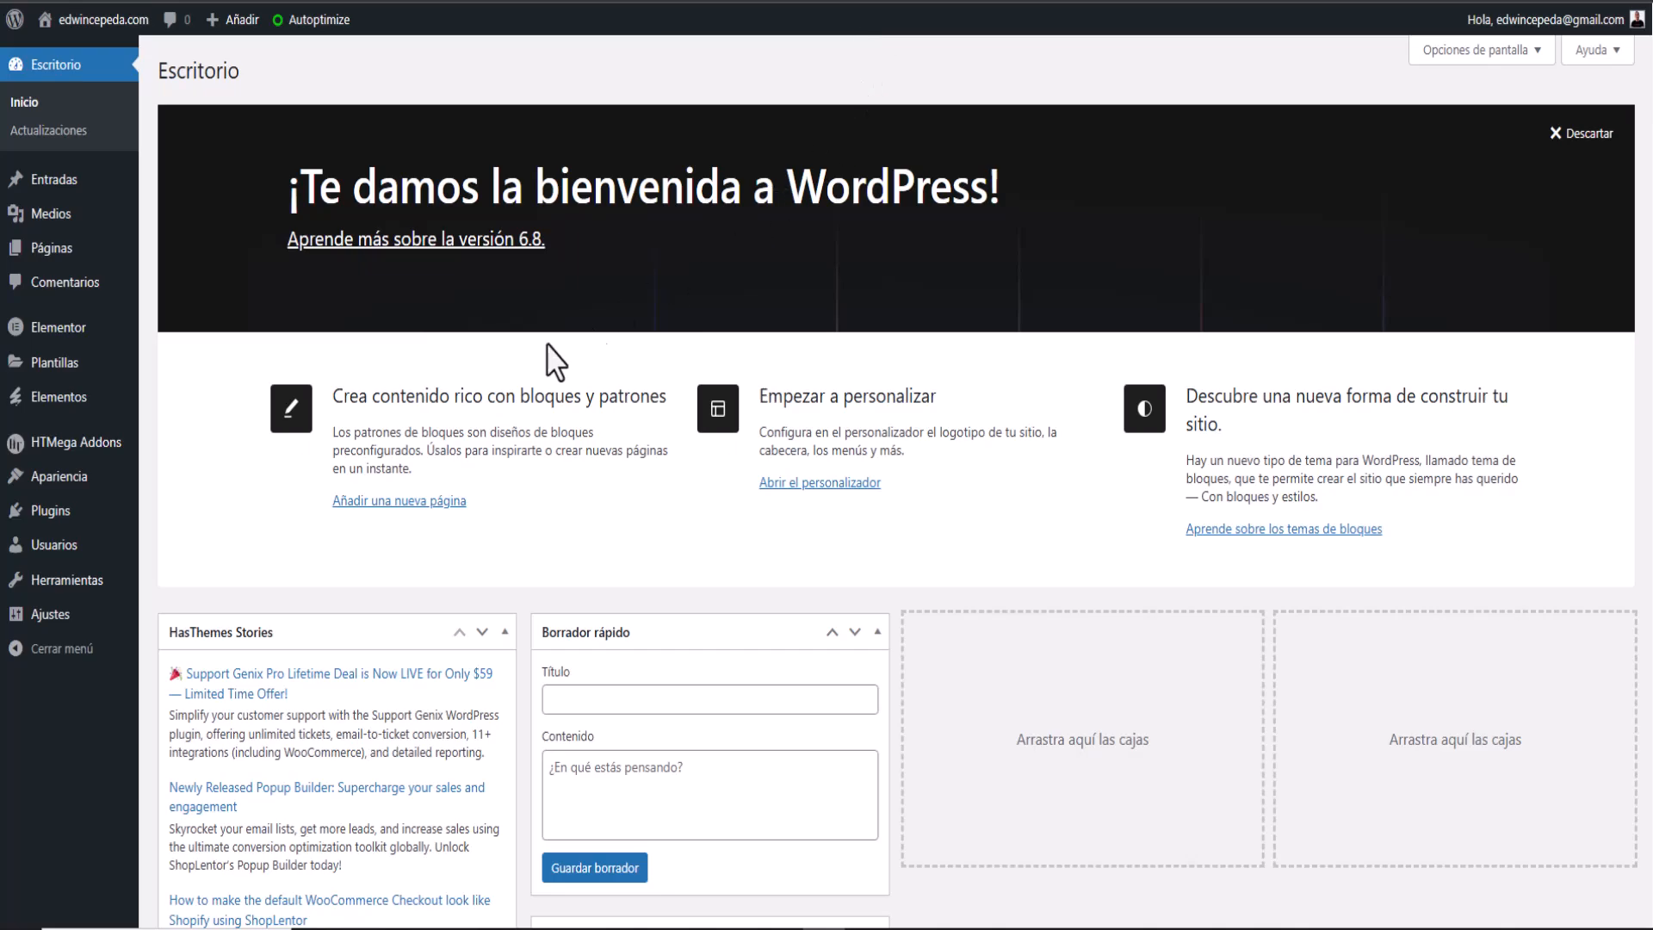
Step: From the installed plugins list, go to the HTMega Addons settings and translate the page into Spanish
click(66, 513)
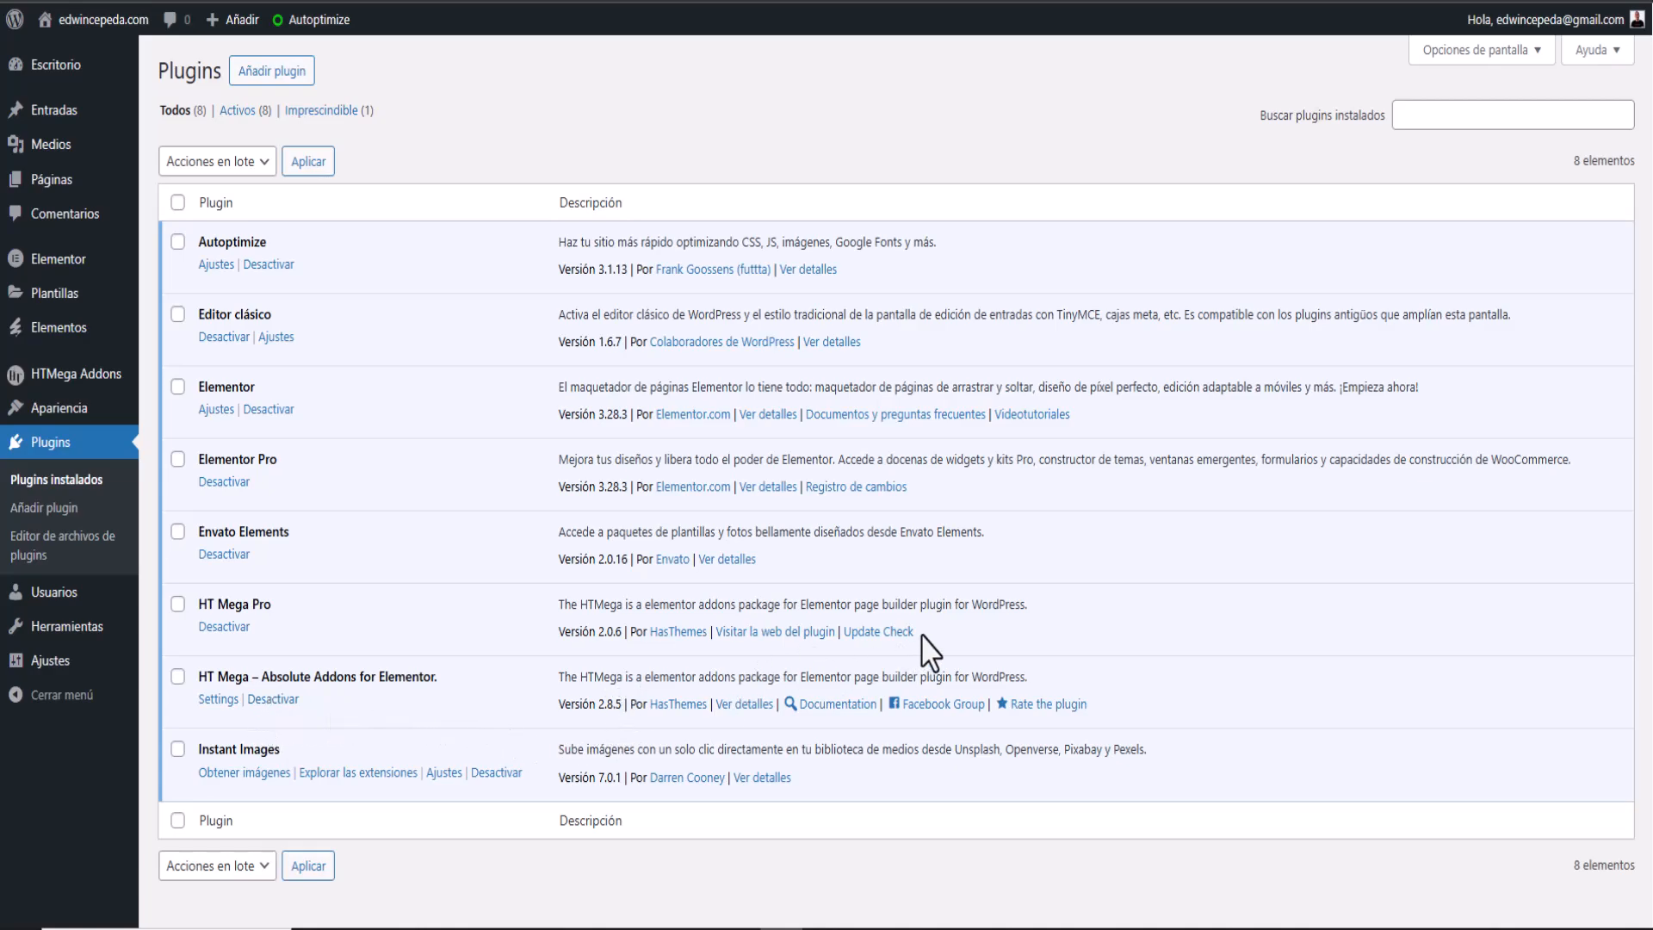
click(64, 377)
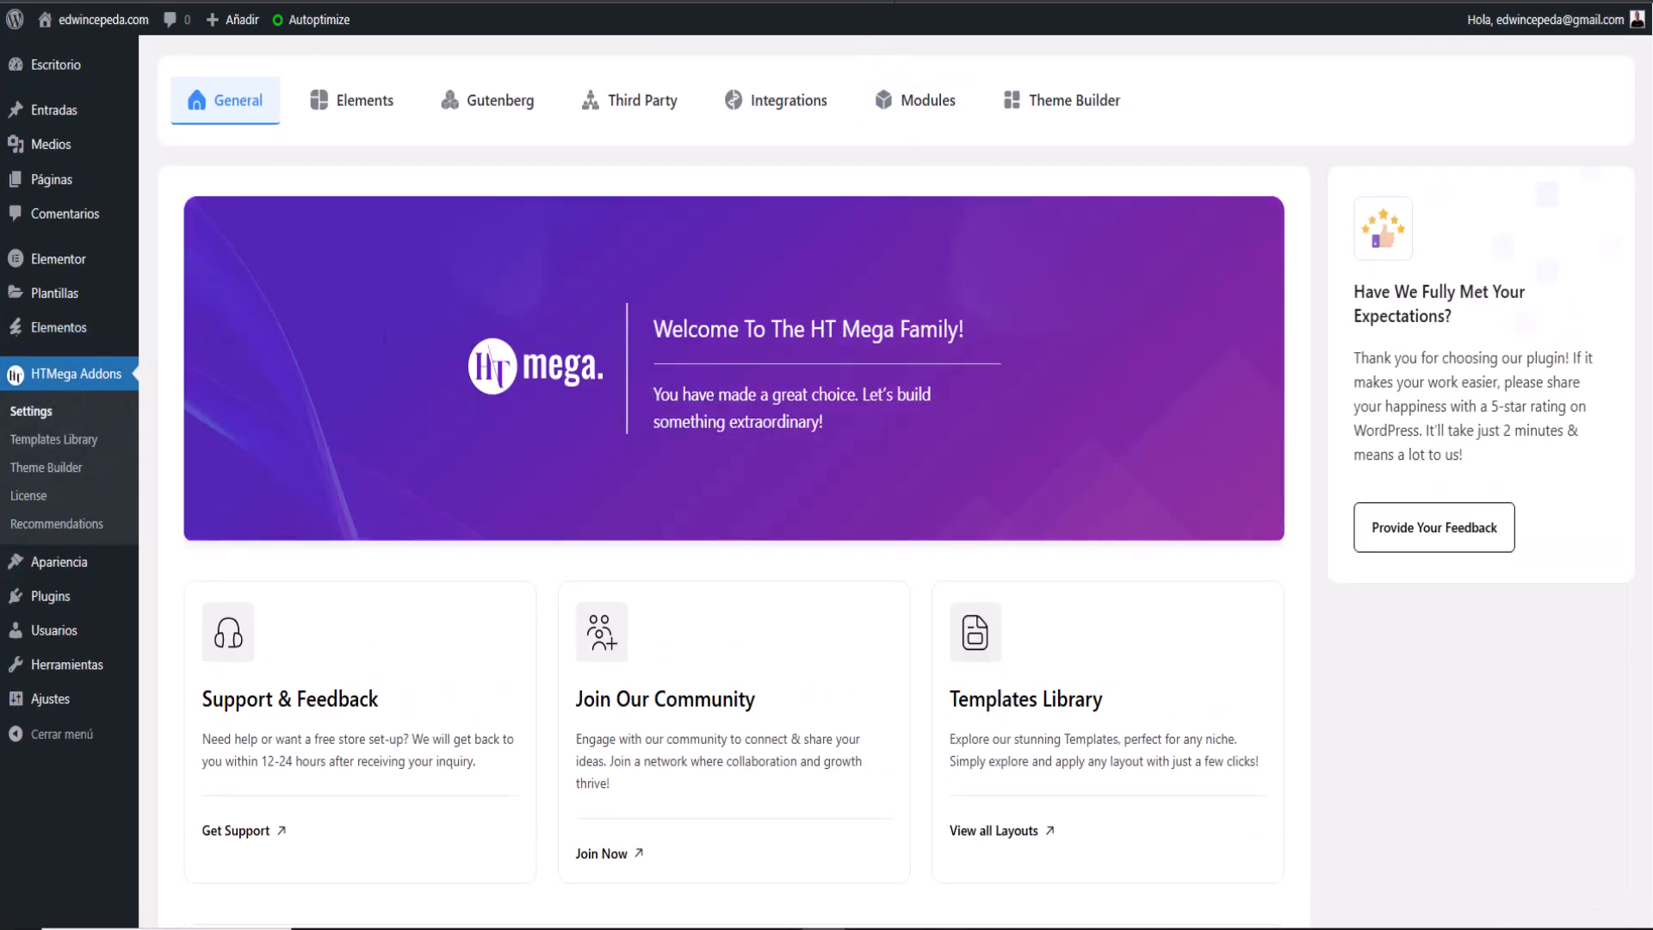
right_click(549, 568)
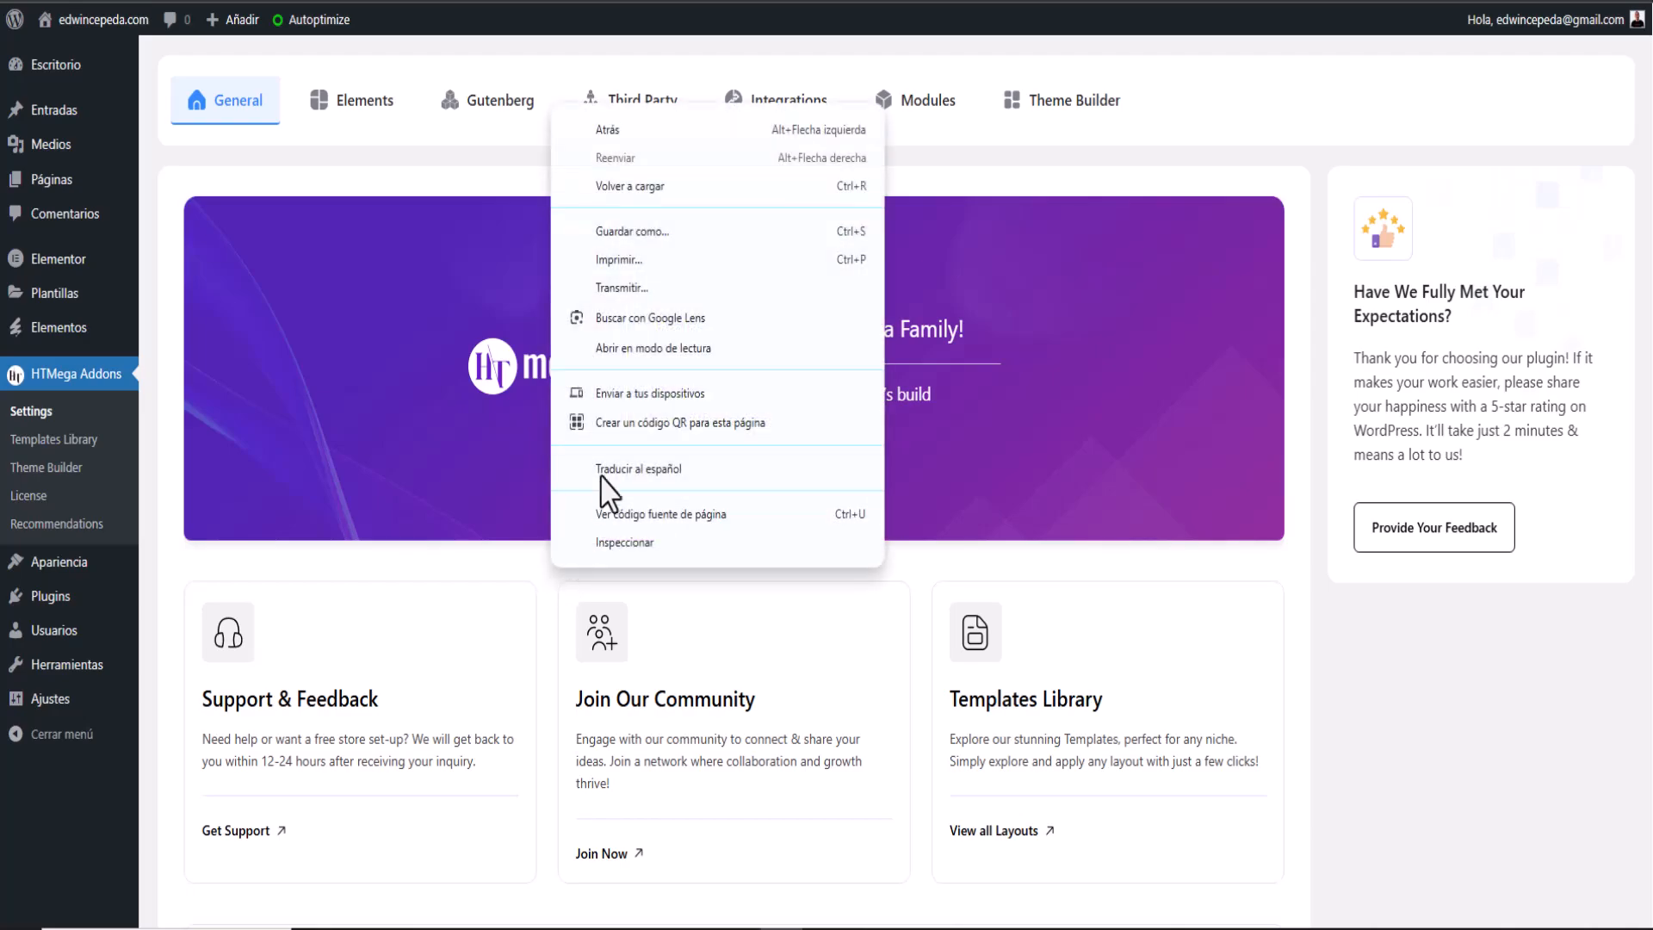
click(616, 472)
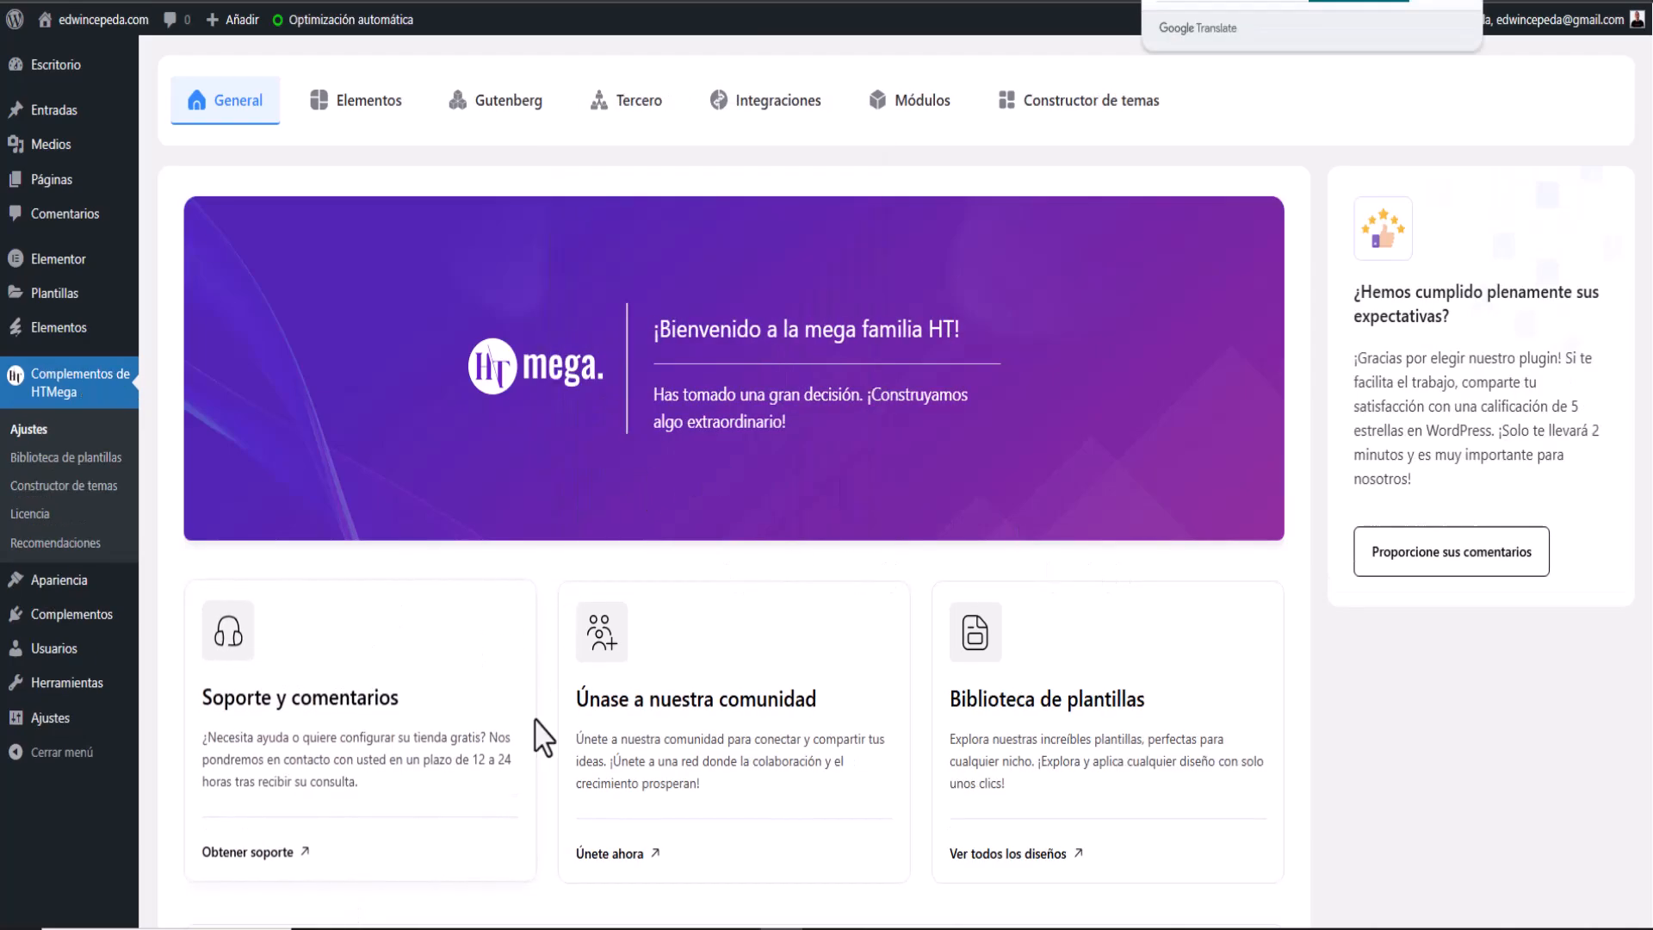
Step: Review the HTMega General page, from the support, community and template cards to the documentation, video tutorials and newsletter sections
scroll(555, 744, down, 2)
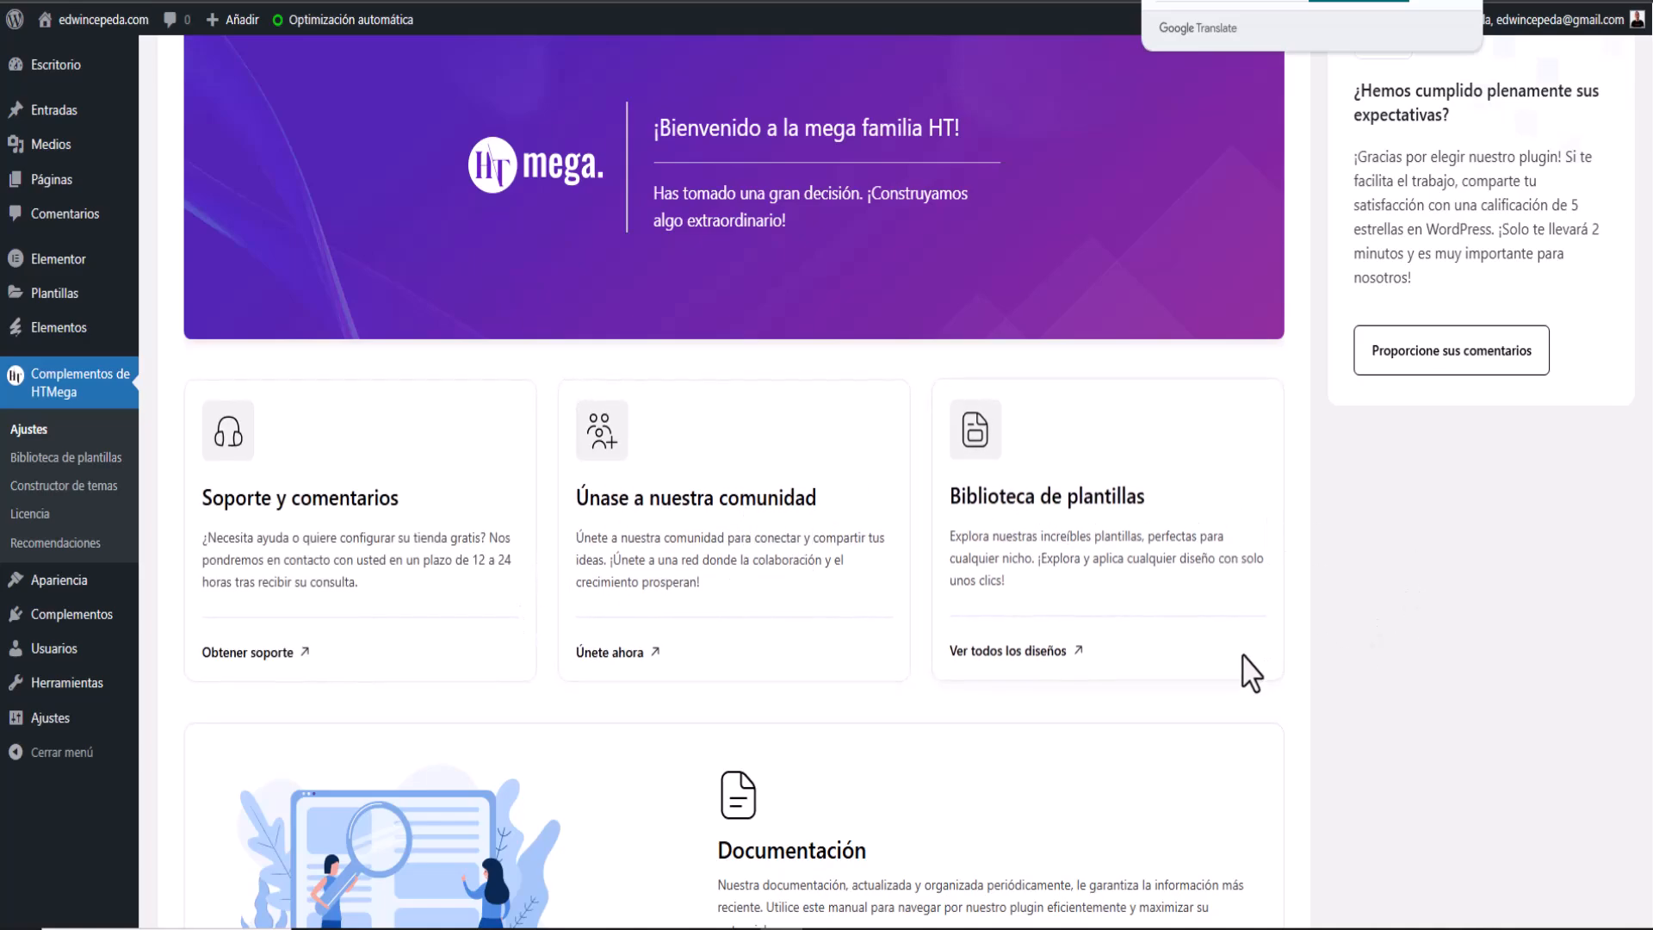
scroll(1280, 782, down, 3)
scroll(1297, 686, down, 3)
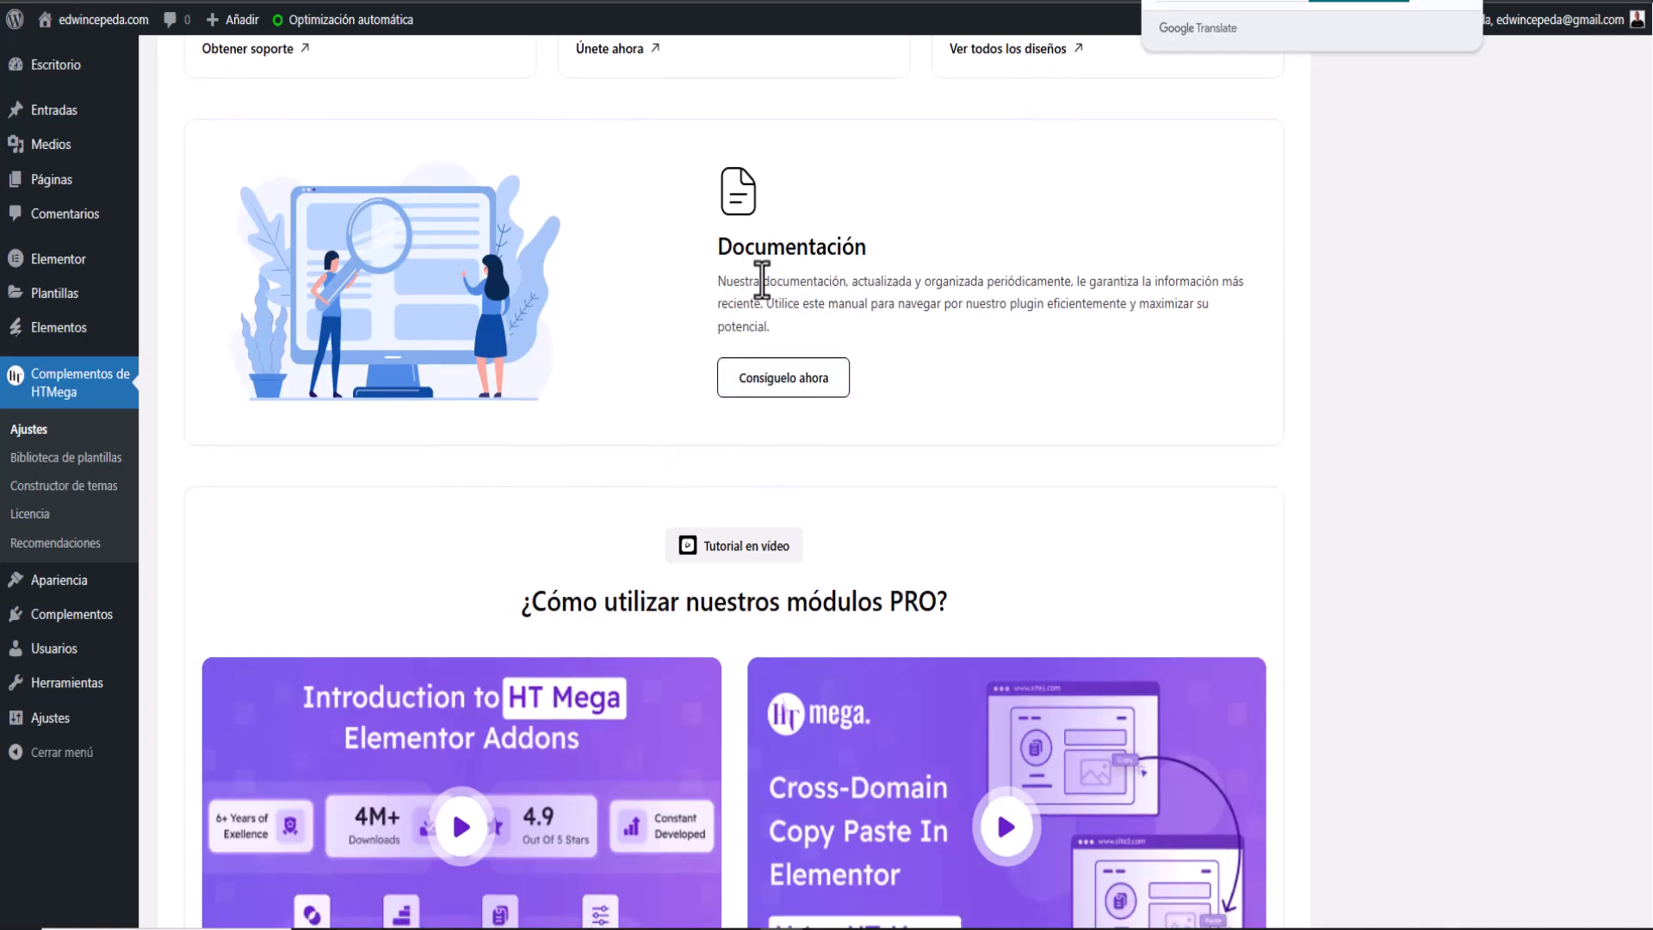
scroll(603, 534, down, 2)
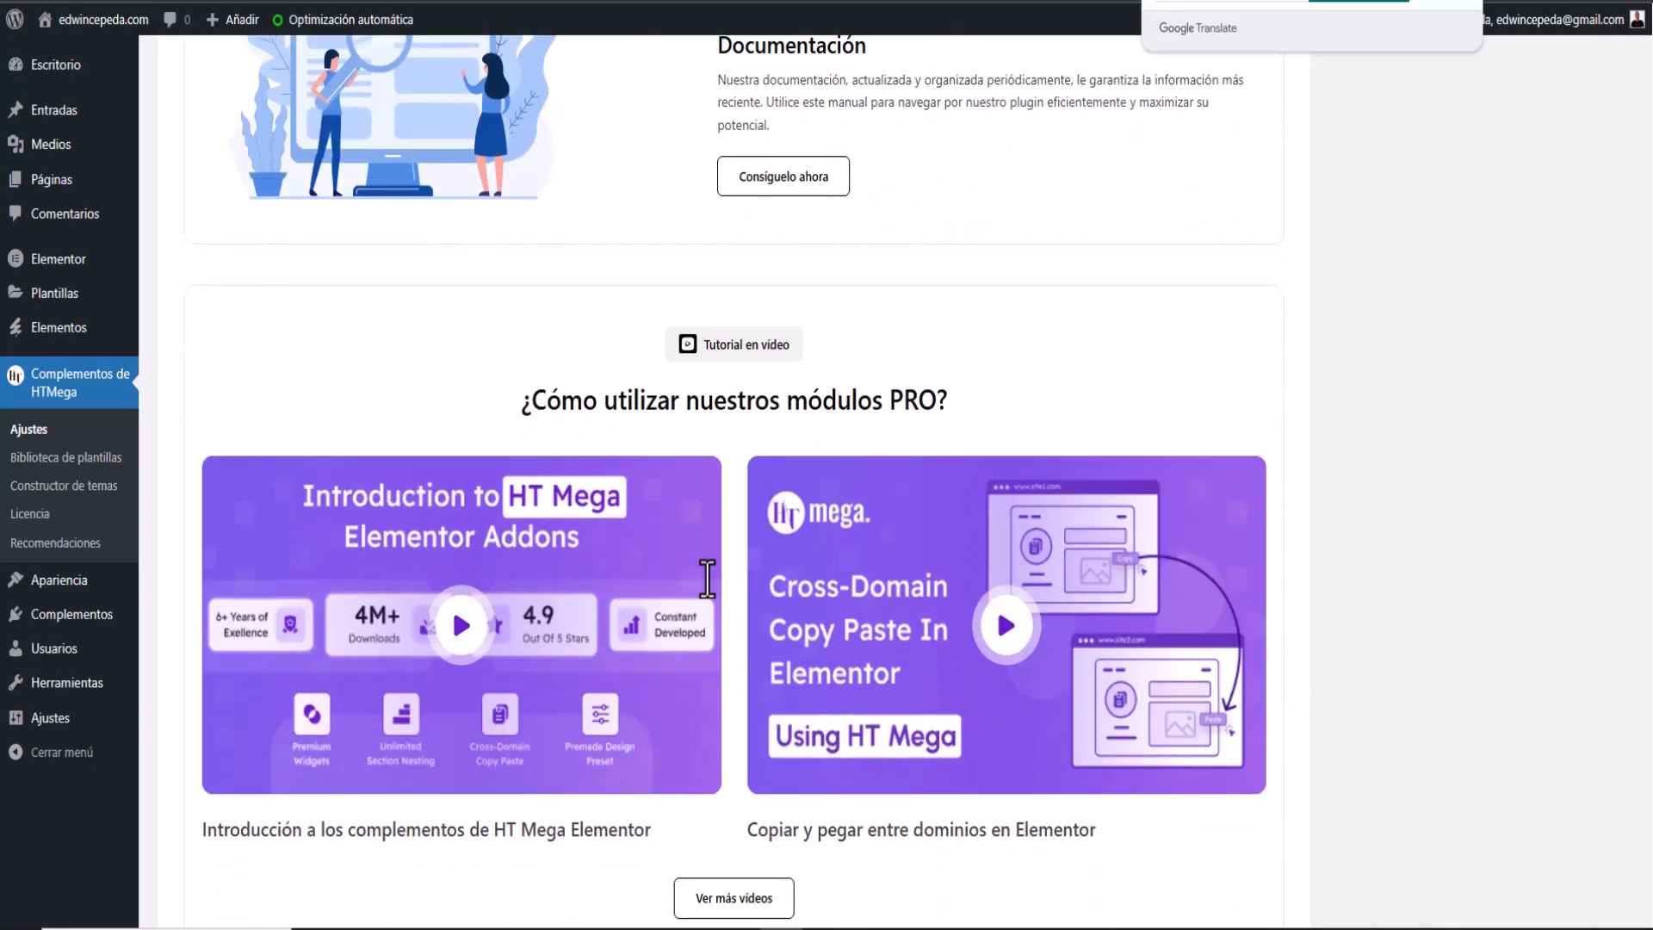
scroll(739, 624, down, 5)
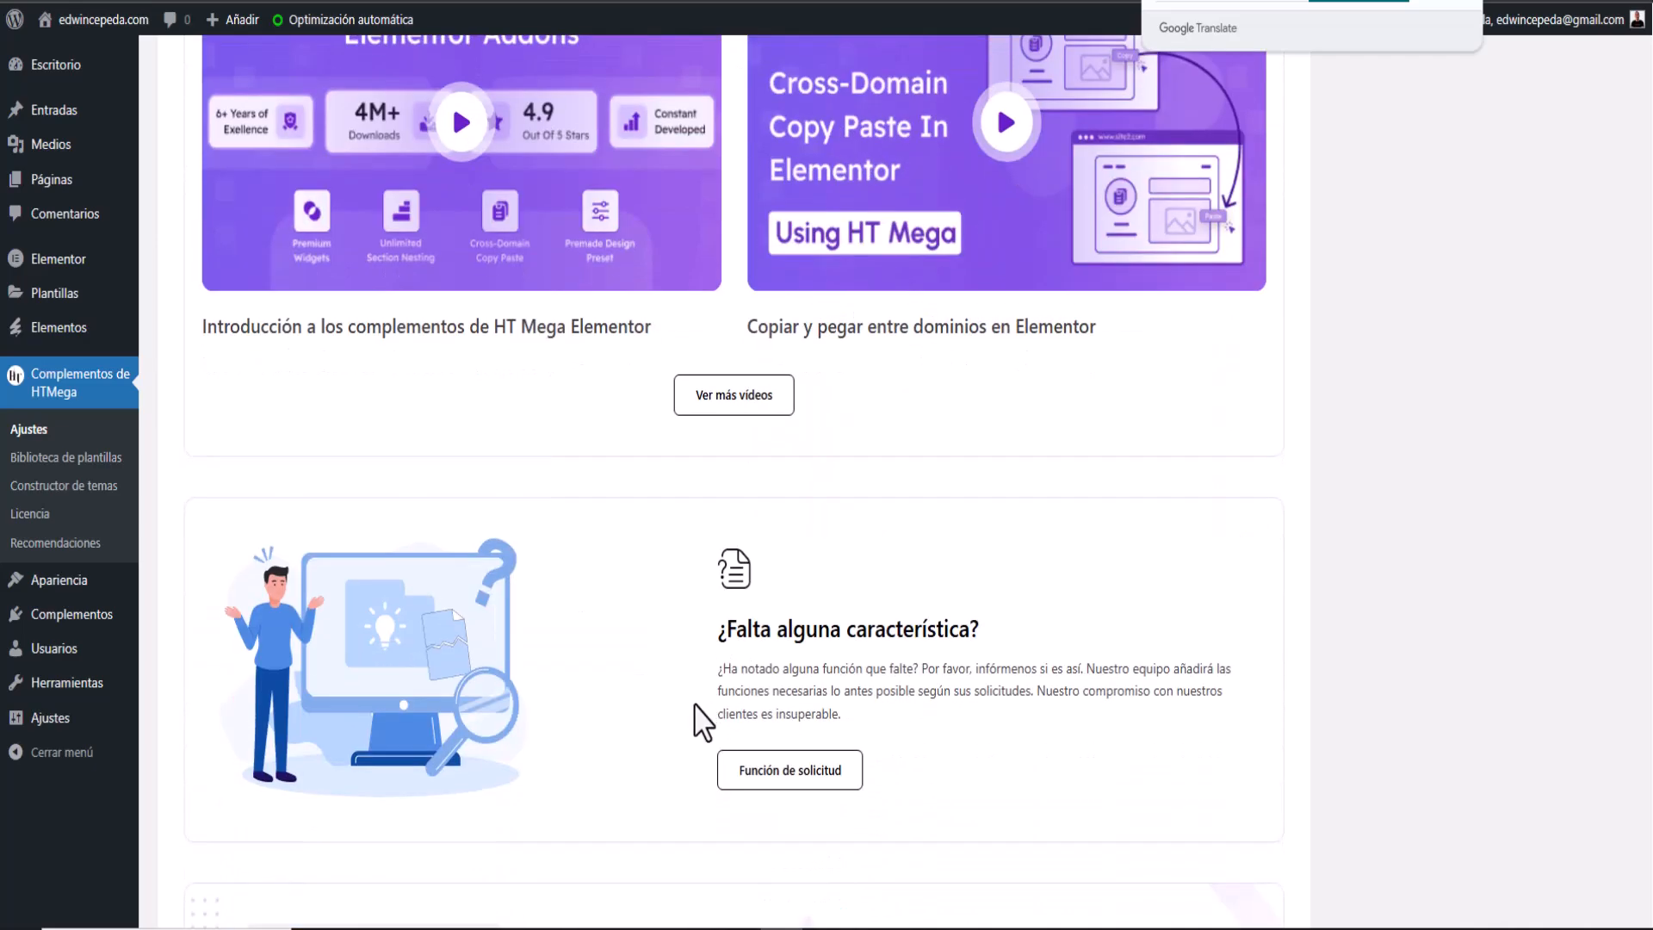
scroll(694, 711, down, 2)
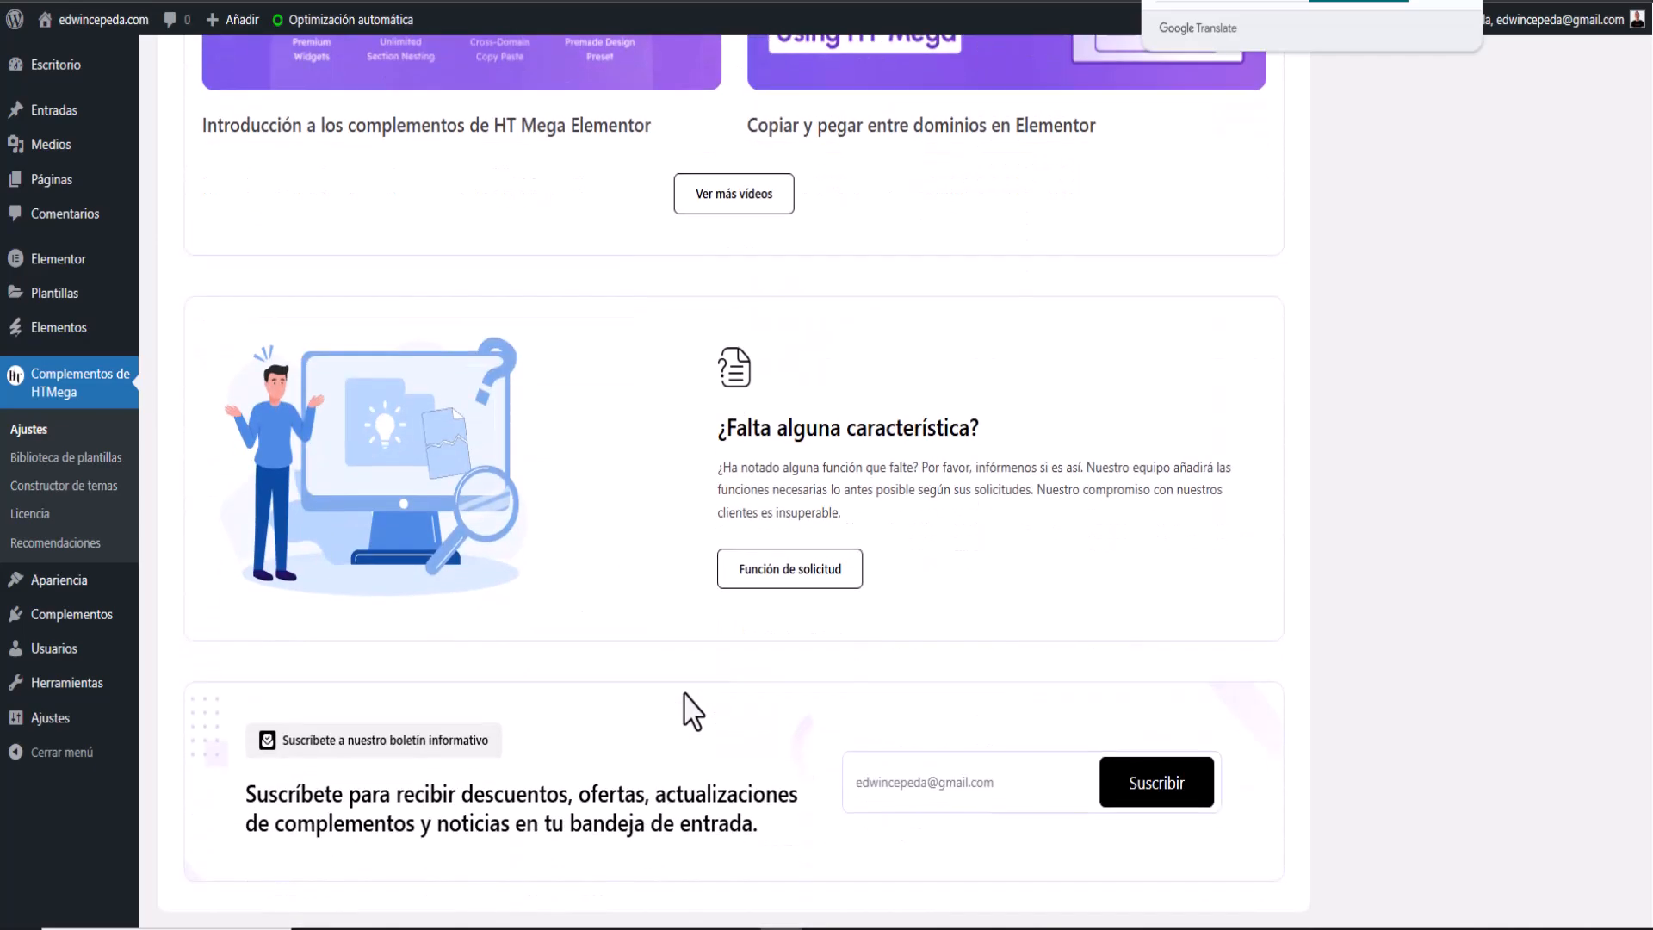
scroll(693, 711, down, 1)
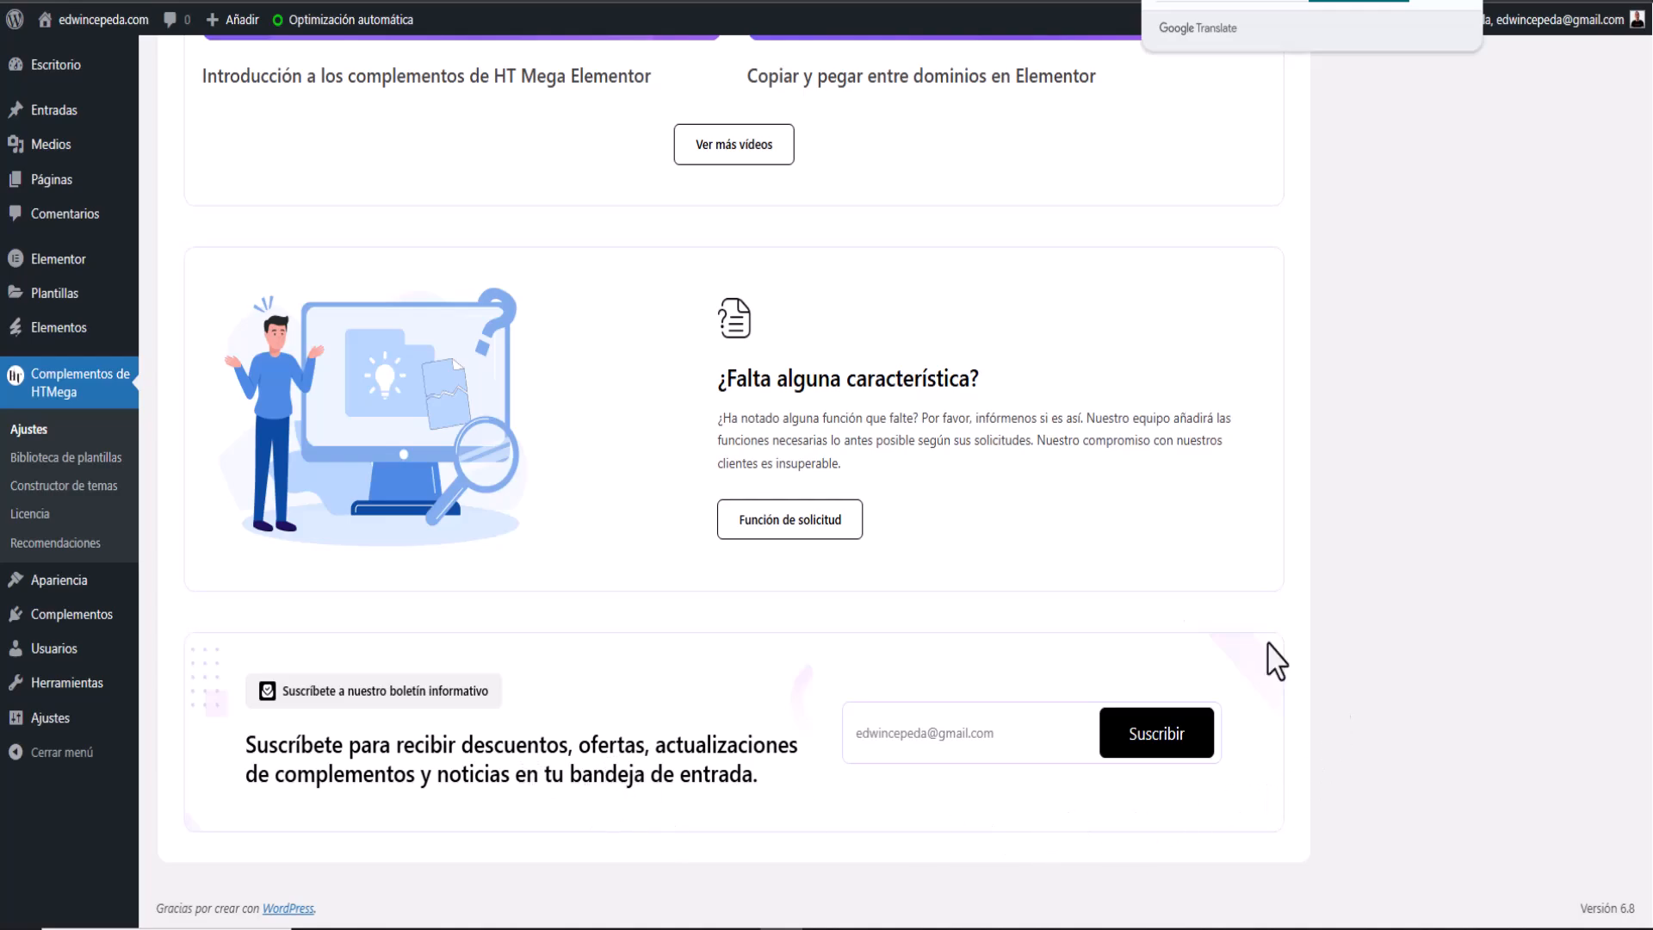
scroll(701, 734, up, 5)
scroll(702, 735, up, 12)
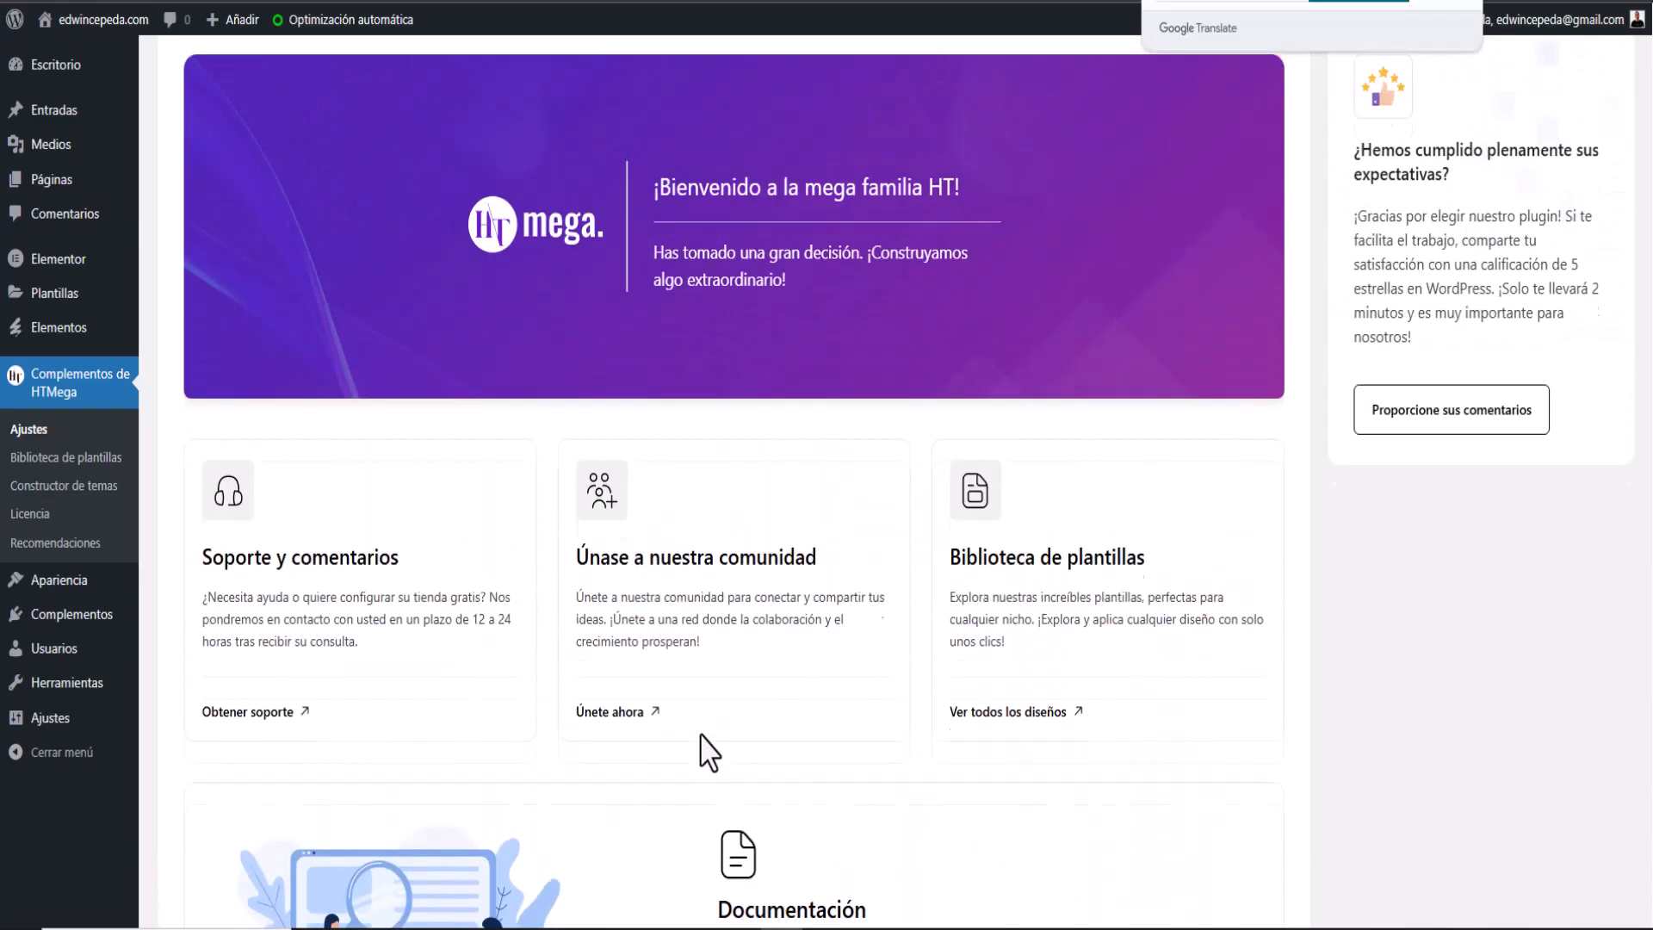
scroll(709, 754, up, 2)
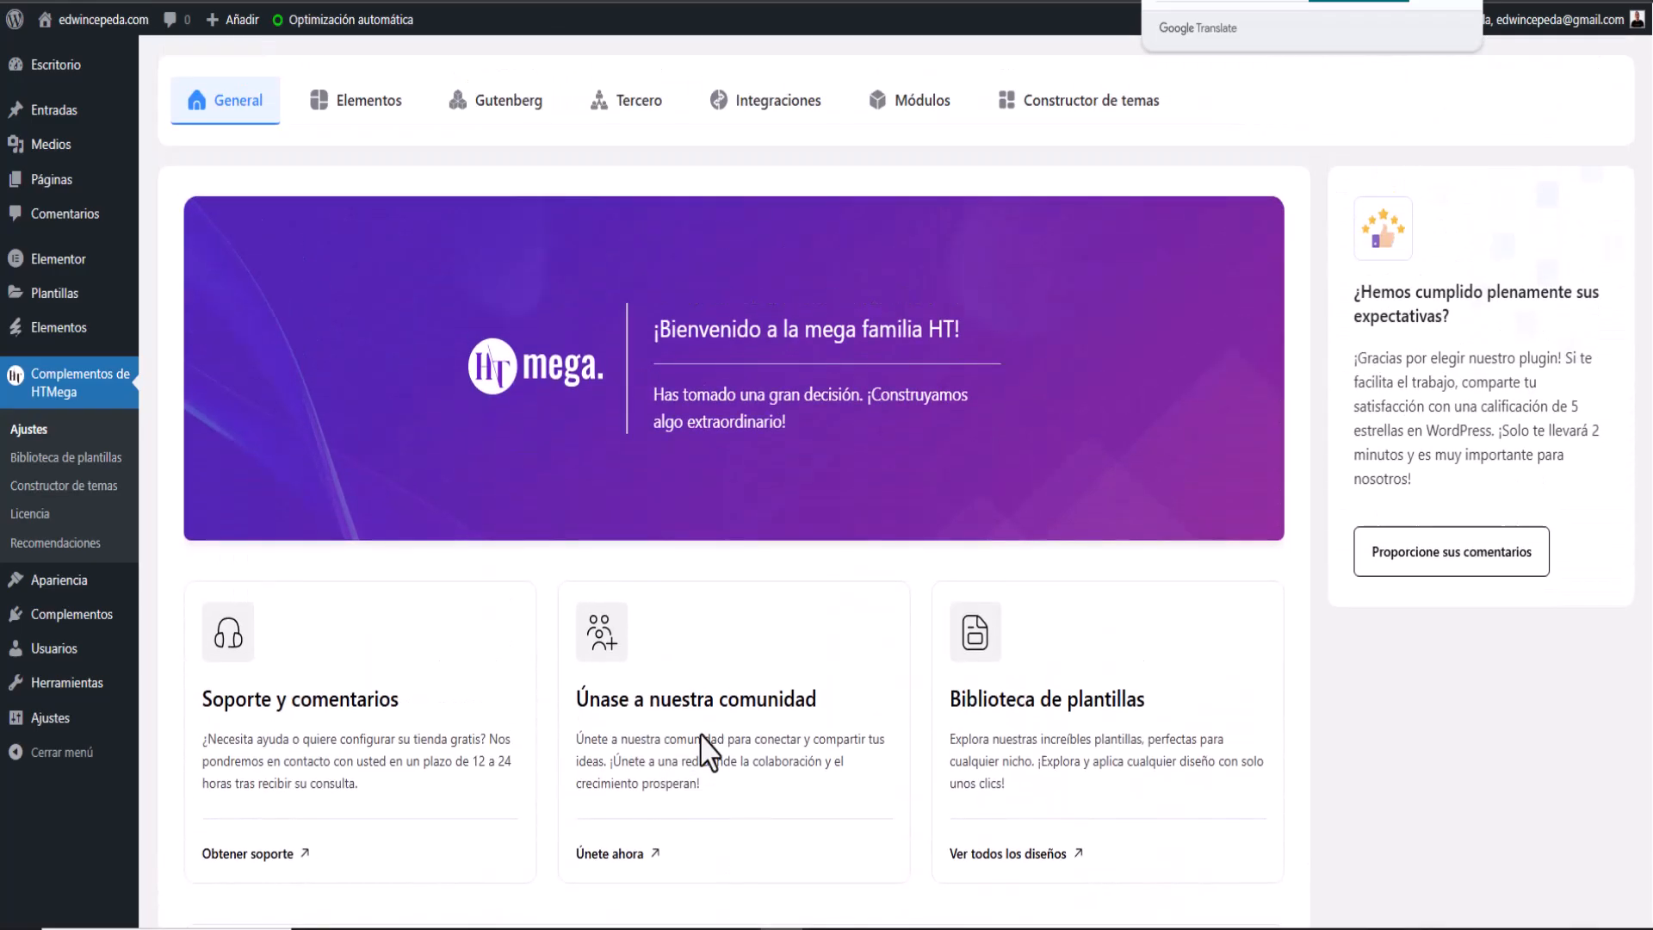
Step: Look through the full list of HTMega Elementor widgets in the Elementos settings
click(383, 116)
scroll(569, 444, down, 8)
scroll(564, 490, down, 16)
scroll(564, 491, down, 12)
scroll(561, 484, up, 10)
scroll(562, 485, up, 20)
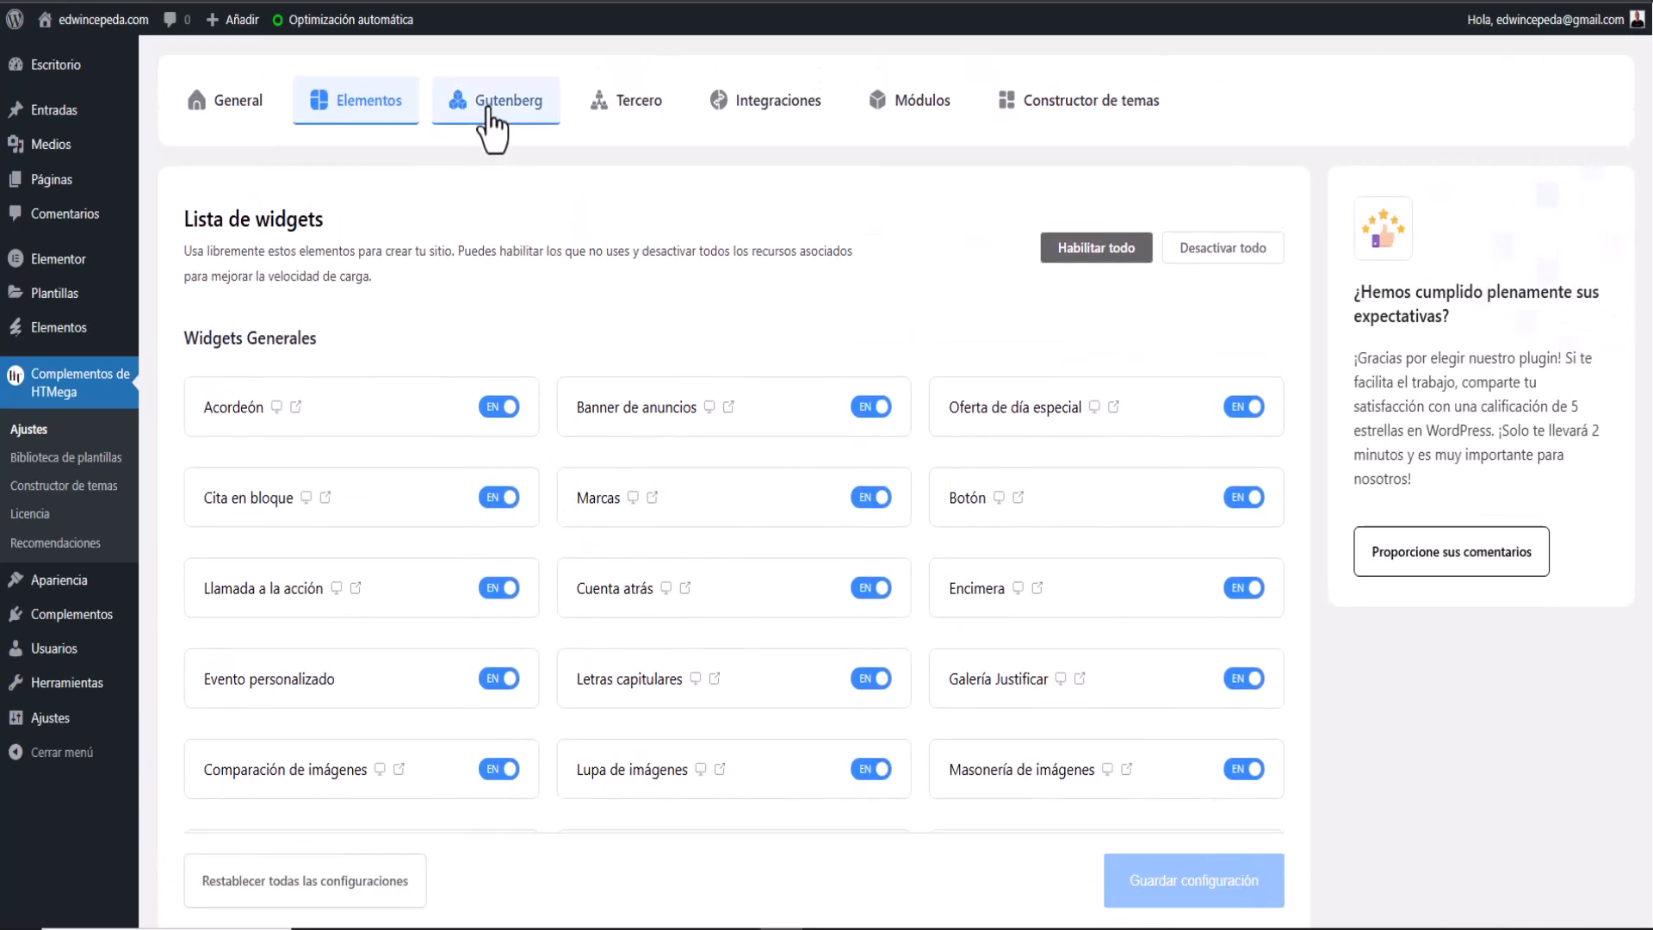
Step: Review HTMega's Gutenberg block list and its third-party widget list
click(493, 134)
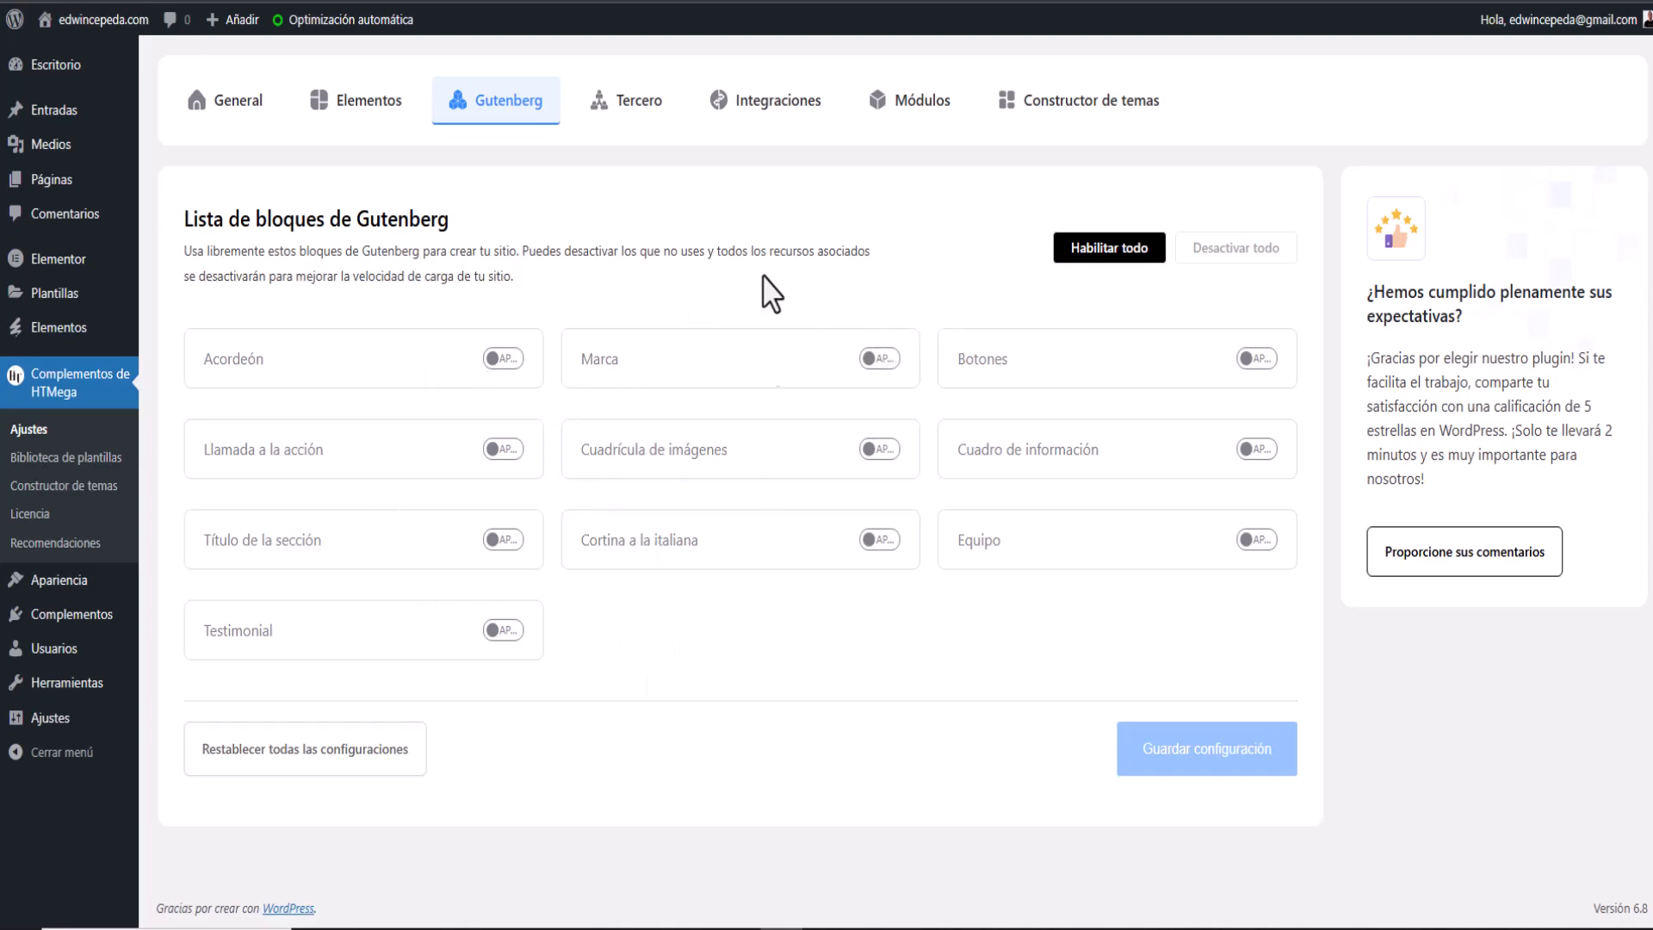
click(638, 107)
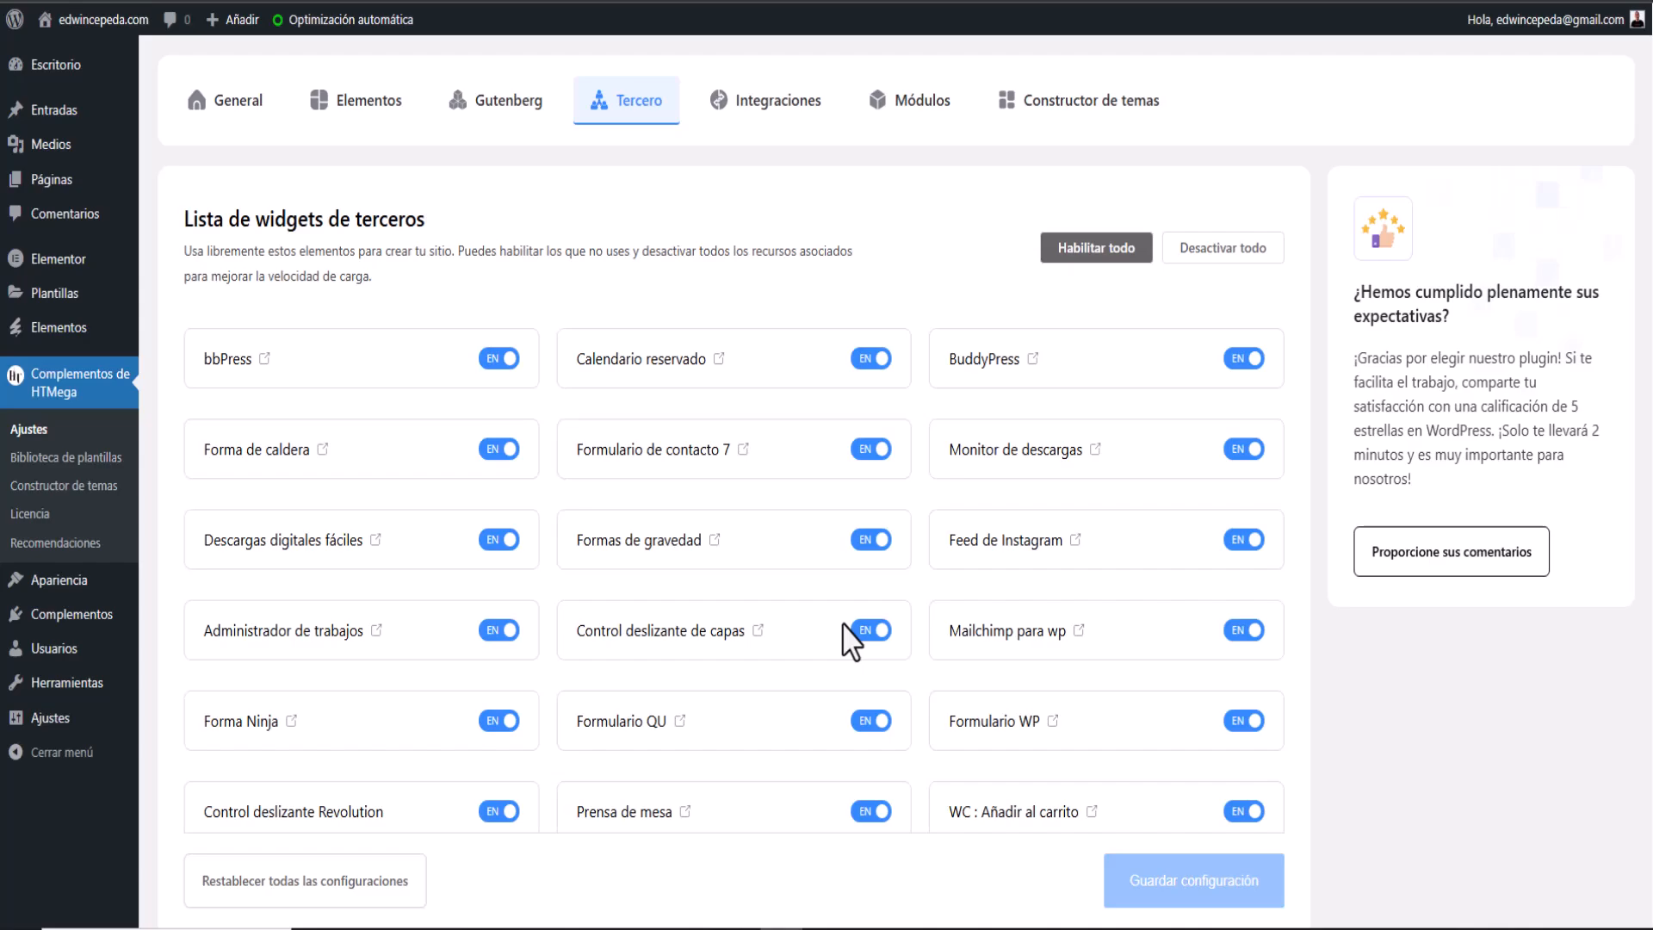
Step: Examine the HTMega Integraciones settings, including the API keys, Facebook page fields, 404 page and view counter options
click(782, 110)
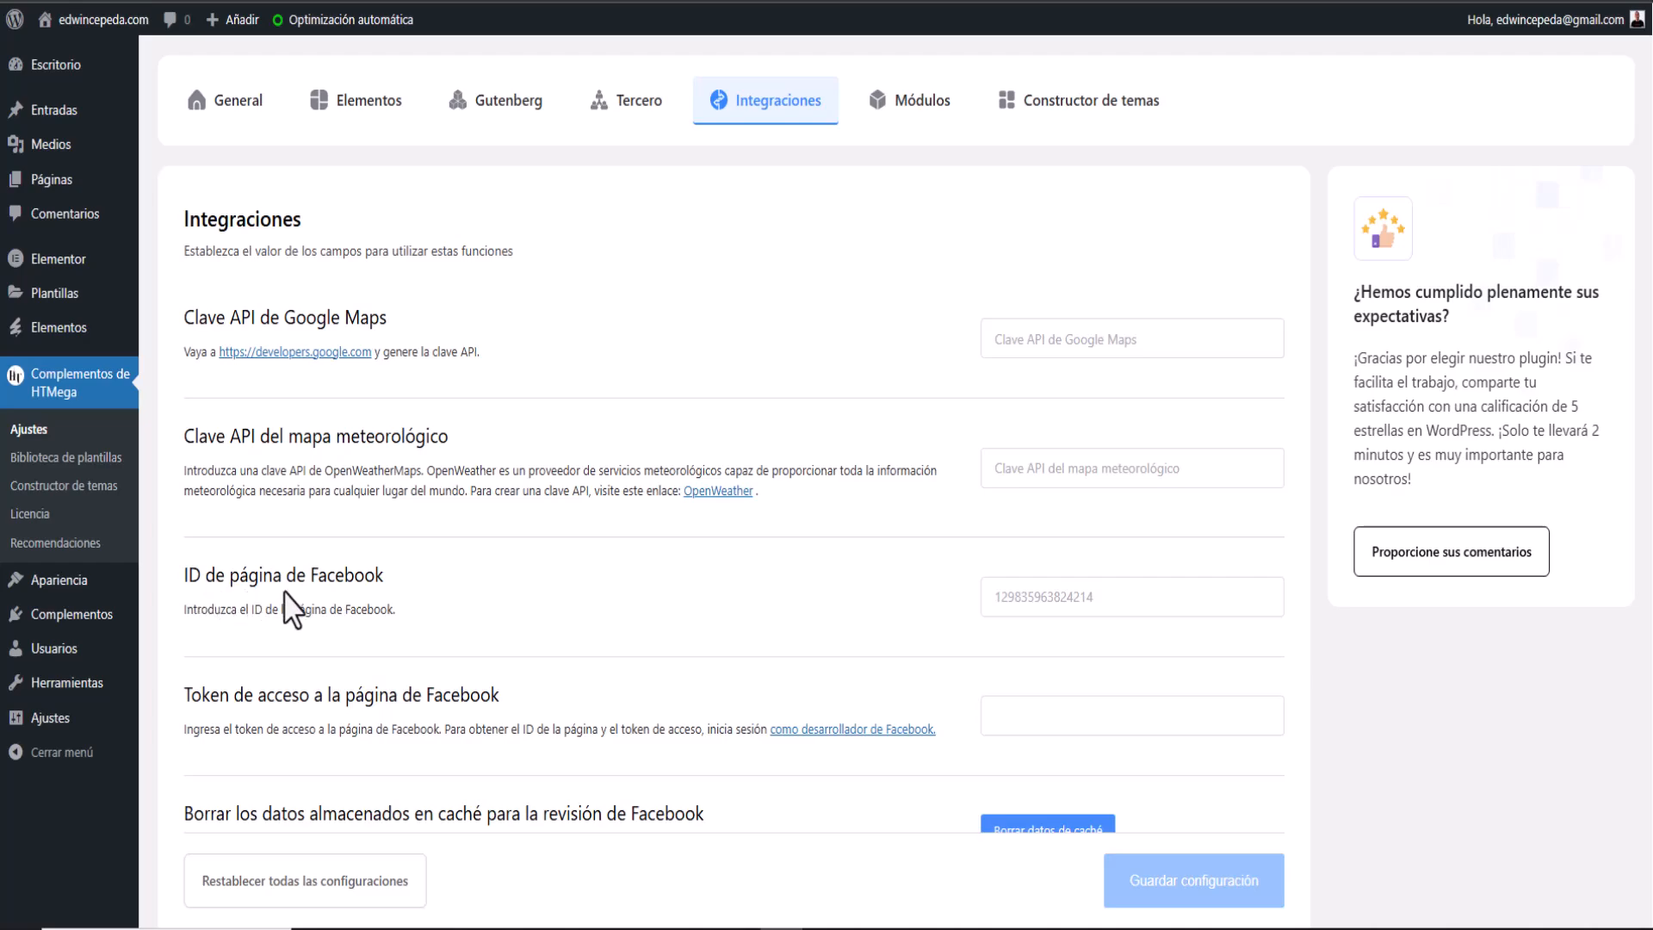
scroll(551, 617, down, 1)
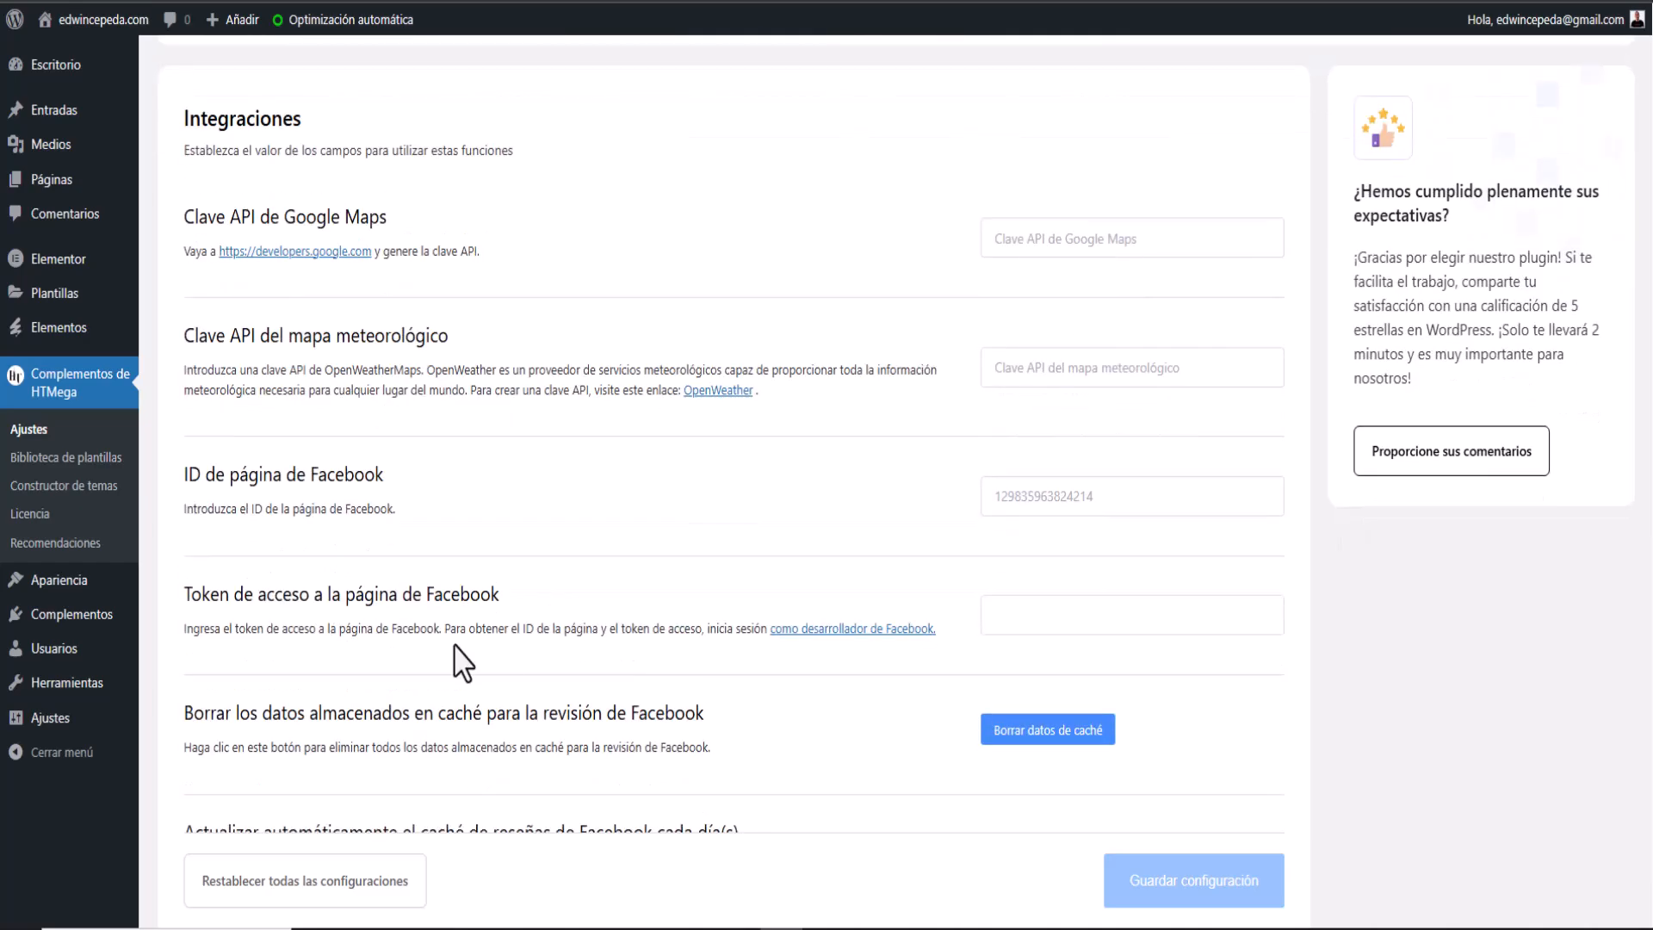
scroll(572, 628, down, 2)
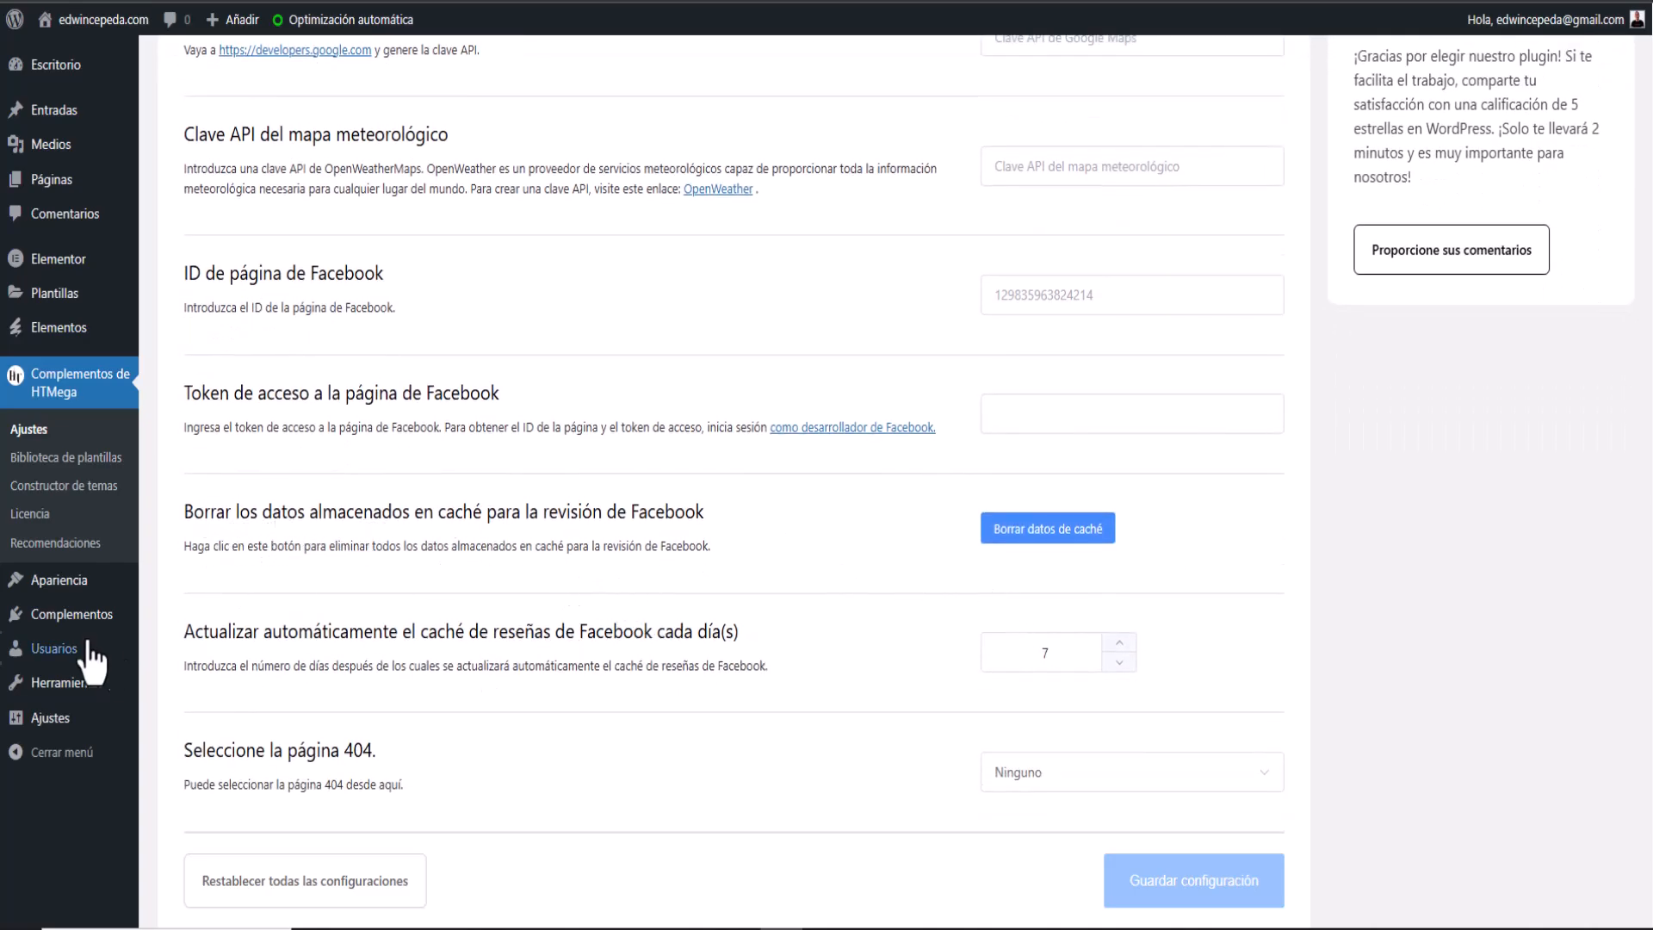
scroll(788, 672, up, 1)
scroll(787, 672, down, 4)
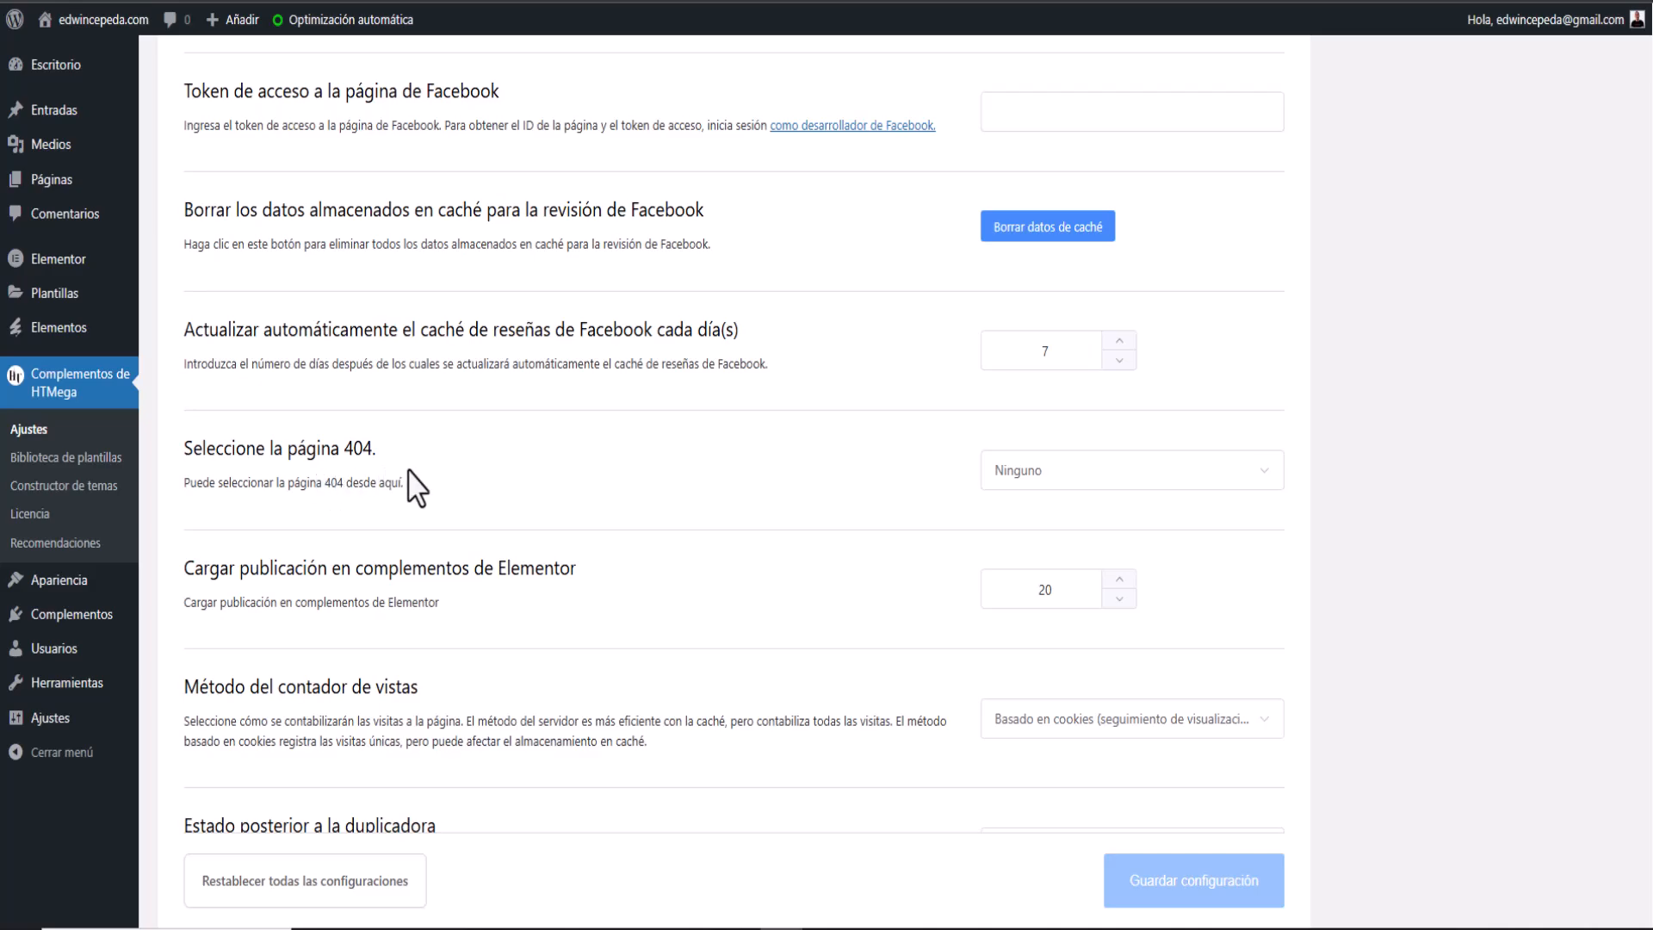
scroll(904, 387, up, 7)
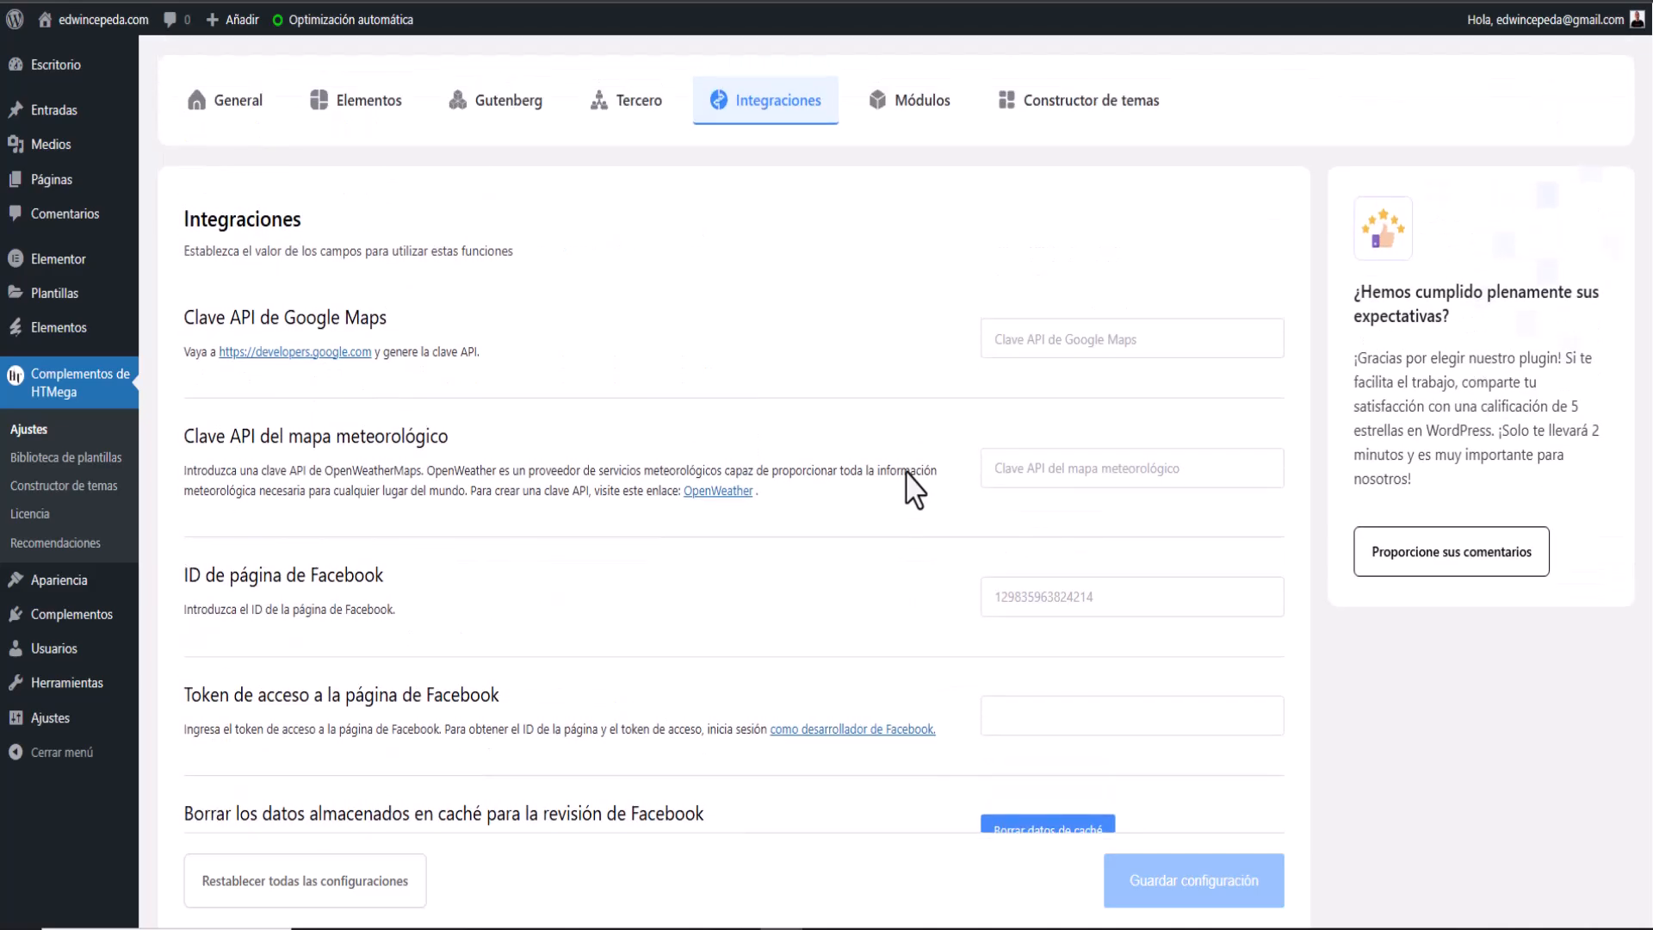
Step: Turn on the "Copiar y pegar entre dominios" module in HTMega's module list
click(904, 121)
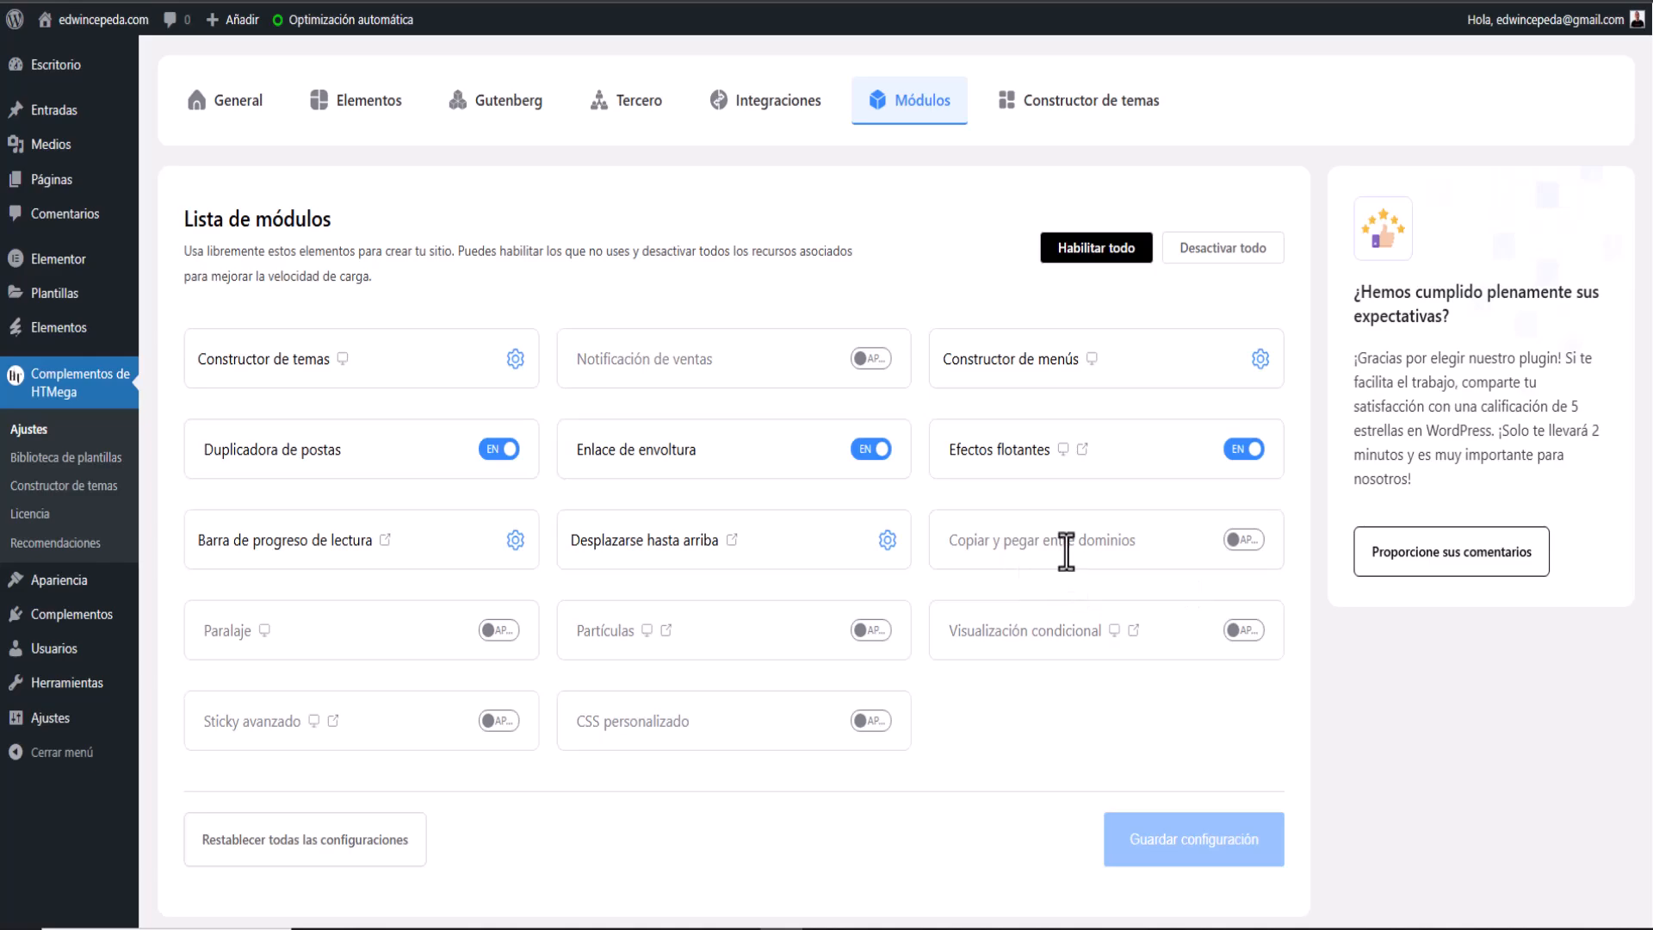
click(1245, 544)
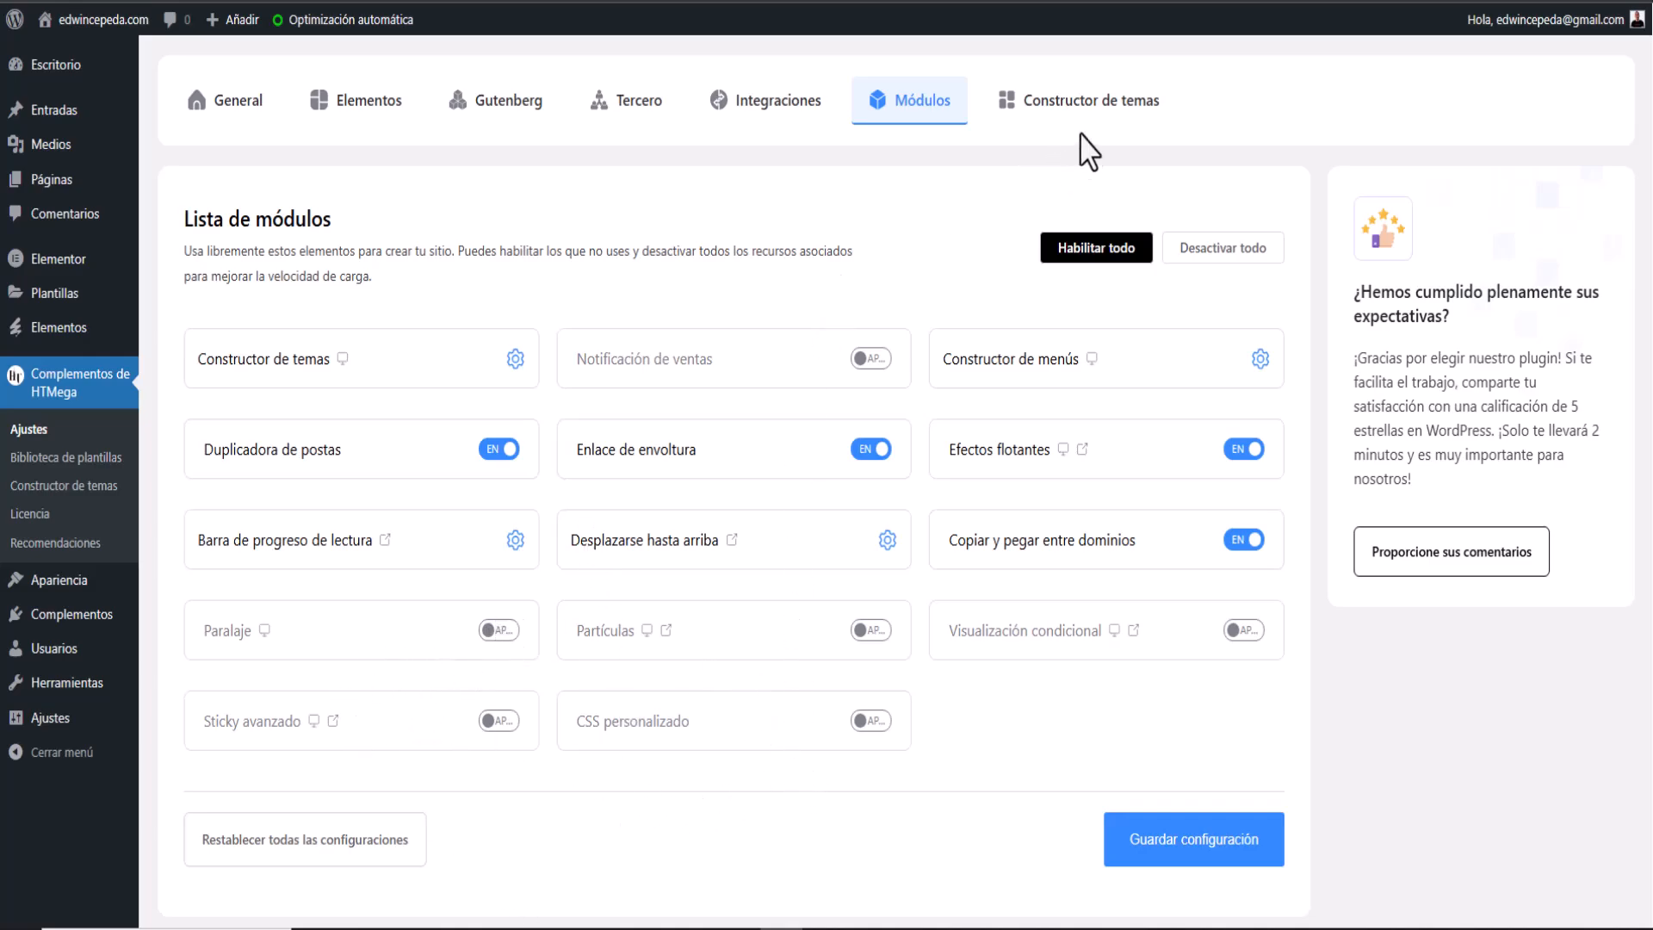
Step: Look through the list of theme builder widgets in the HTMega settings
click(1072, 106)
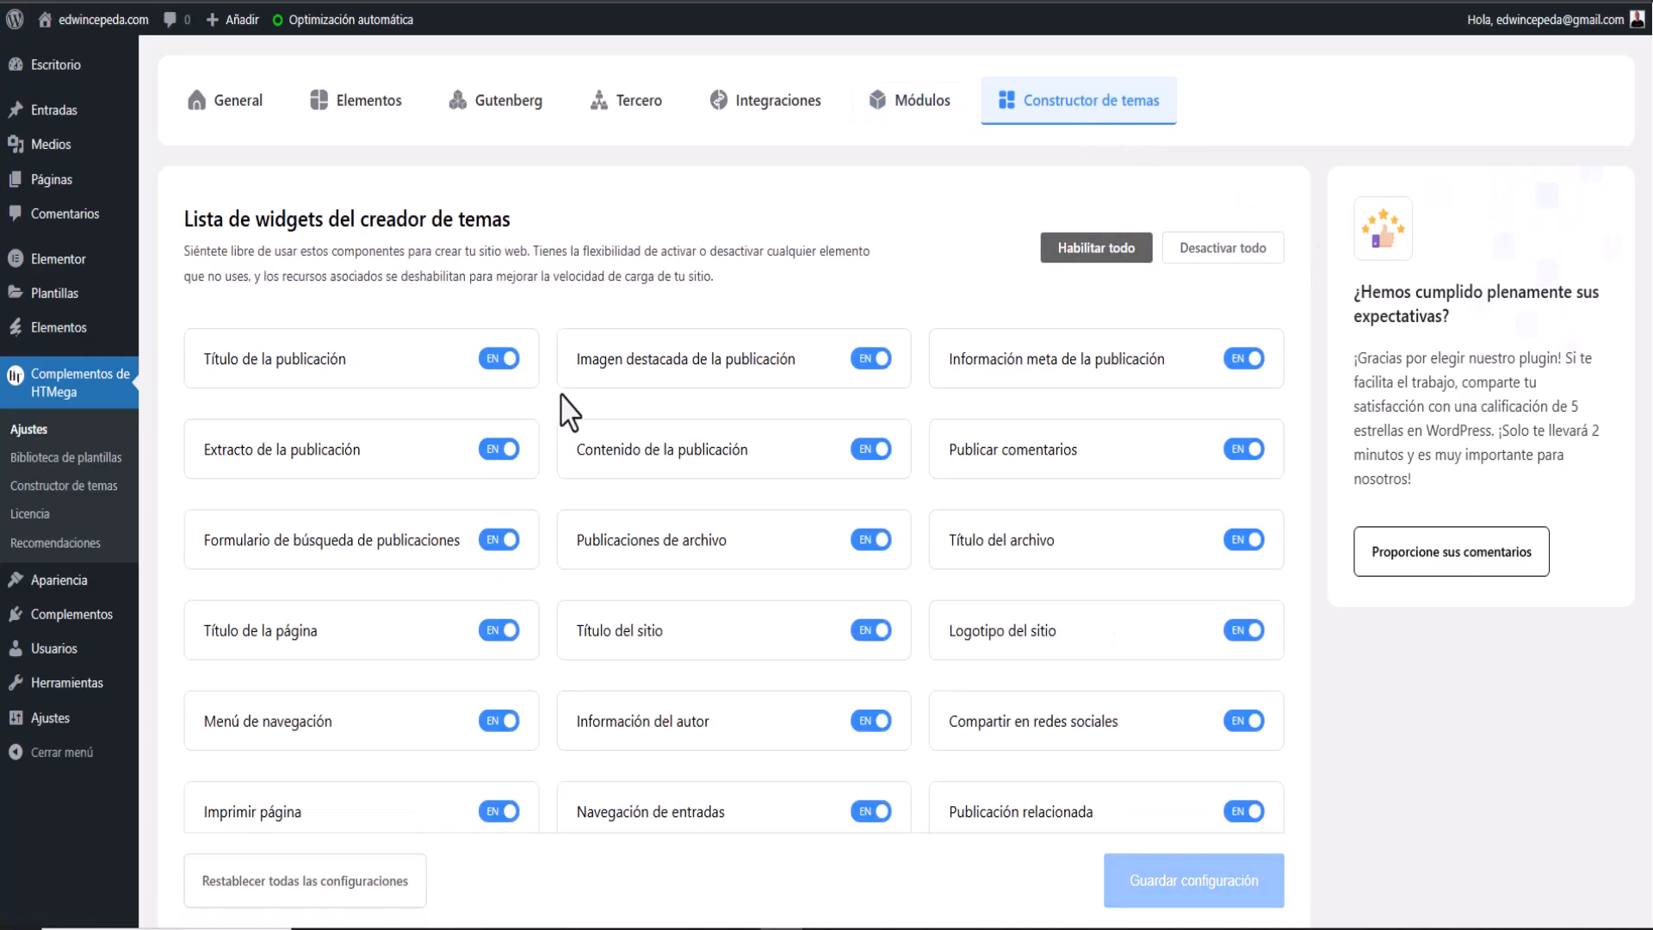
scroll(568, 412, down, 3)
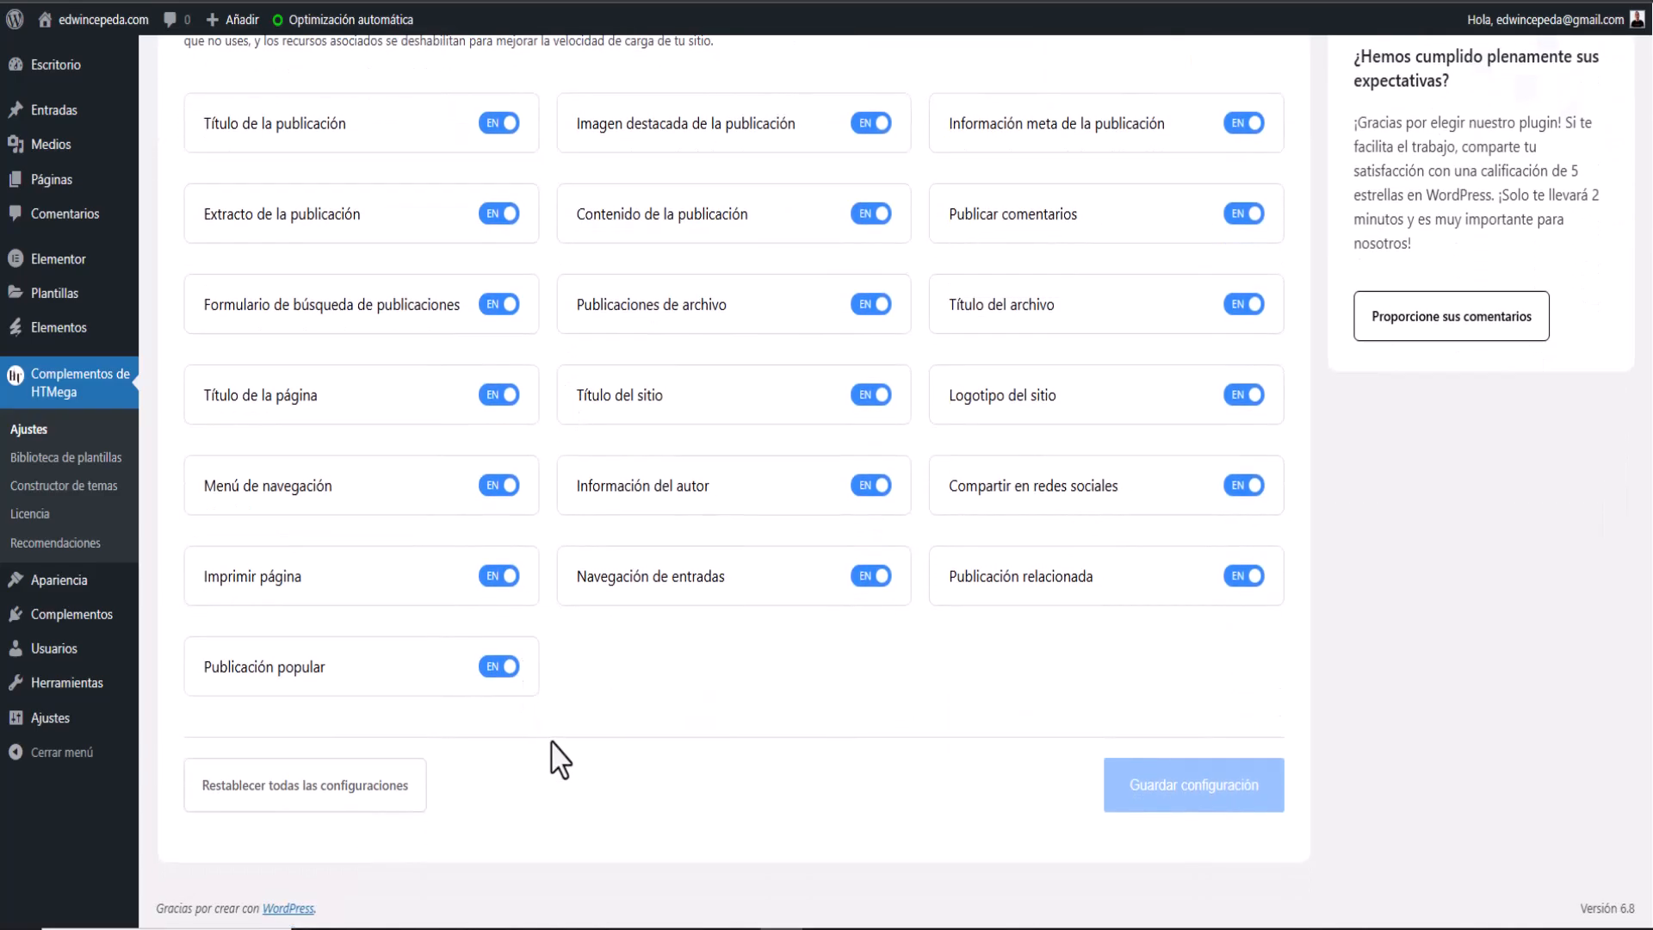
scroll(560, 759, up, 3)
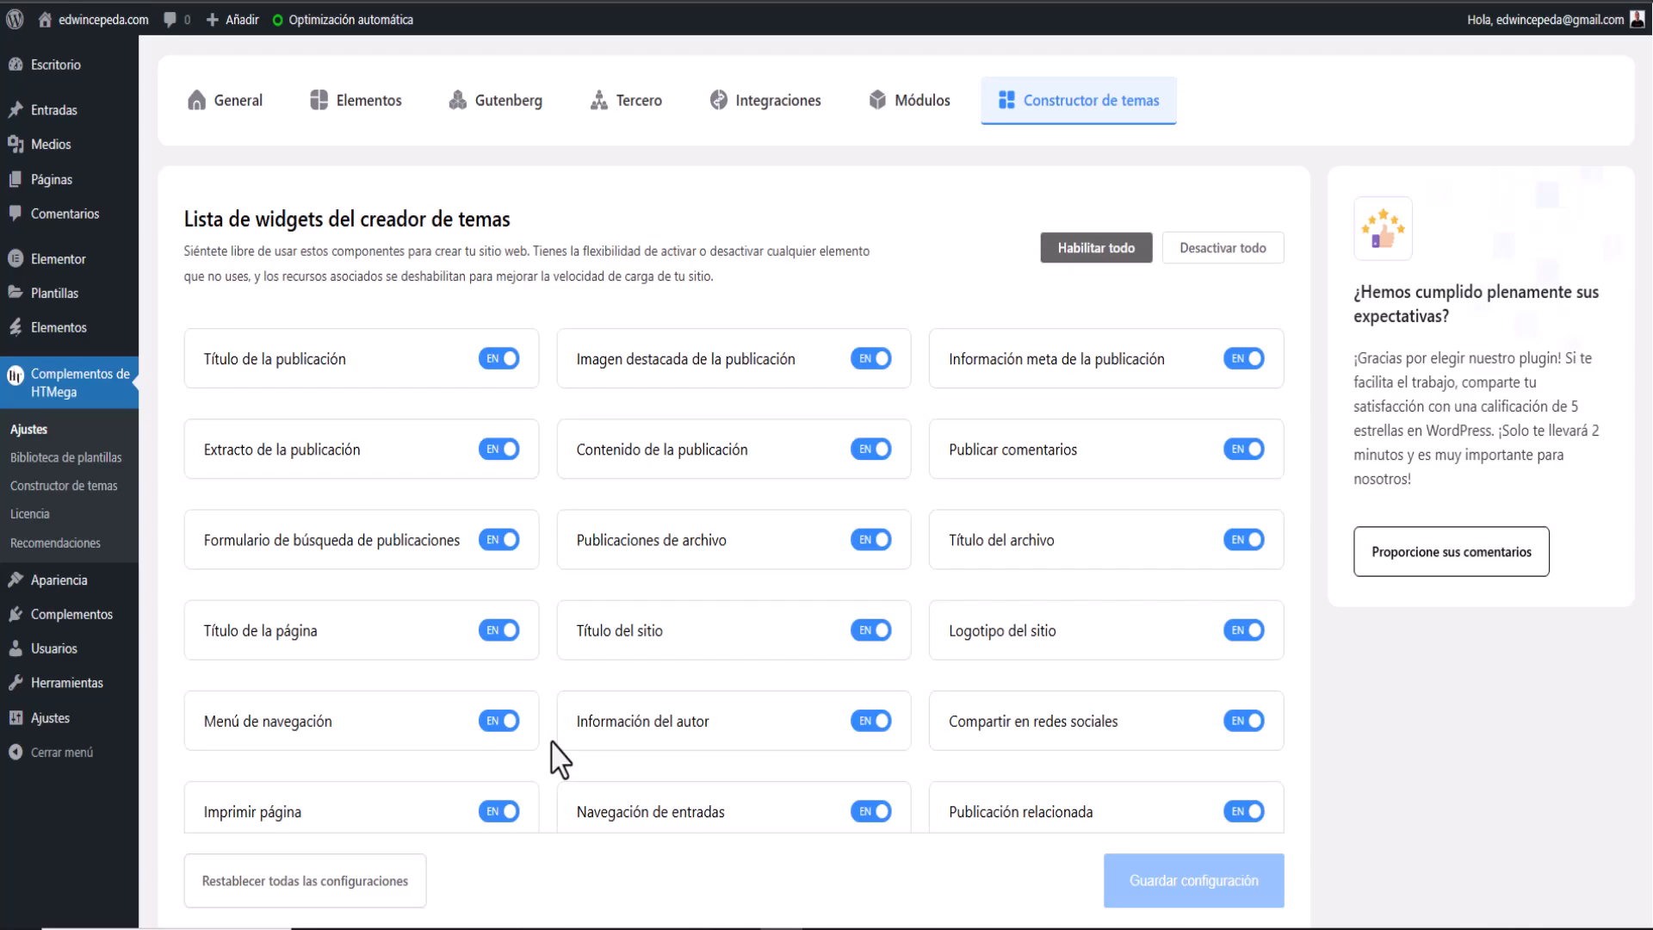
Step: Open the HTMega template library and browse all templates and the list of categories
click(12, 464)
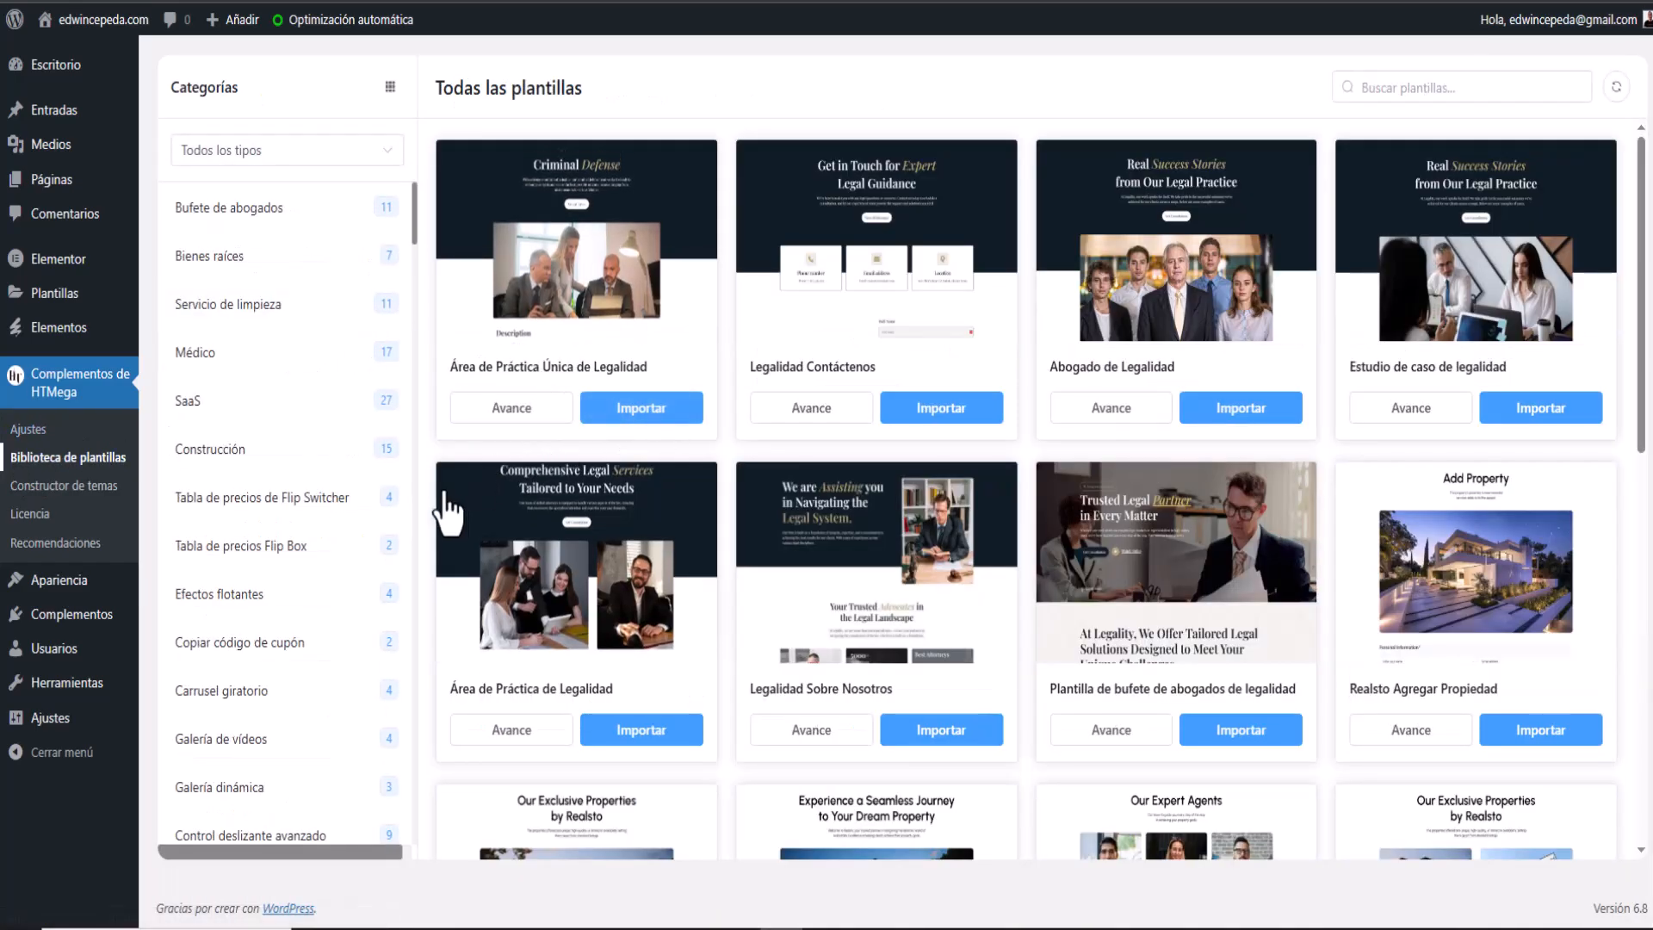
scroll(438, 516, down, 7)
scroll(438, 533, down, 13)
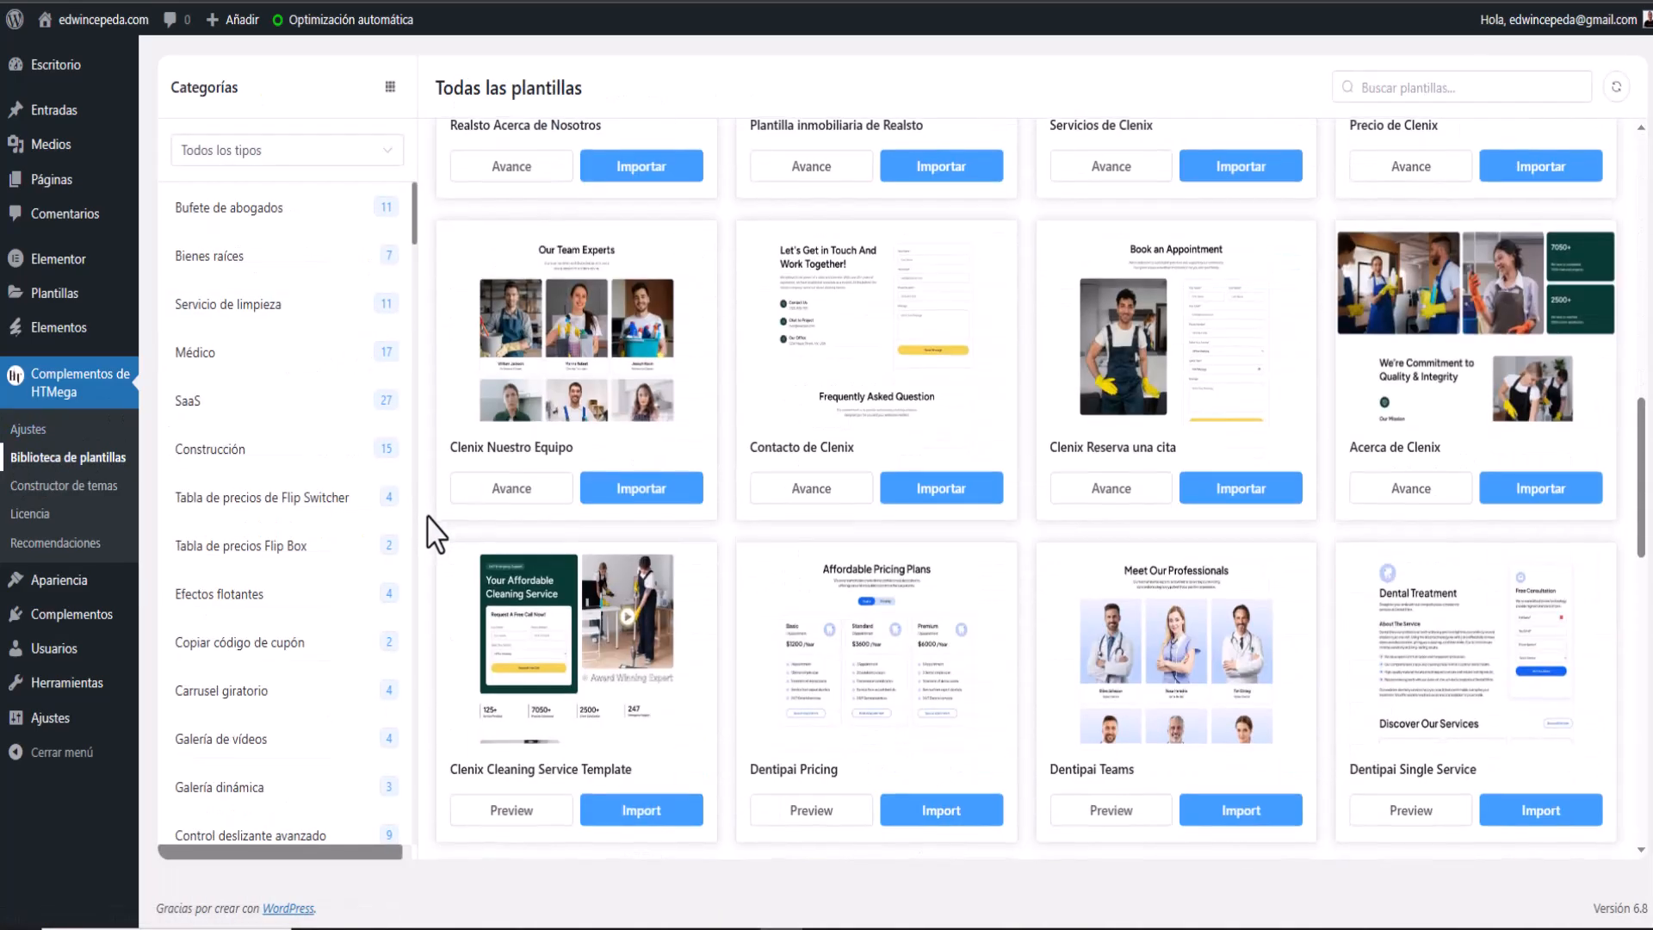
scroll(258, 551, down, 1)
scroll(245, 536, down, 4)
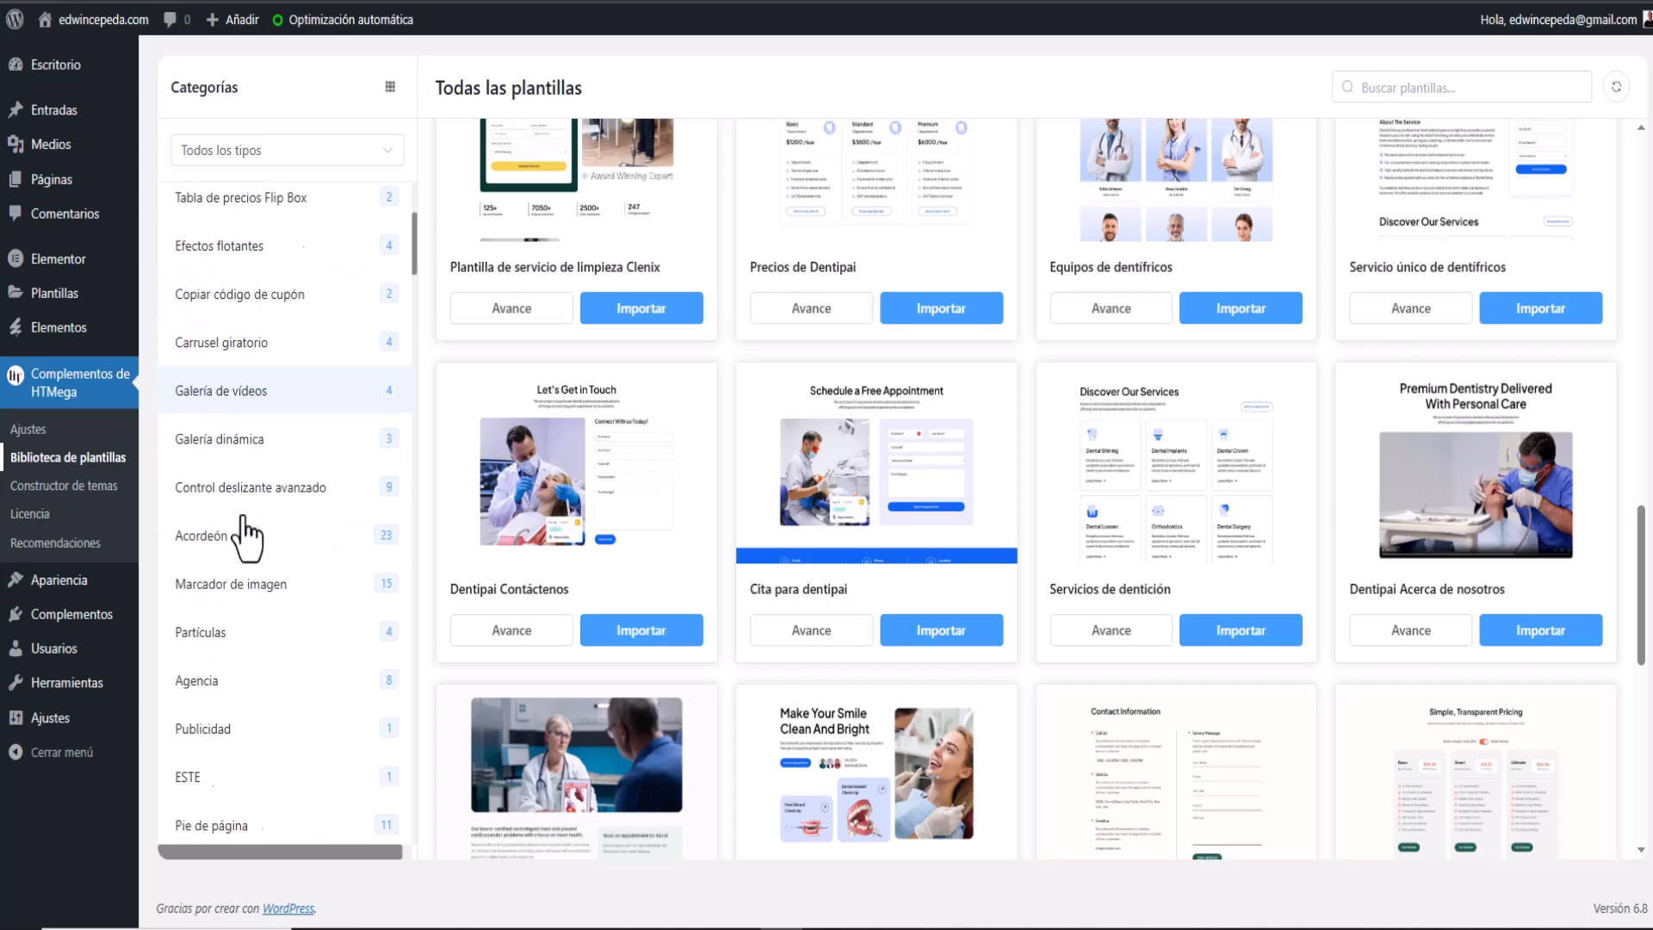
scroll(245, 536, down, 1)
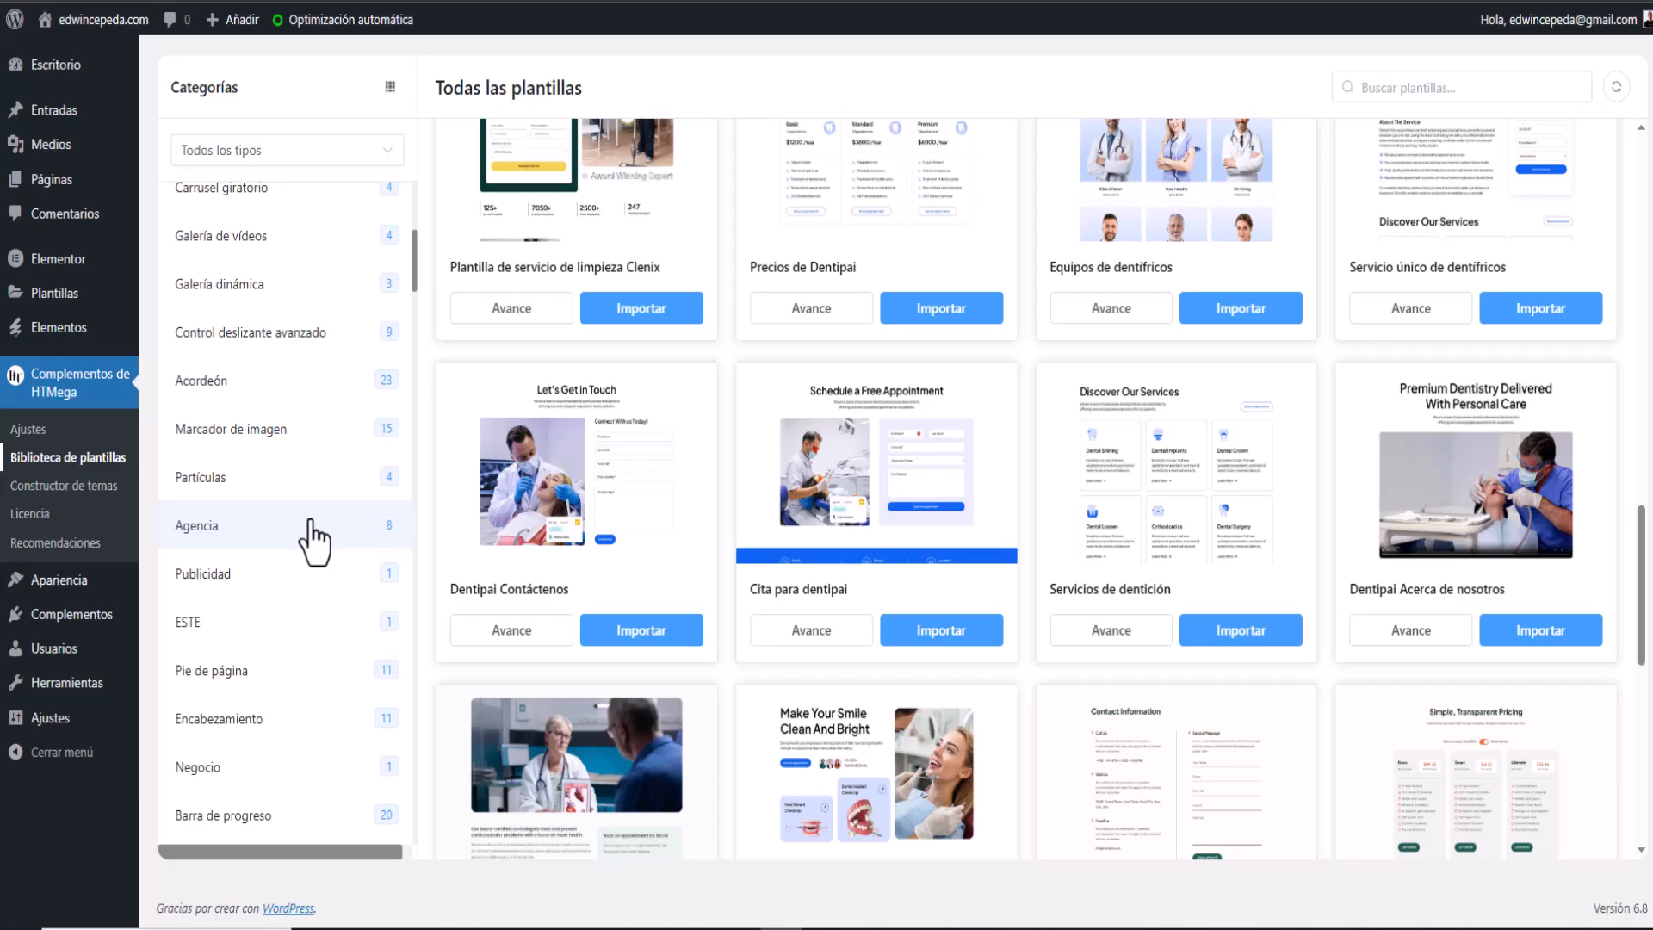
Step: View the templates in the "Pie de página" category and those in the "Negocio" category
click(230, 681)
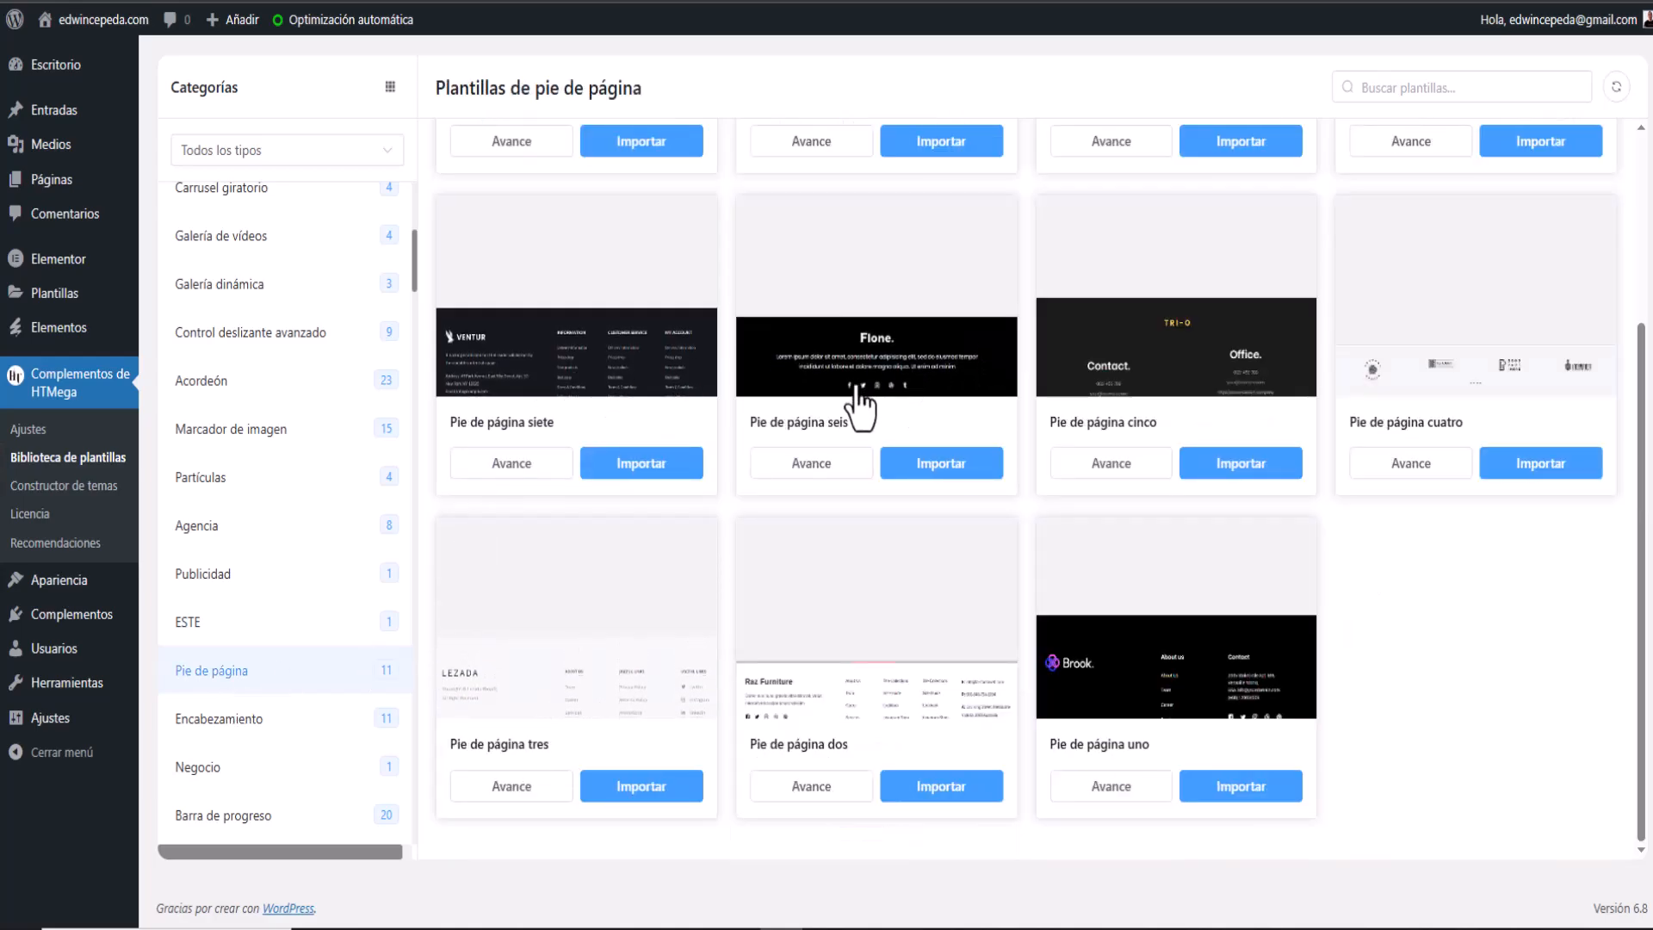
scroll(749, 431, down, 3)
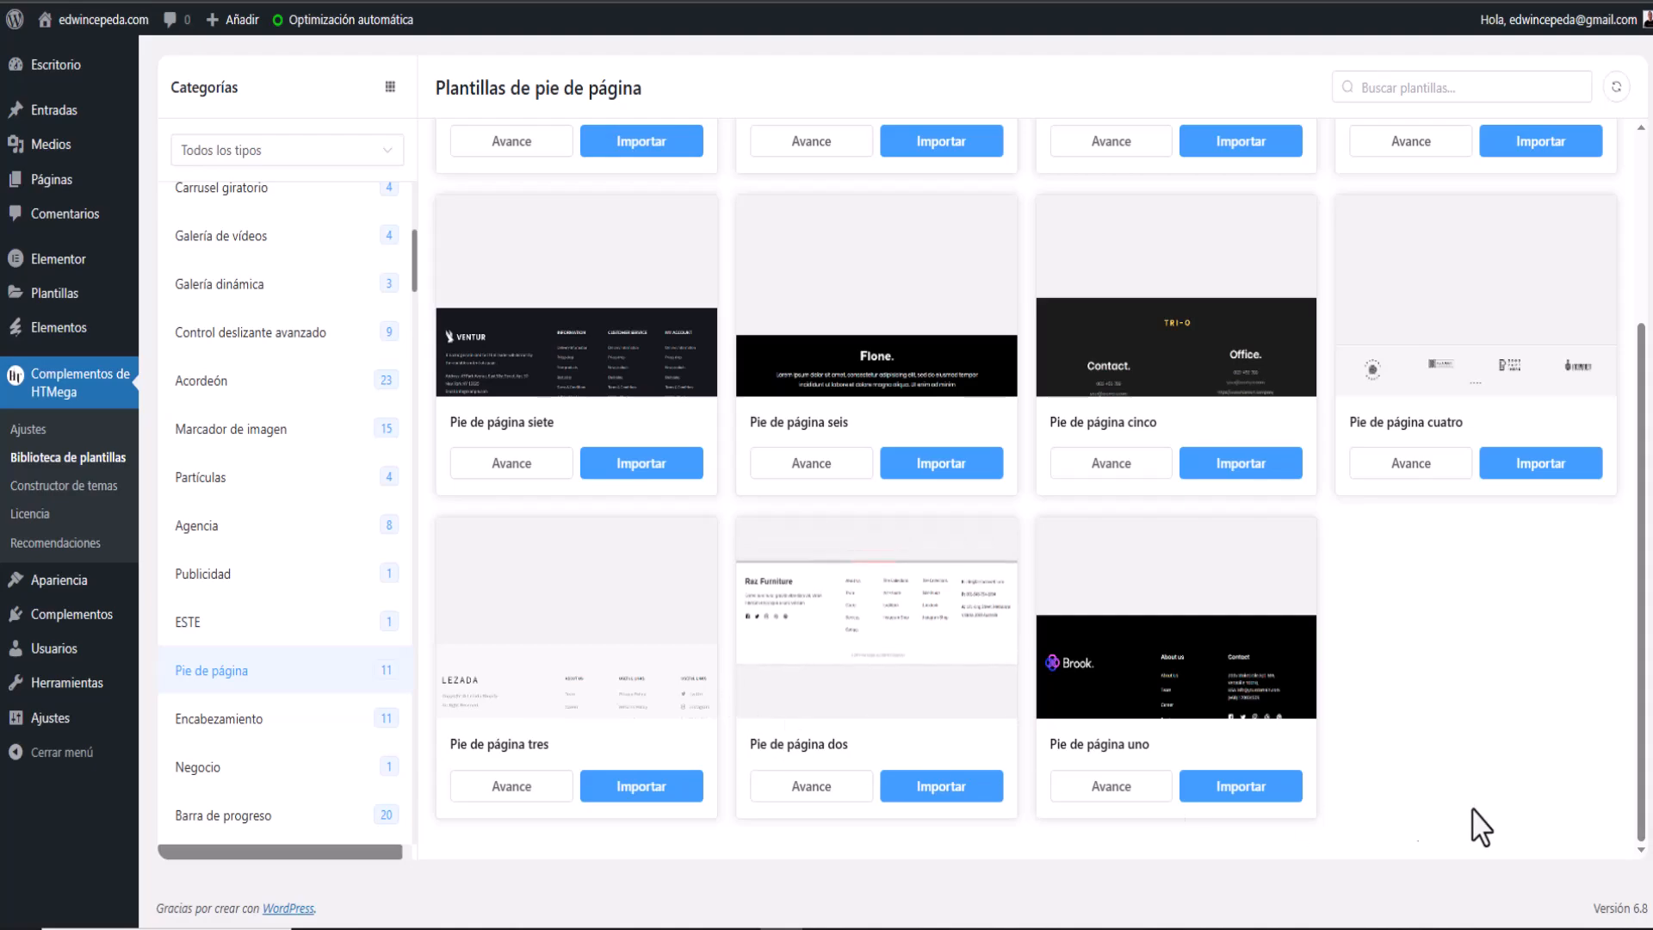
click(200, 775)
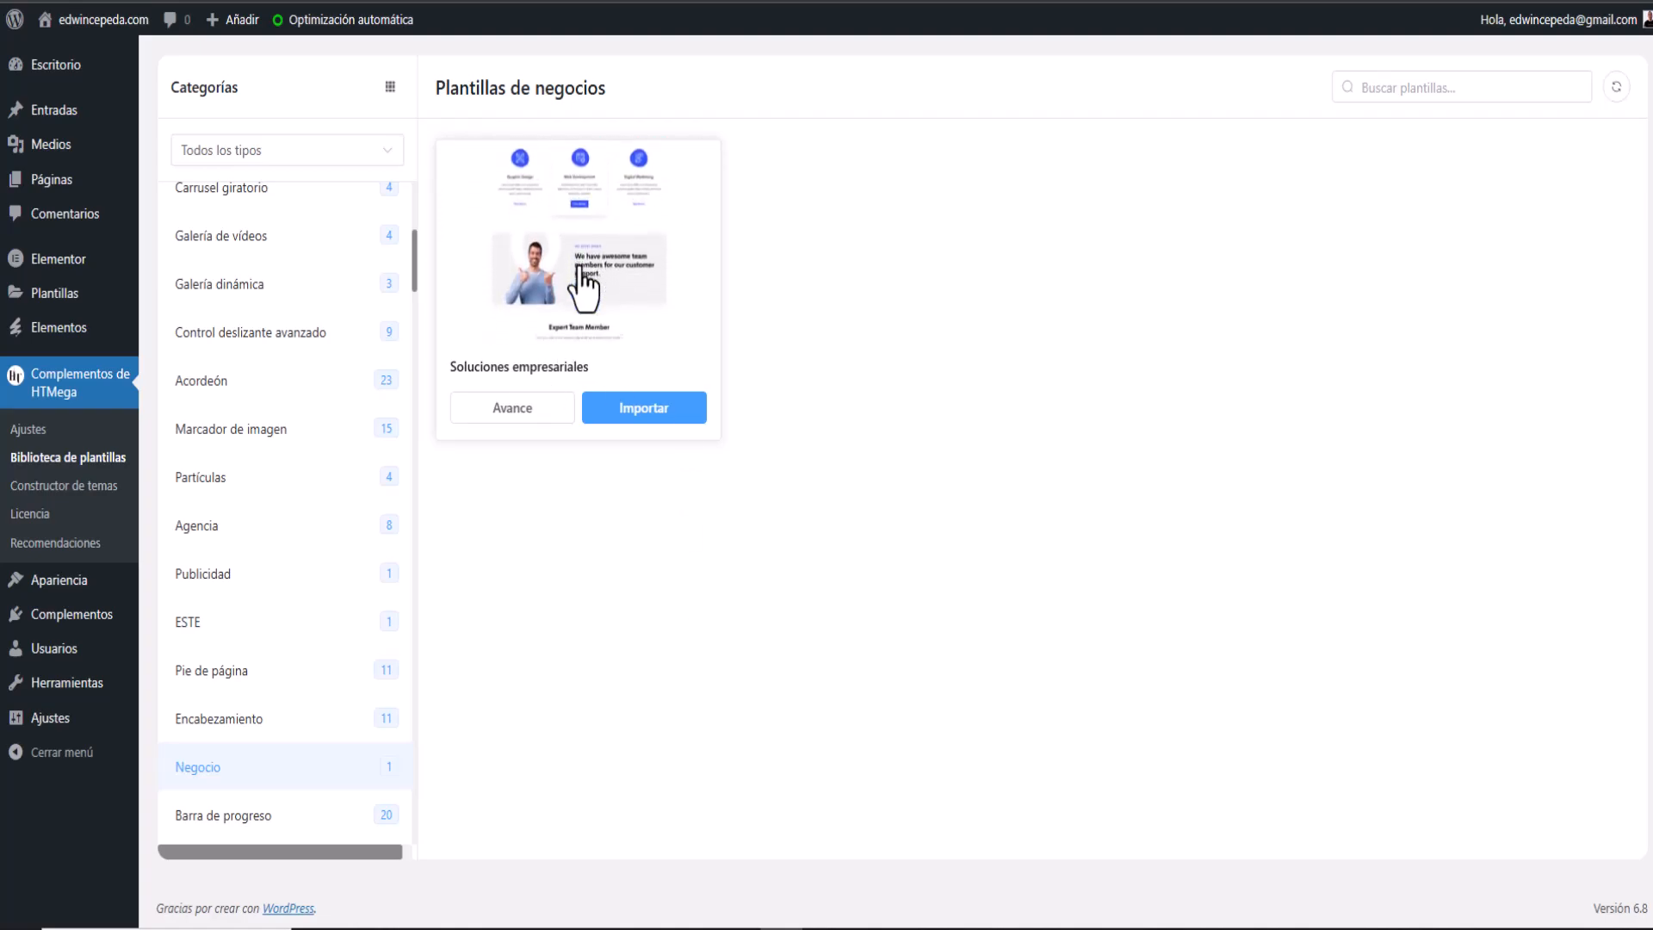
Step: Filter the template library by the "Médico" category and browse its templates
scroll(281, 576, up, 5)
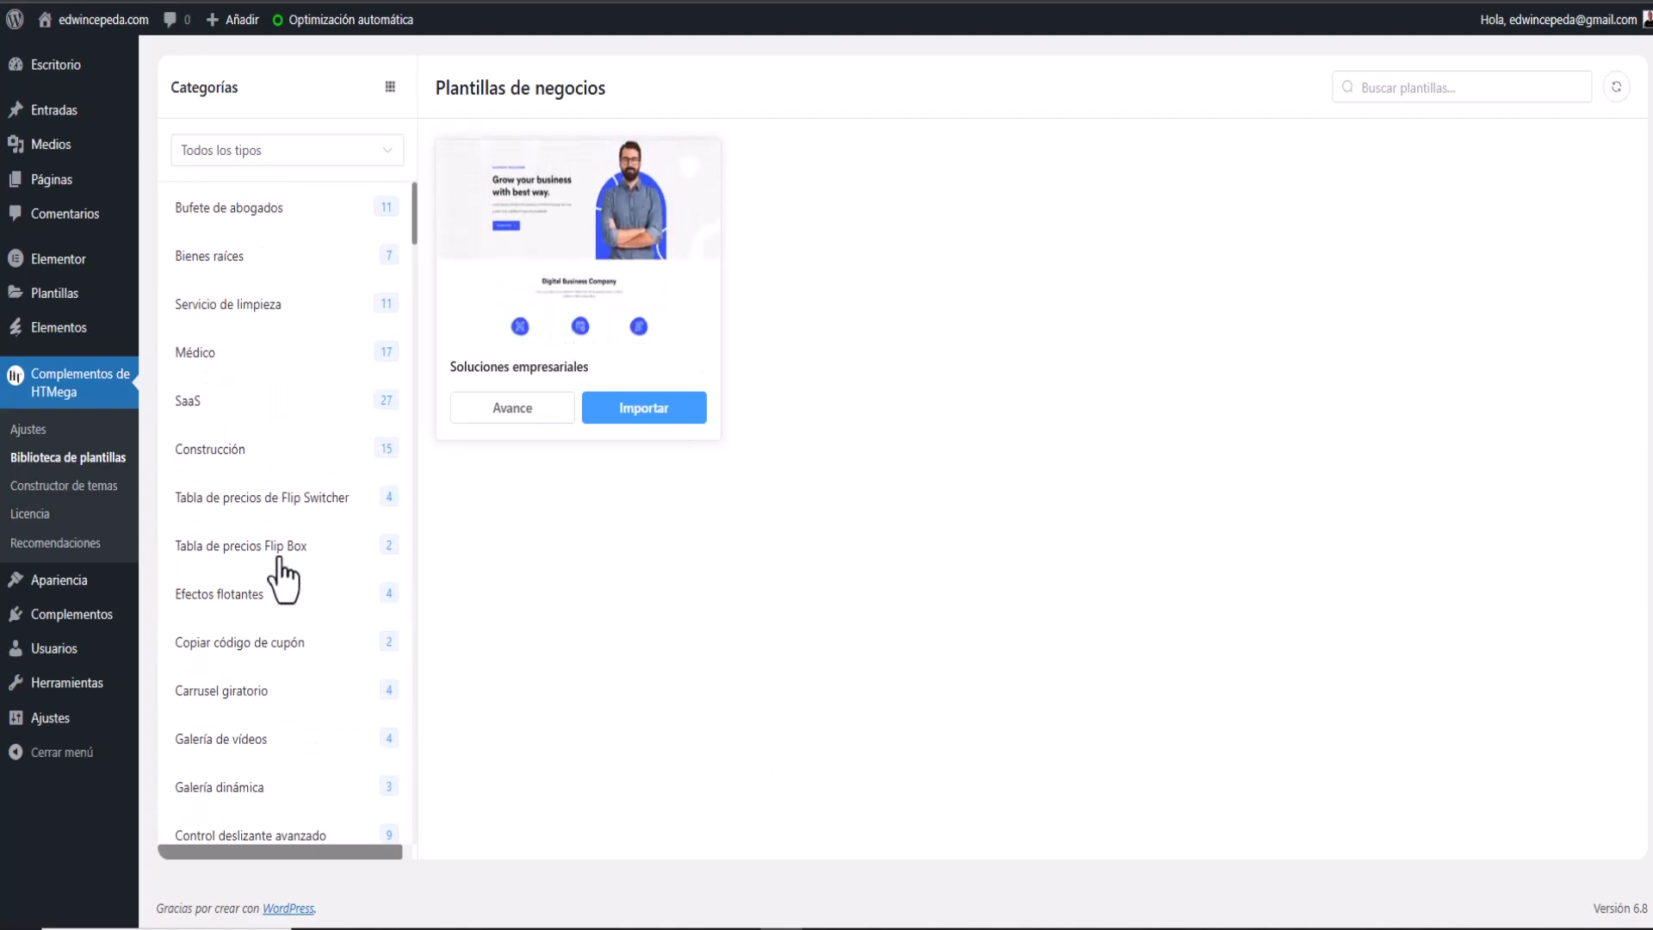
click(191, 355)
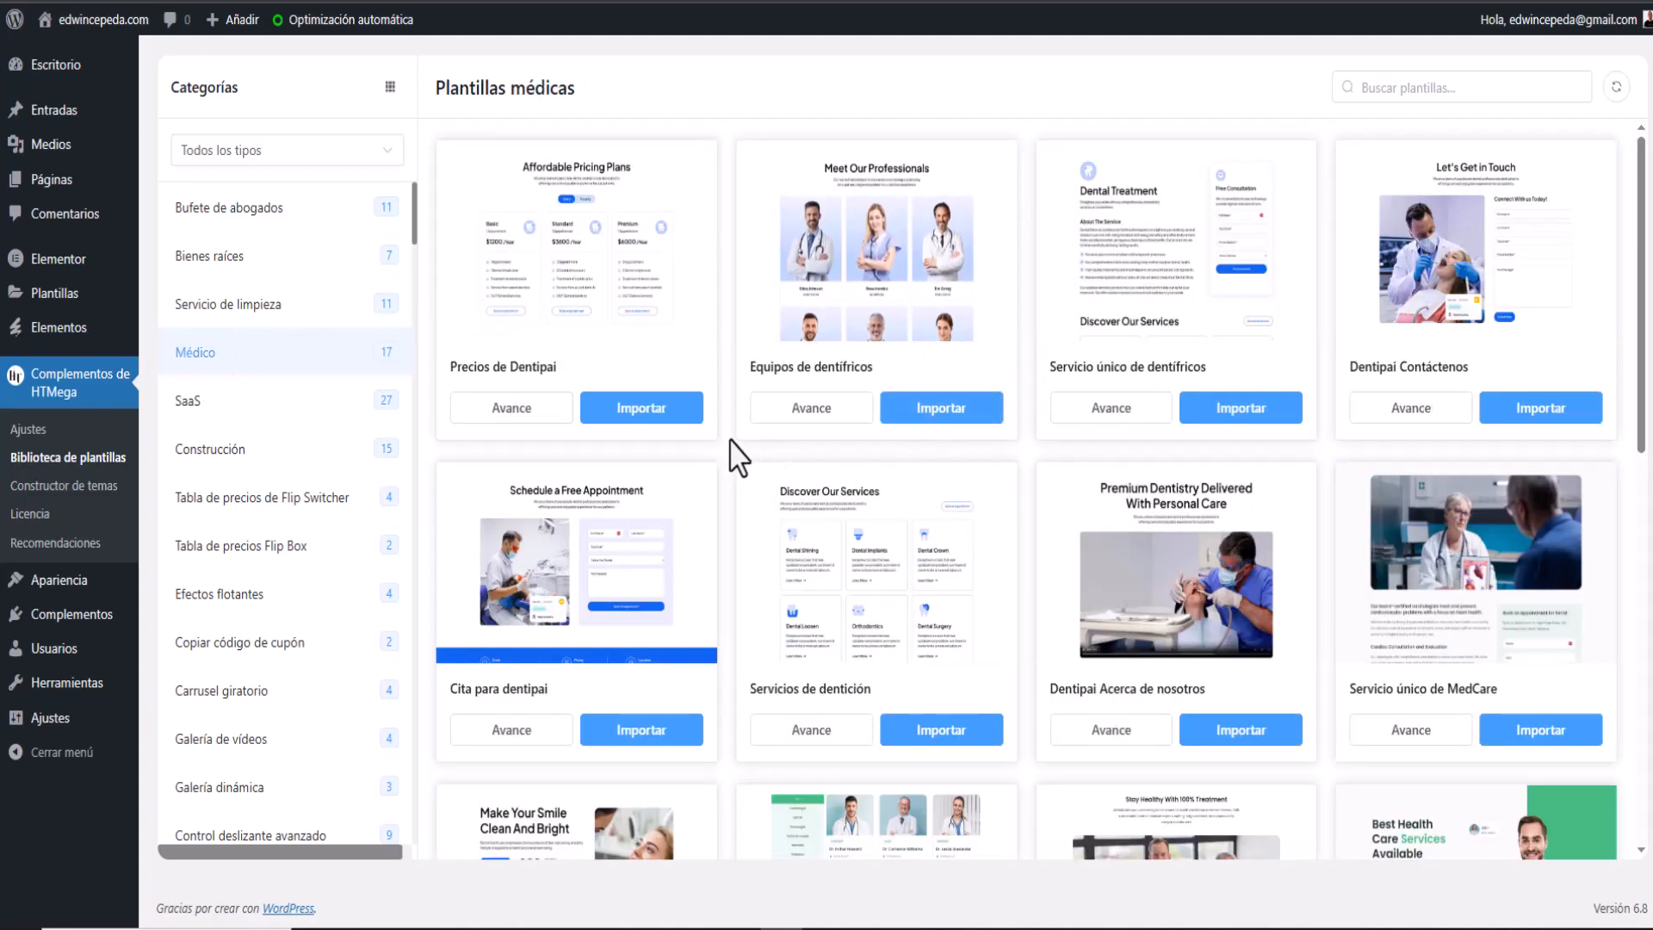
scroll(739, 456, down, 3)
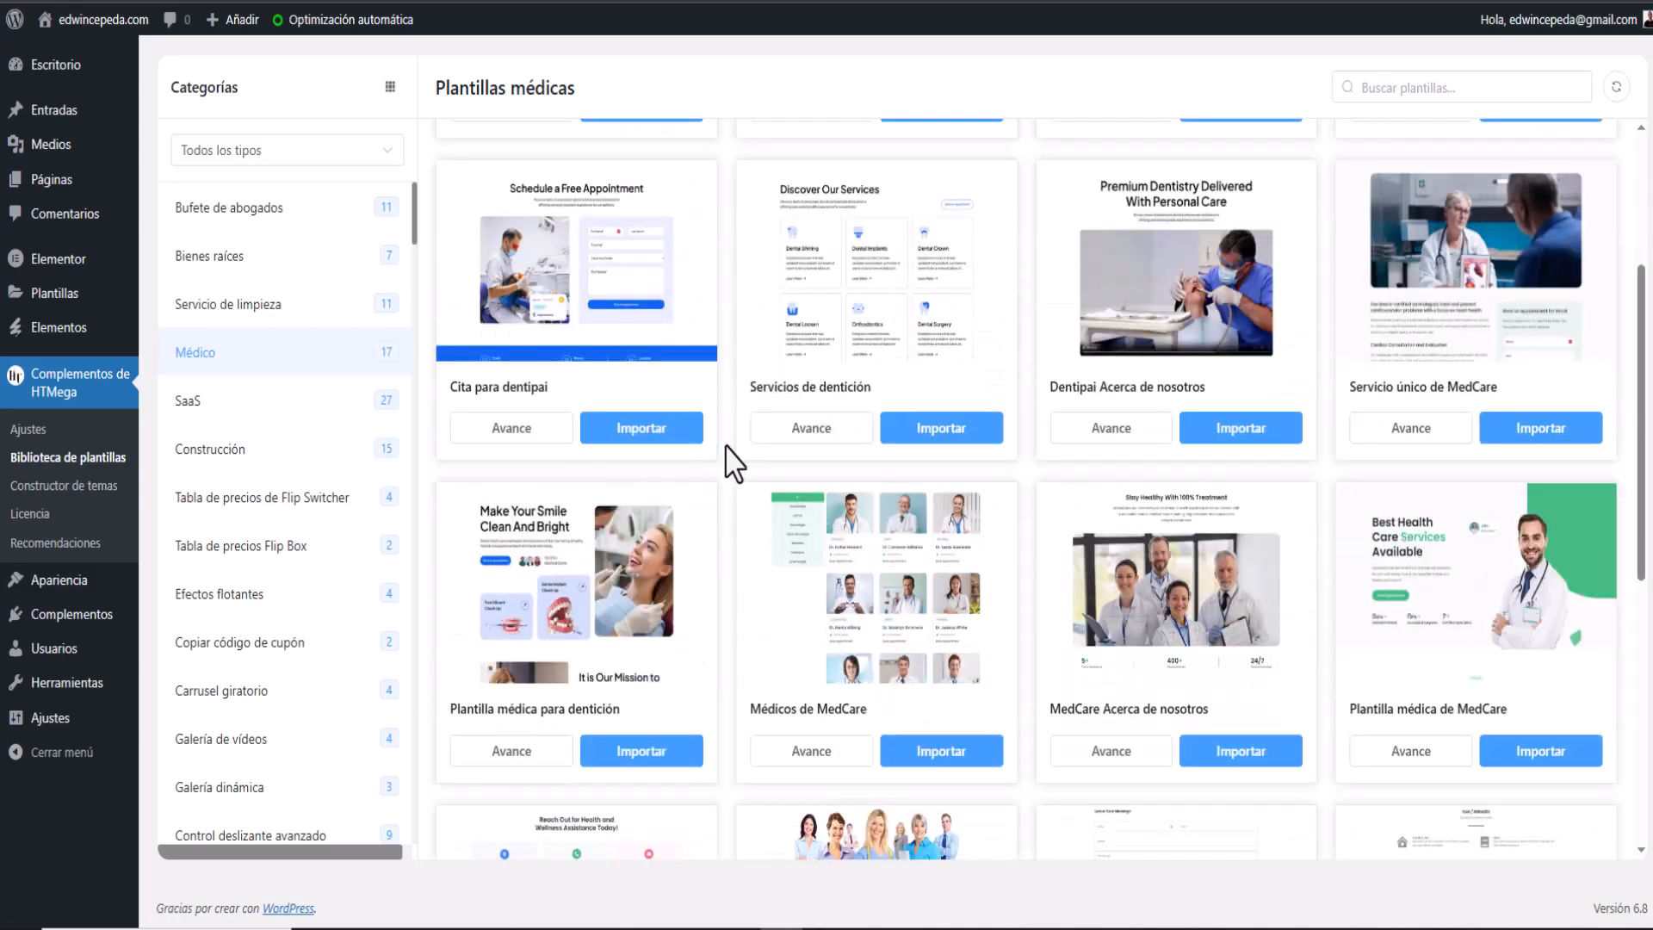
Step: View the templates in the "Bienes raíces" category and open the template list of the HTMega theme builder
scroll(734, 465, down, 5)
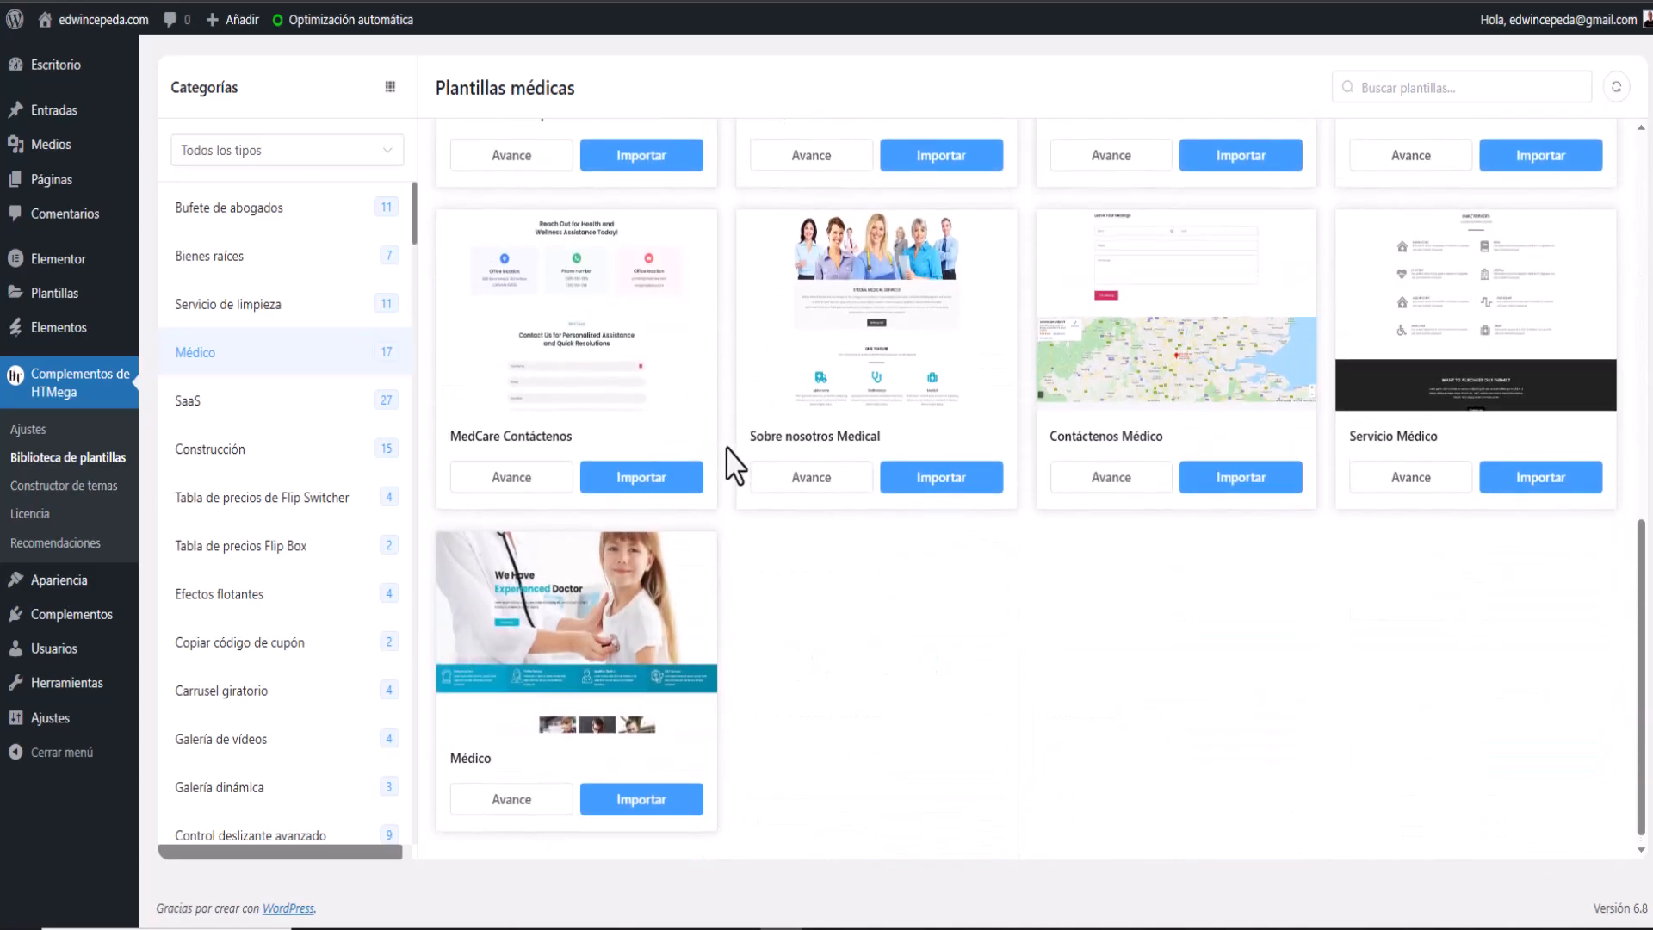
scroll(734, 465, up, 8)
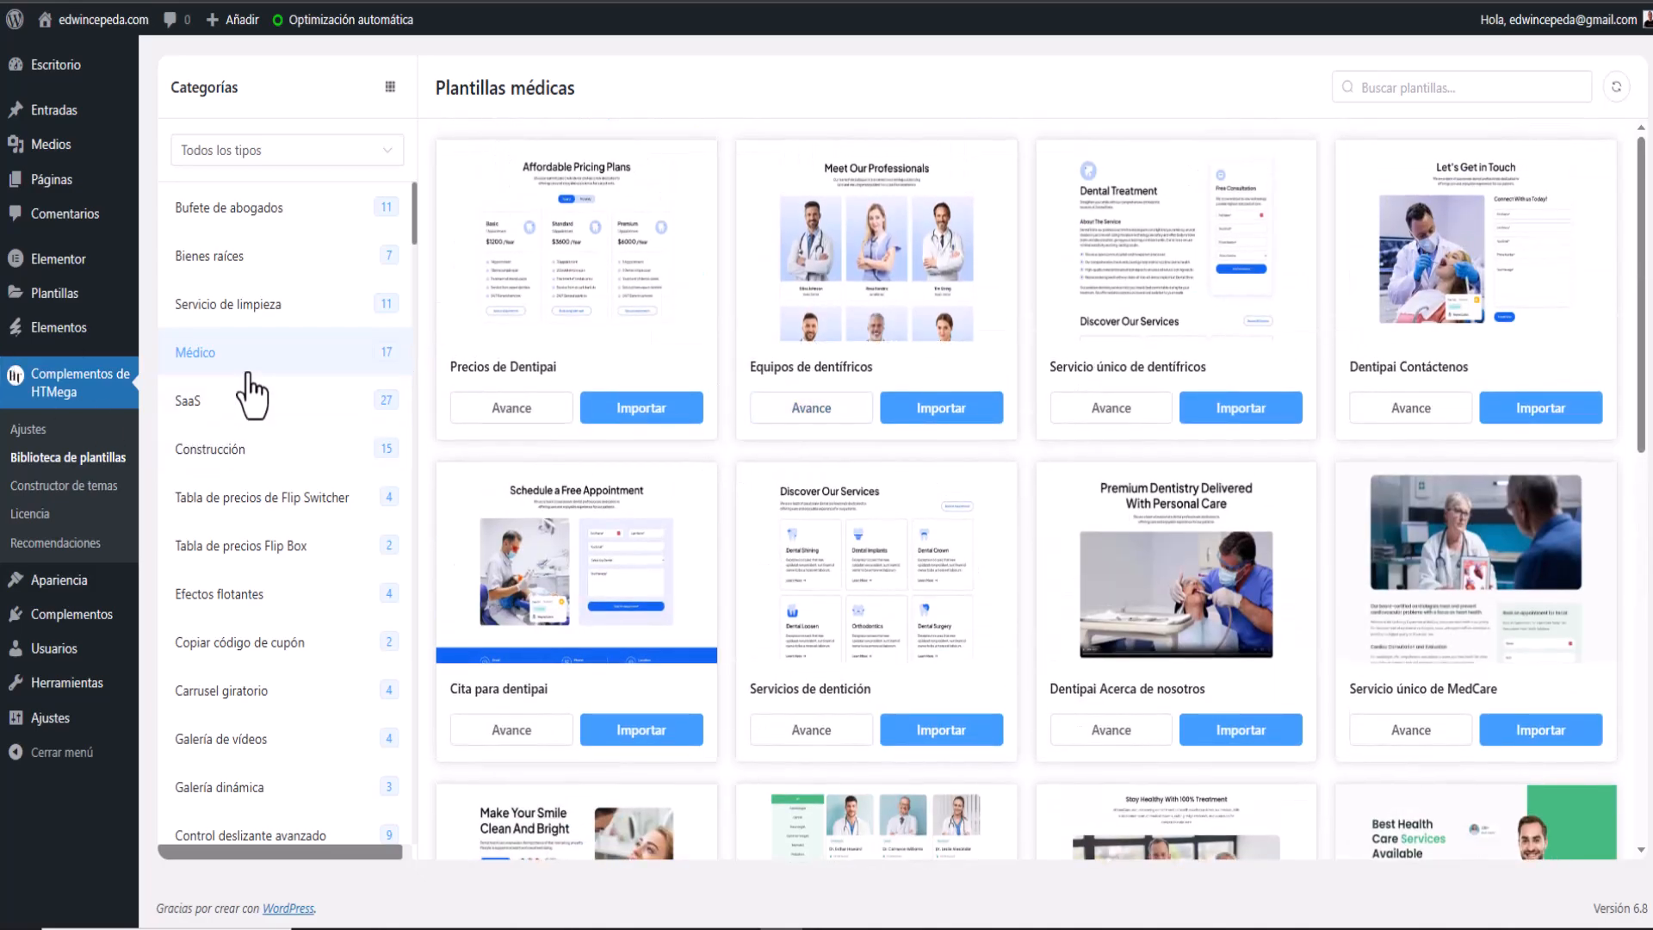
click(214, 257)
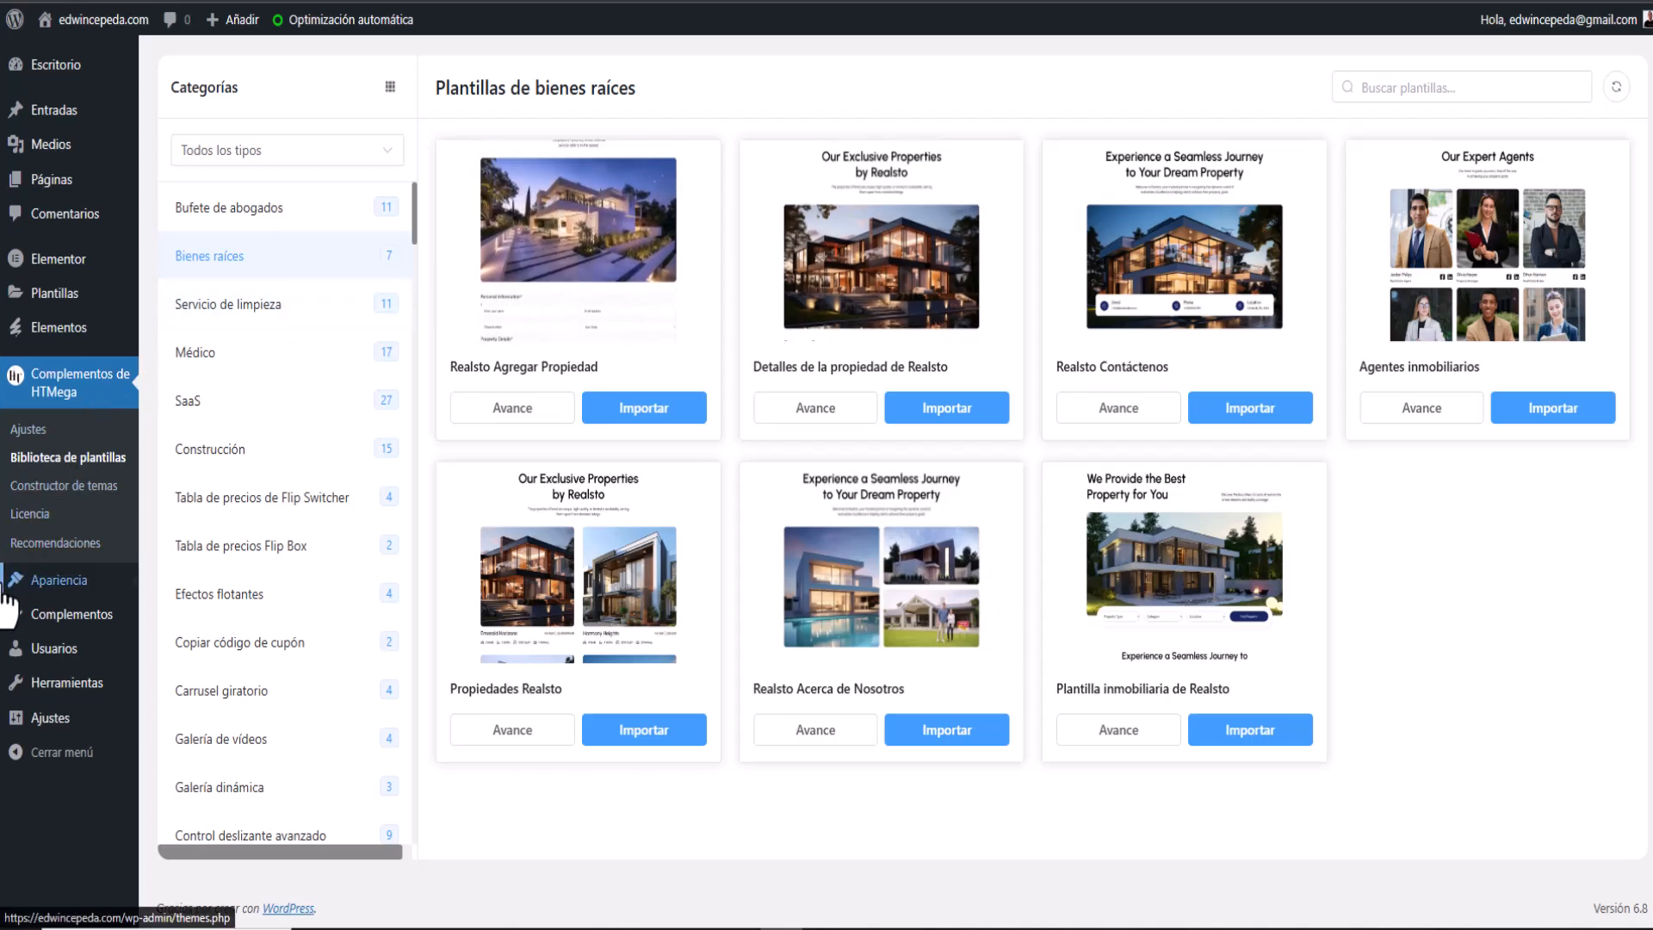
click(110, 488)
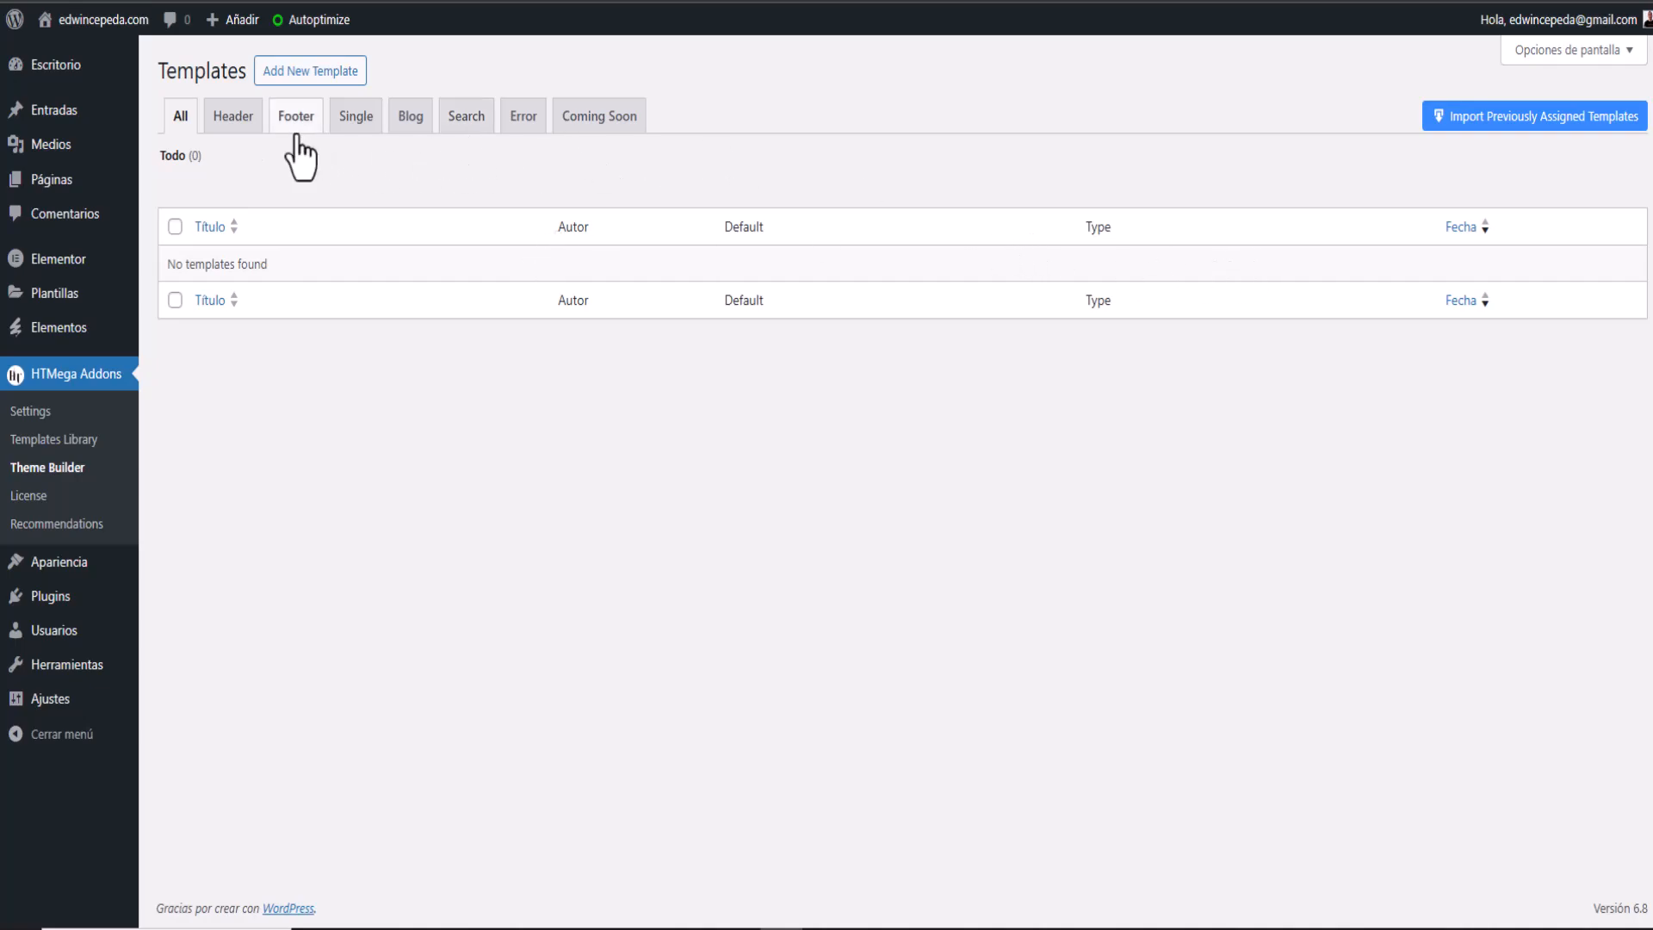
Step: Open the HomeHTMega page from the site's page list for editing with Elementor
click(50, 182)
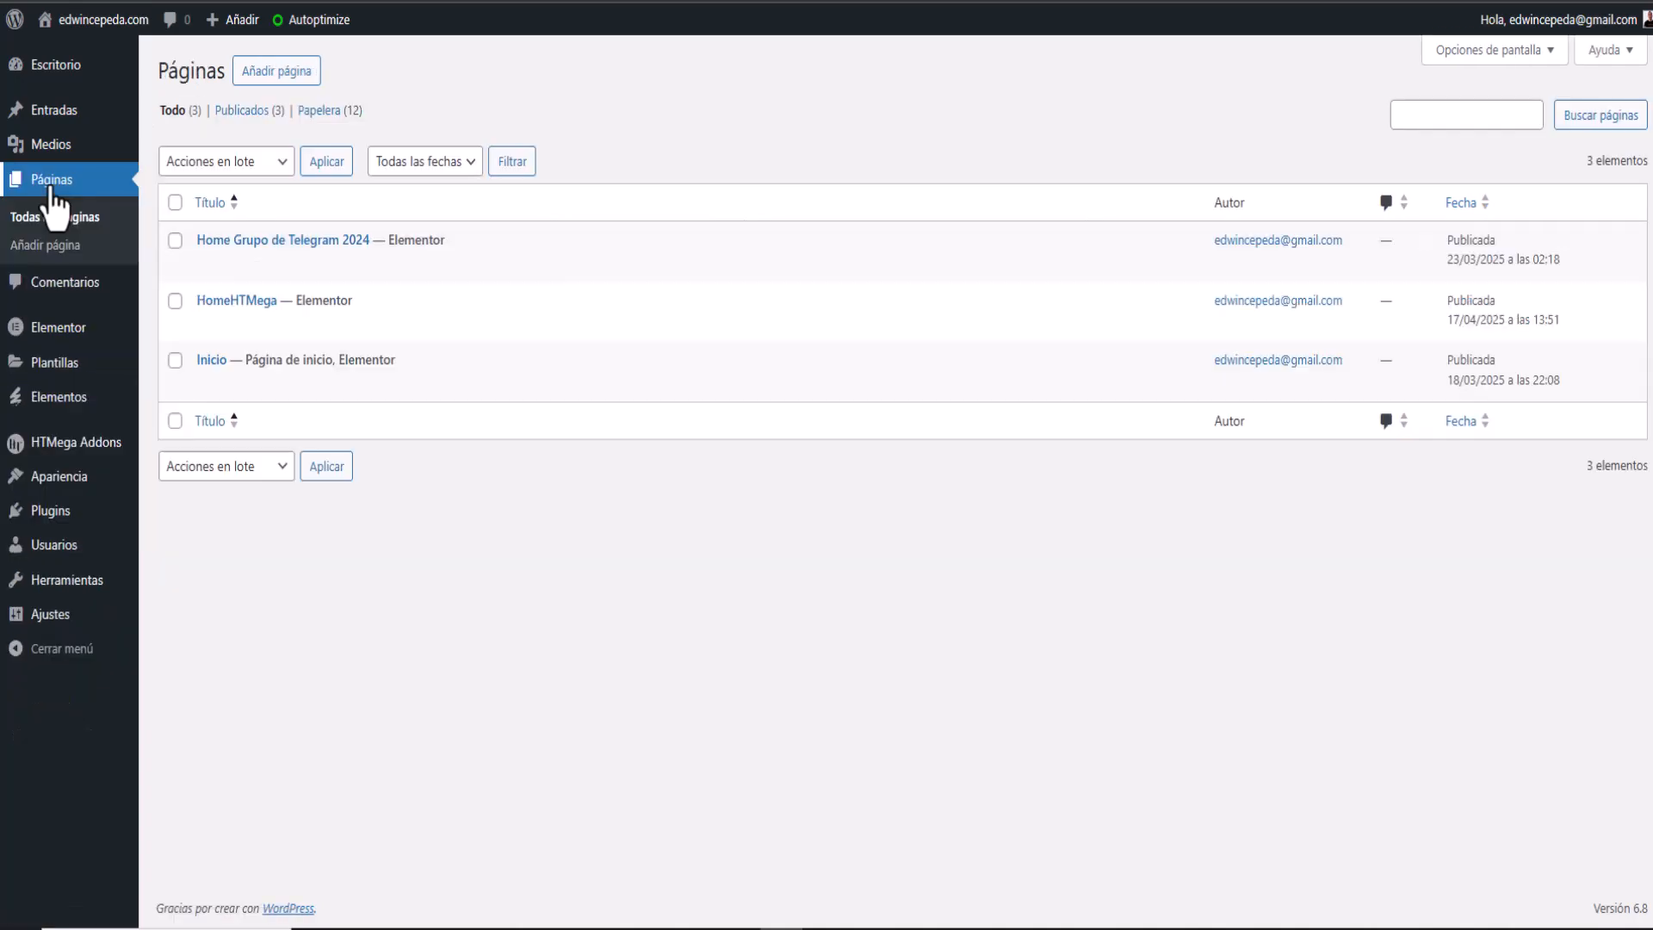
mouse_move(369, 321)
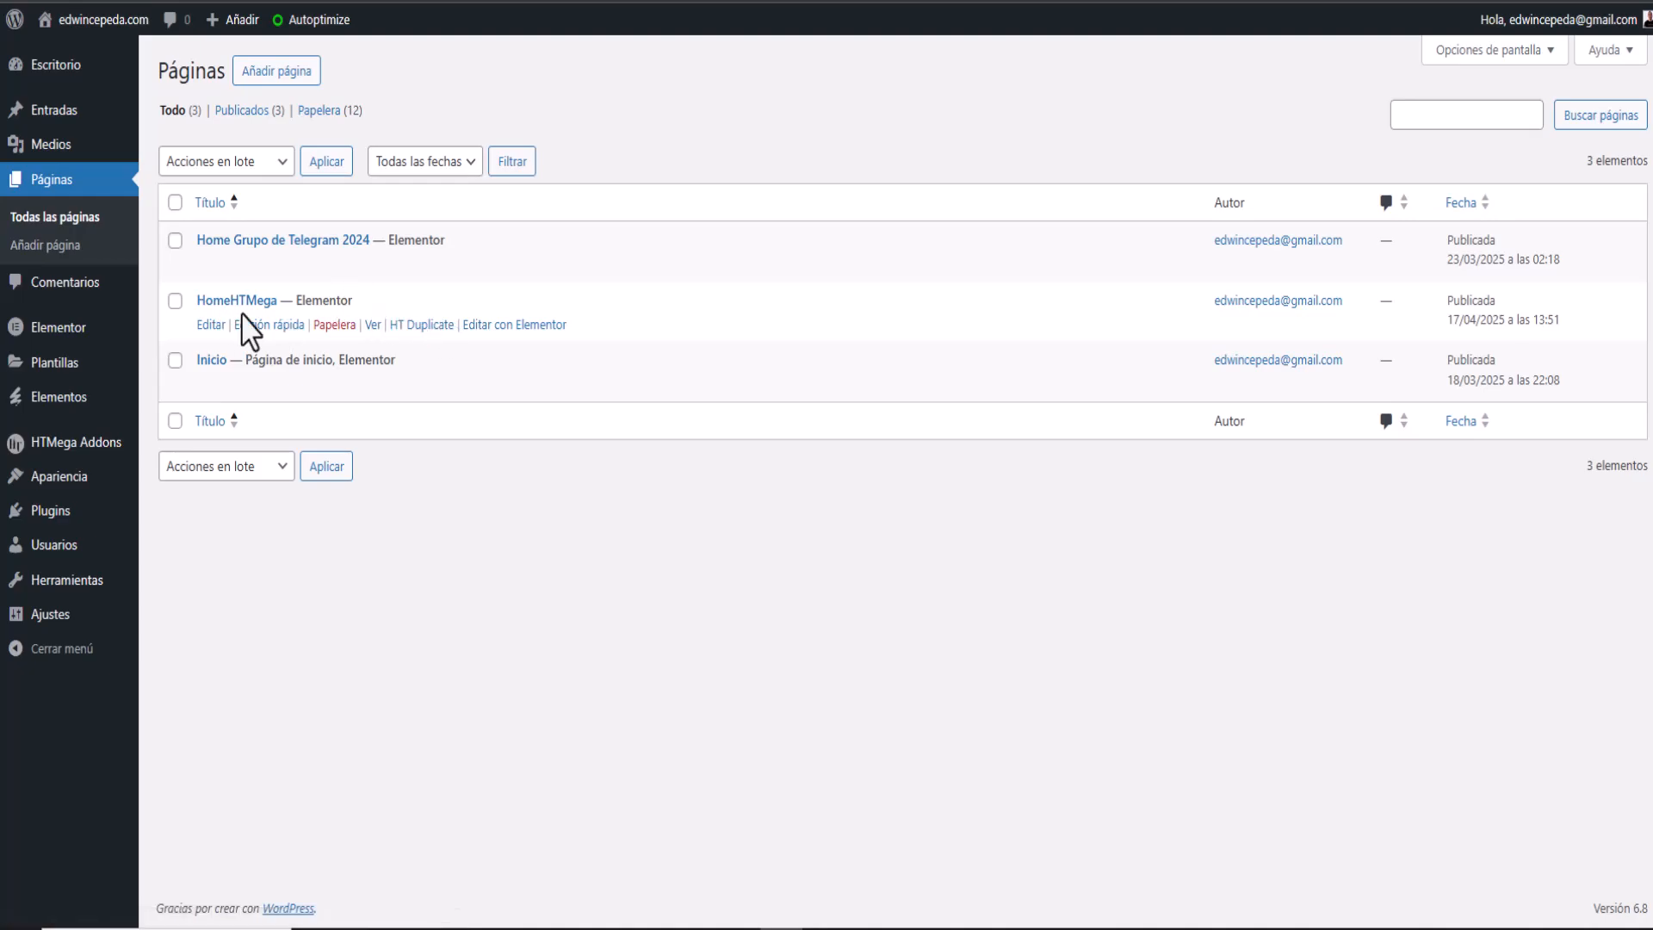
click(524, 325)
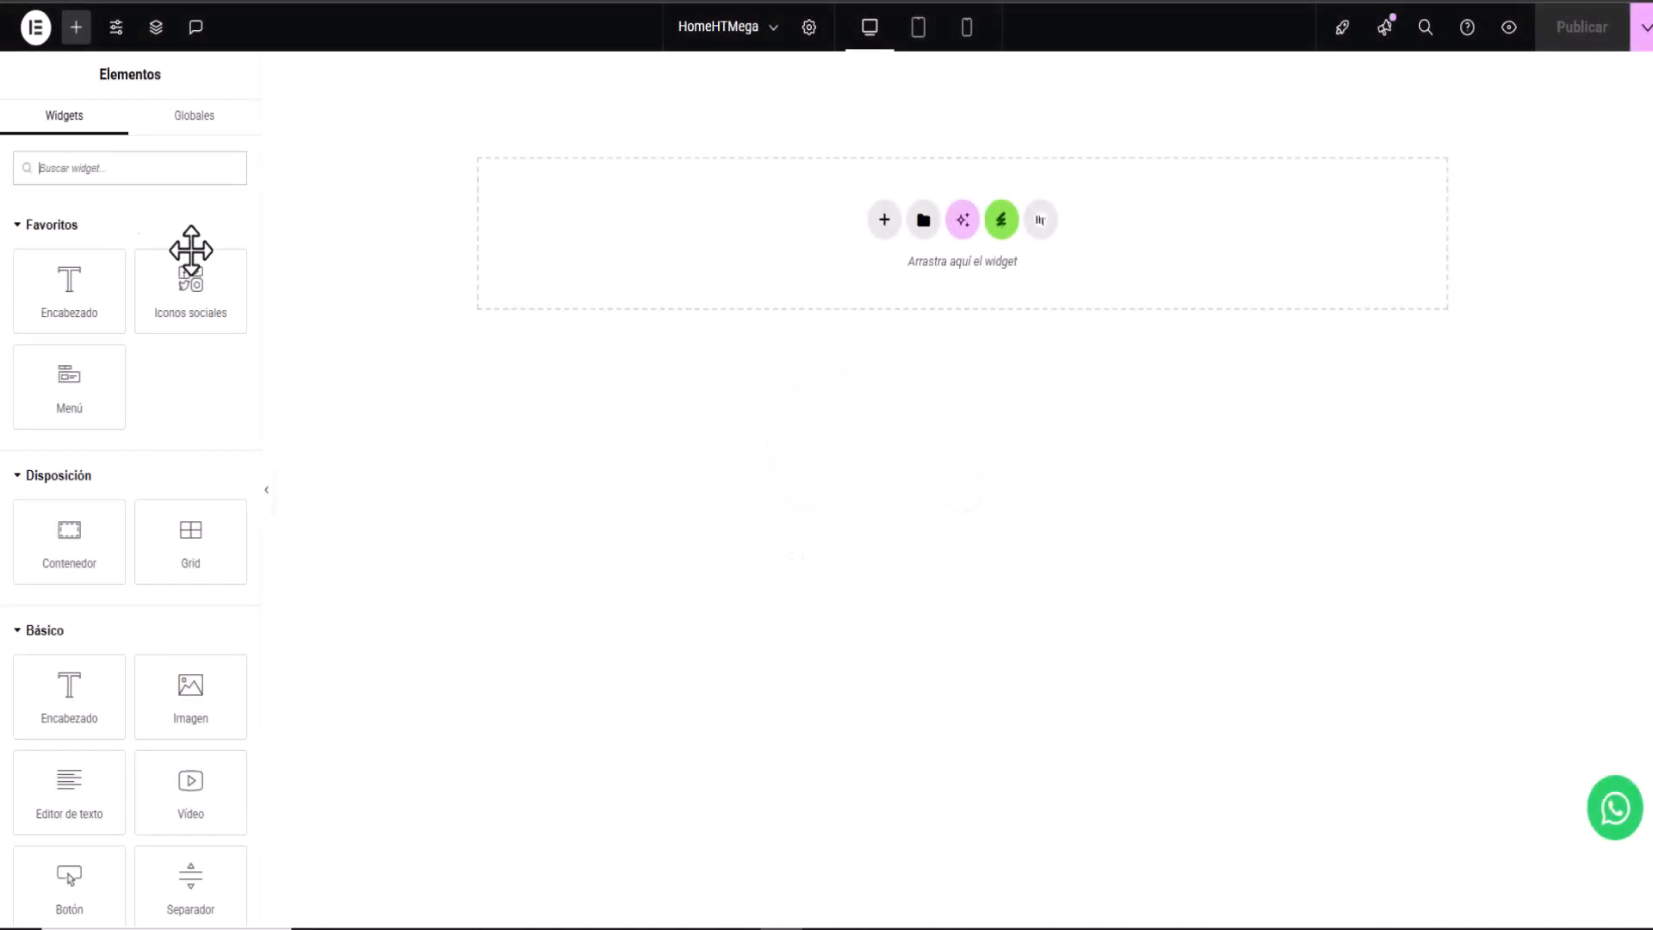
Step: Collapse the widget categories above HTMega Addons Pro and look through the HTMega Addons Pro and HTMega Addons widgets
click(22, 226)
click(18, 275)
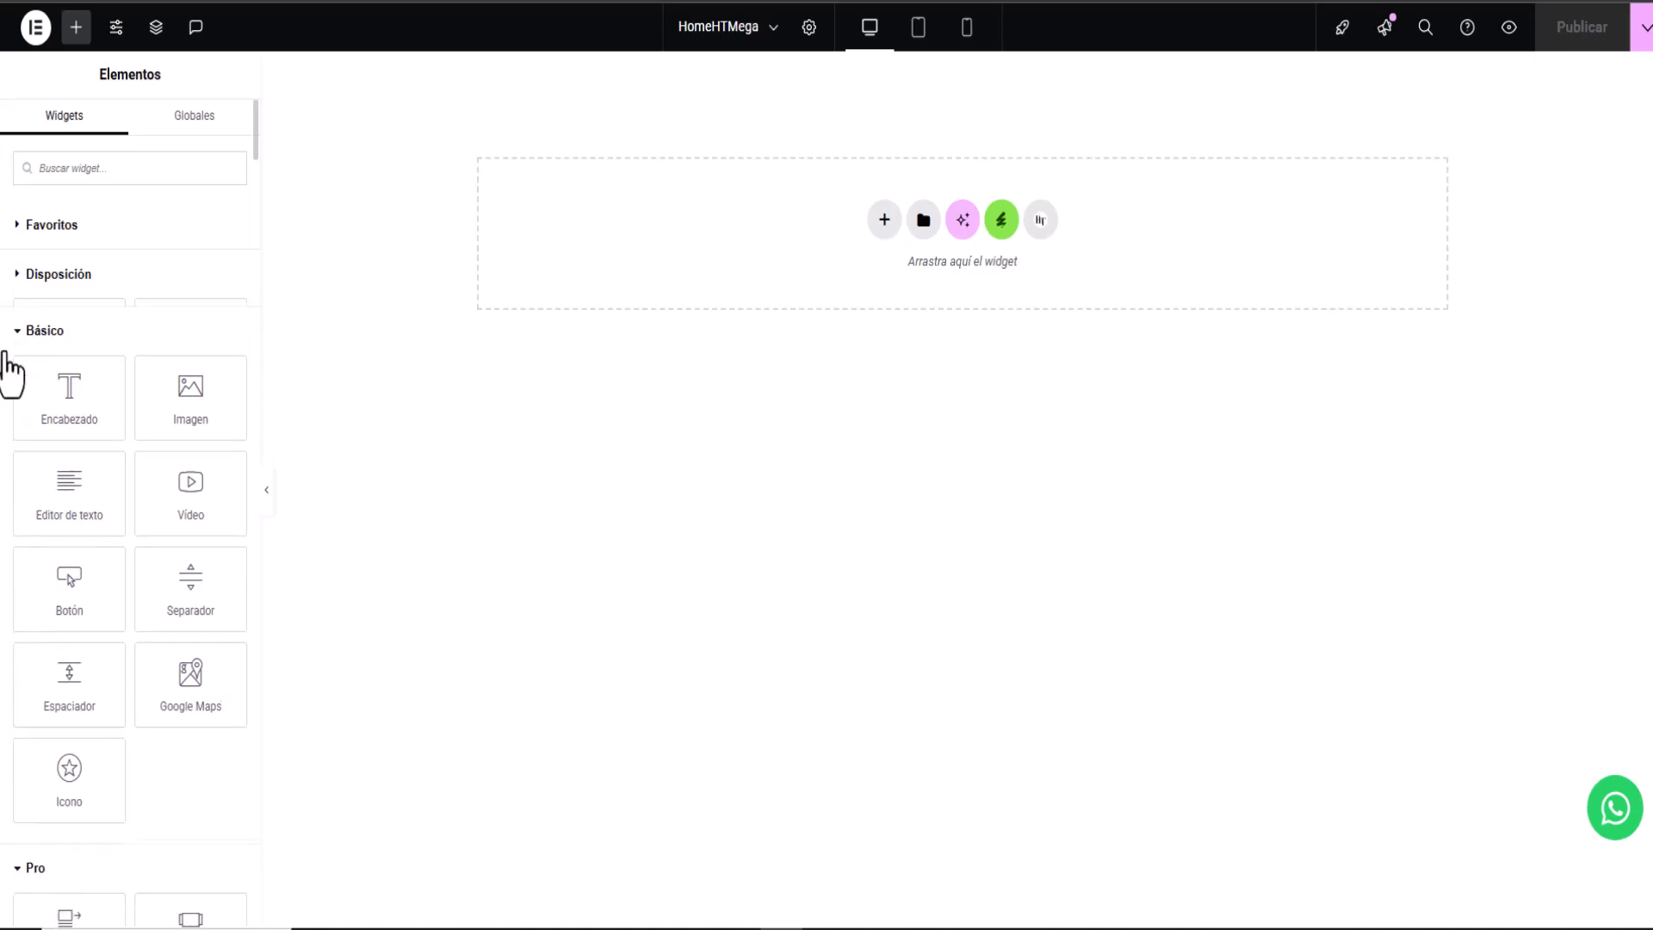
click(11, 331)
click(16, 374)
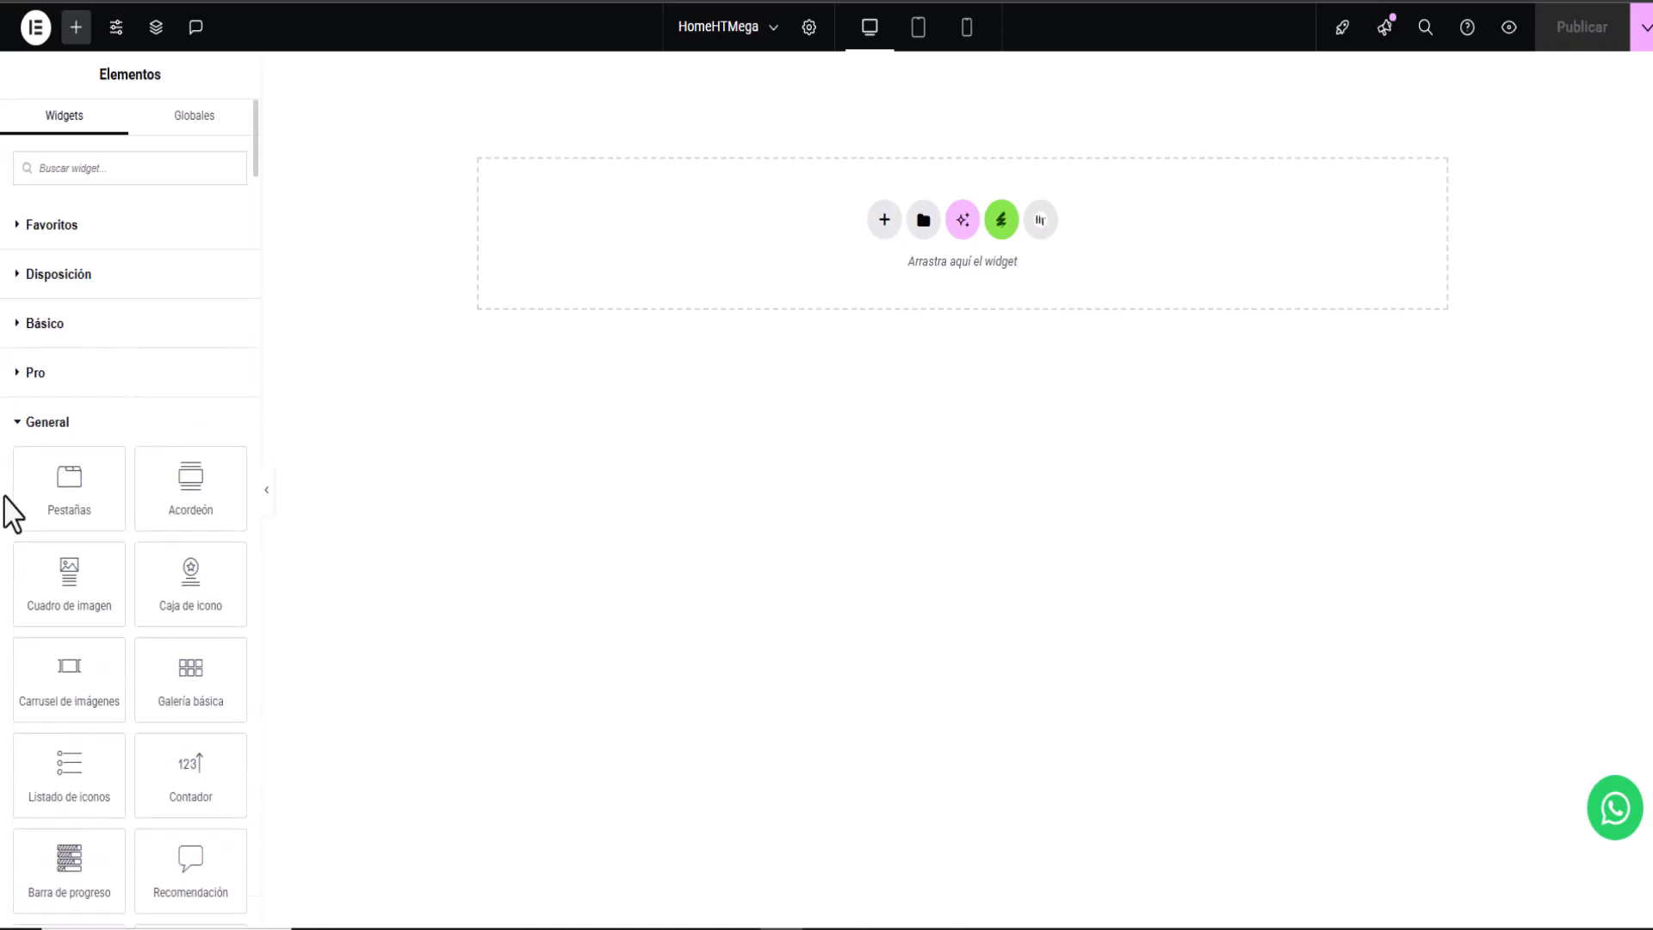
click(21, 423)
click(17, 474)
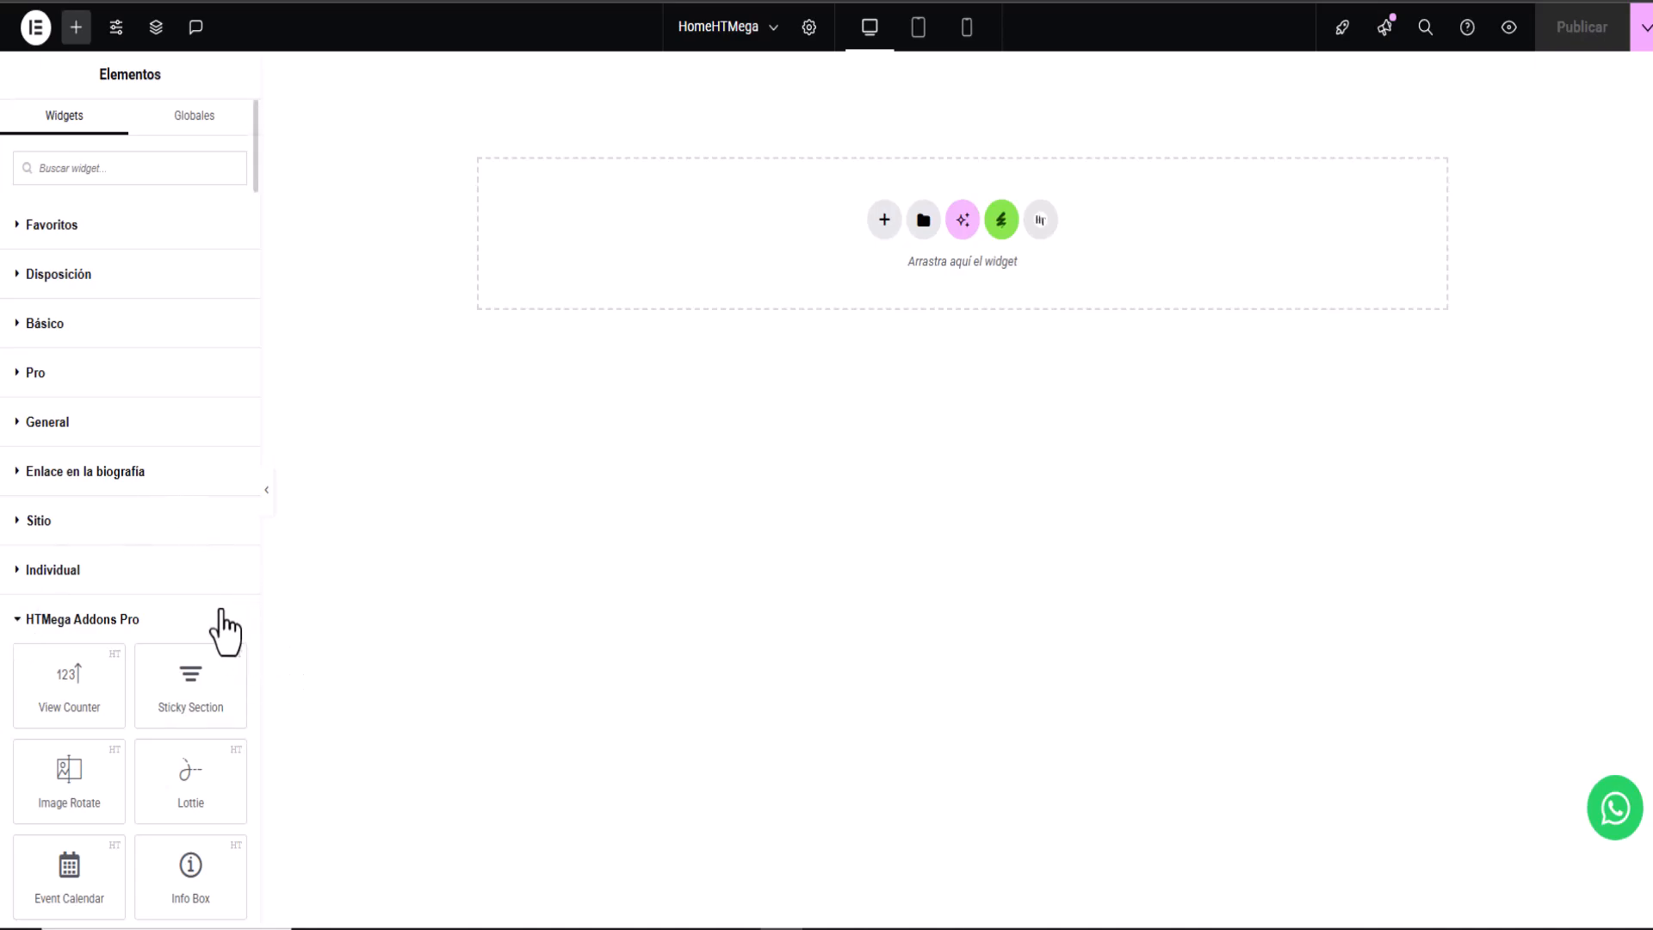
scroll(226, 627, down, 1)
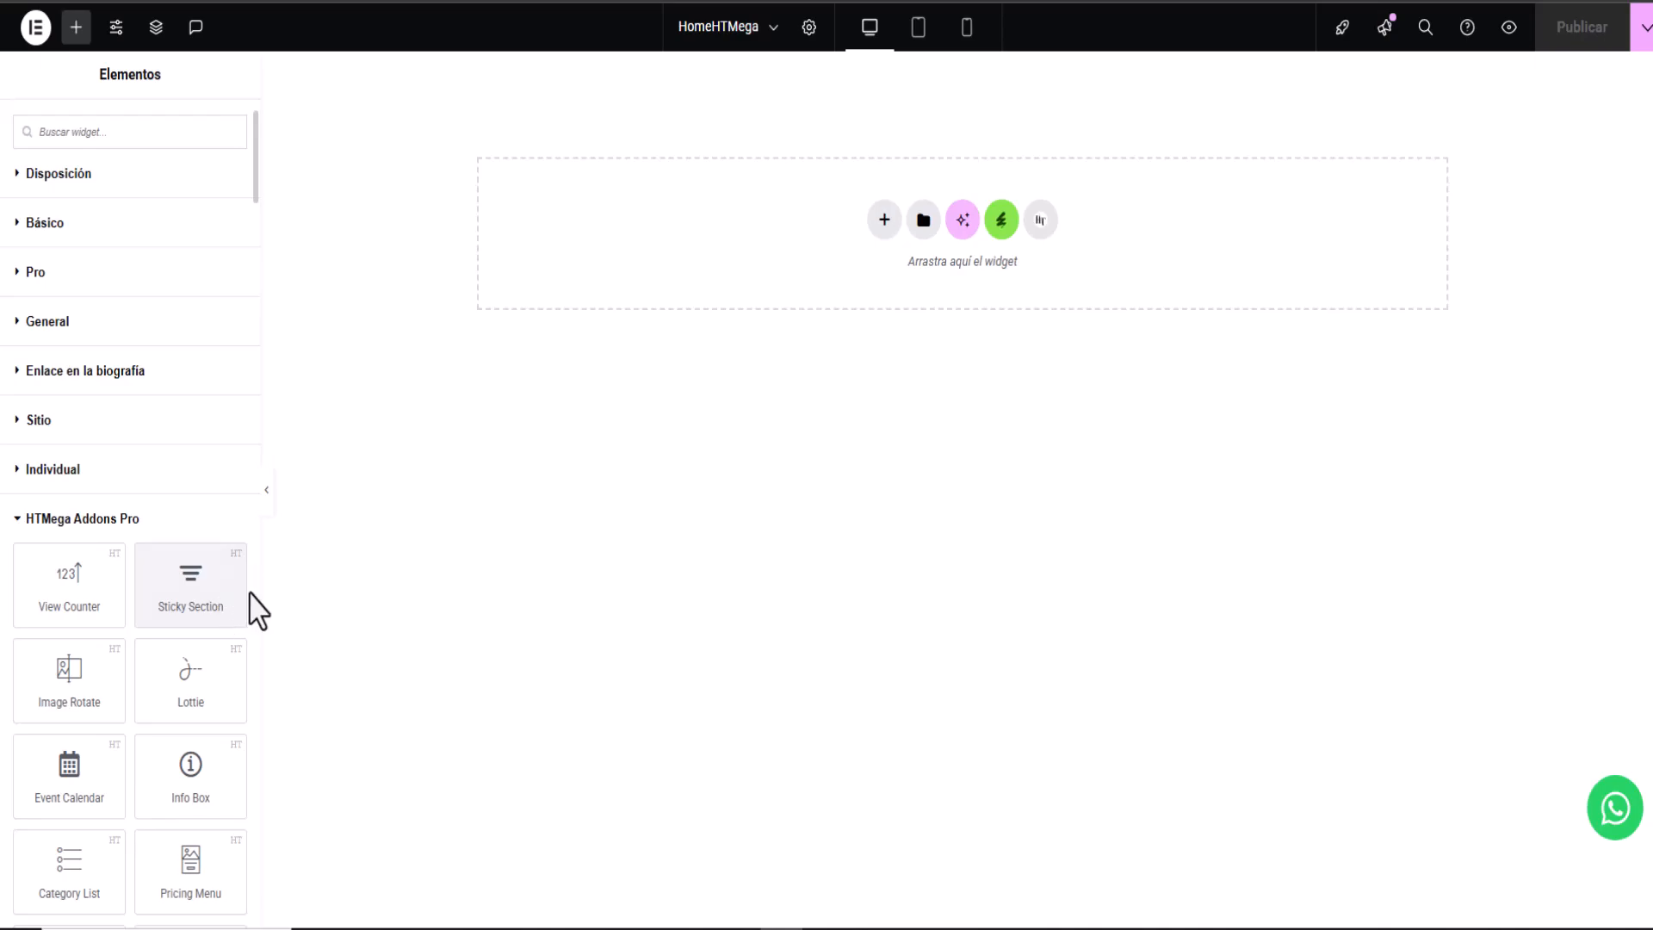
scroll(179, 648, down, 2)
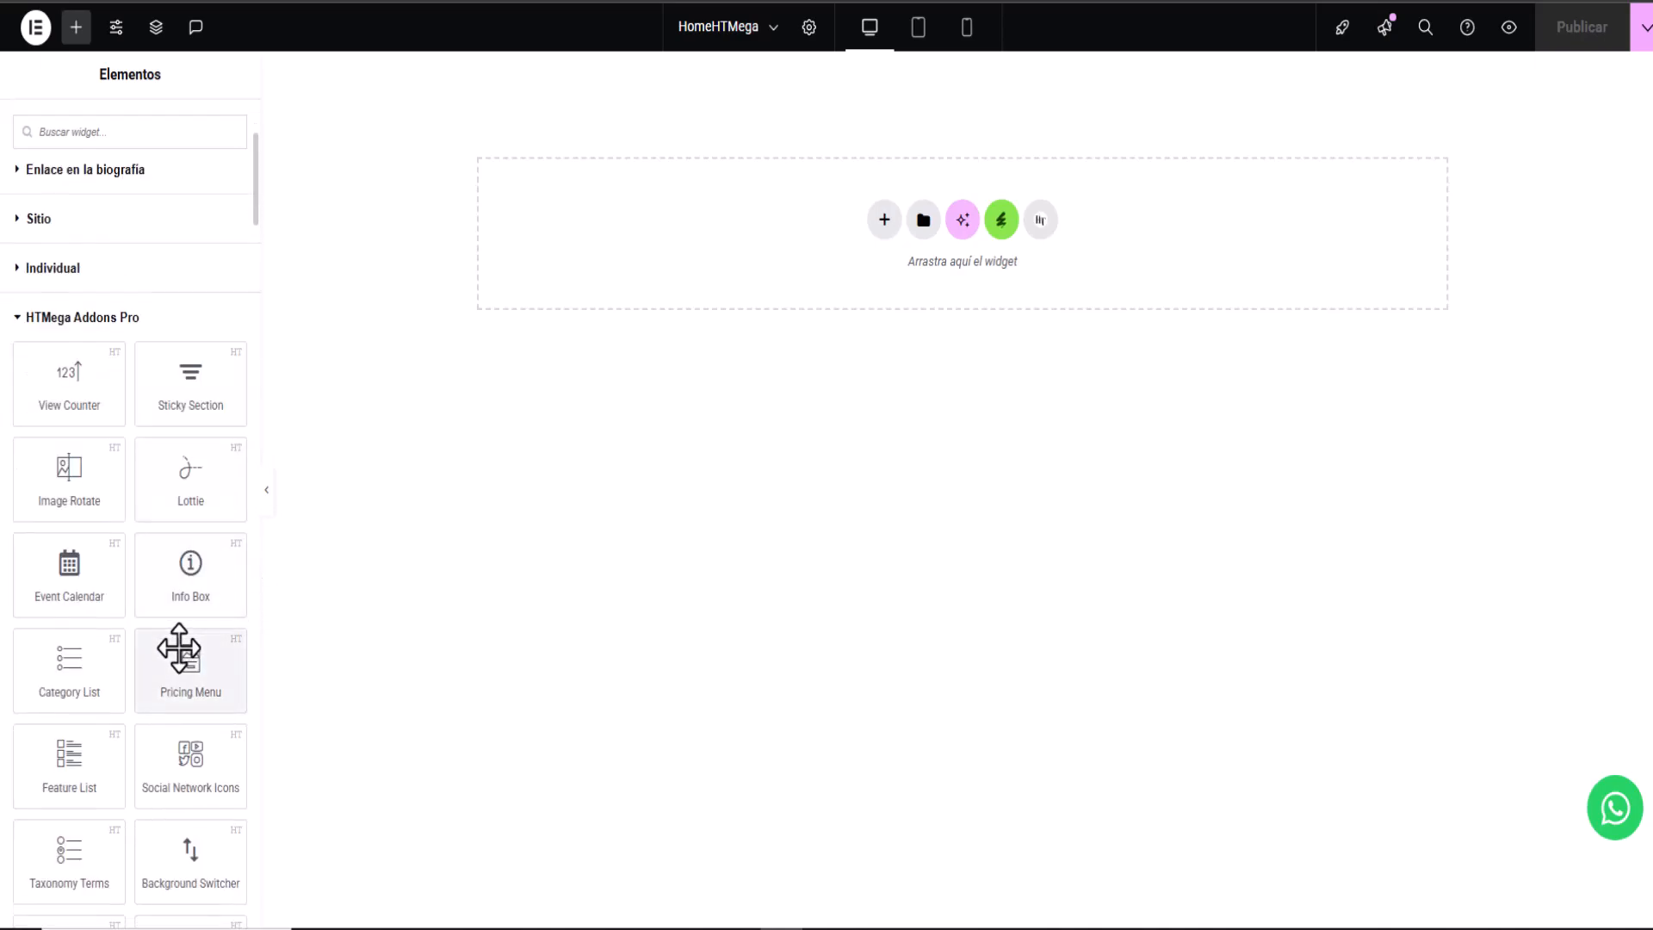
scroll(179, 648, down, 11)
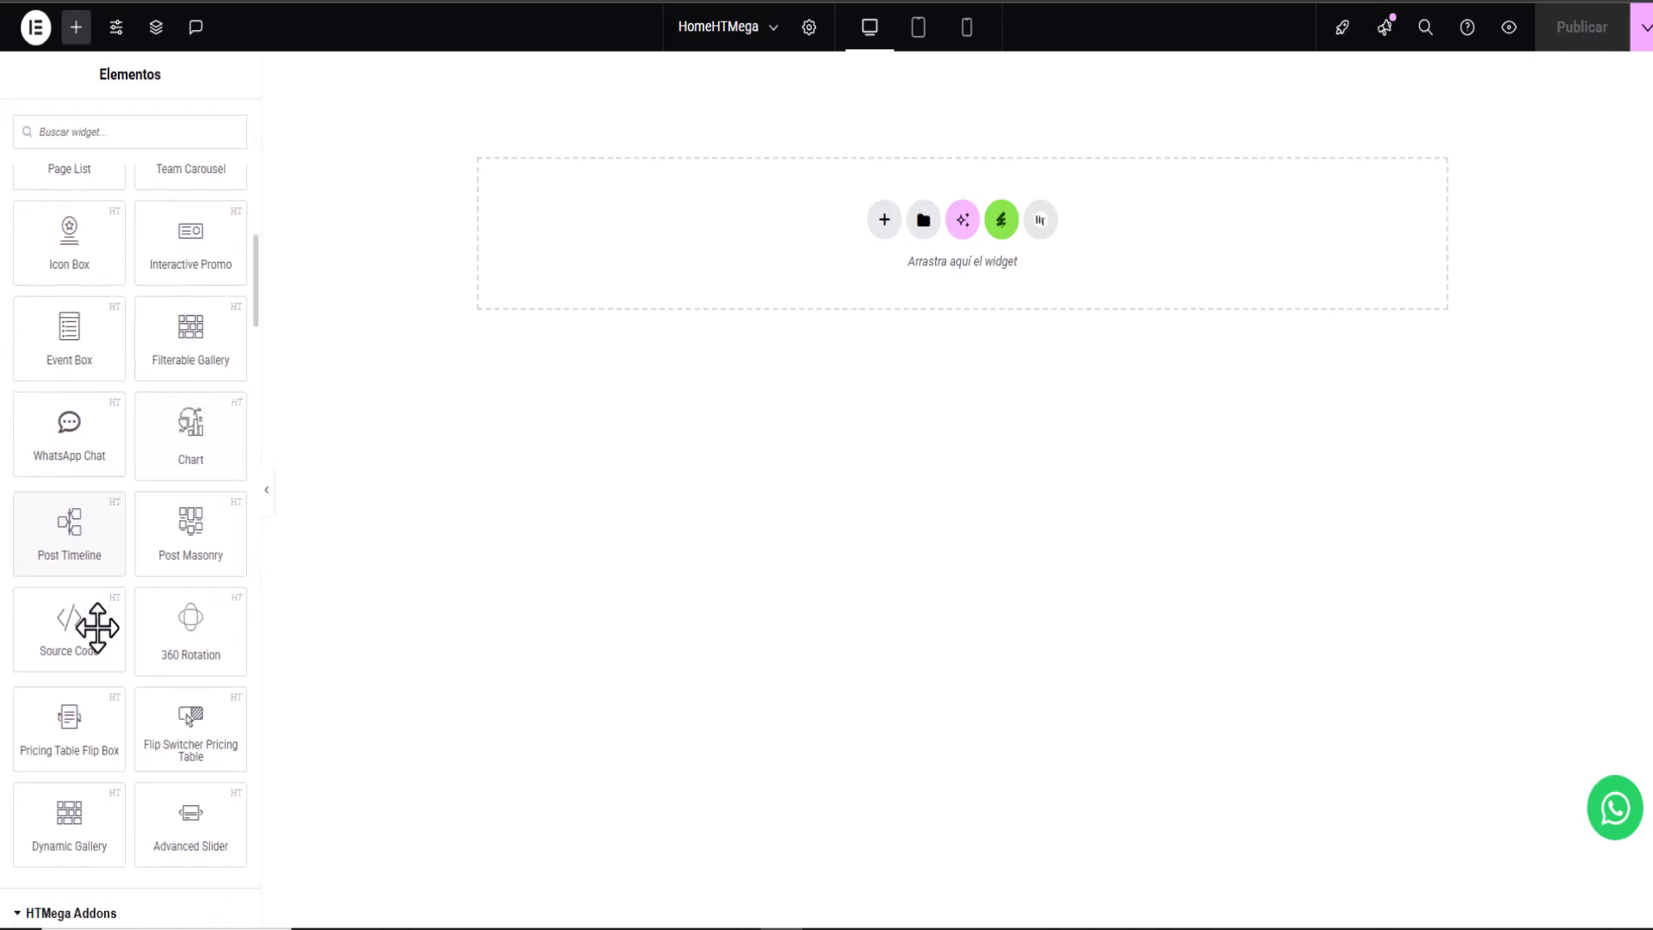
scroll(97, 628, down, 14)
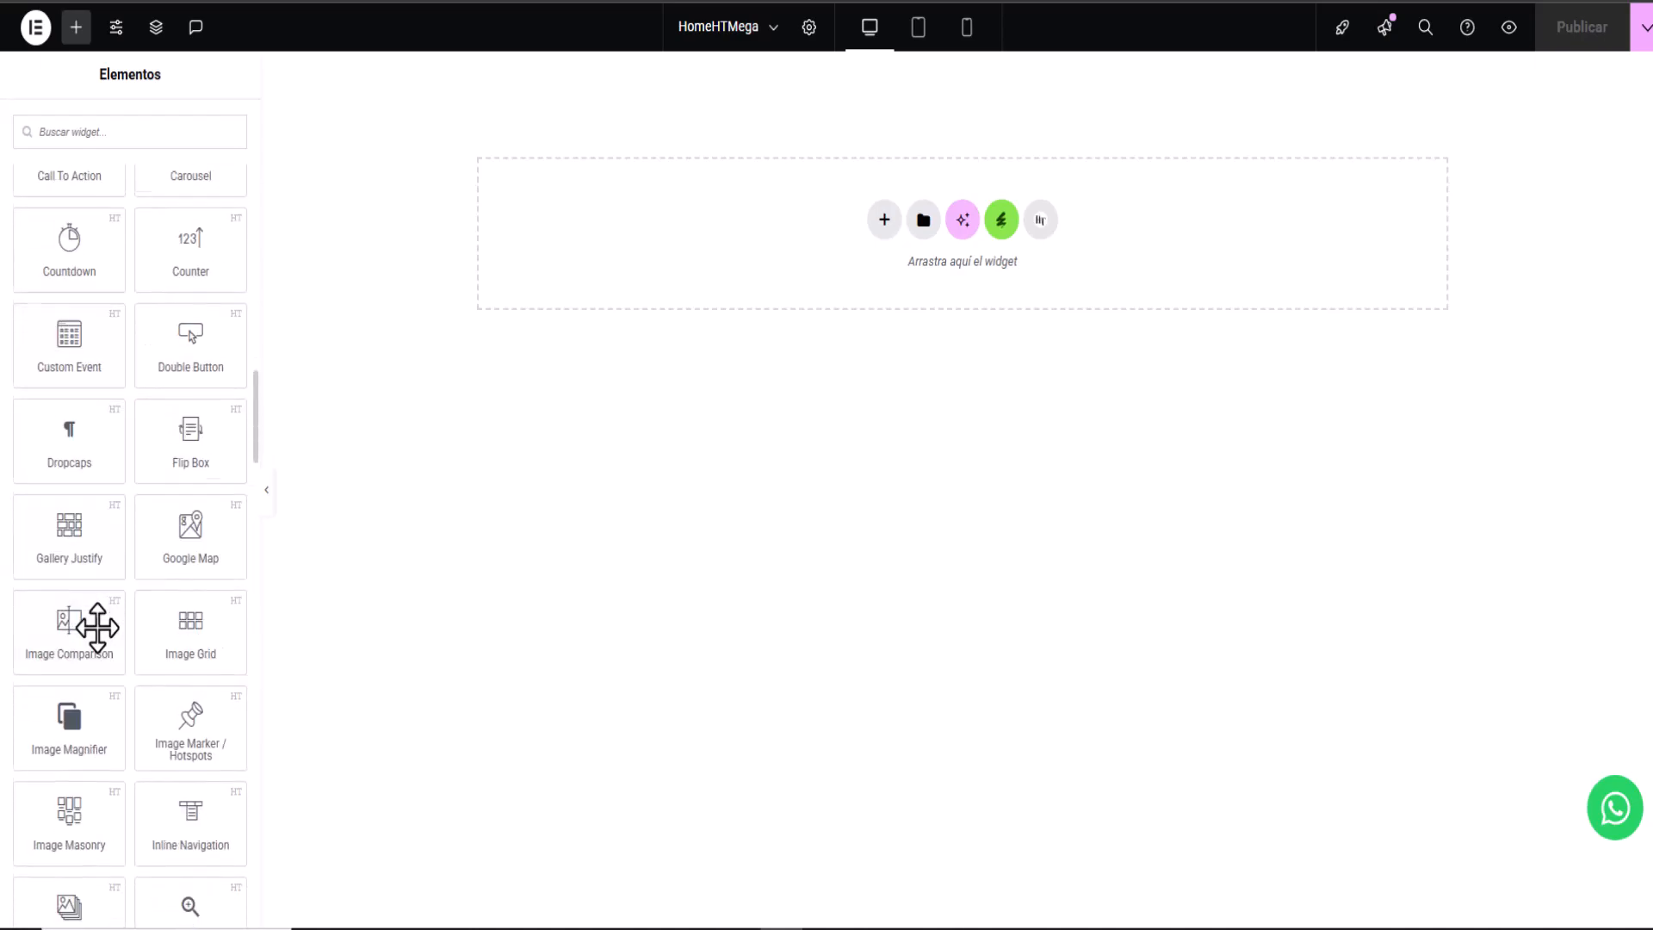
scroll(98, 627, down, 1)
scroll(97, 628, down, 9)
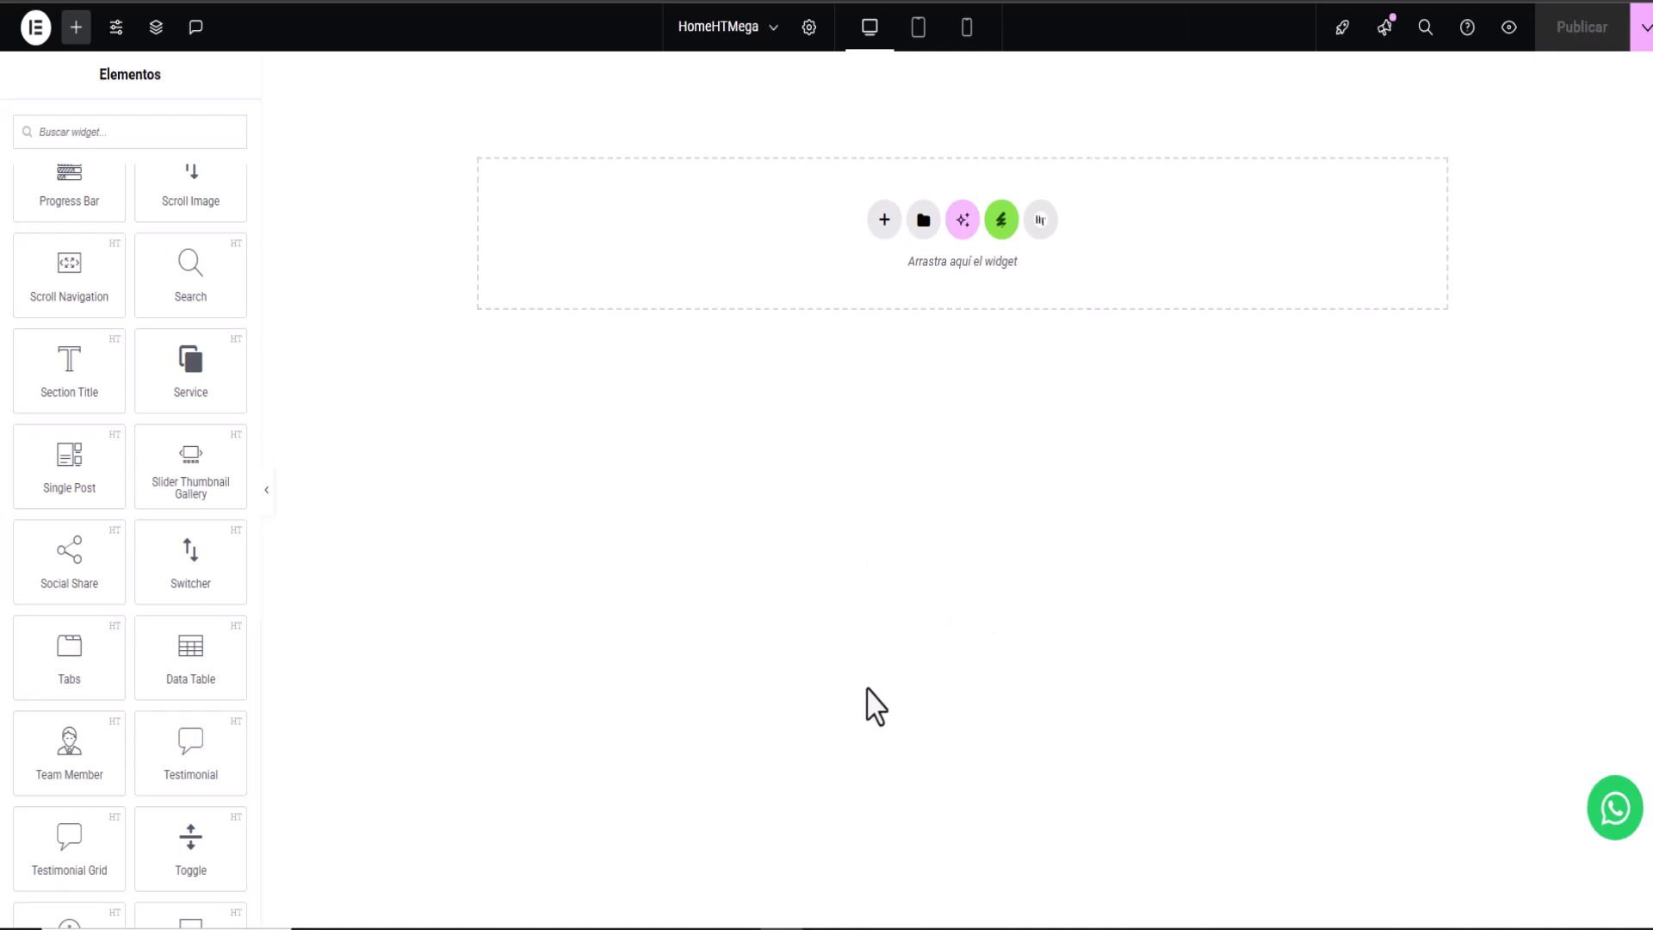
Step: Add a Flexbox container with three columns, a wide one between two narrow ones
click(884, 222)
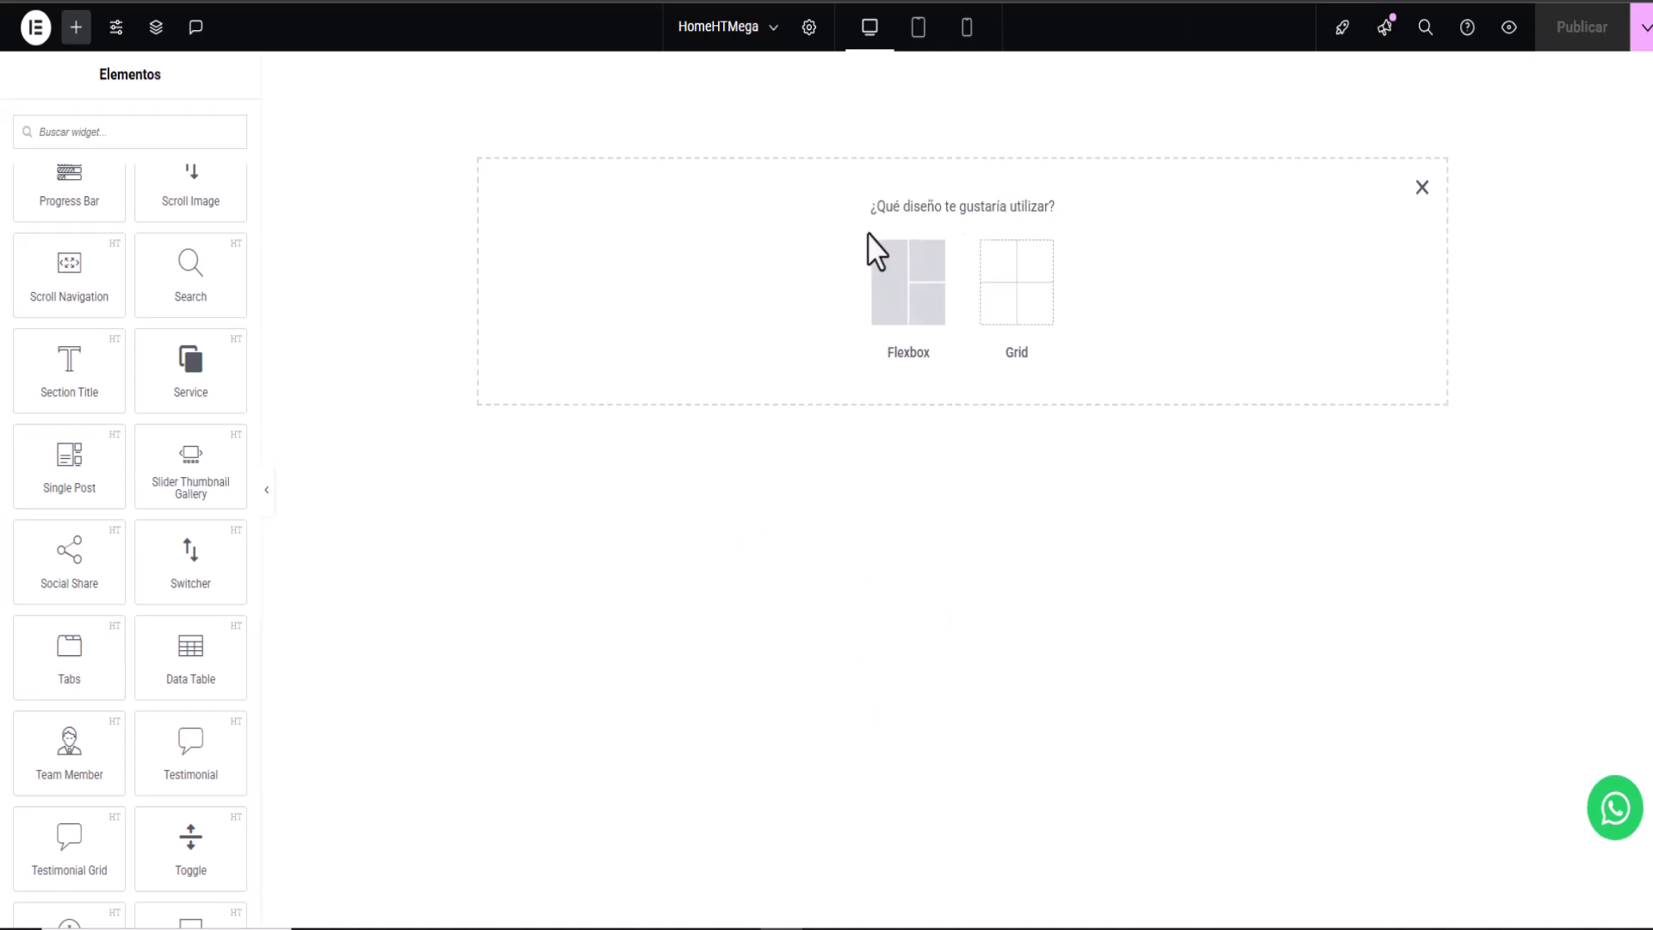
click(923, 320)
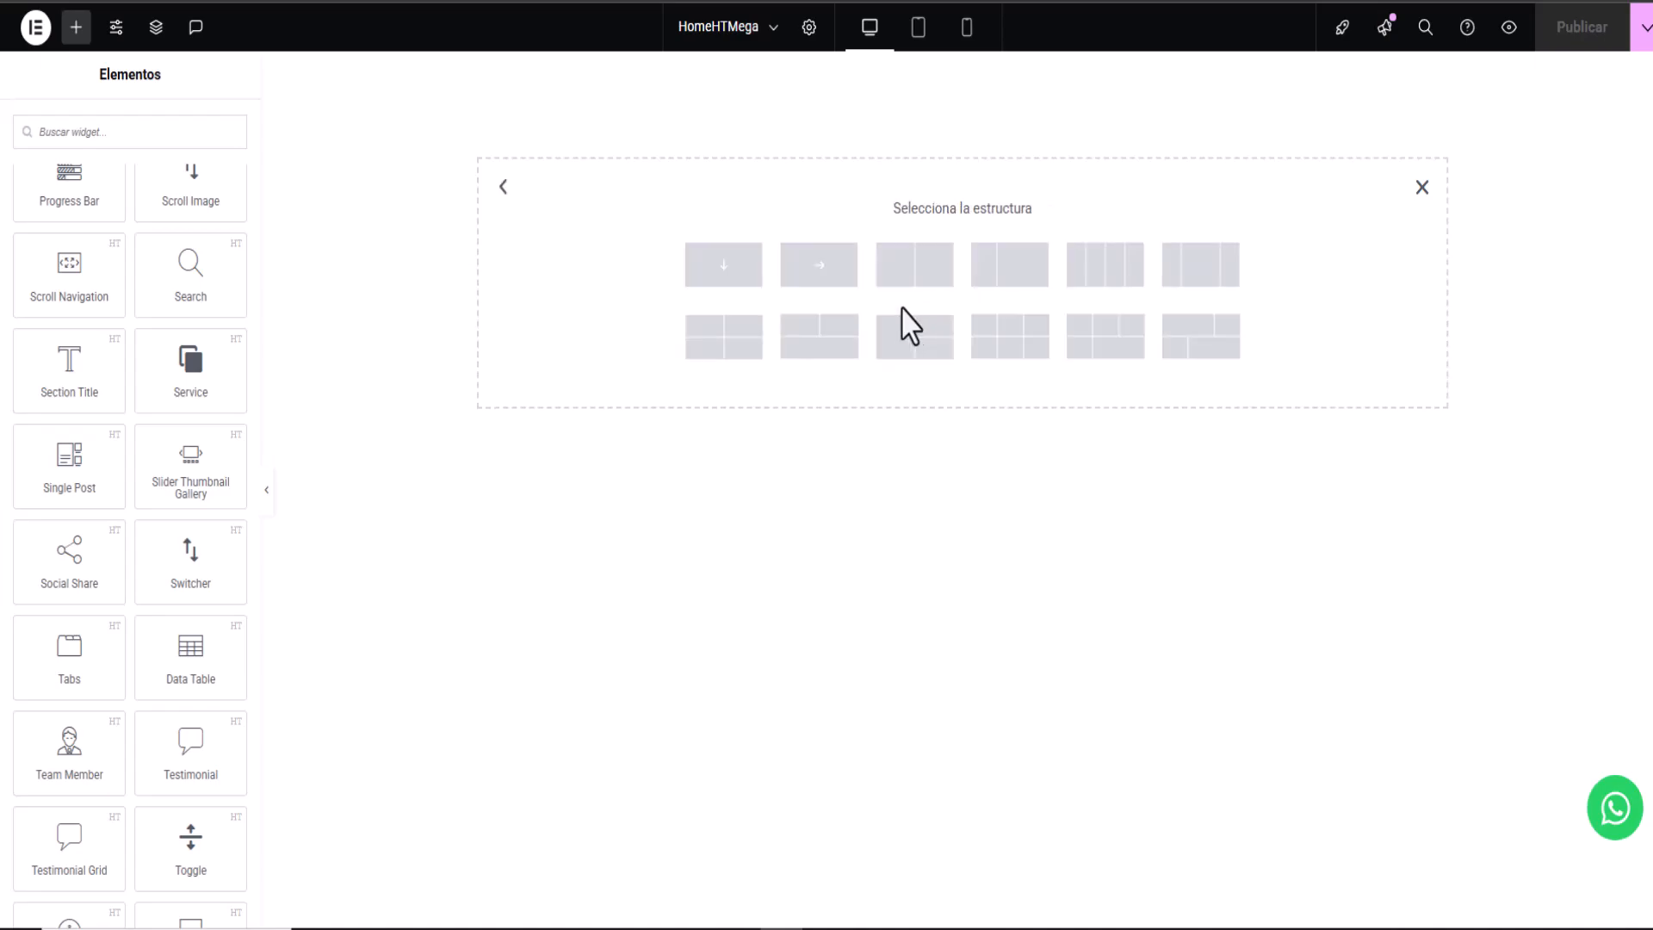
click(1192, 274)
Step: Add an Imagen widget to the container's first column and set its picture to ht-mega-seo23-logo.png from the media library
click(594, 125)
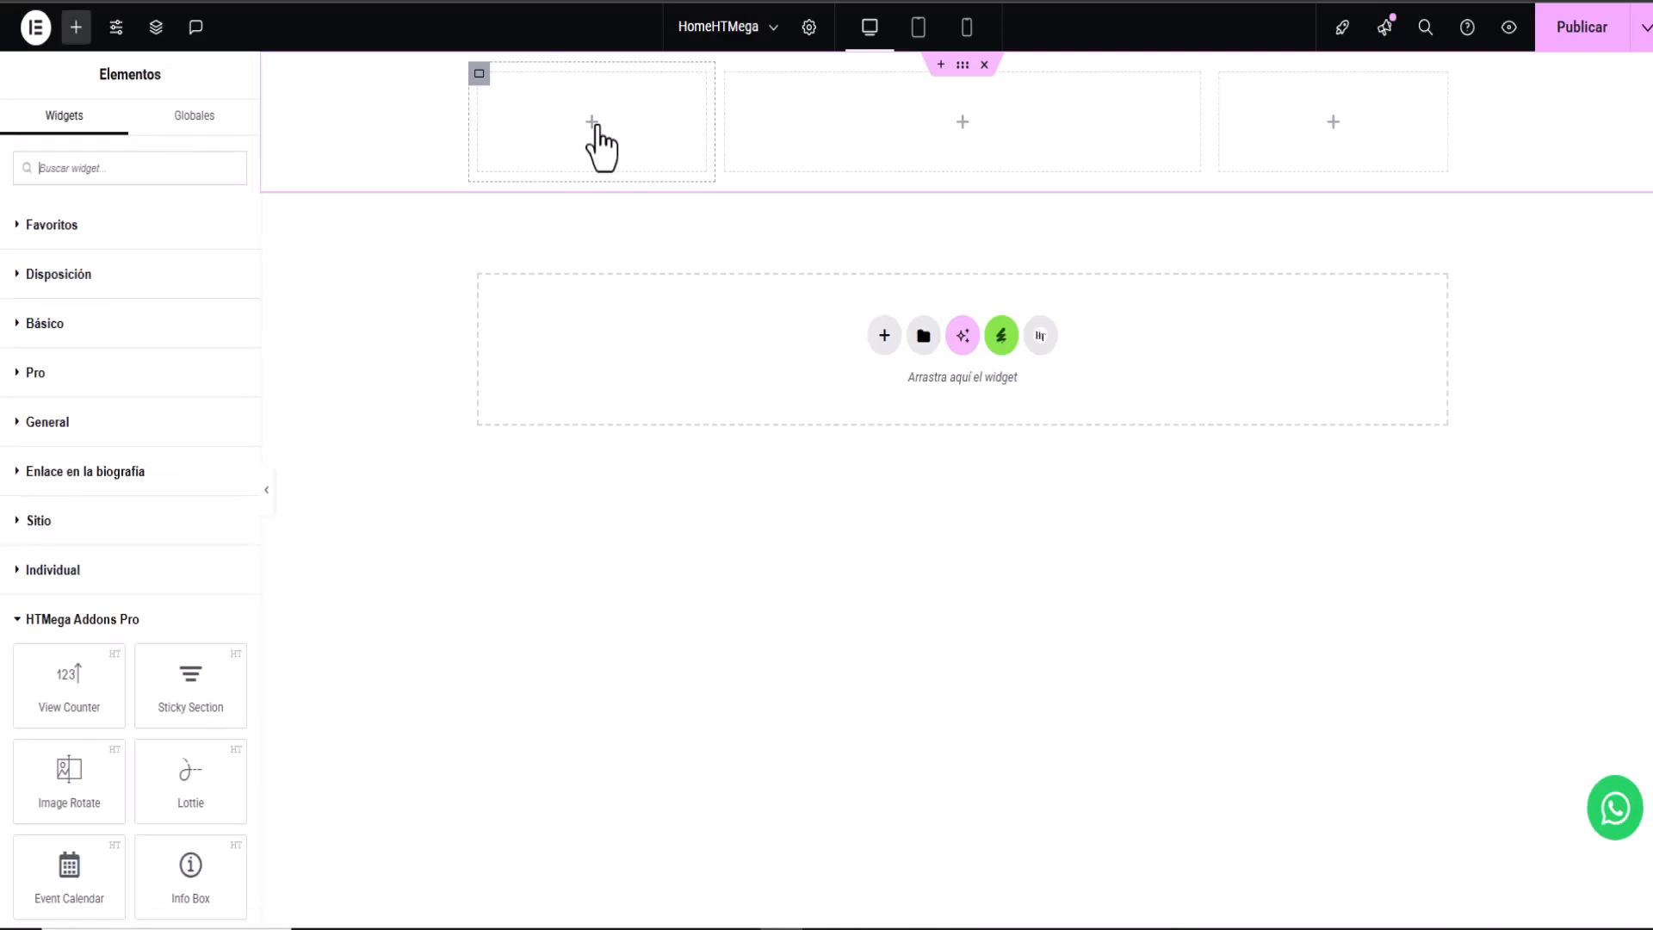
click(130, 167)
text(image)
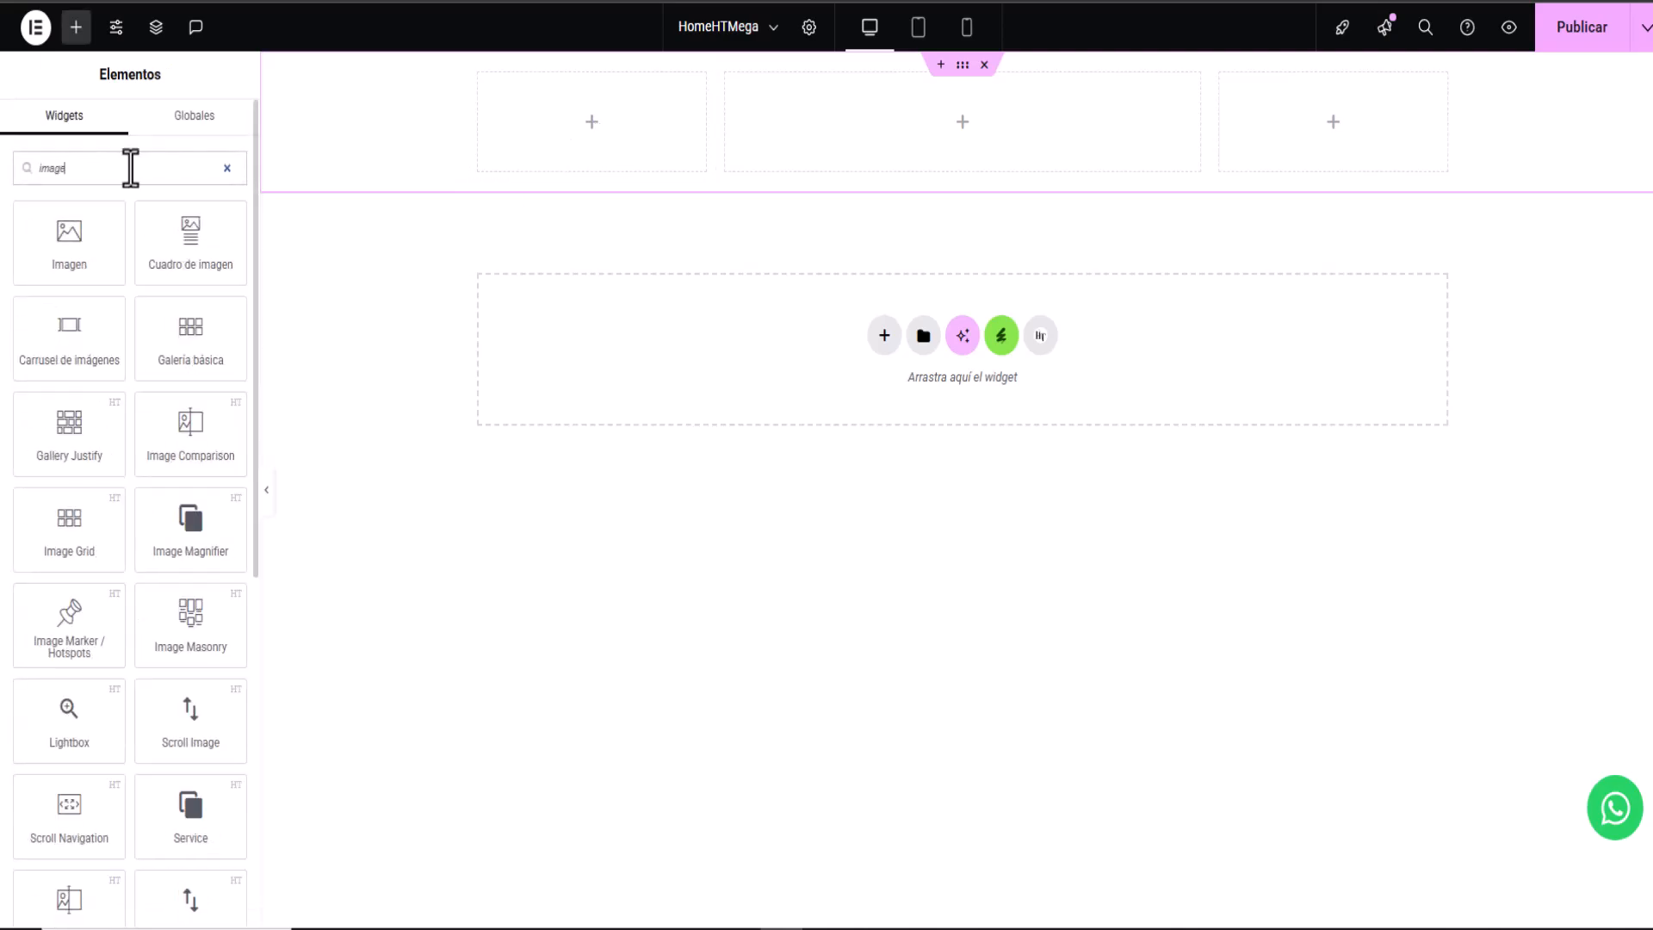
drag(78, 229, 607, 142)
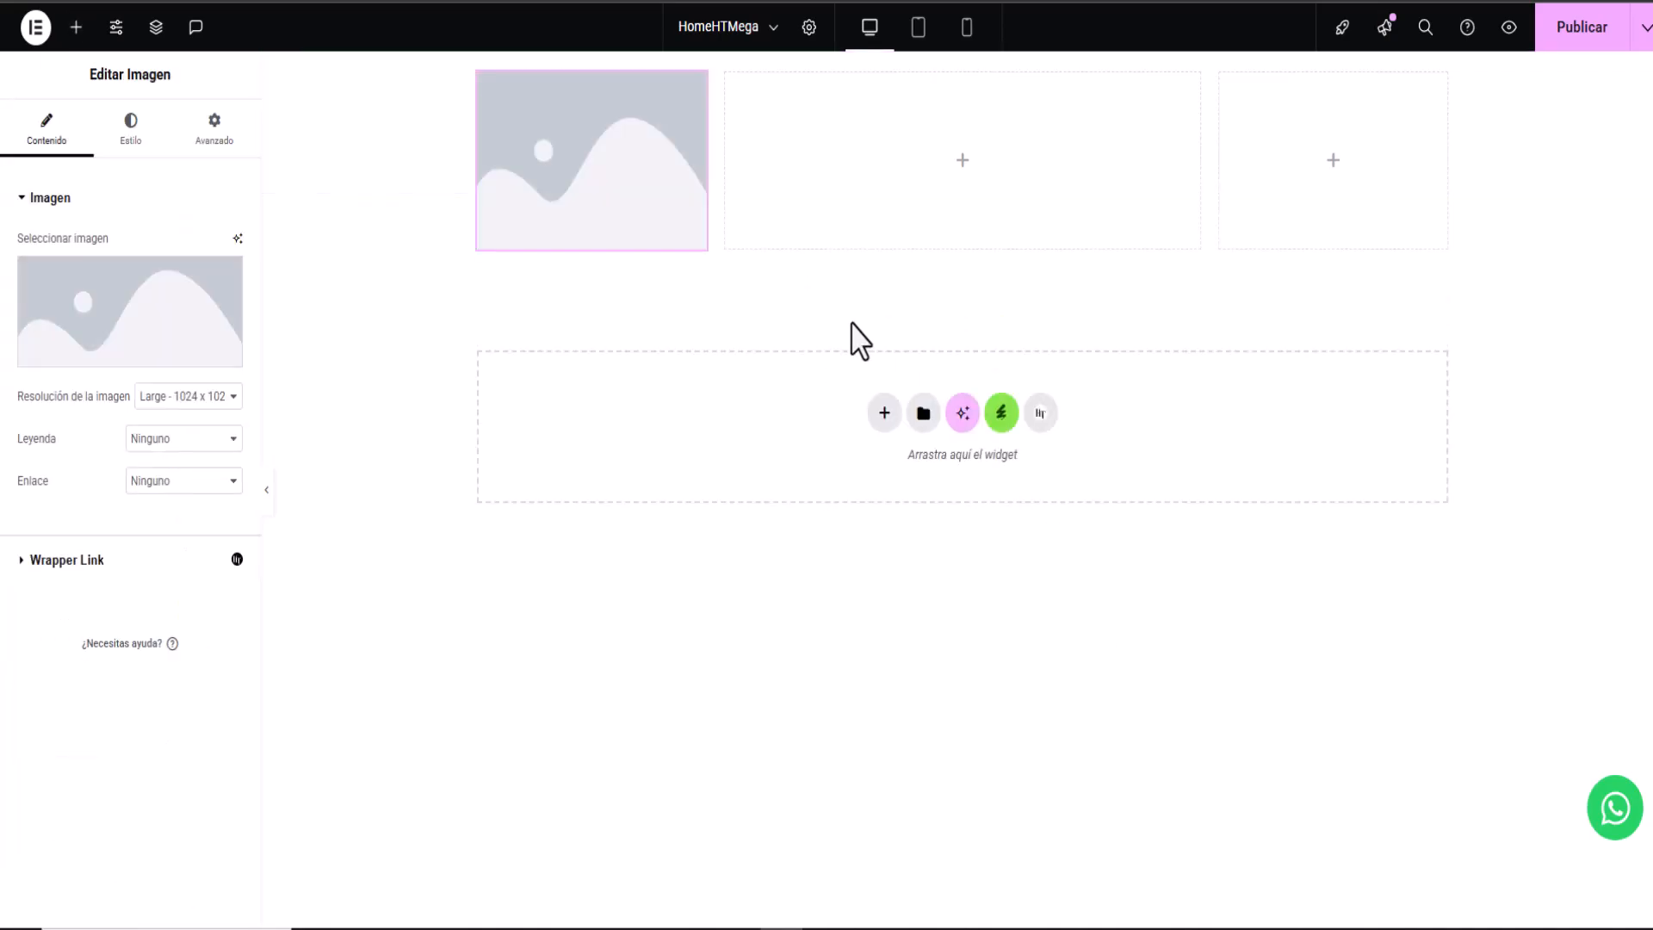
click(133, 321)
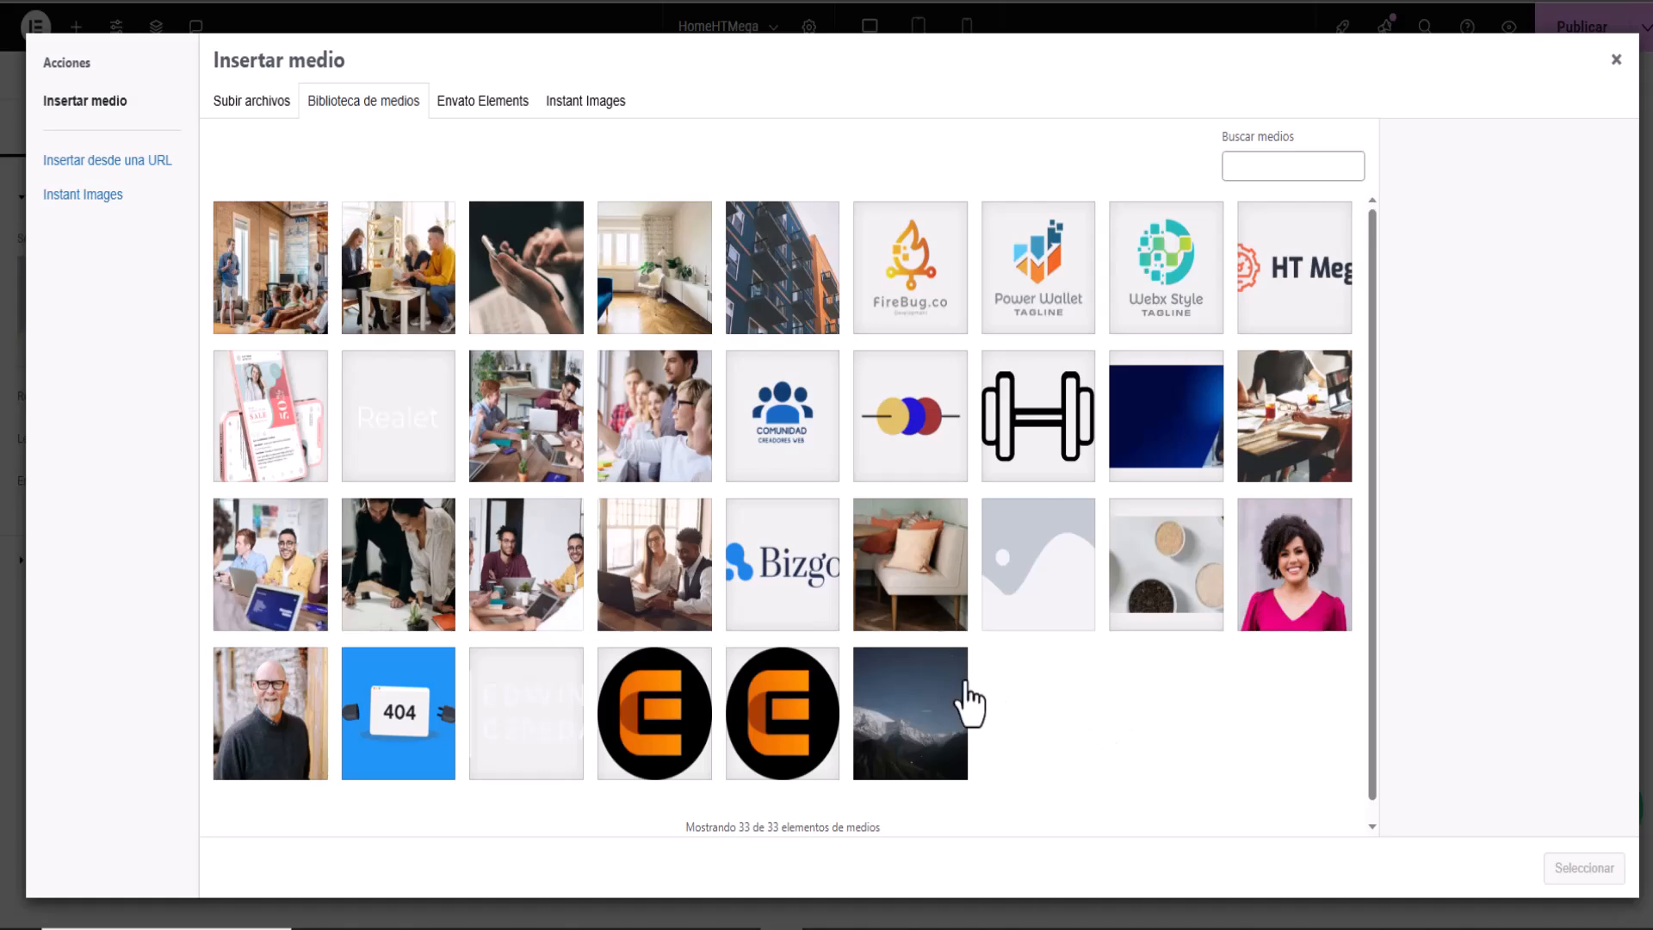
click(1267, 297)
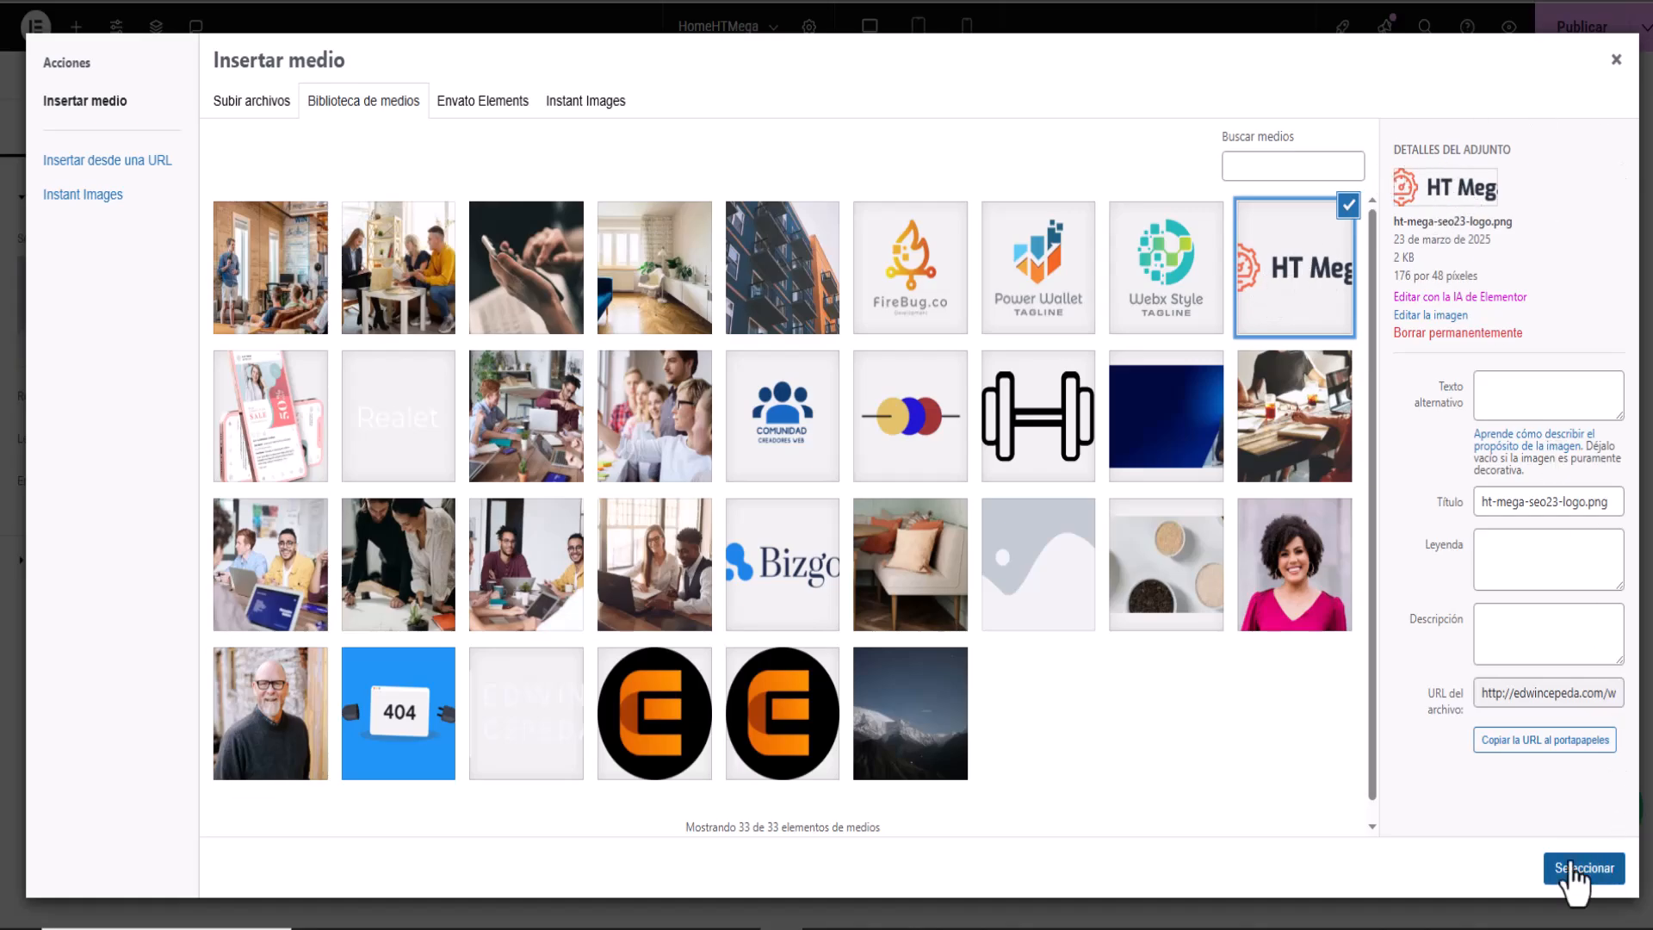
click(1577, 869)
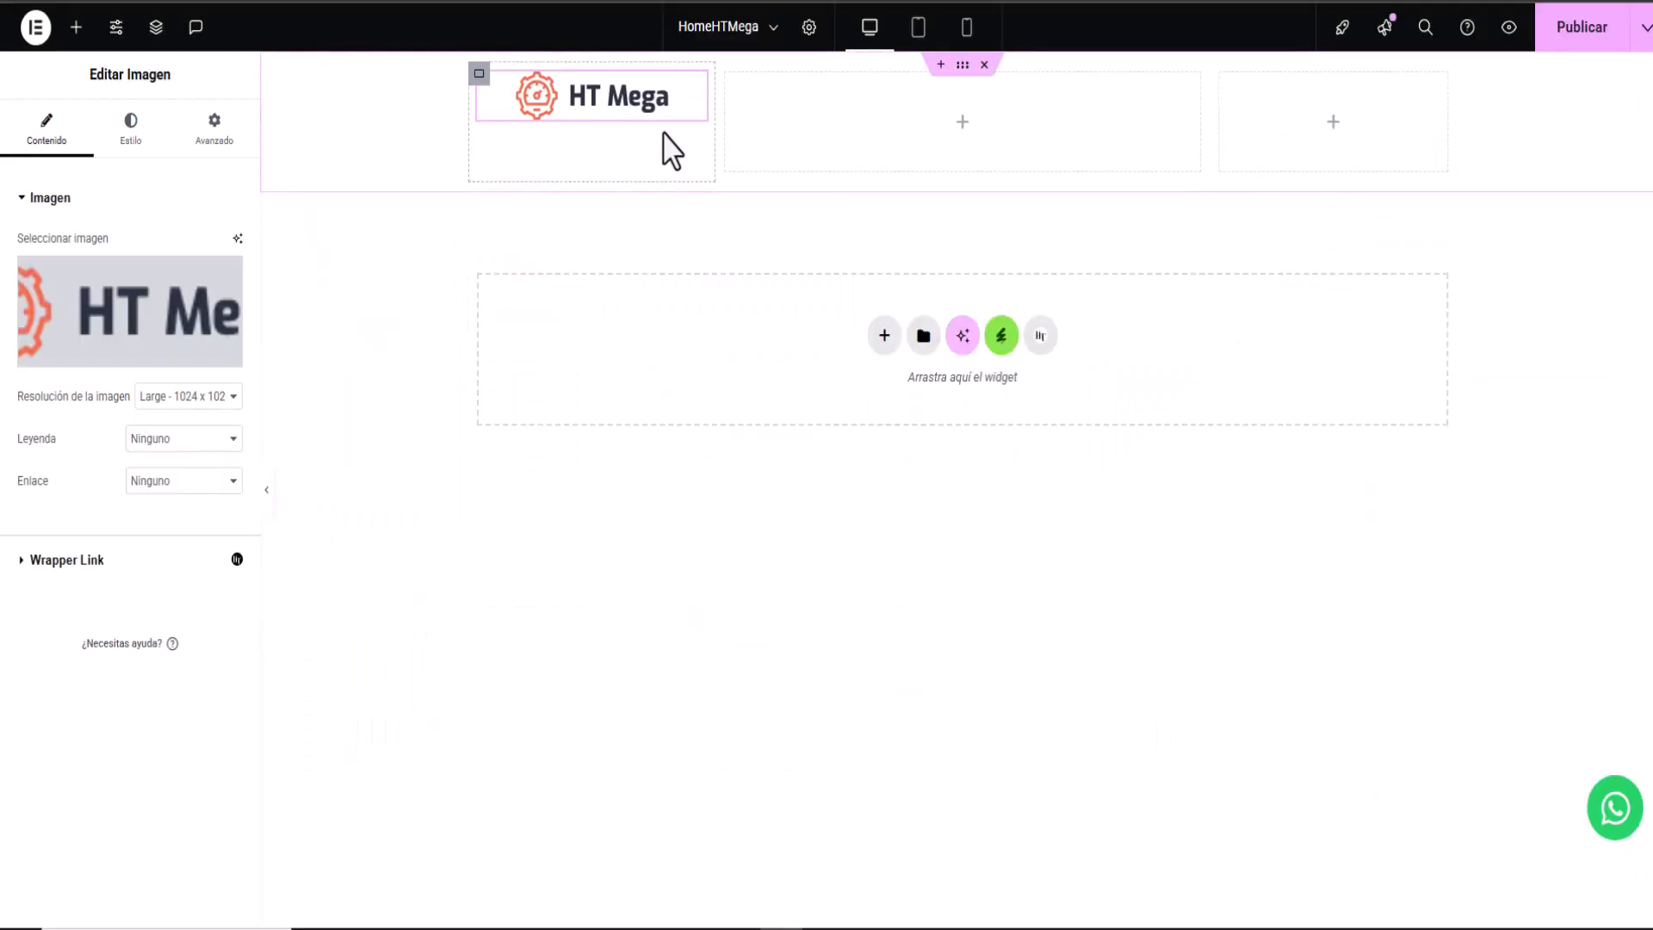
Step: Search the widgets for "menu" and add the HTMega Nav Menu widget to the middle column
click(962, 121)
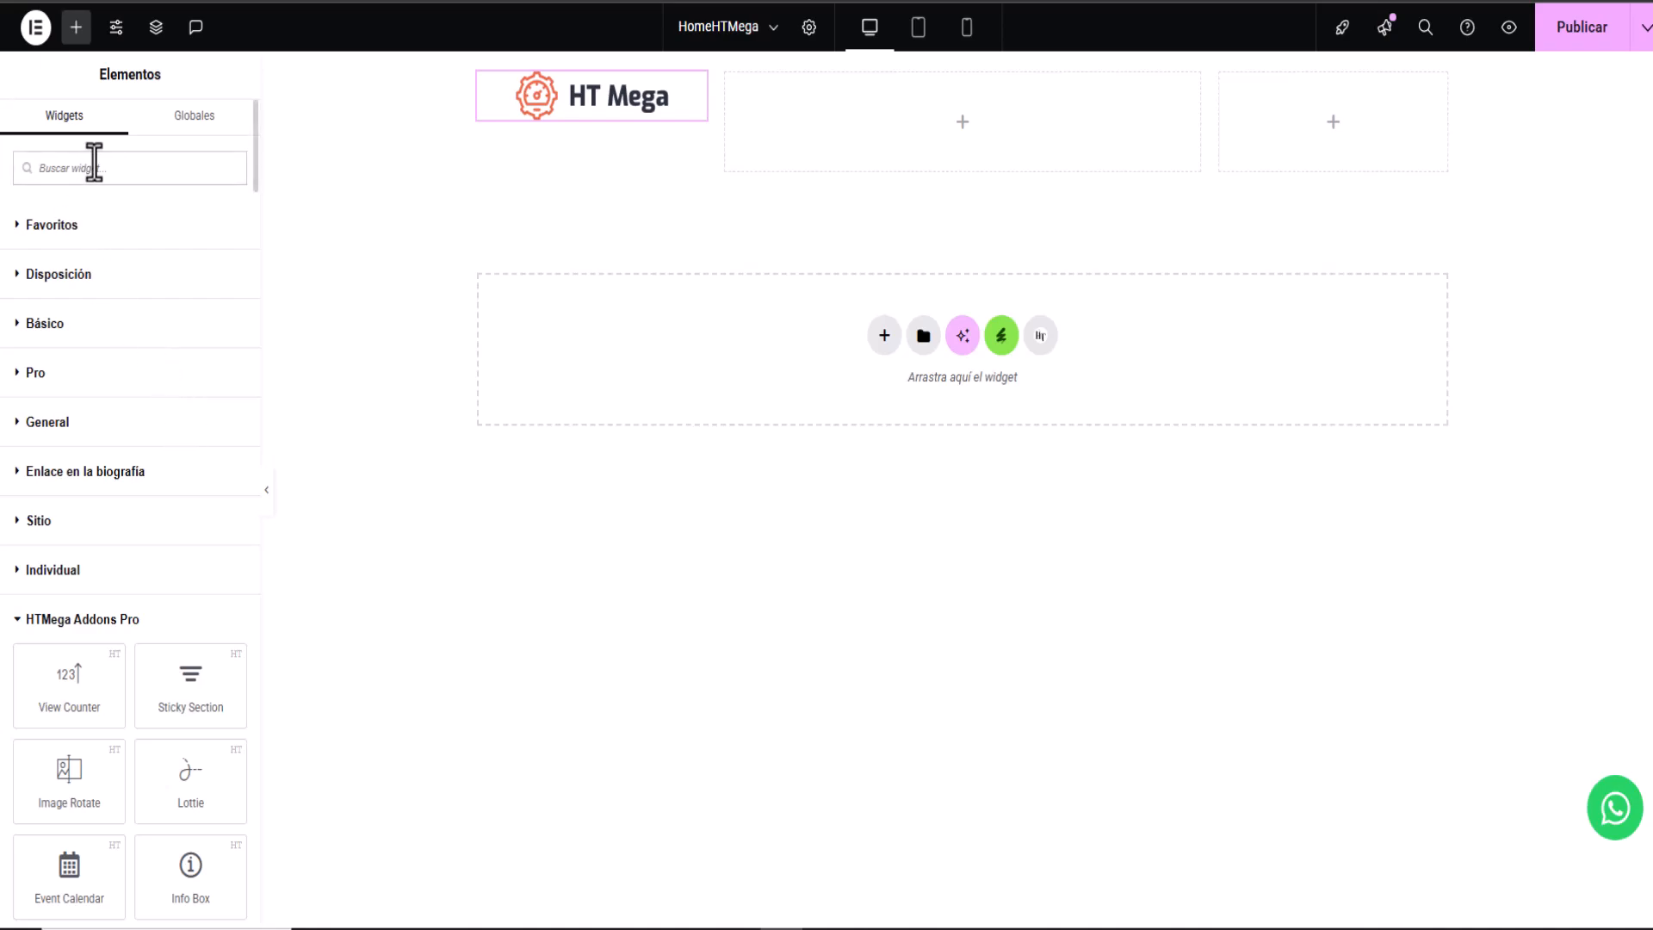
text(menu)
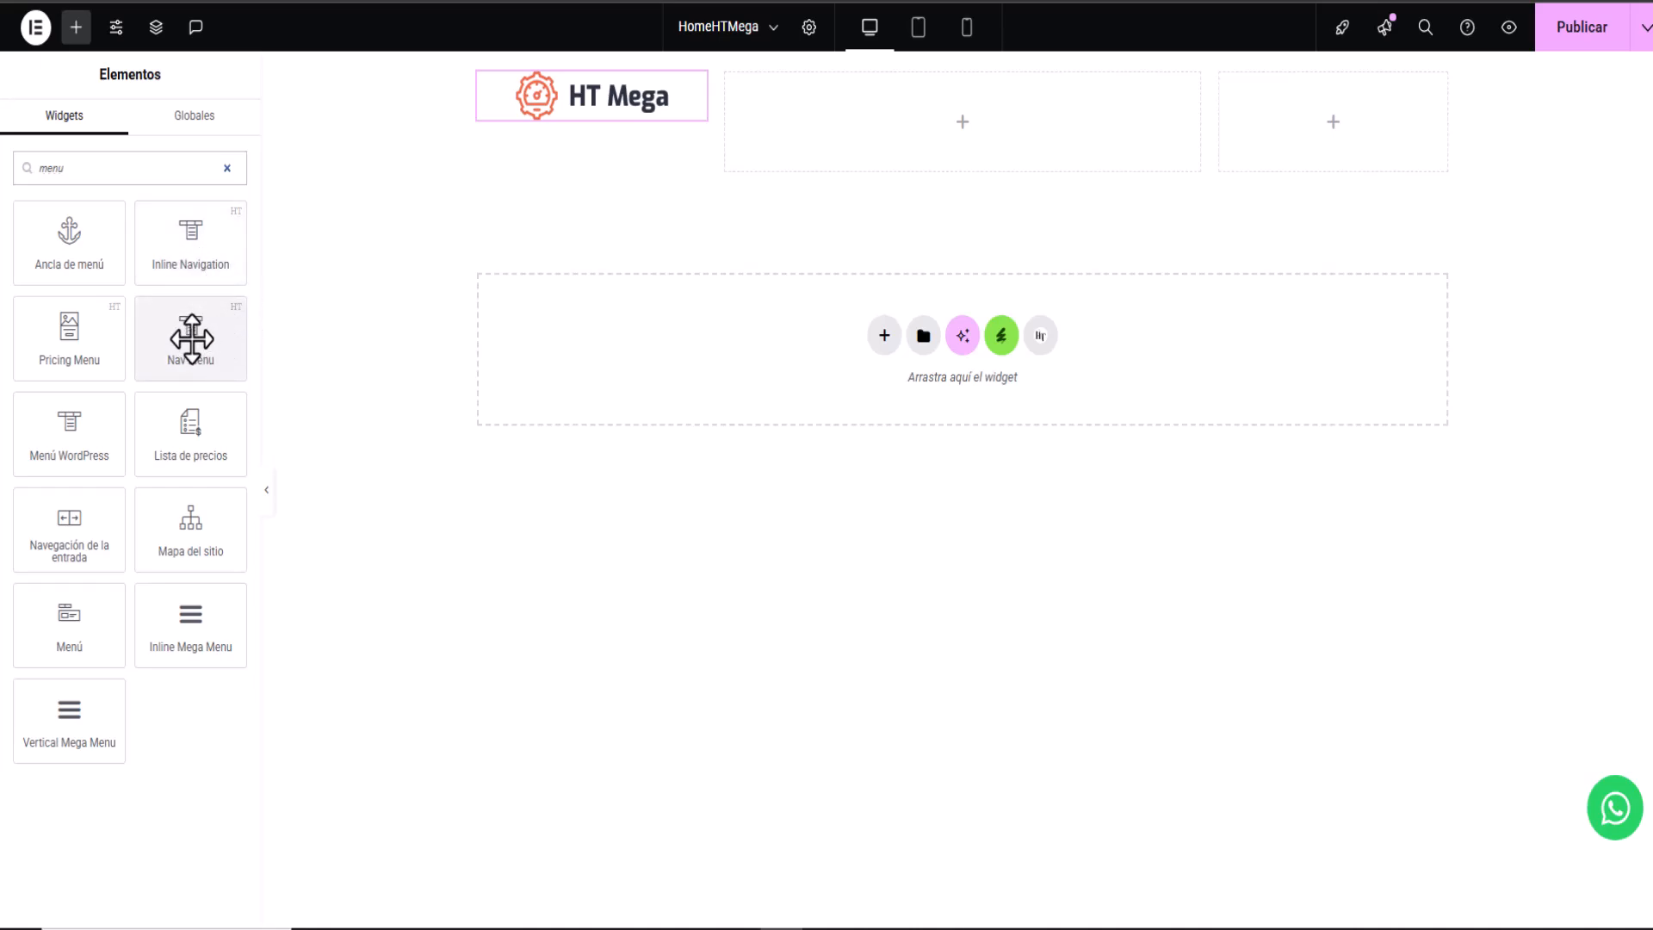
drag(191, 339, 1010, 160)
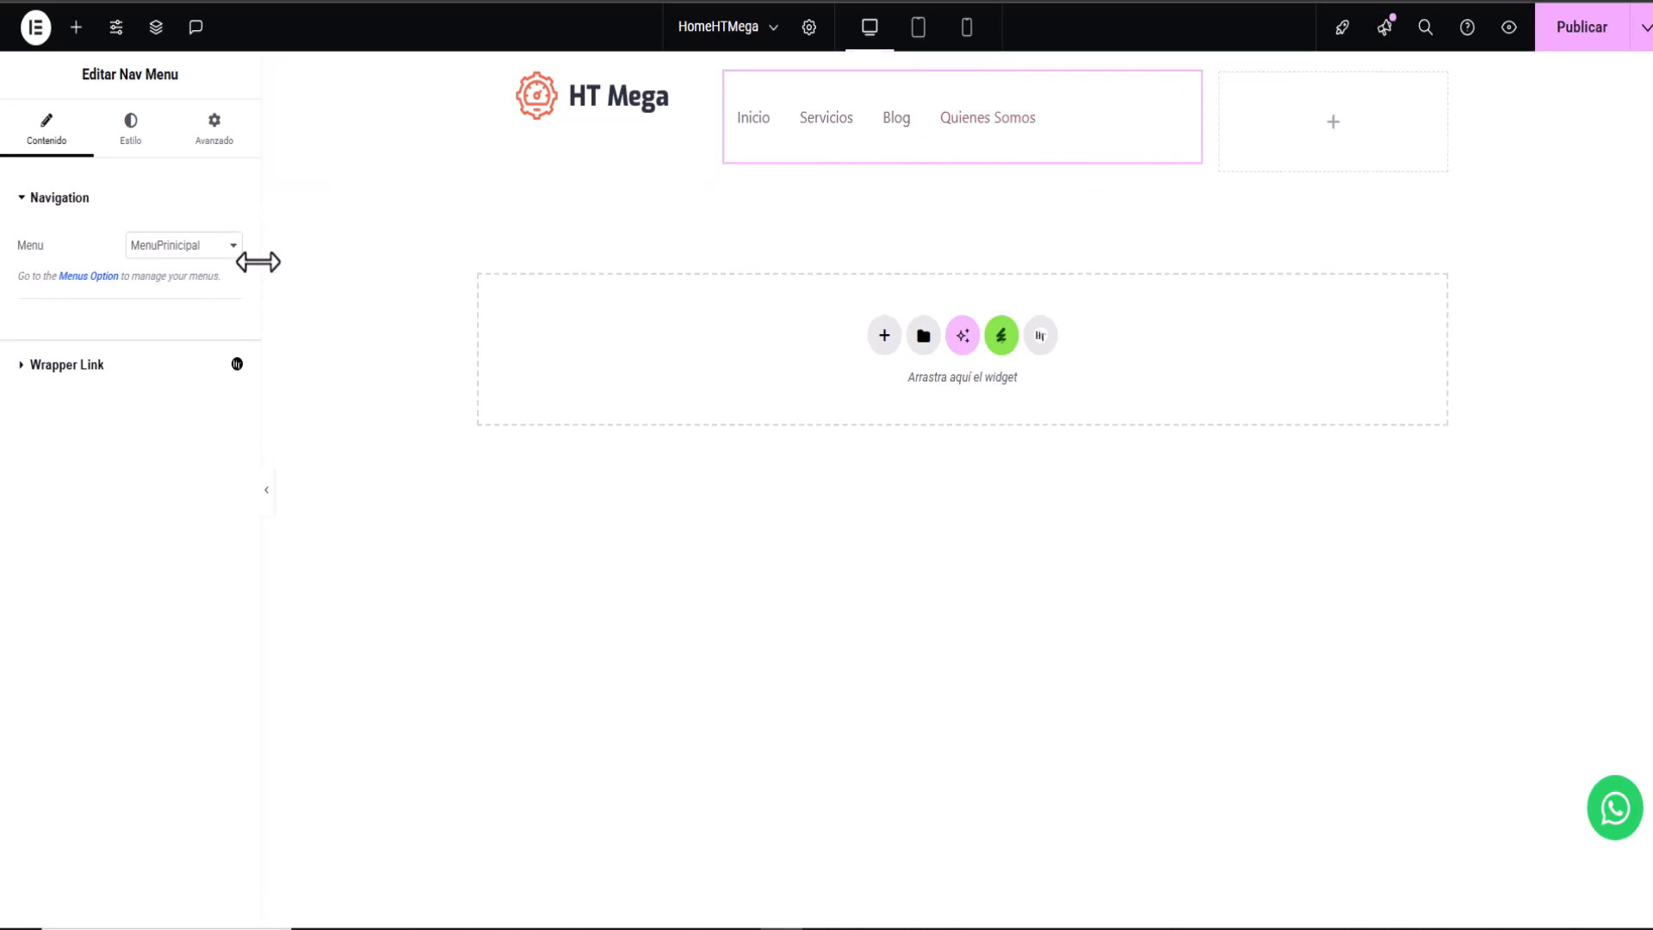
Step: Select MenuPrinicipal as the Nav Menu widget's menu and centre its alignment
click(234, 247)
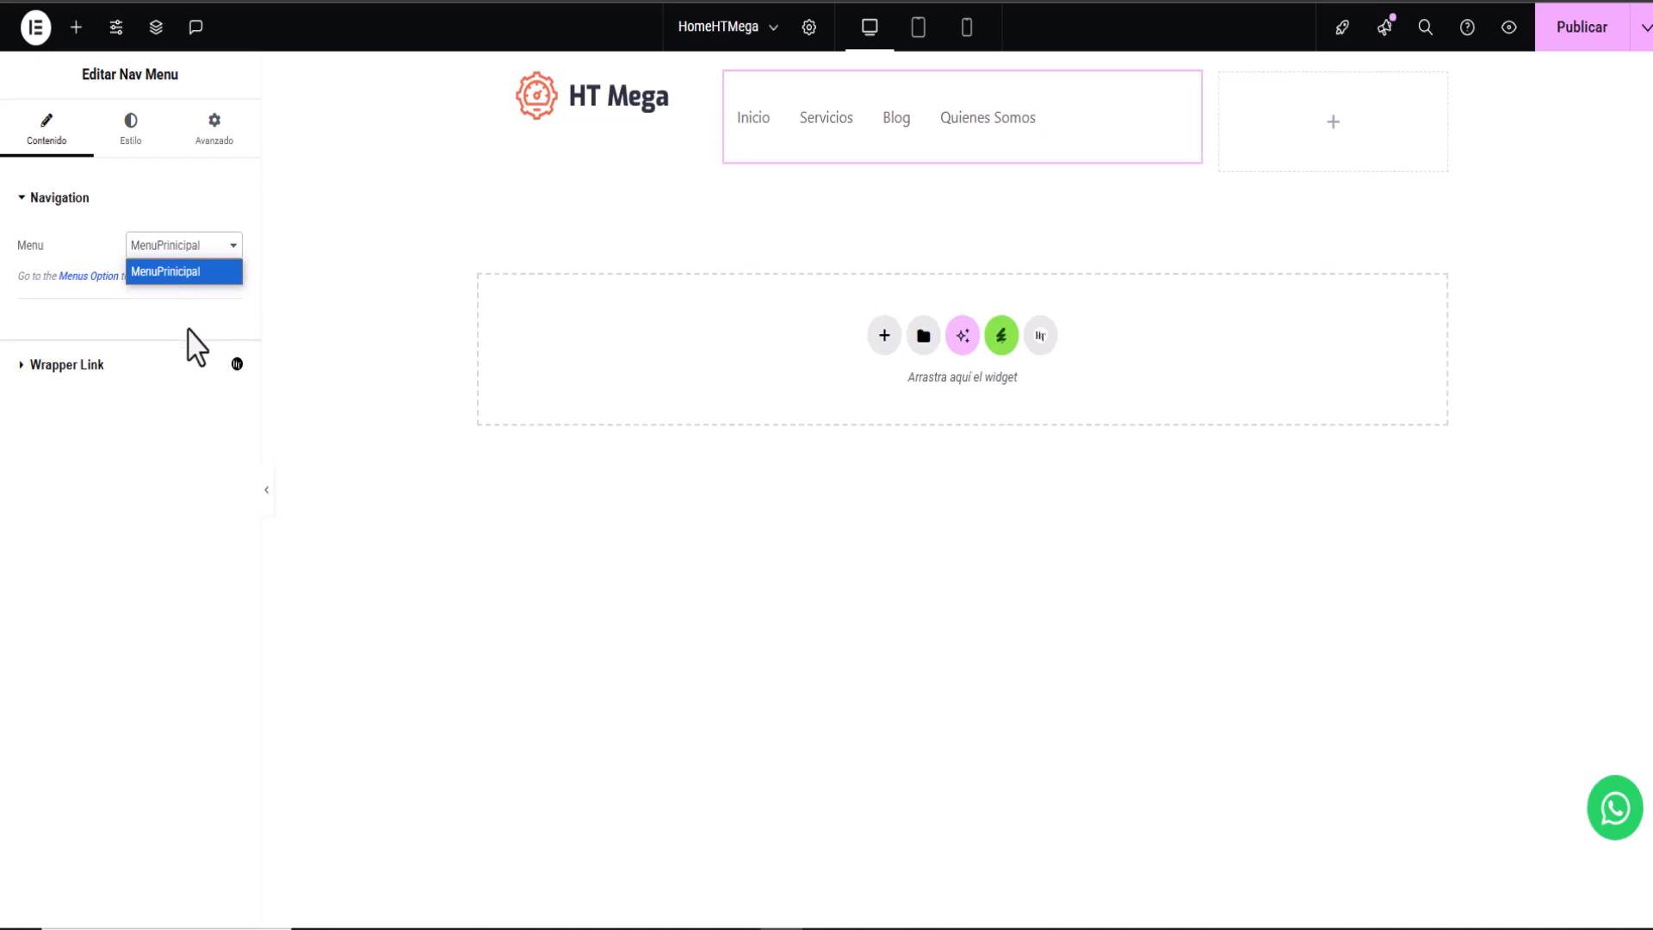
click(231, 270)
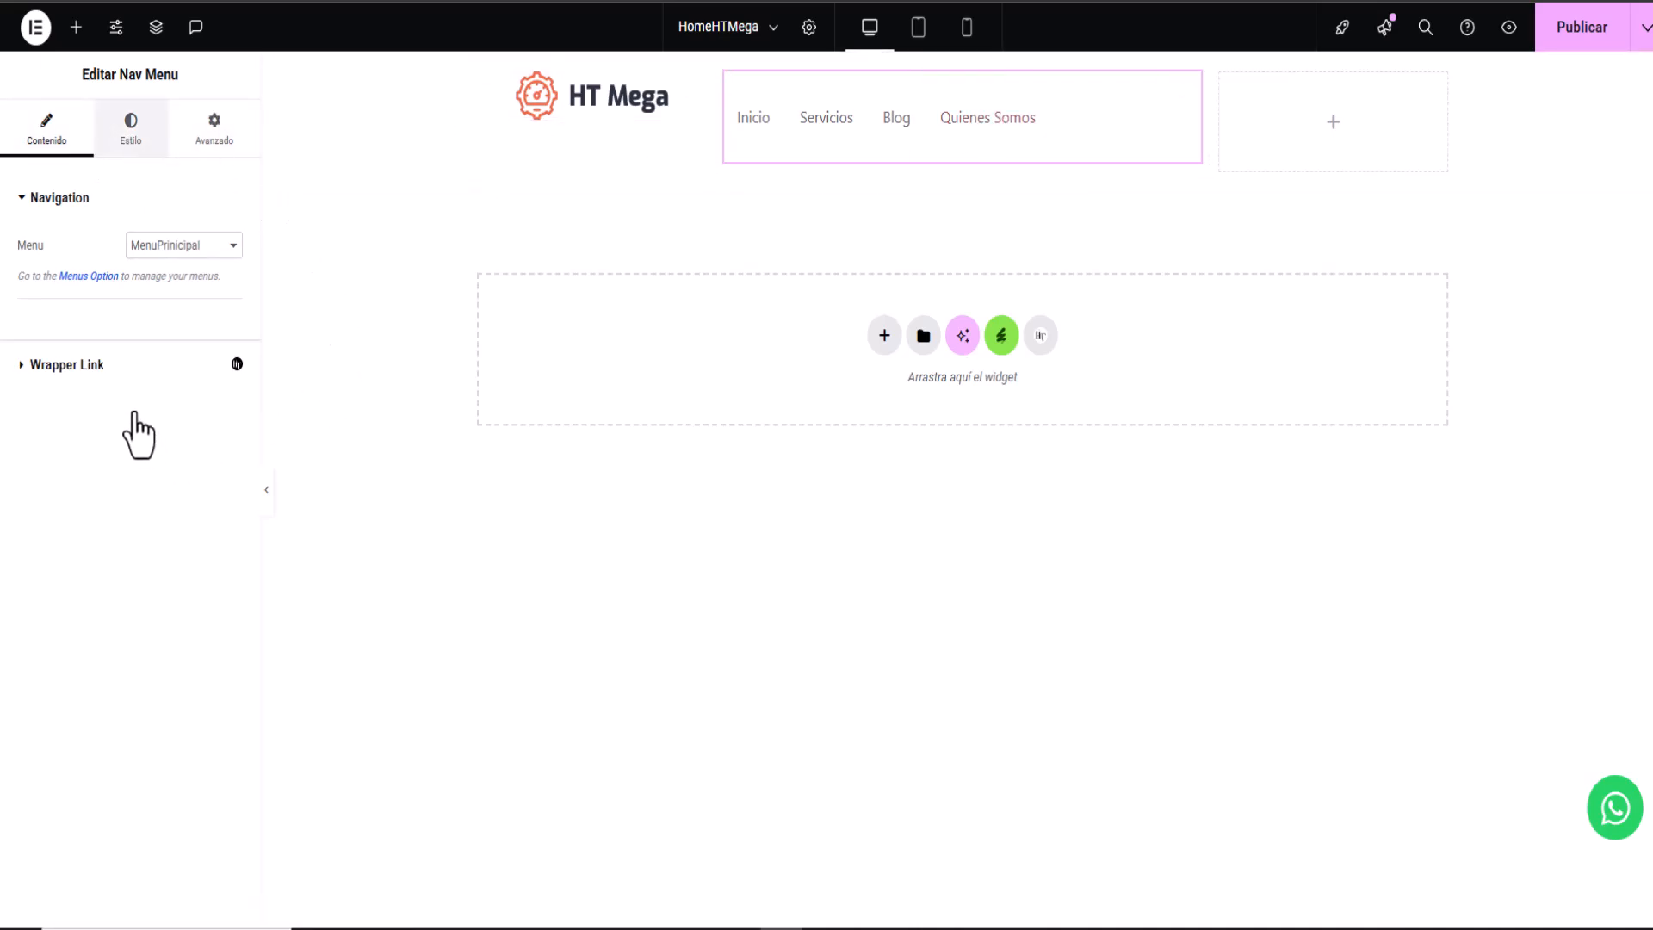
click(207, 287)
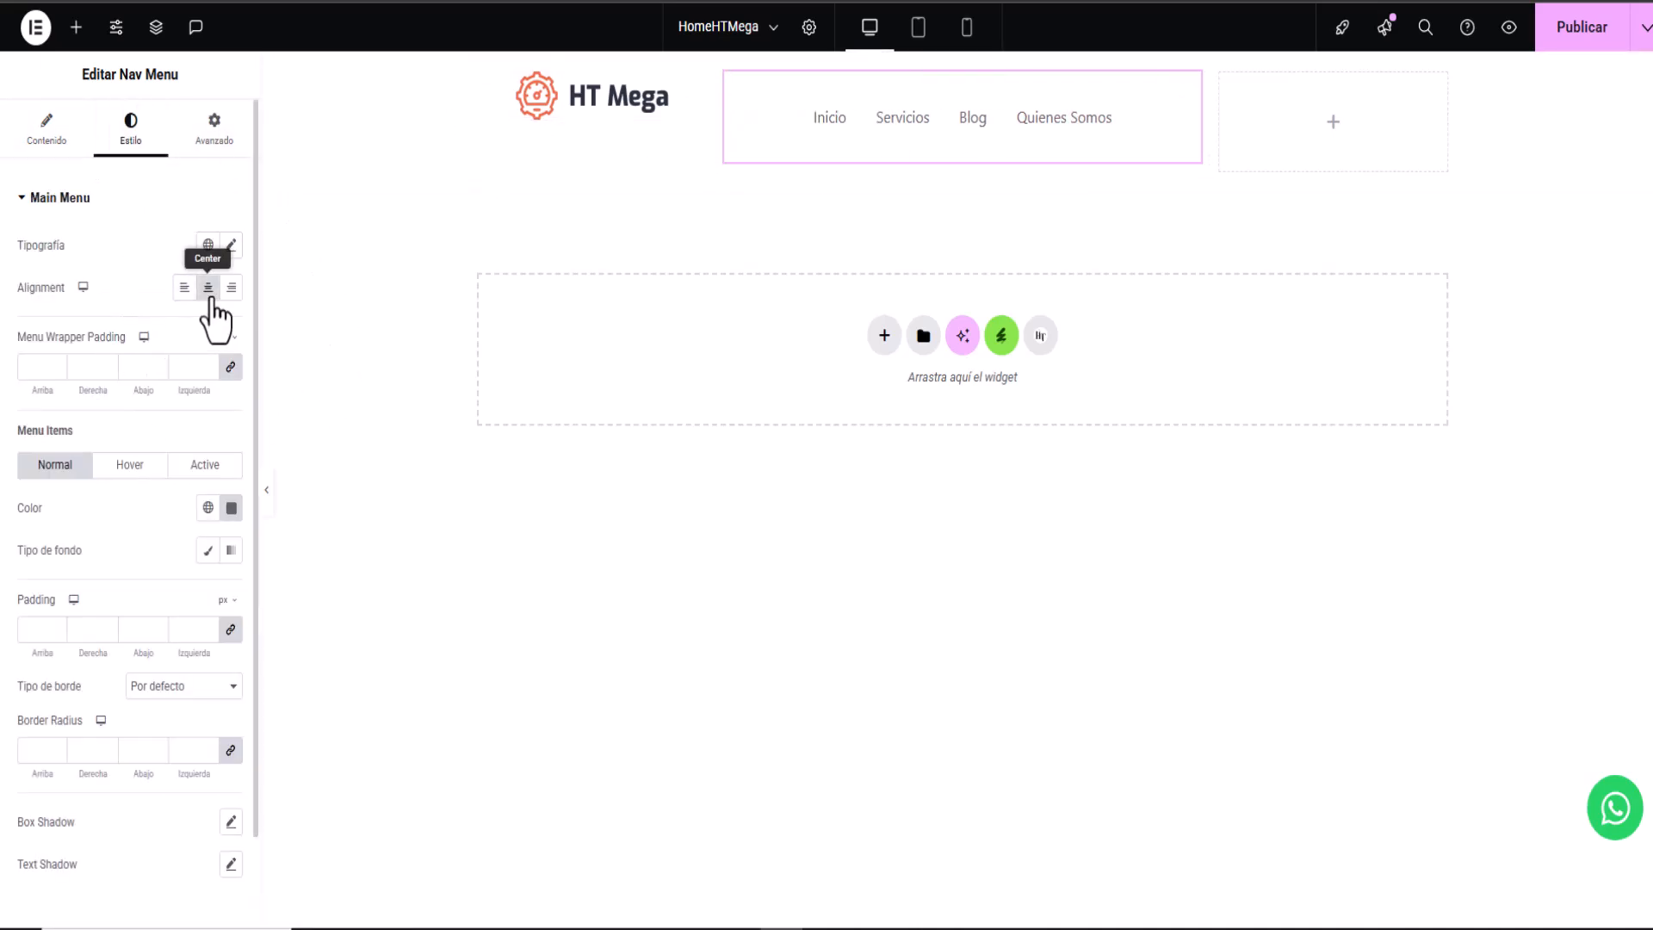
click(48, 138)
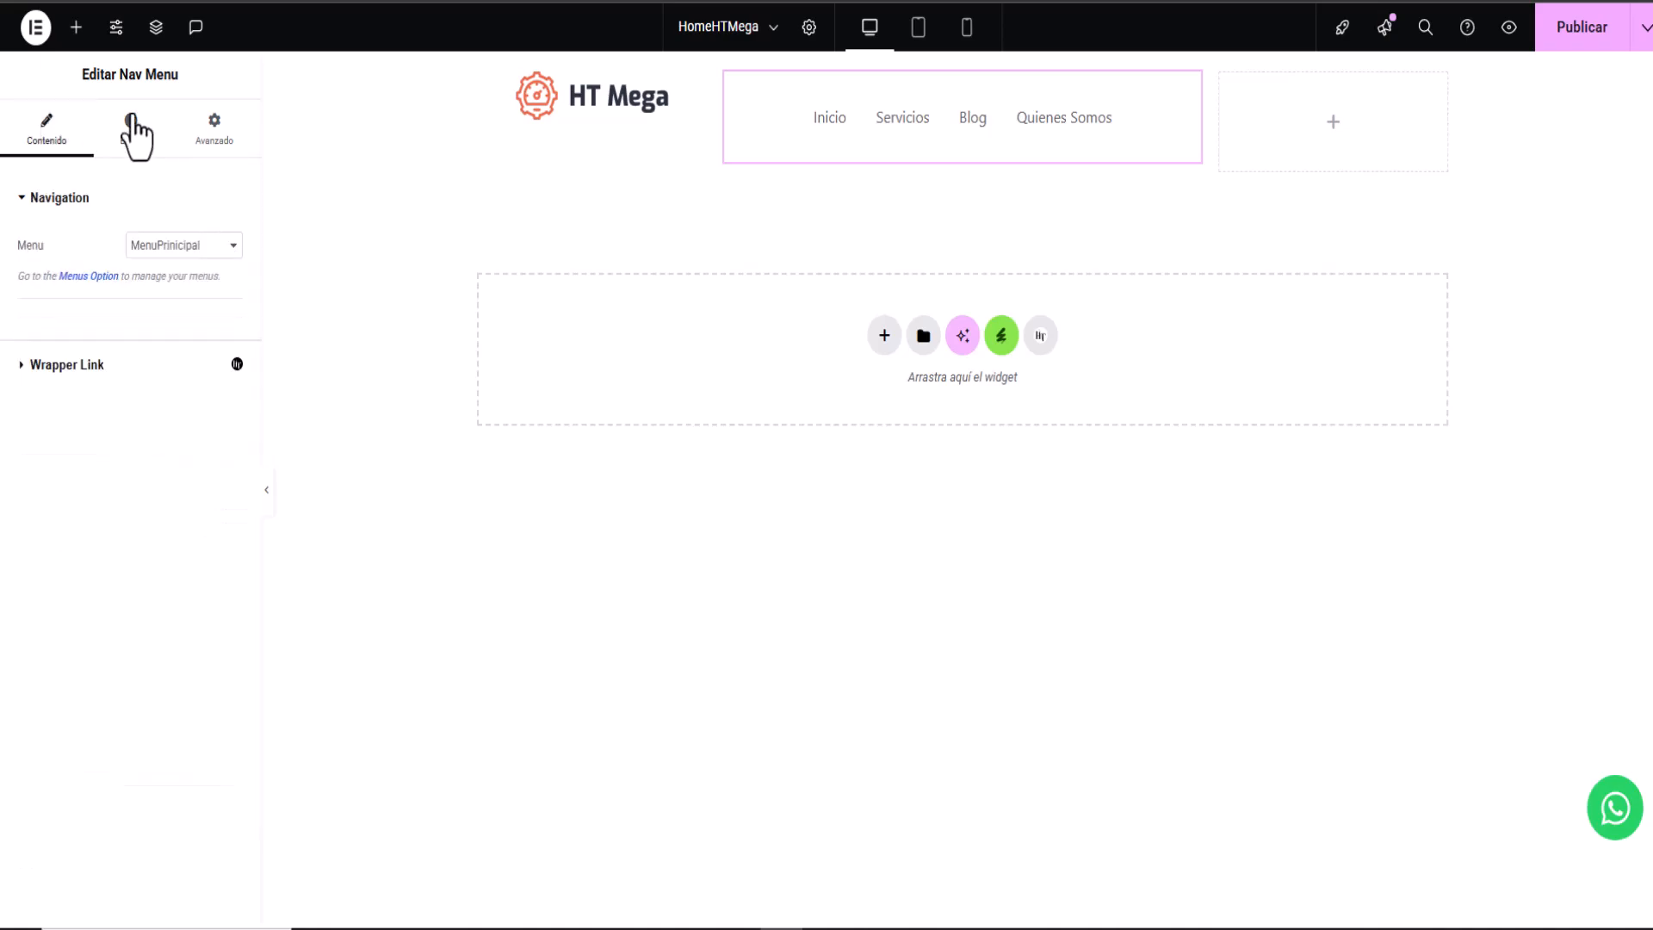
Step: Search the widgets for "soci" and add the HTMega Post Social Share widget to the third column
click(1337, 125)
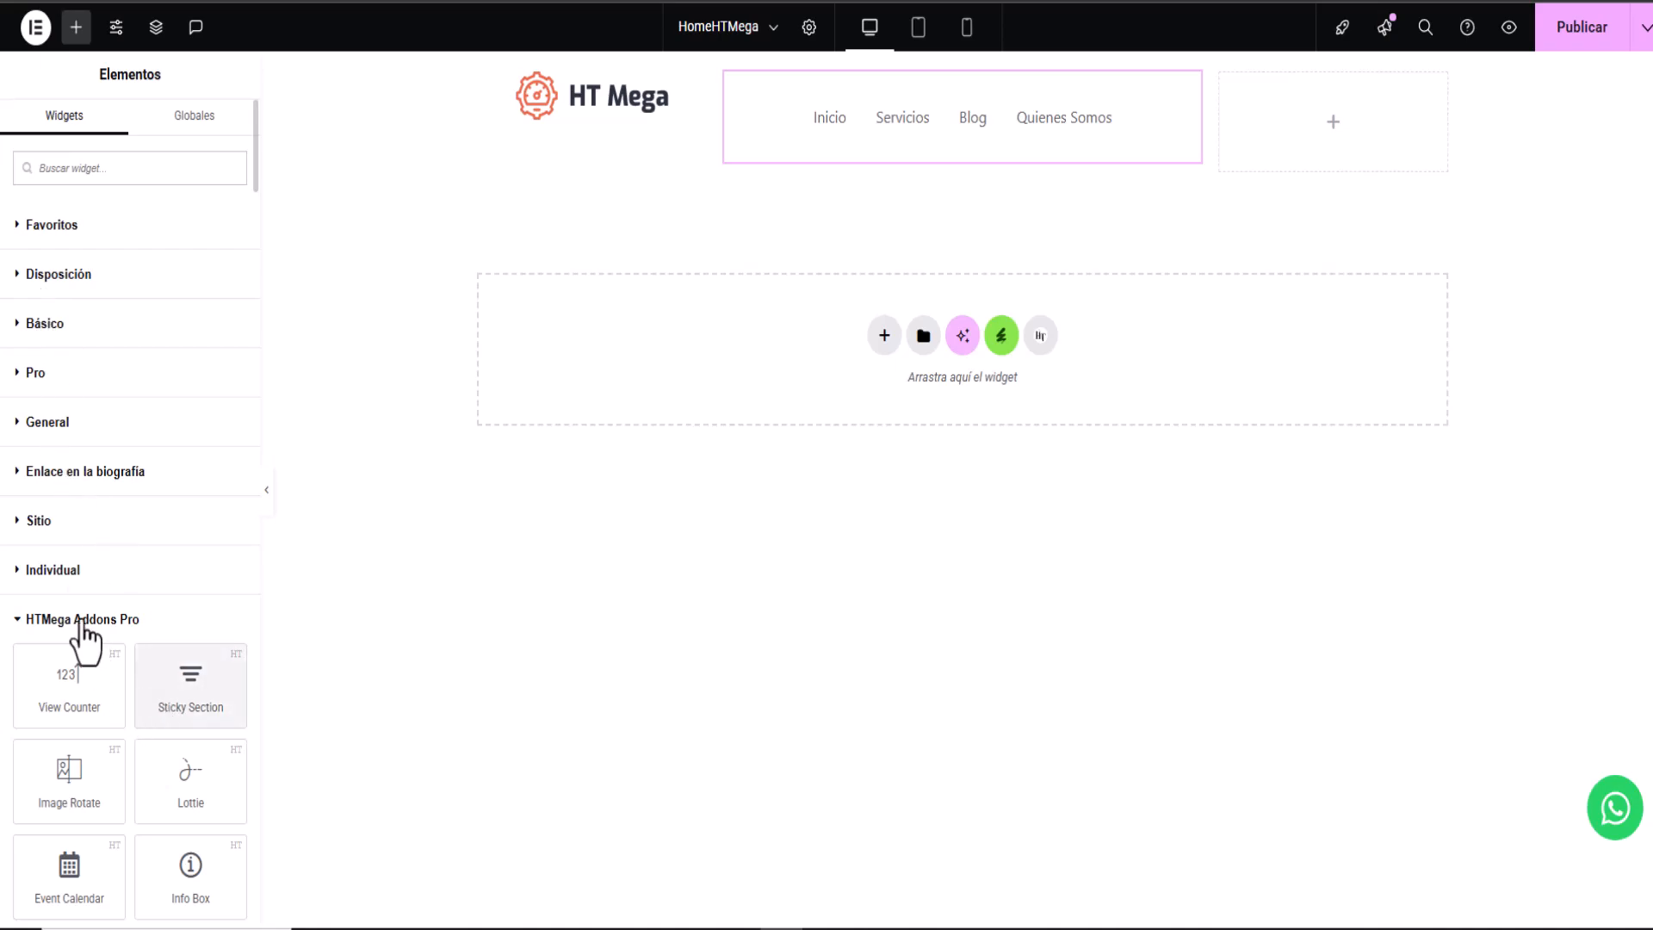
text(e)
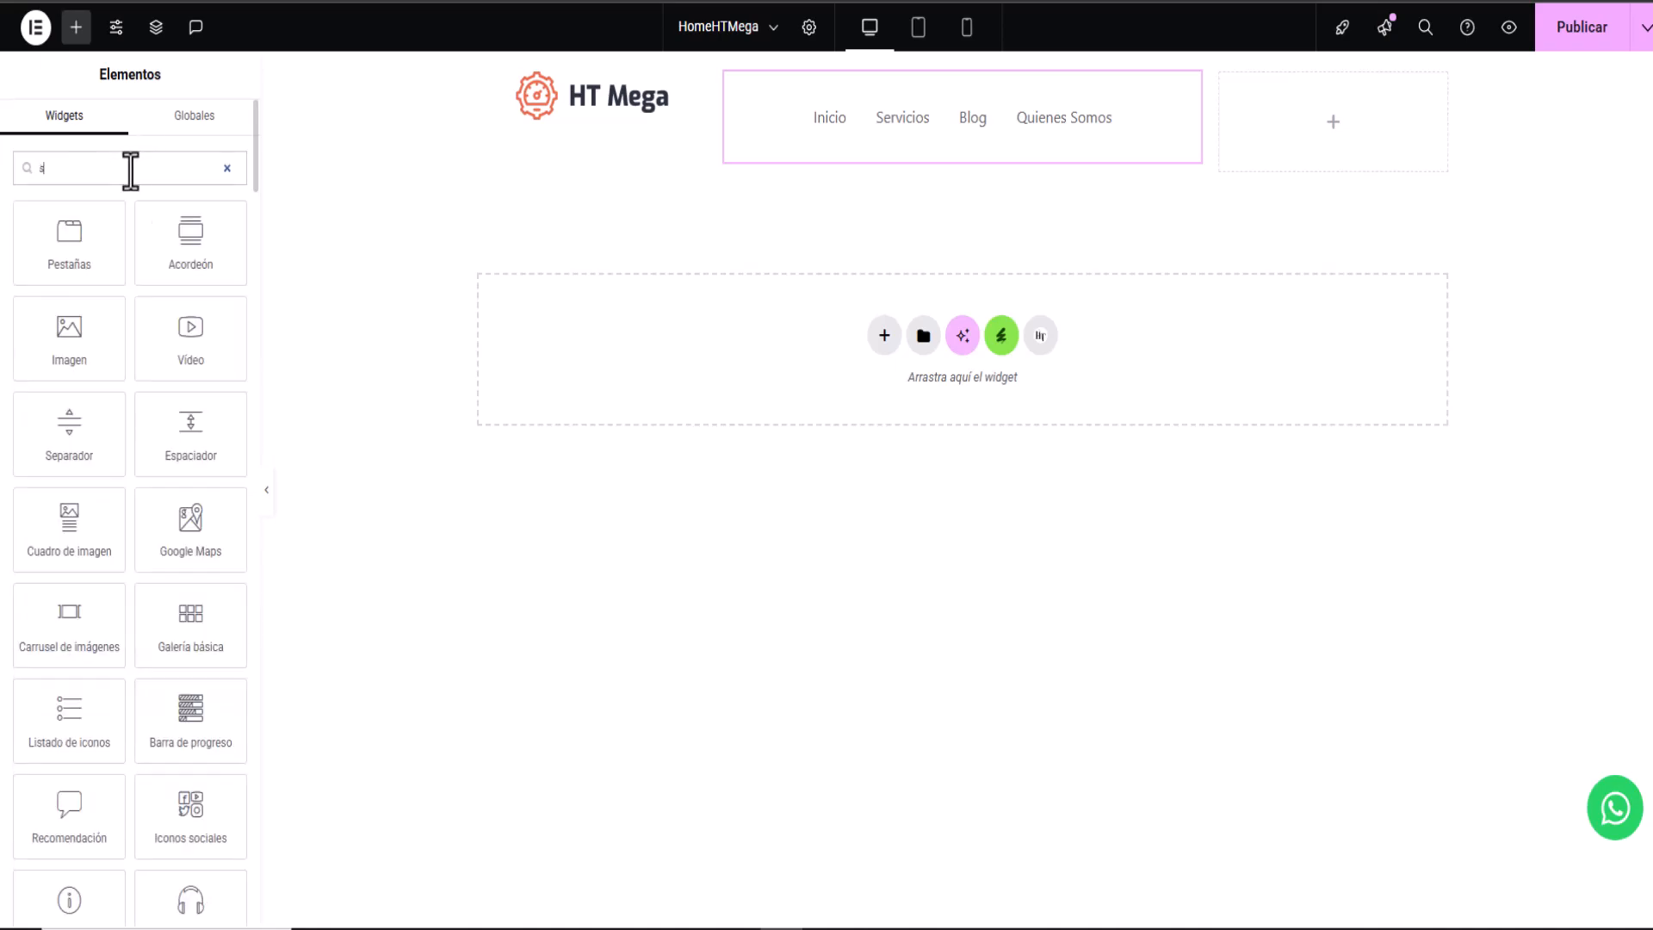
text(oci)
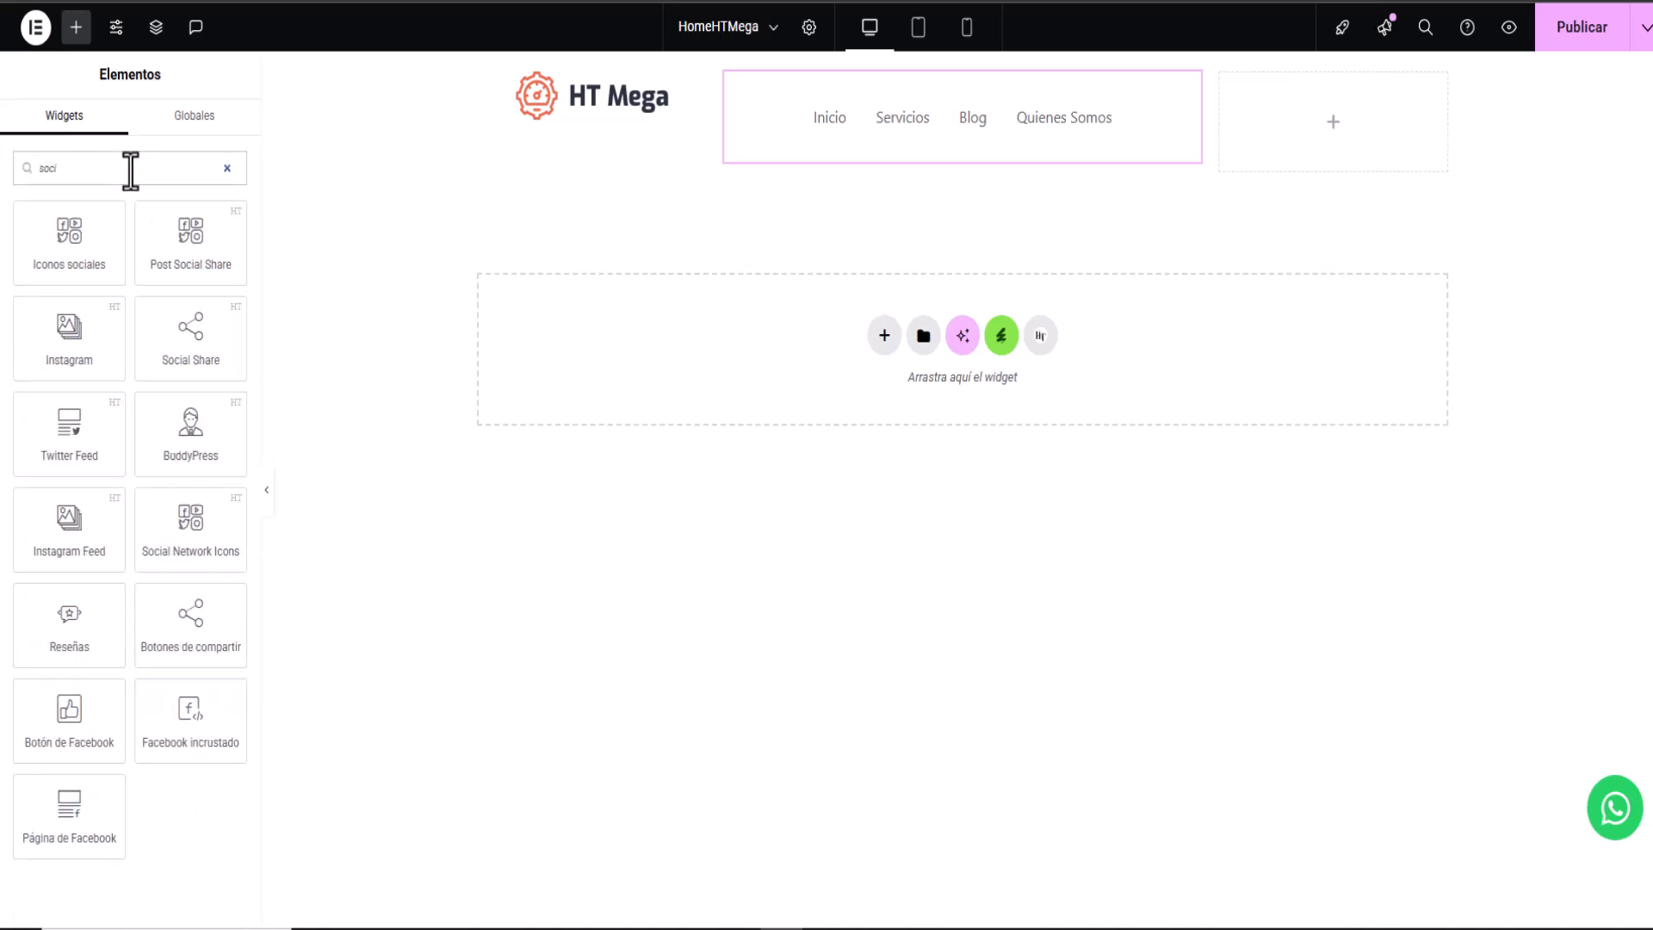
drag(188, 228, 1330, 119)
drag(1542, 496, 1192, 266)
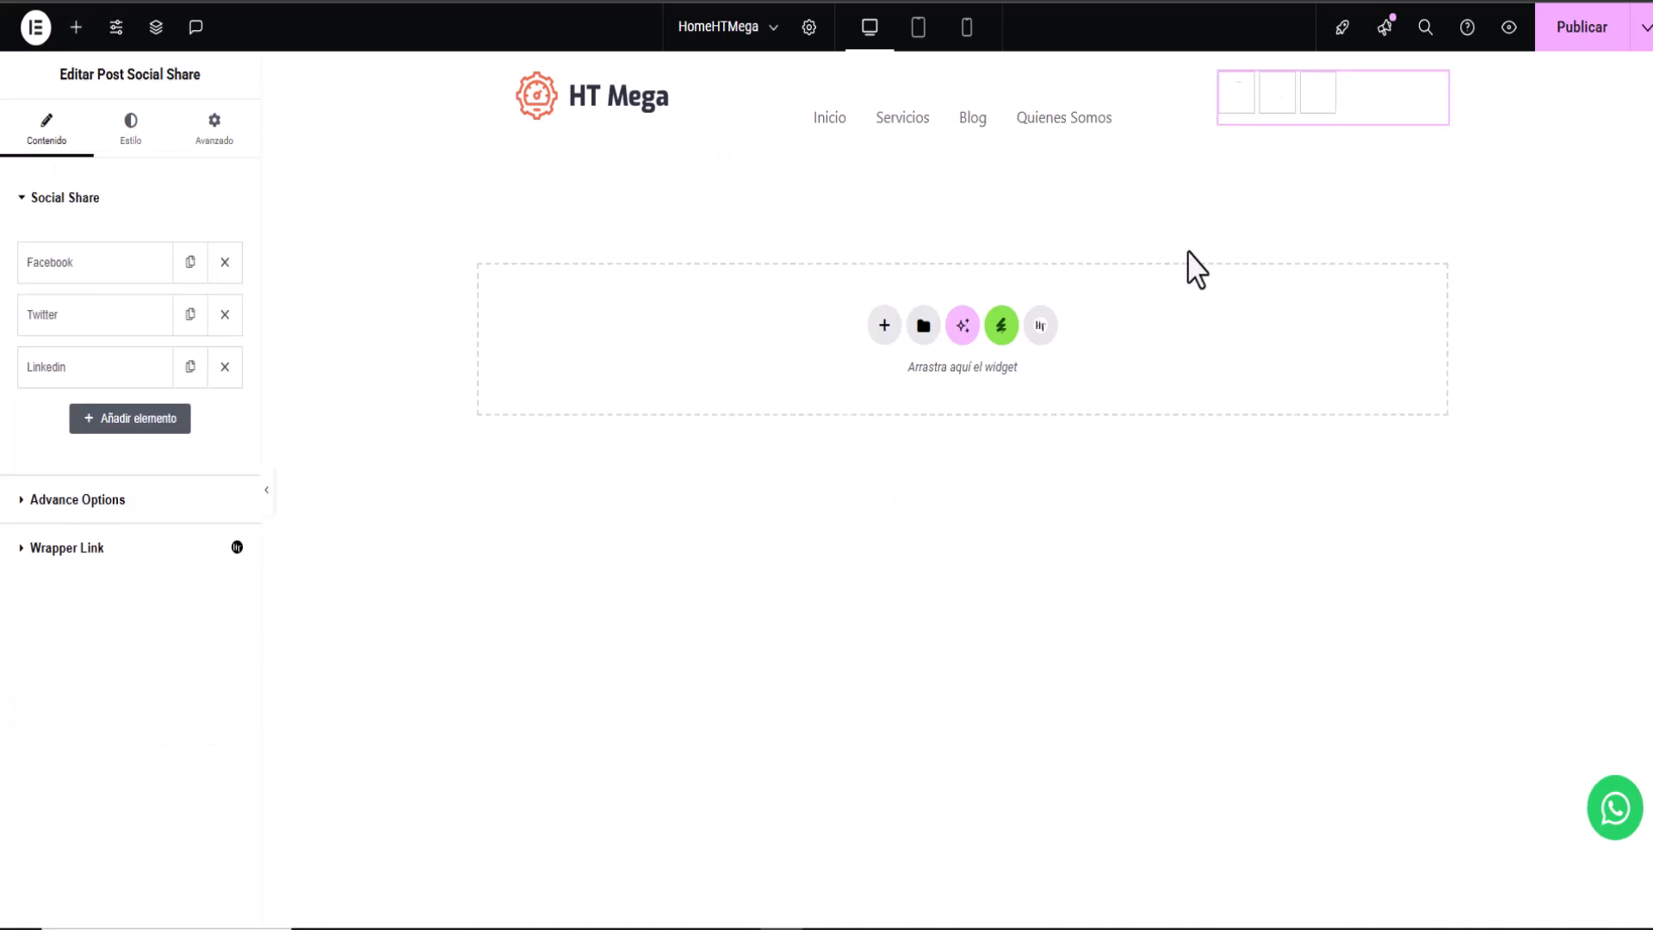
click(131, 129)
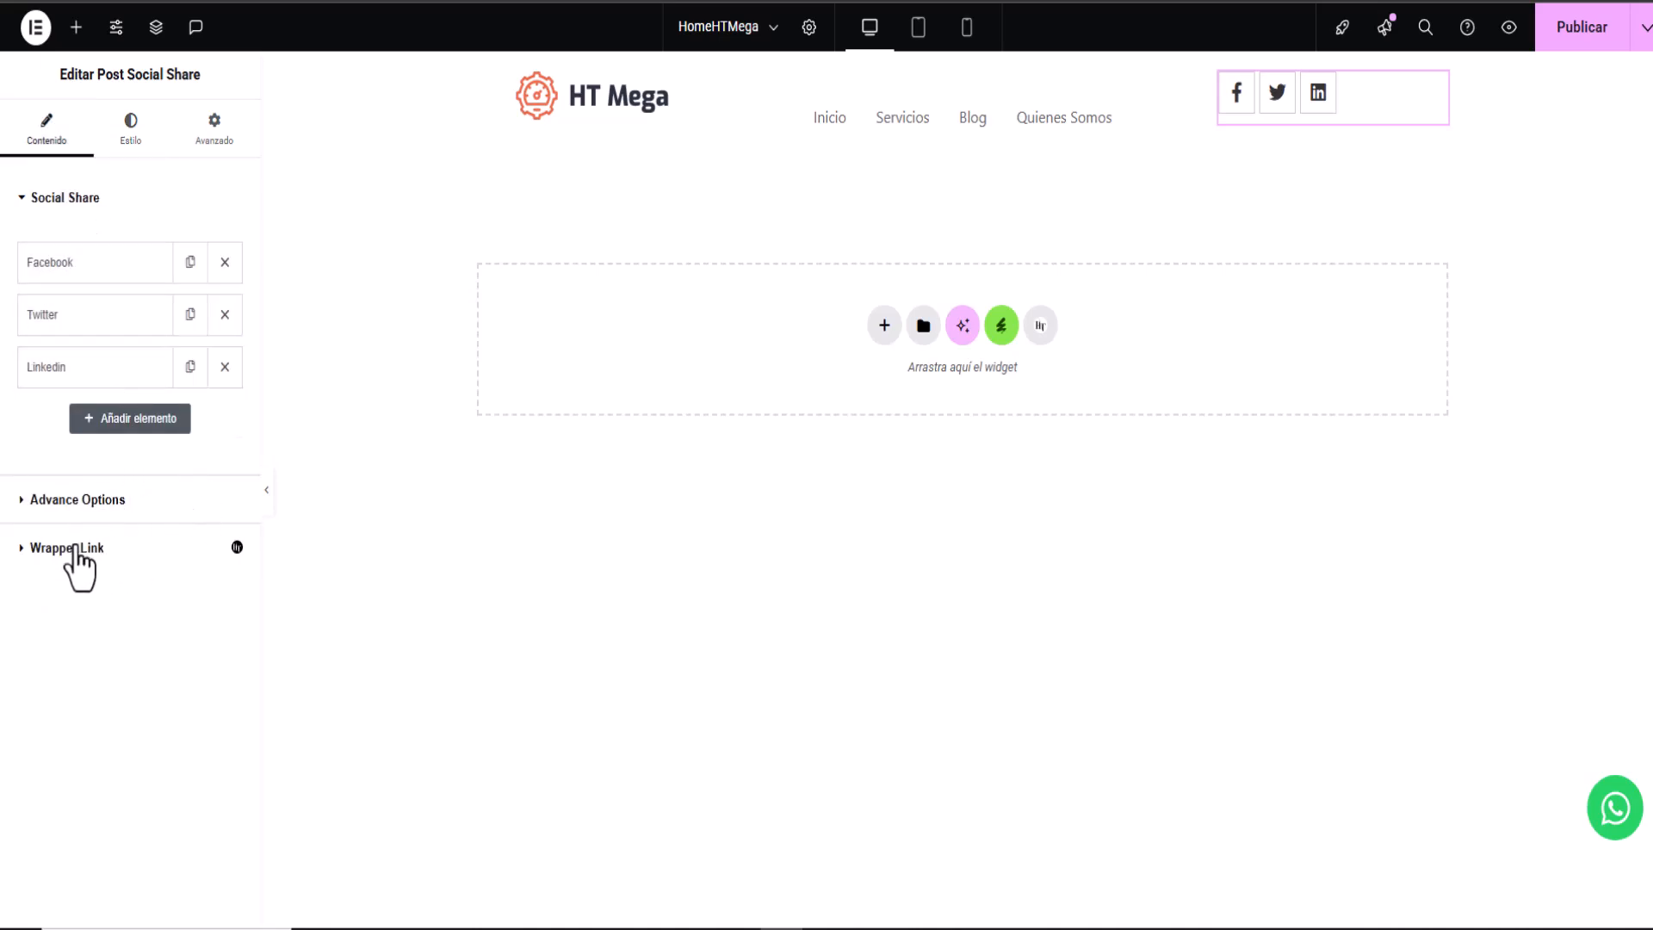
Step: Examine the Post Social Share widget's Advance Options, including its View choices, and its Wrapper Link setting
click(78, 510)
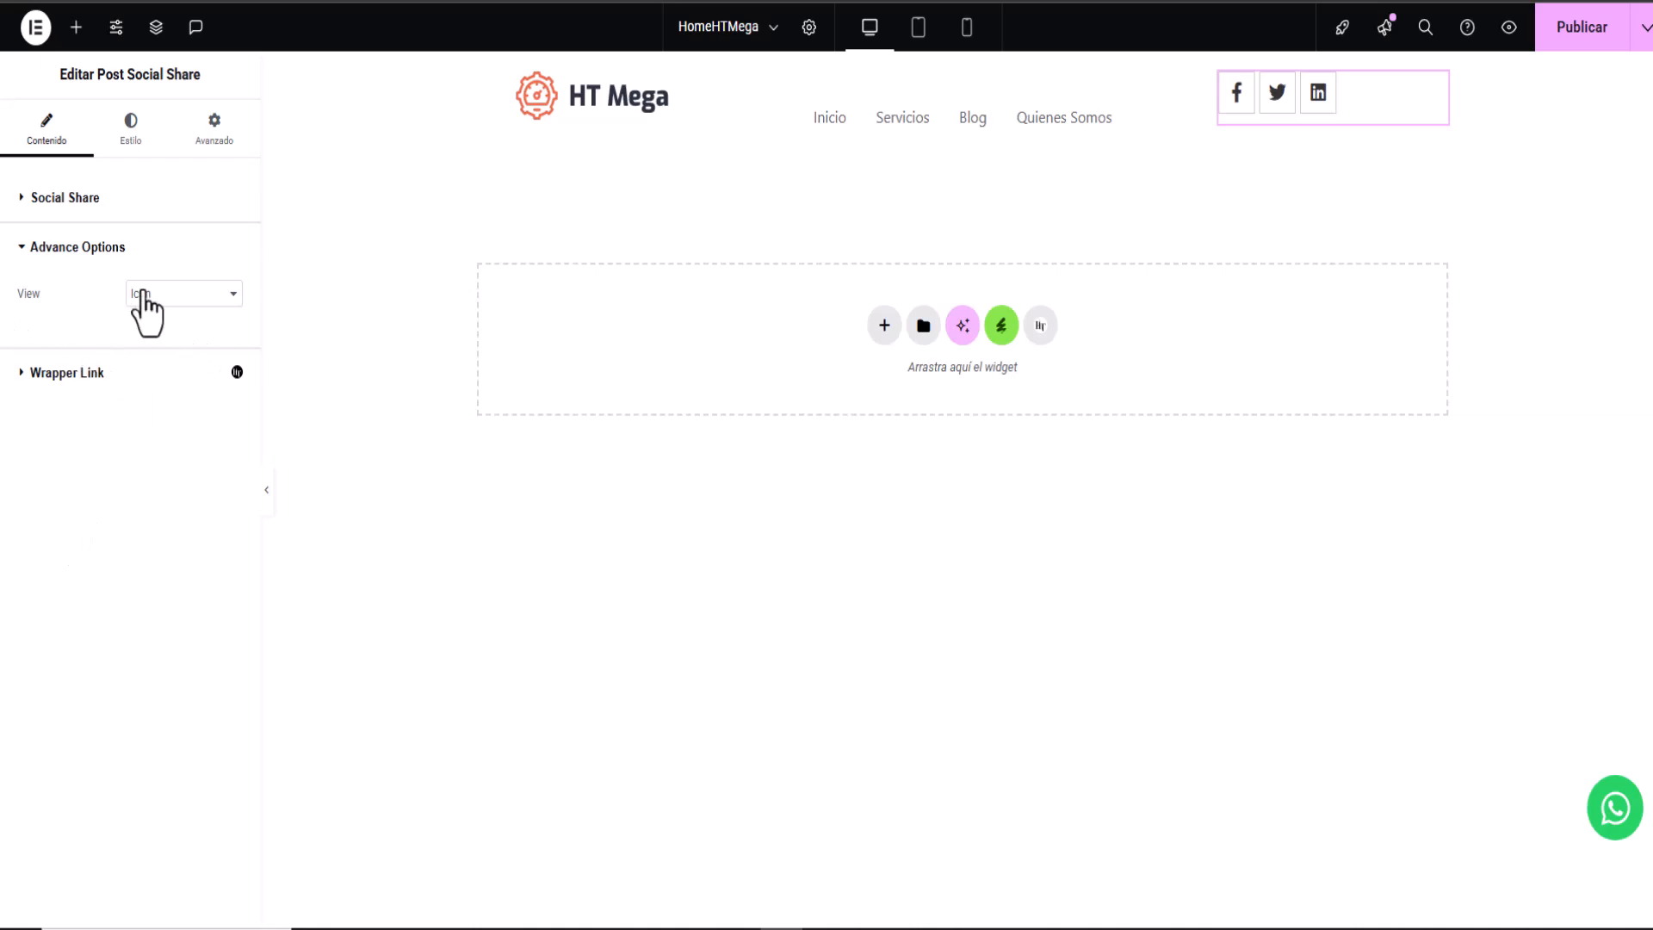
click(180, 295)
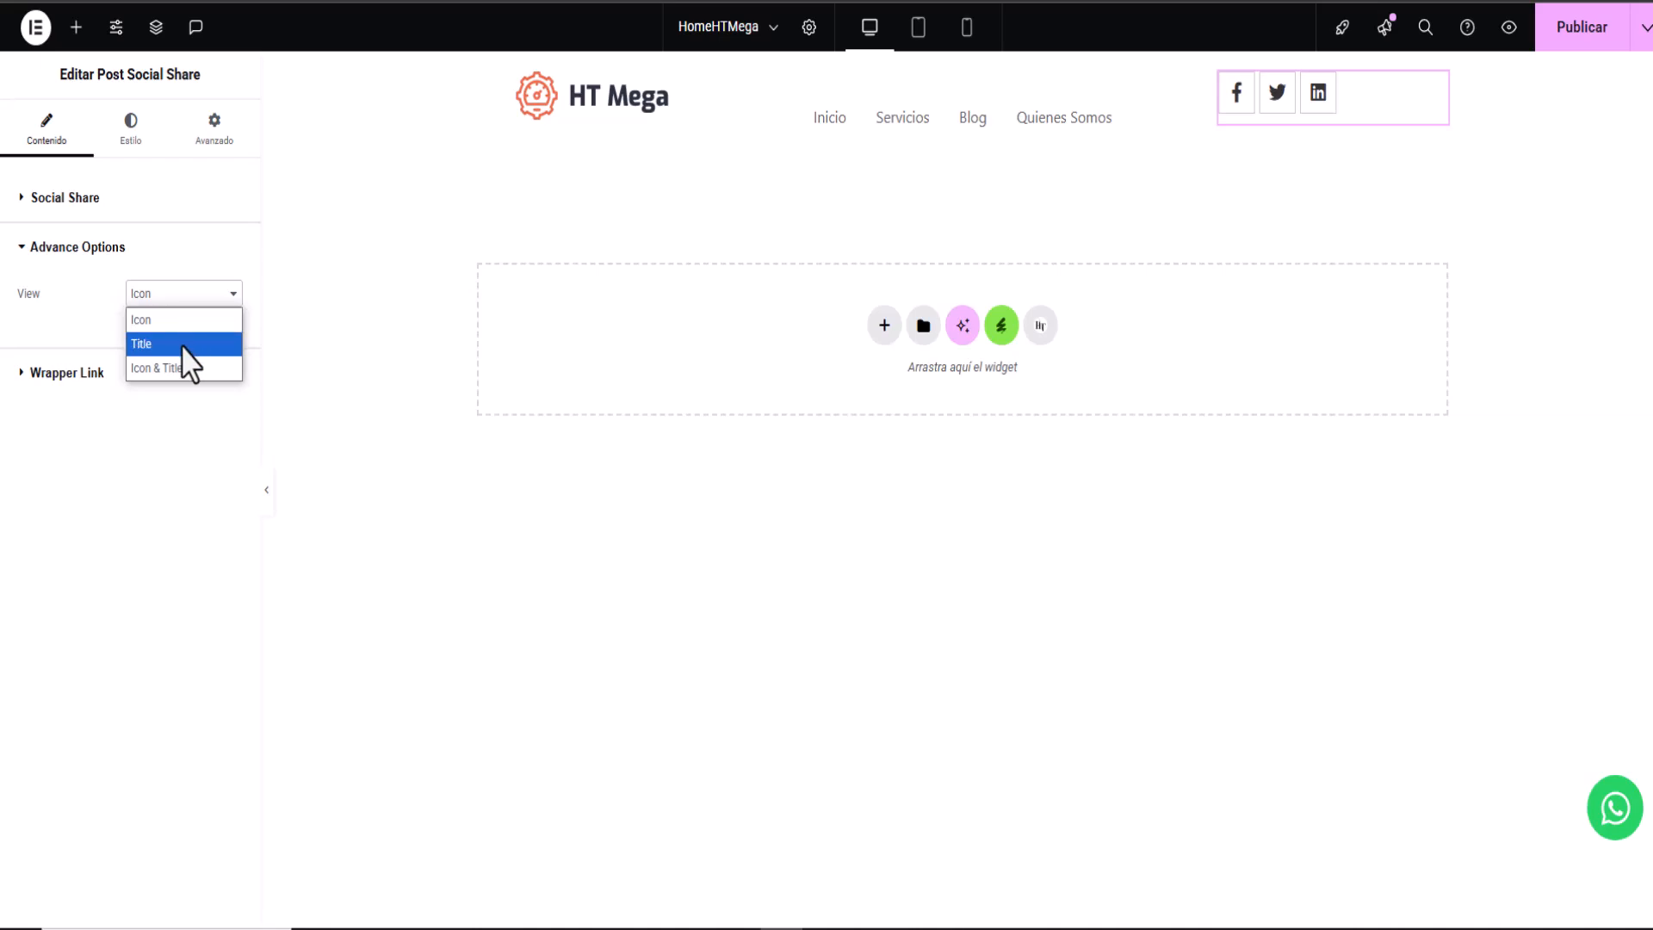
click(88, 265)
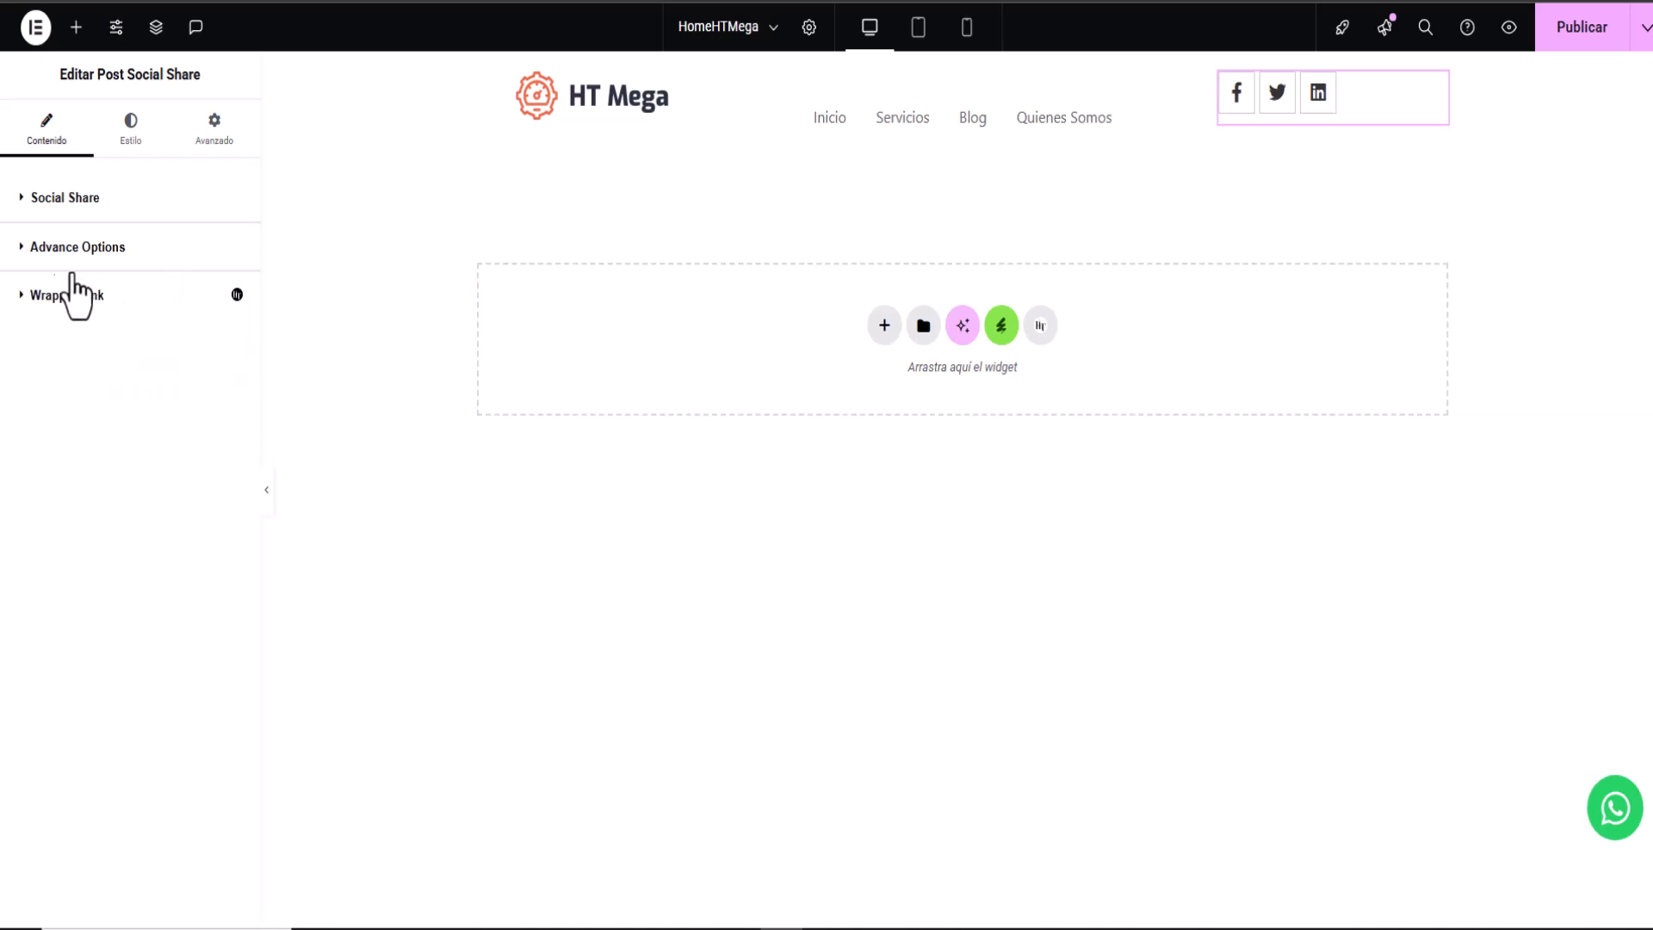
click(29, 297)
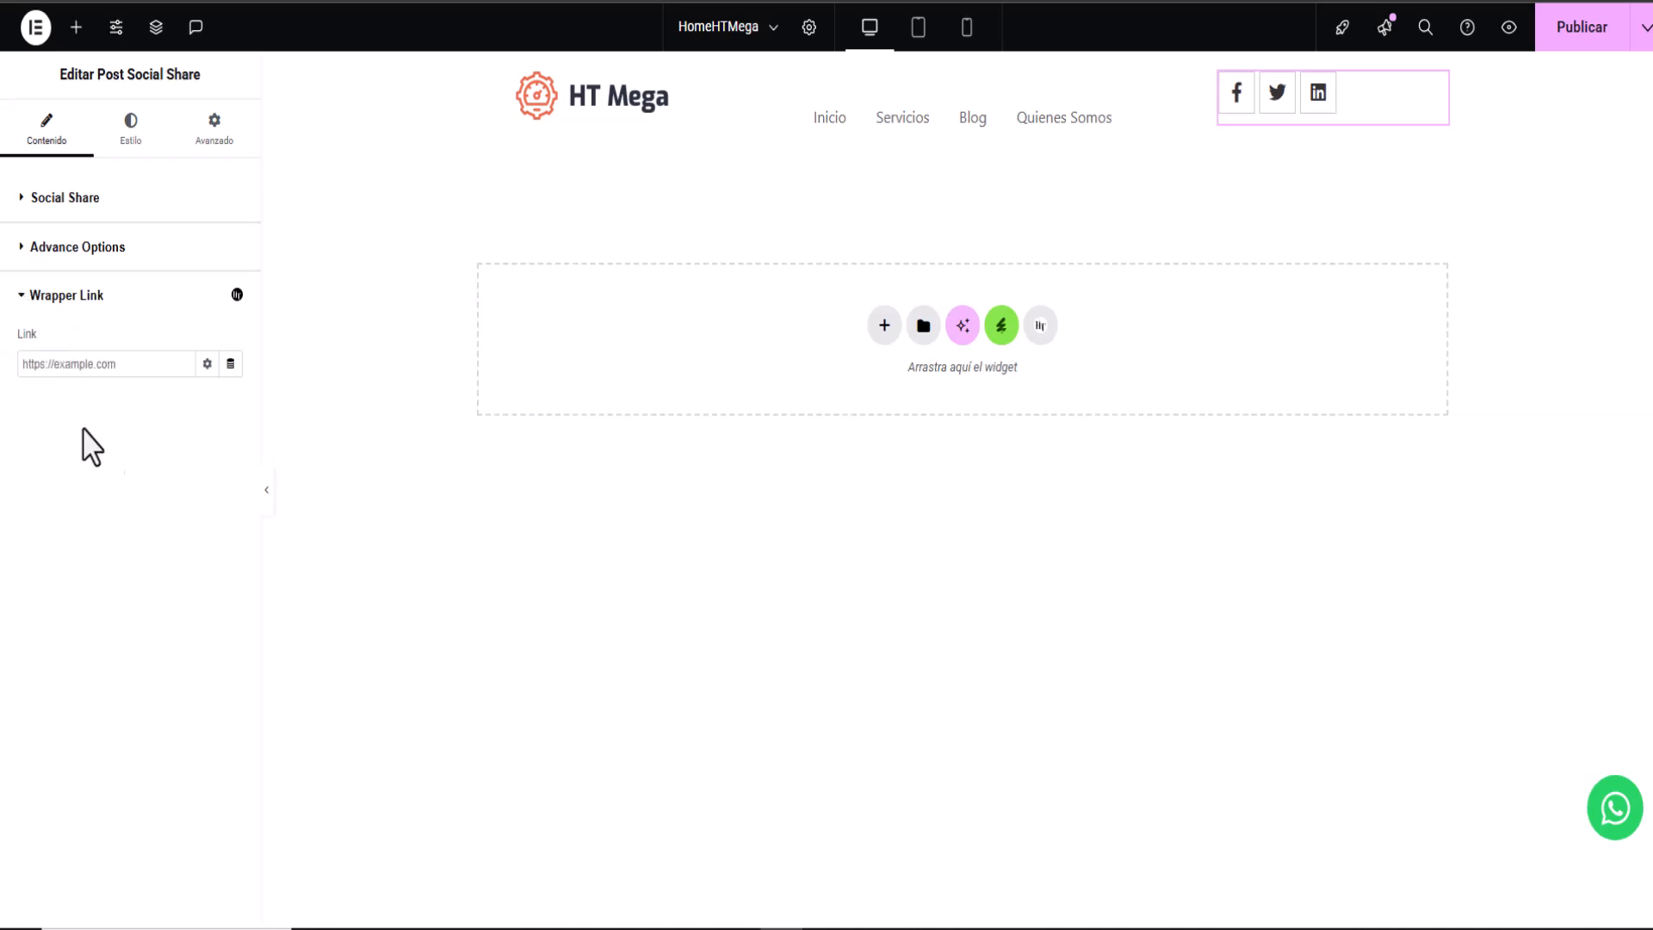
click(84, 300)
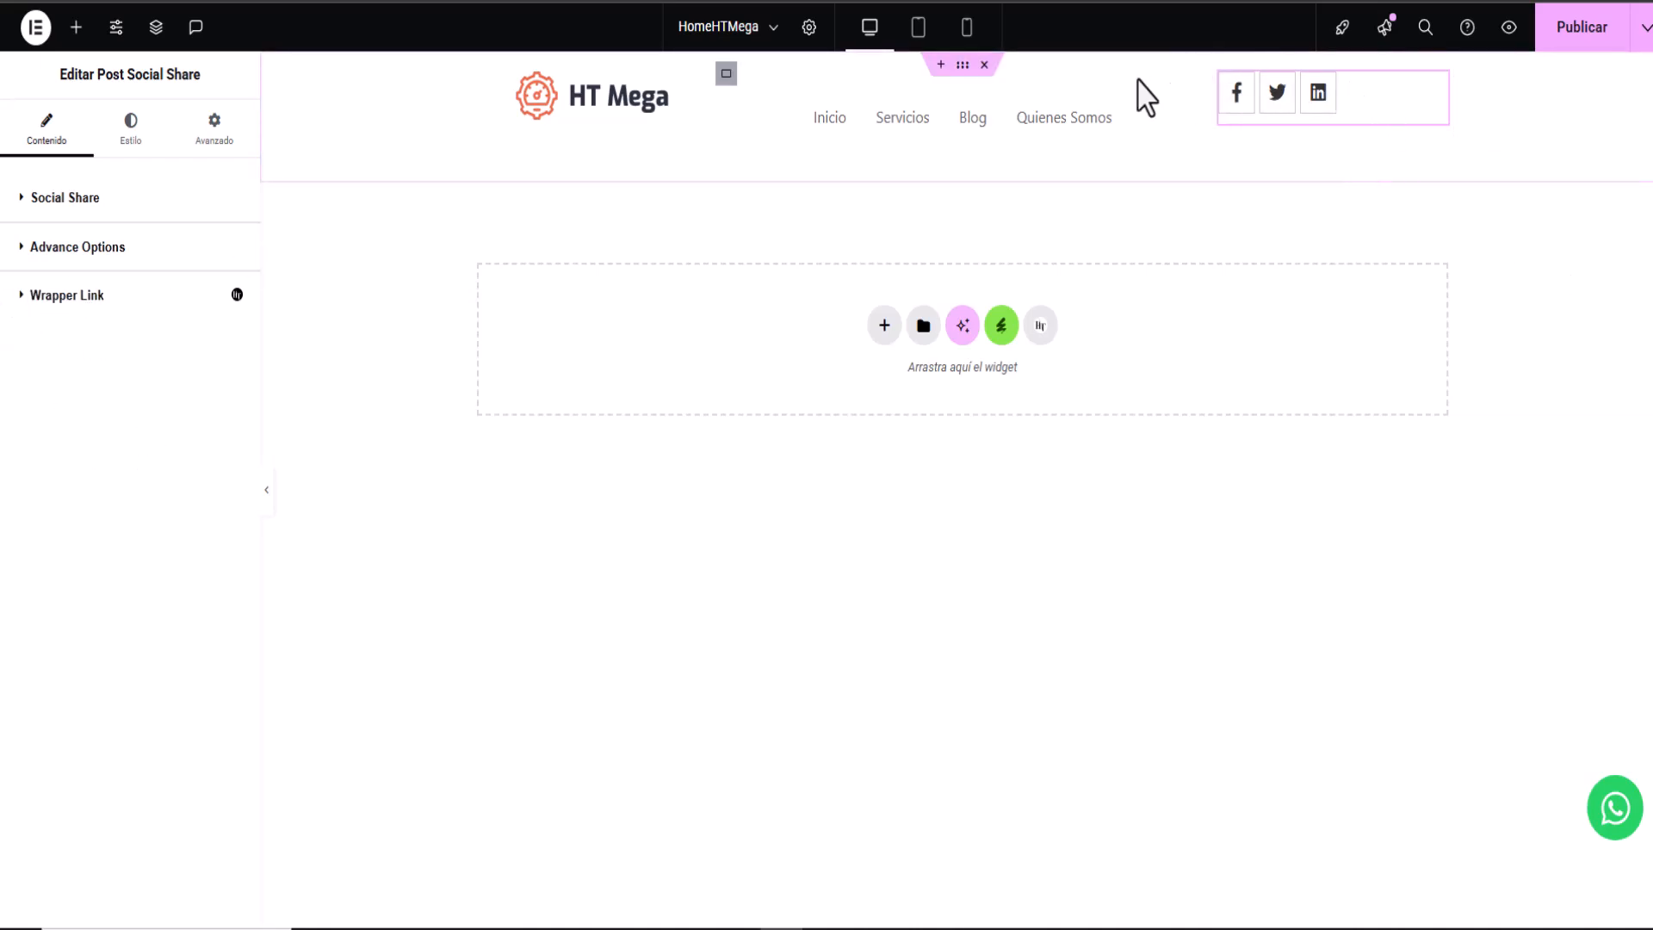
Step: Align the header container's elements to the vertical centre and publish the page
click(962, 65)
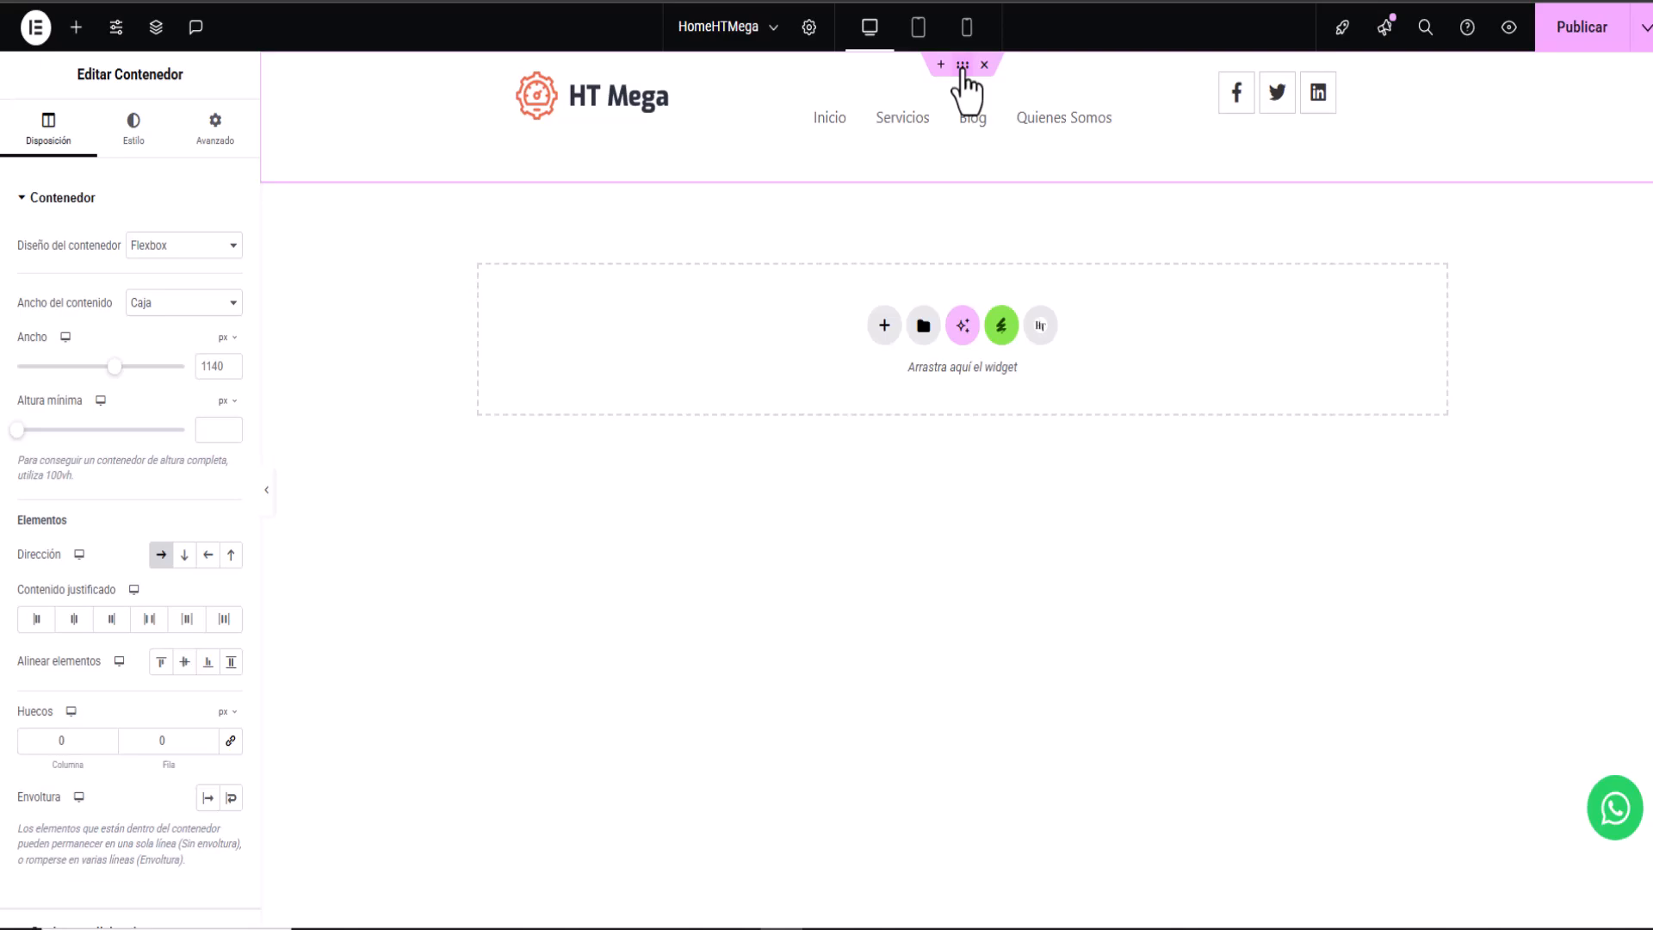
click(184, 660)
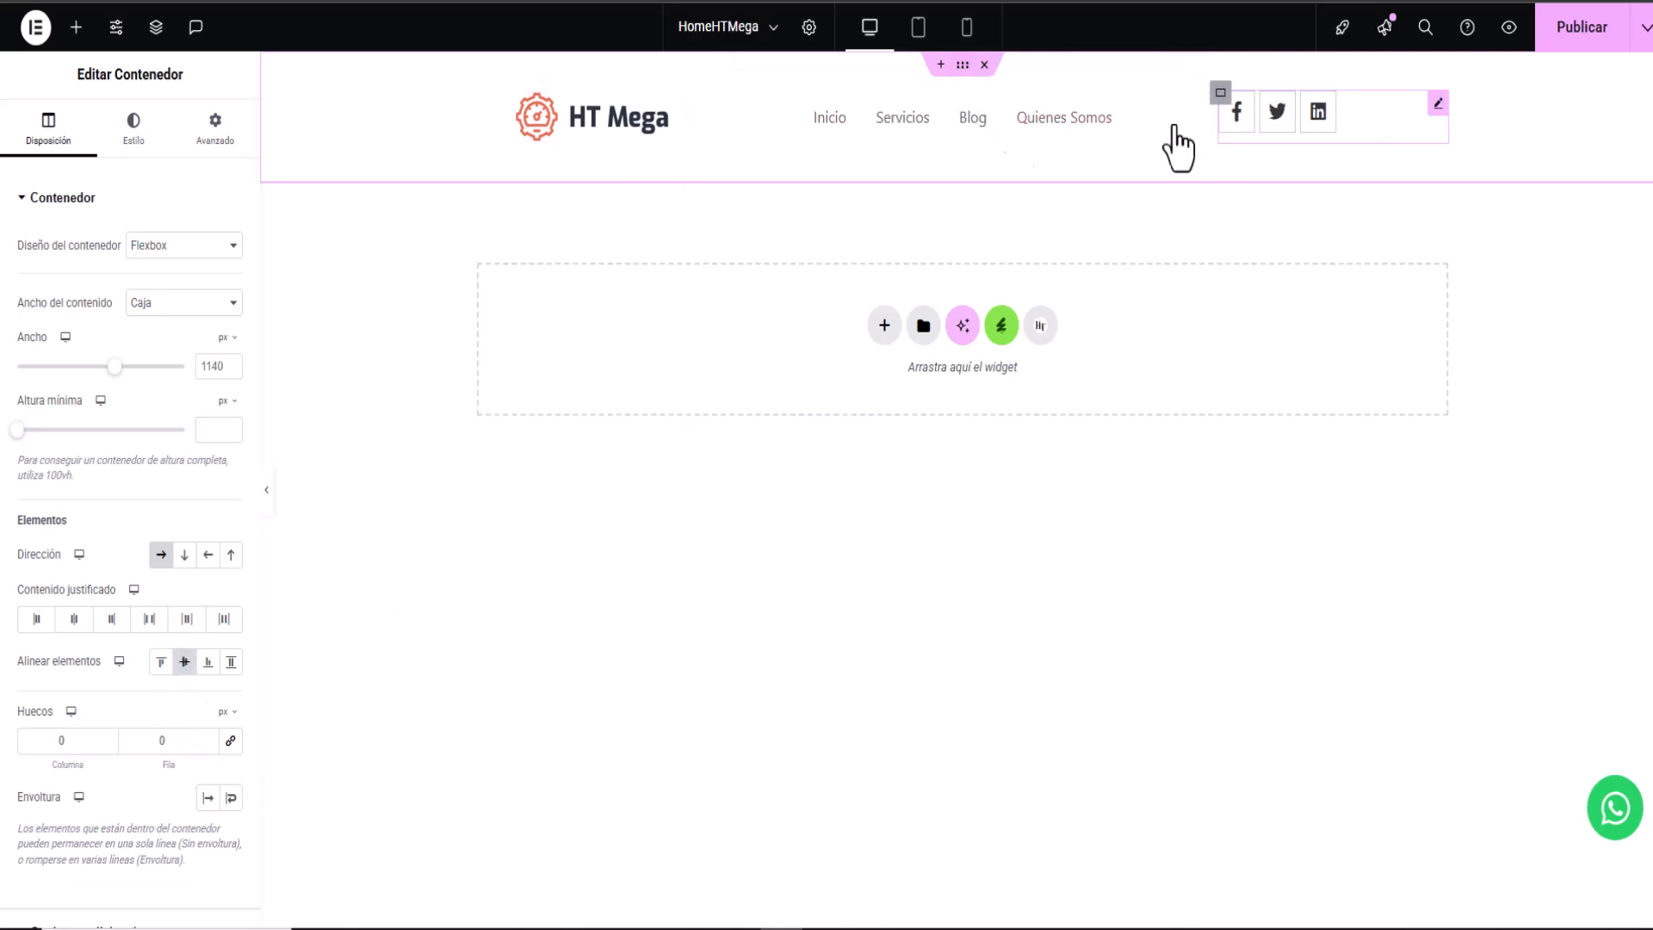
click(1605, 28)
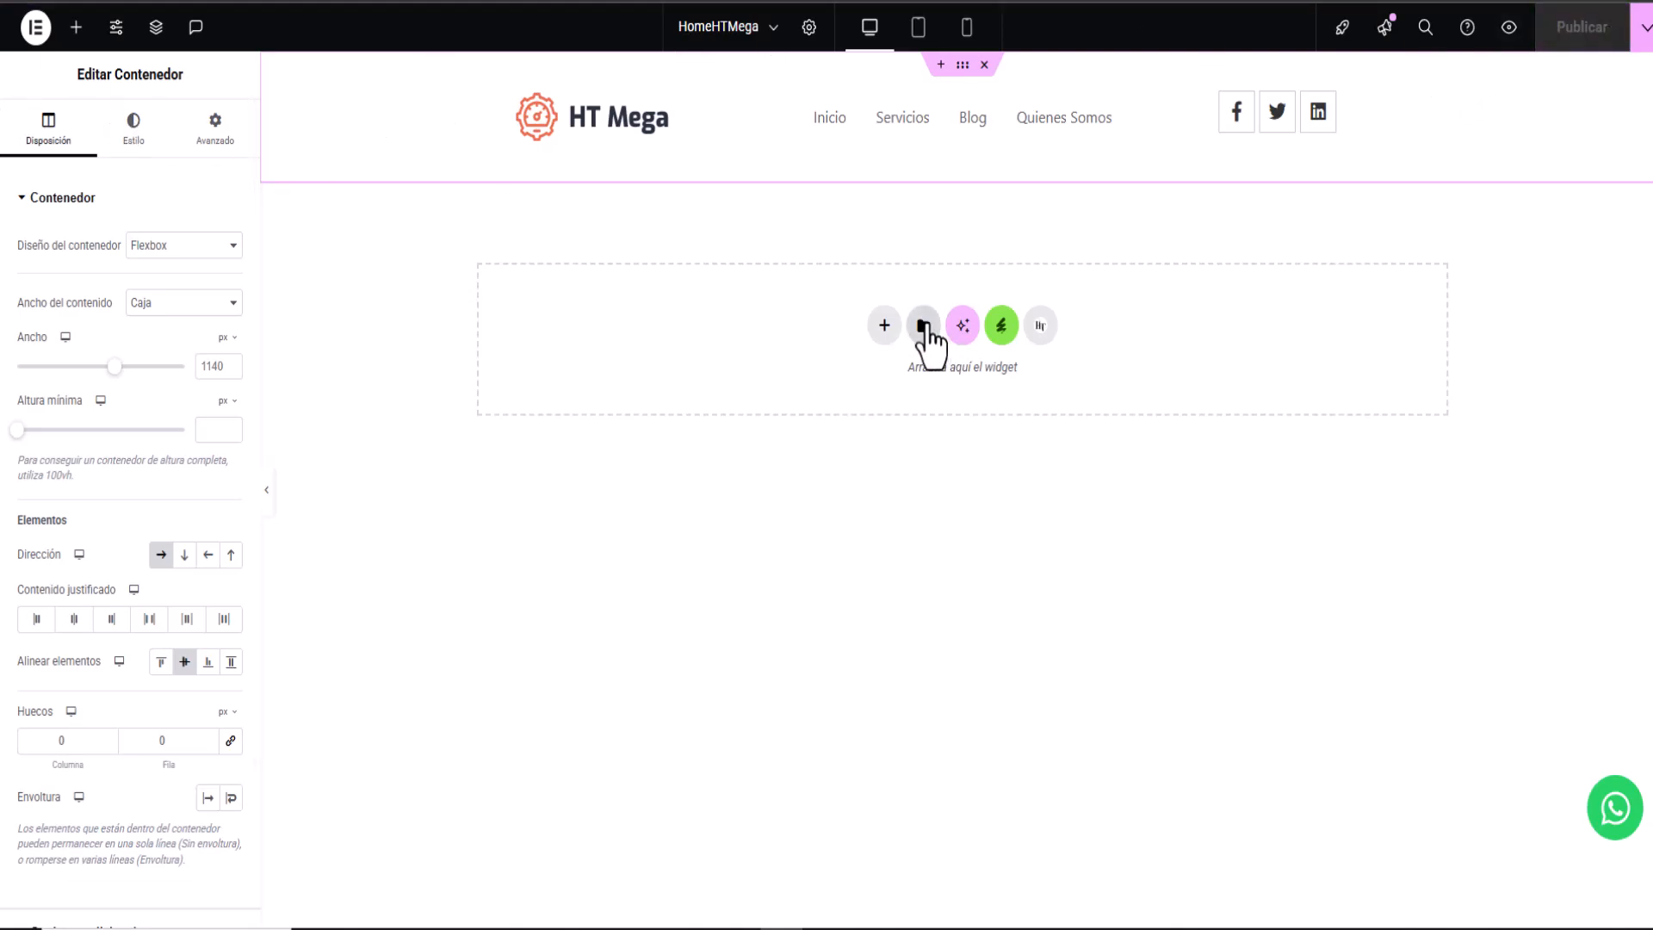
Step: Add a new single-column container with downward direction below the header
click(883, 334)
click(891, 366)
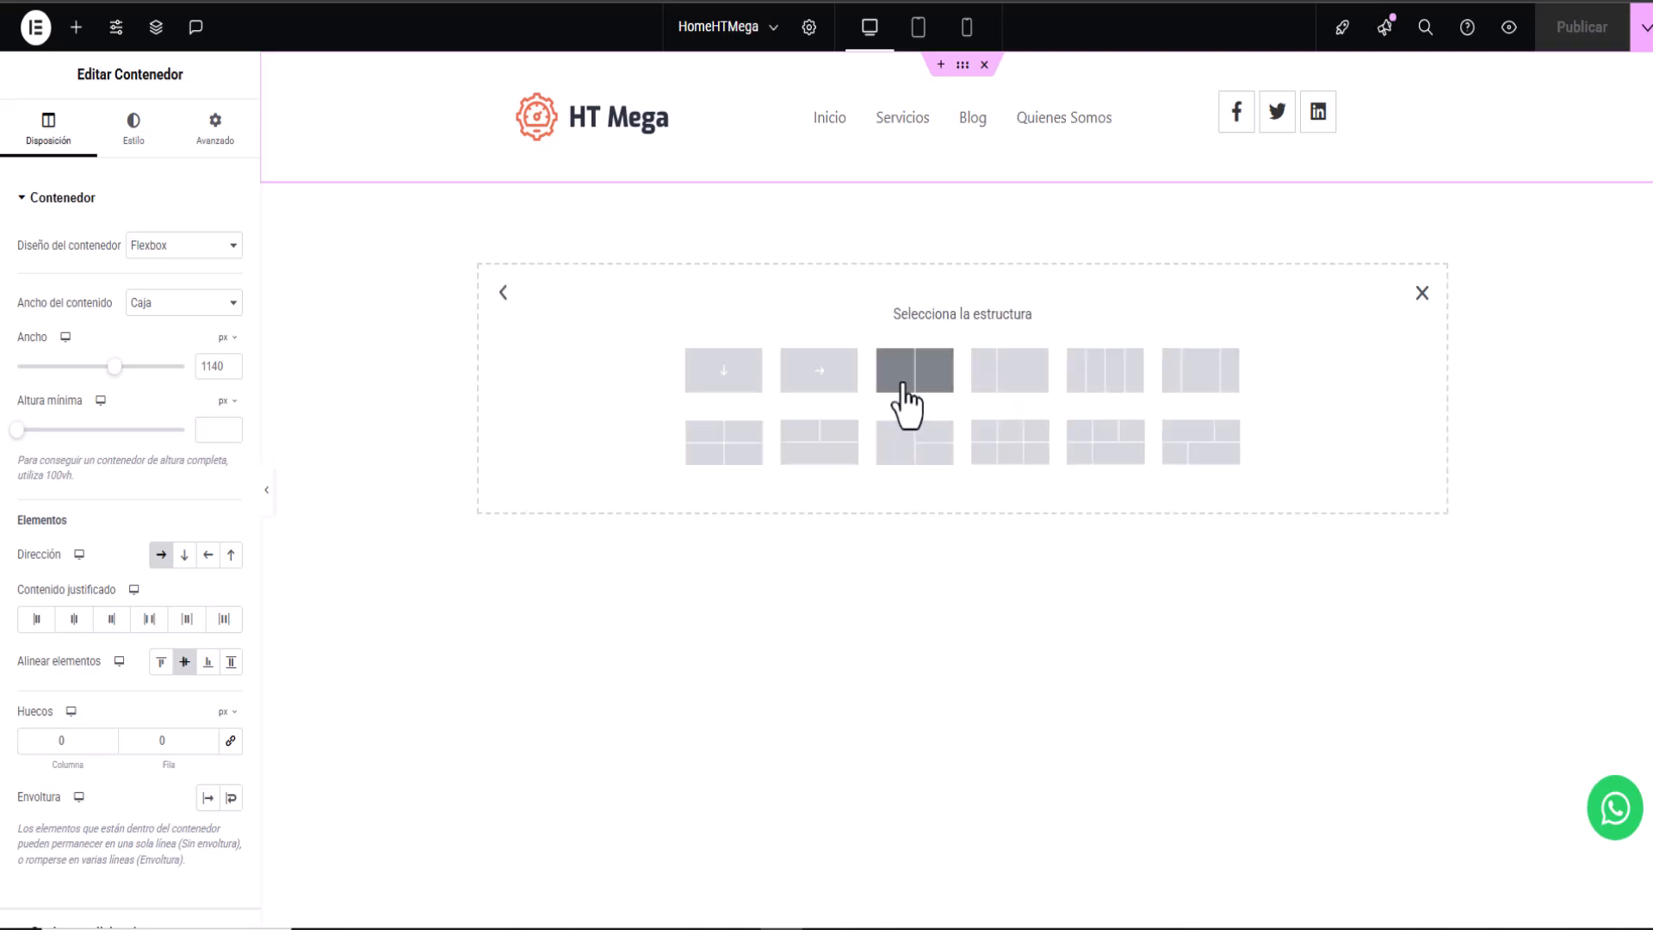
click(735, 386)
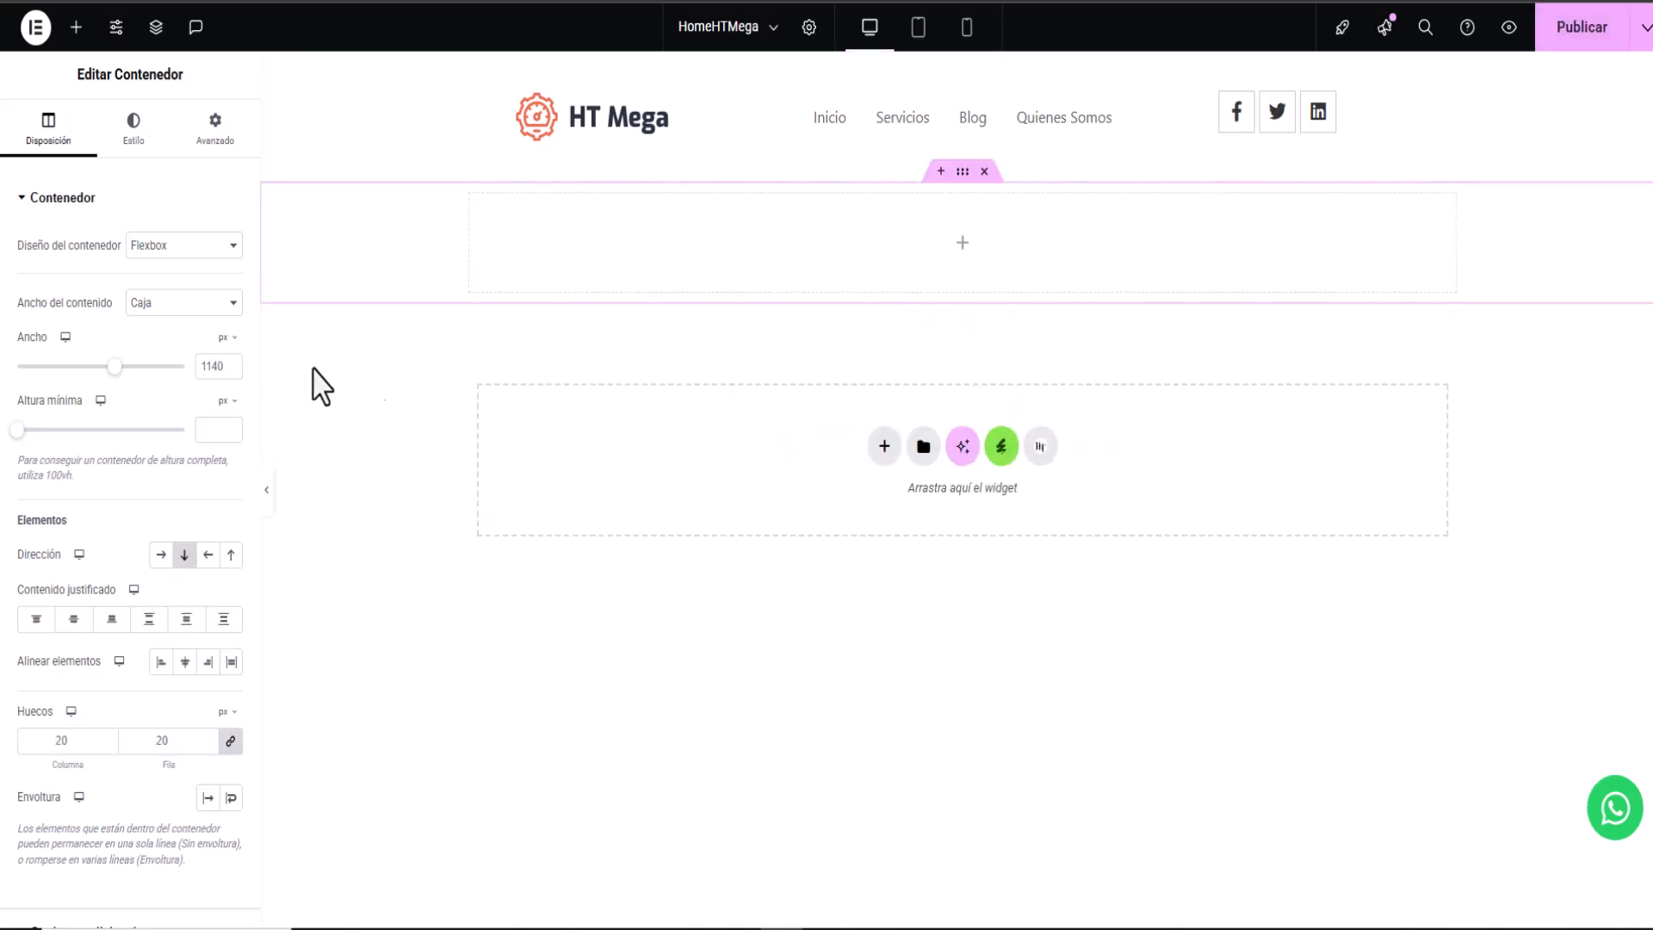
Step: Make the new container's content full width and set its padding to 0 on all sides
click(164, 305)
click(175, 351)
click(215, 138)
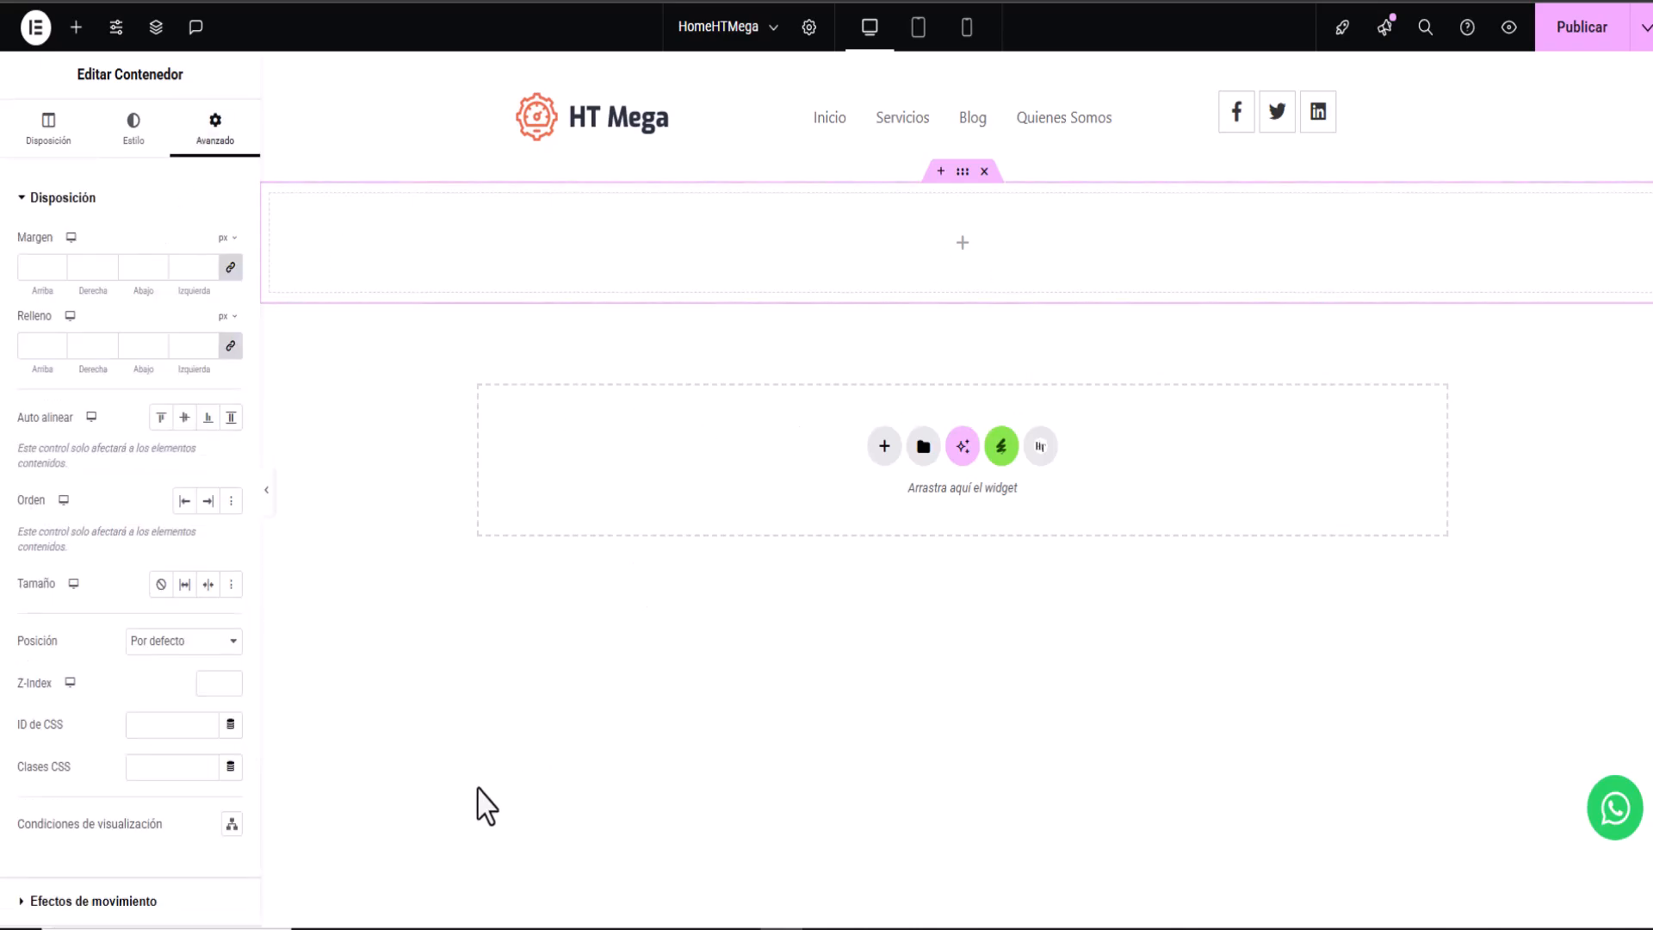
click(231, 346)
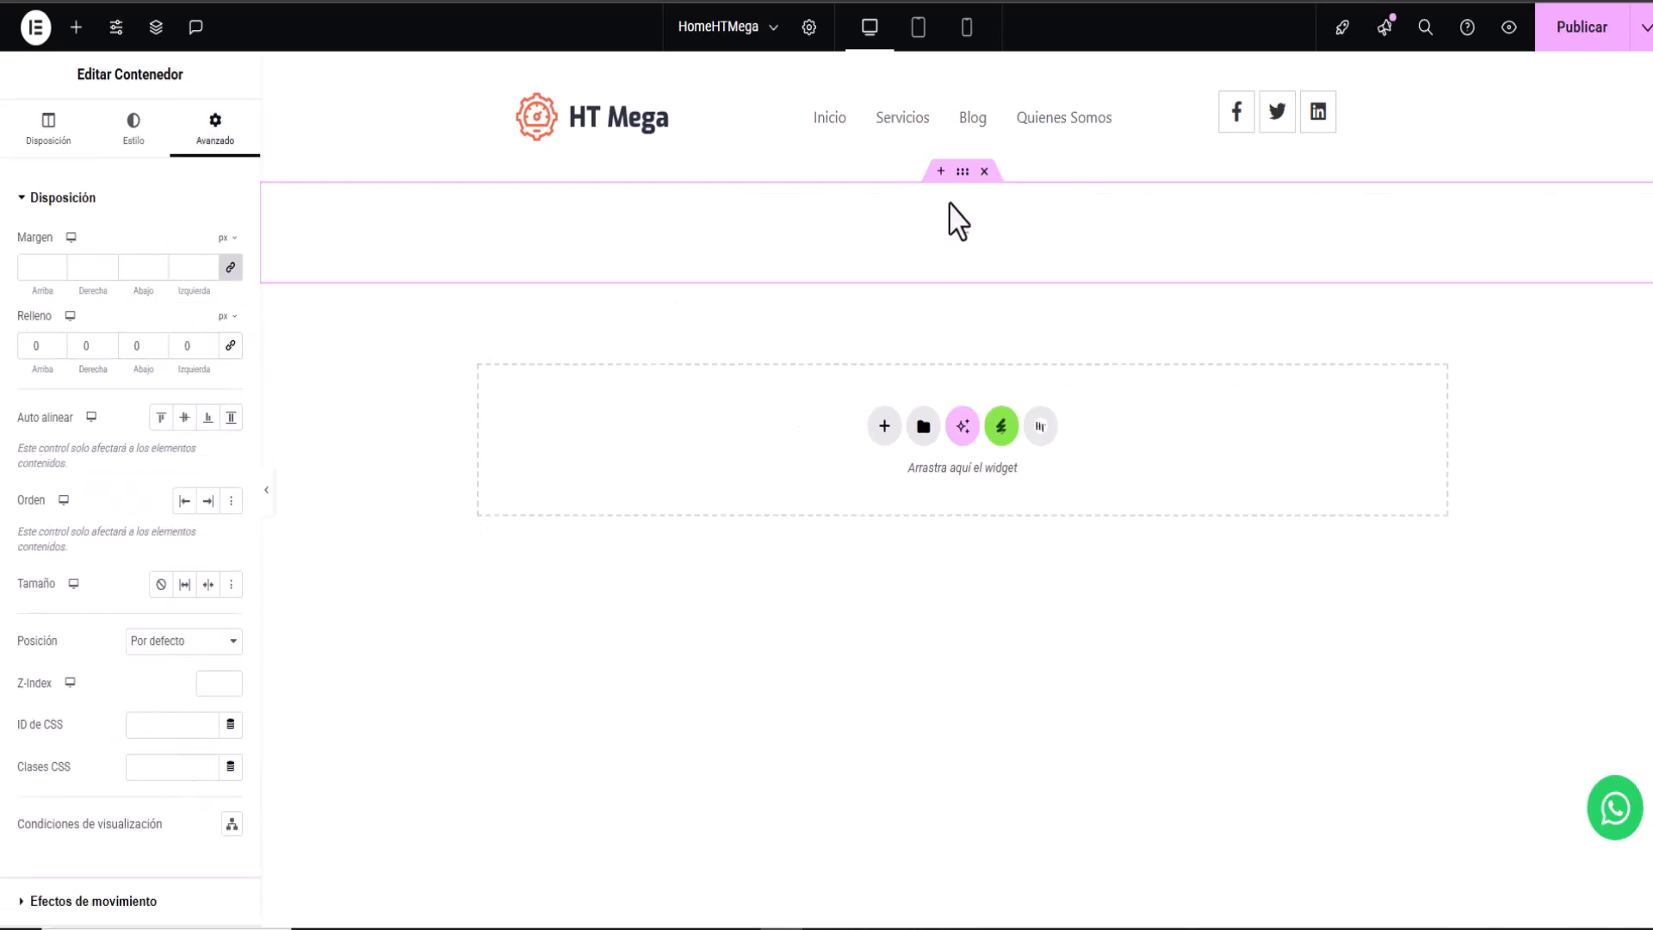
Step: Add the HTMega Advanced Slider widget to the empty full-width container
click(964, 242)
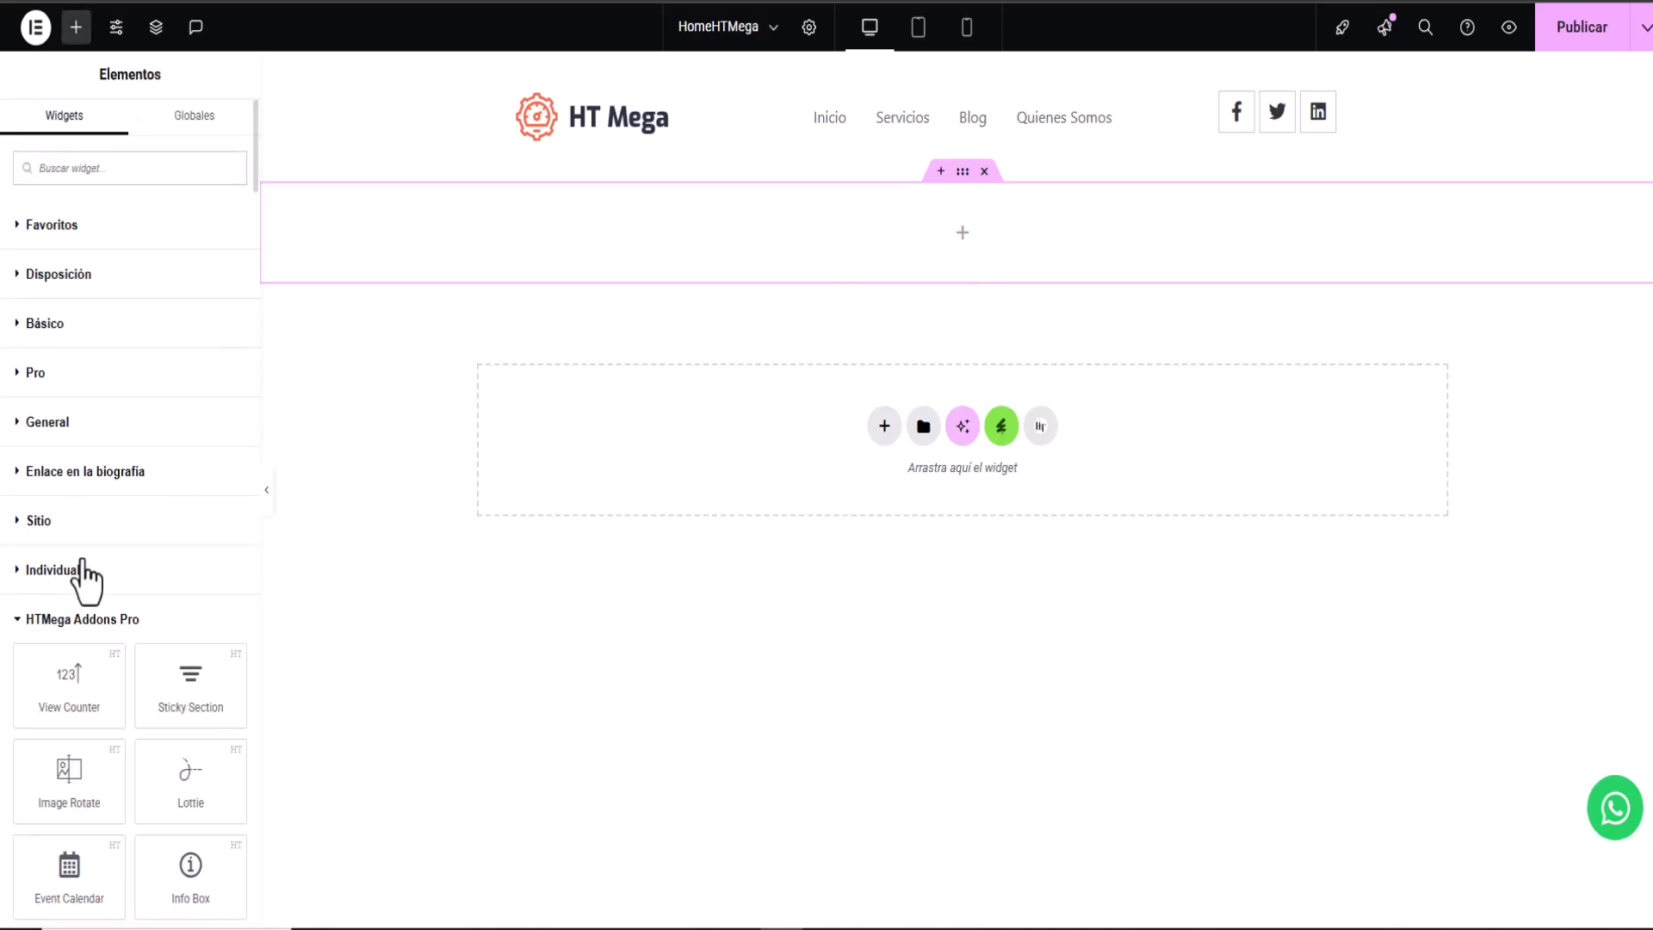
scroll(136, 634, down, 15)
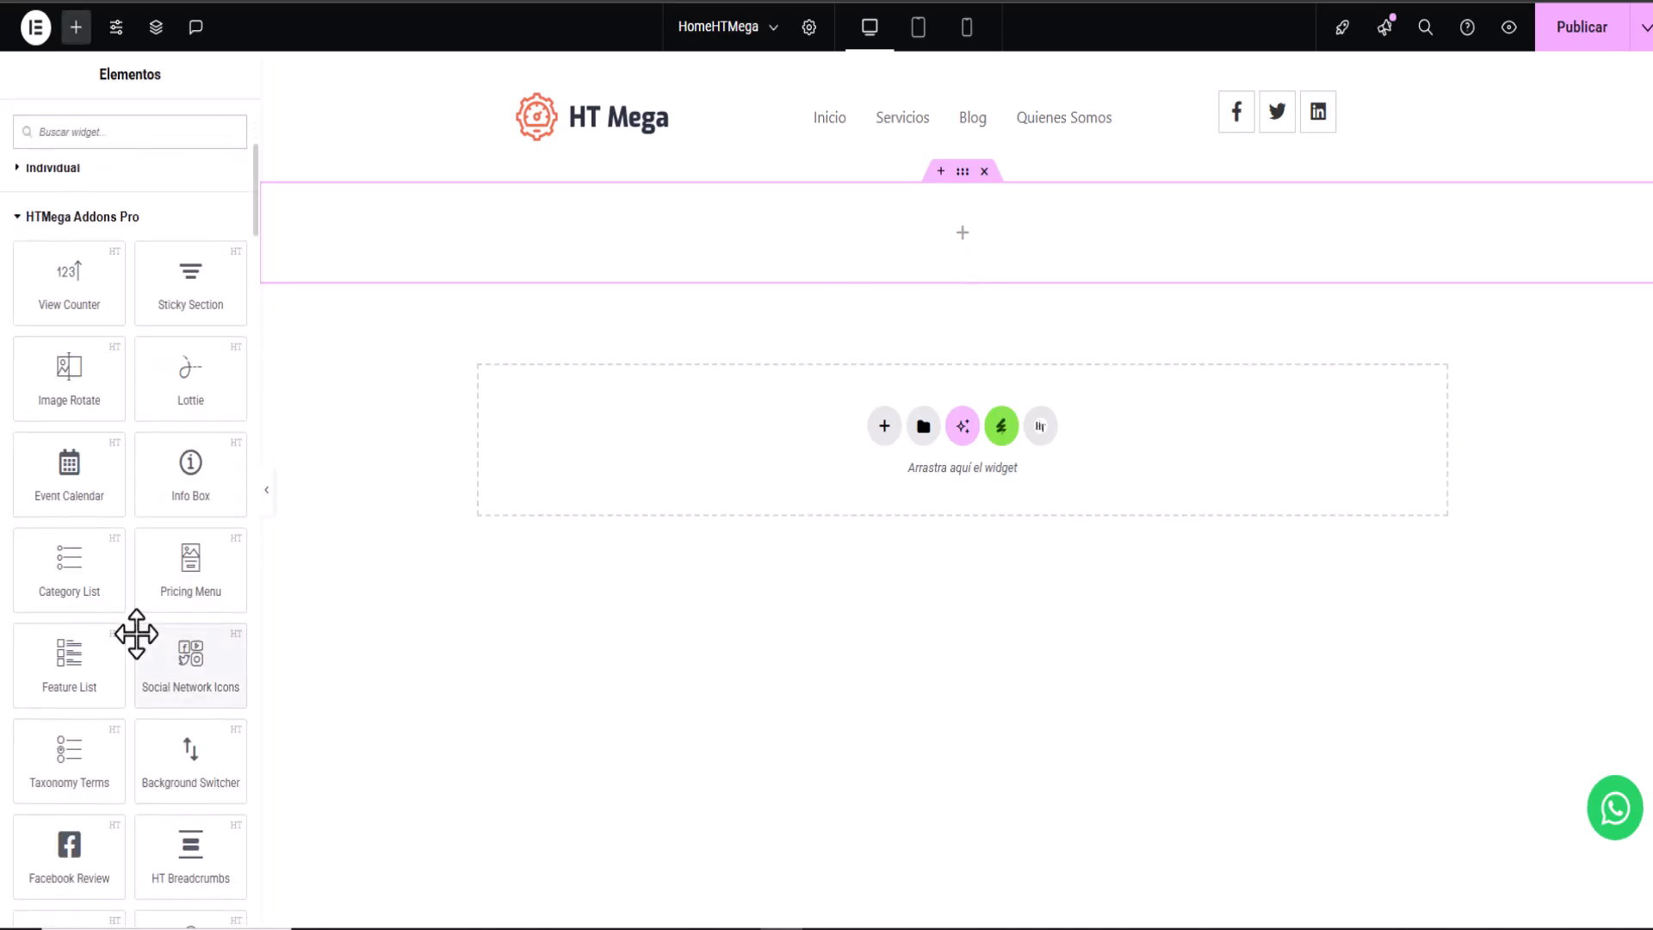
scroll(137, 633, down, 4)
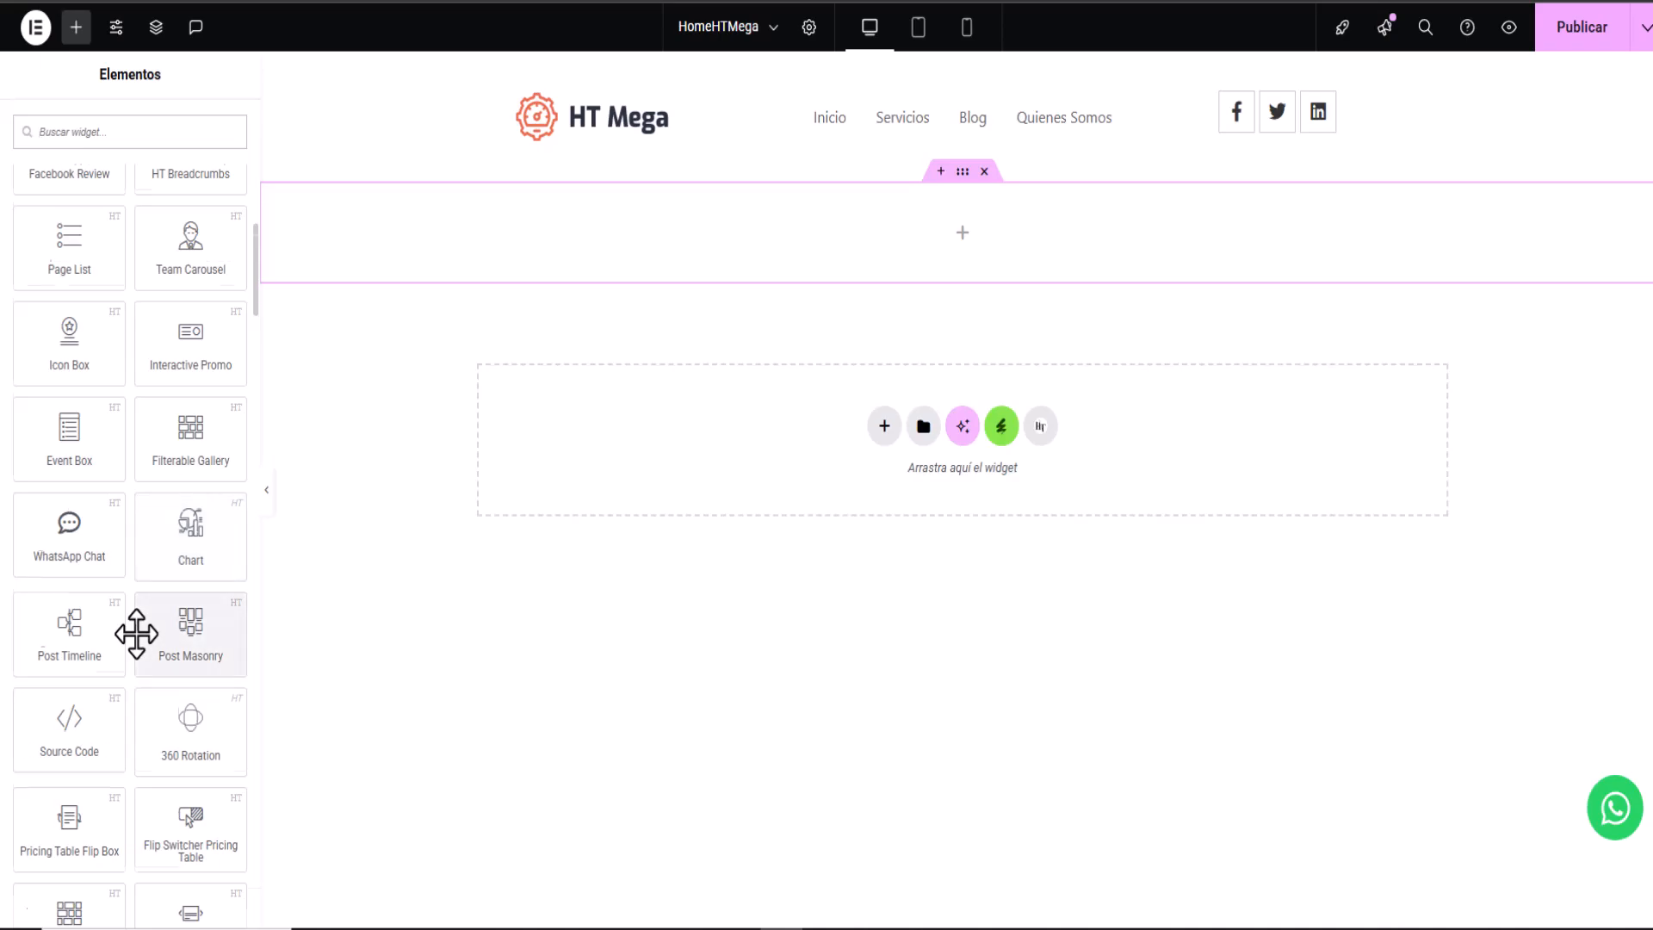
drag(194, 829, 955, 238)
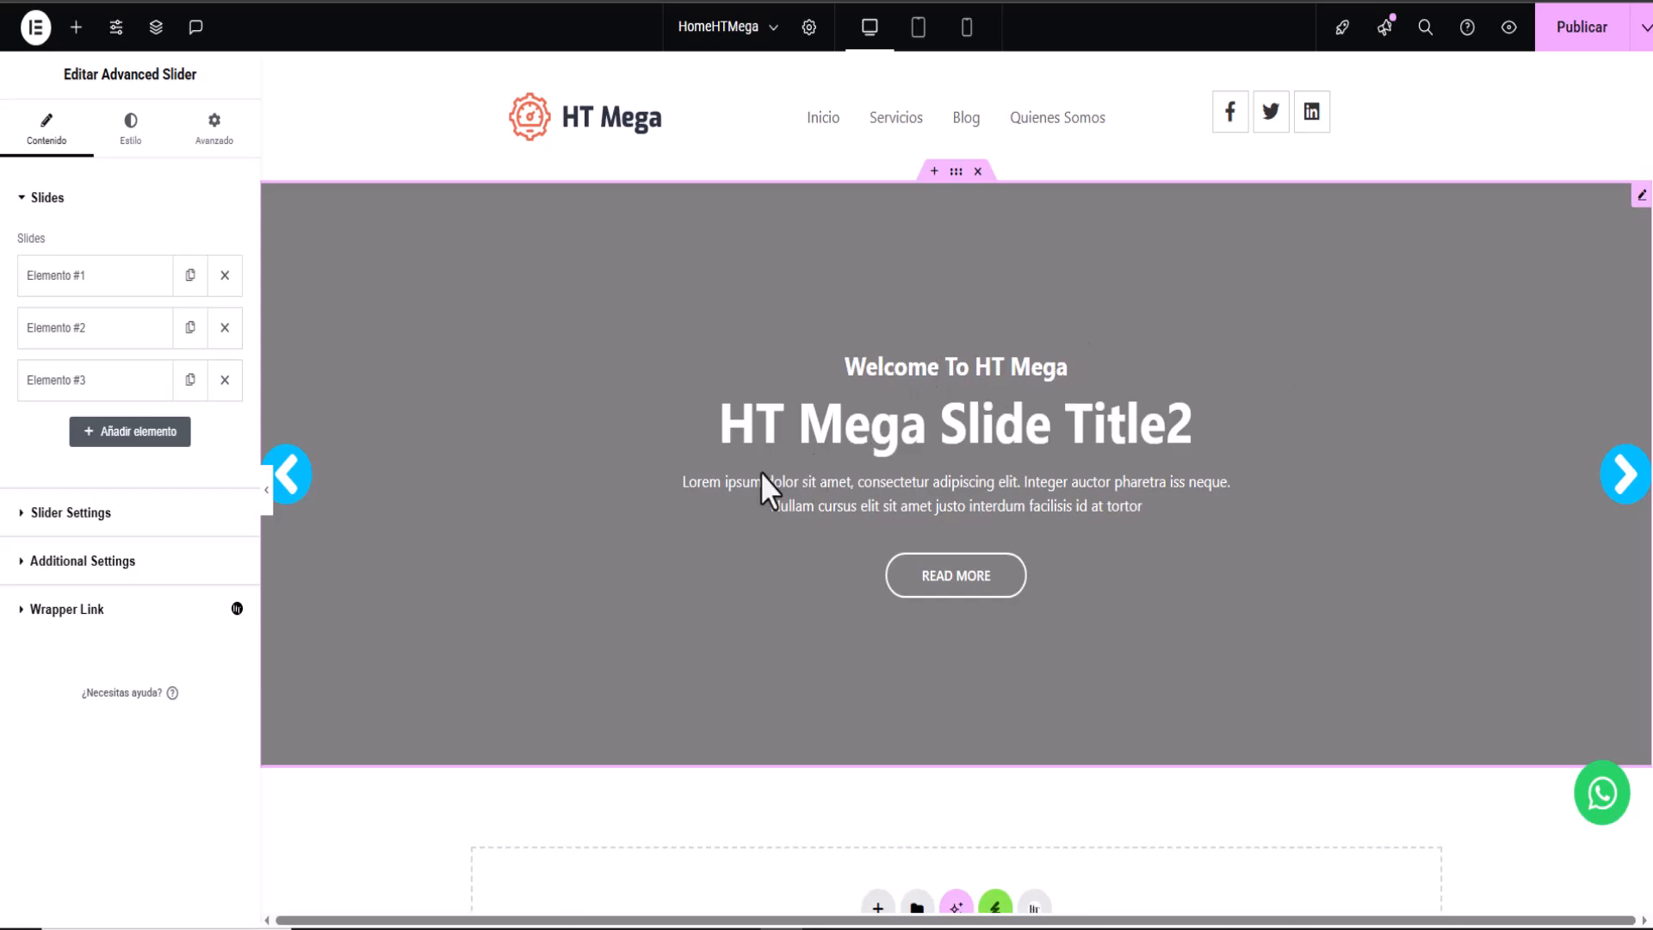
Step: Give the first slide a classic background with the image comunidaddeaprendizaje-1-1536x1024-1.jpg from the media library
click(108, 277)
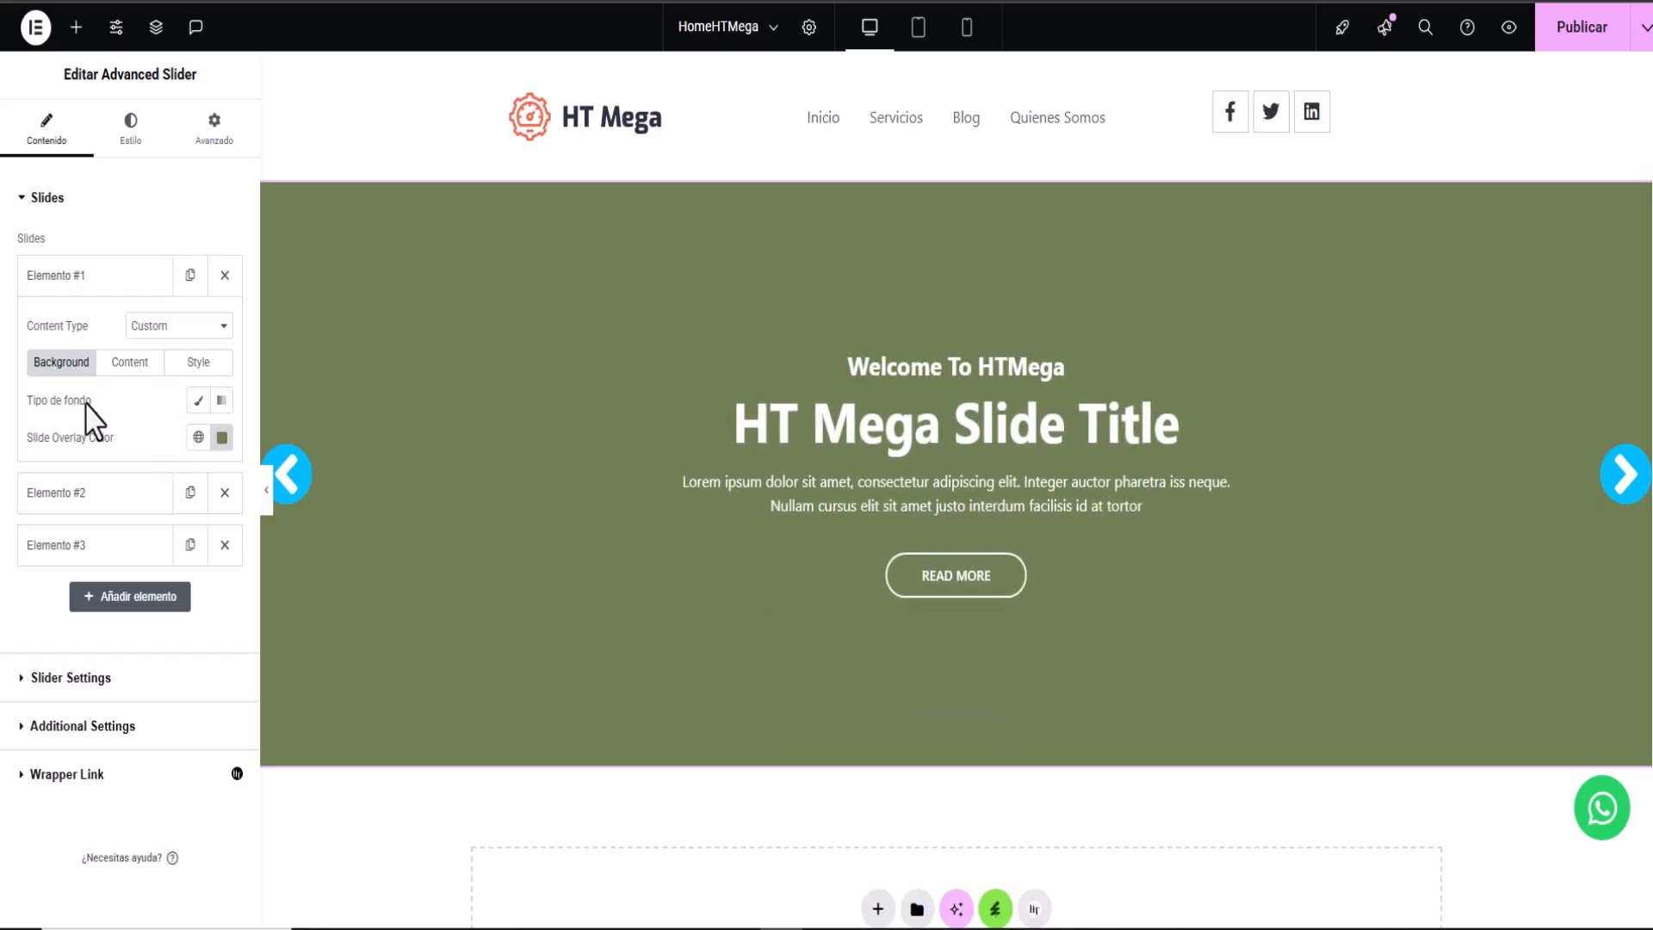
click(199, 402)
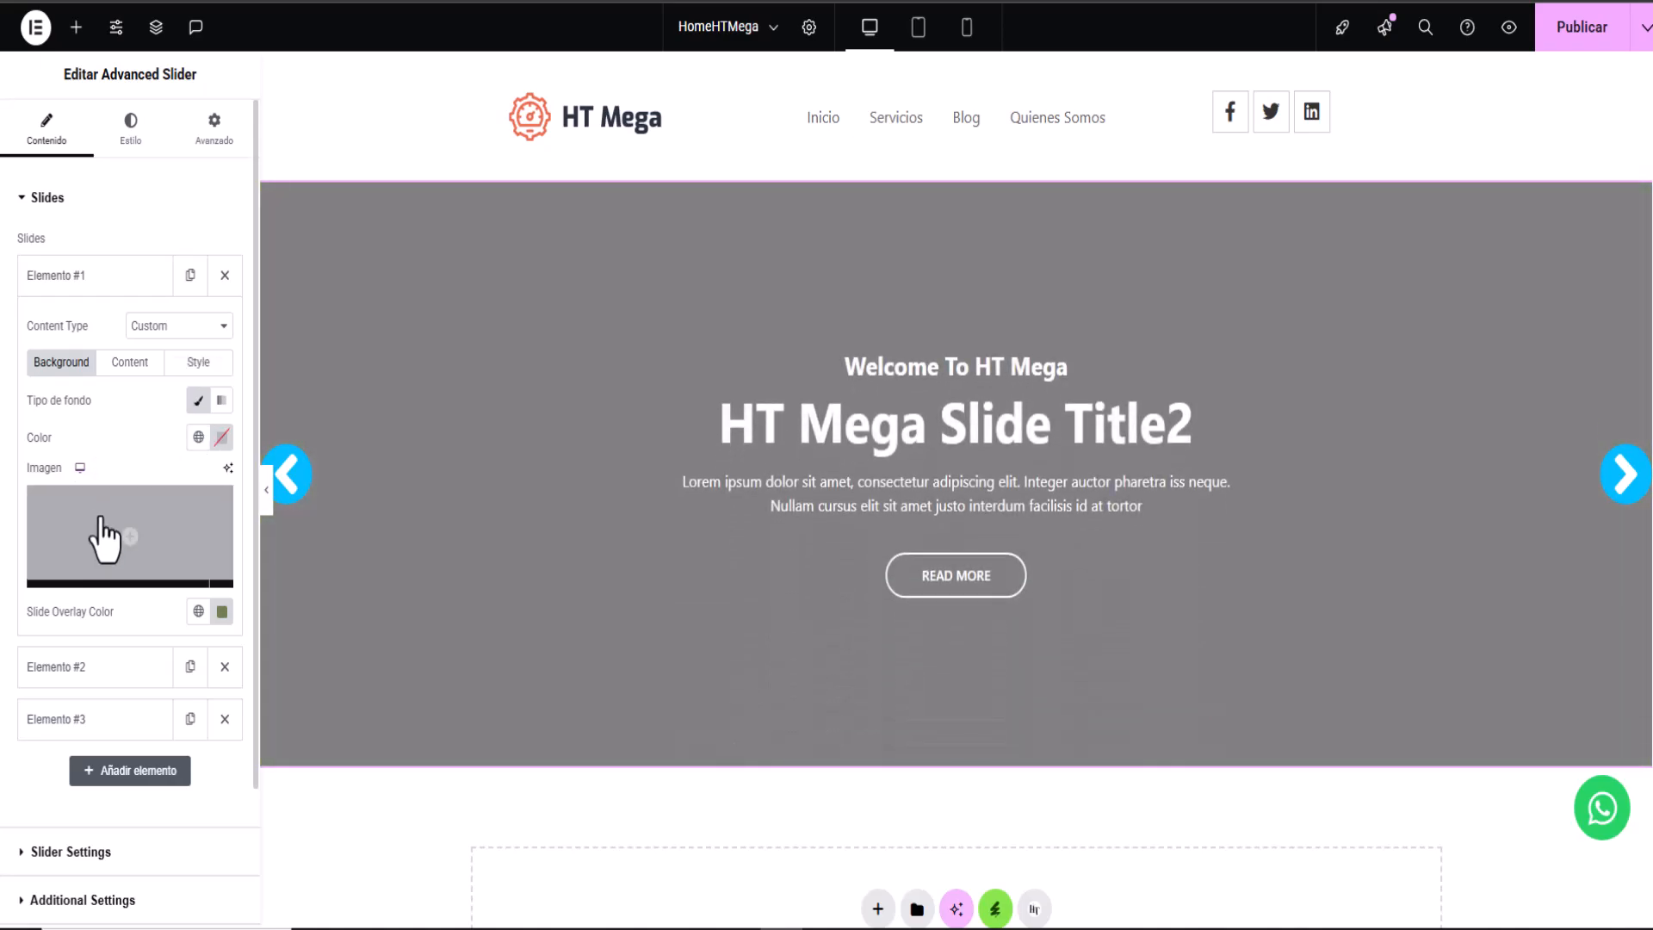
click(129, 537)
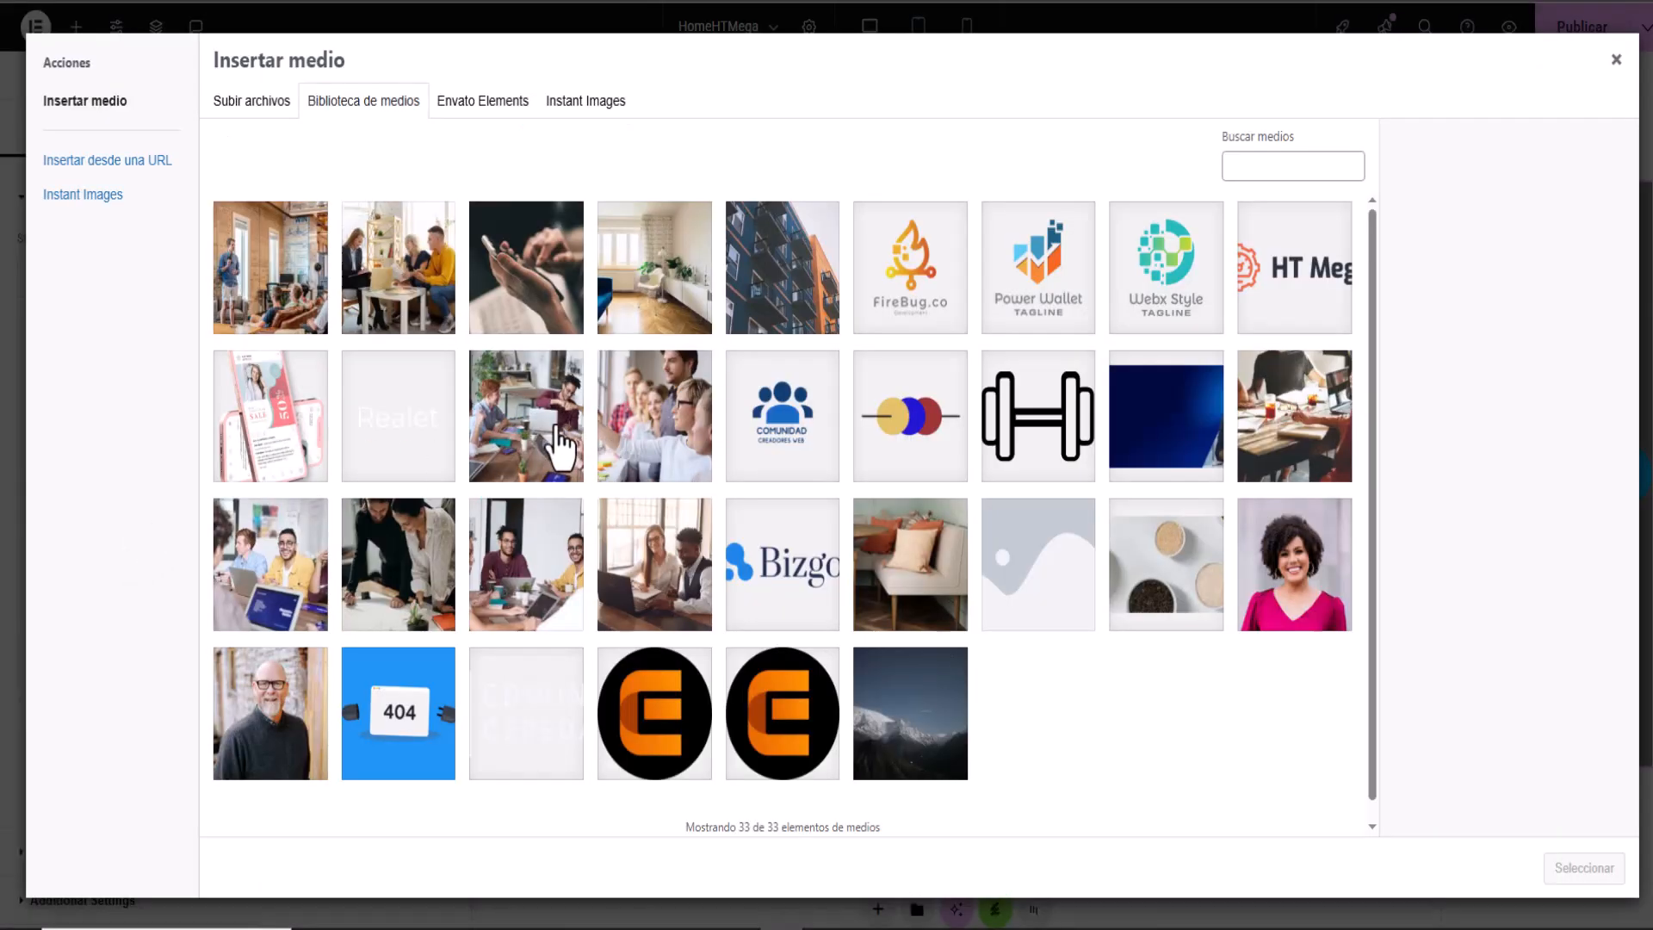
click(532, 435)
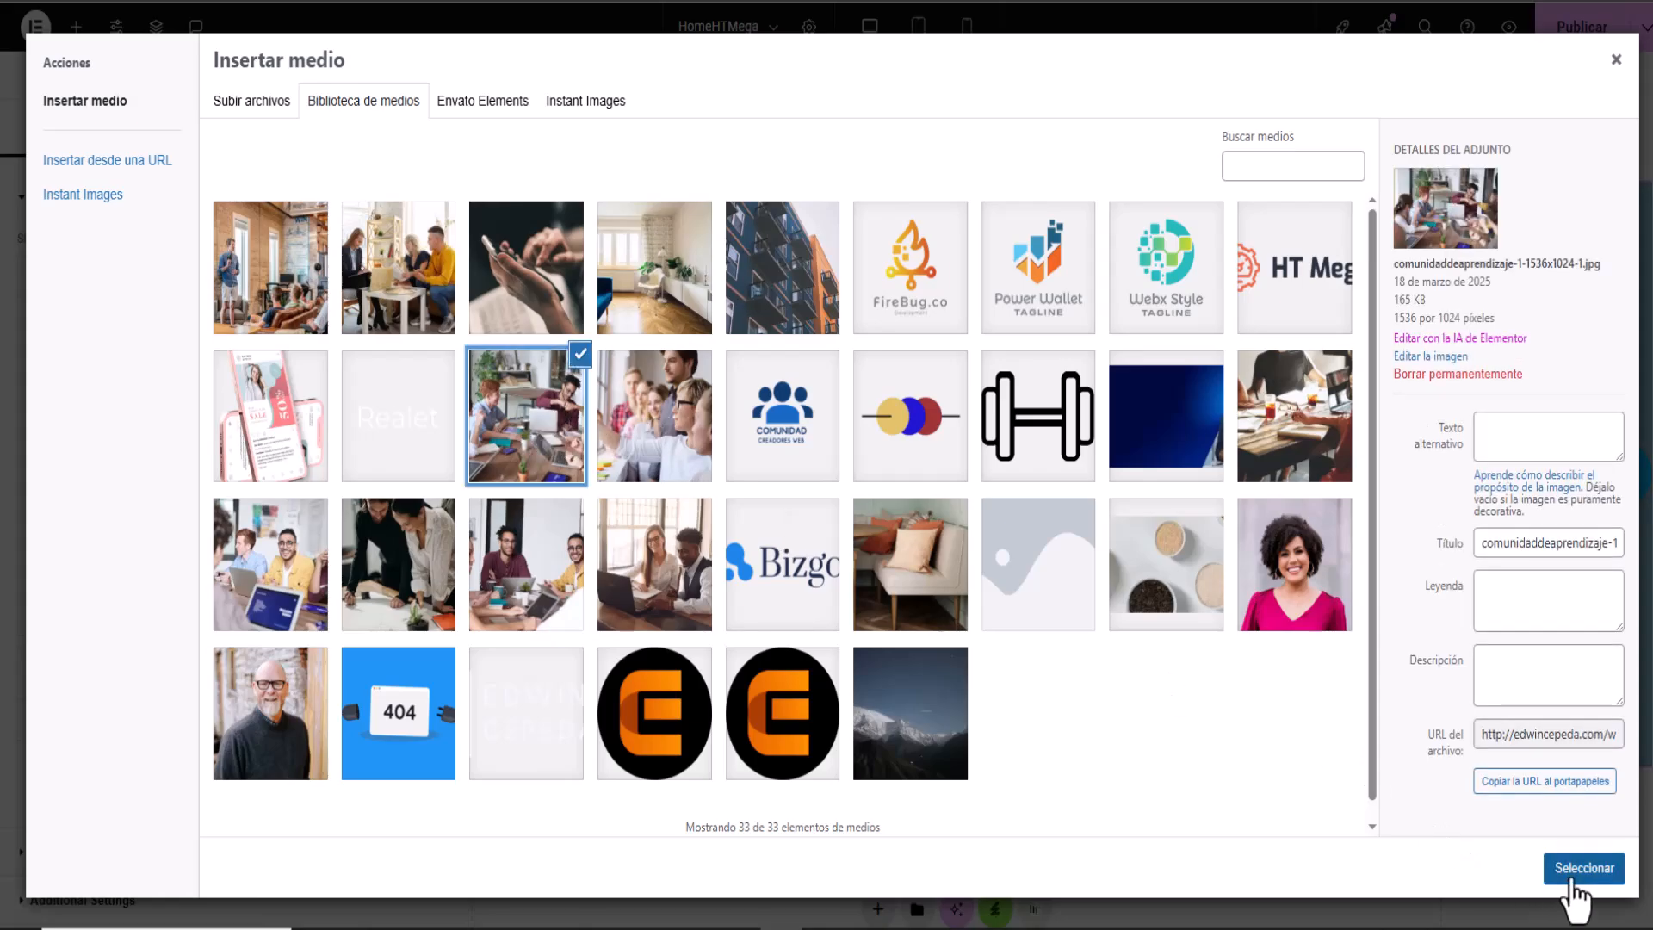
click(1575, 871)
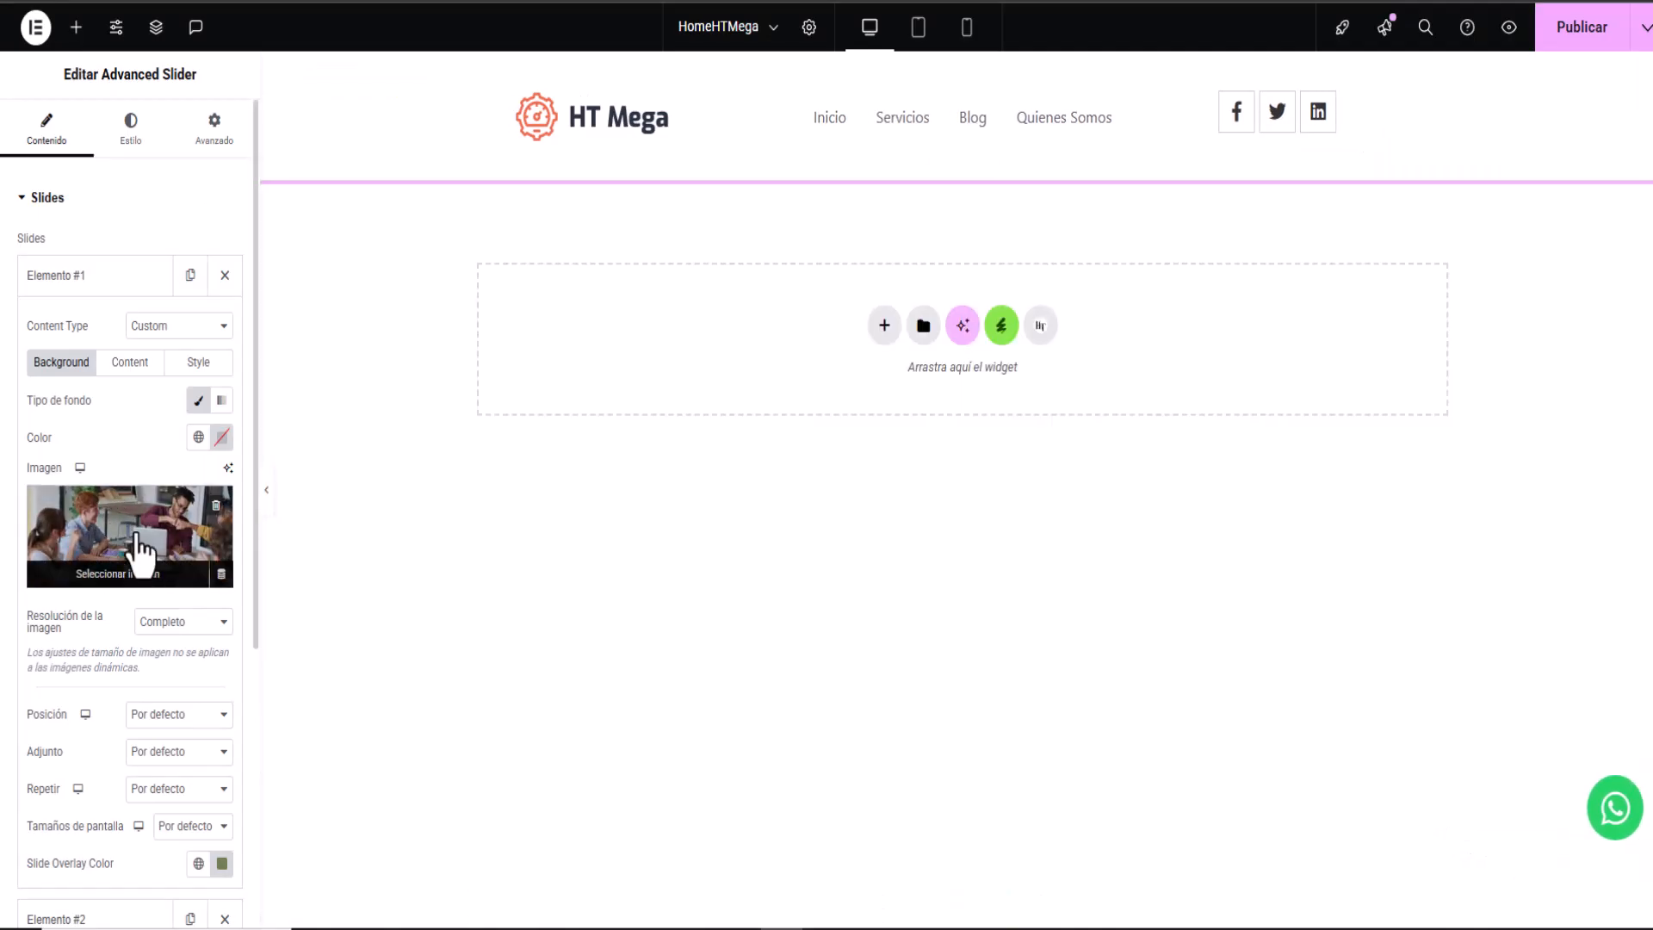
Step: Set the first slide's overlay colour to the semi-transparent blue #5376809E
scroll(206, 602, down, 1)
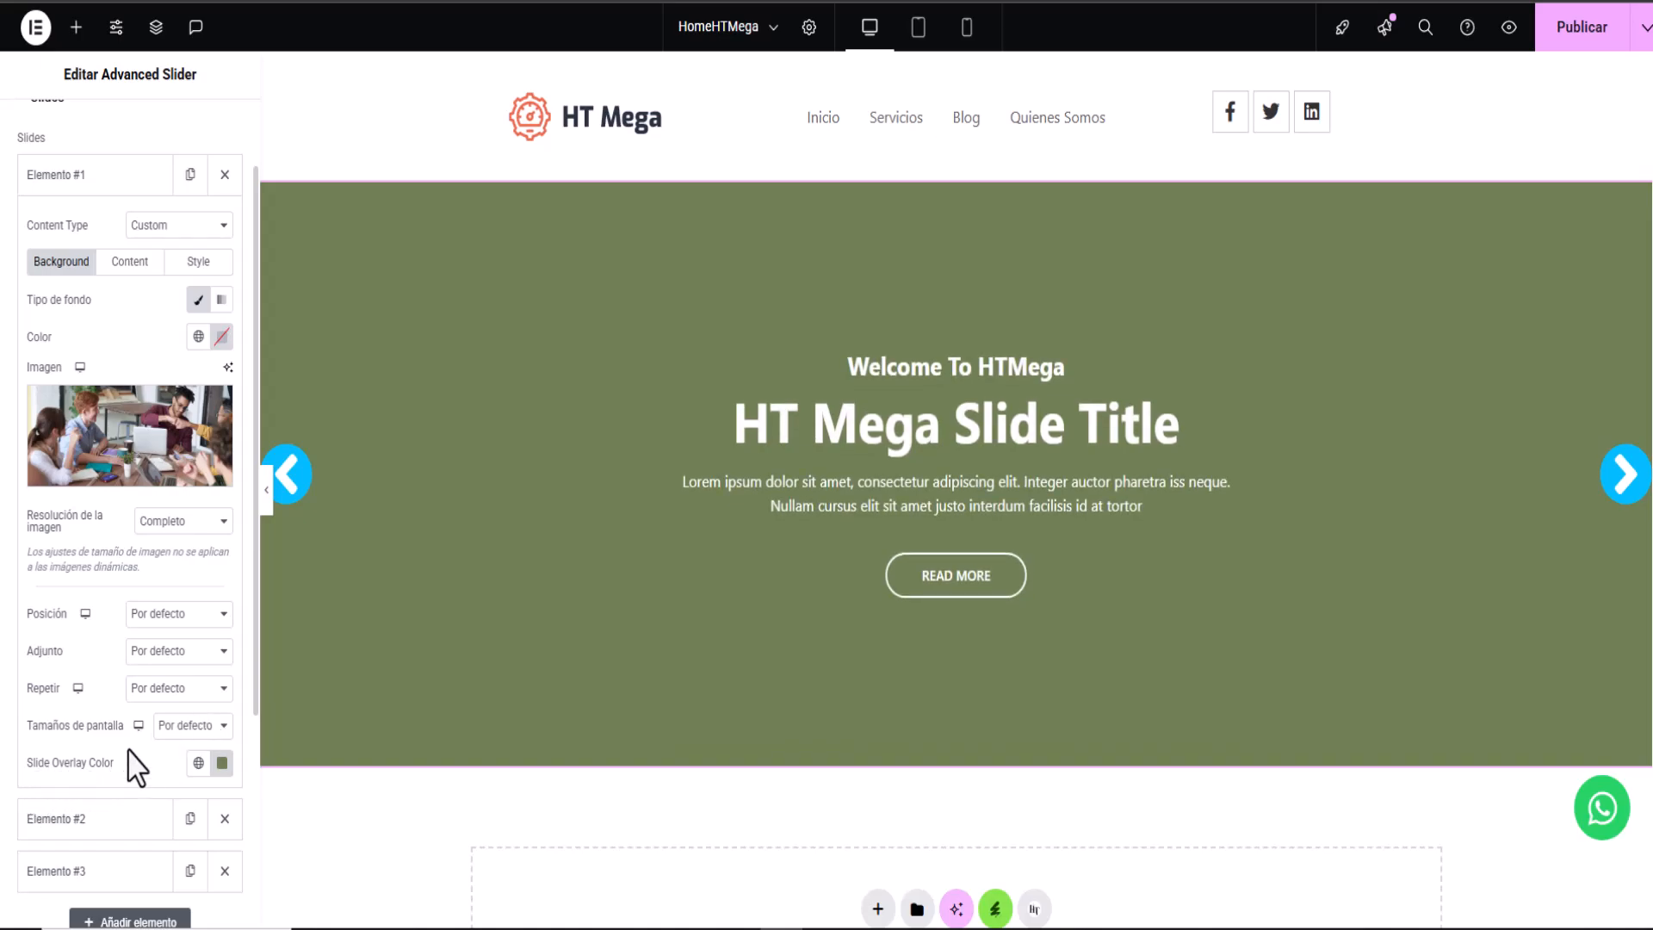
click(222, 763)
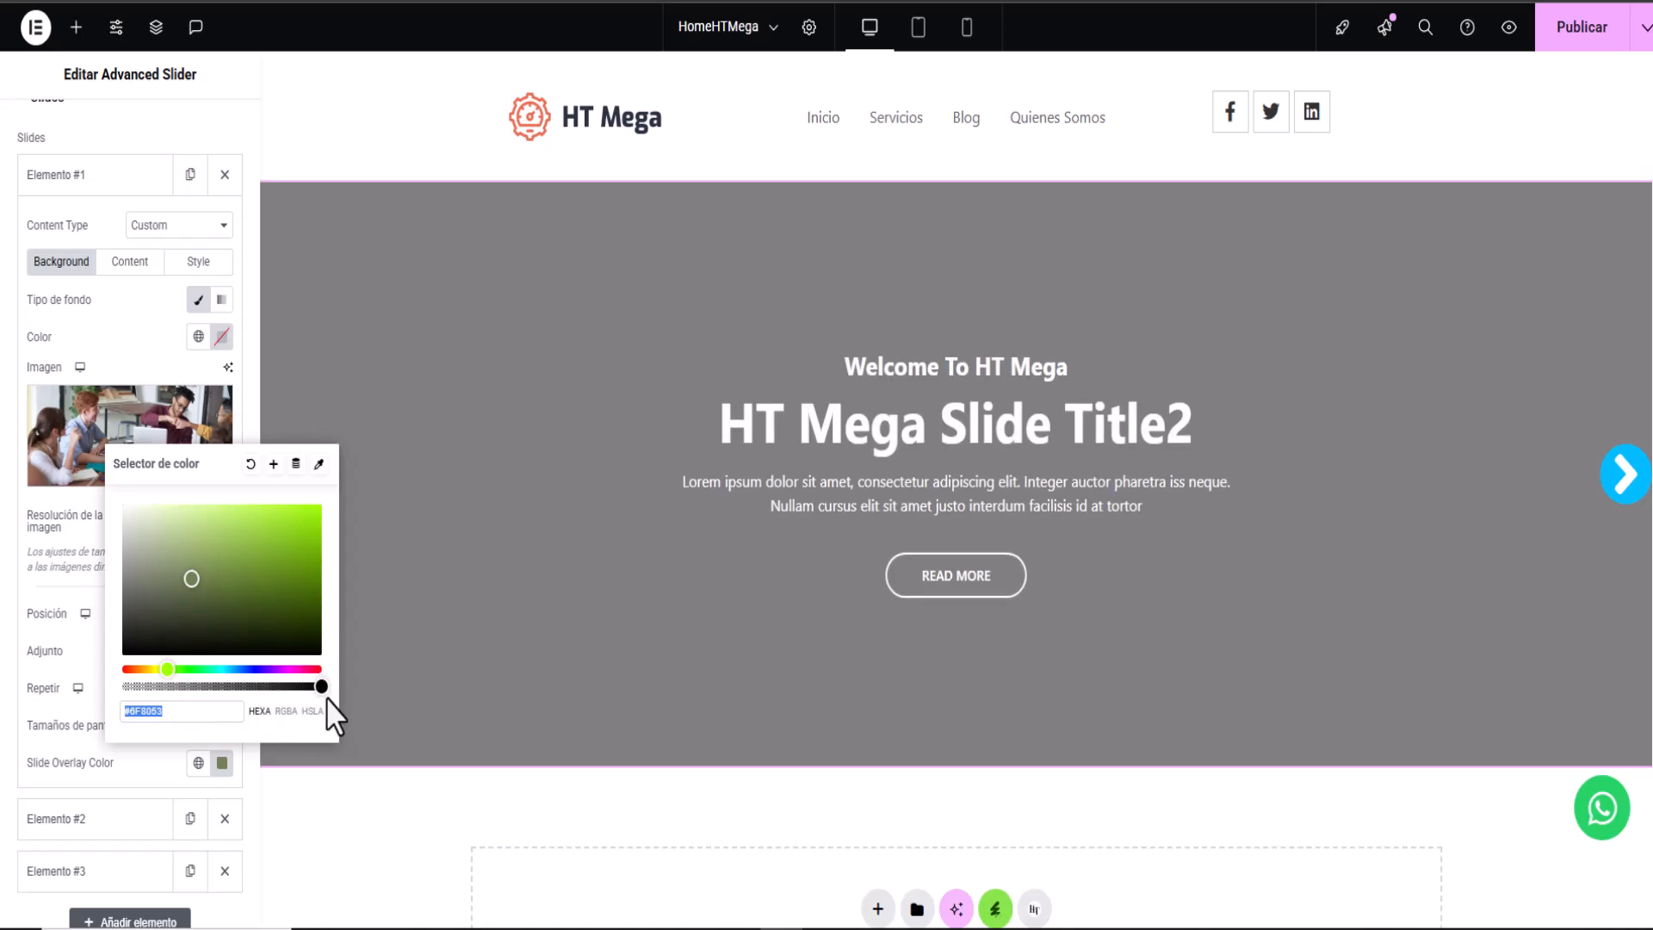
drag(318, 687, 229, 670)
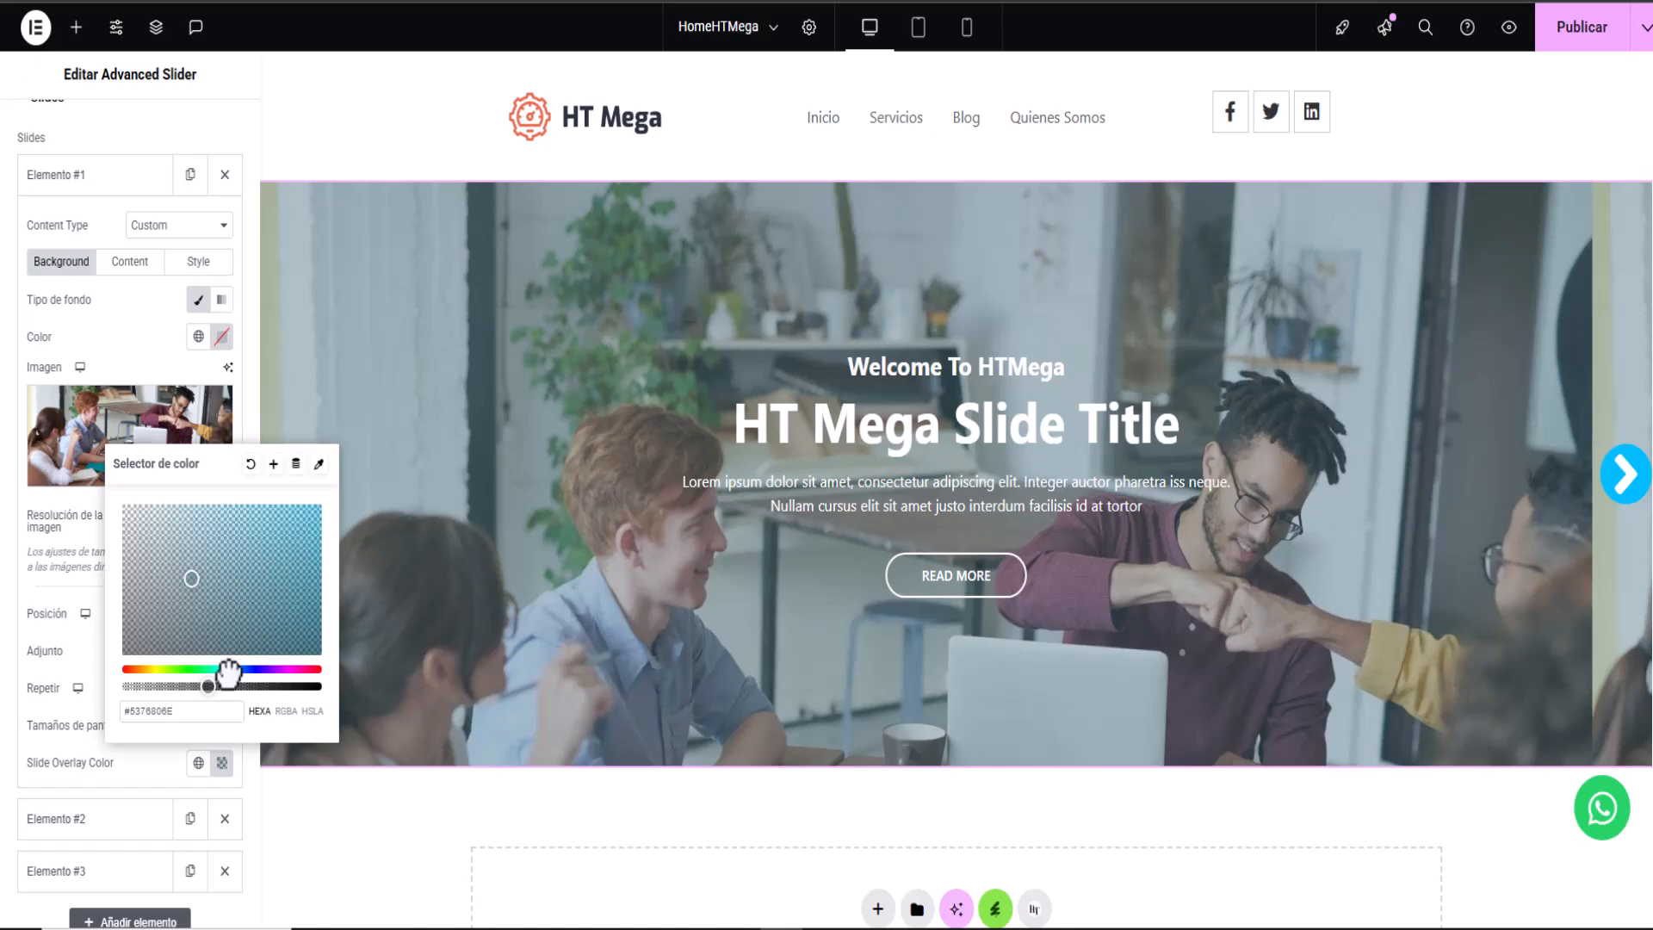
drag(208, 686, 243, 686)
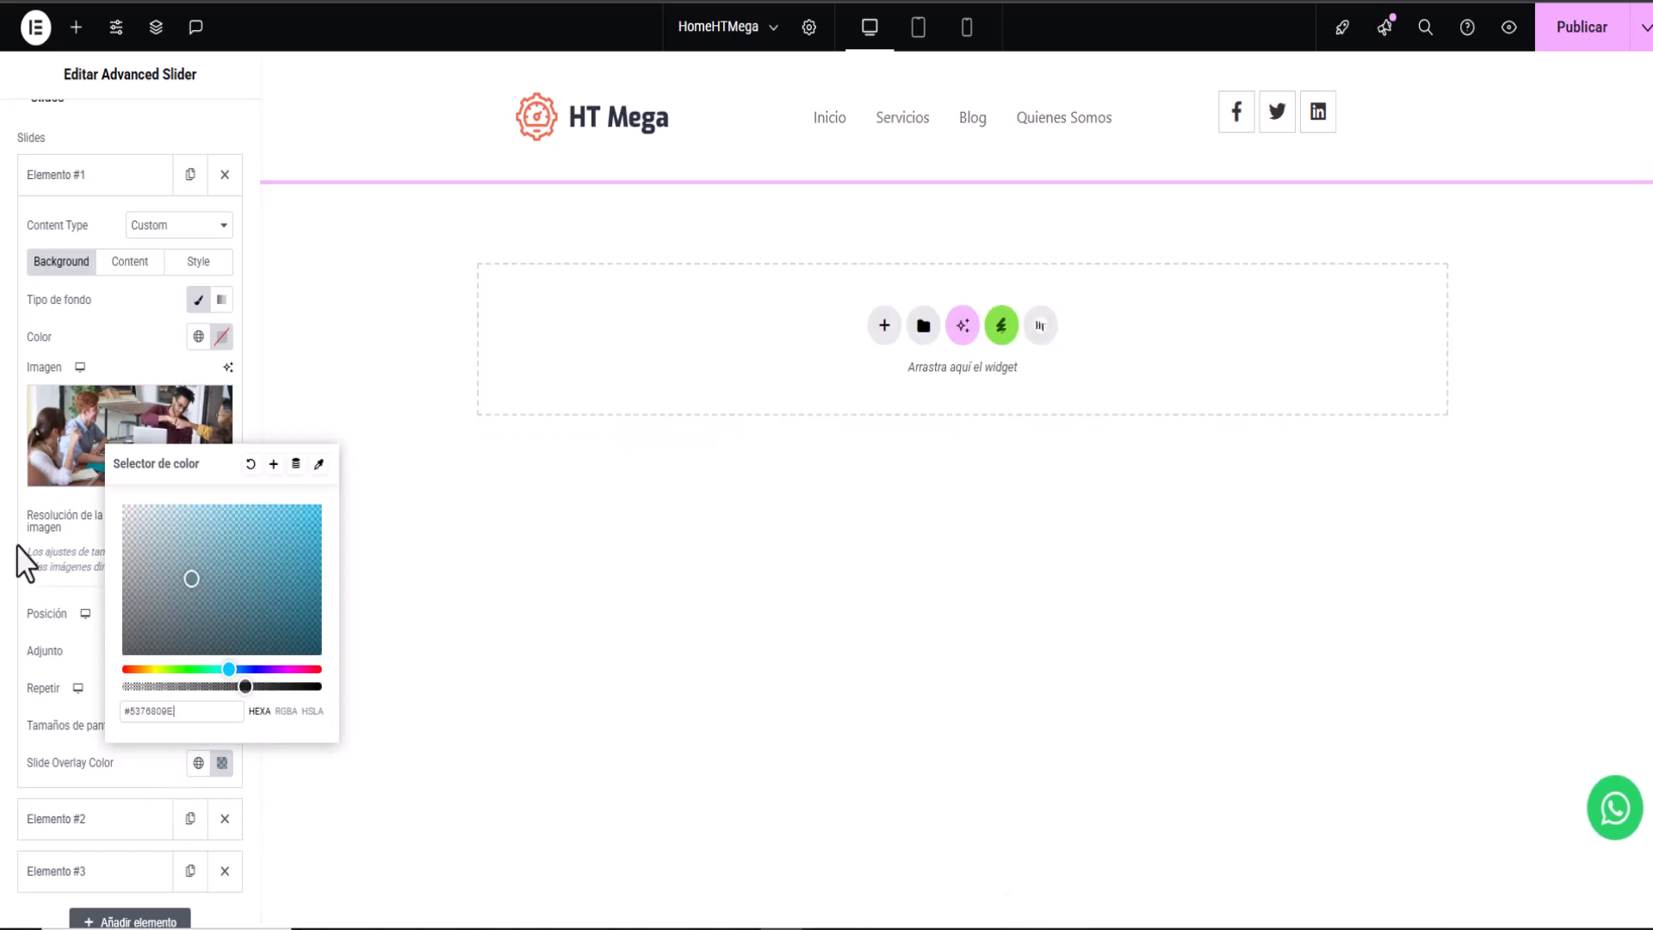
click(15, 557)
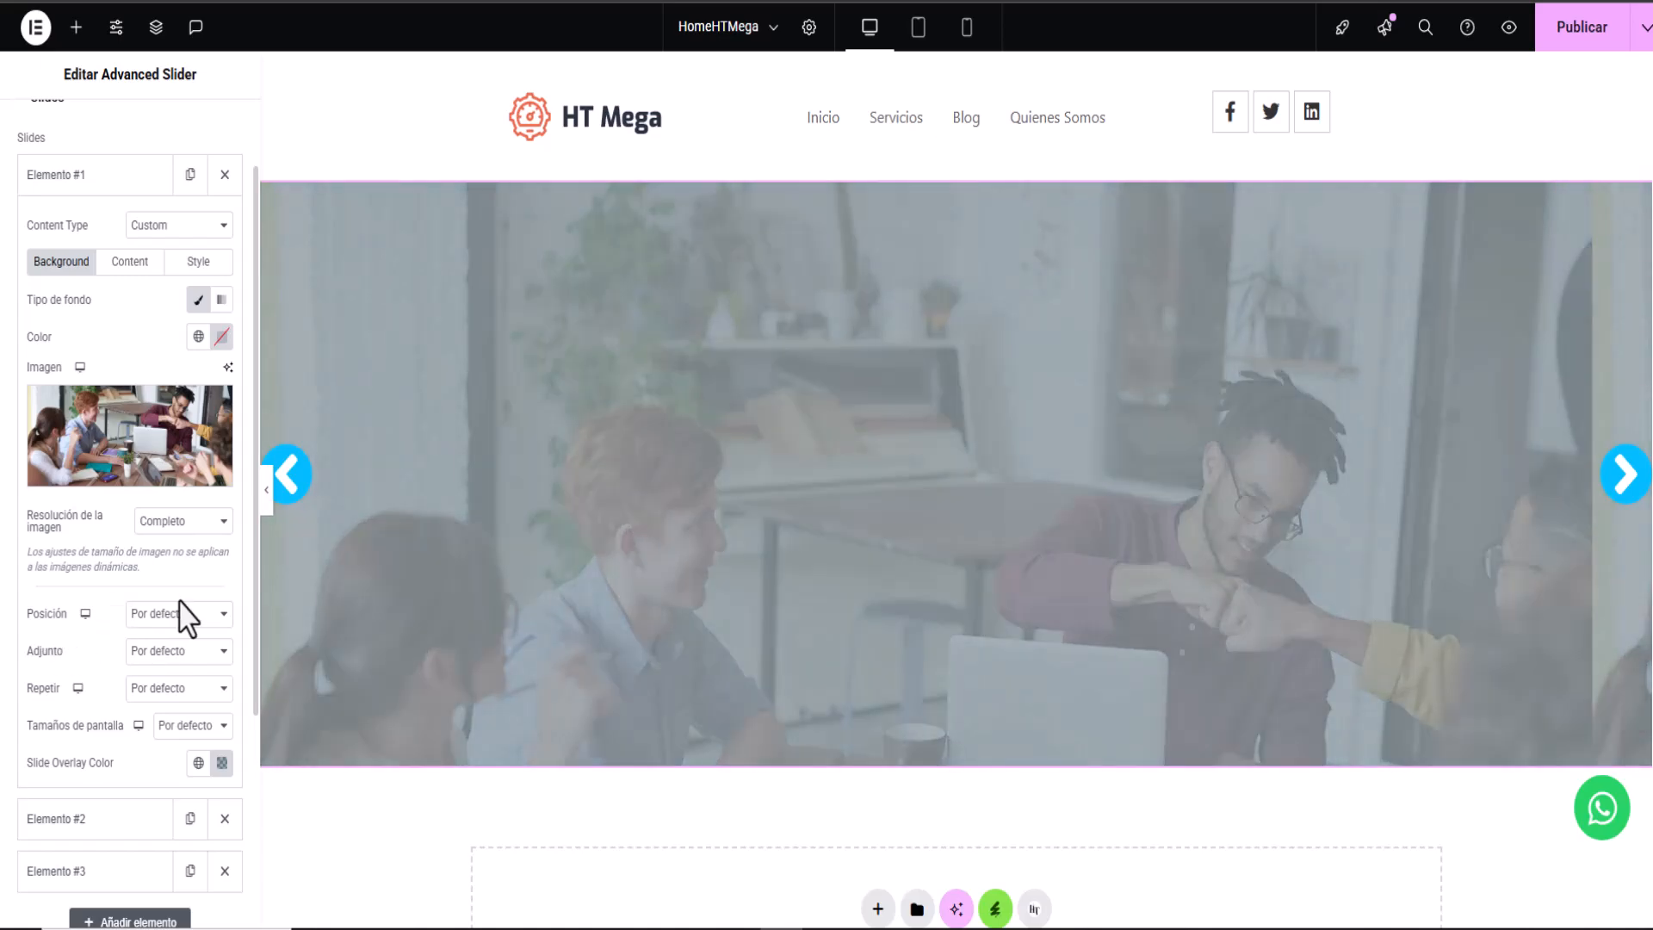
Step: Set the first slide's background image to position Centro centro, No repetir and display size Cubrir
click(176, 615)
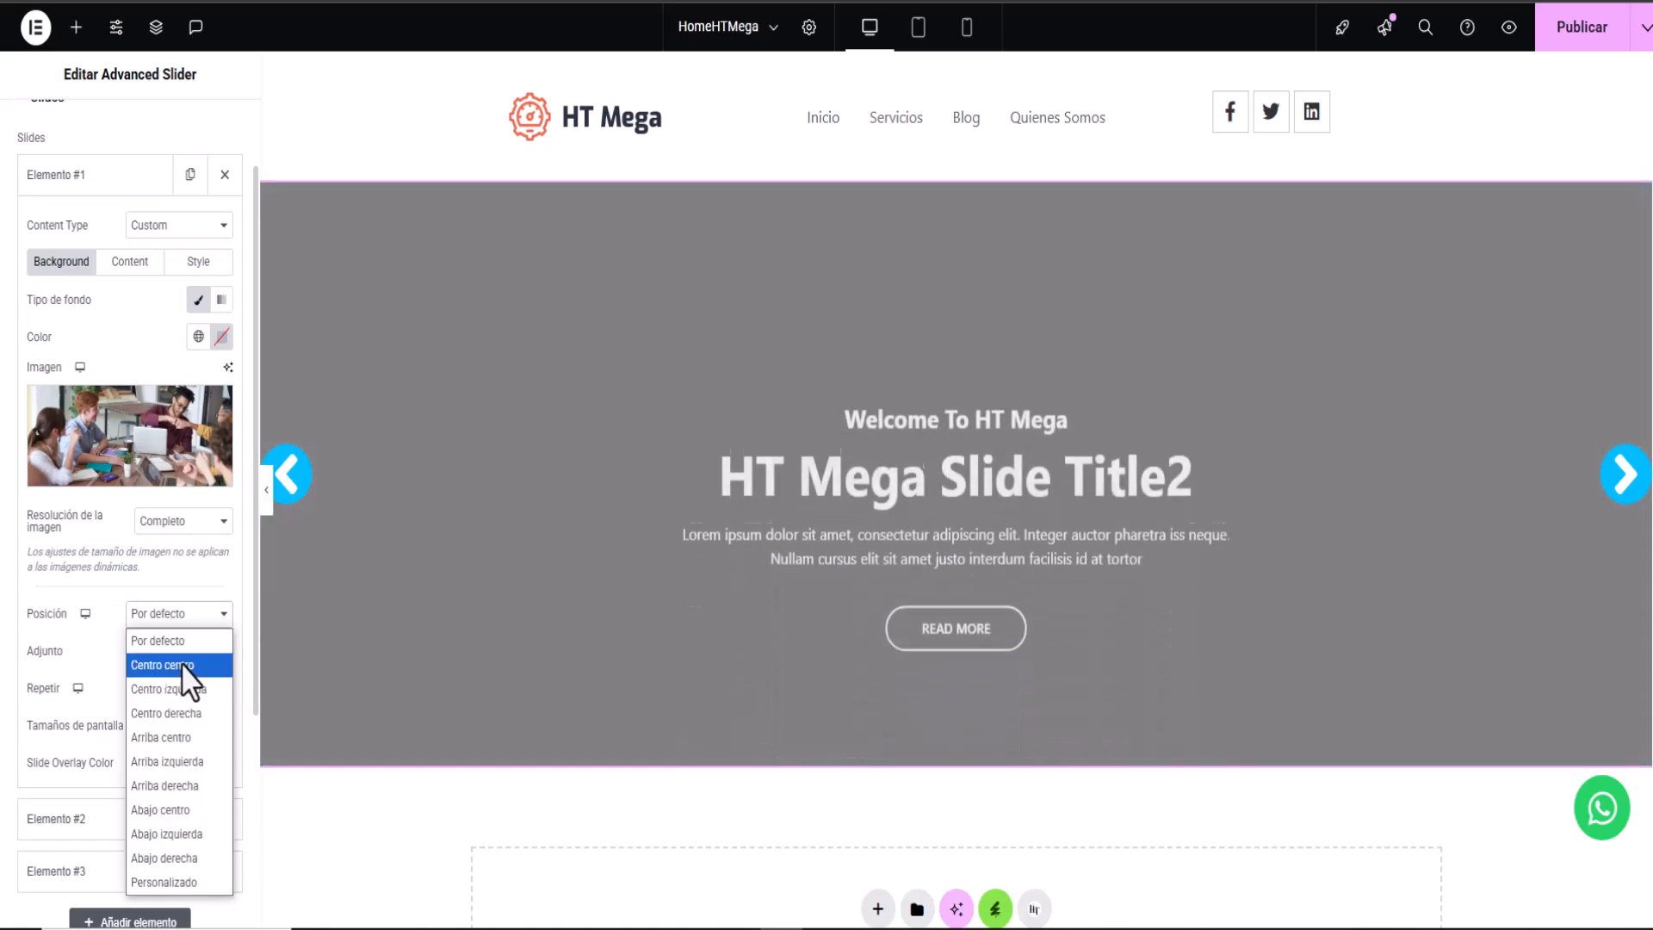
click(164, 665)
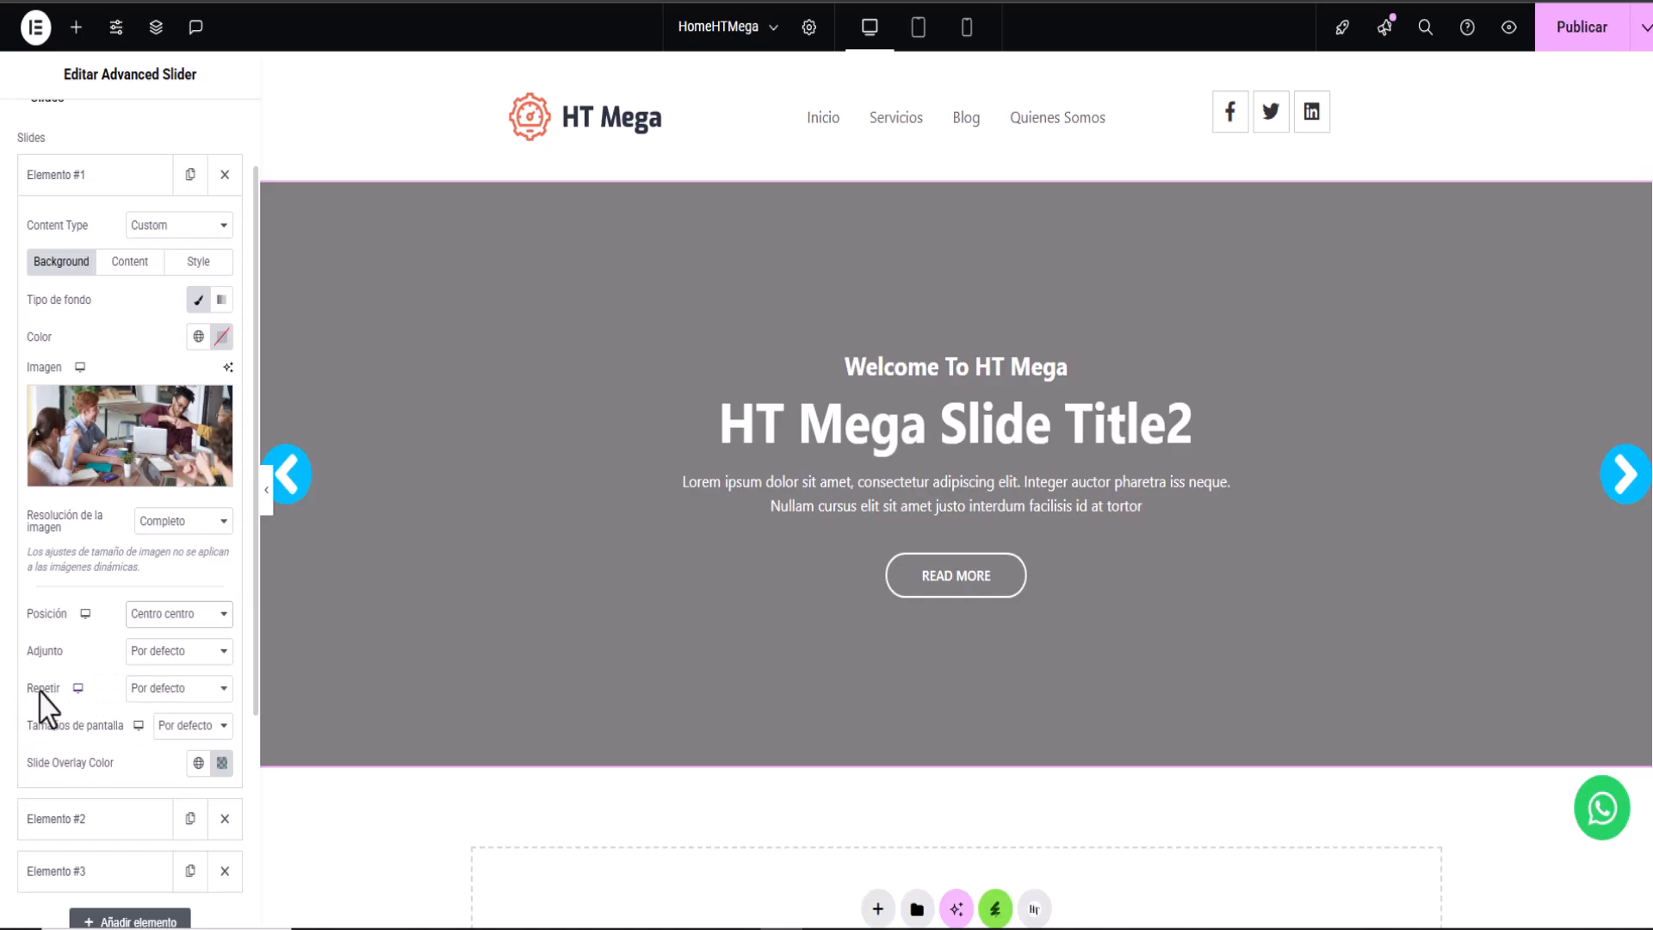
click(183, 693)
click(172, 738)
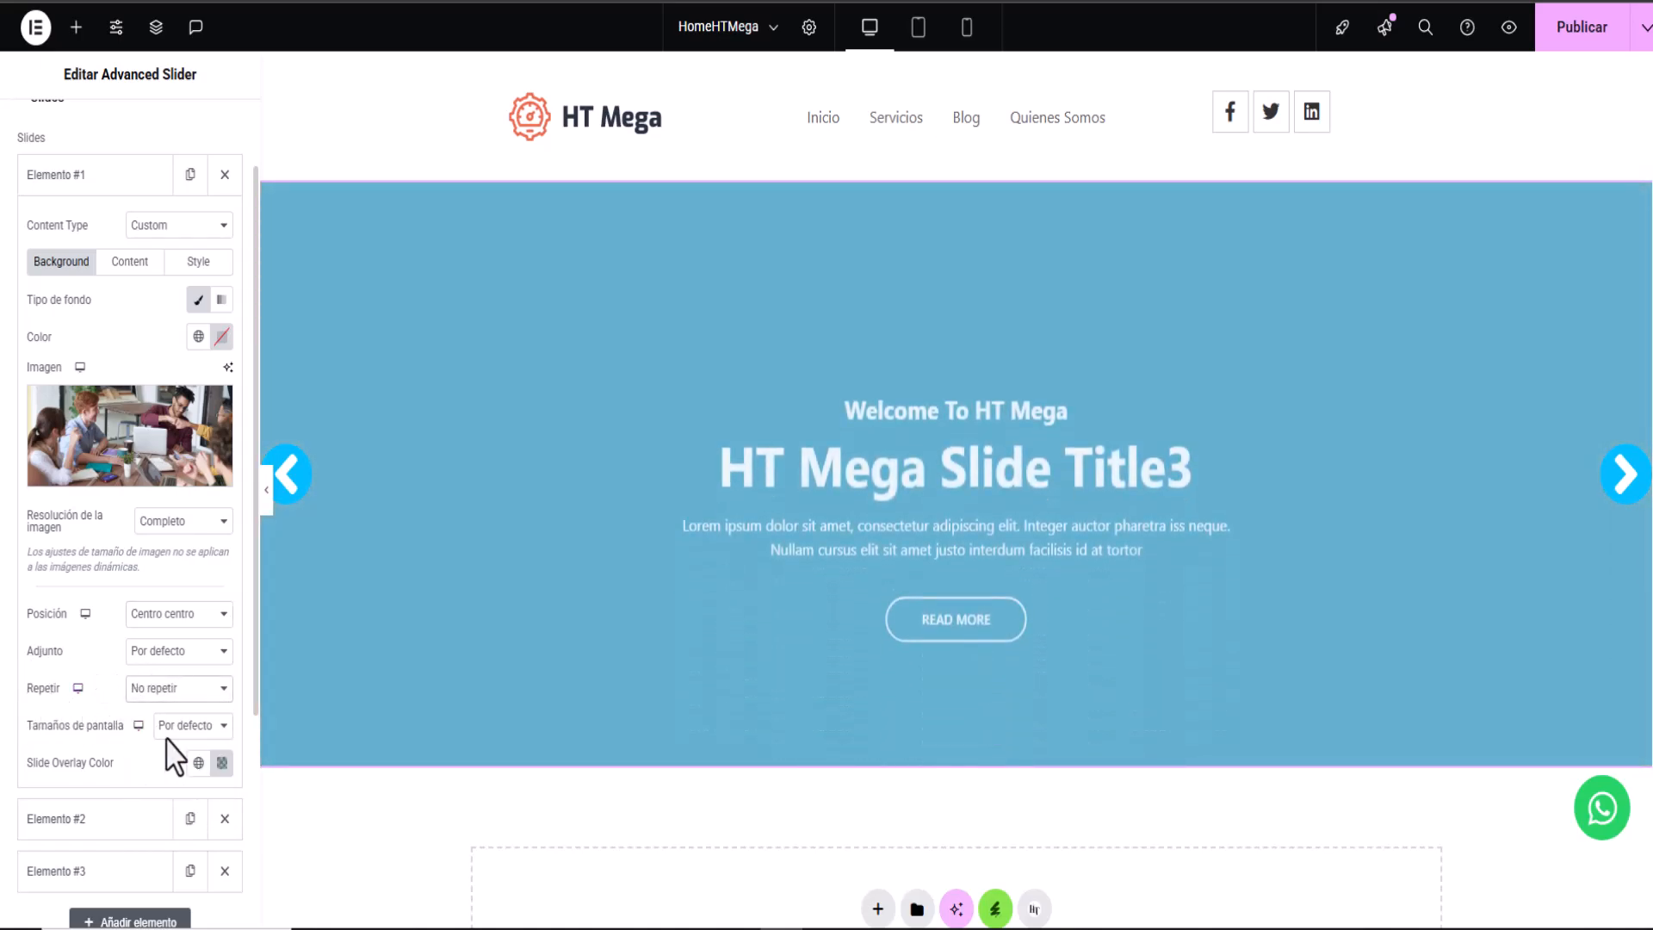
click(184, 727)
click(193, 792)
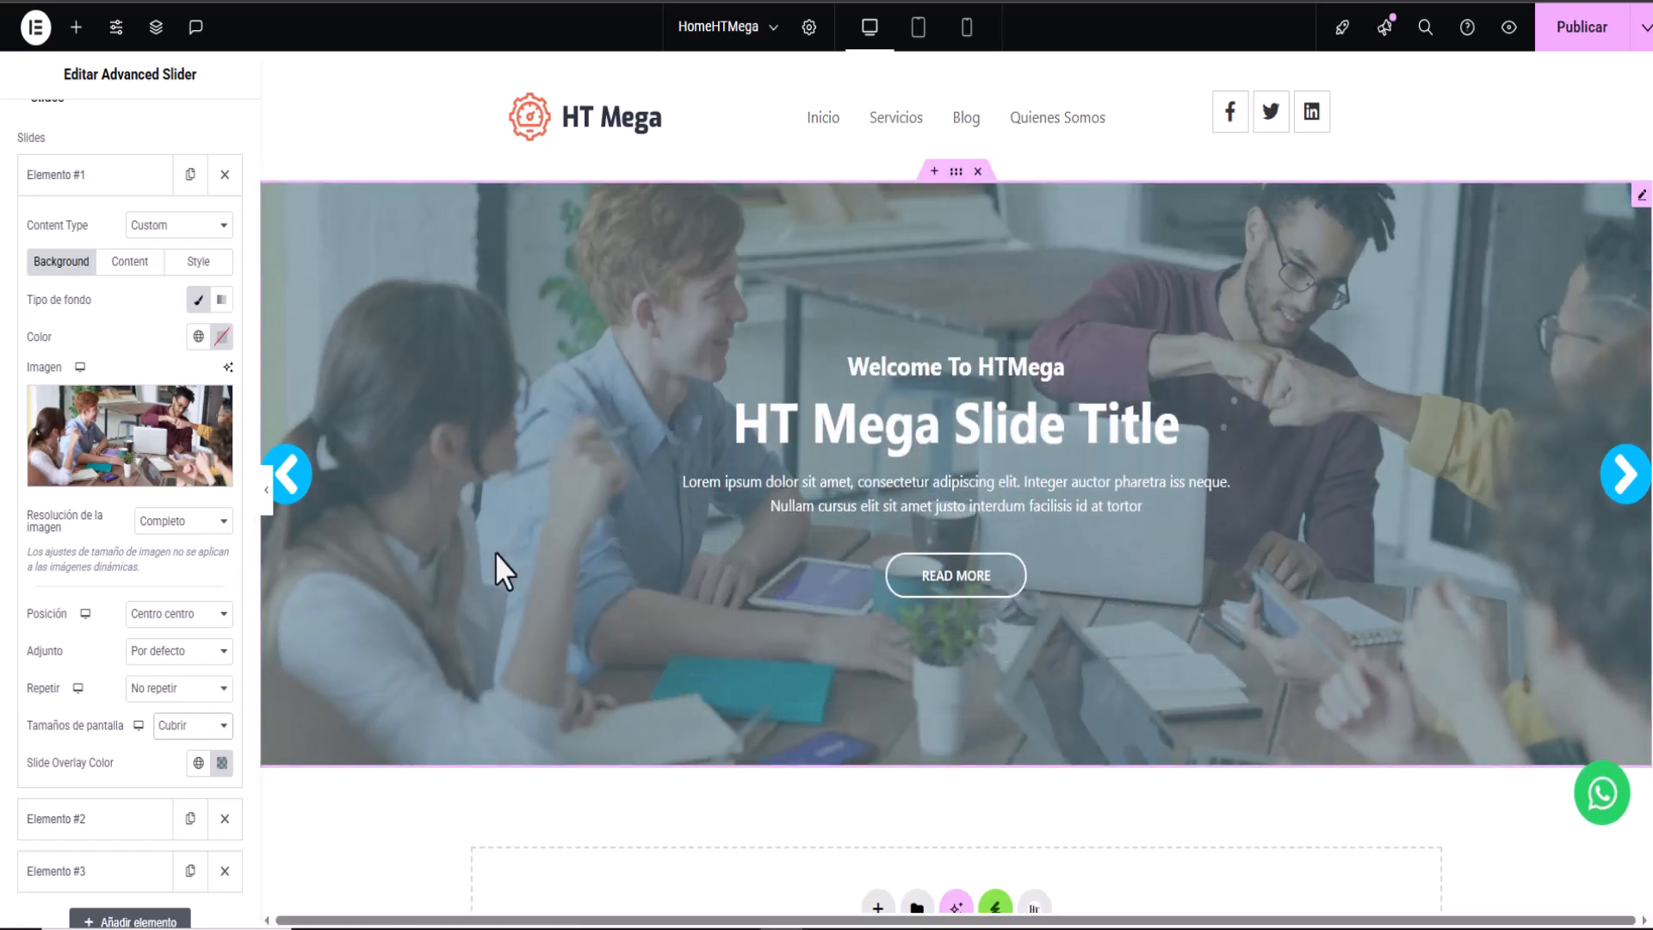
Step: Give the second slide a classic background with the image 2560.1440bg2.jpg from the media library
click(90, 180)
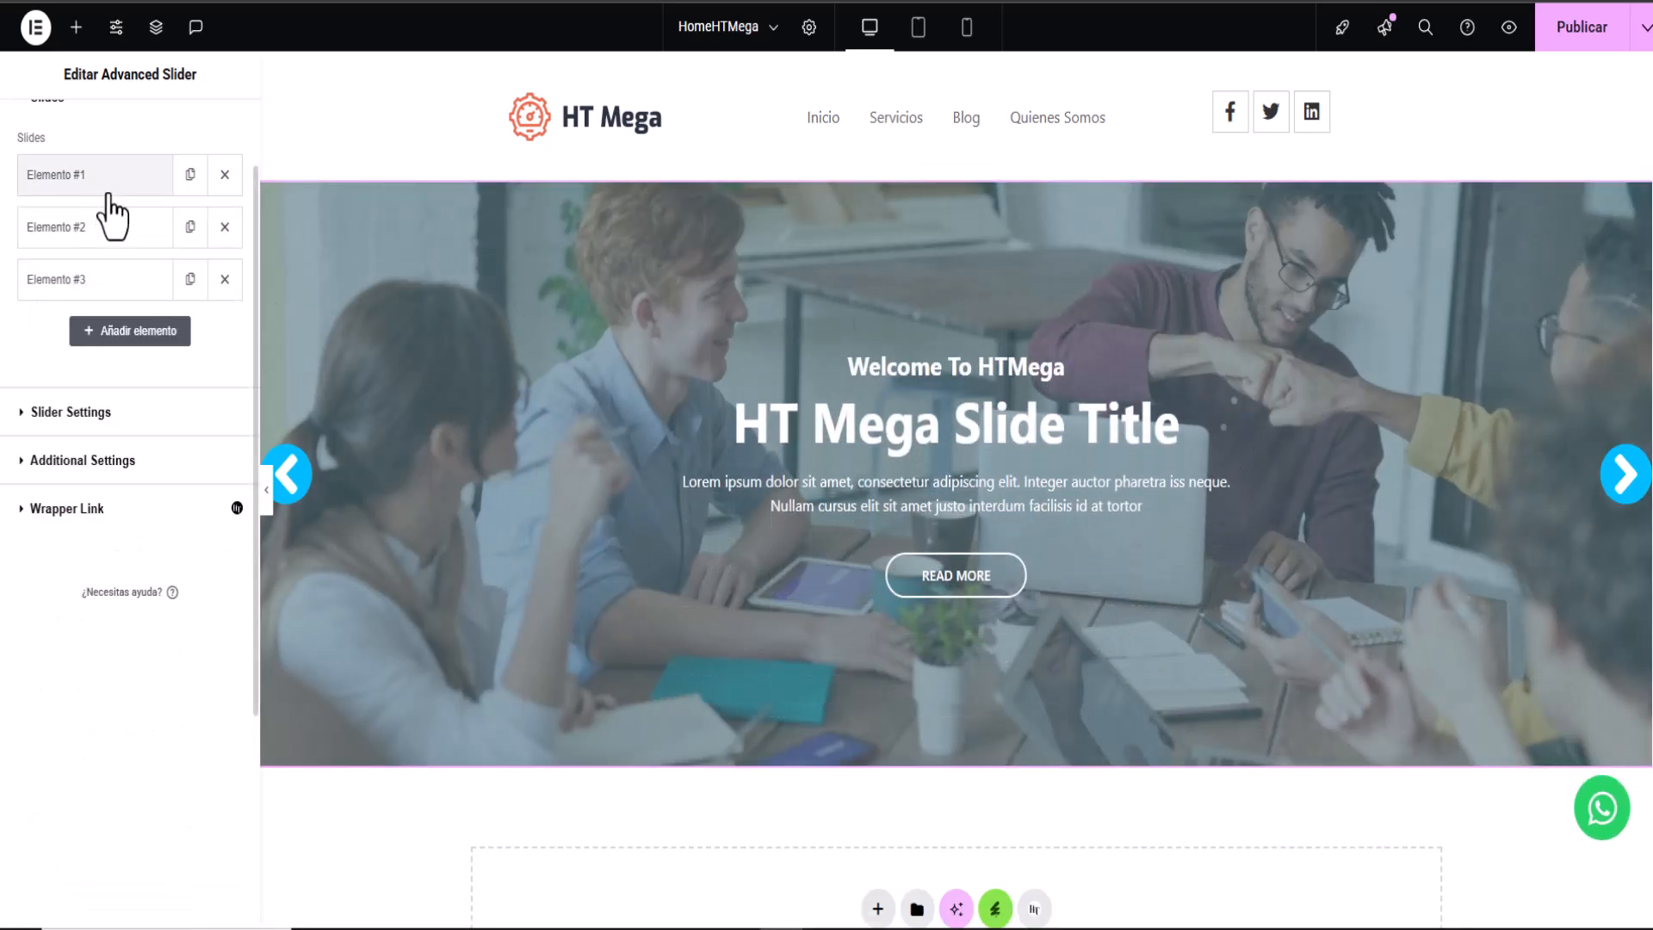
click(101, 243)
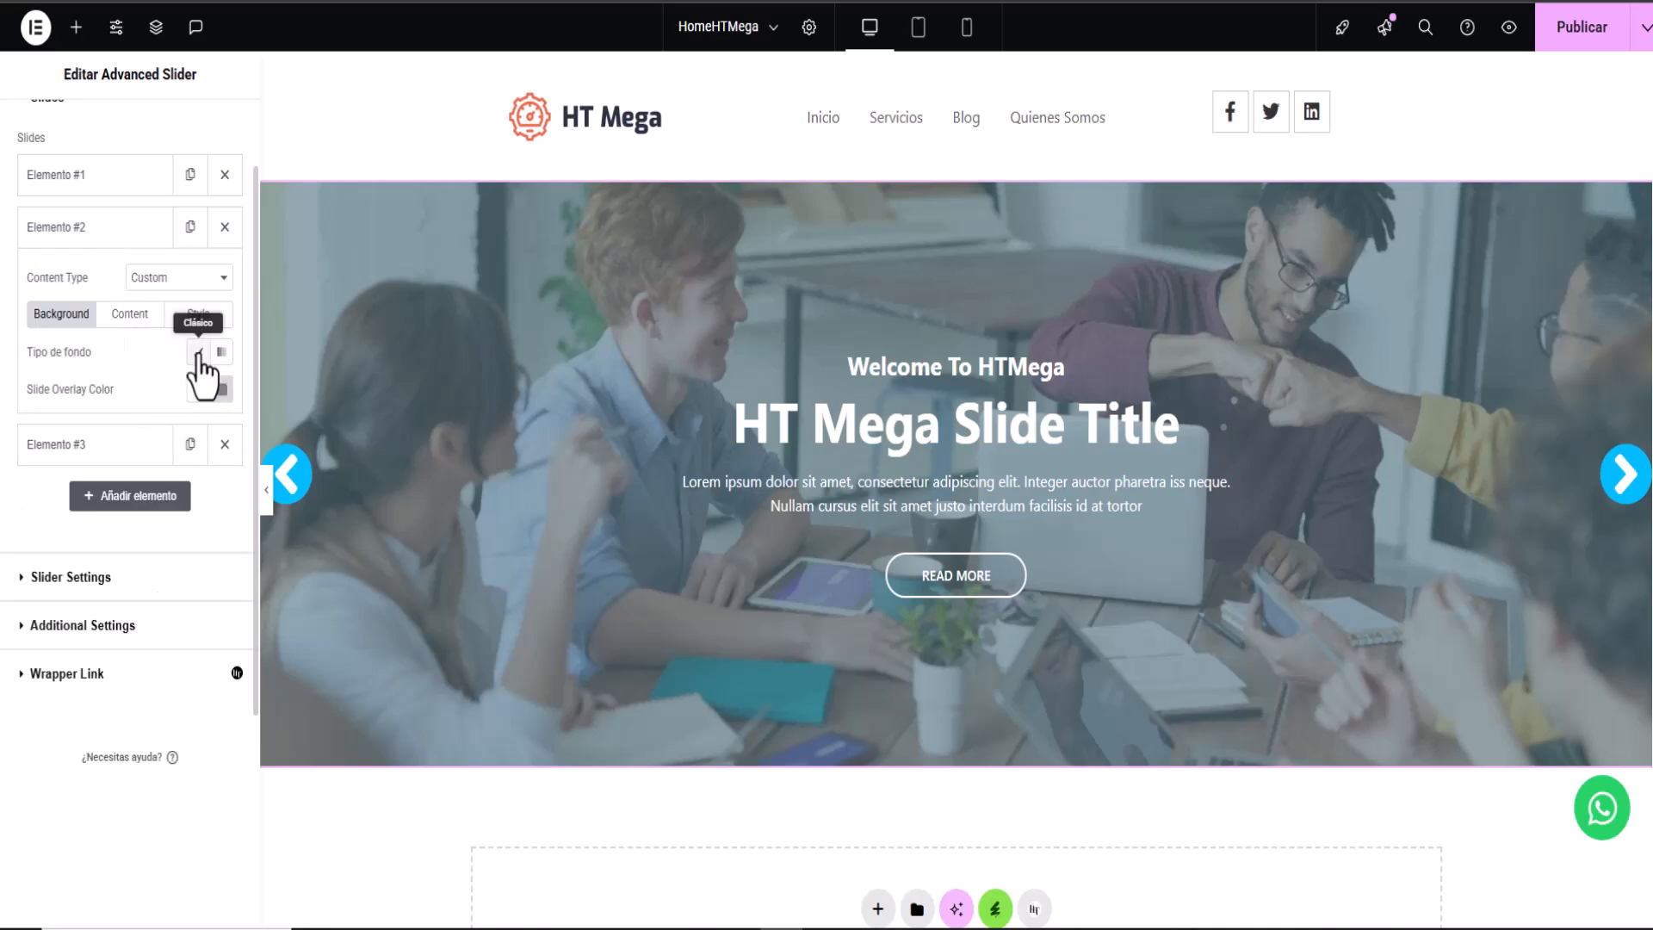
scroll(203, 370, up, 2)
click(129, 601)
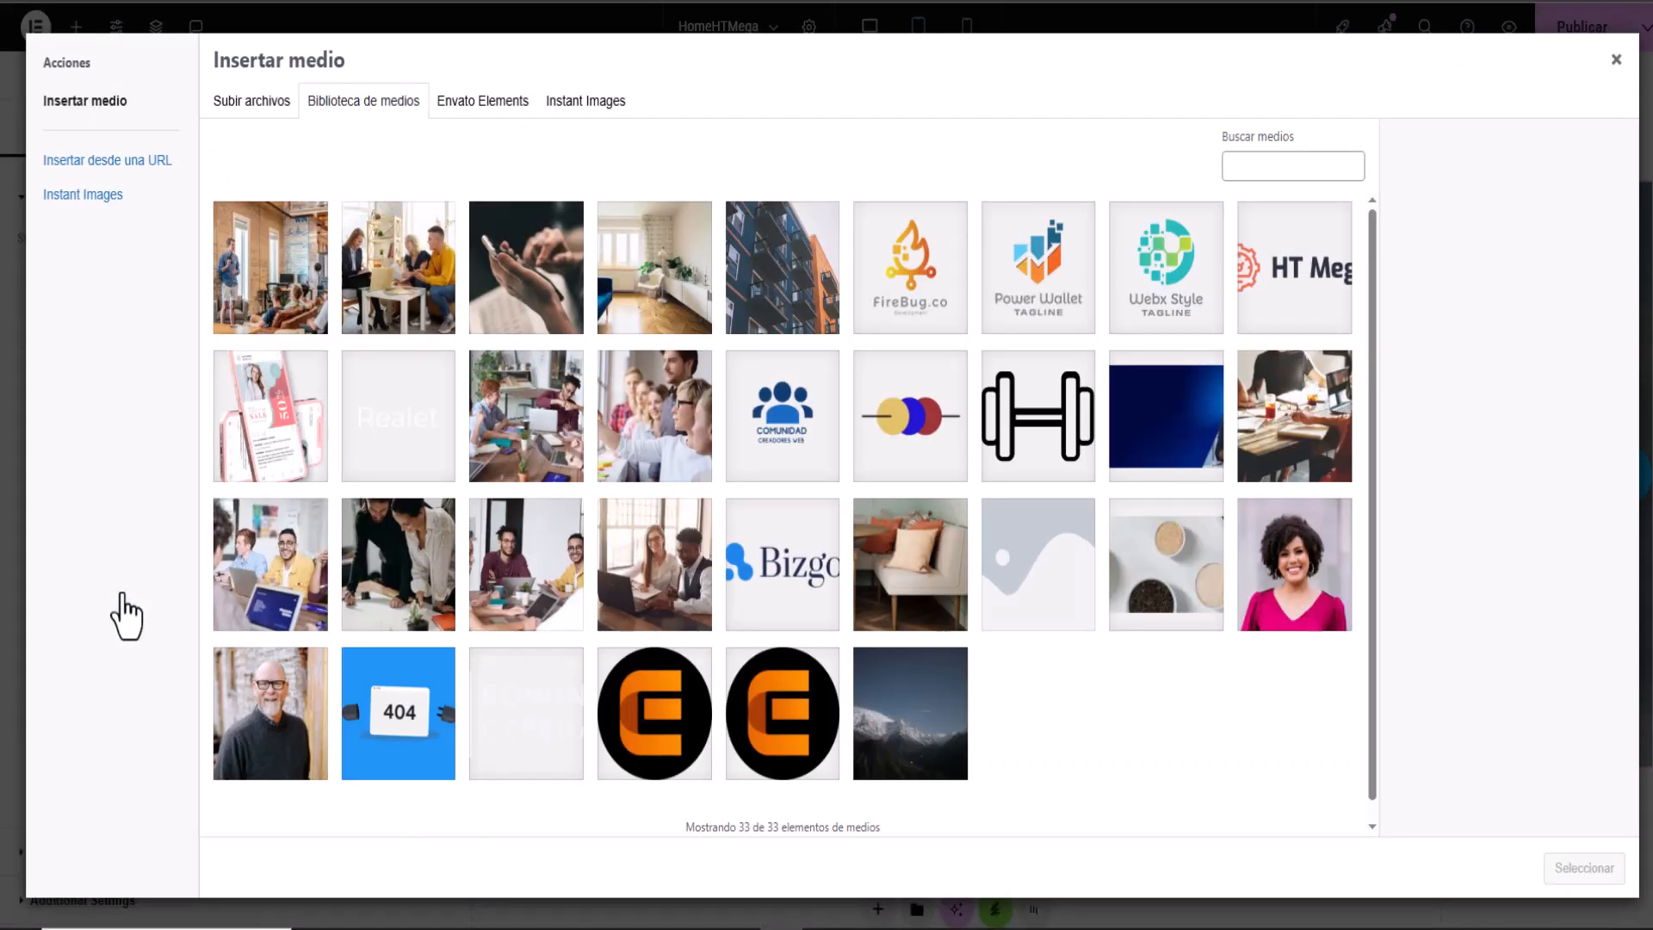
click(290, 312)
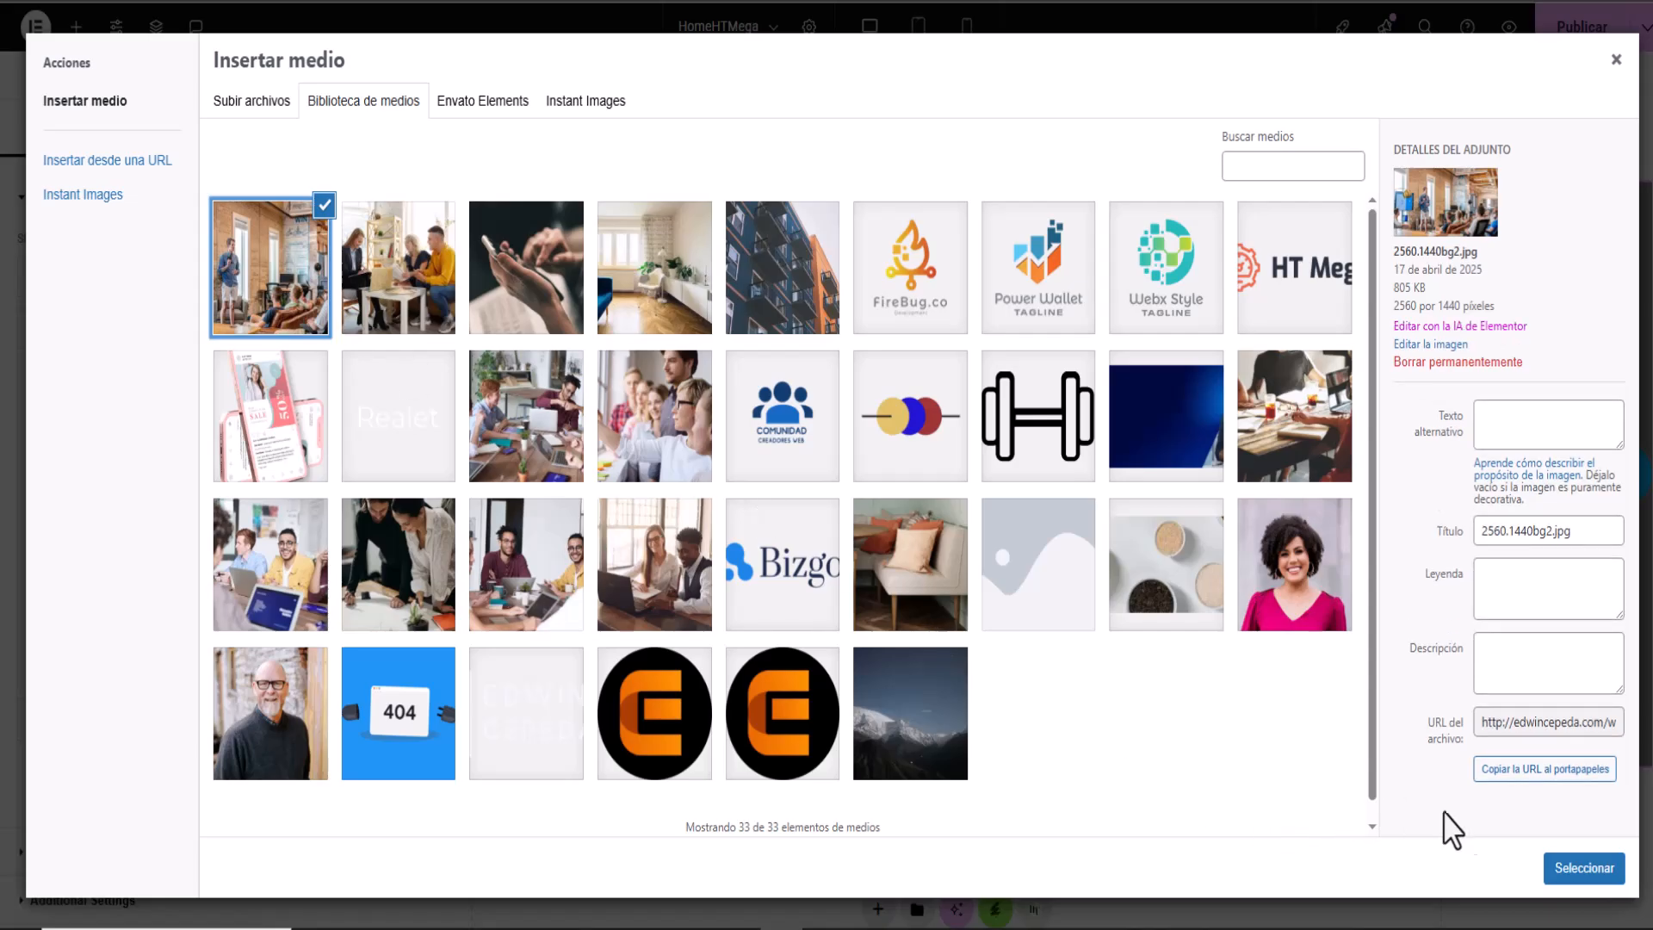
click(1582, 868)
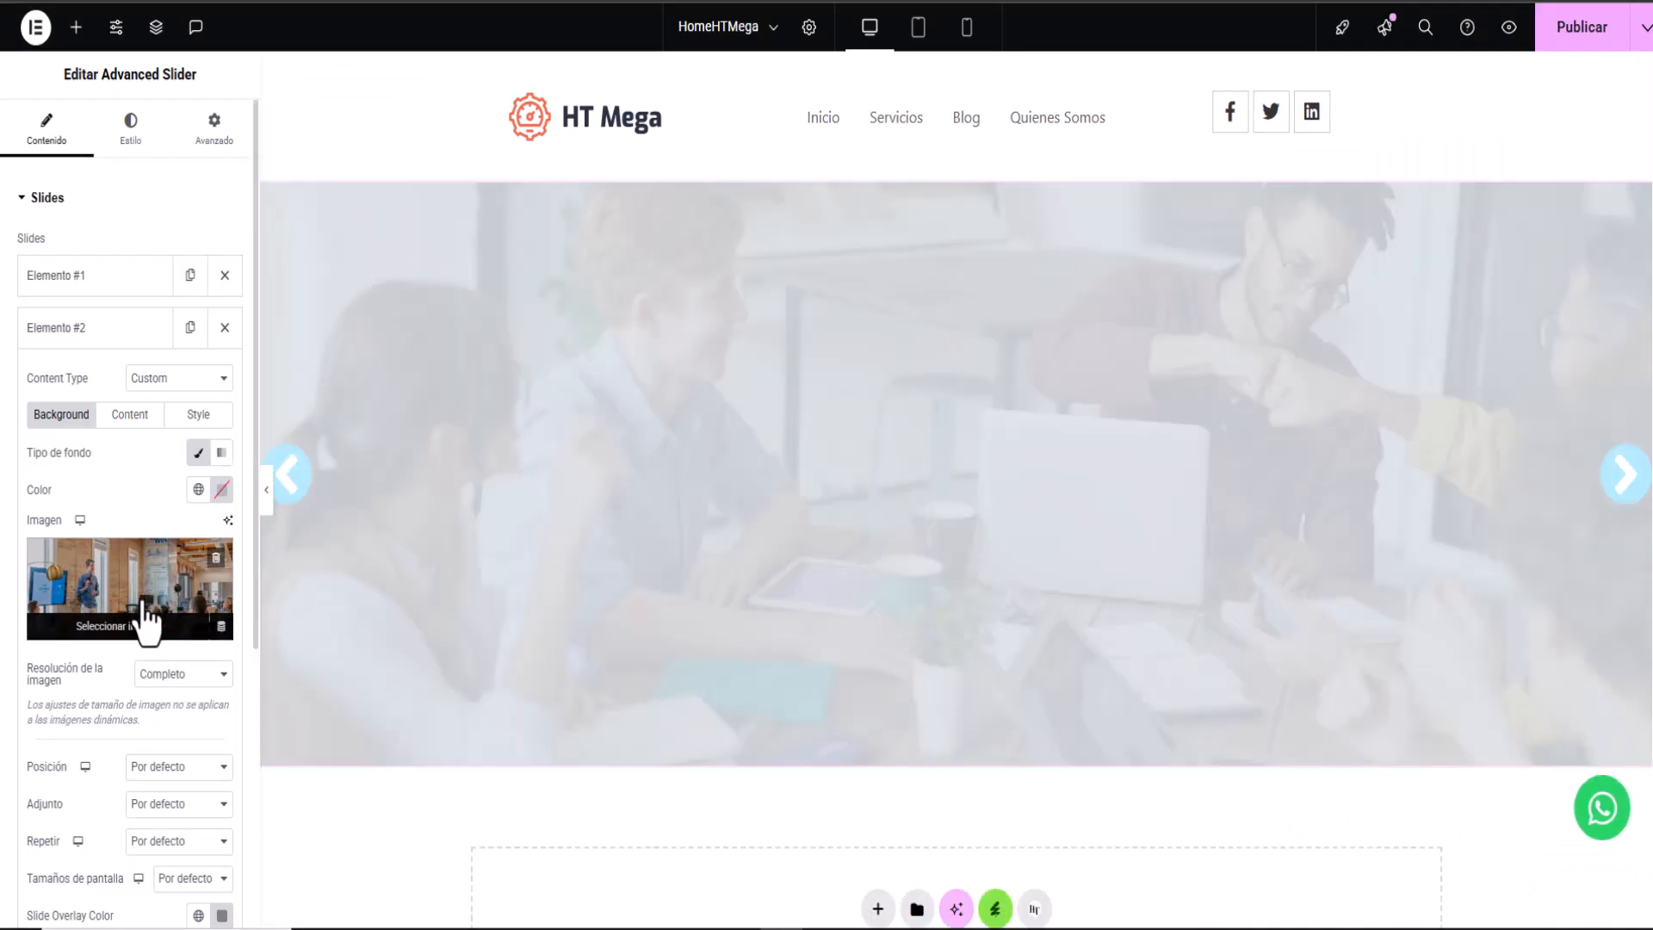
Step: Set the second slide's background image to position Centro centro, No repetir and display size Cubrir
scroll(172, 730, down, 1)
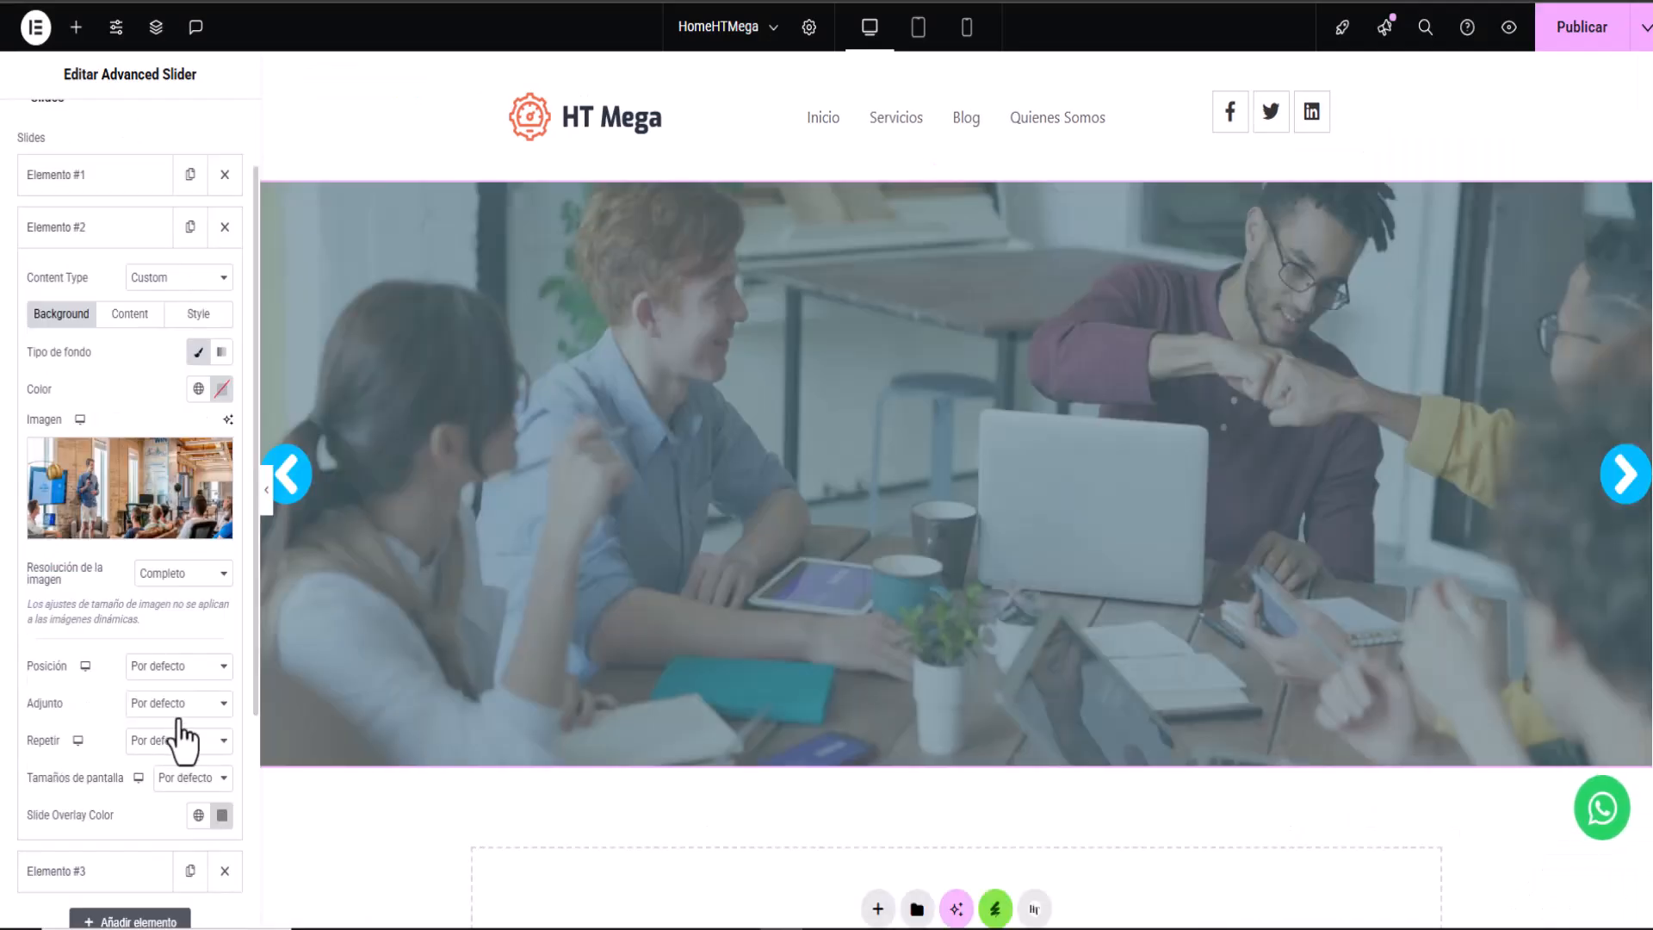
click(164, 576)
click(162, 581)
click(167, 672)
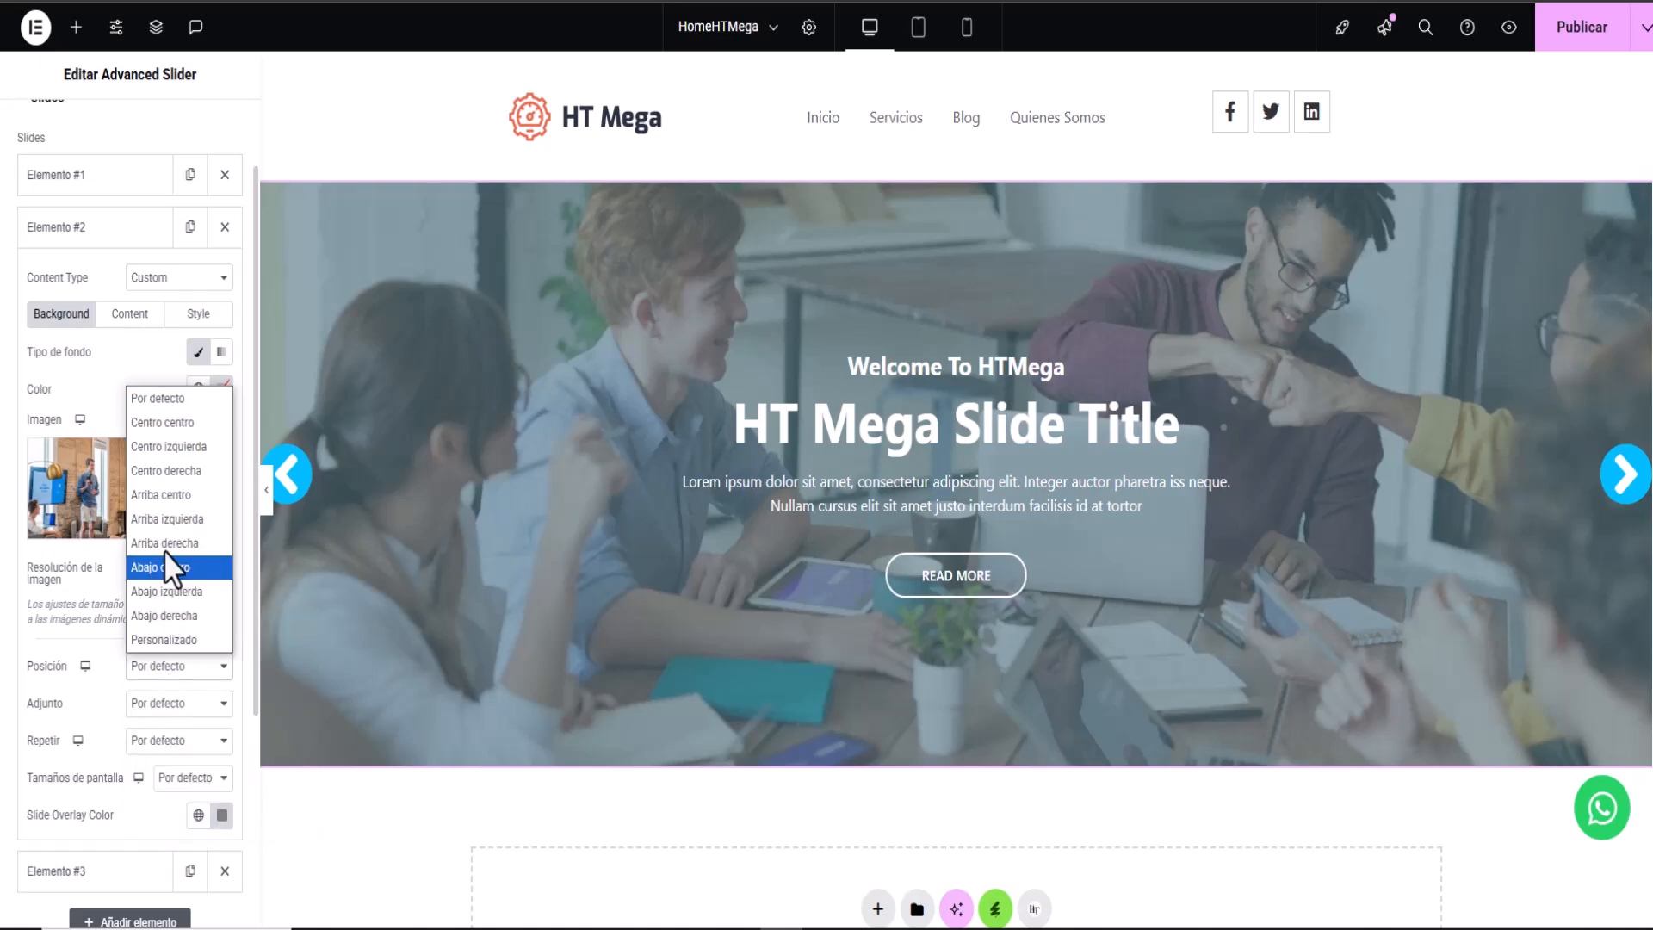
click(172, 422)
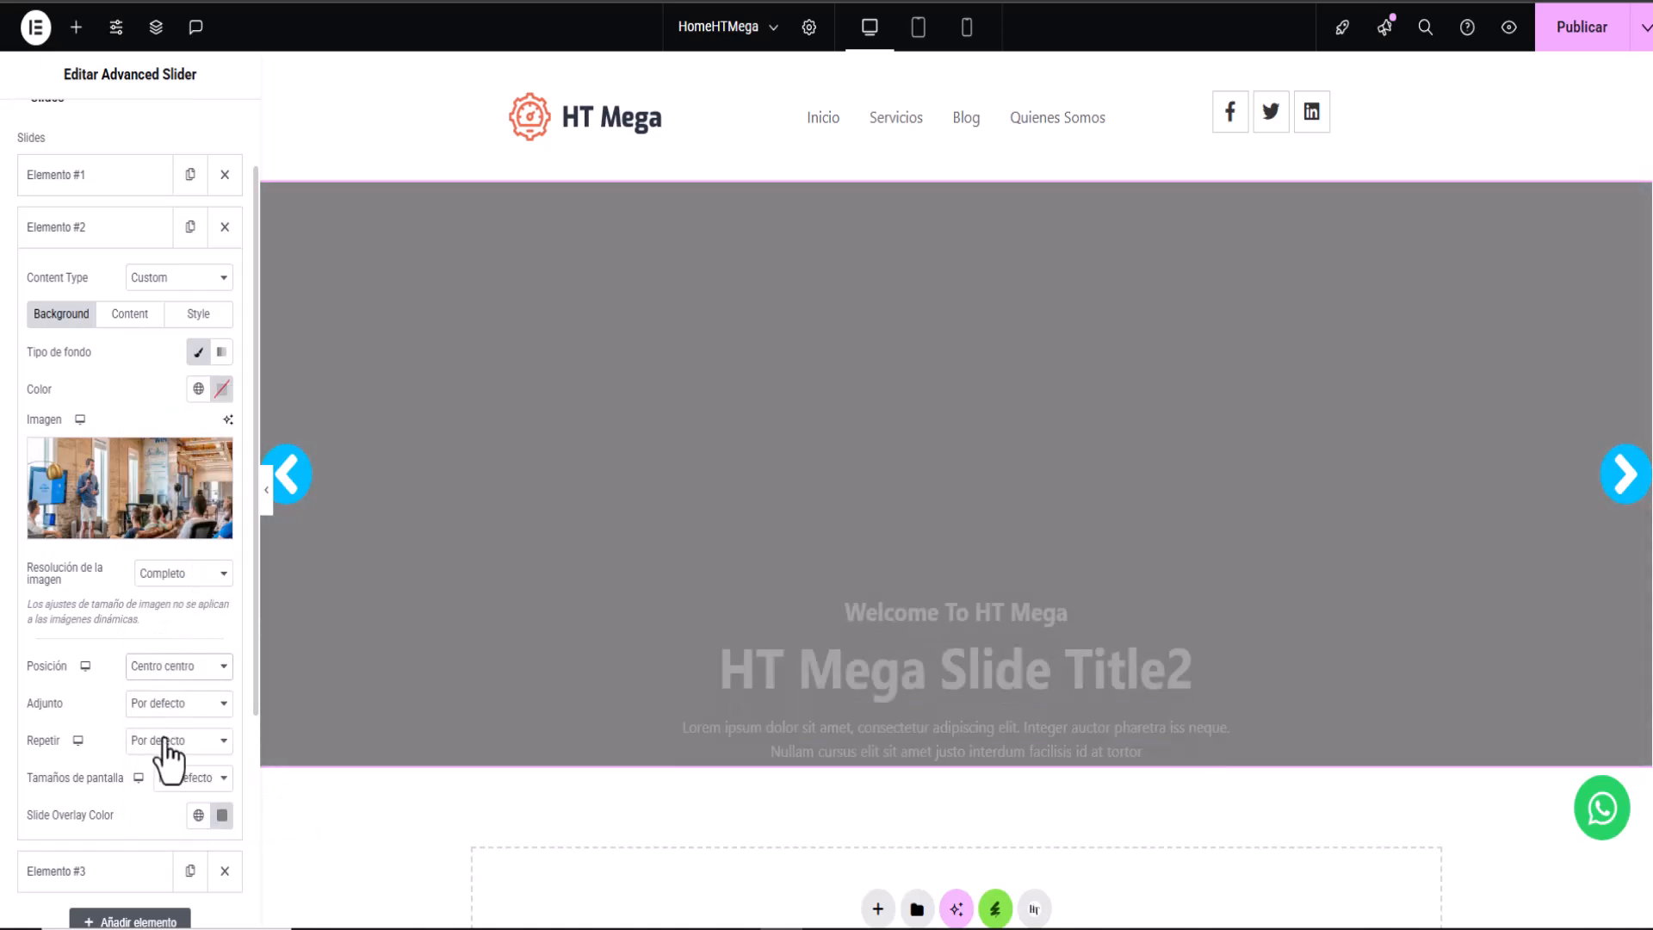
click(163, 740)
click(186, 791)
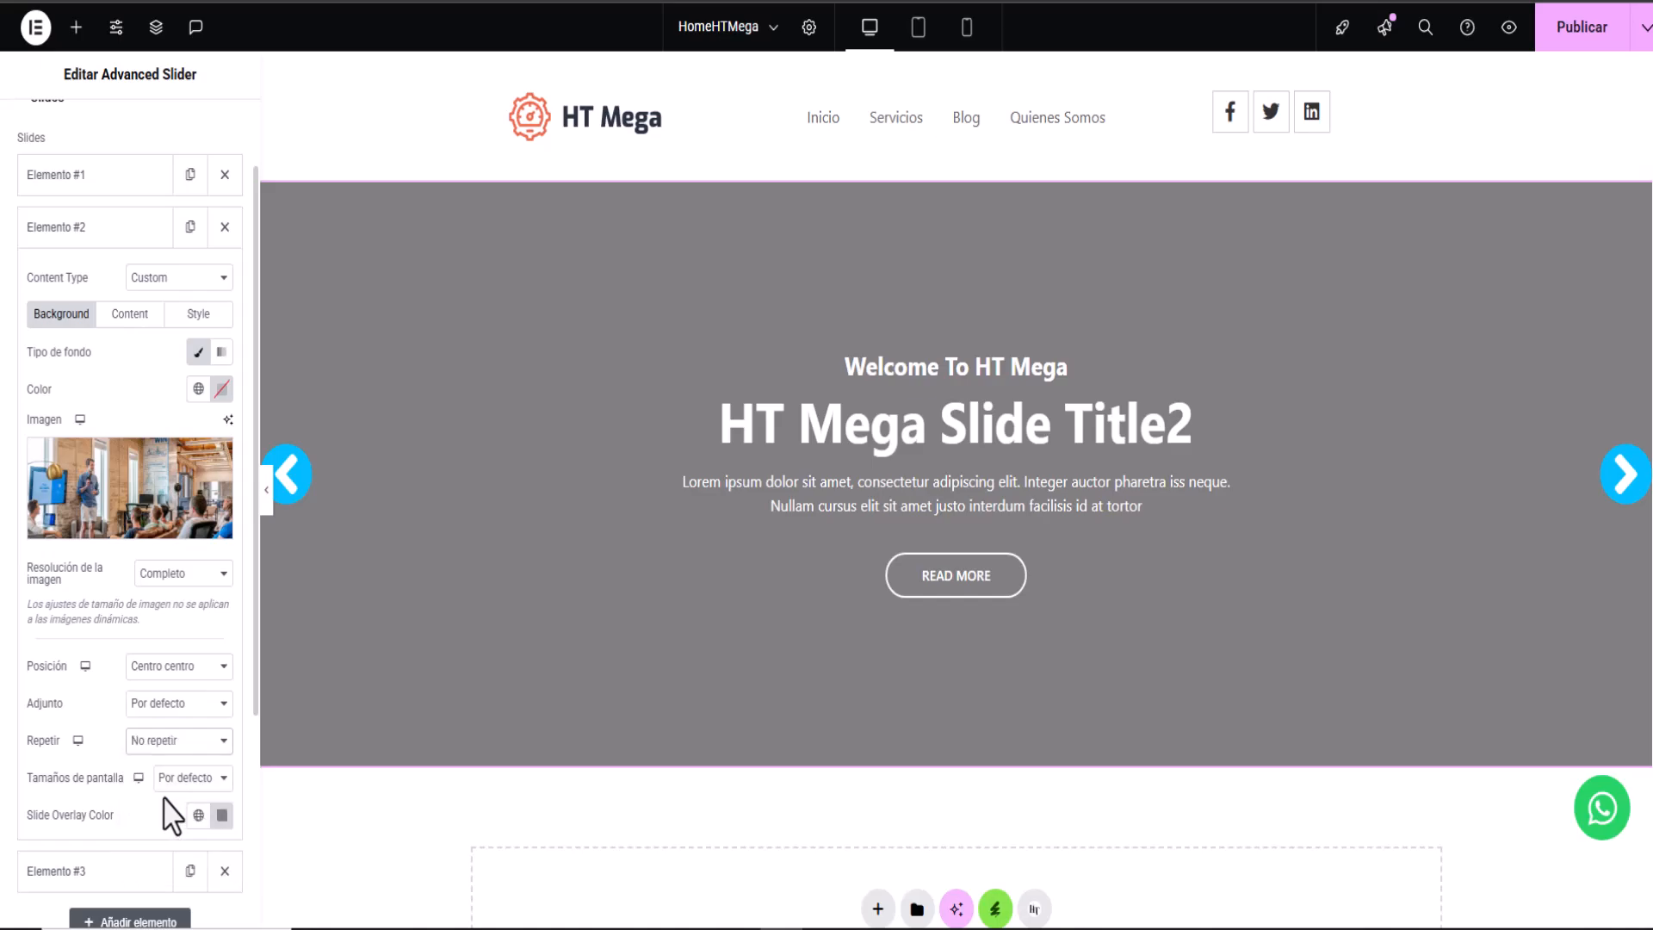
click(165, 777)
click(172, 852)
Step: Set the second slide's overlay colour to the semi-transparent turquoise #2BAABBA3 and copy its hex code
click(222, 815)
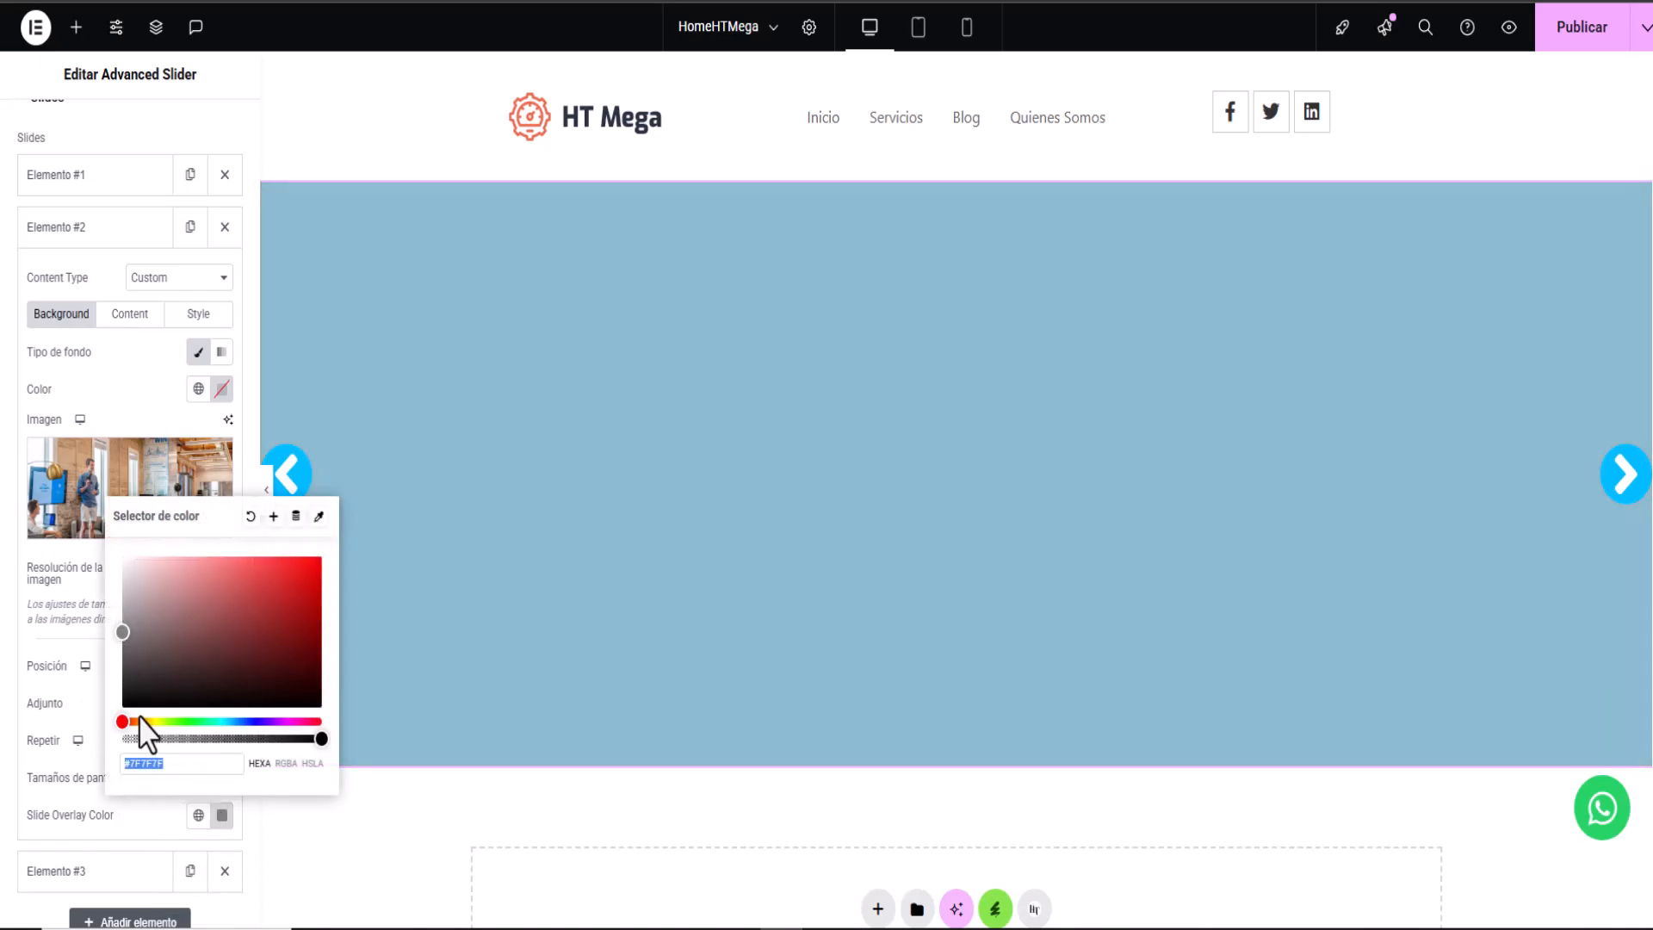
drag(126, 721, 226, 723)
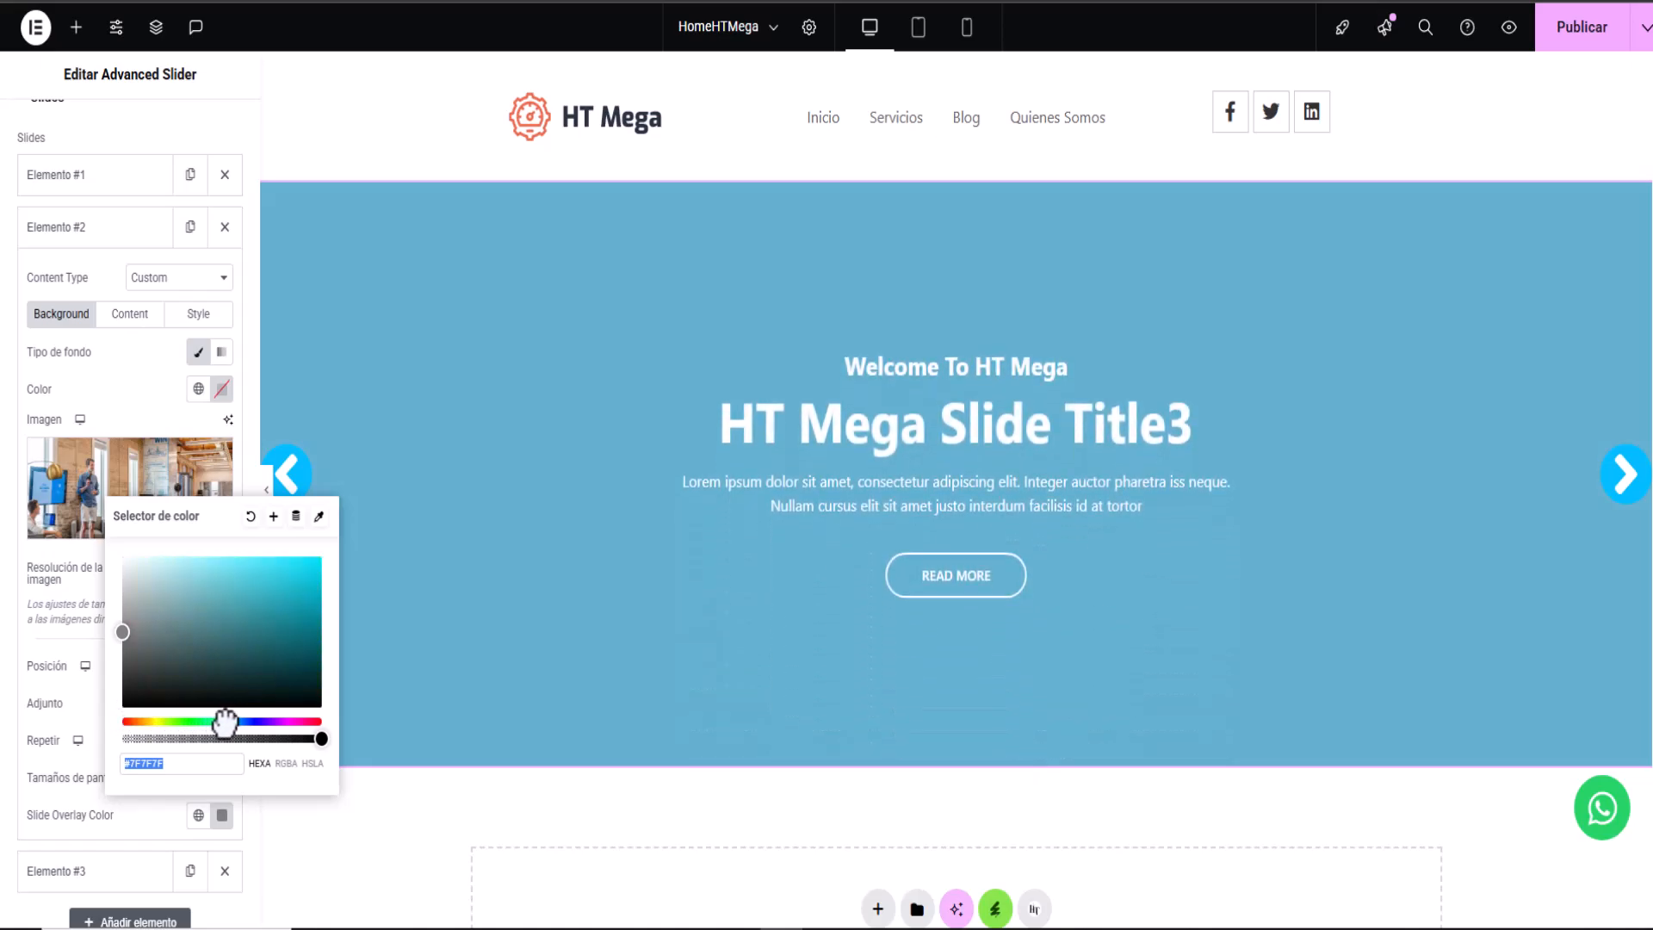
drag(244, 608, 276, 596)
drag(319, 738, 136, 765)
key(ctrl+c)
right_click(140, 766)
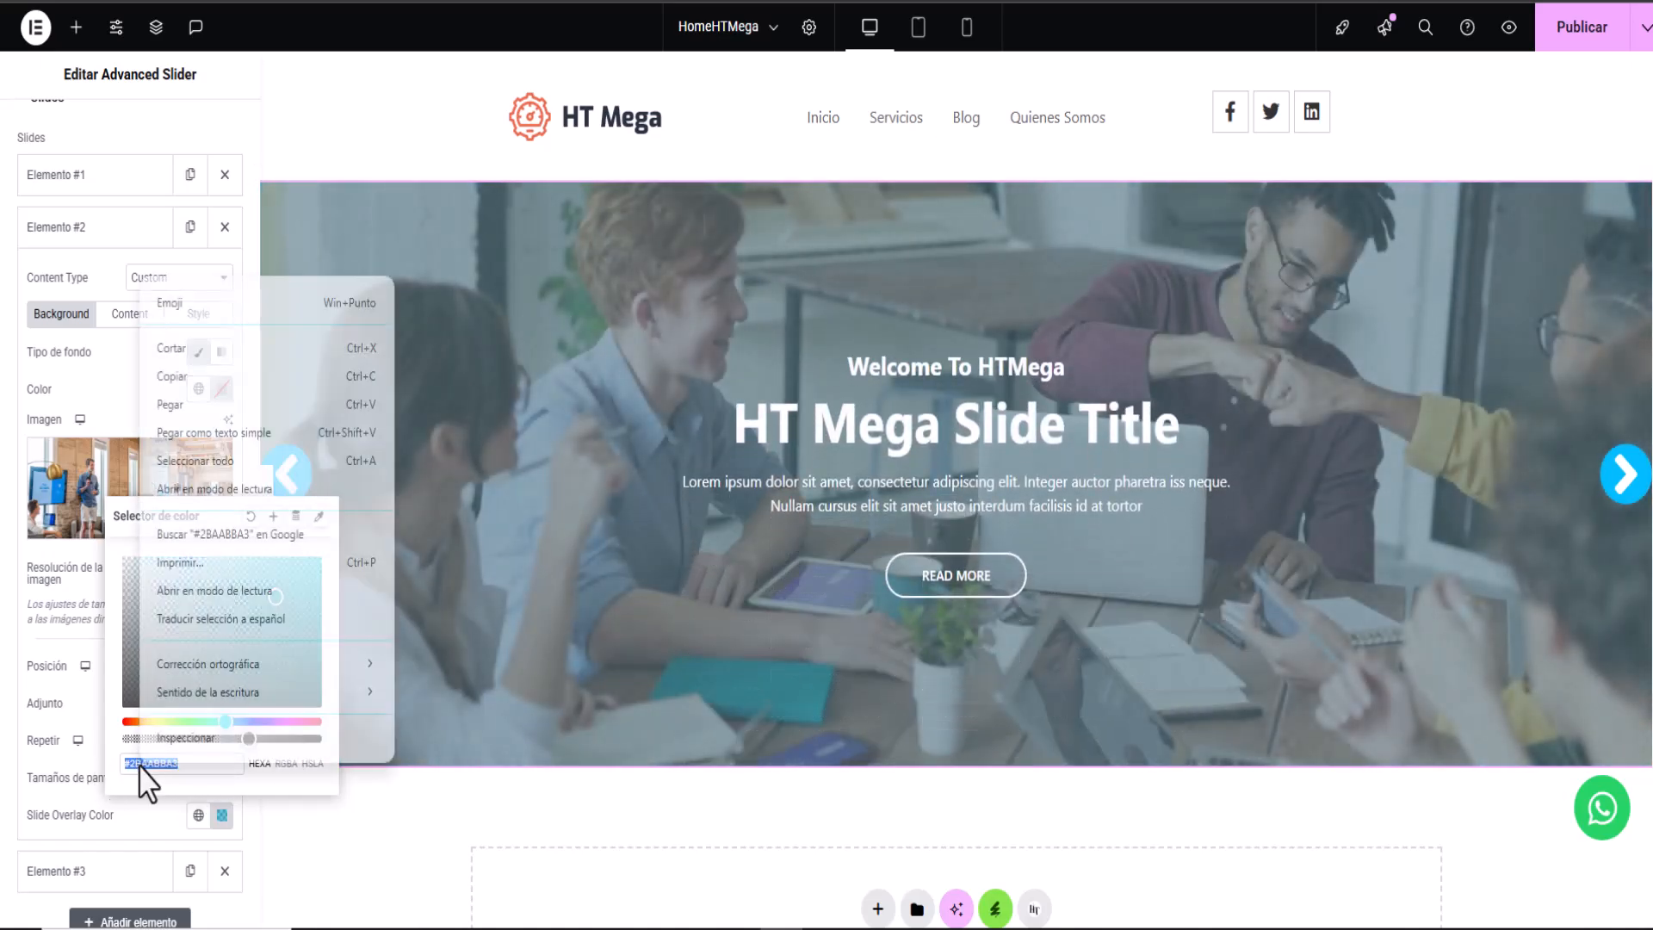
click(215, 379)
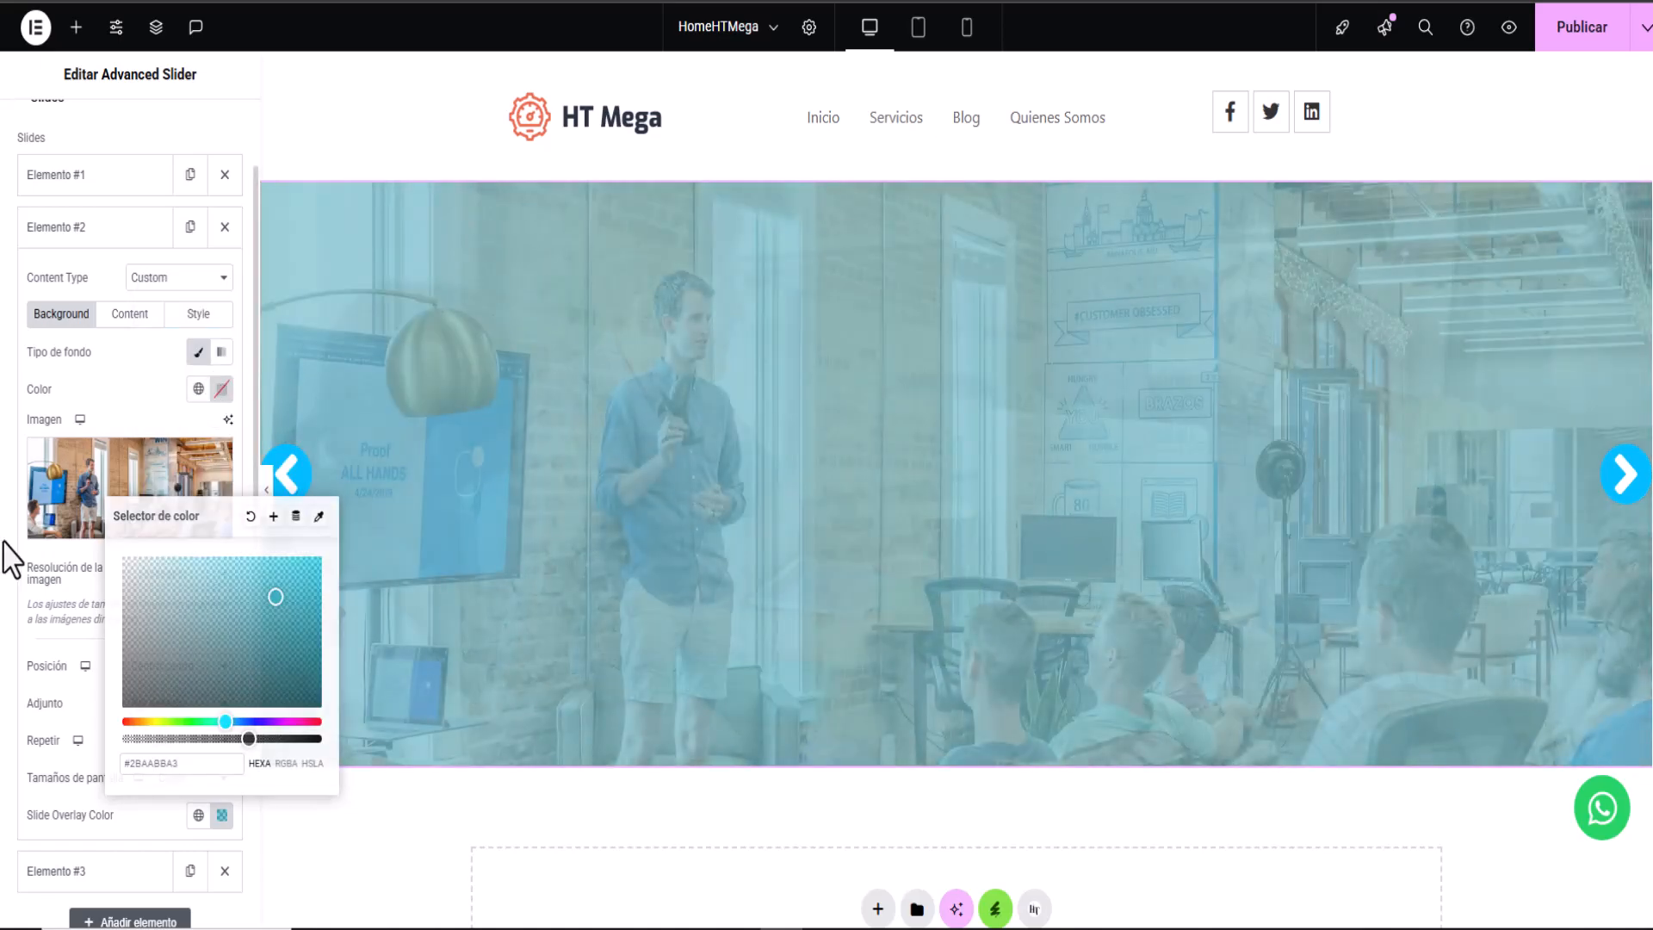
click(95, 366)
Step: Give the third slide a classic background with the media library photo of a wooden work table with drinks
click(48, 228)
click(118, 284)
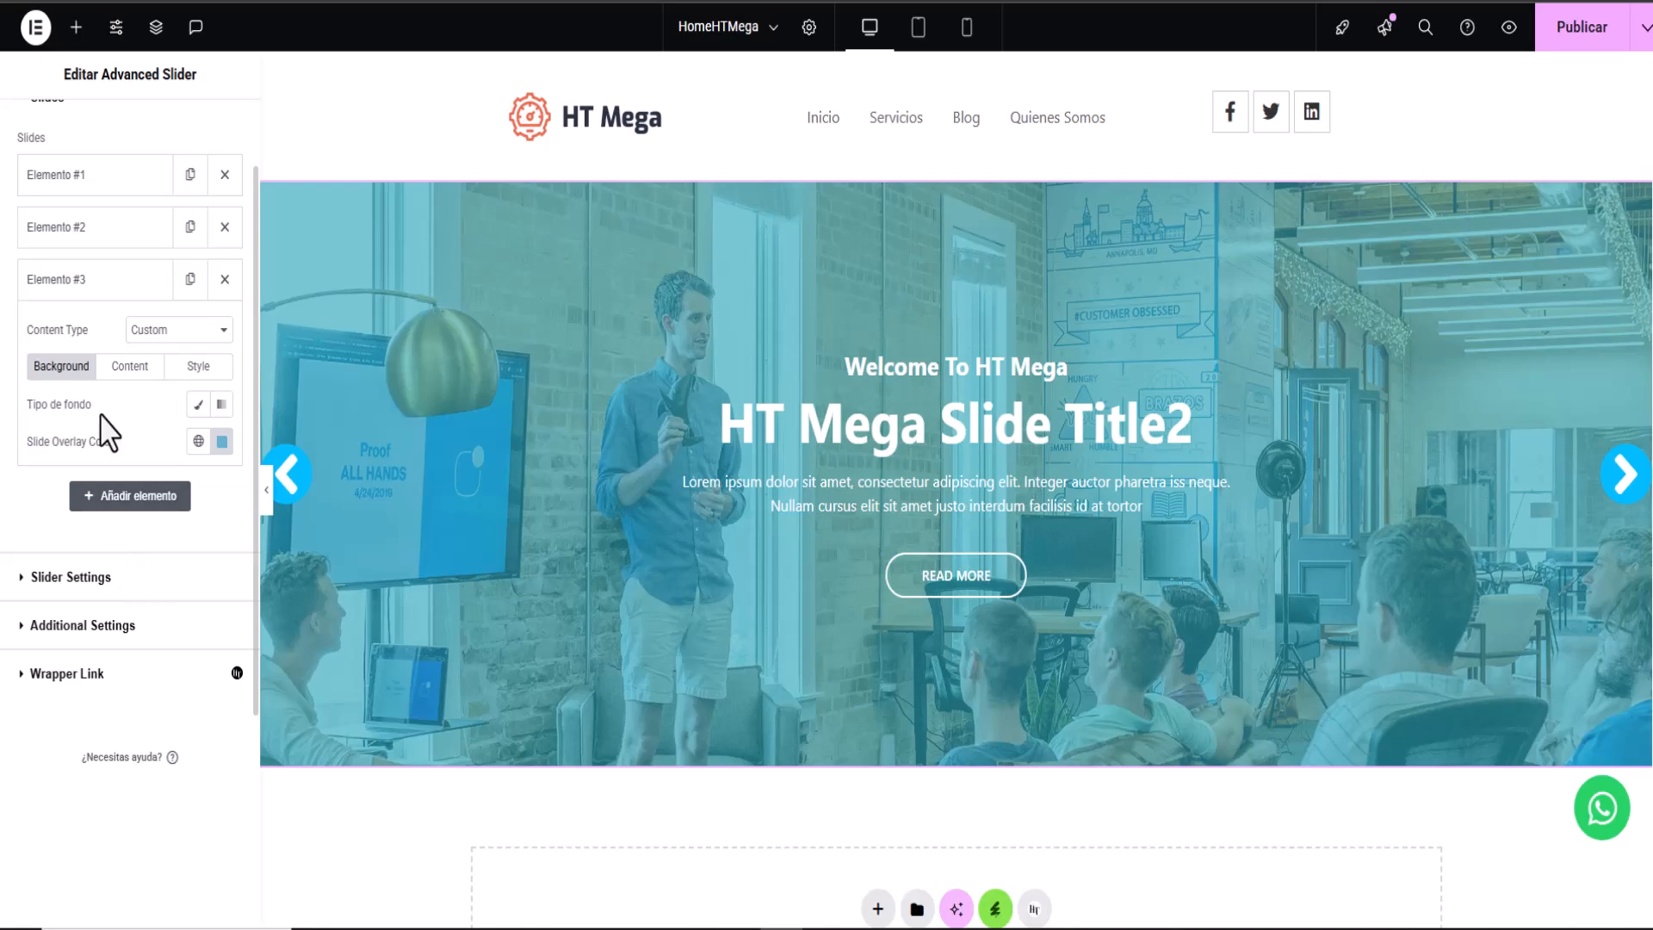
click(81, 282)
click(81, 282)
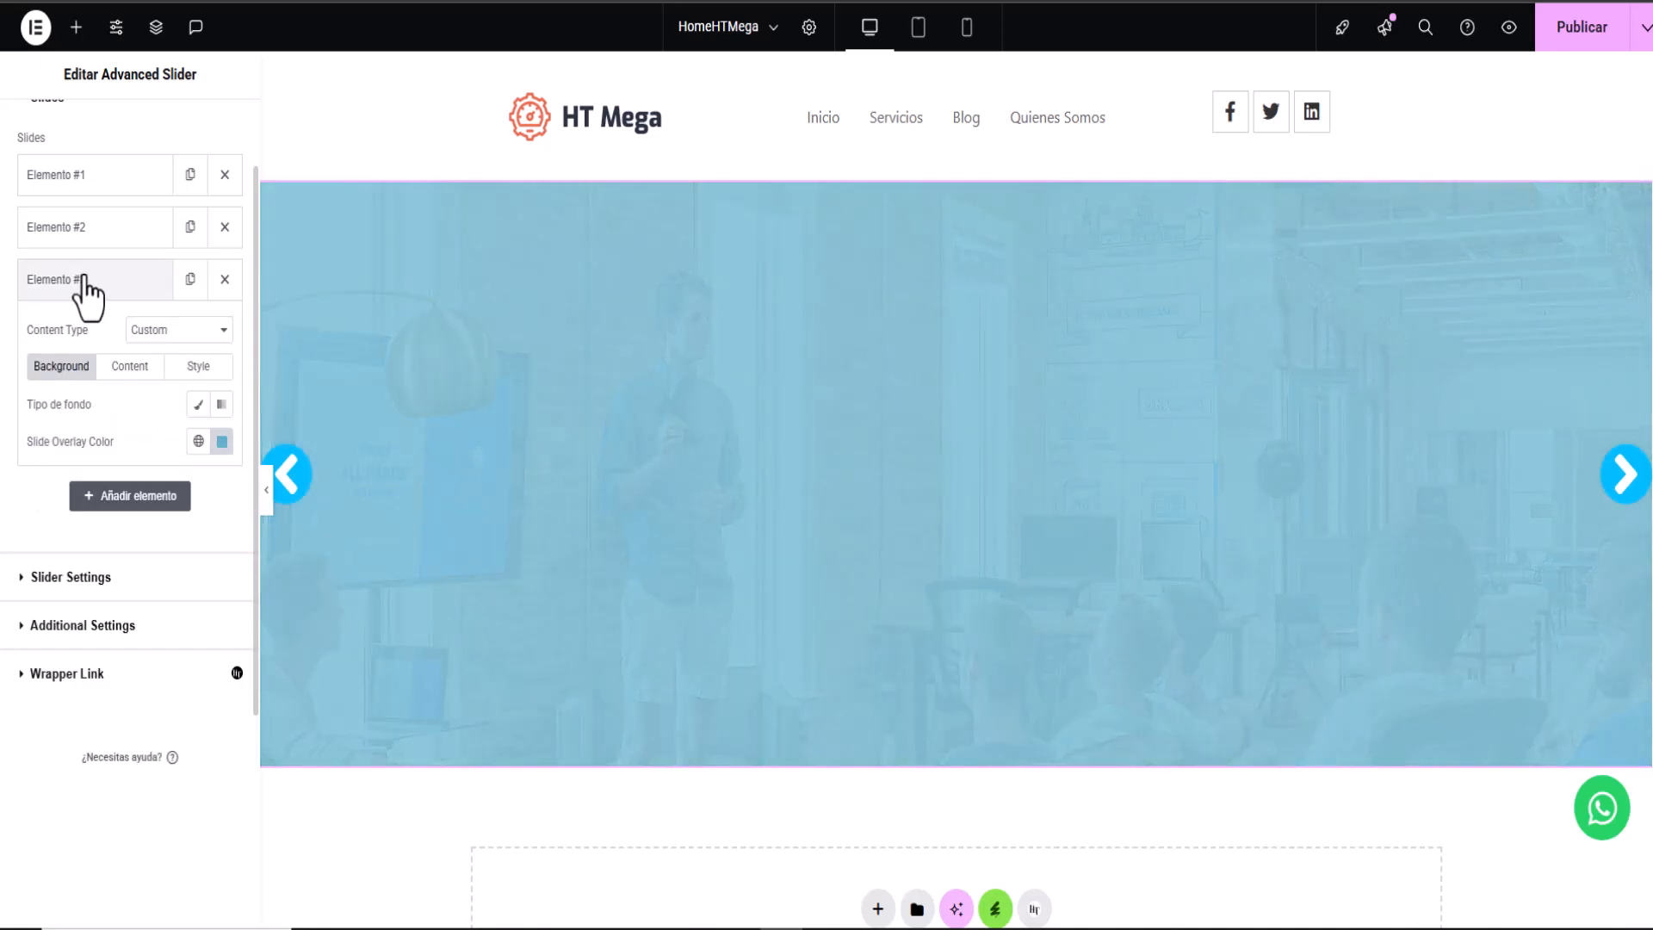
click(199, 404)
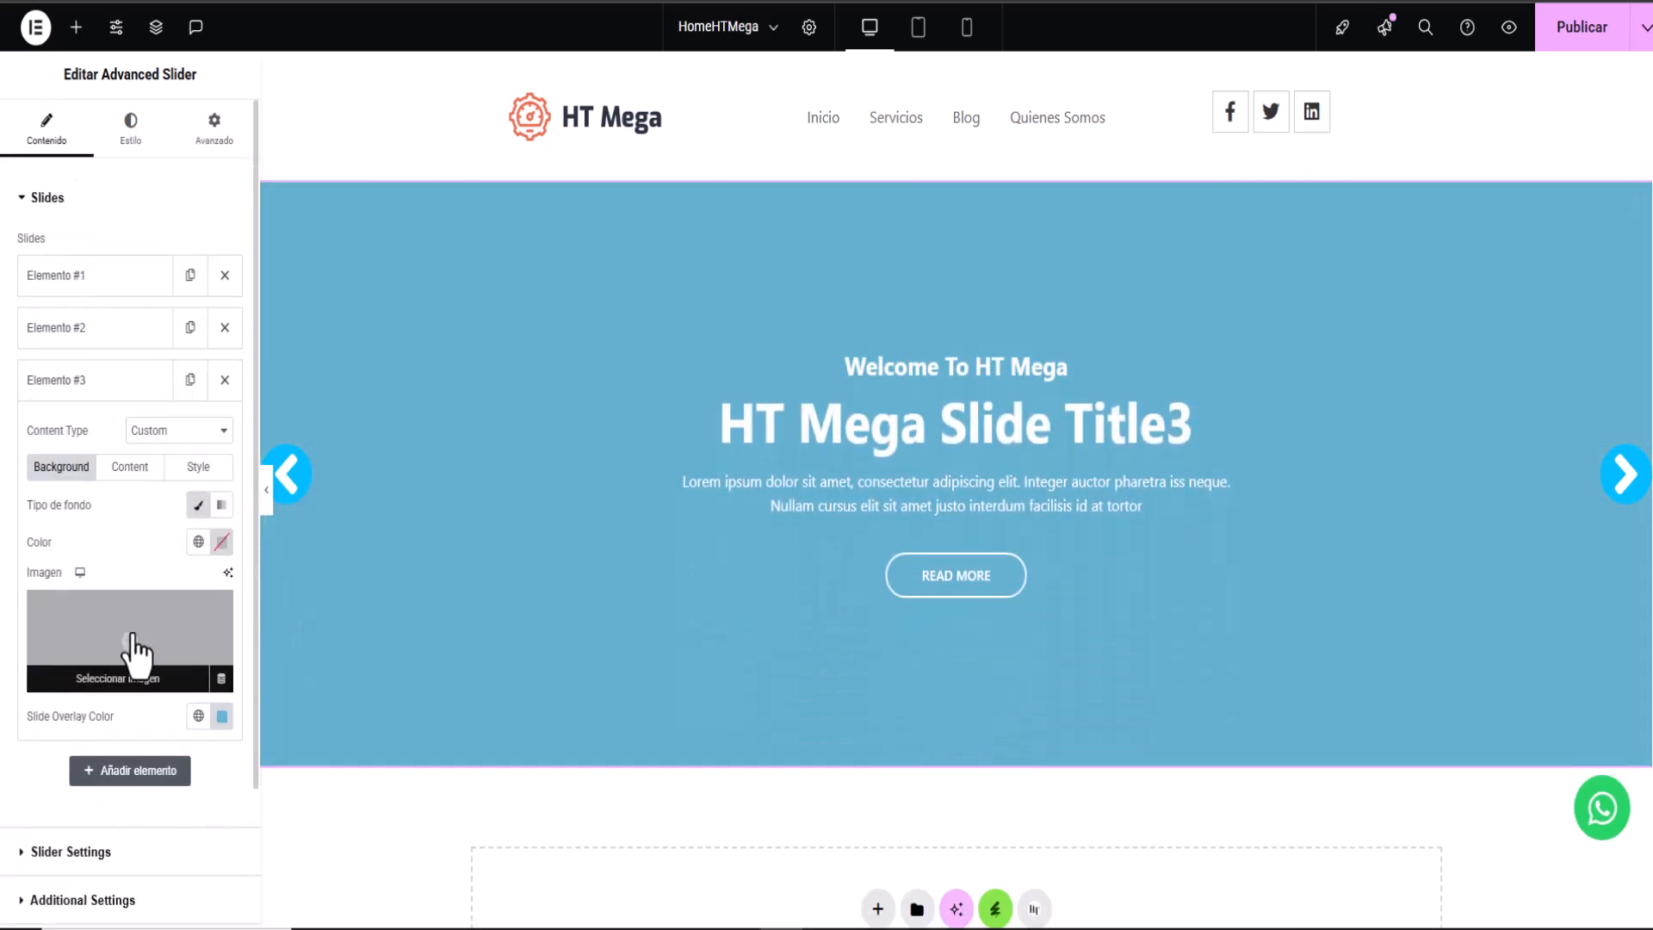
click(137, 653)
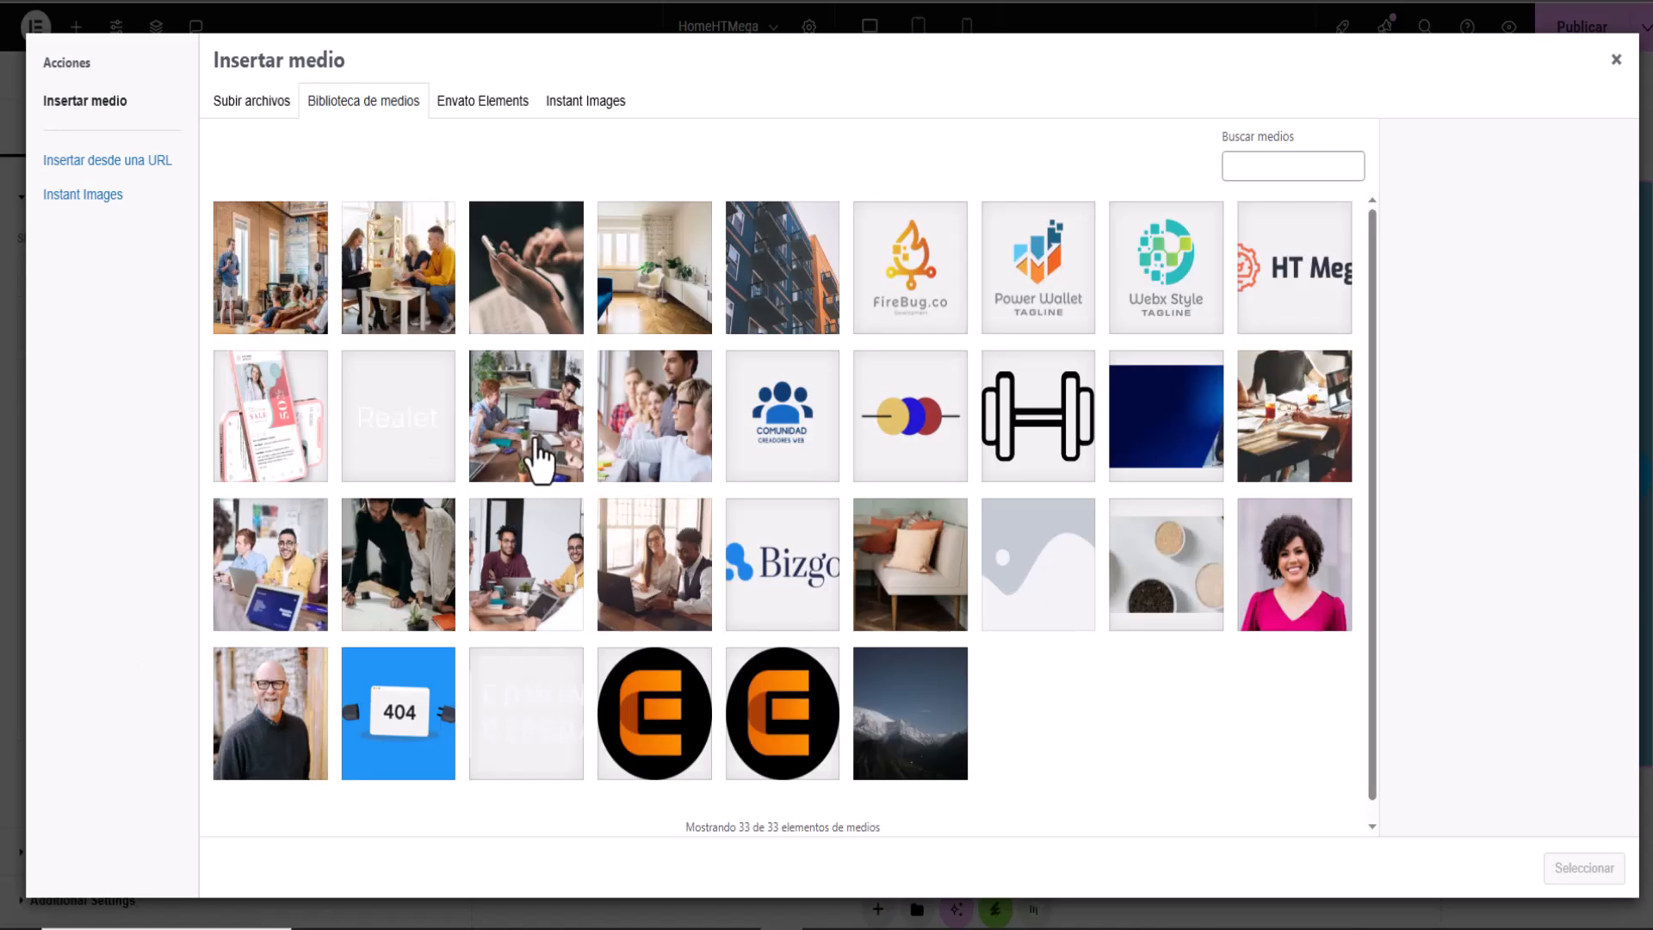
click(540, 460)
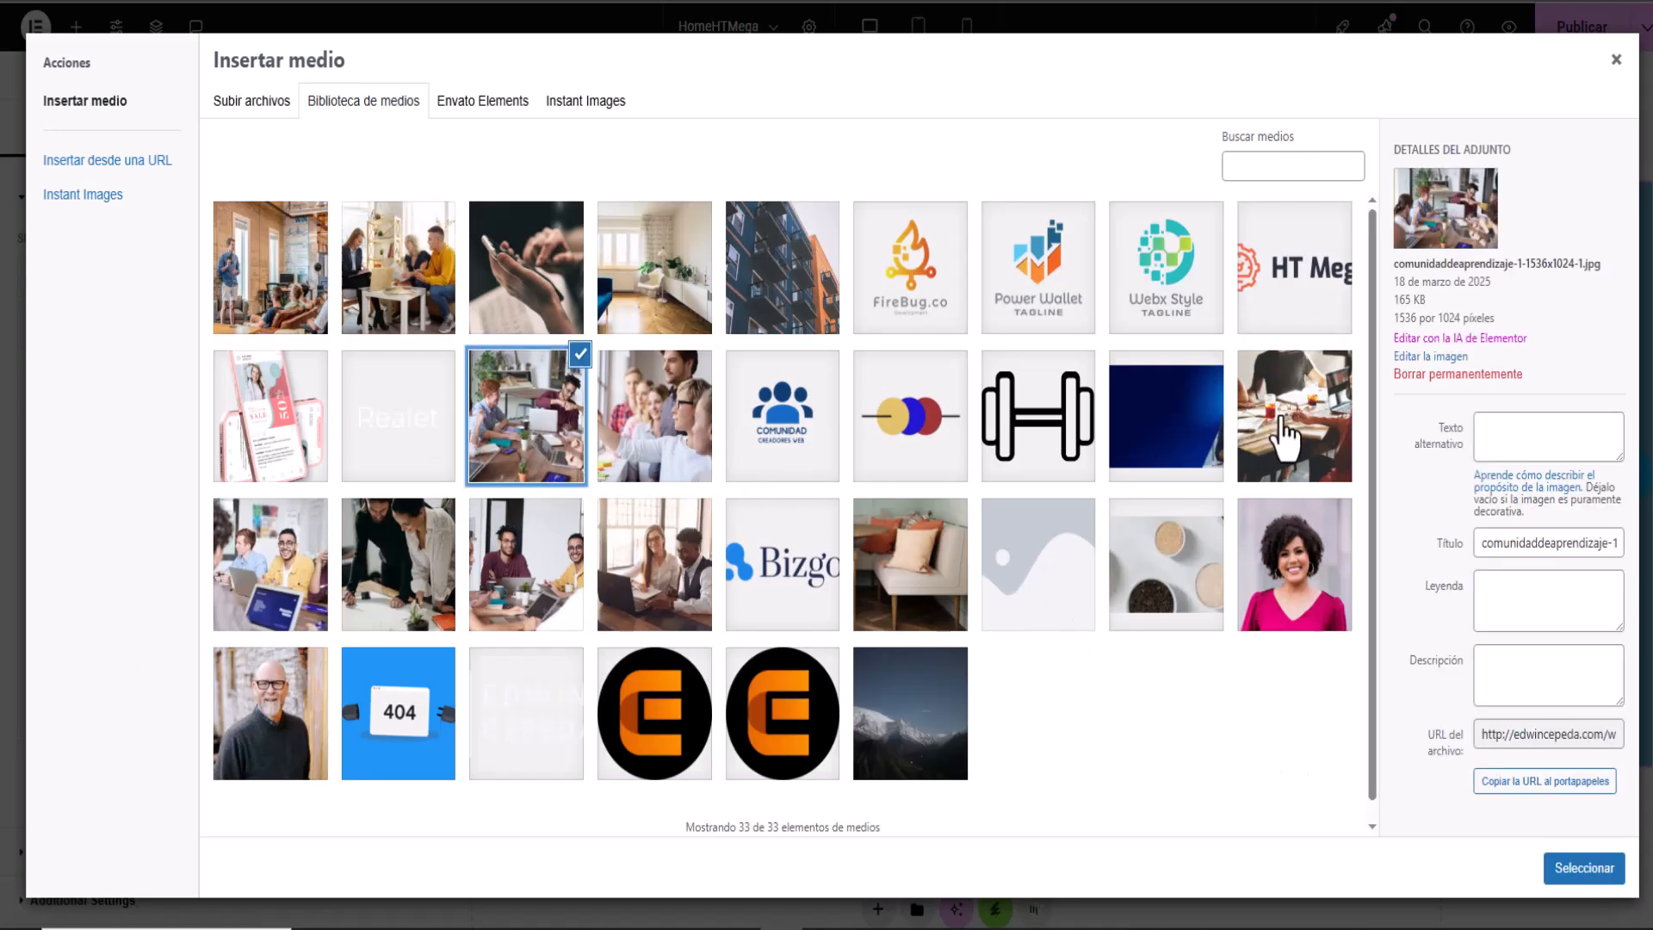
click(1282, 437)
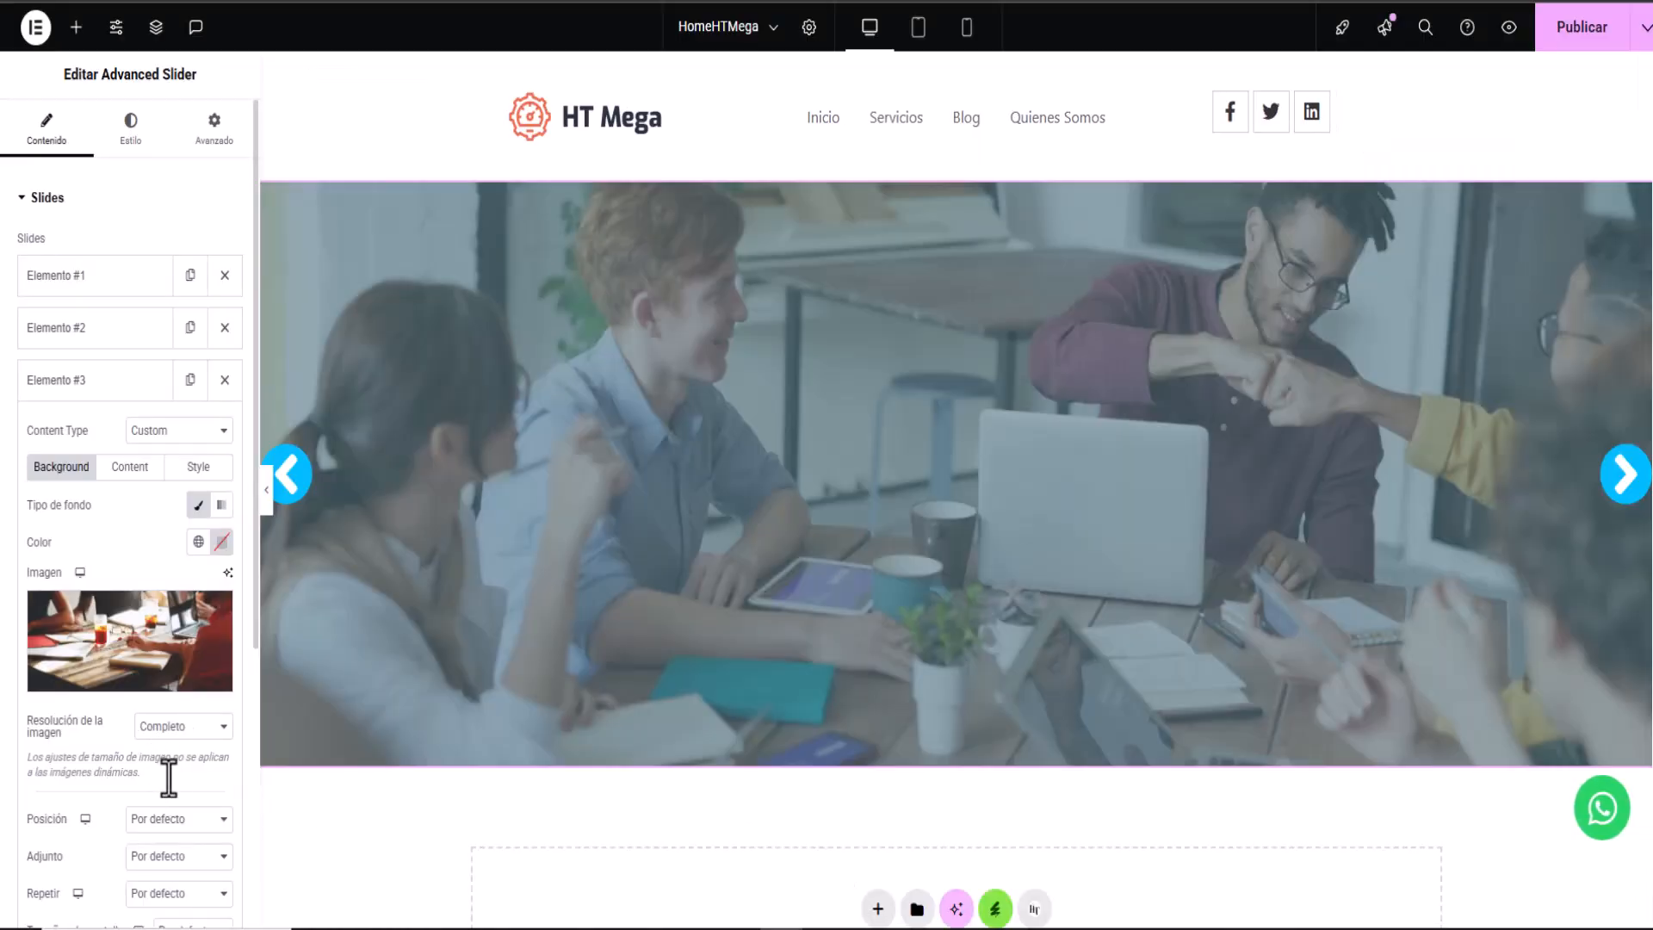
Step: Set the third slide's background image to position Centro centro, No repetir and display size Cubrir
scroll(164, 767, down, 3)
click(164, 520)
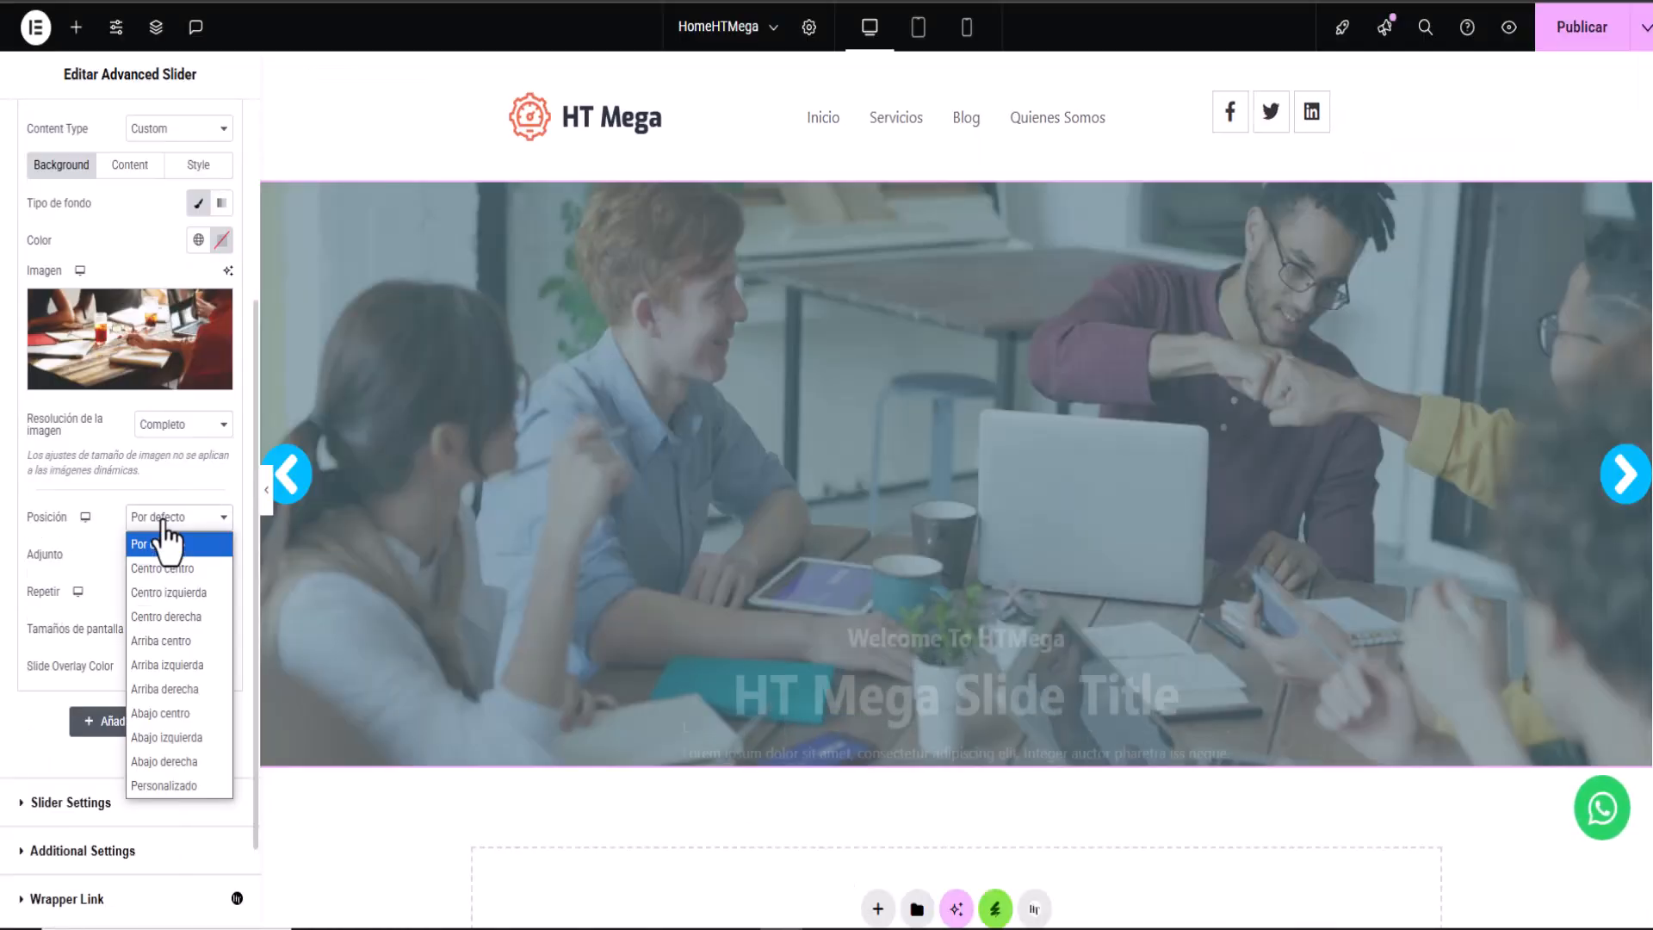
click(168, 551)
click(164, 602)
click(145, 637)
click(166, 637)
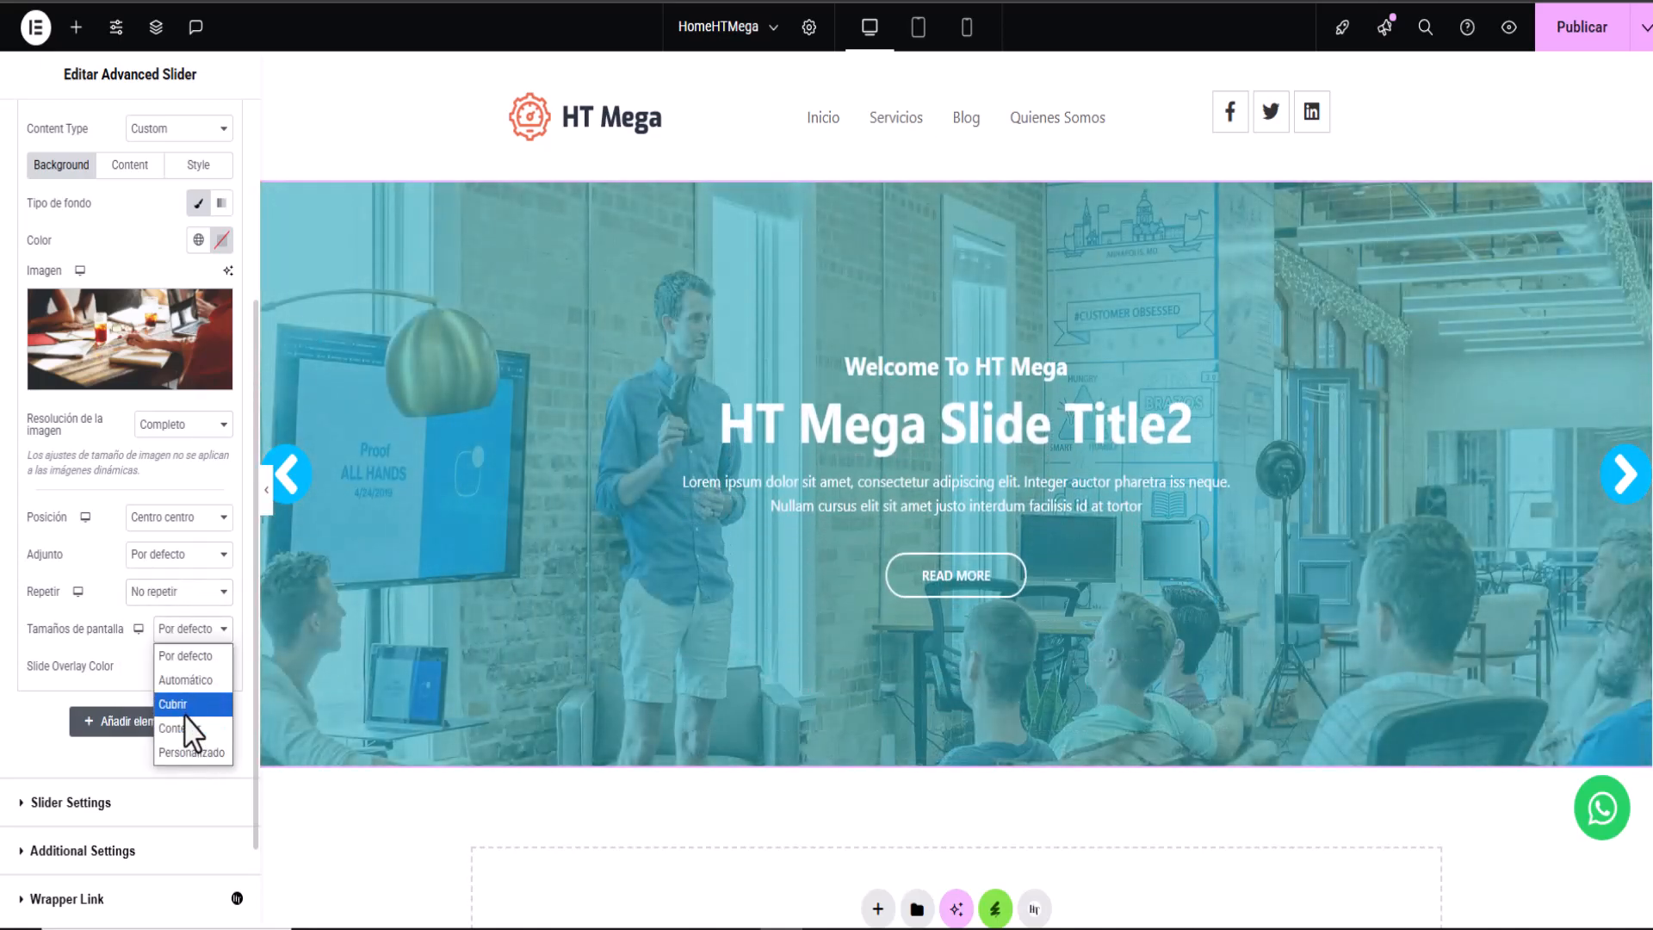
click(183, 709)
Step: Paste the copied hex code #2BAABBA3 as the third slide's overlay colour
click(221, 667)
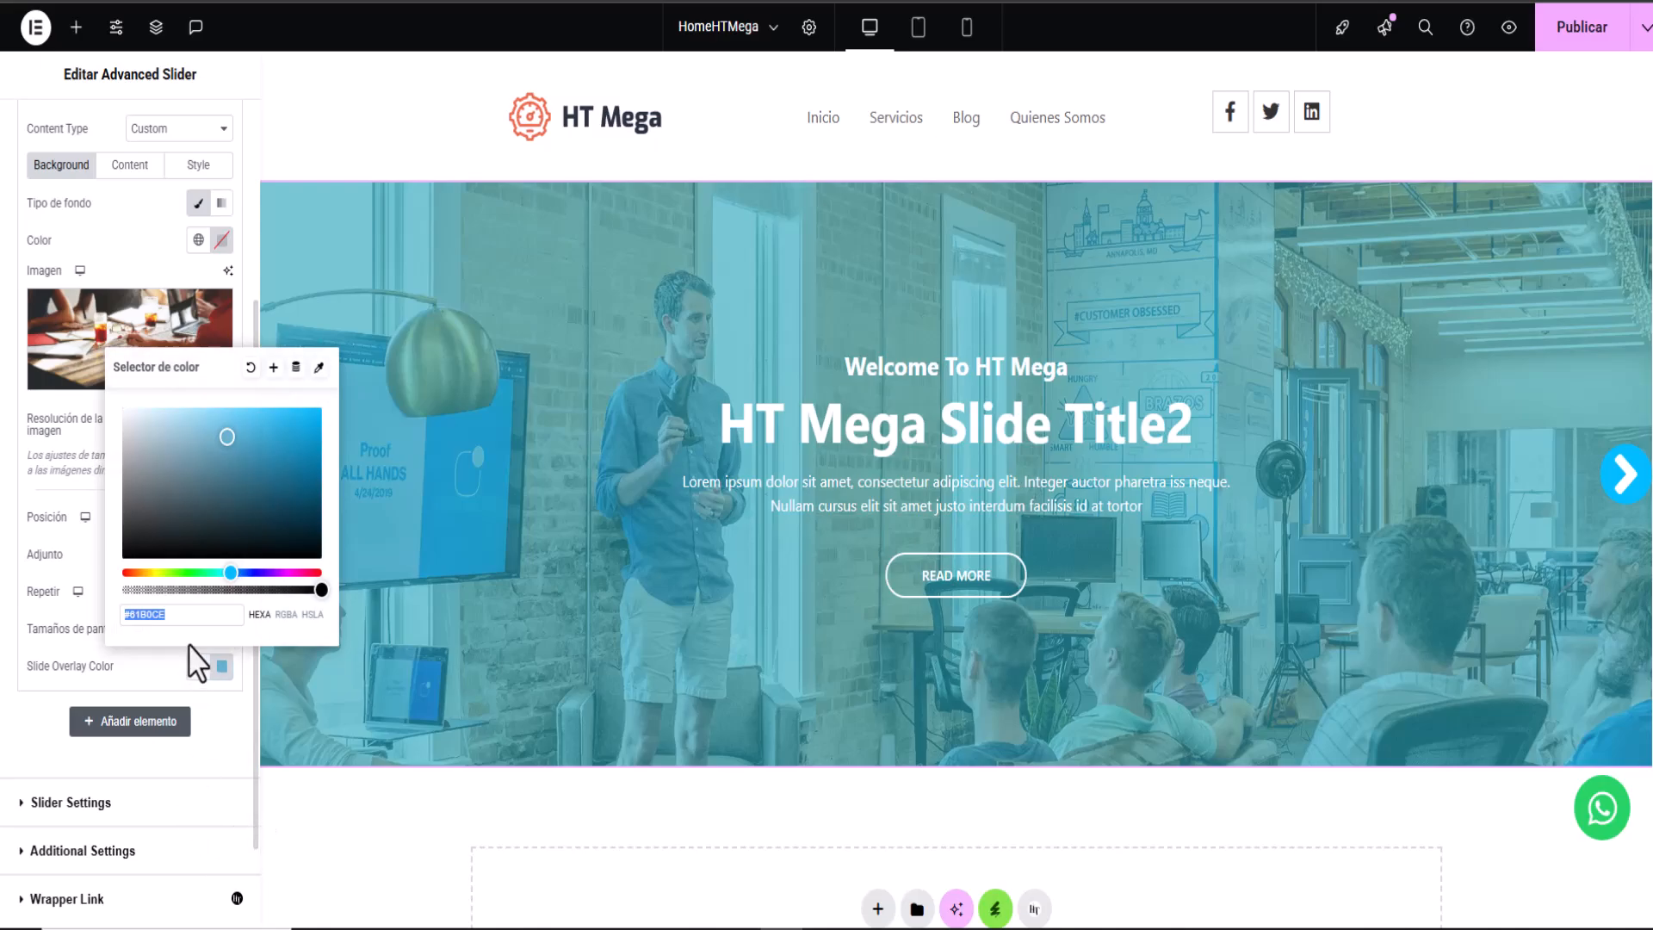
right_click(192, 618)
click(239, 305)
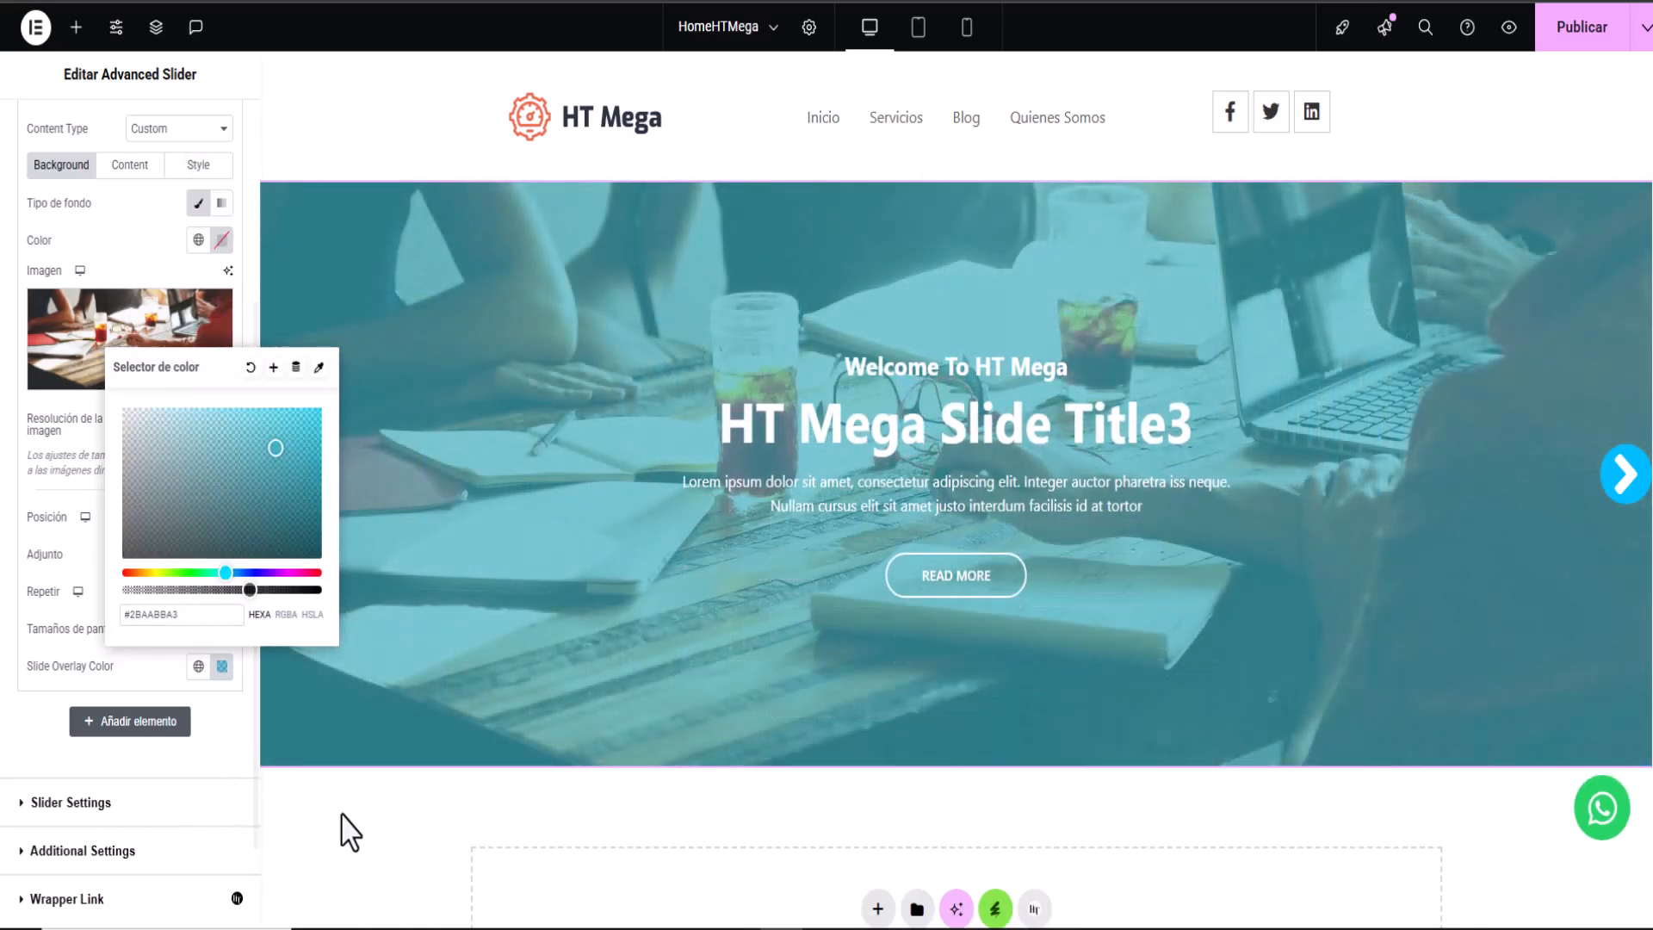
click(345, 831)
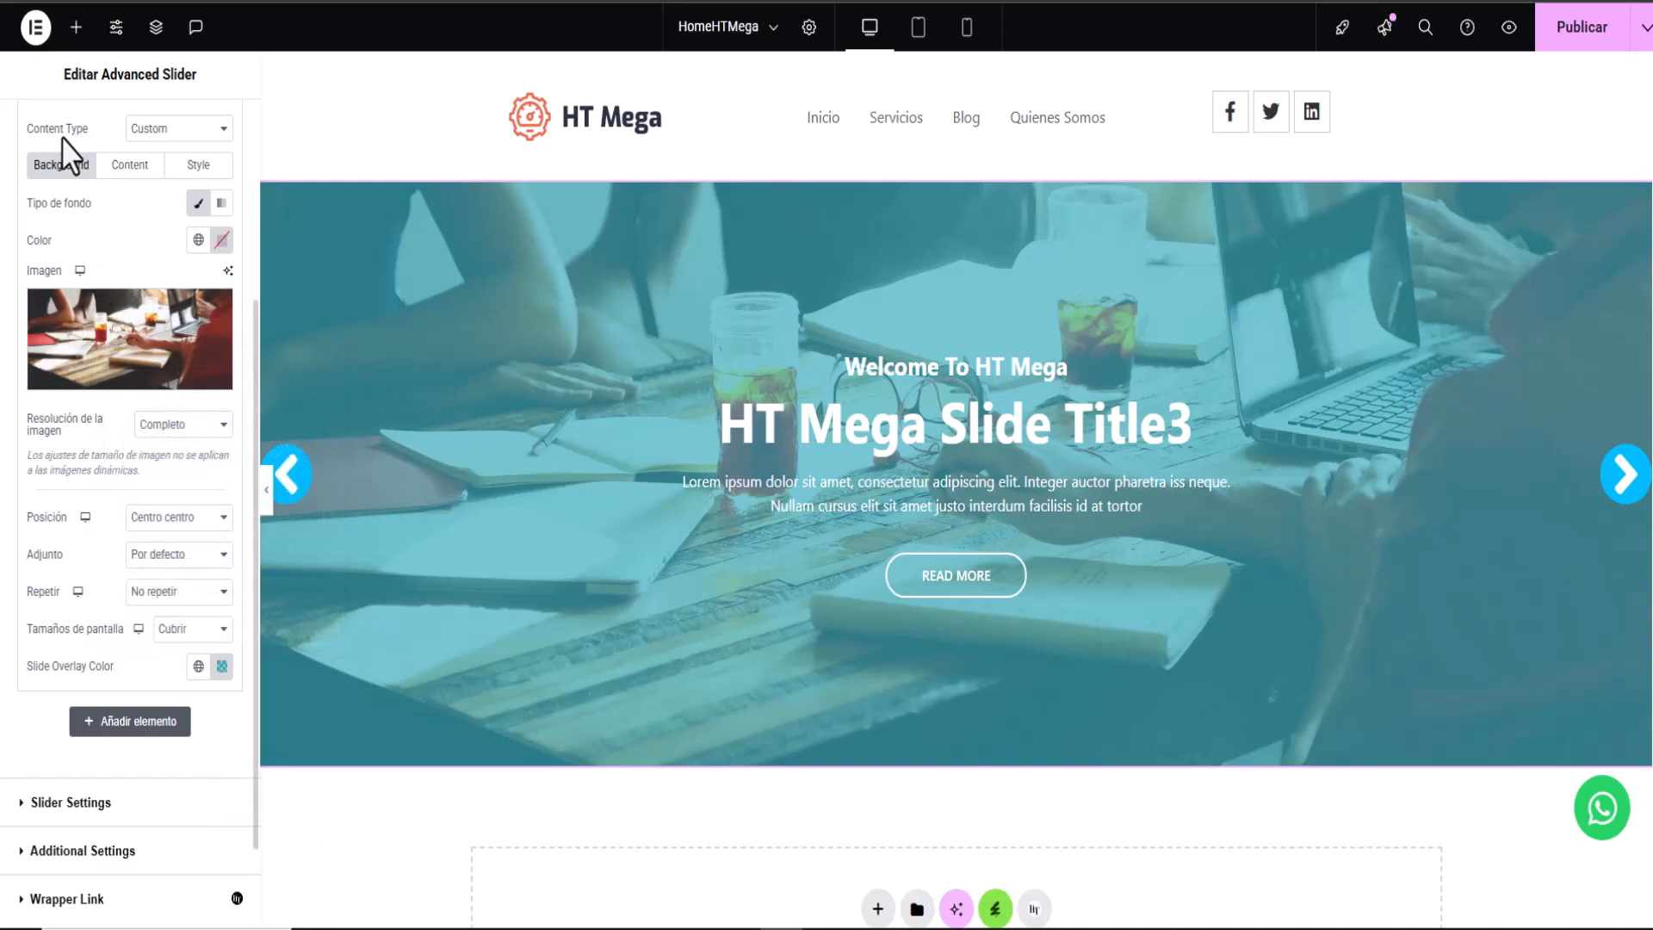
Step: Collapse the third slide's settings, then publish the page and preview it
scroll(92, 231, up, 4)
click(90, 383)
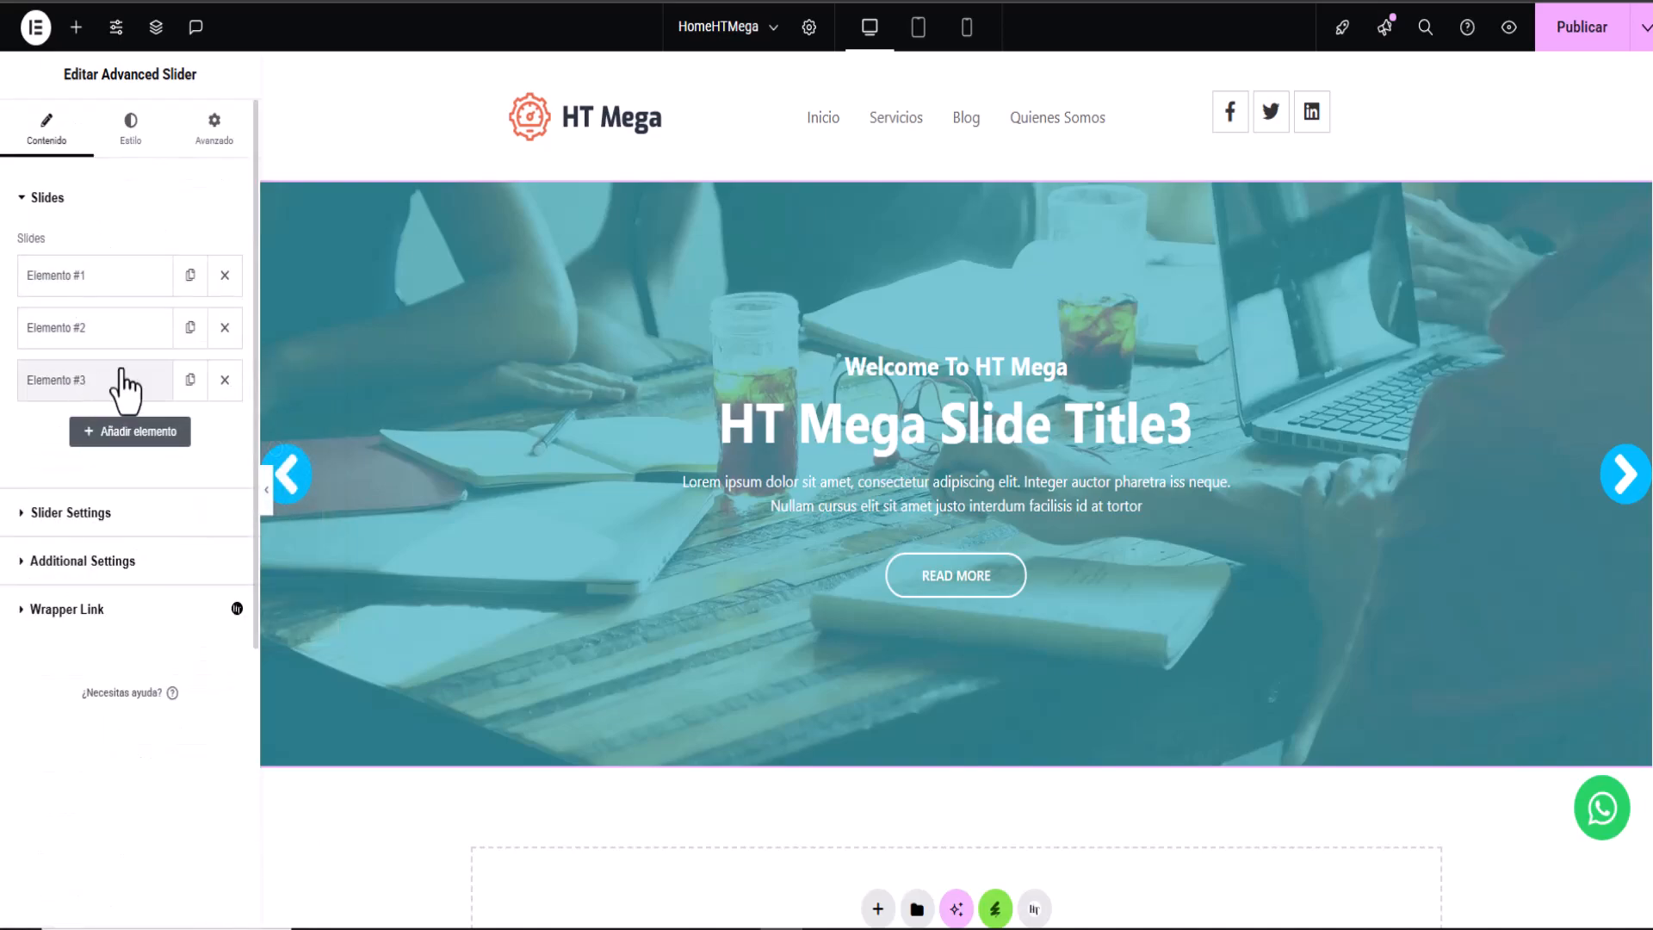
click(1574, 36)
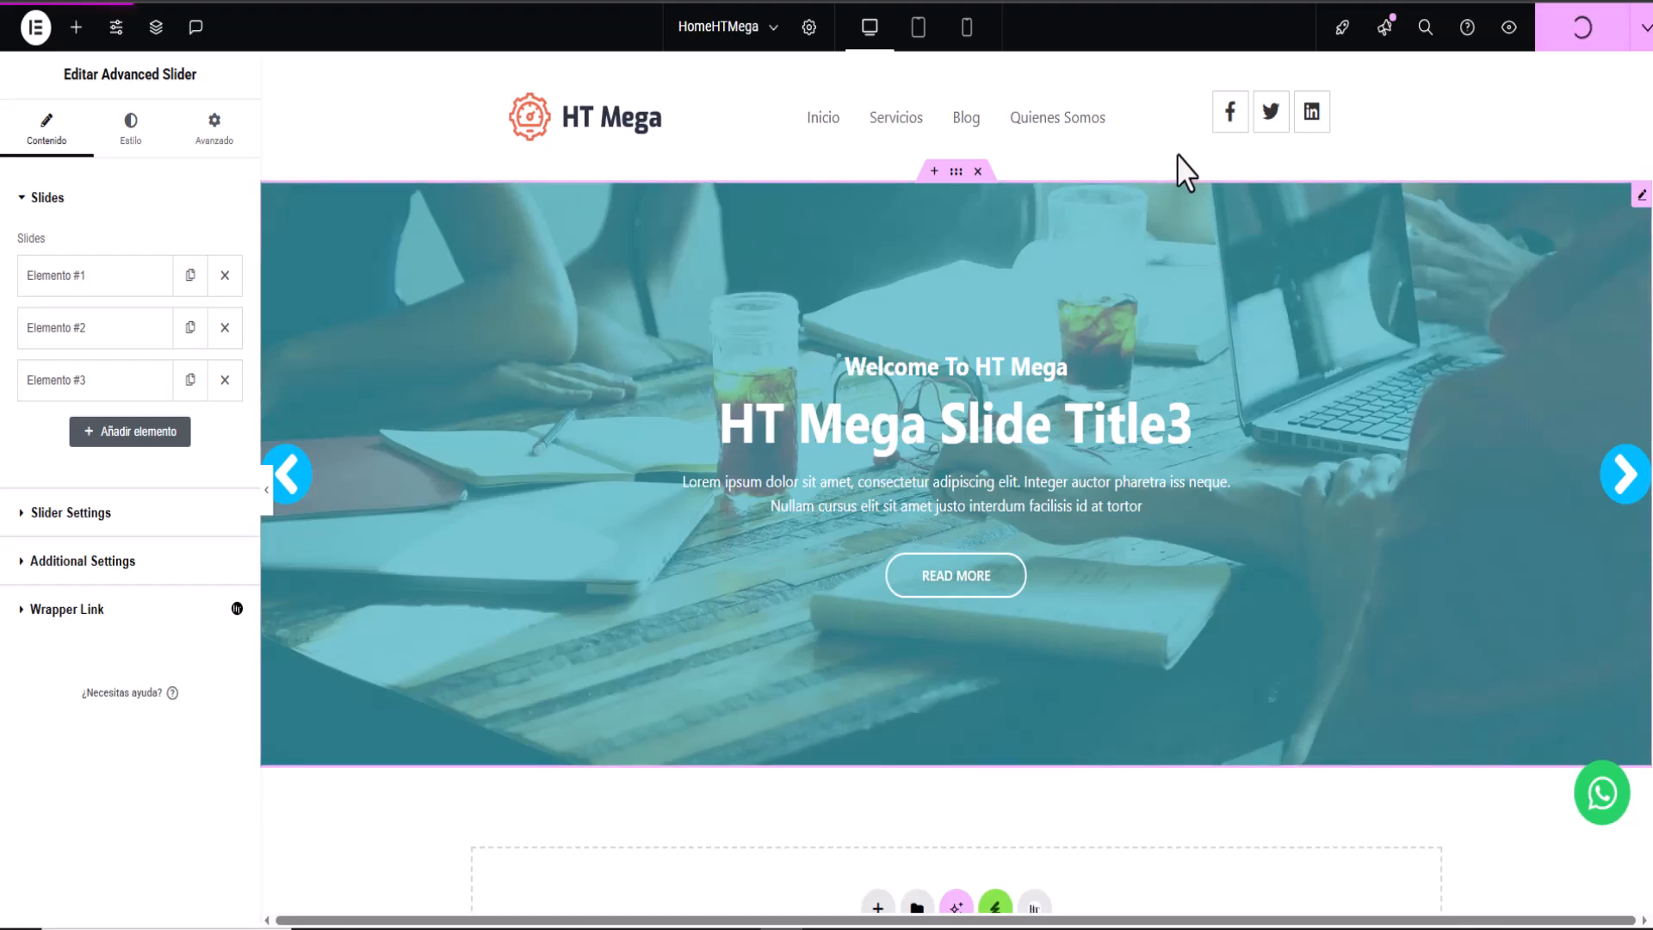
click(1511, 34)
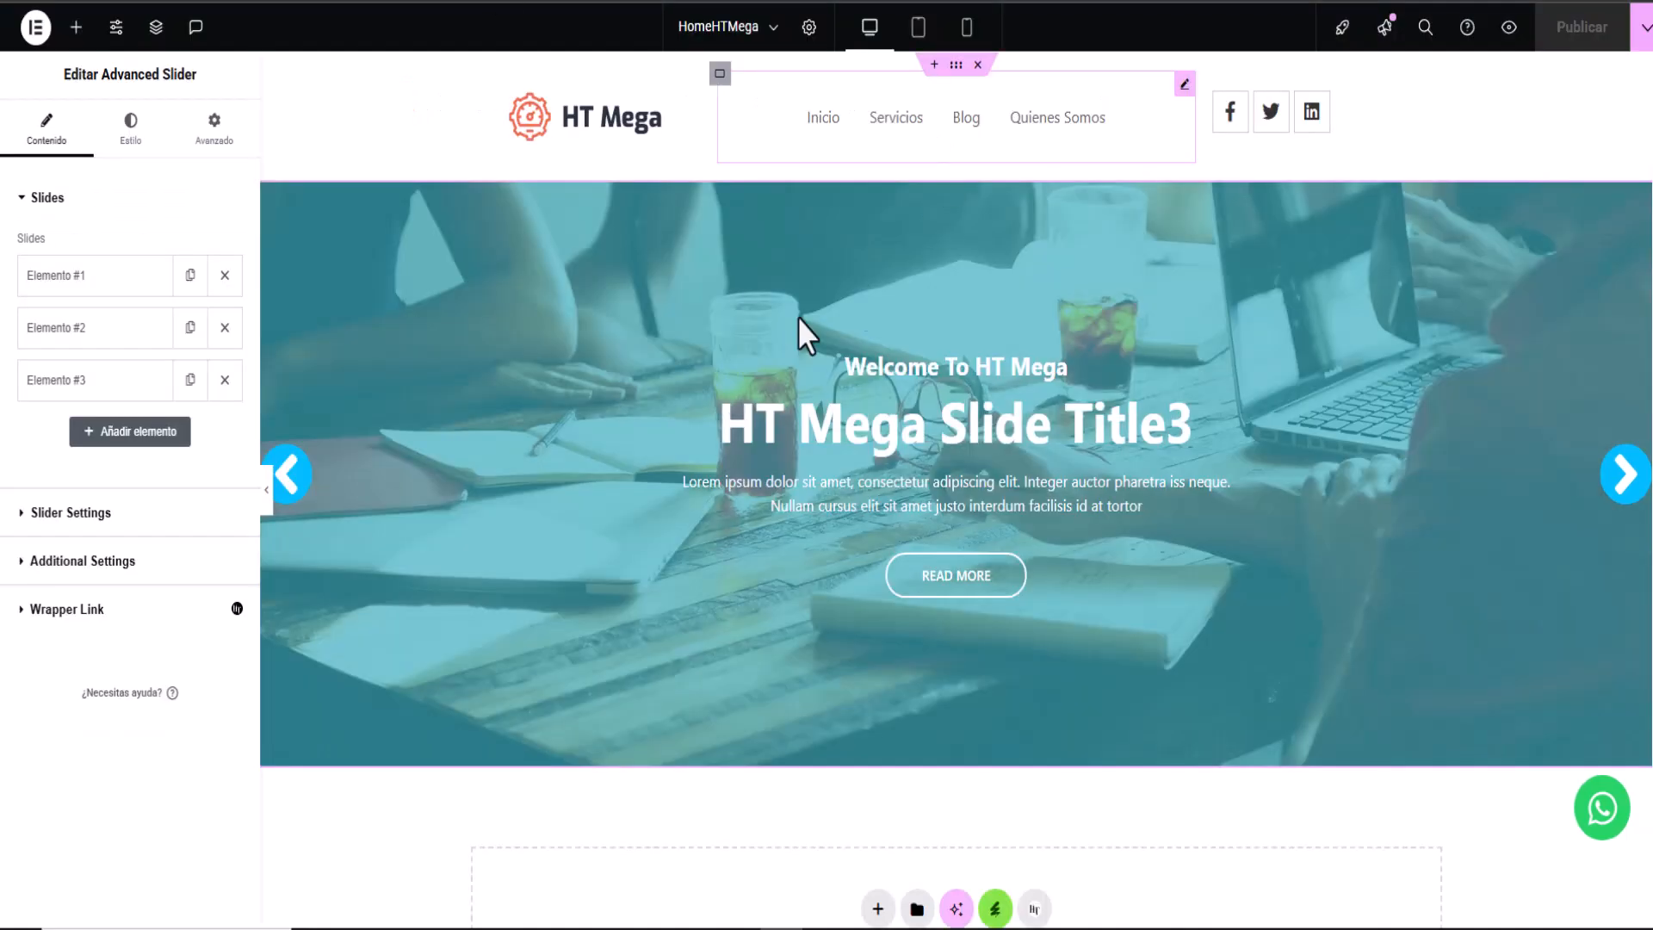
Step: Add a two-column Flexbox container below the slider and duplicate its second column to make three columns
scroll(947, 680, down, 2)
click(874, 761)
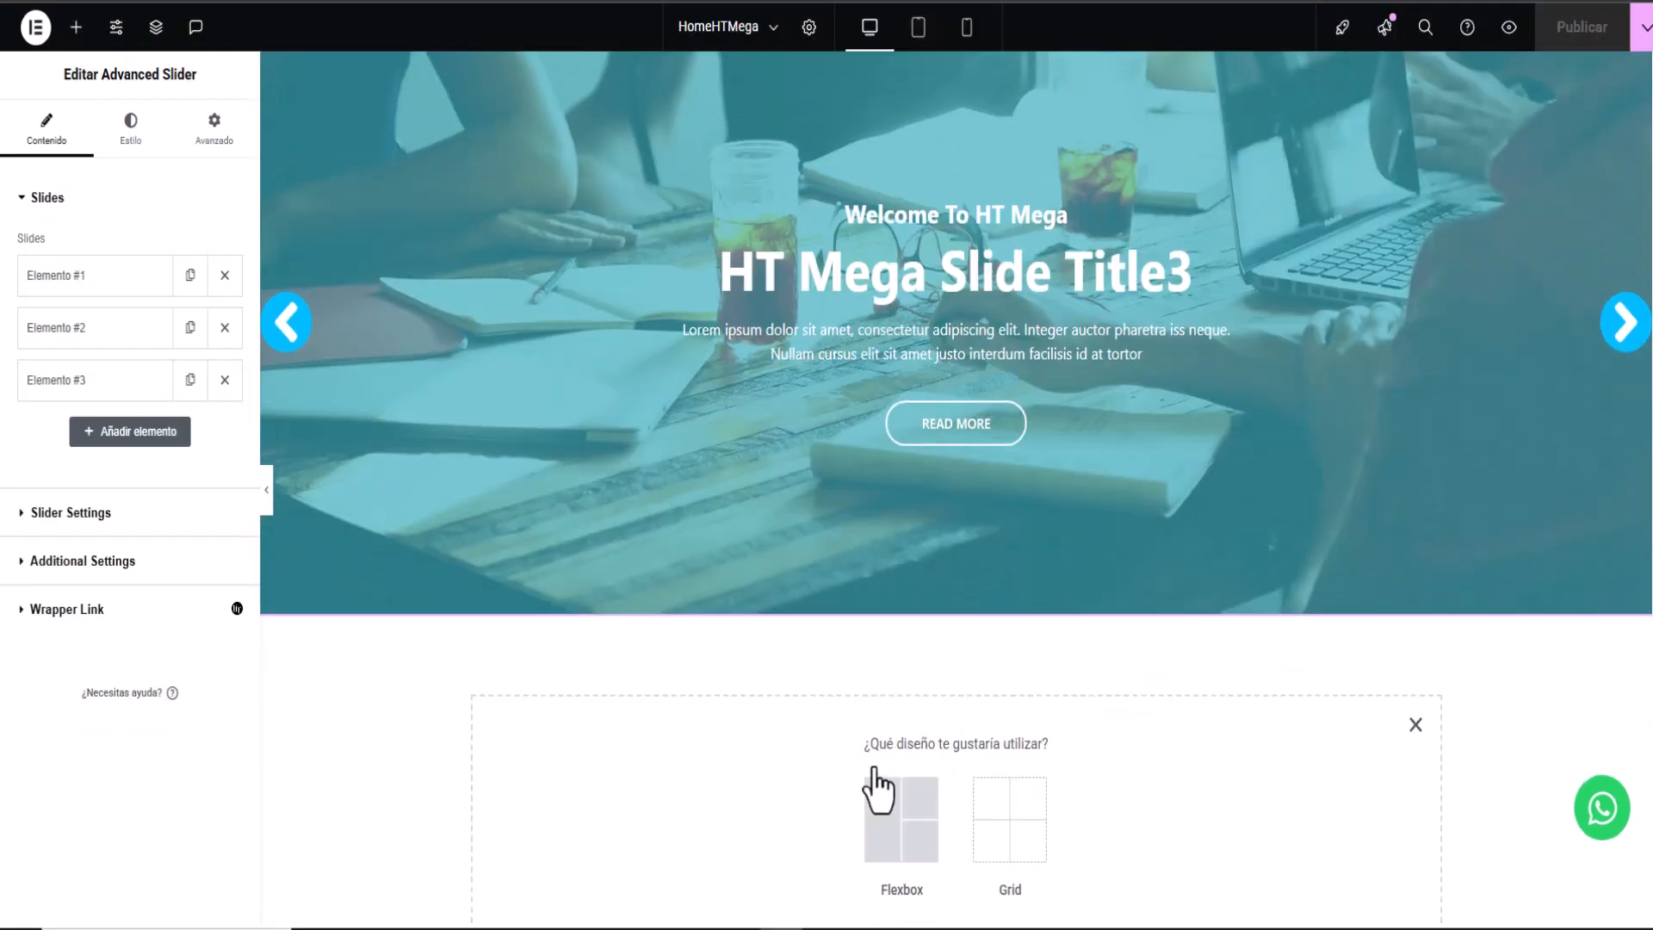
click(895, 831)
scroll(602, 697, down, 1)
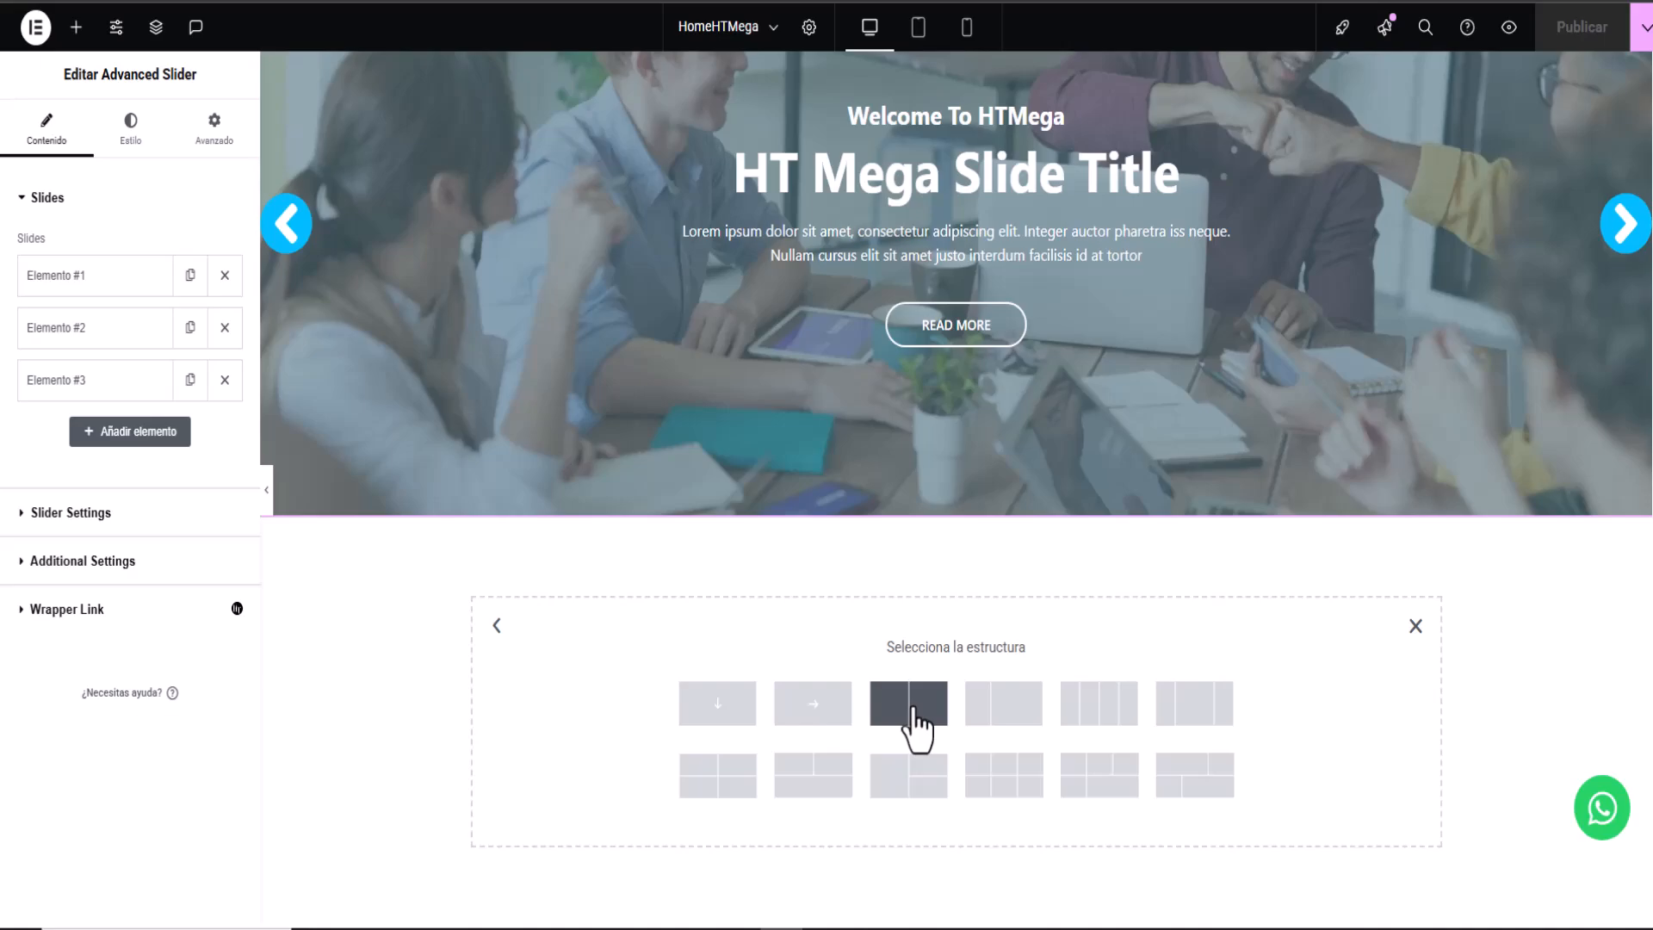
click(914, 719)
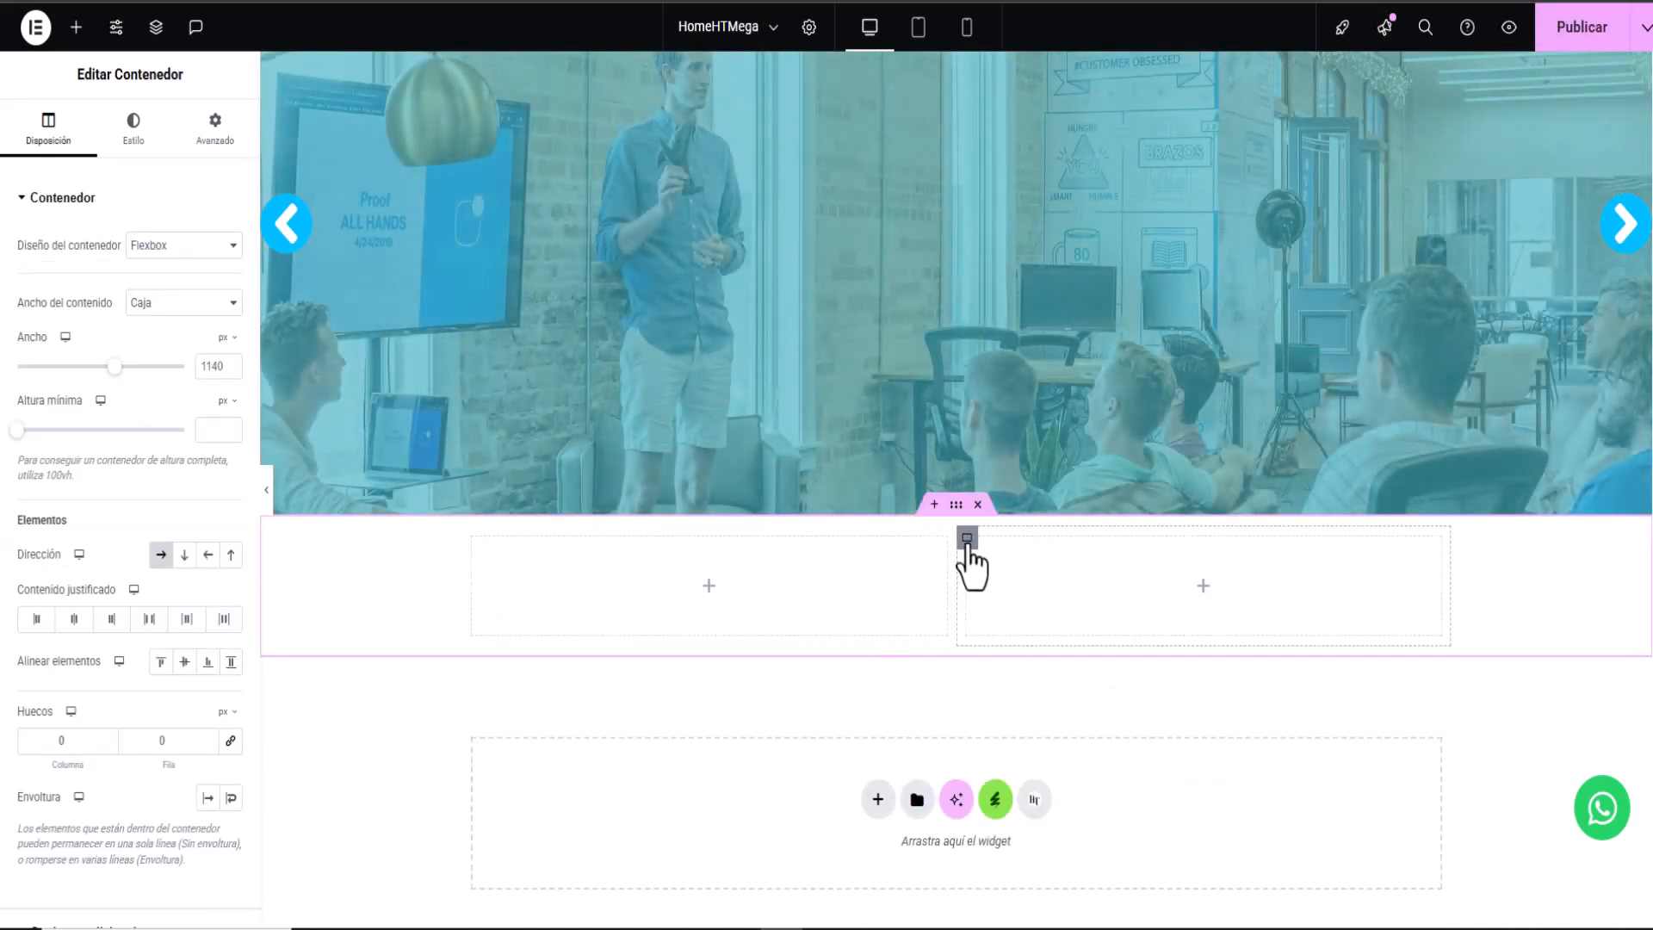
right_click(968, 542)
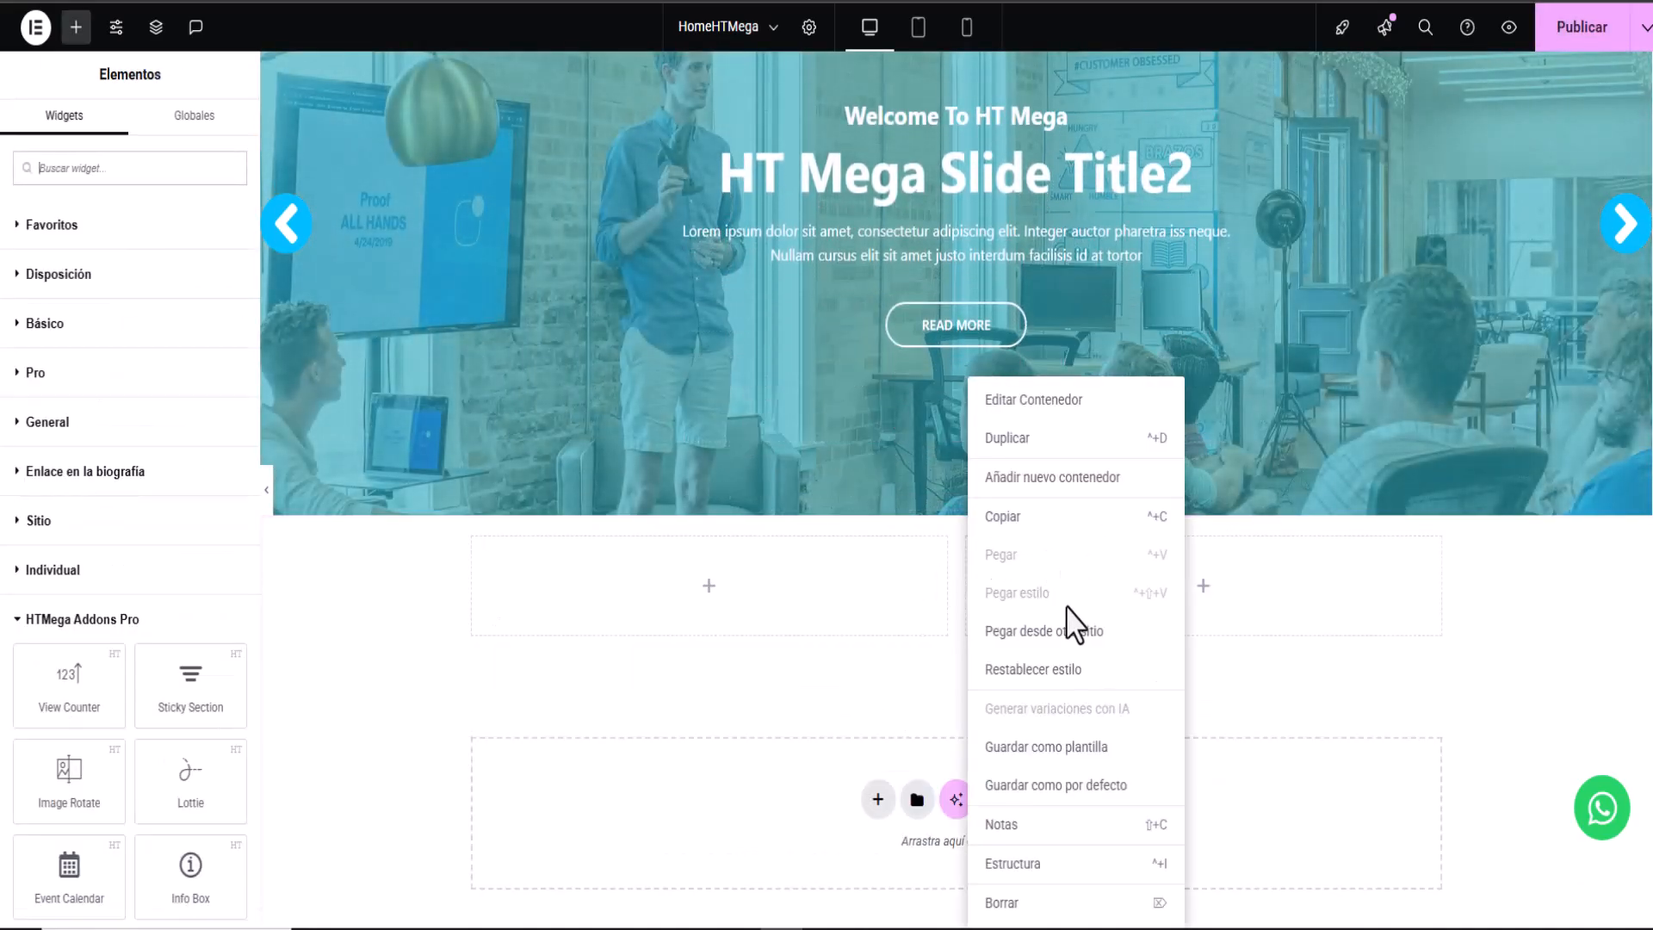
click(1021, 446)
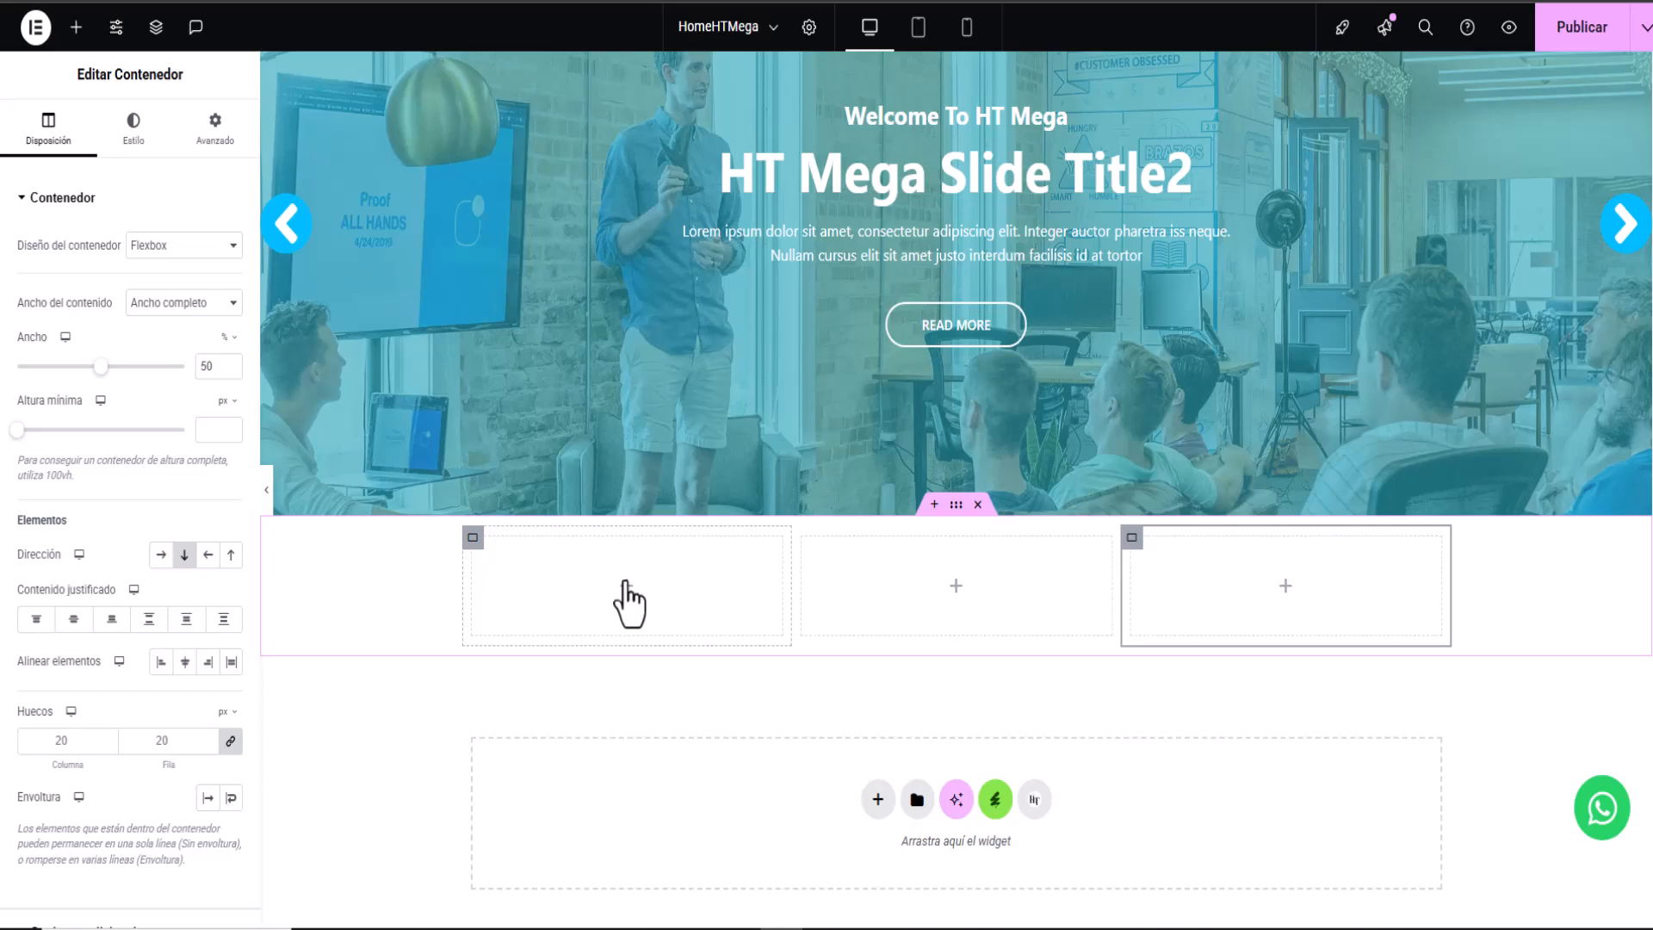
Step: Try a Pricing Table Flip Box widget in the first column of the new container, and delete it again
click(628, 603)
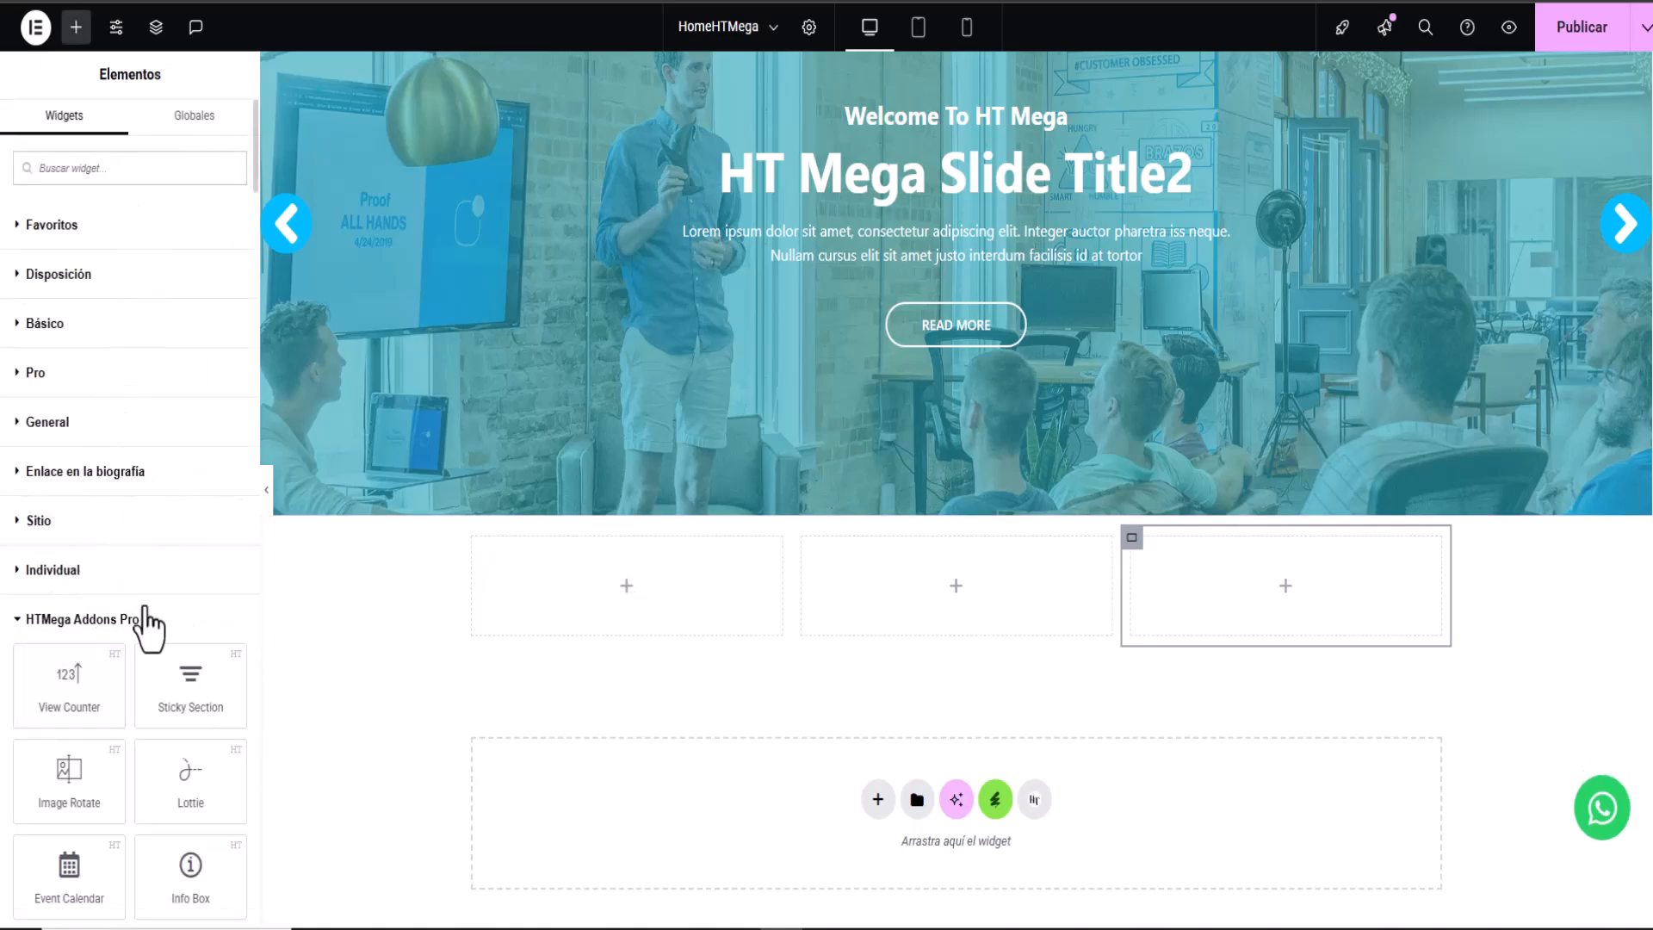
scroll(147, 619, down, 5)
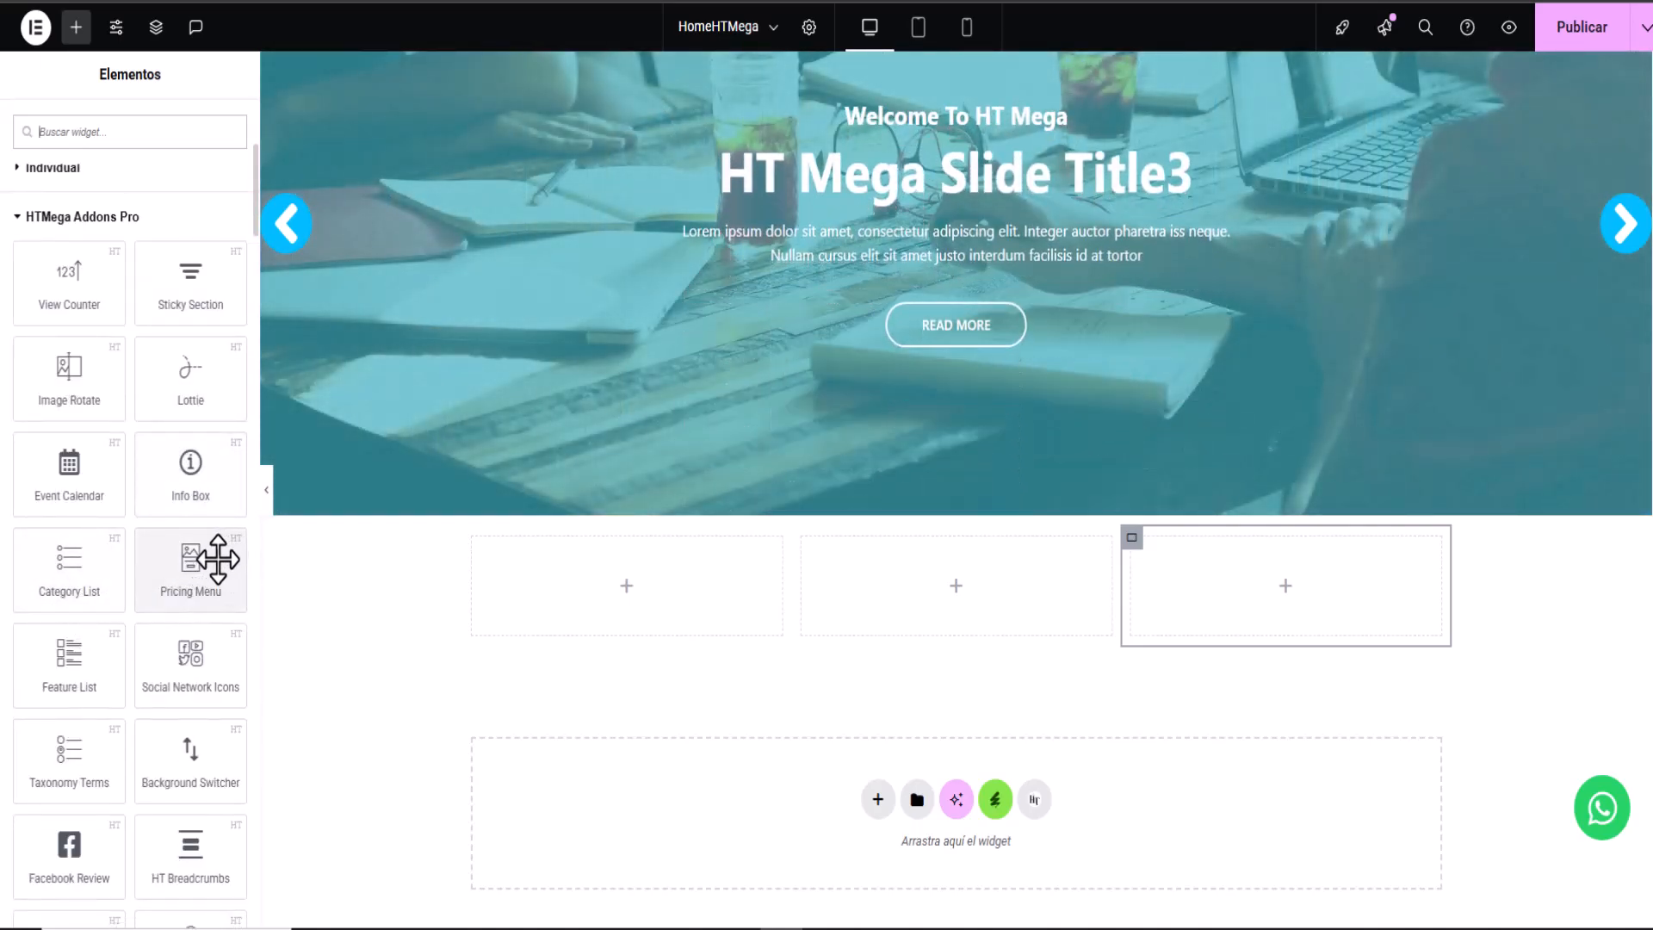
scroll(203, 559, down, 5)
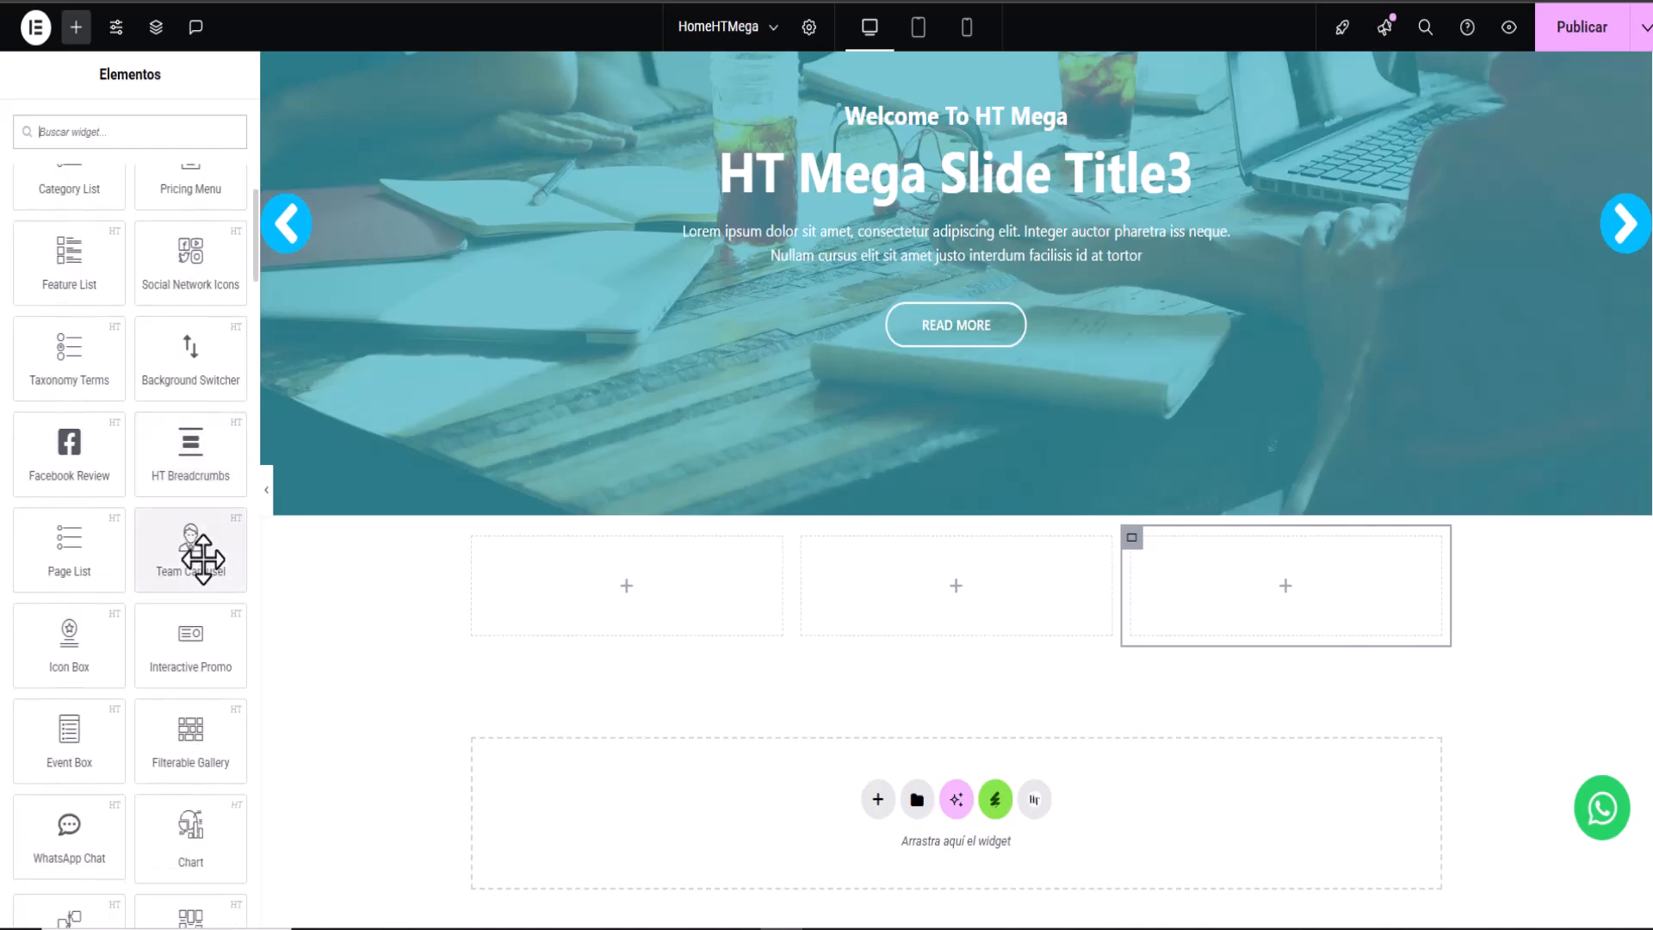
scroll(203, 560, down, 5)
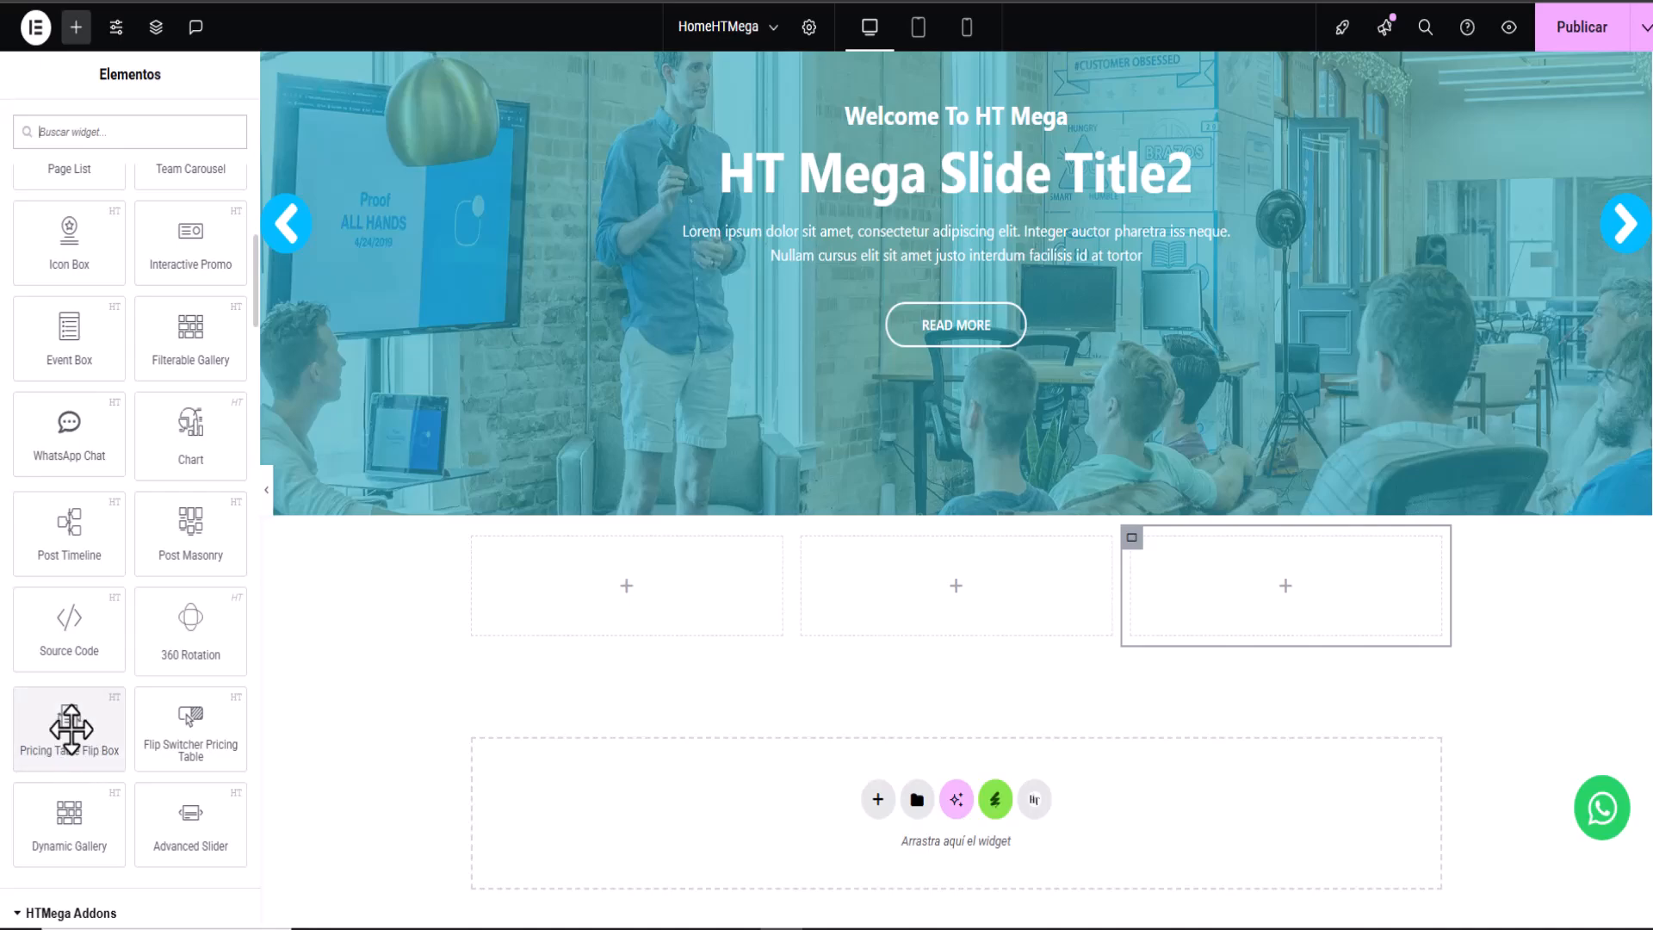
drag(70, 729, 680, 637)
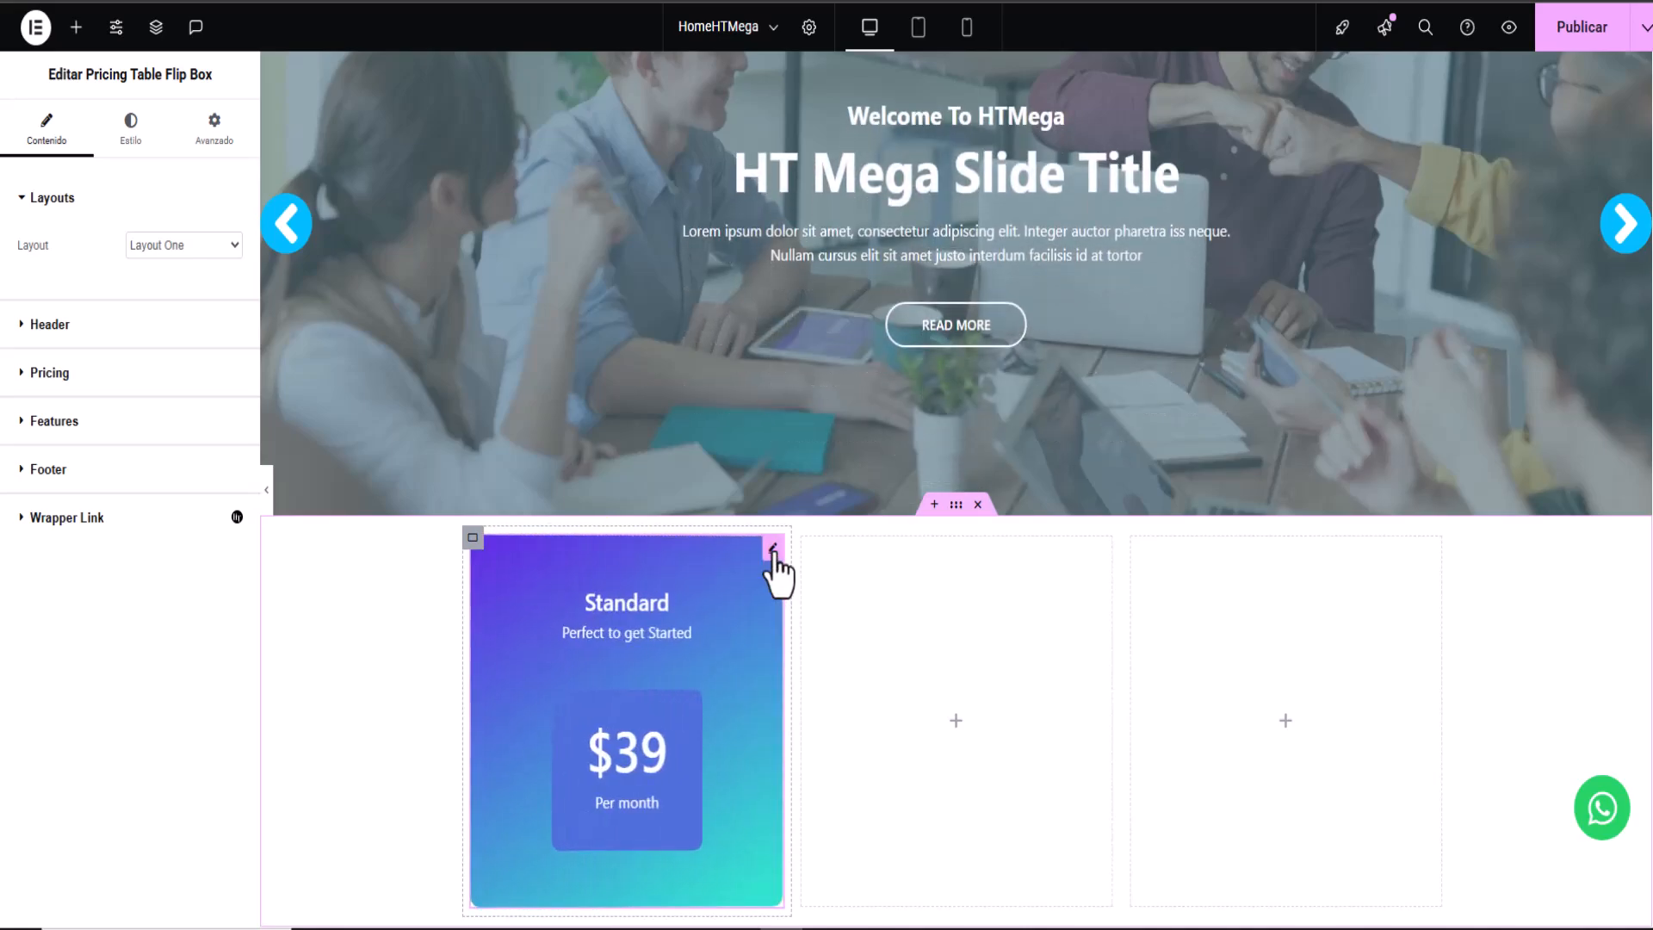
right_click(776, 570)
key(Delete)
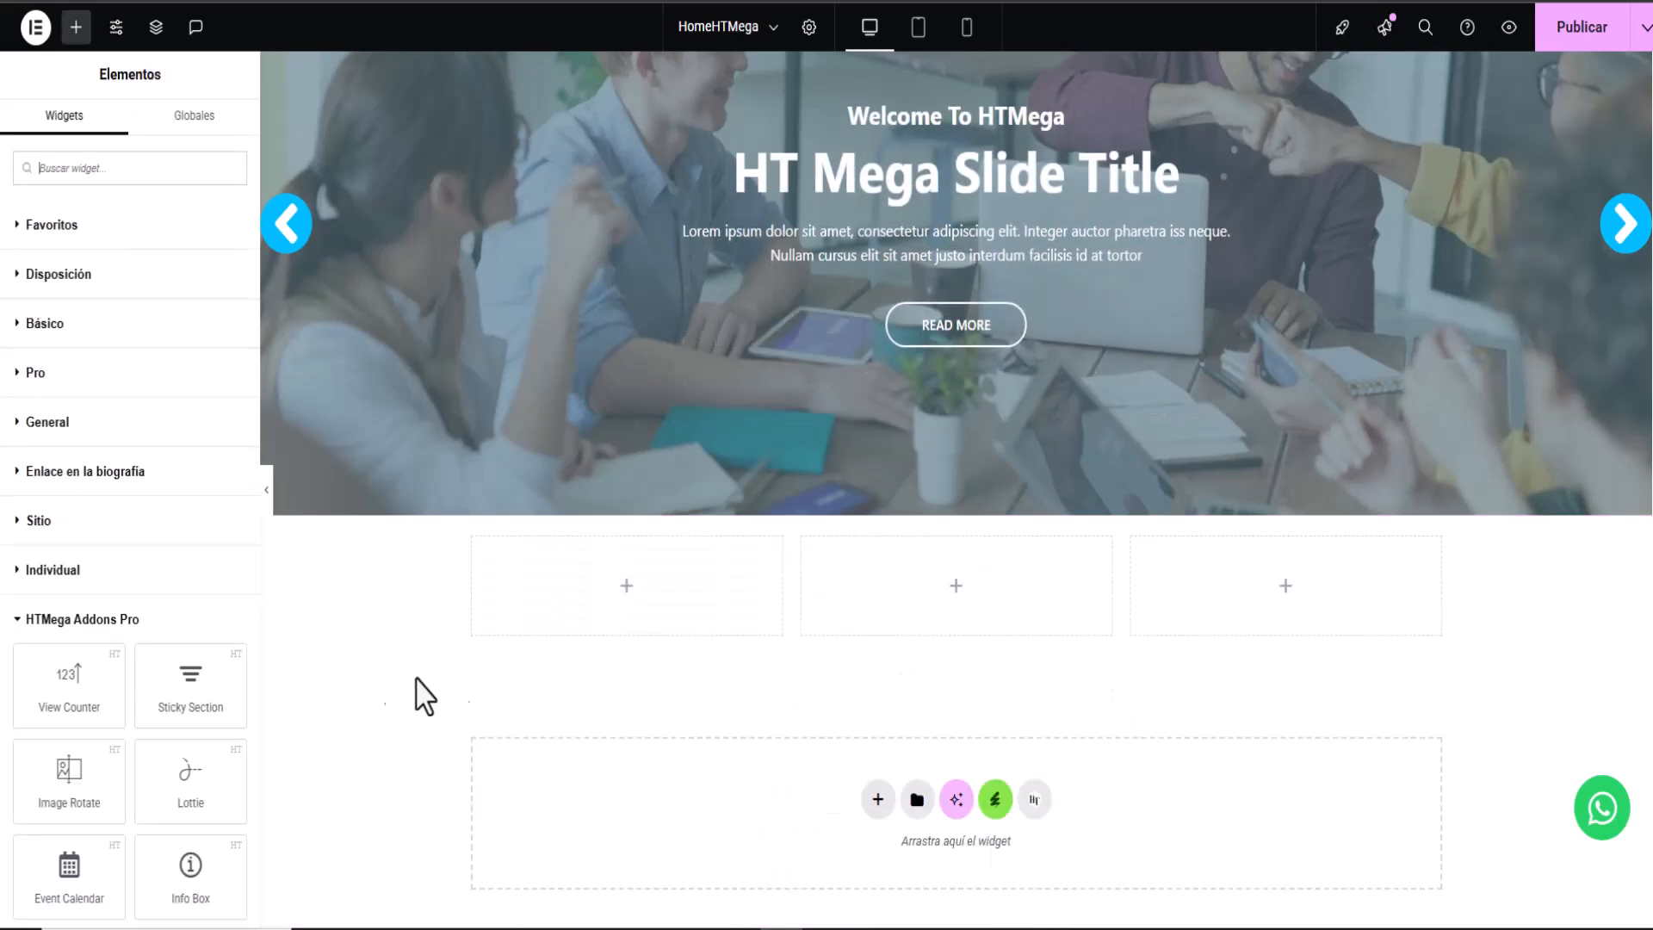
Step: Add an HTMega Flip Box widget to the first column of the three-column container
scroll(52, 717, down, 10)
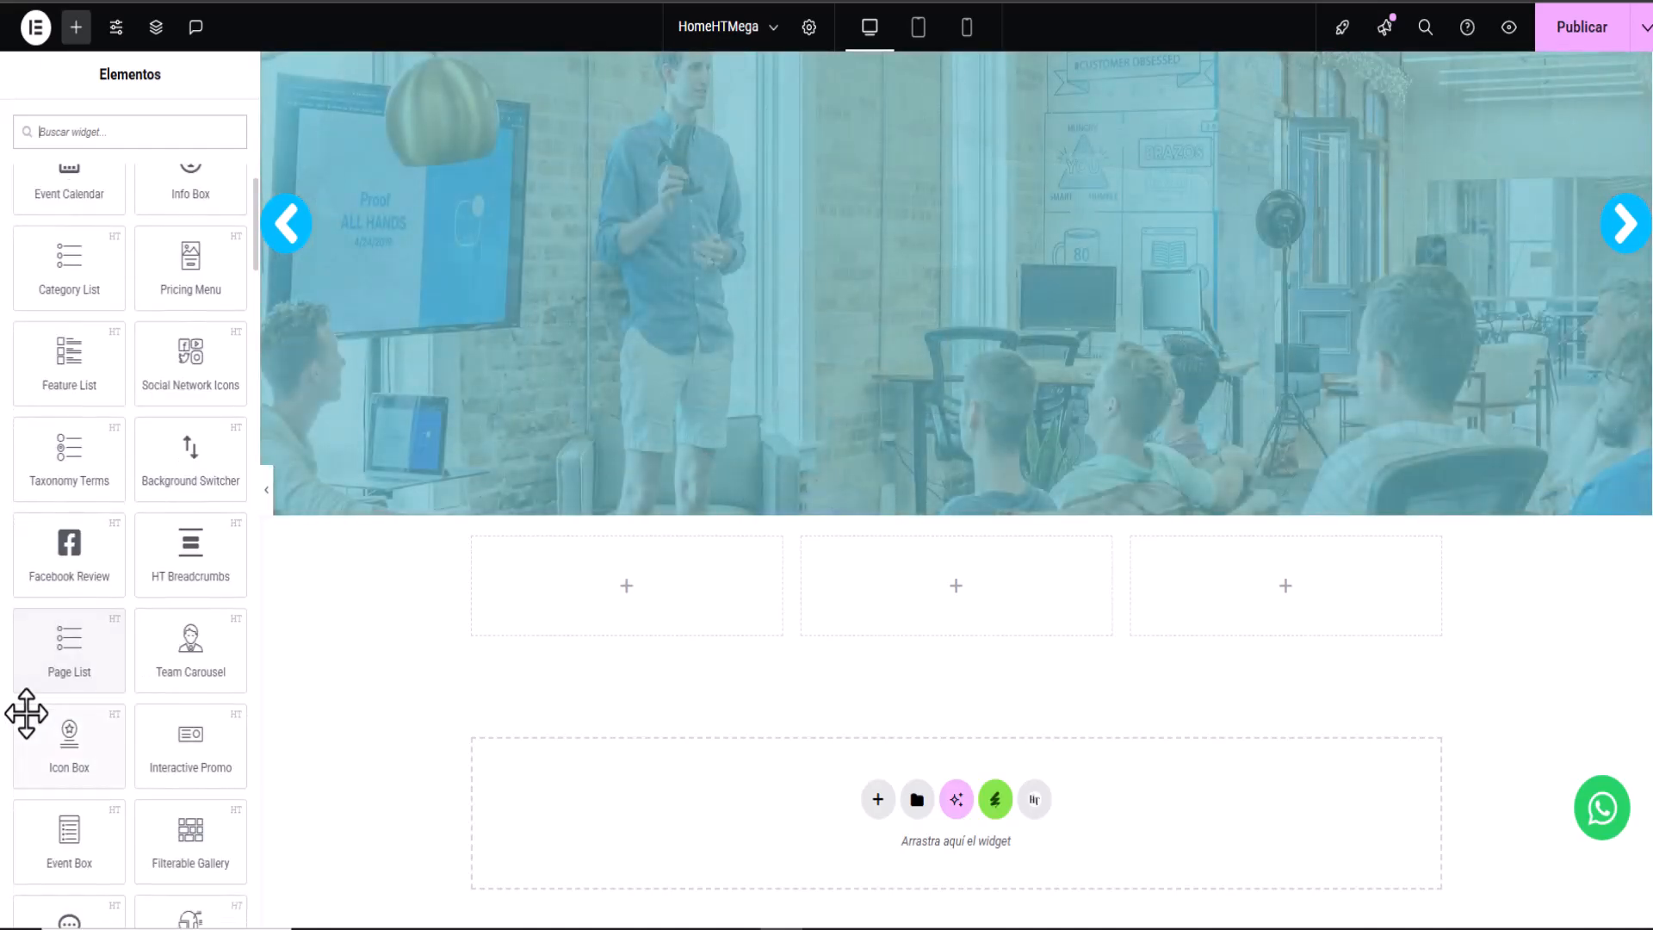
scroll(26, 713, down, 5)
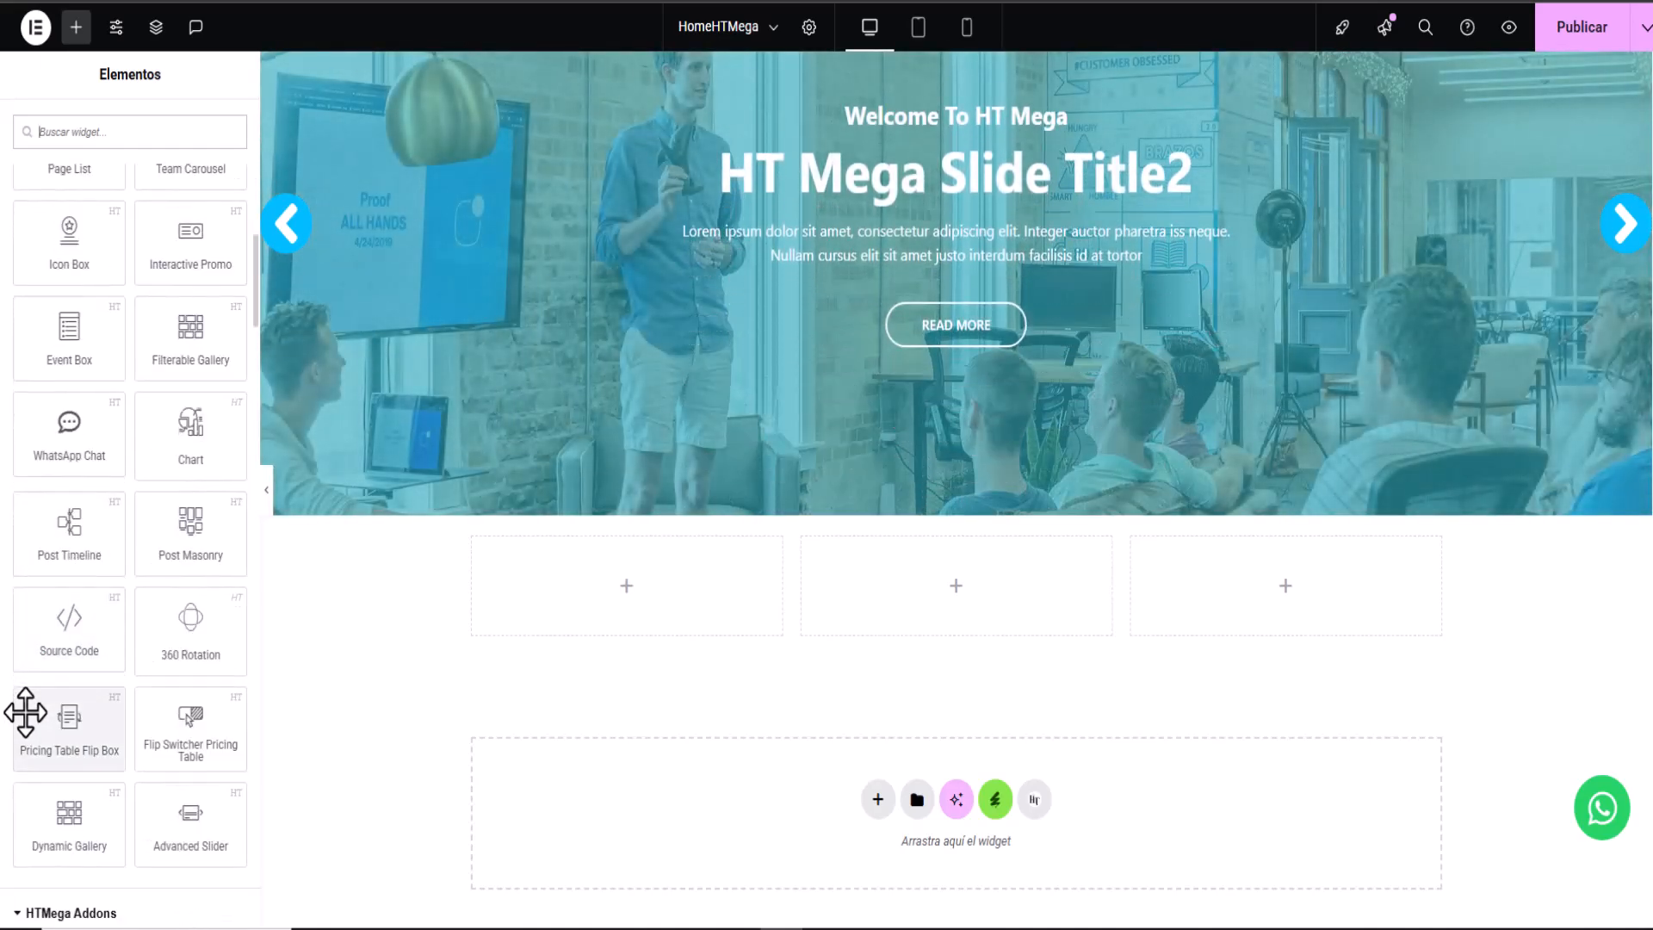
scroll(215, 899, down, 8)
drag(197, 846, 629, 612)
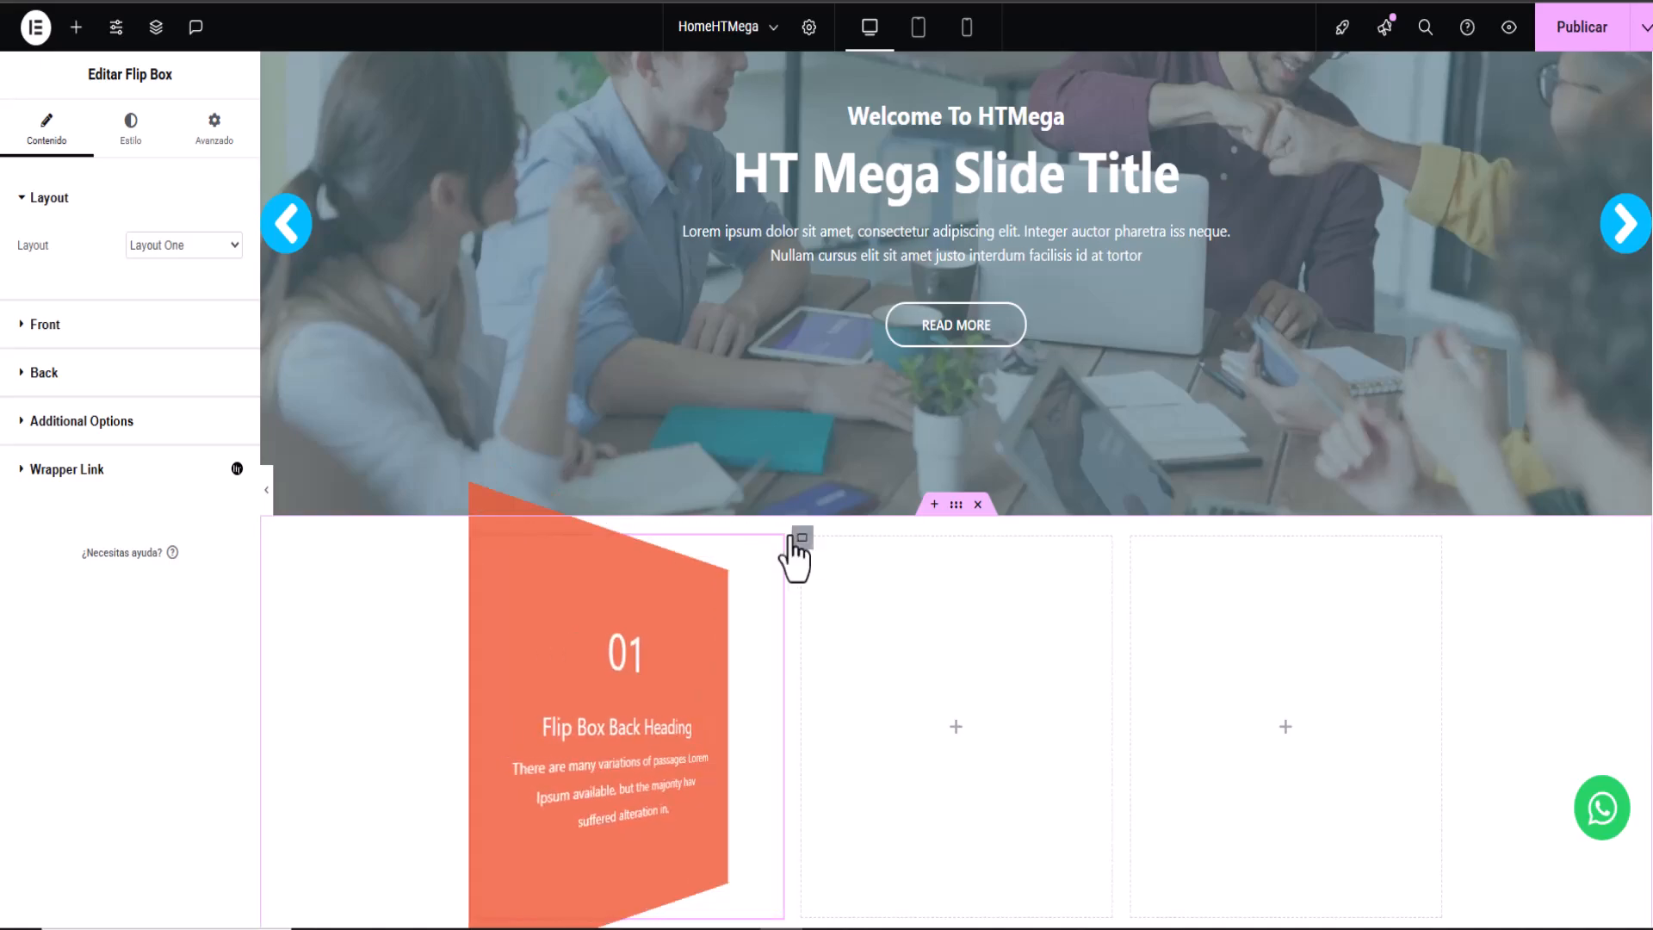
Step: Copy the first column's Flip Box and paste it into the second and third columns
right_click(775, 556)
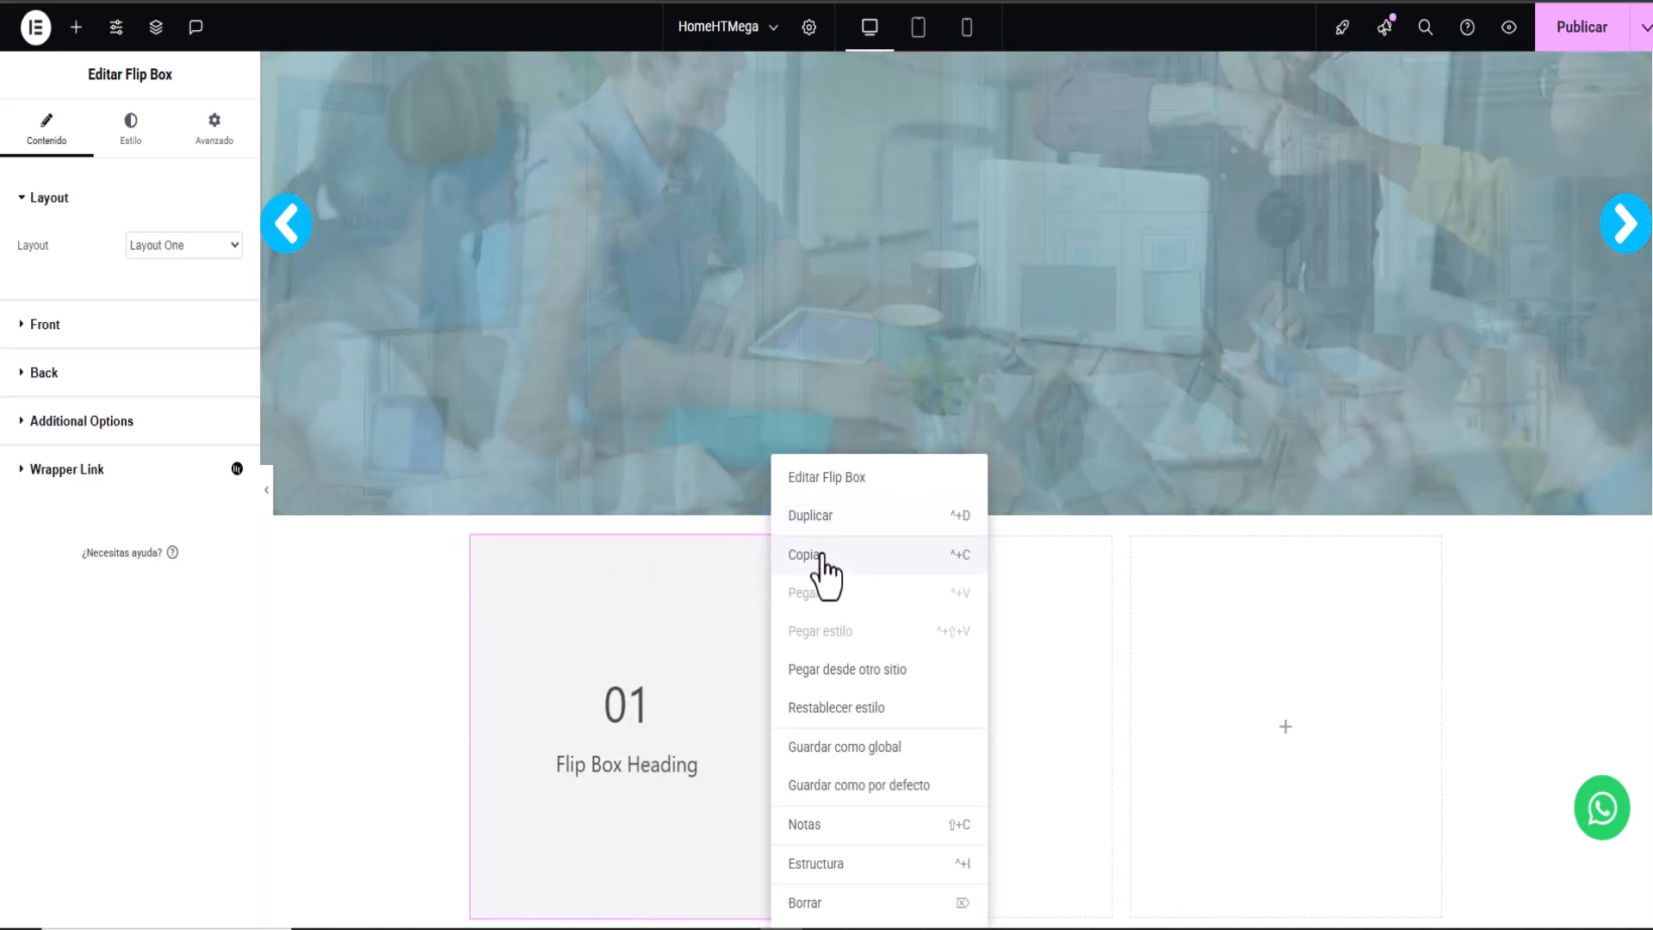
click(834, 551)
right_click(962, 749)
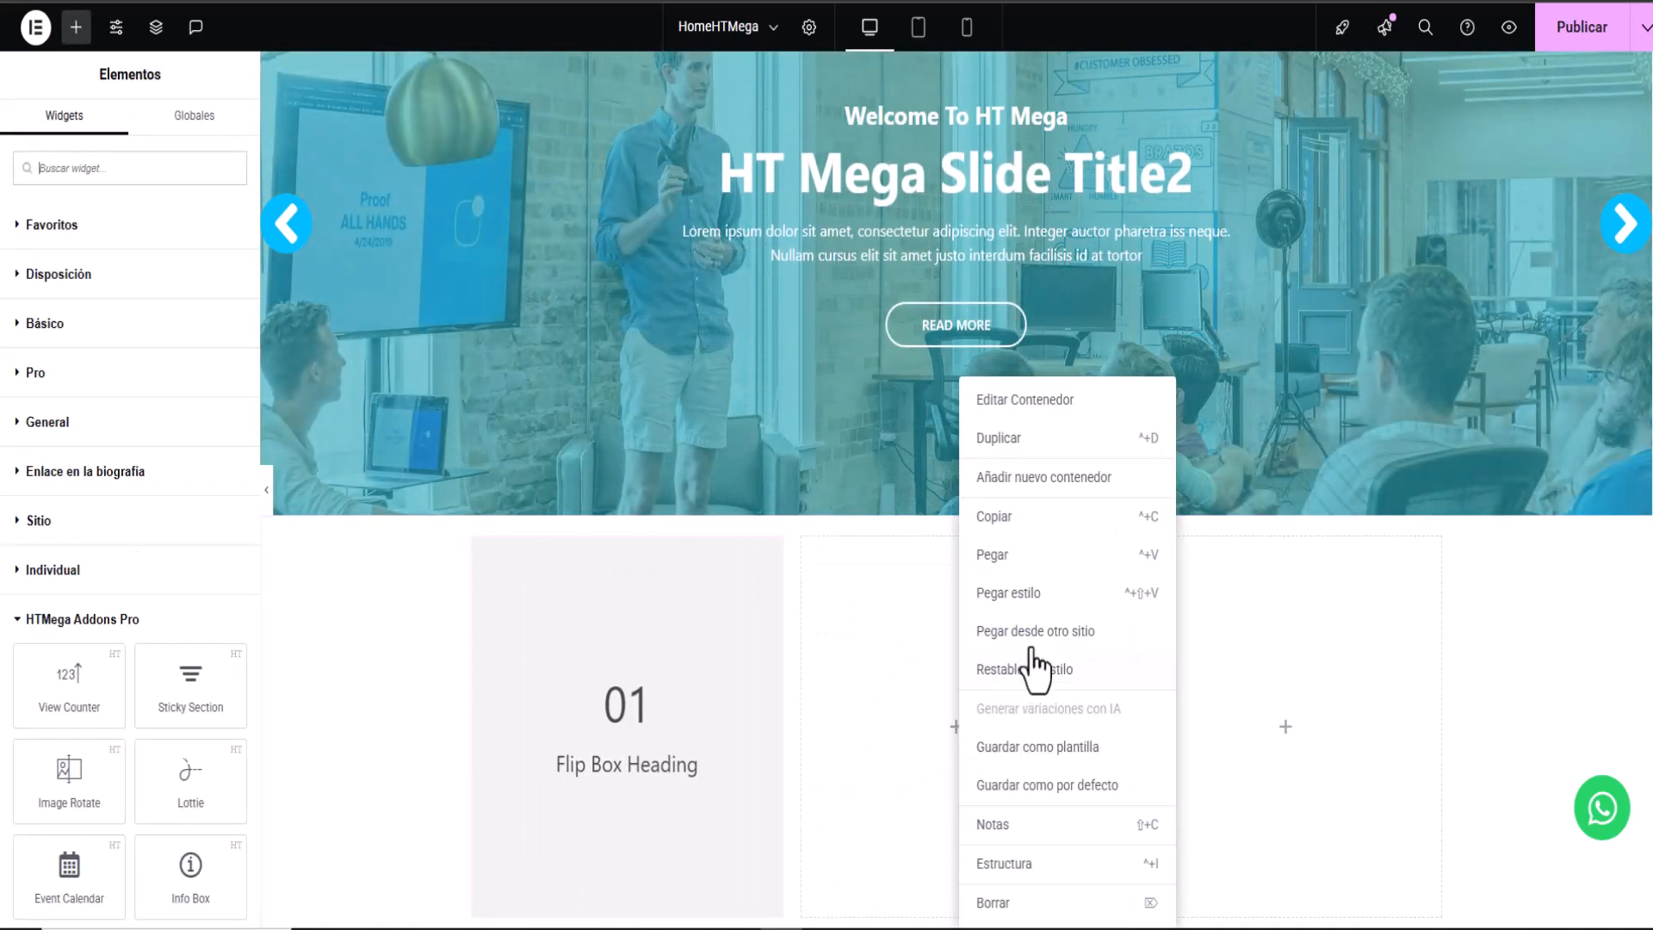
click(1033, 548)
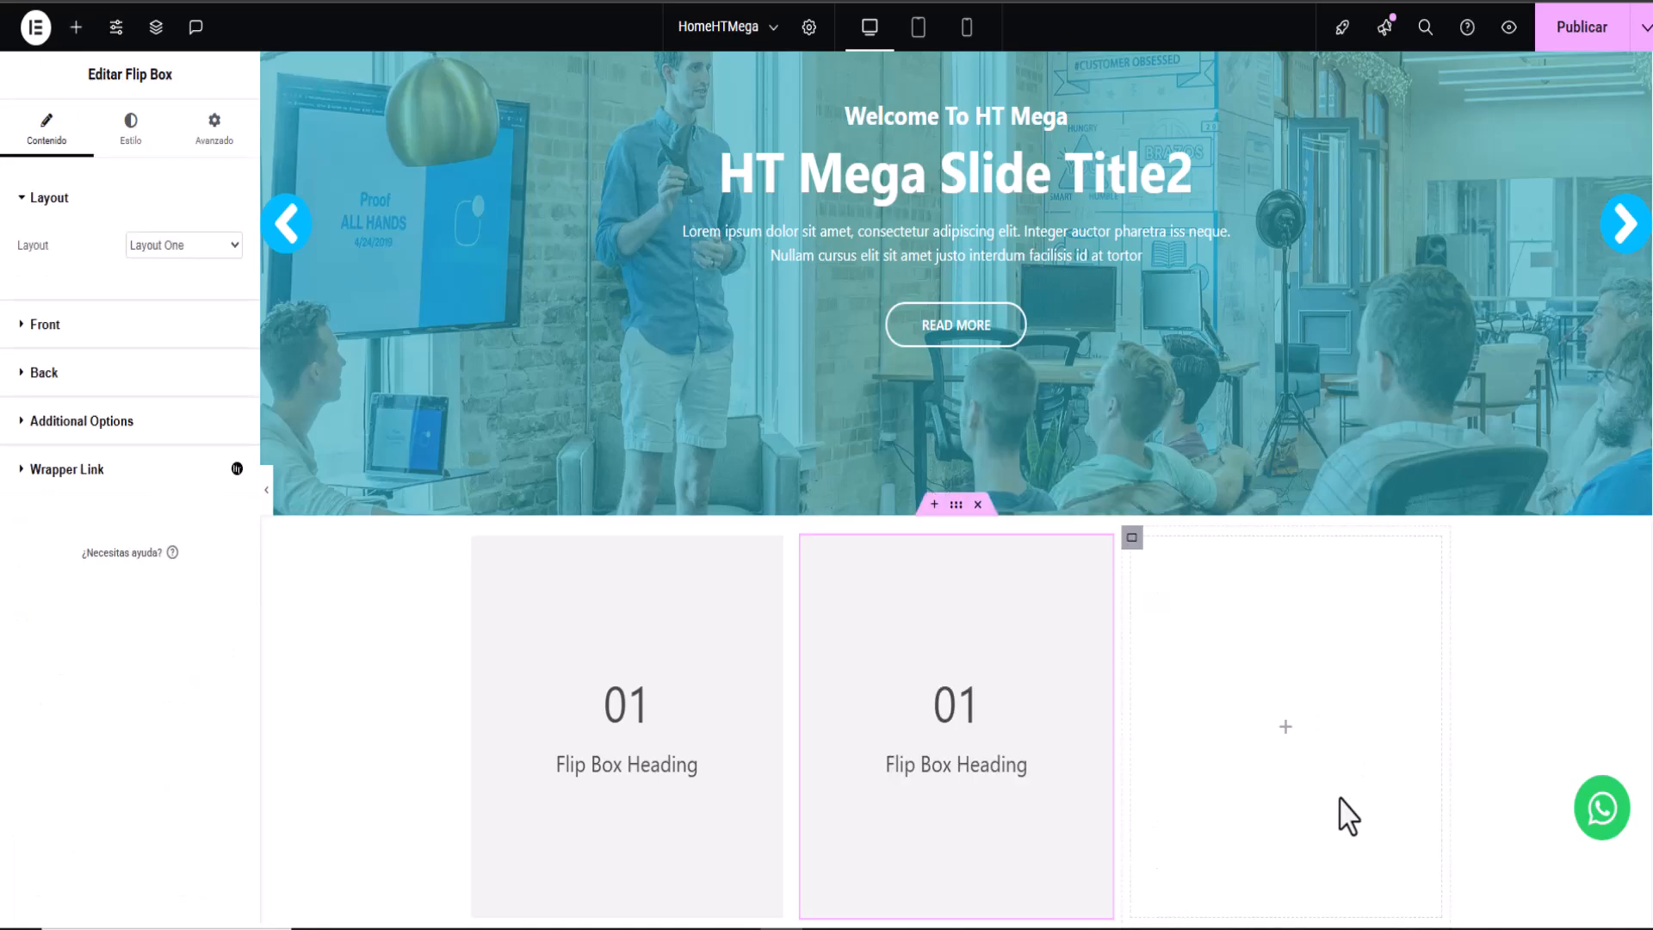
right_click(1286, 745)
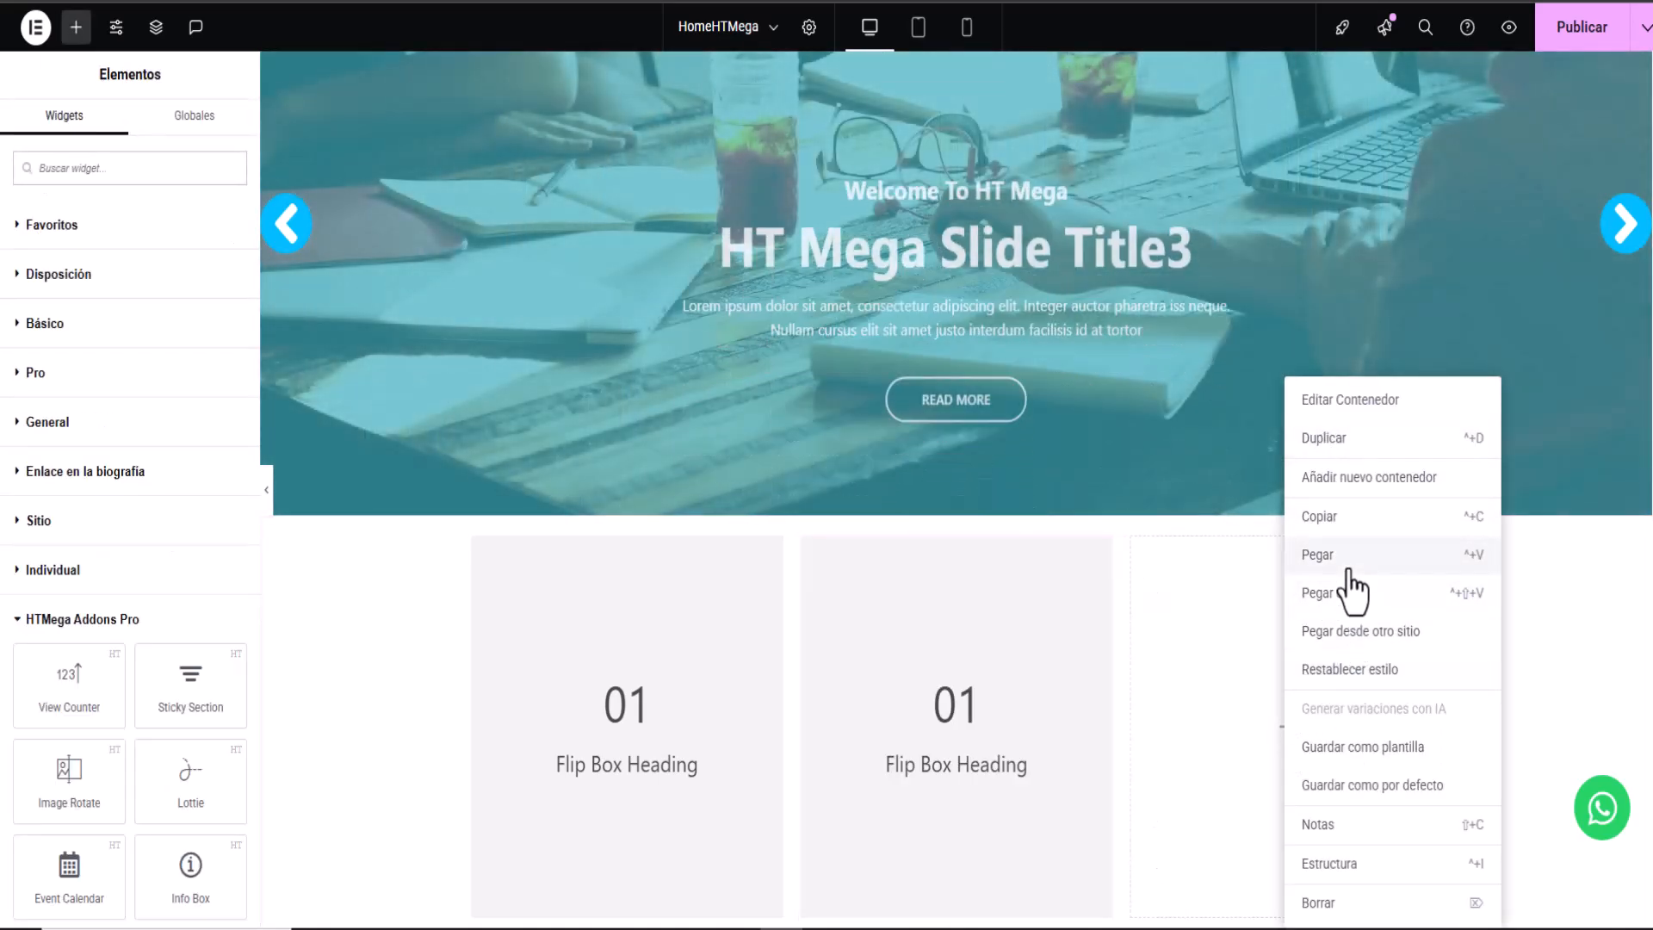
click(1348, 568)
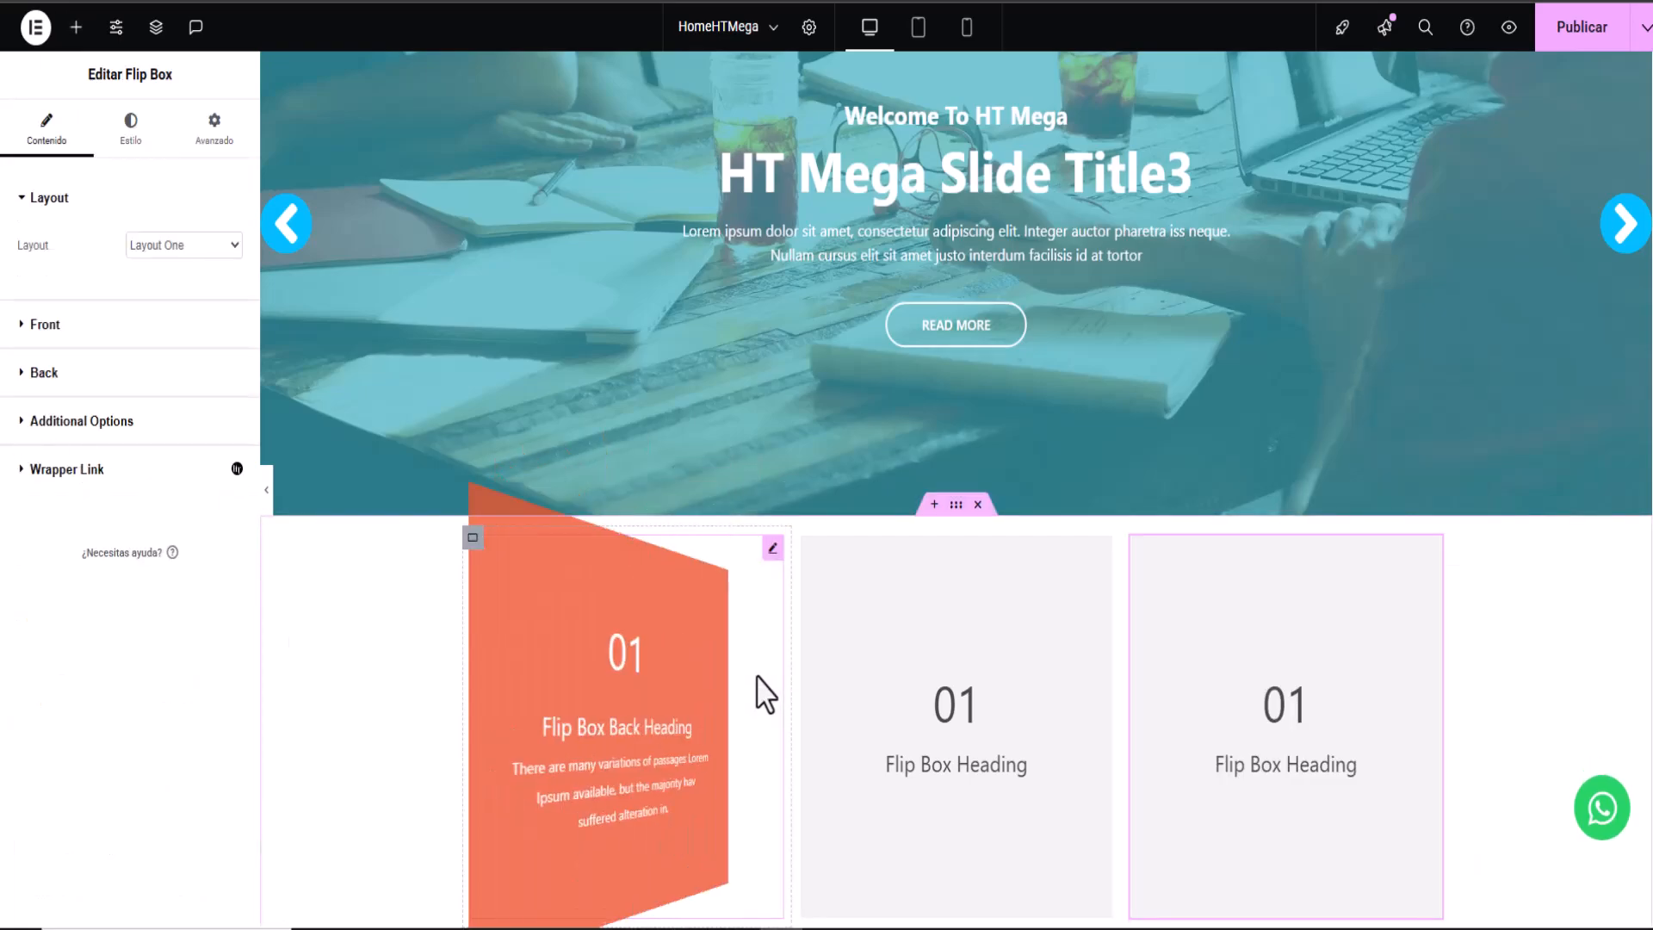
Step: Try Layouts Two, Three, Four and Five on the first column's Flip Box and settle on Layout Four
click(750, 573)
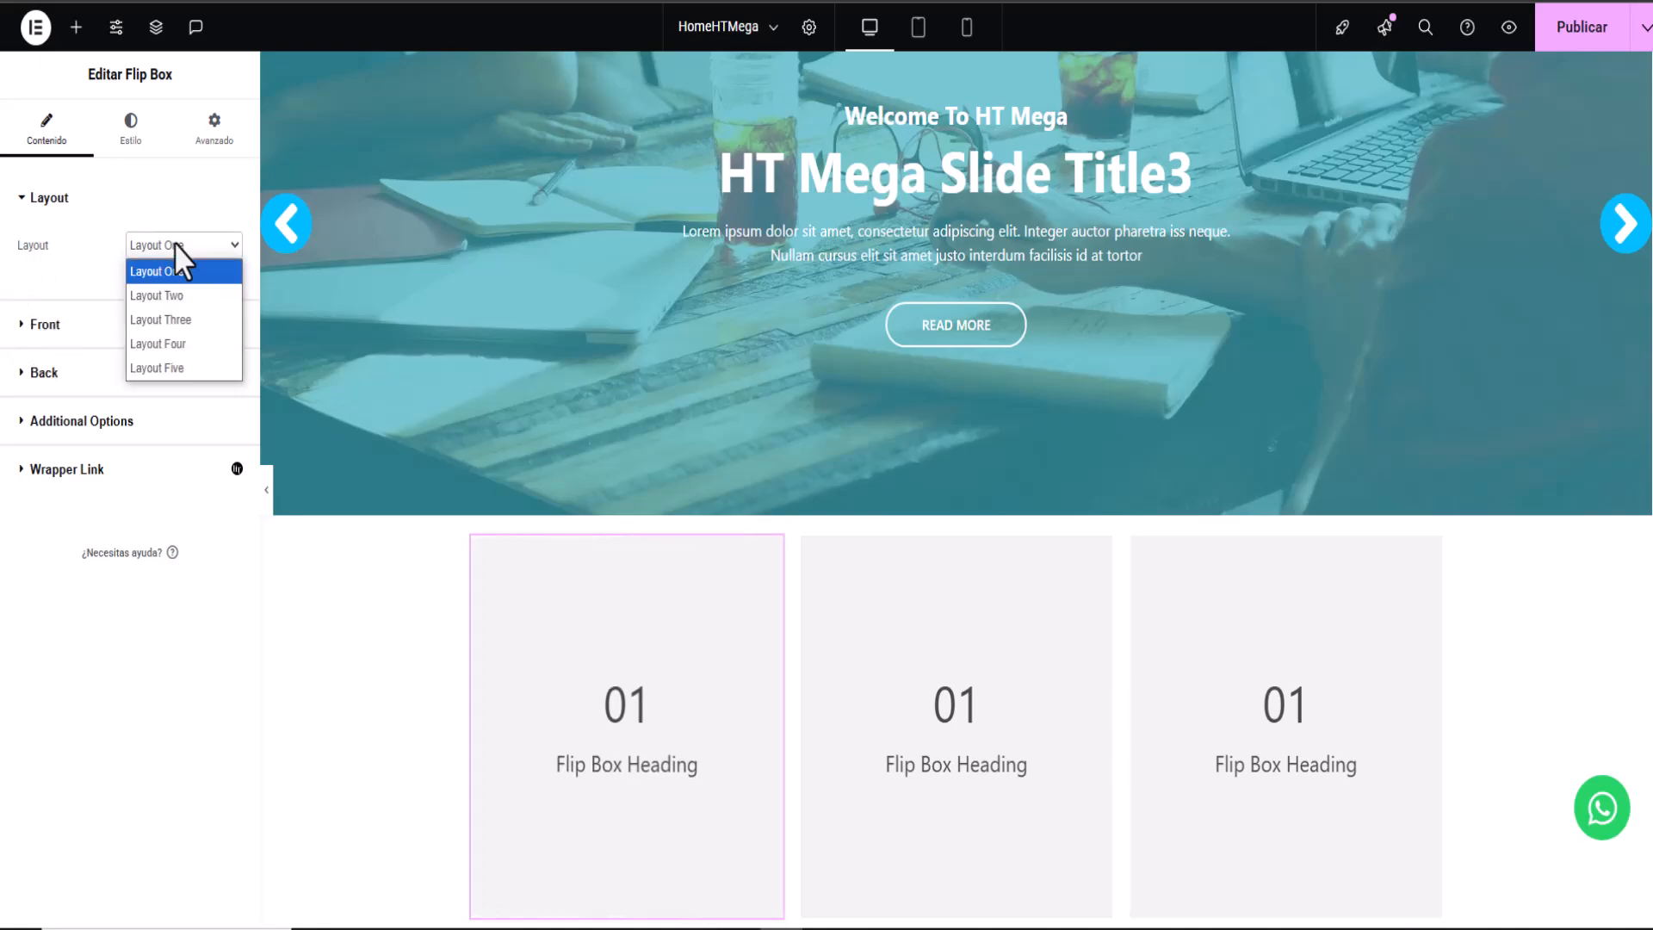
click(164, 297)
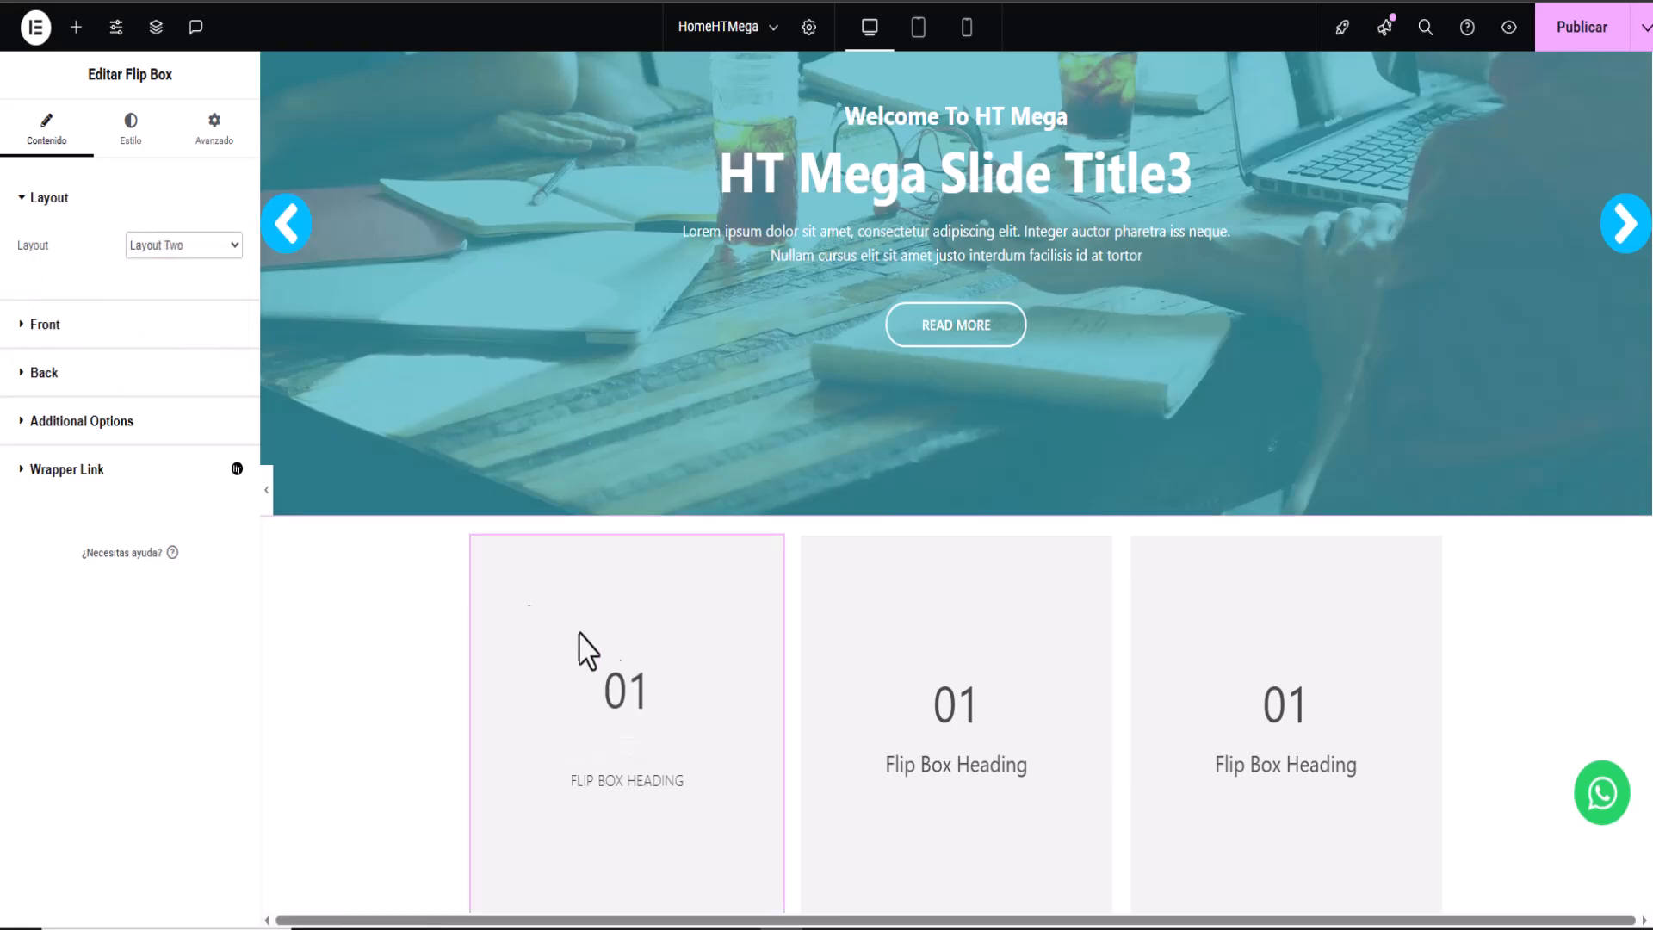
click(181, 245)
click(174, 320)
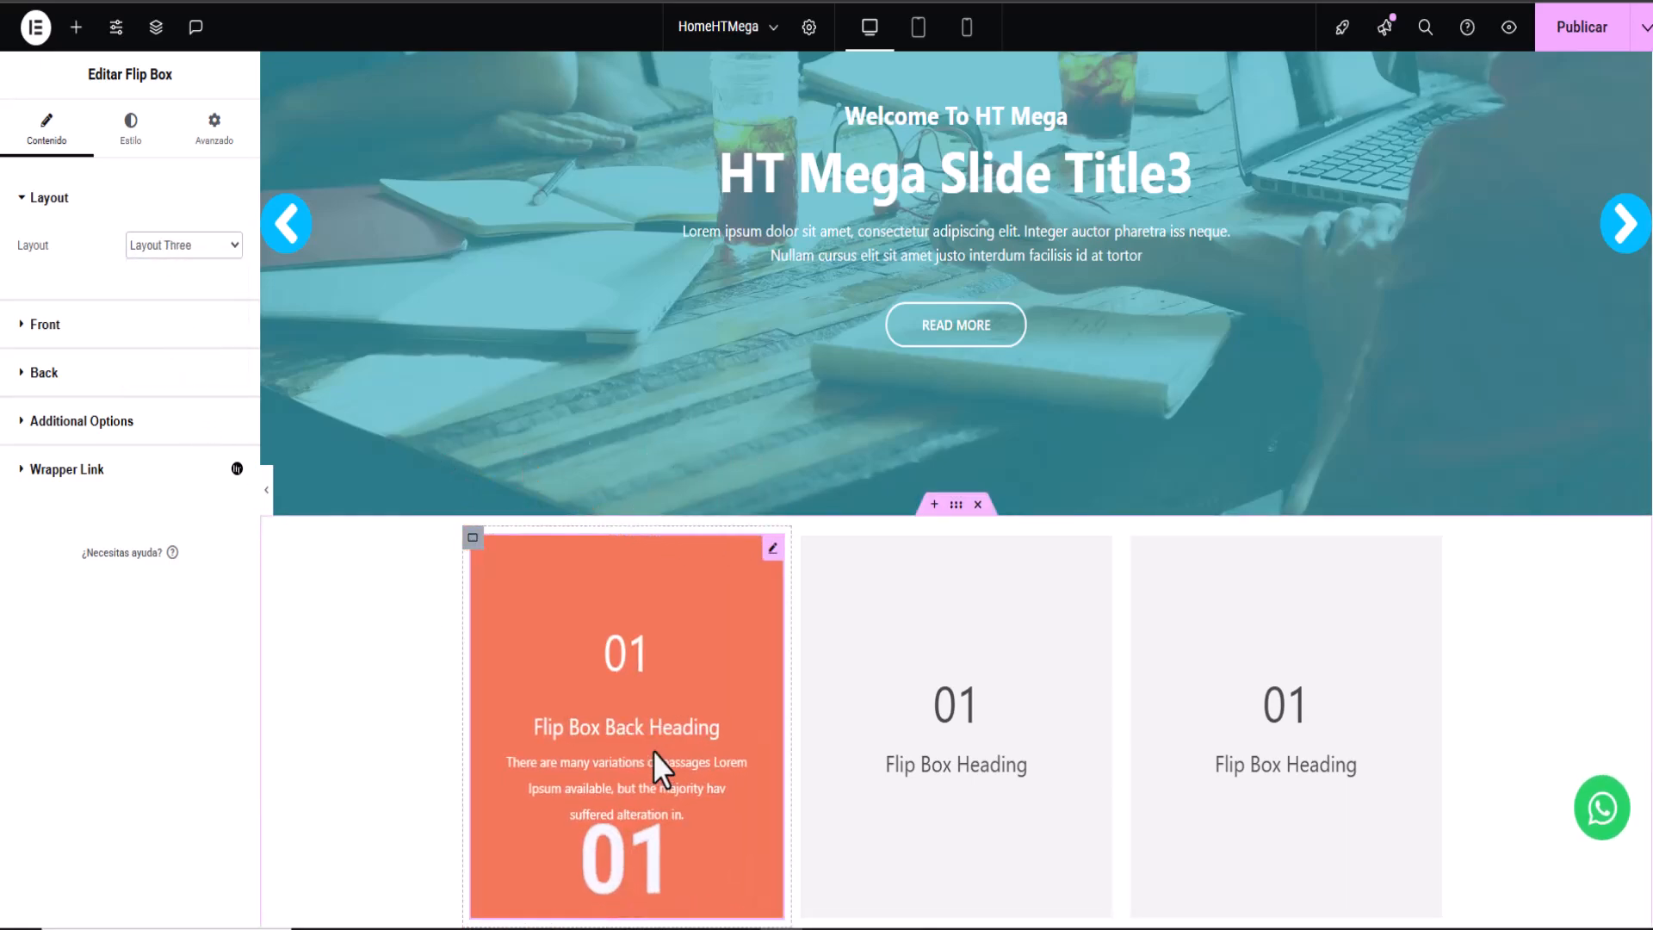
click(153, 245)
click(162, 346)
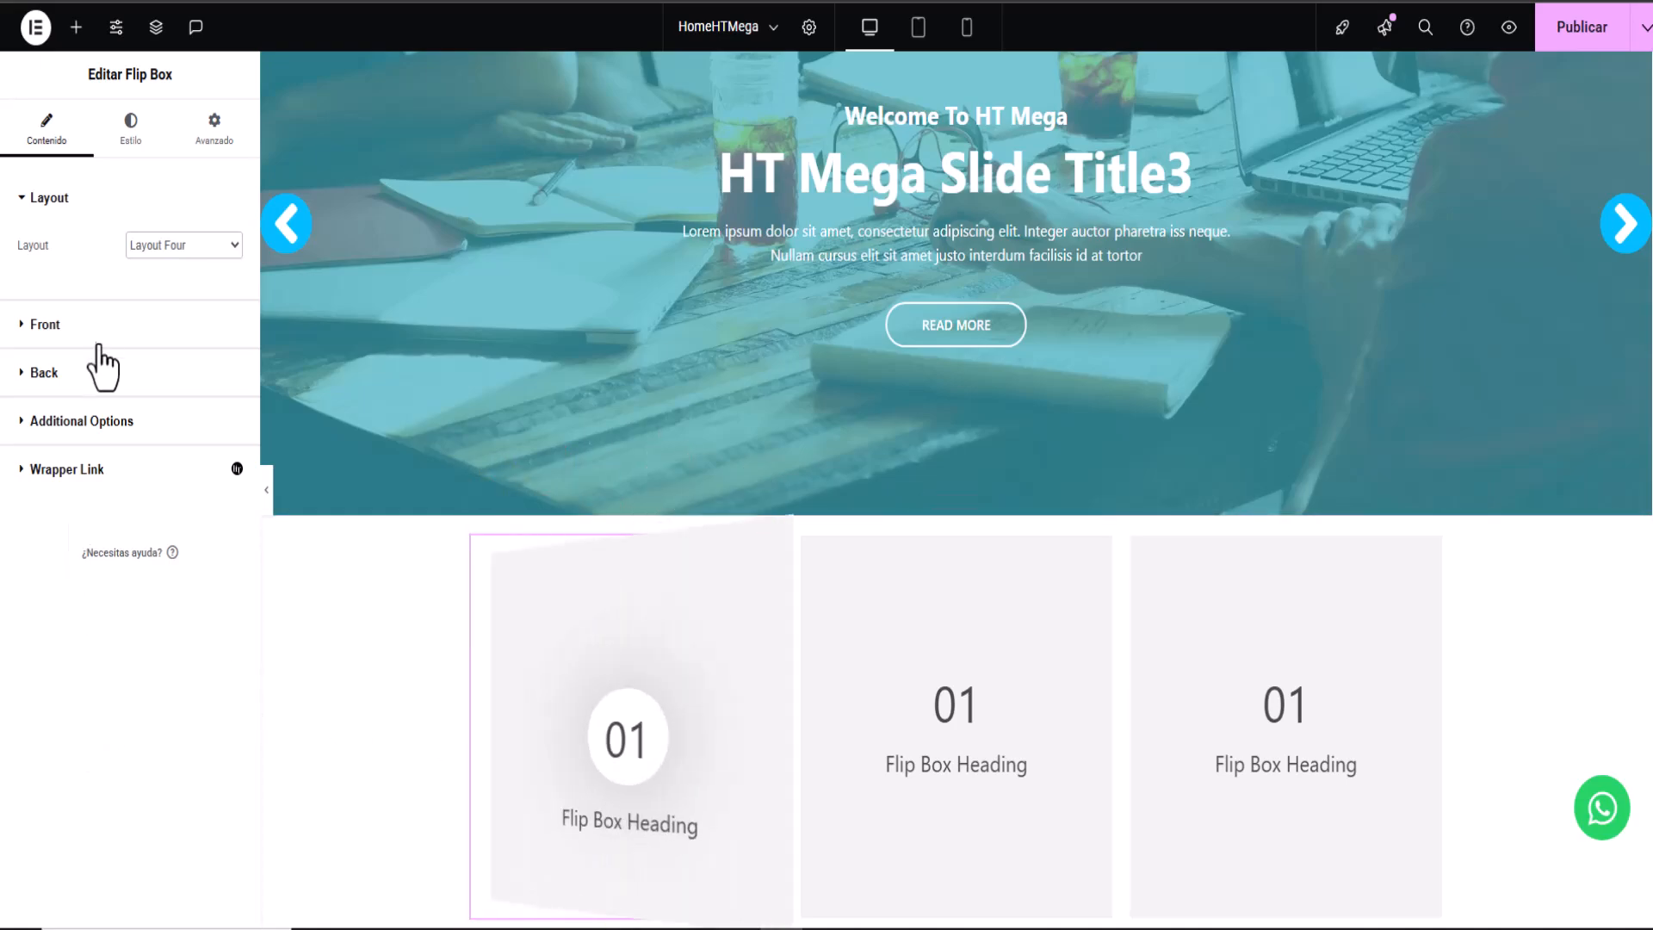
click(168, 245)
click(181, 369)
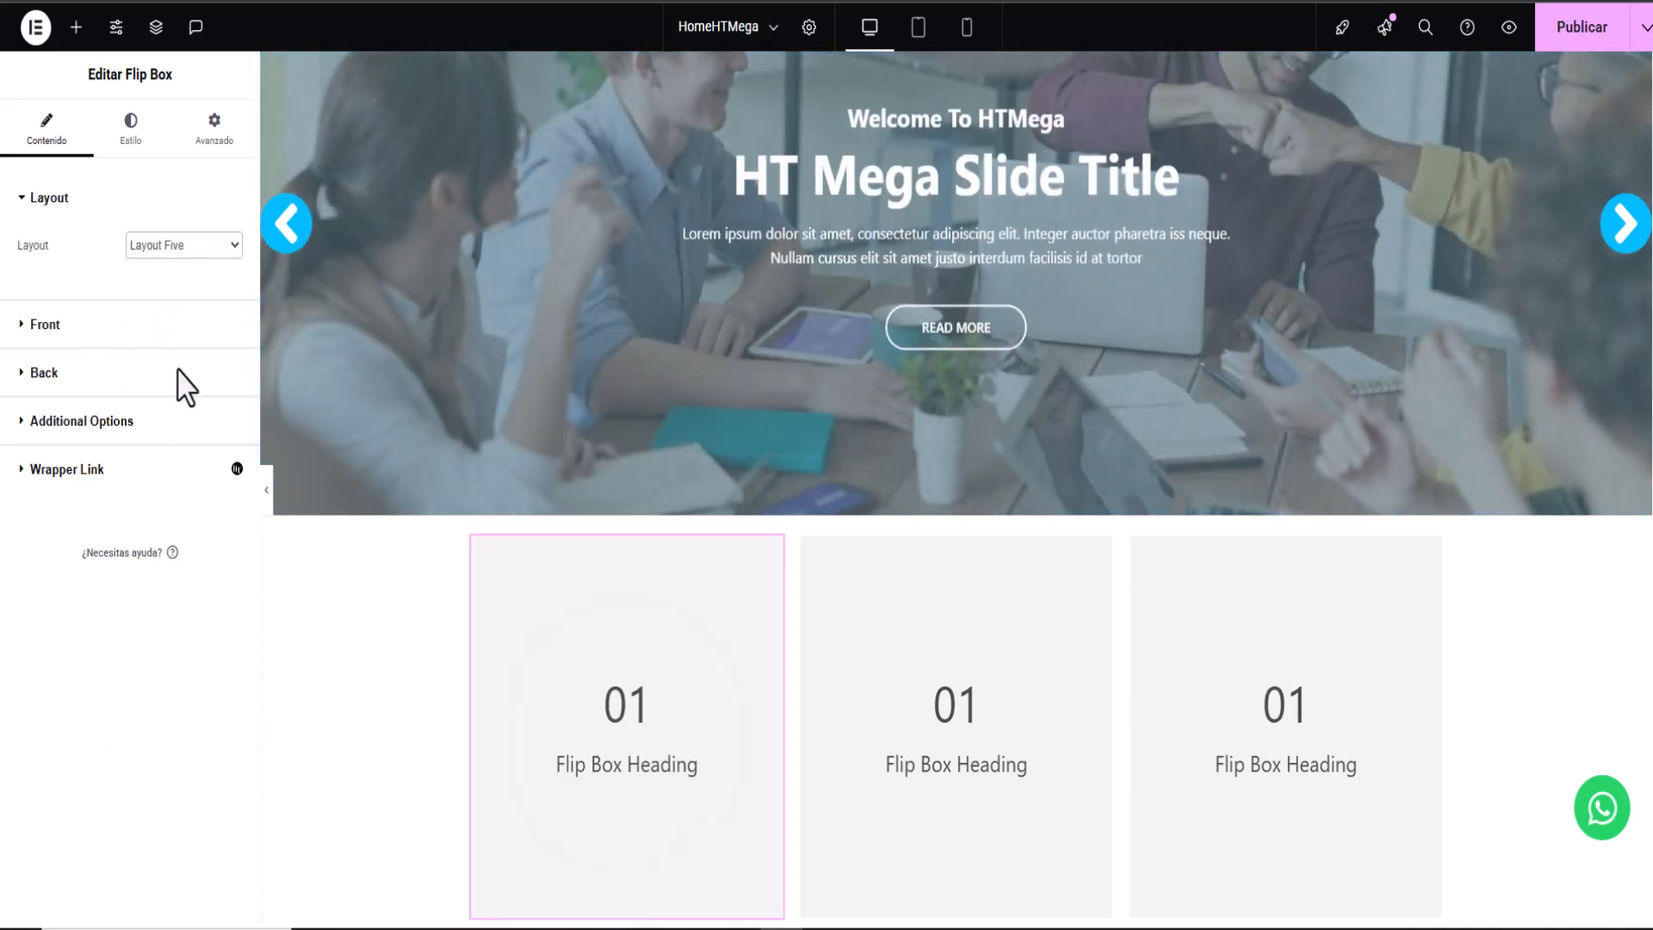
click(167, 245)
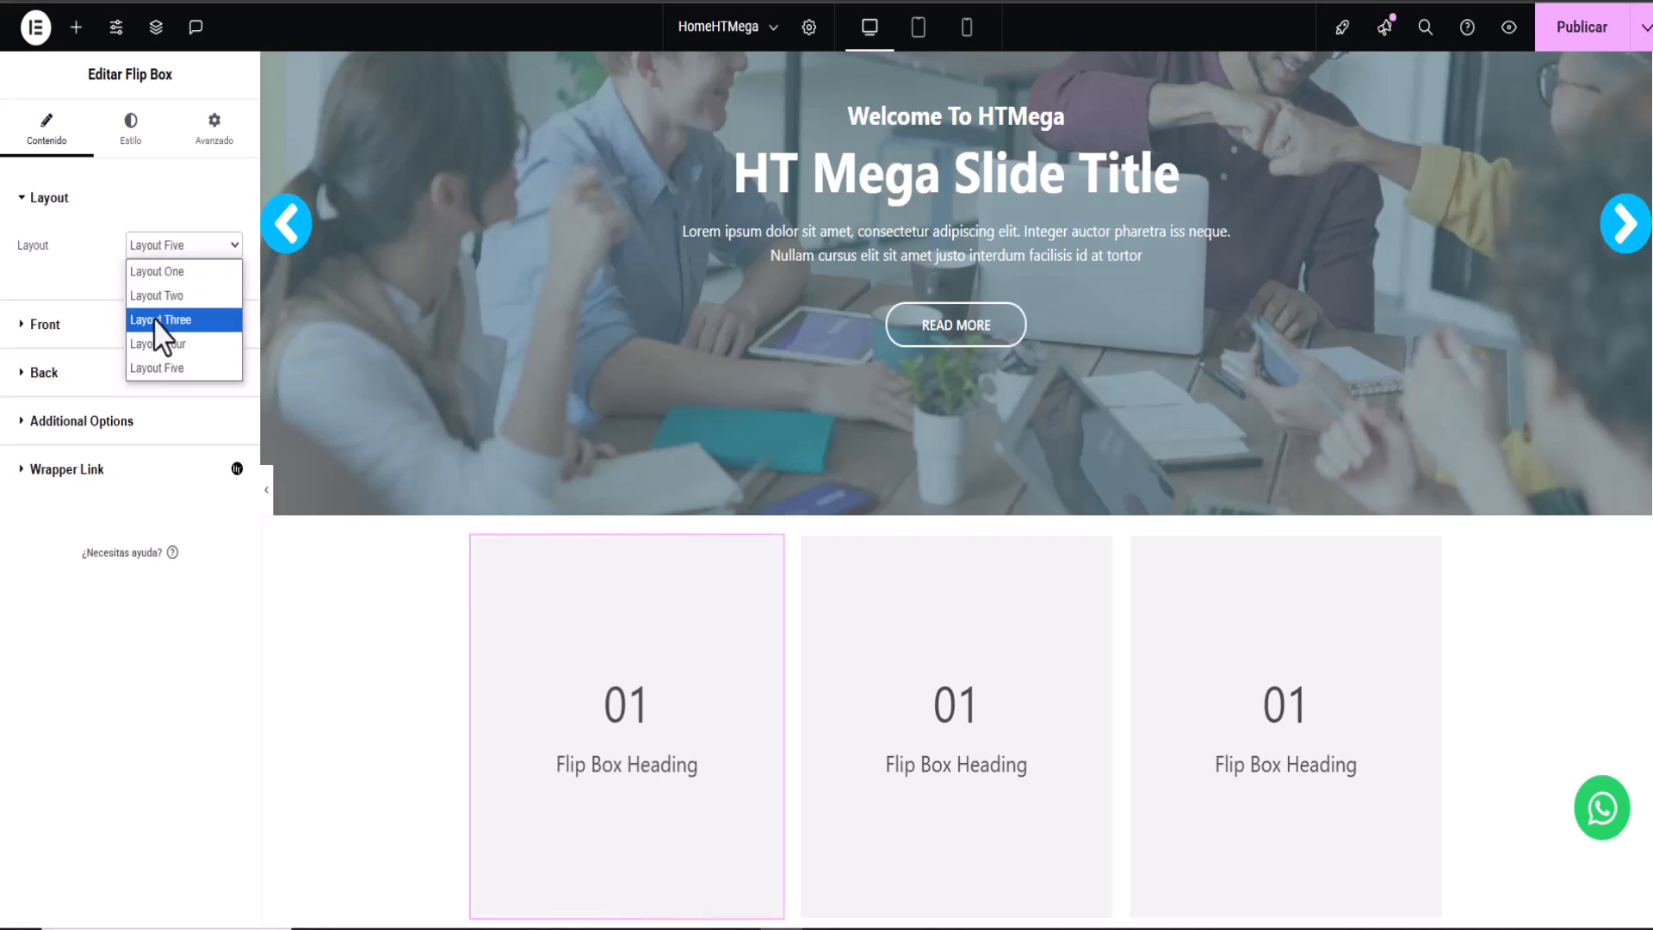
click(164, 344)
Step: Set the front background image of the first Flip Box to the library photo of the man in yellow at a laptop
scroll(358, 628, down, 2)
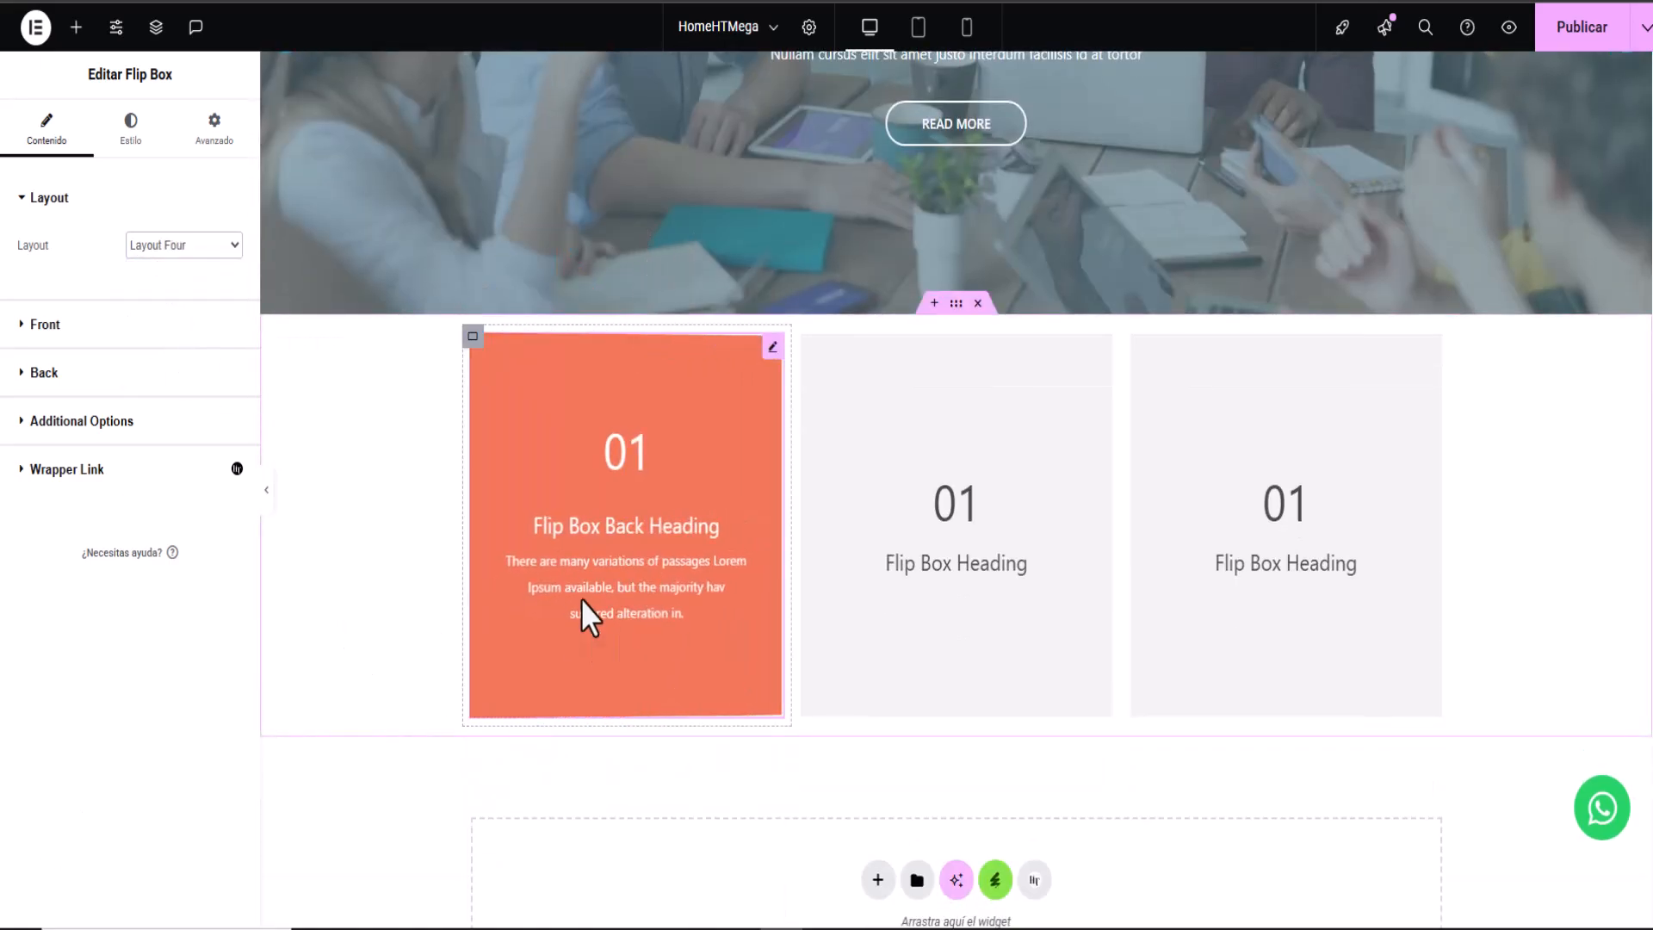
click(31, 325)
mouse_move(131, 544)
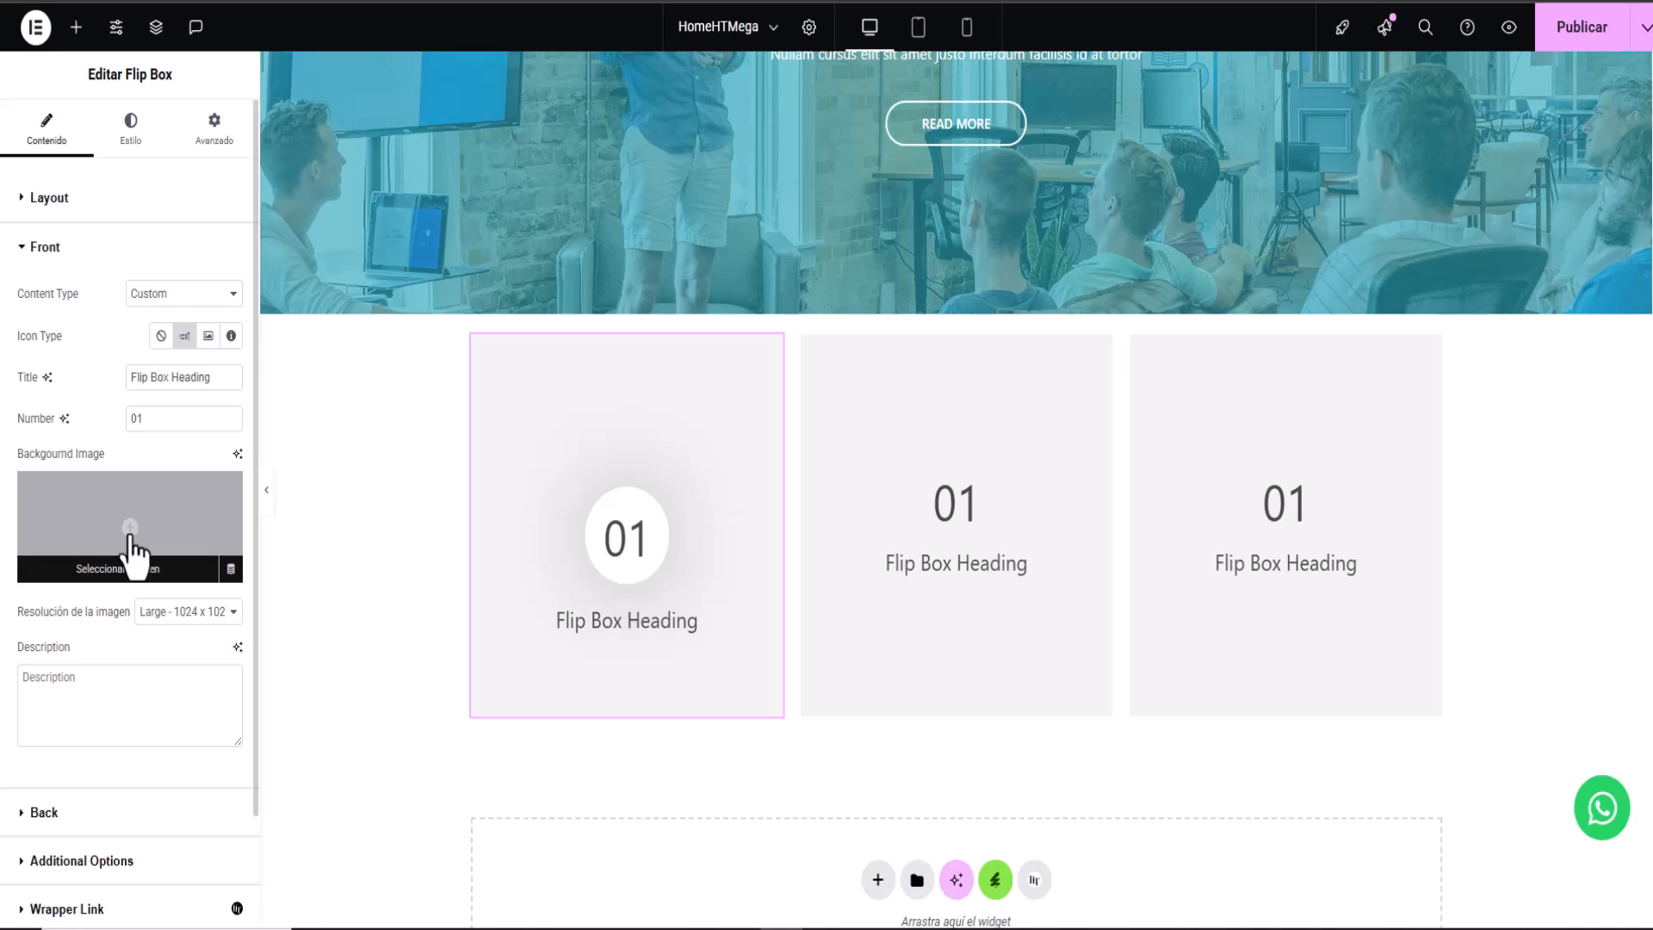
click(131, 551)
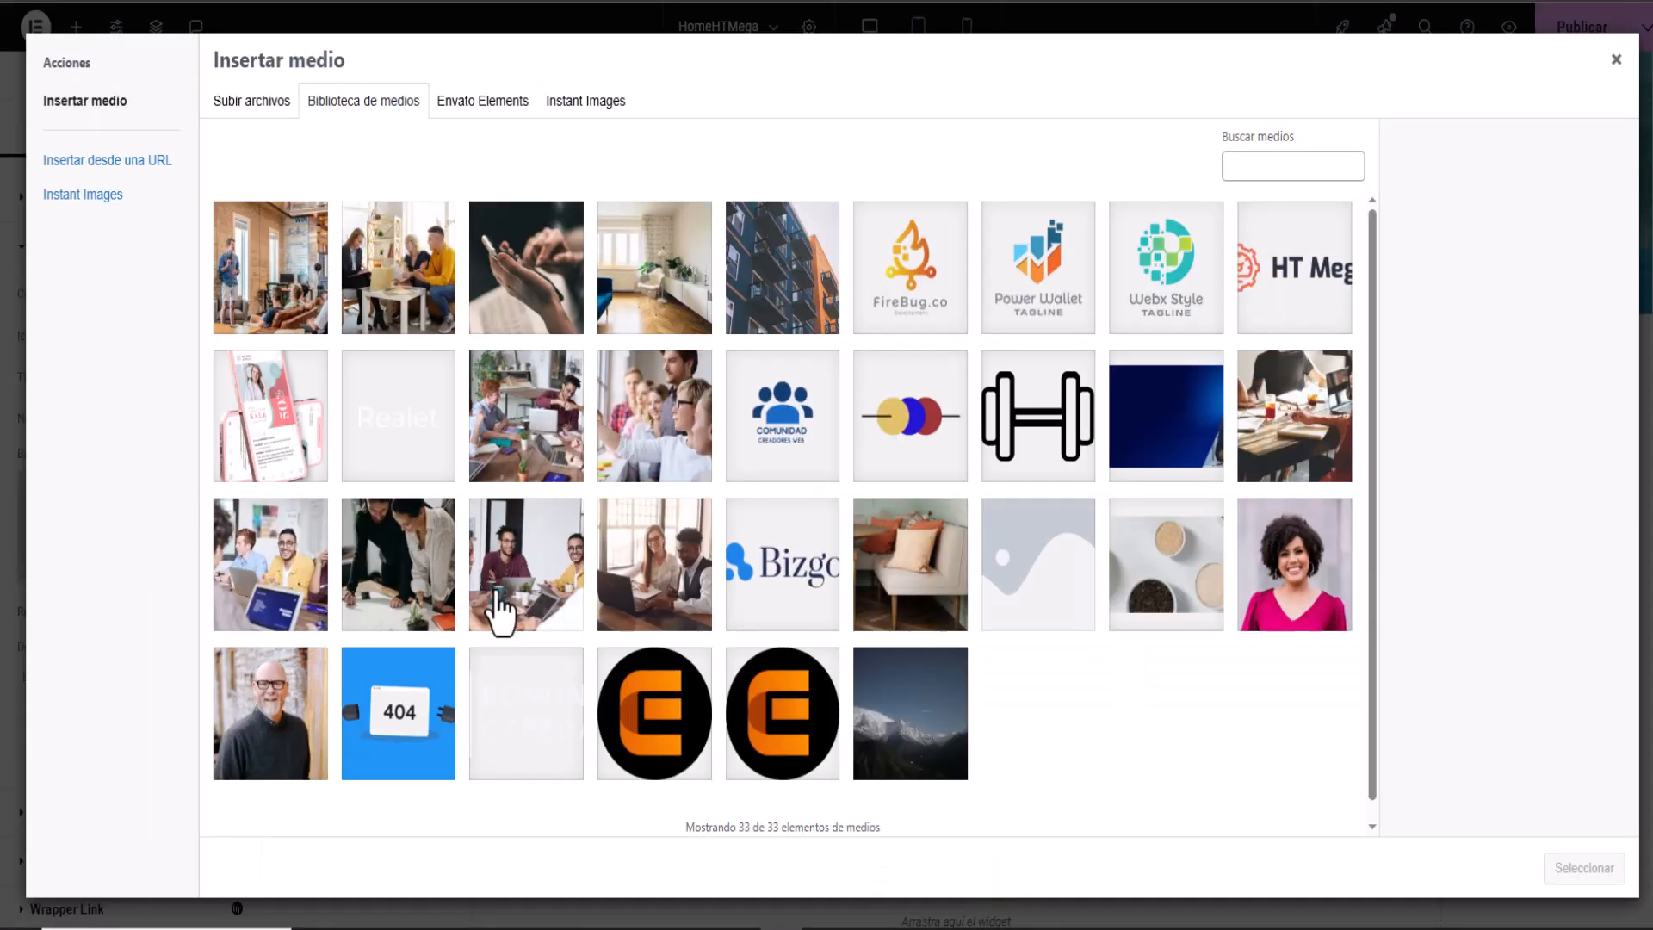
click(300, 605)
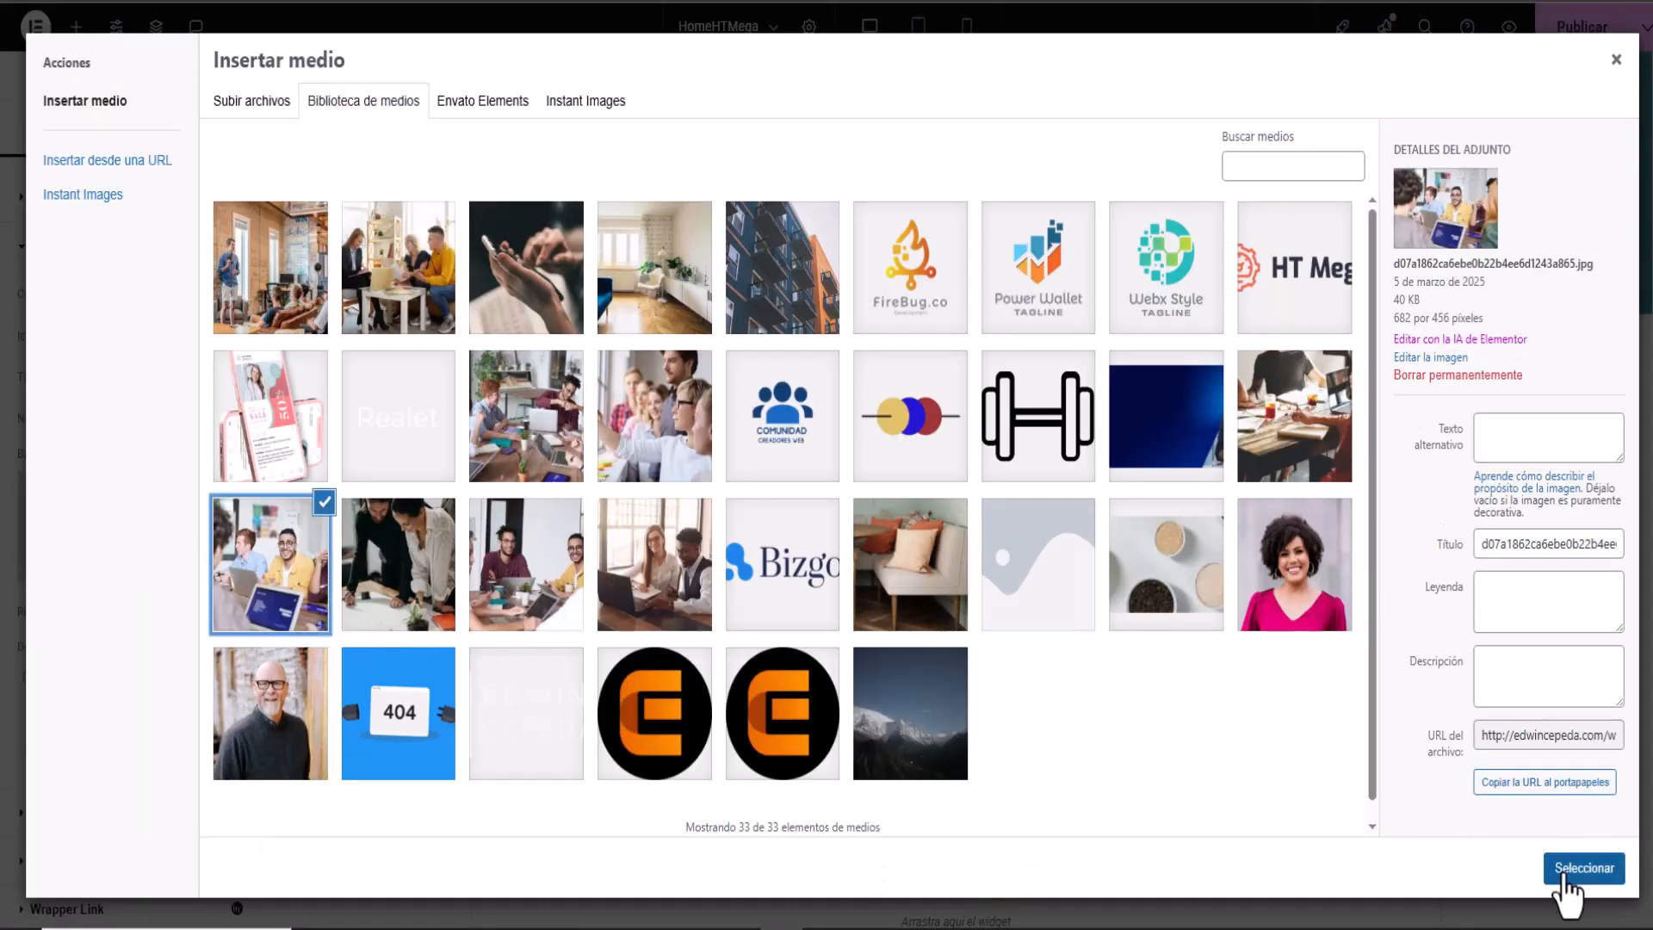
click(1563, 871)
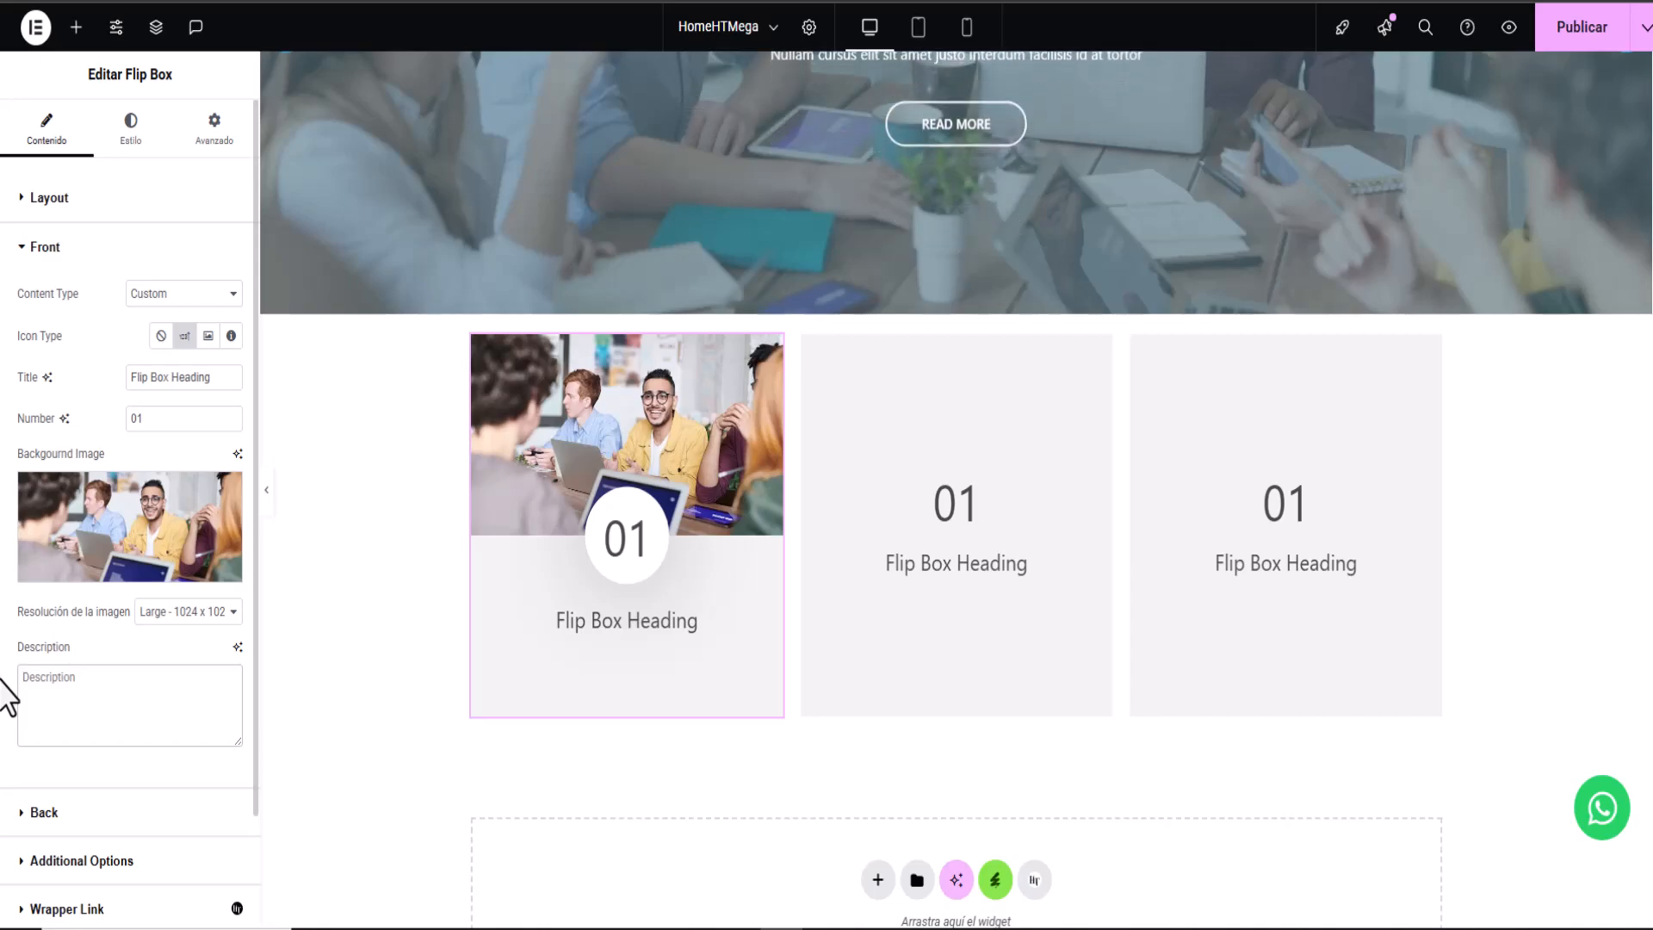
Step: Paste the copied Lorem Ipsum text as the first Flip Box's front description and change the front title to "Hola Mundo"
right_click(46, 683)
click(137, 452)
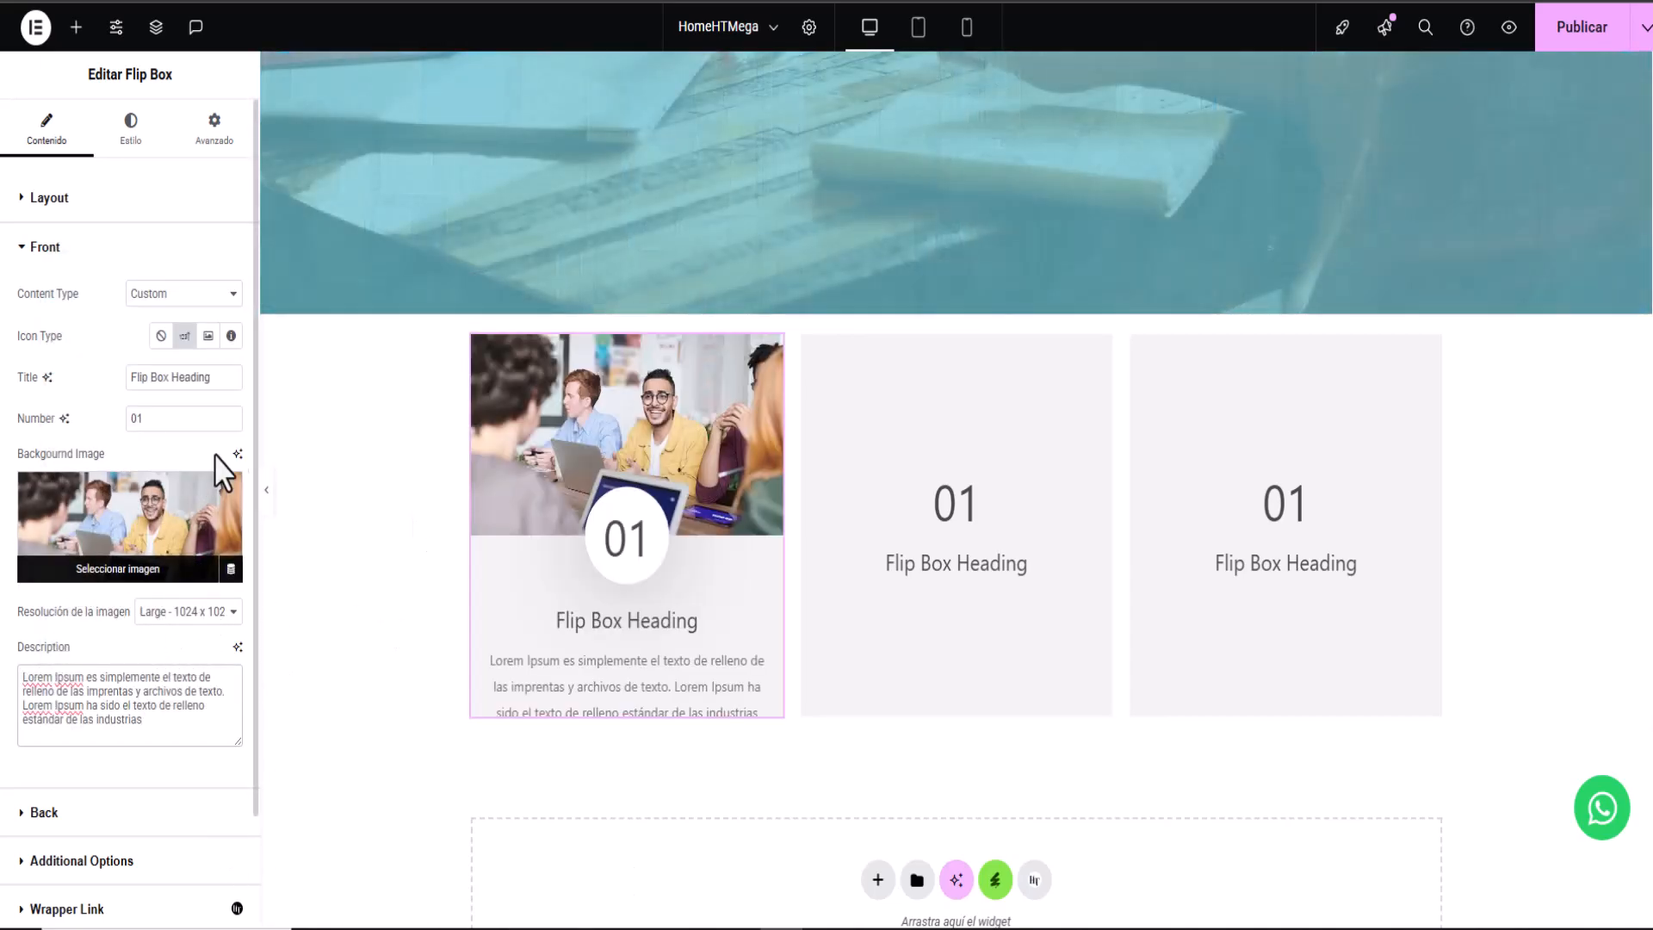
drag(222, 384, 74, 409)
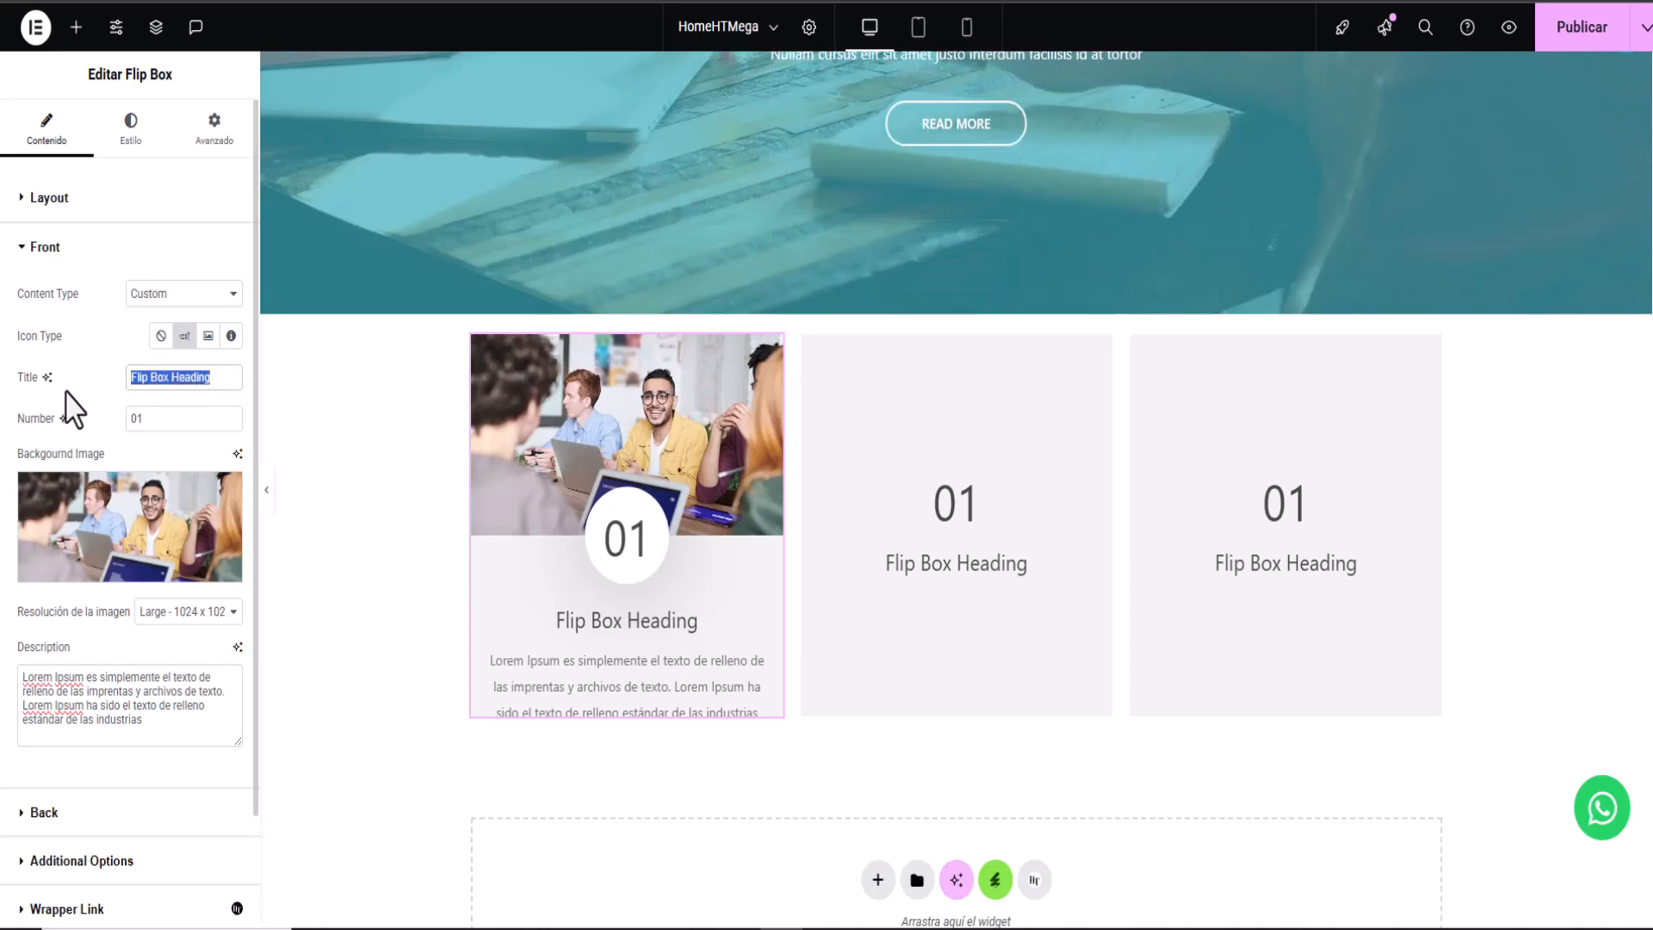
text(Hoa)
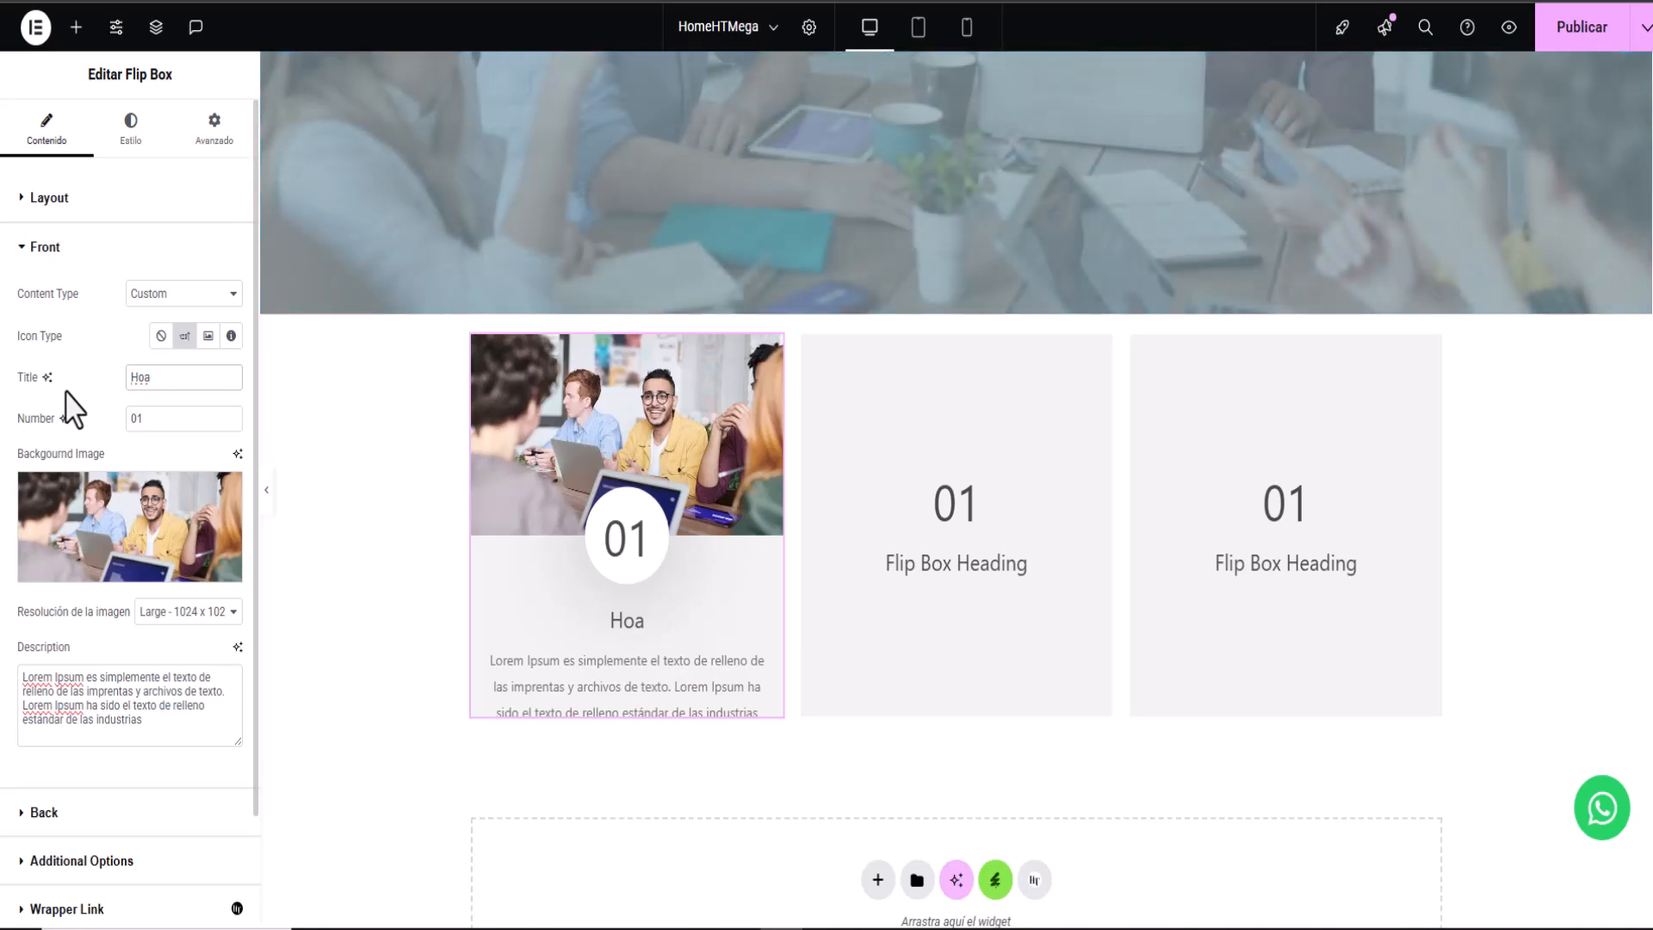
double_click(177, 379)
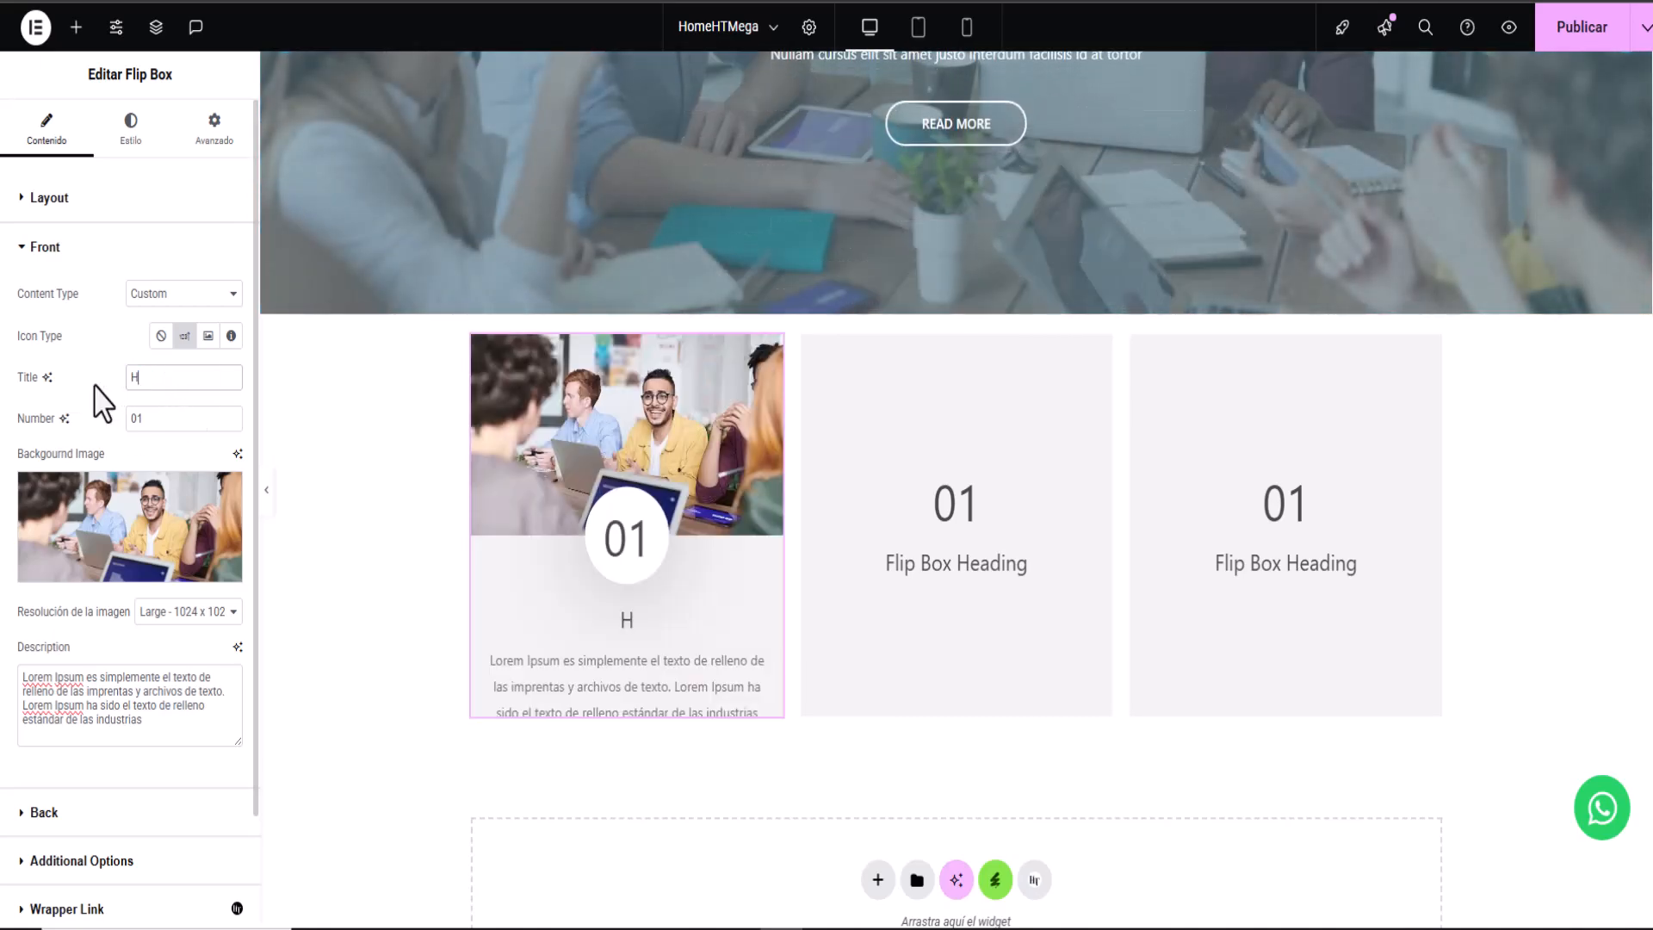
text(Hola Mundo)
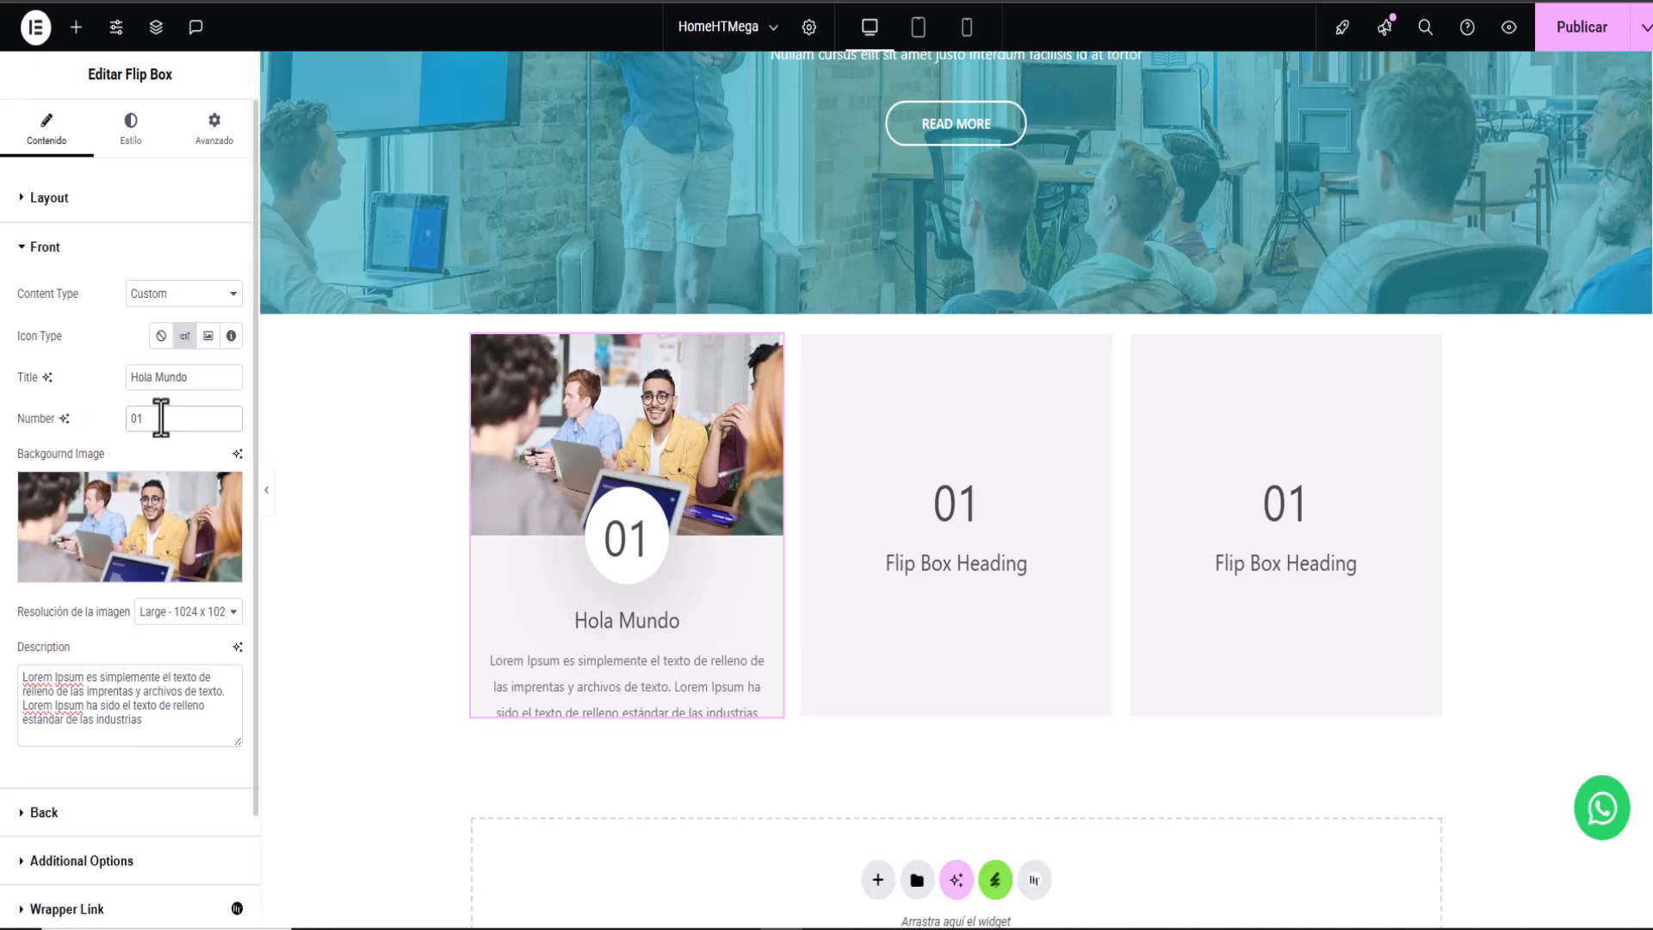
Step: Clear the number on the front of the first Flip Box and collapse the front settings
key(BackSpace)
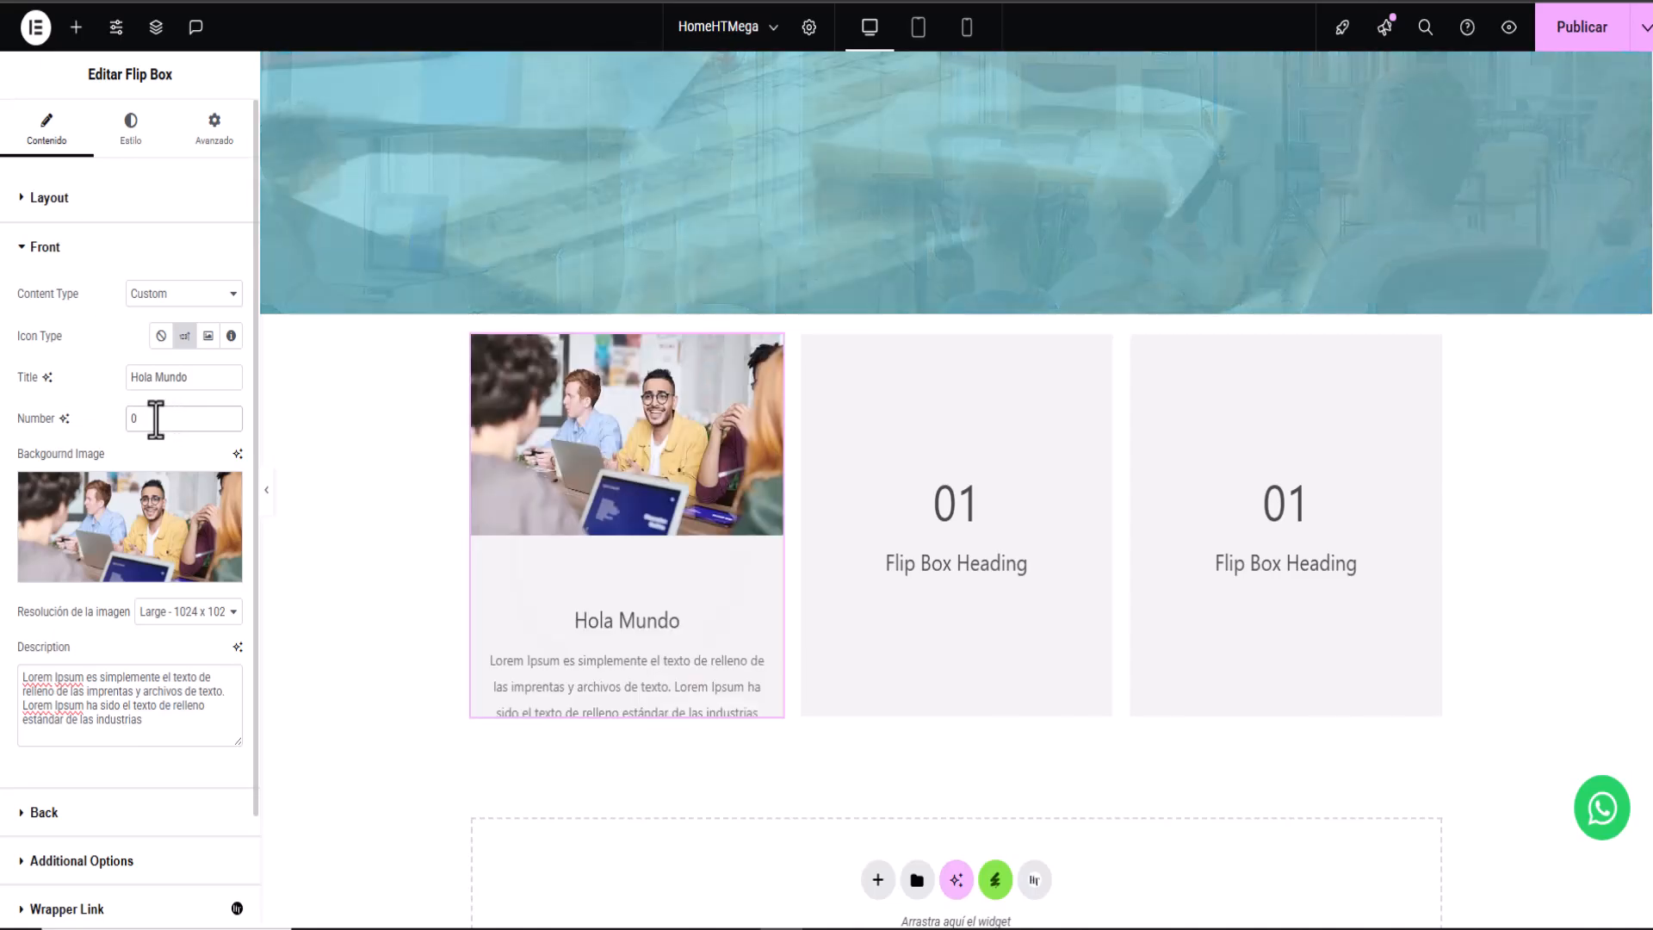
key(BackSpace)
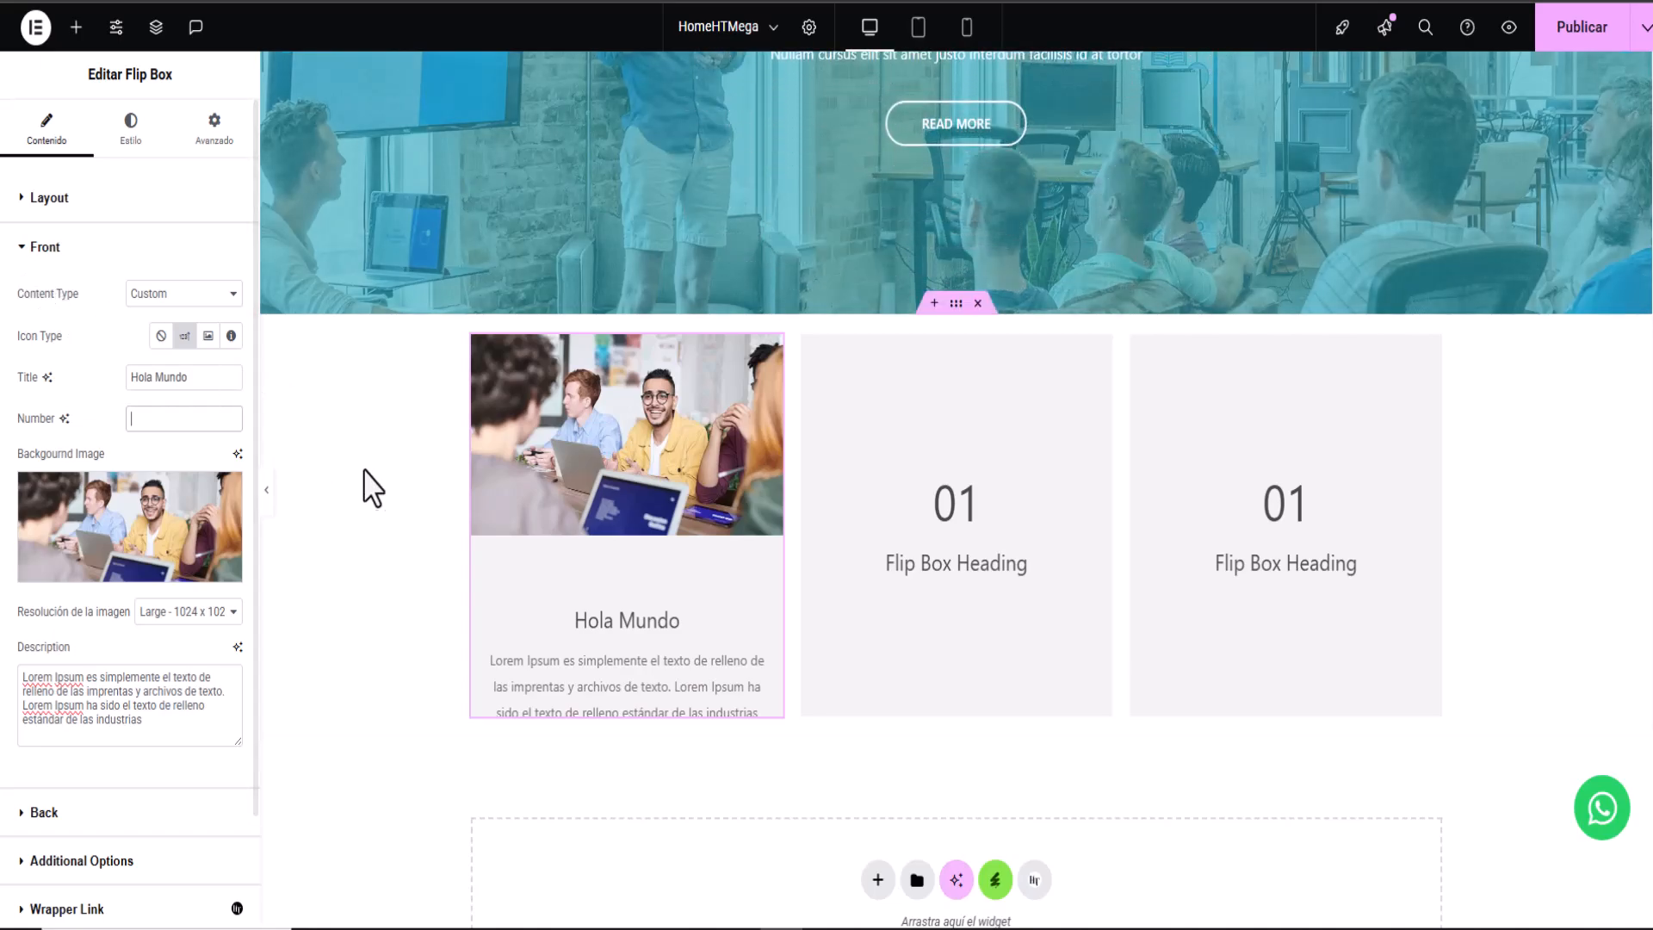
click(39, 248)
Step: Change the back side's icon type to Image and use the library photo of the group facing a board
click(34, 295)
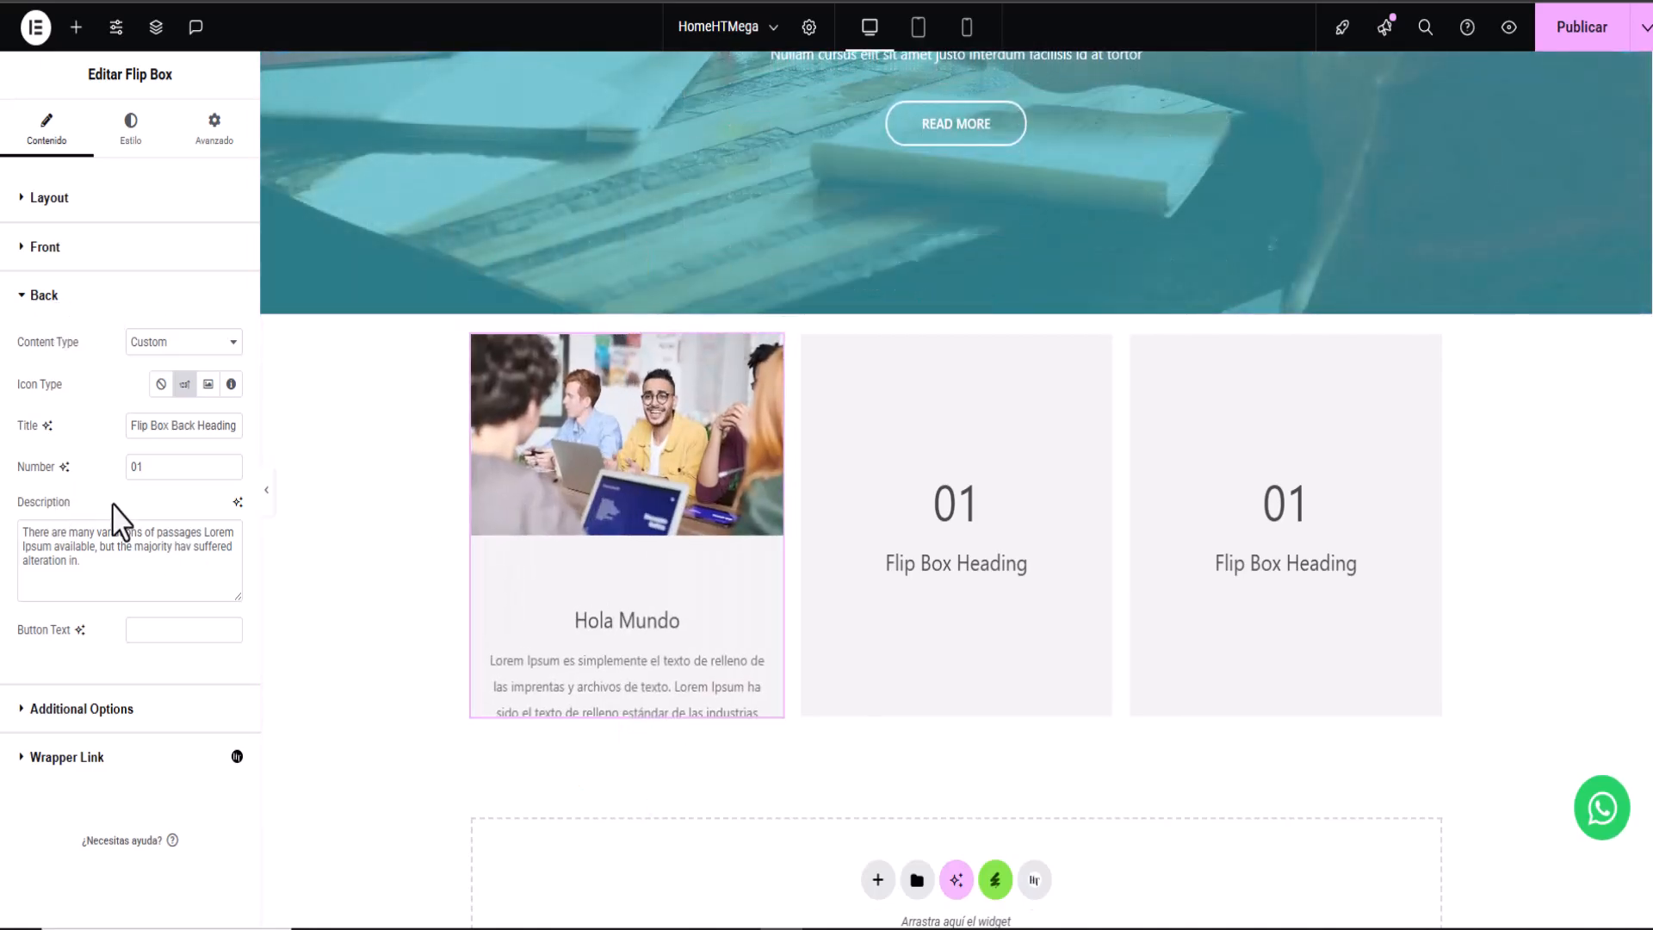
click(207, 384)
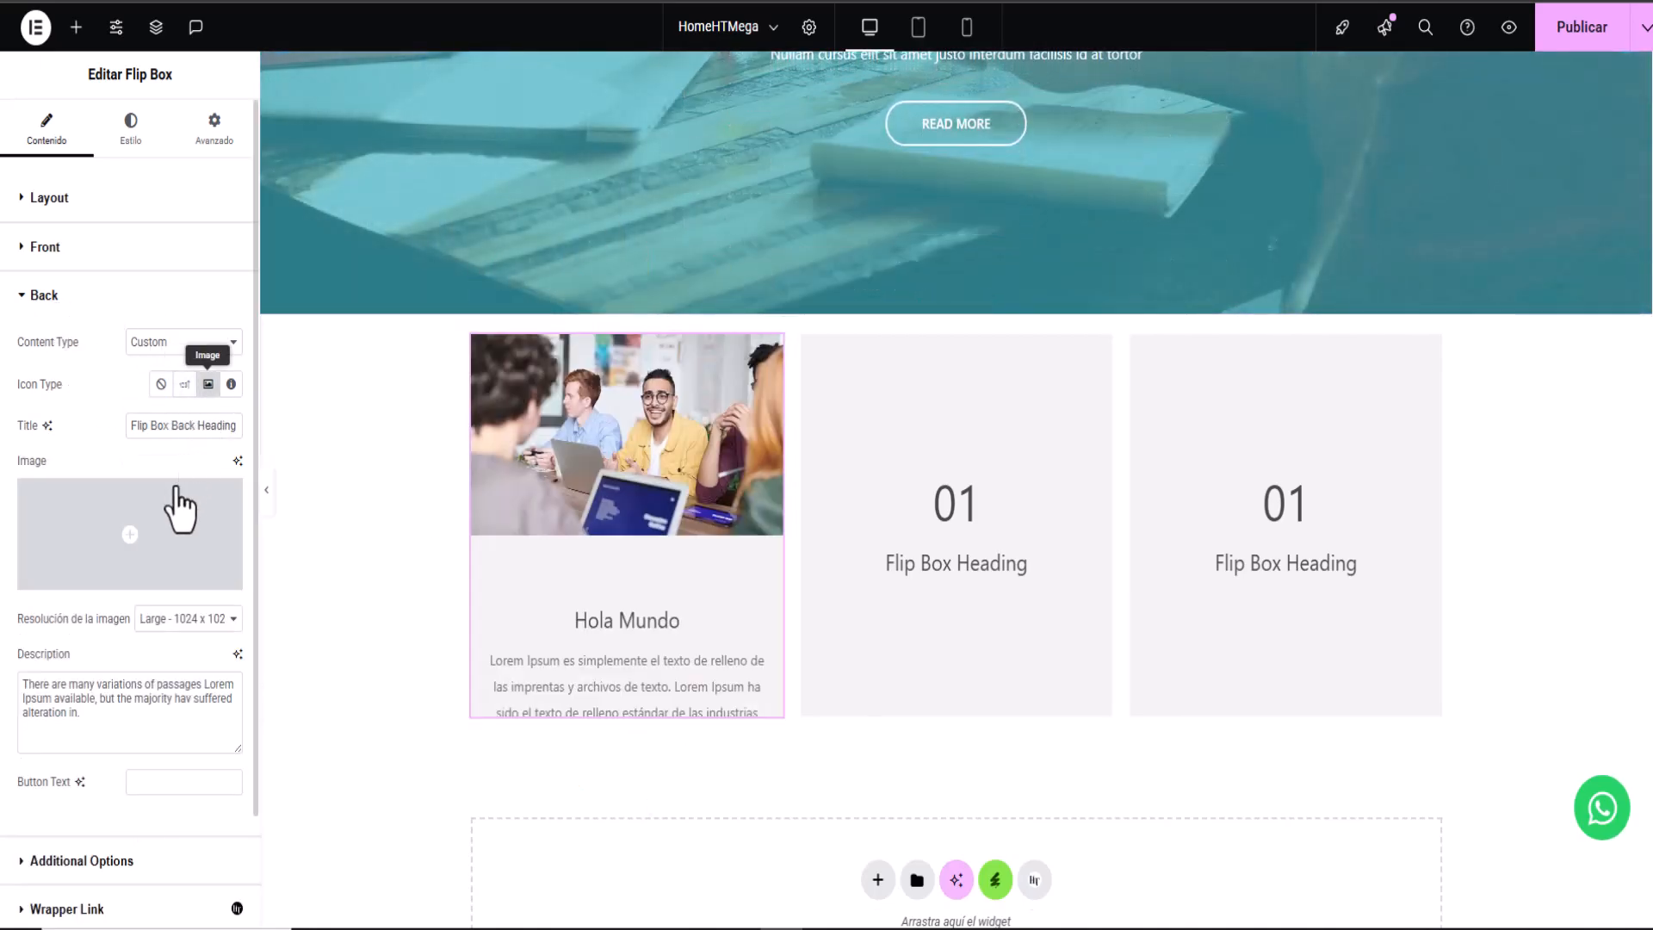
click(131, 553)
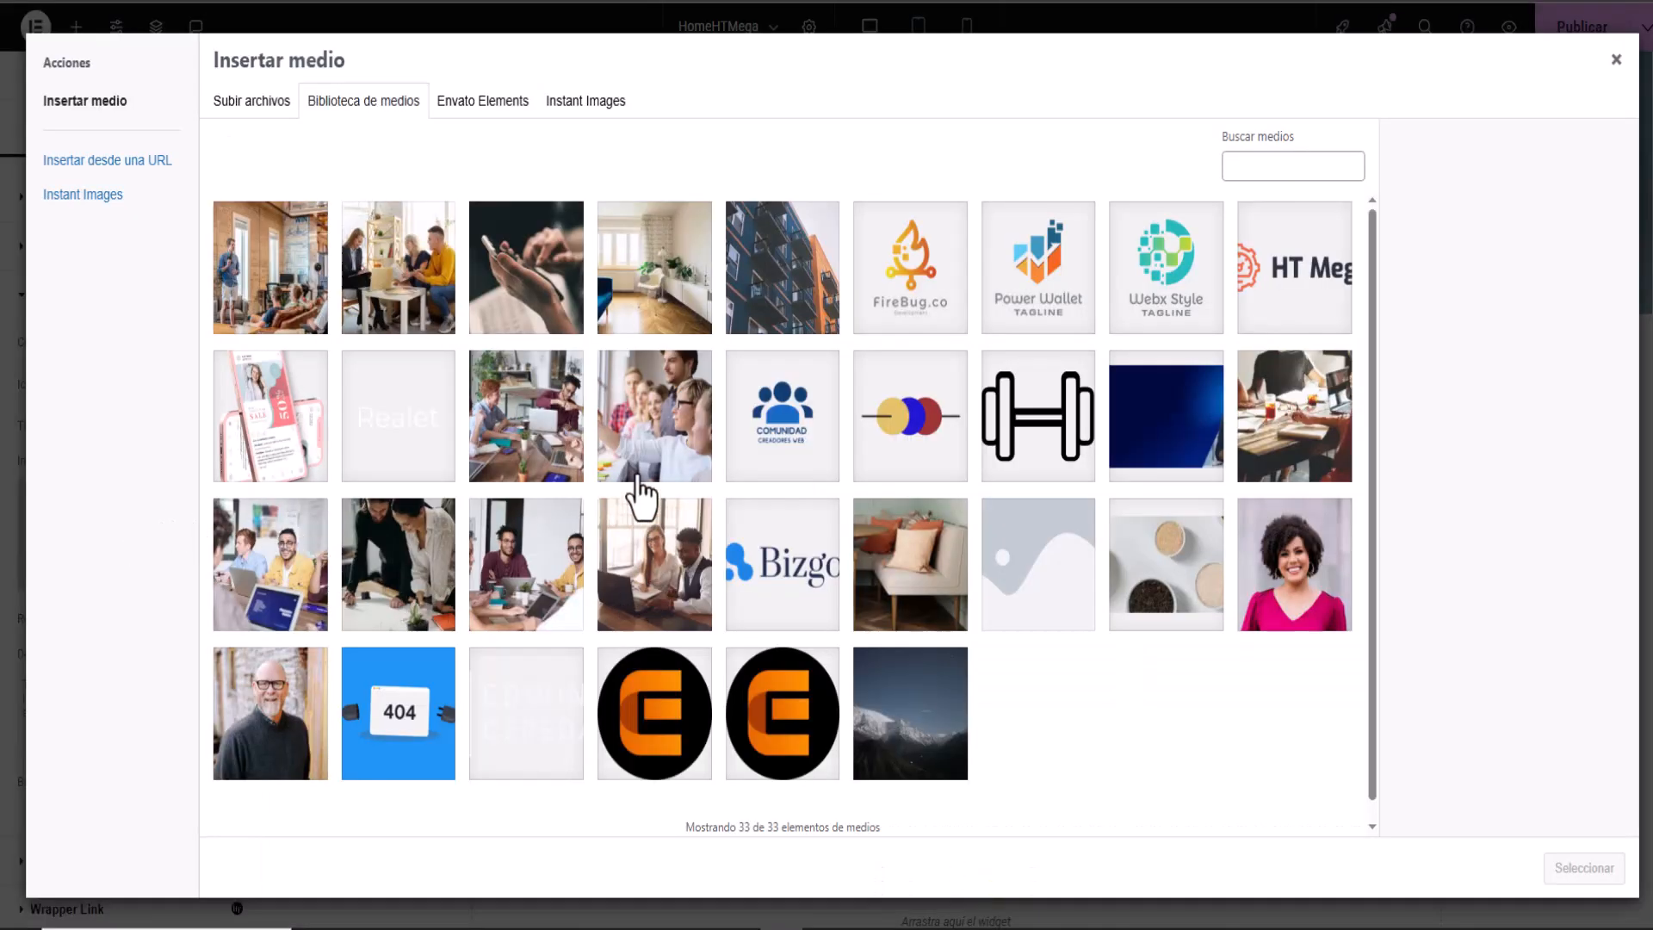
click(664, 465)
click(1583, 867)
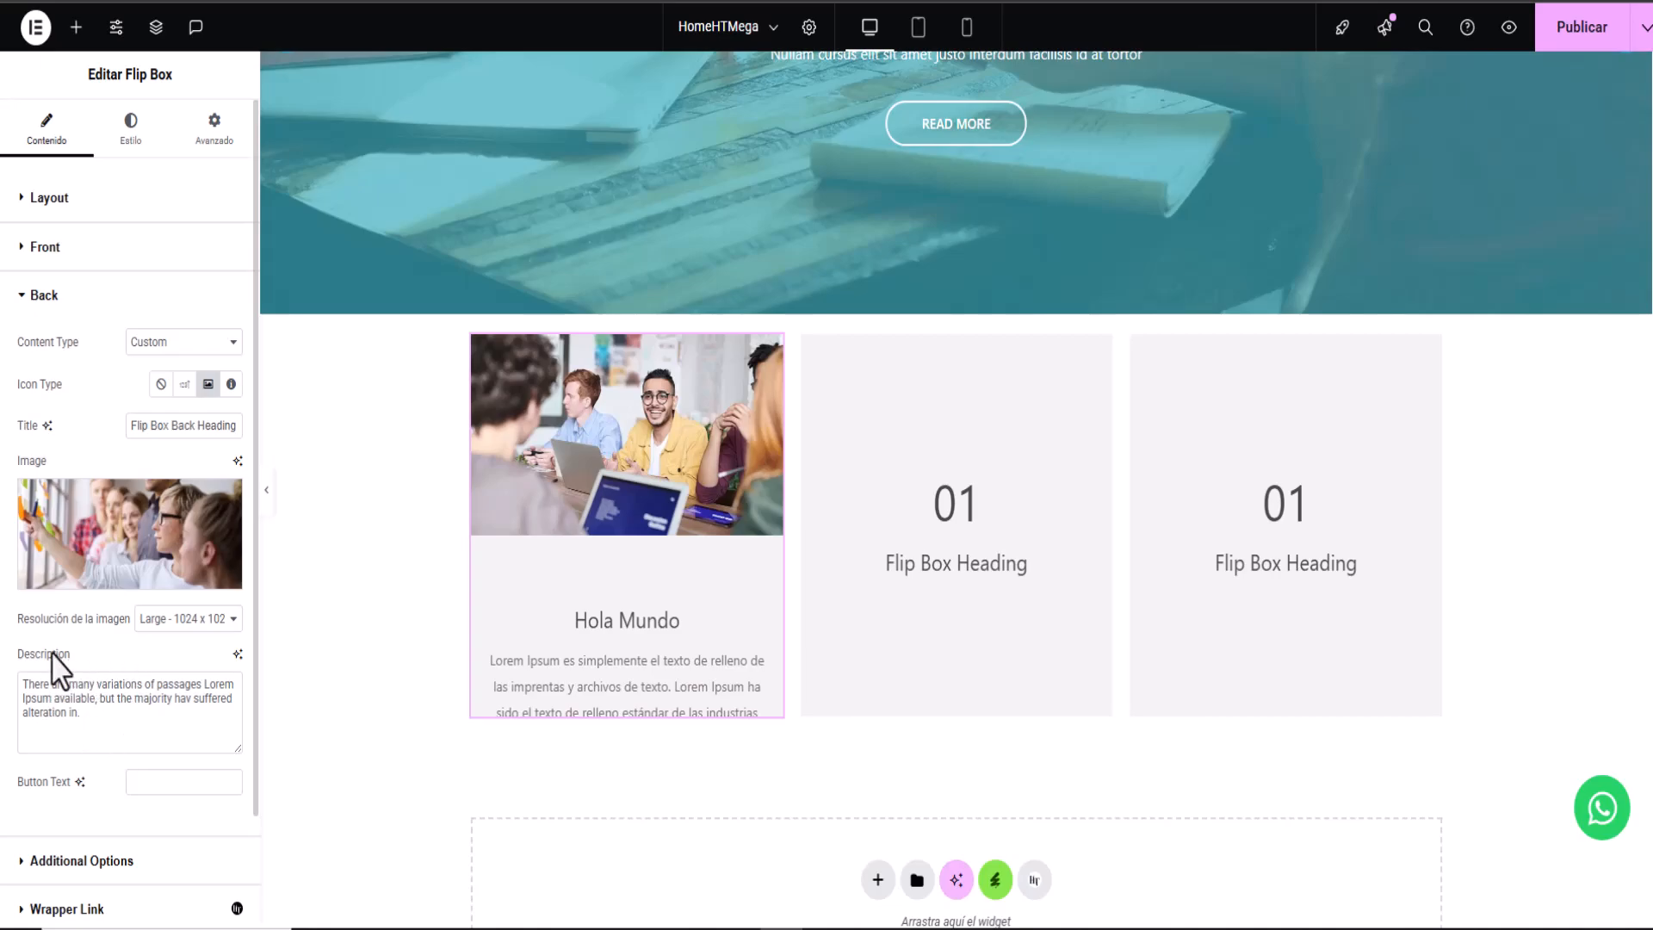
click(23, 295)
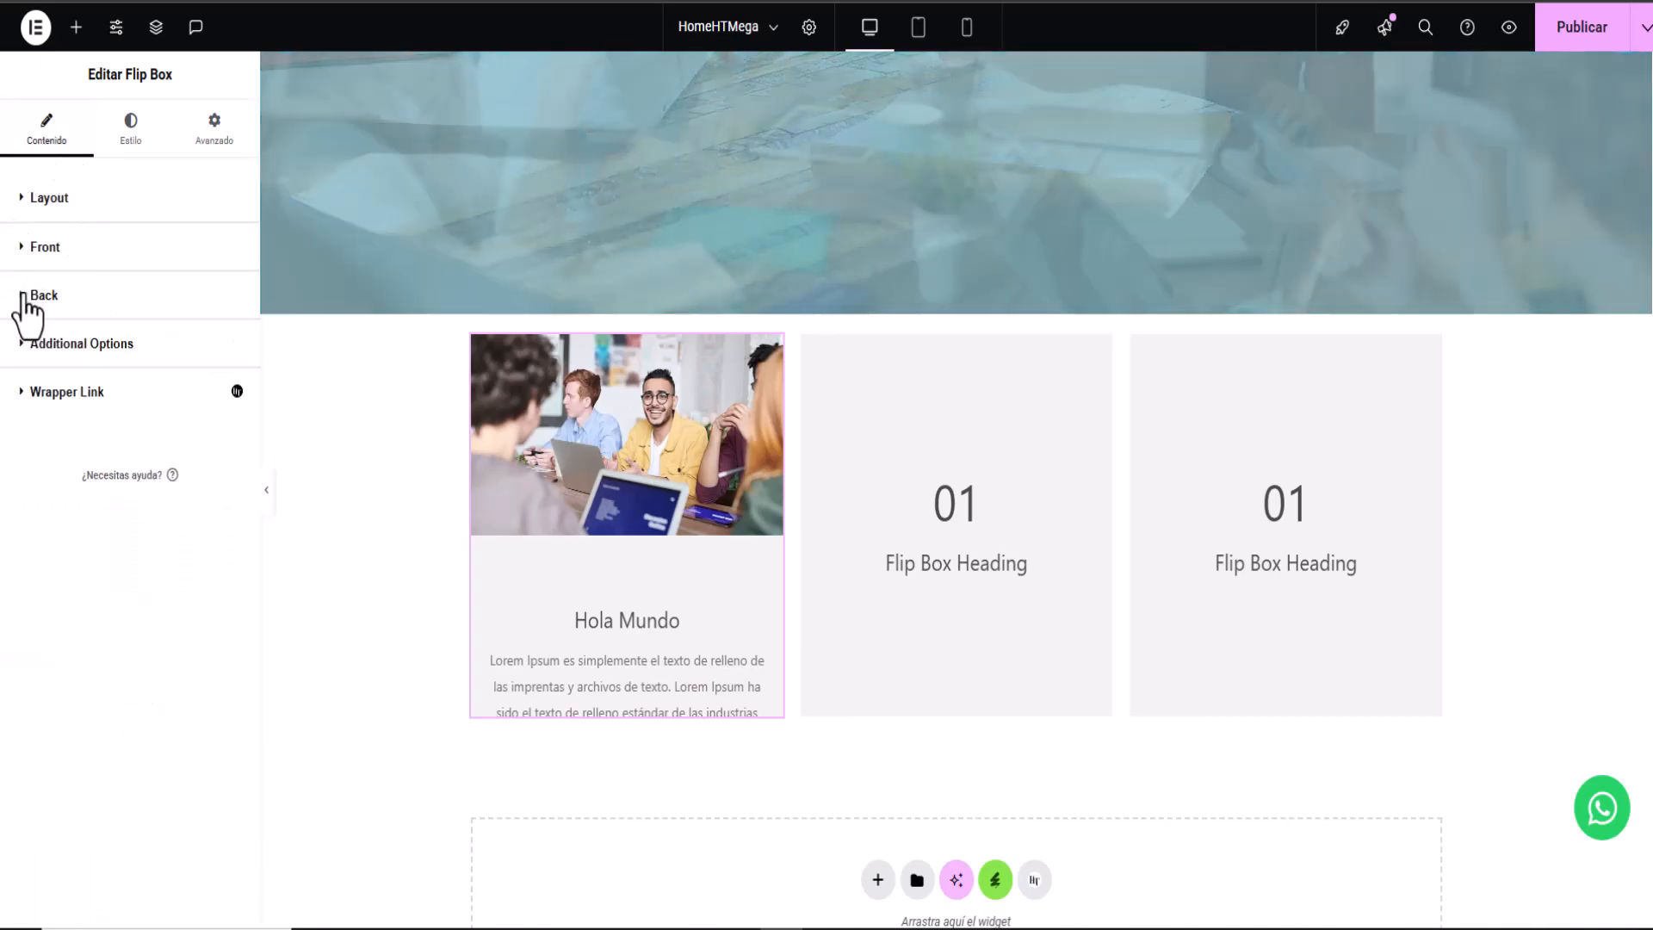
Step: Set the first Flip Box's animation to Flip Bottom in its additional options
click(22, 344)
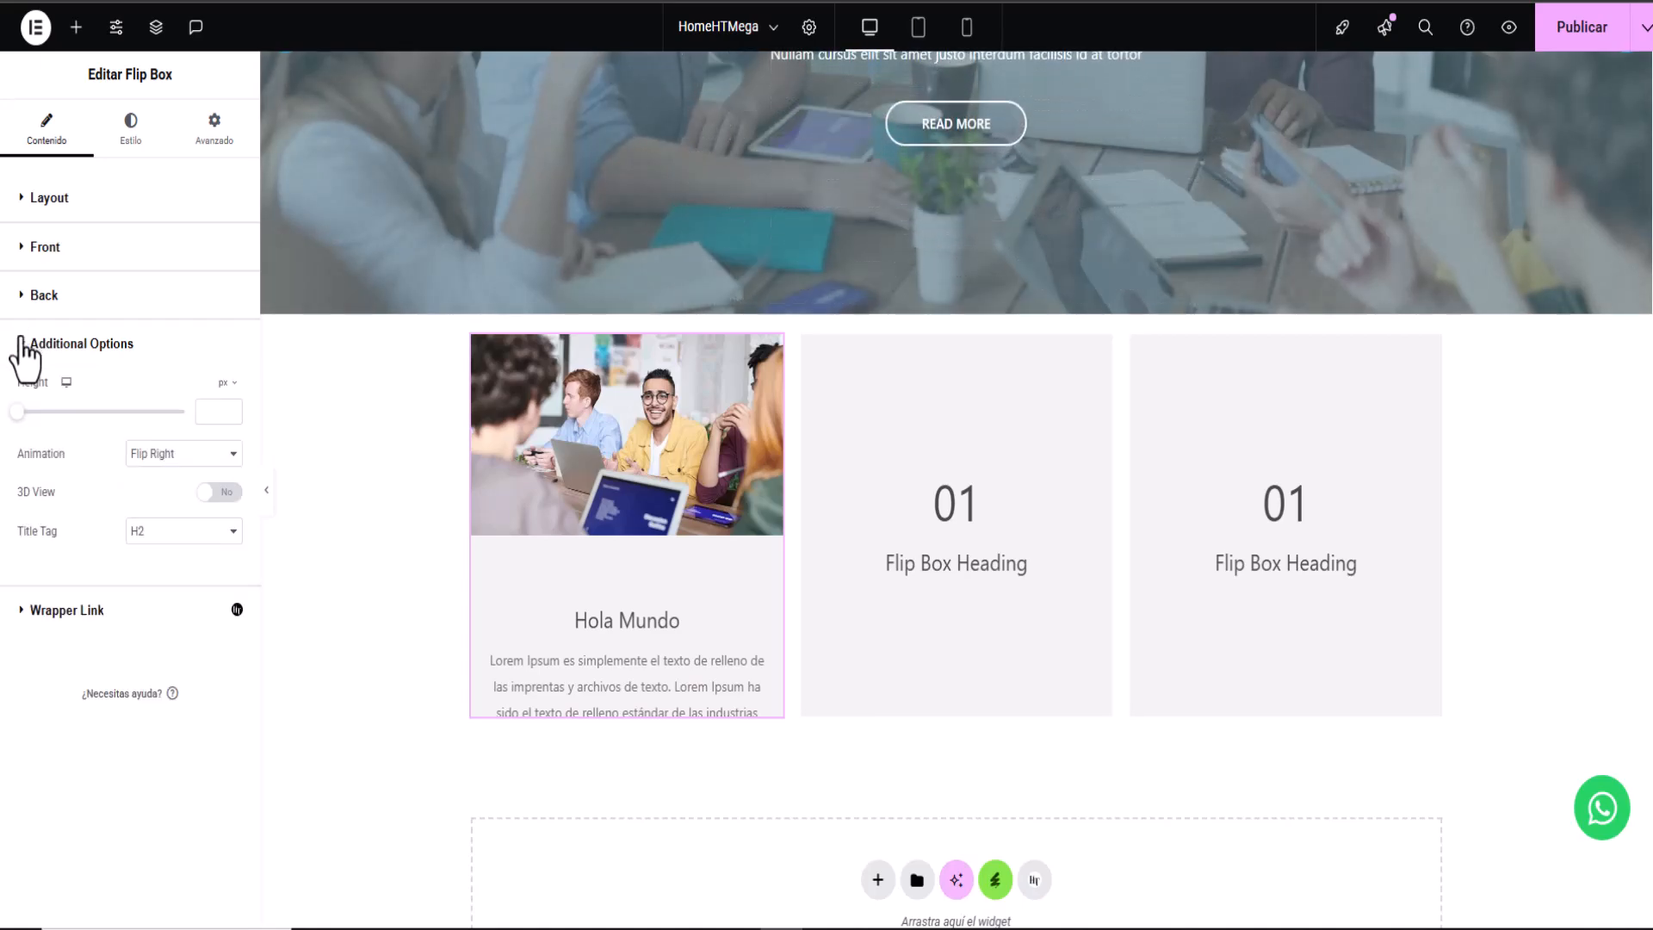
click(22, 344)
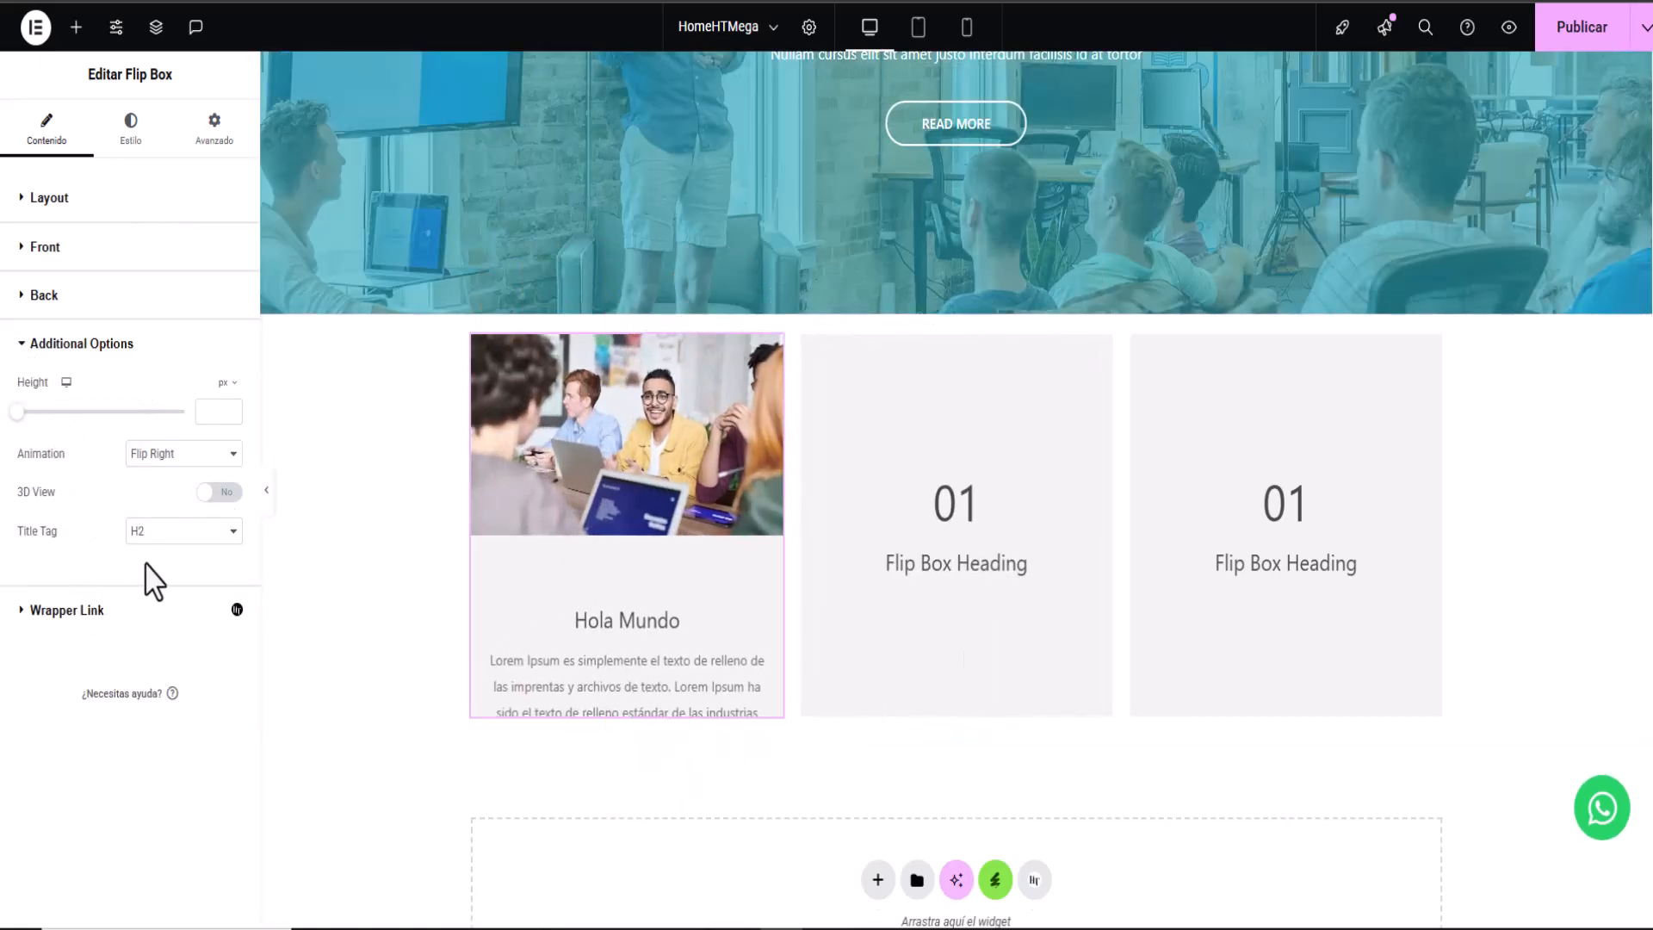
click(163, 456)
click(158, 507)
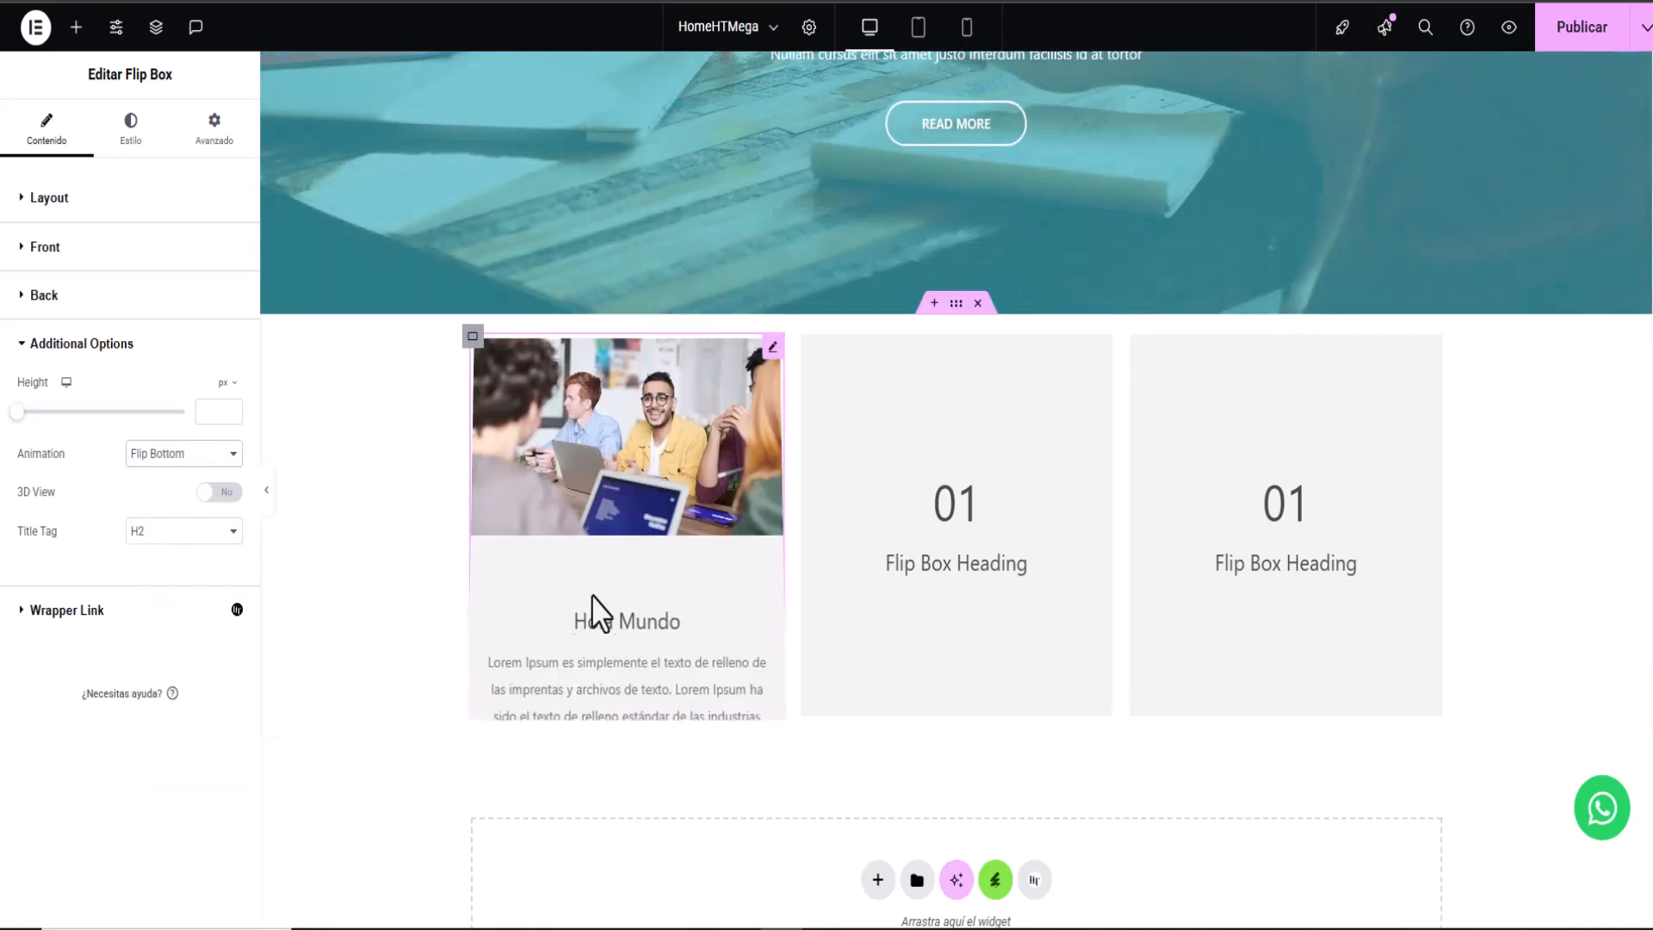
Step: Try the Flip Top and Flip Left animations on the first Flip Box
click(166, 456)
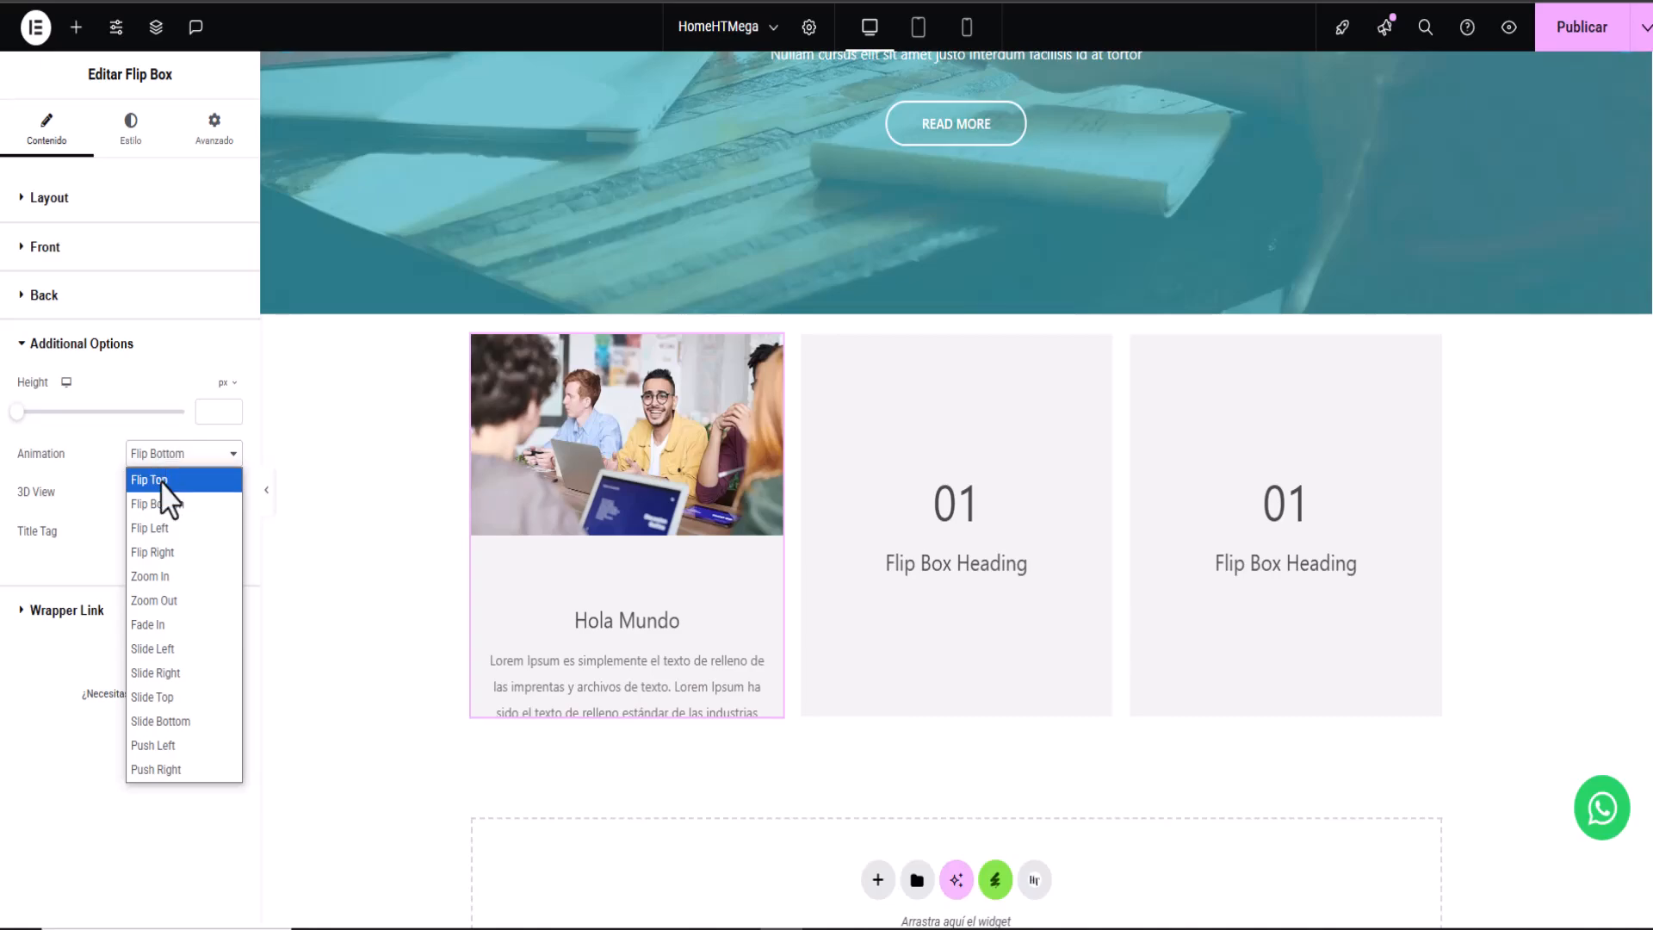
click(161, 480)
click(157, 457)
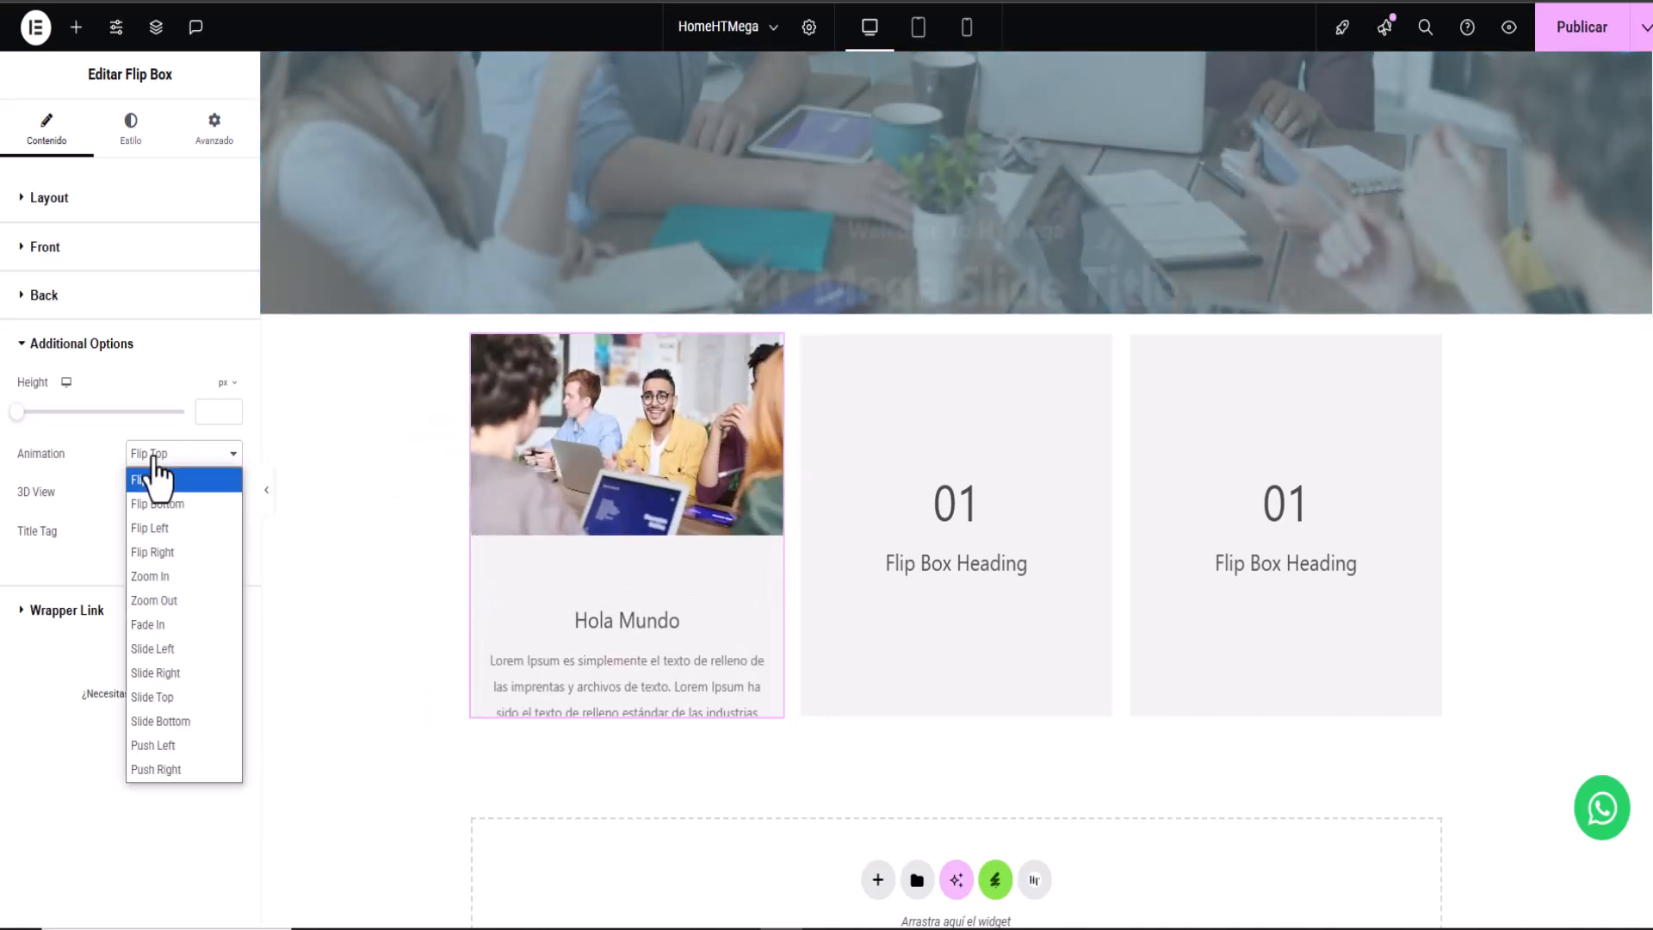
click(159, 528)
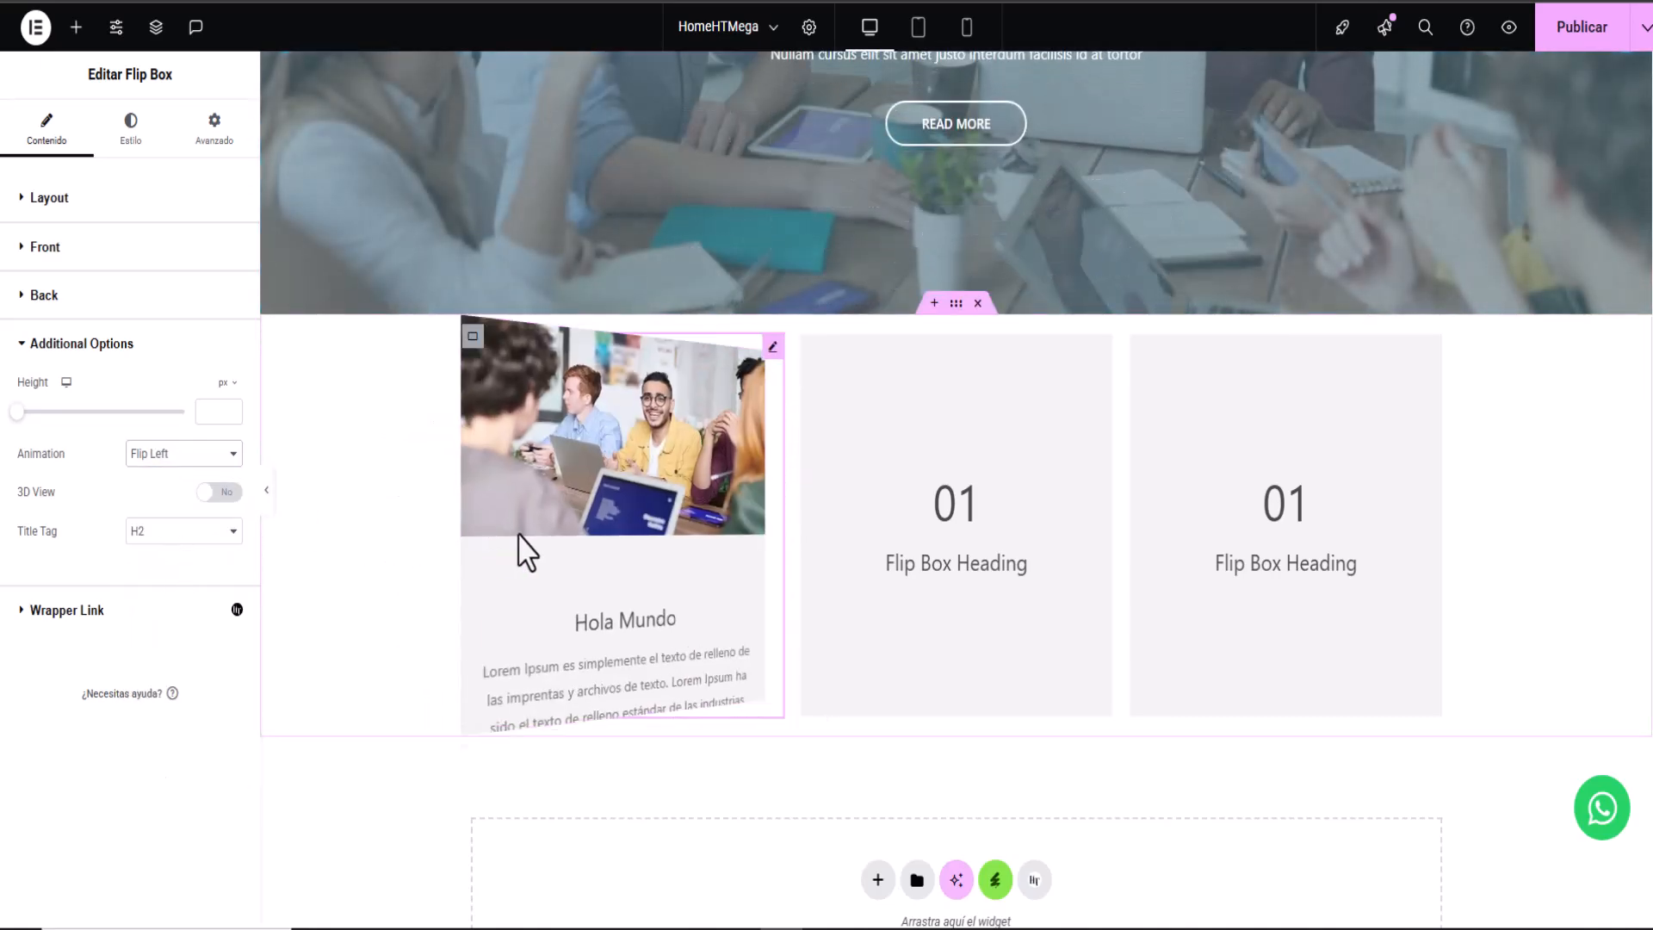
Step: Try the Zoom In, Zoom Out and Fade In animations on the first Flip Box
click(160, 455)
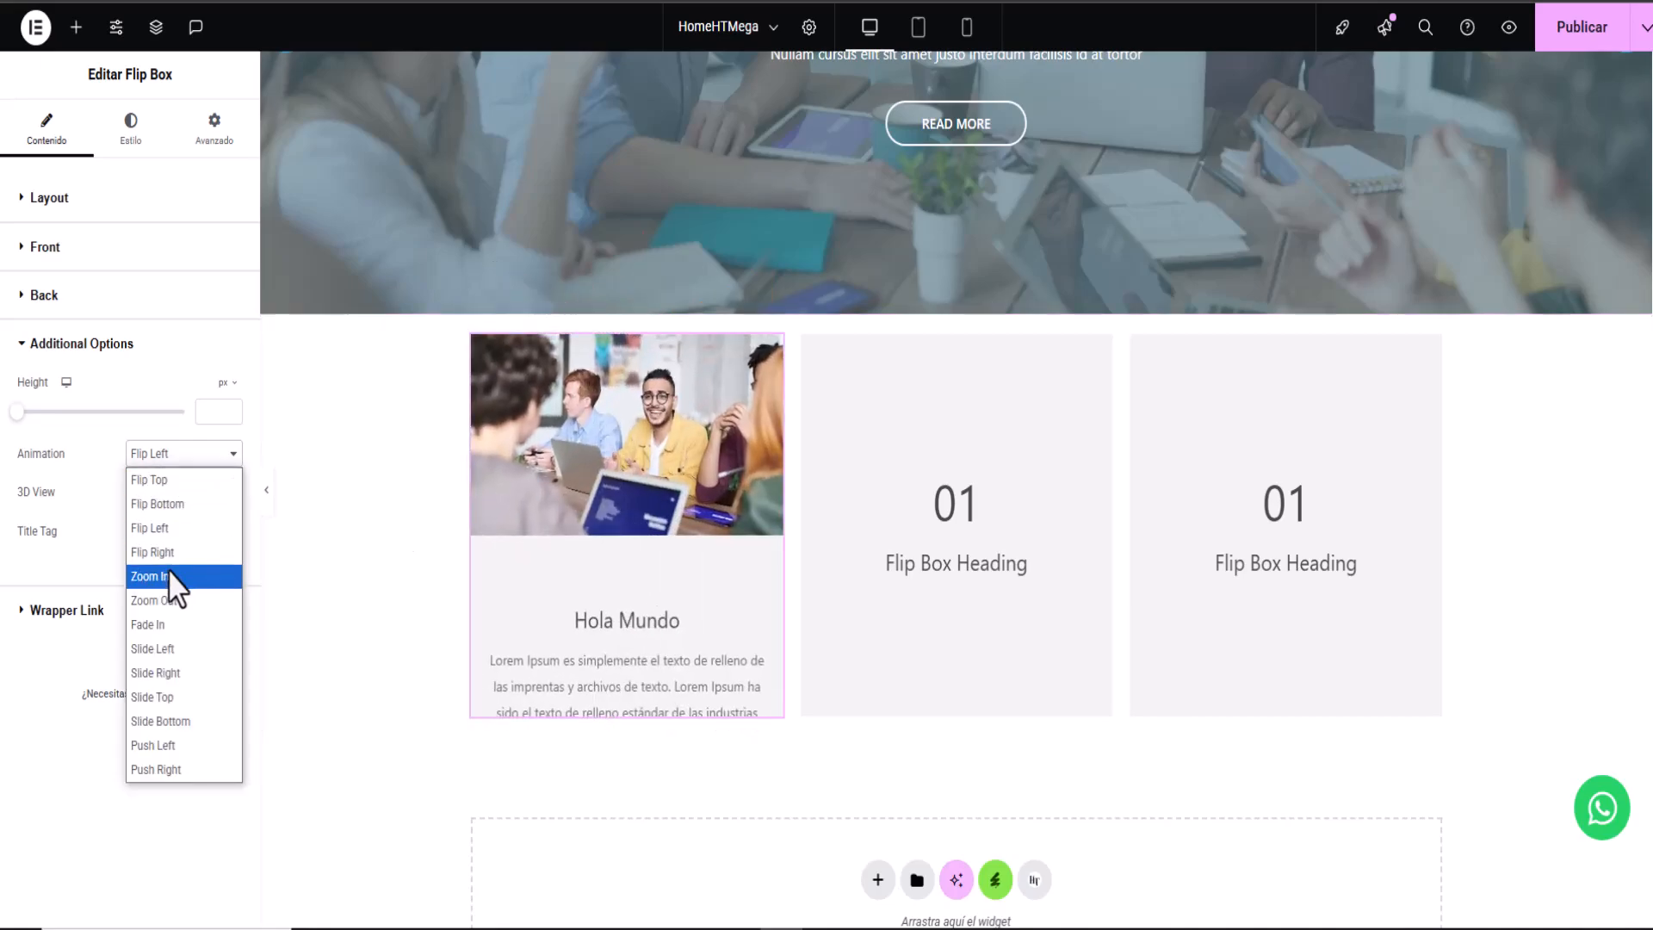
click(169, 576)
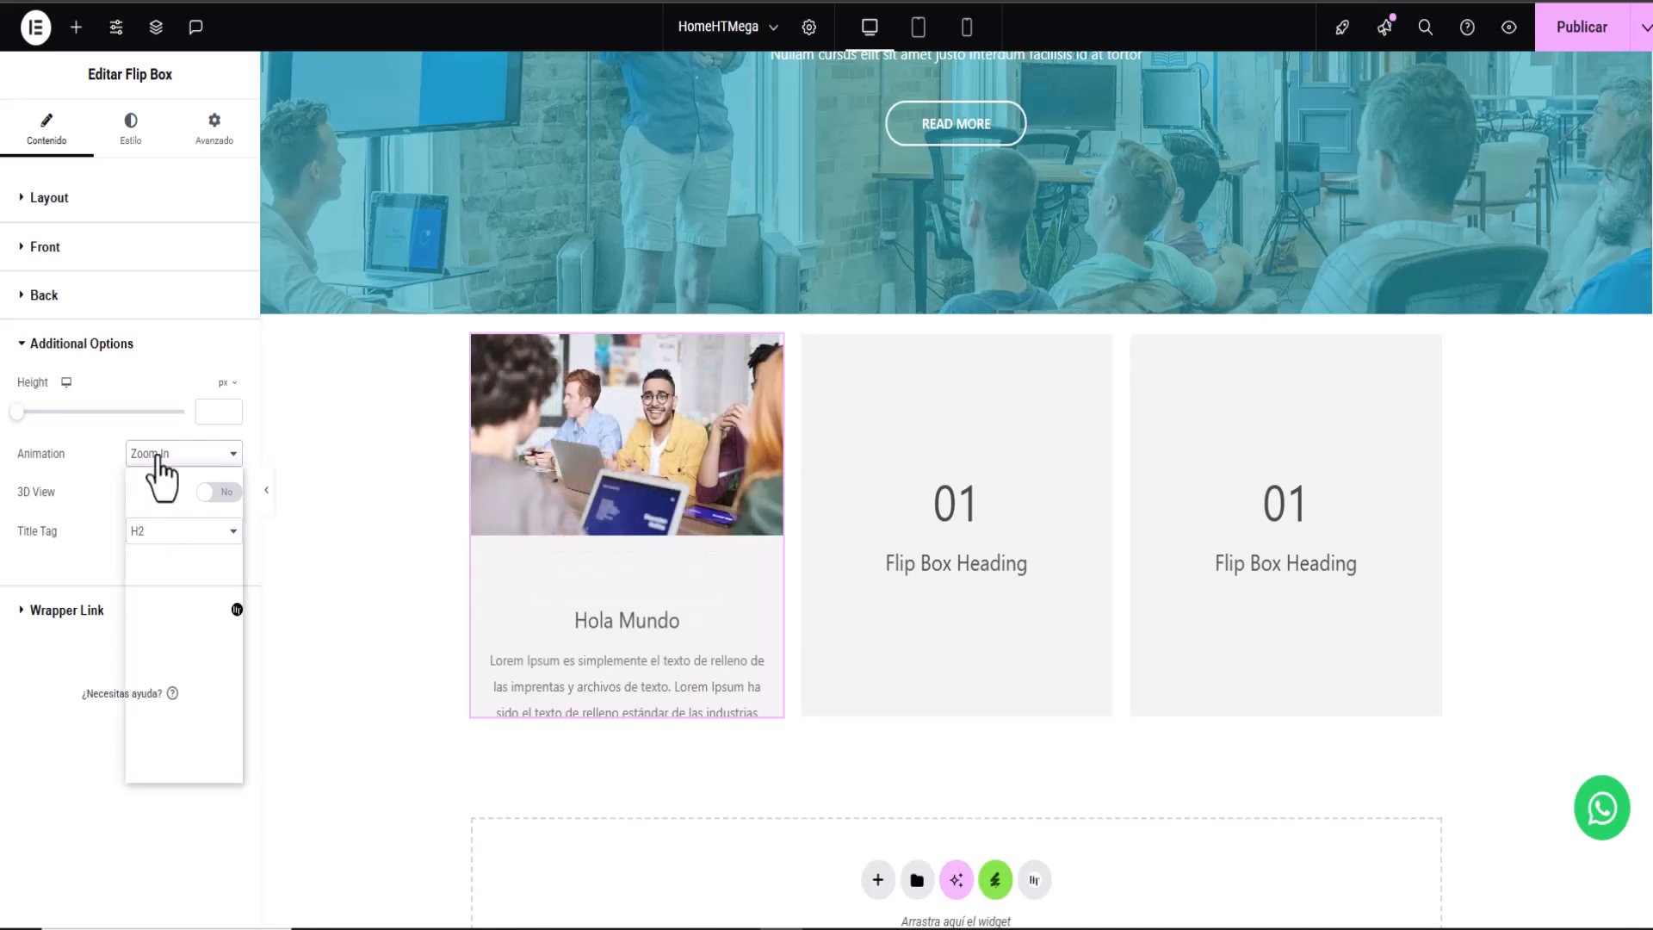
click(162, 572)
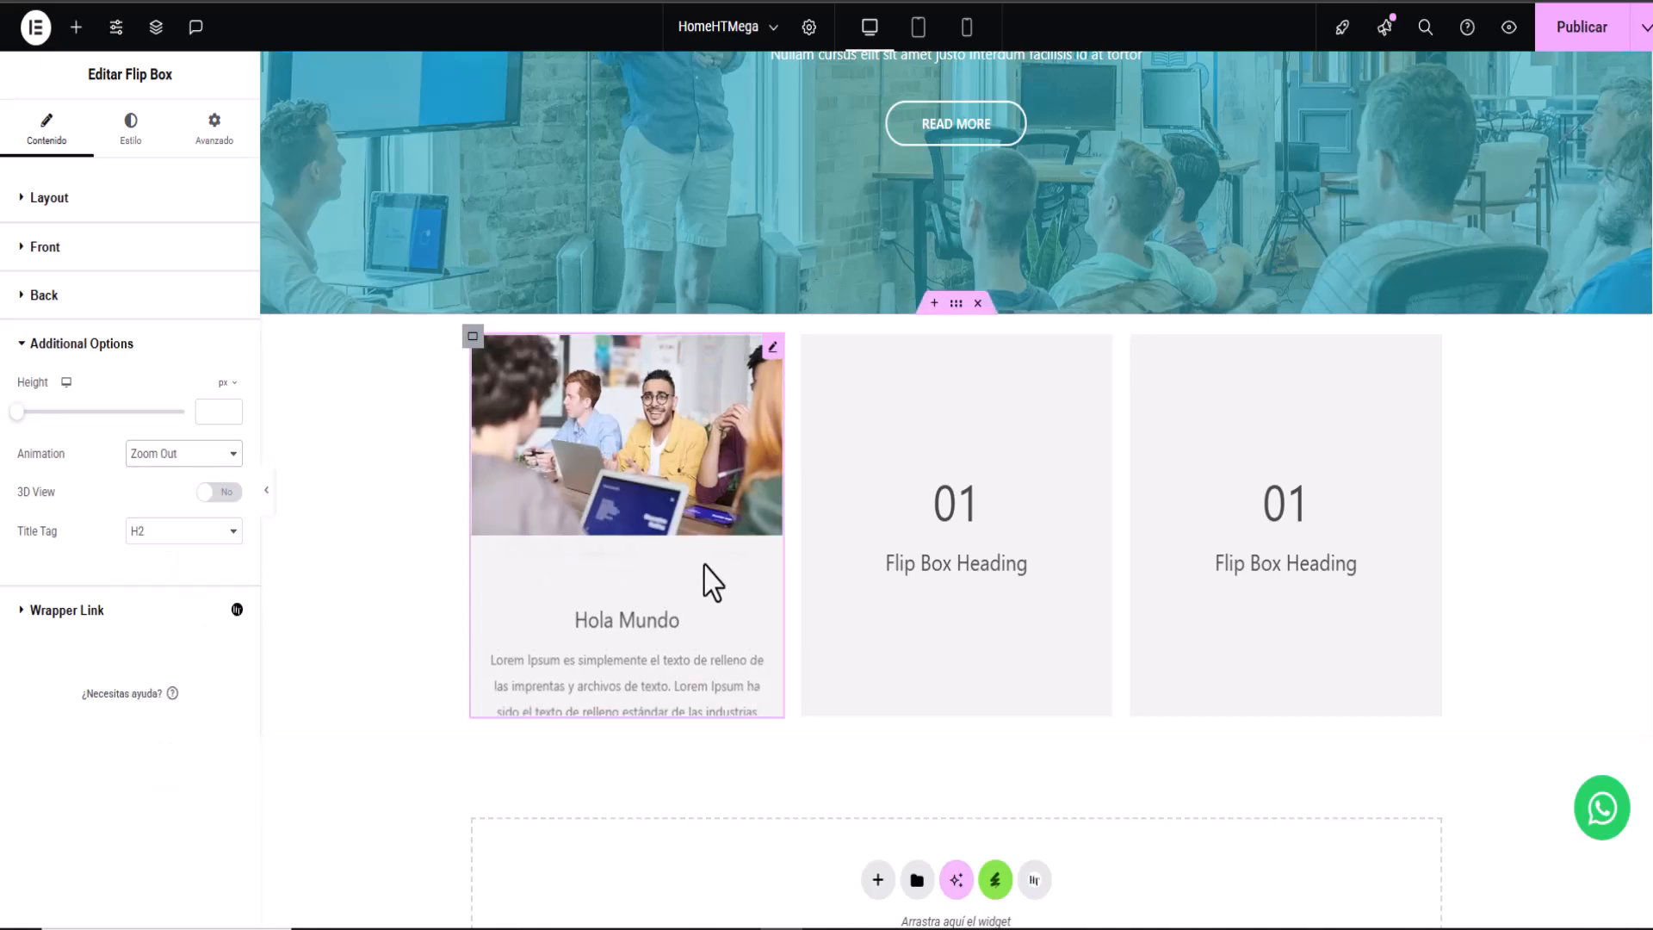
click(173, 454)
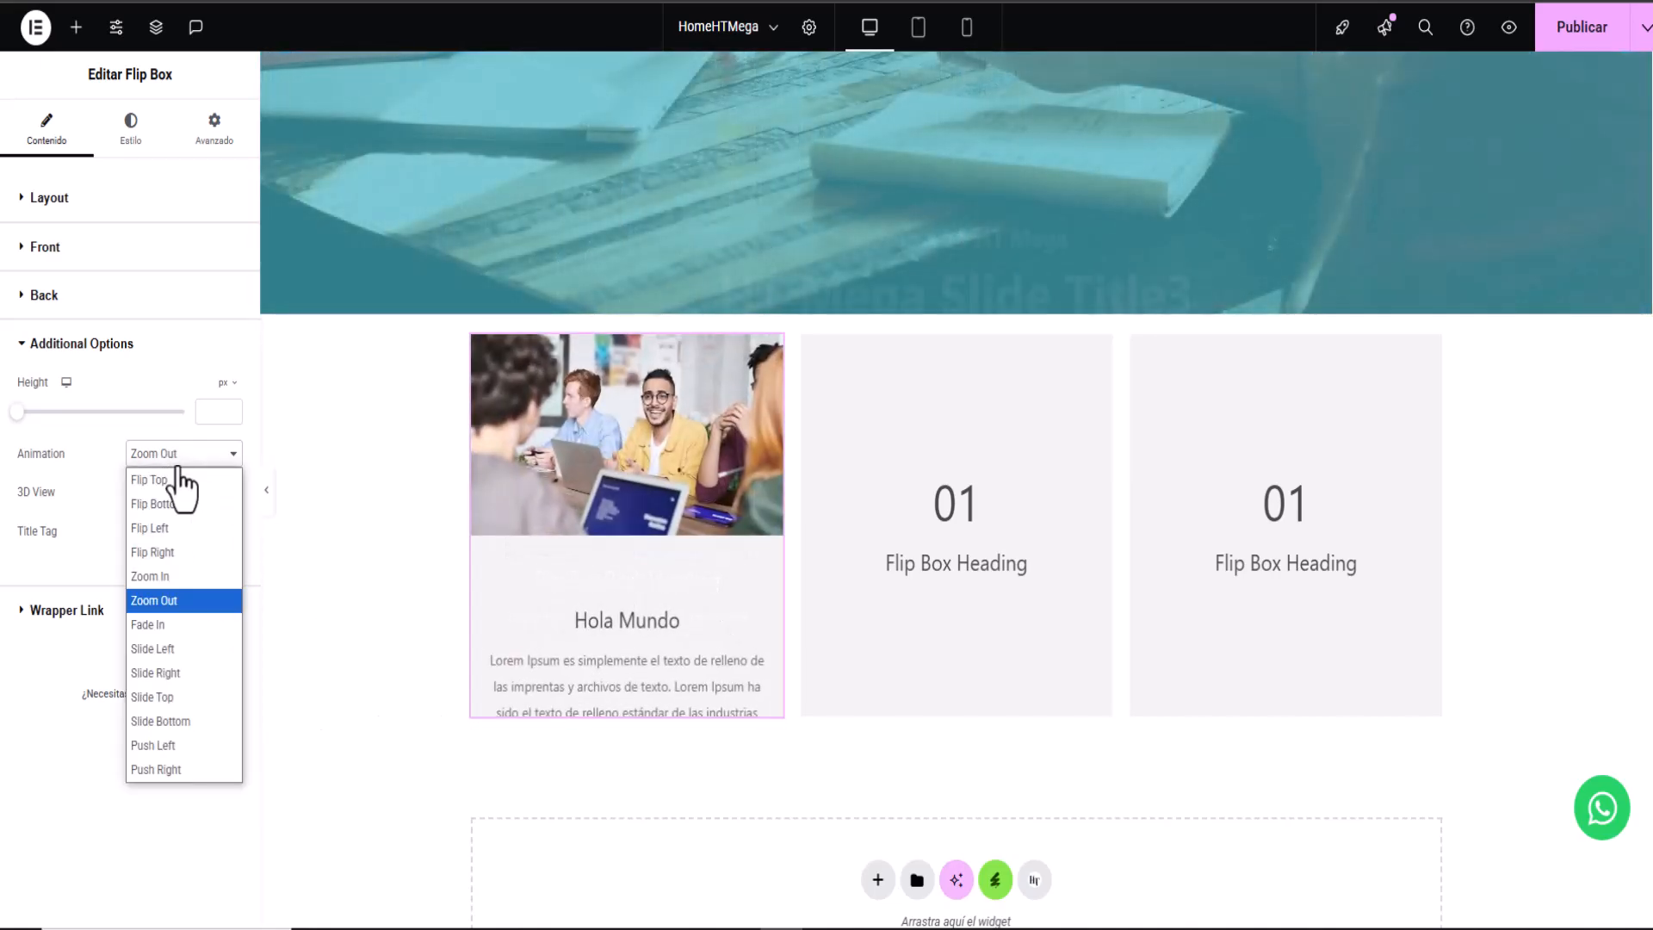
click(177, 627)
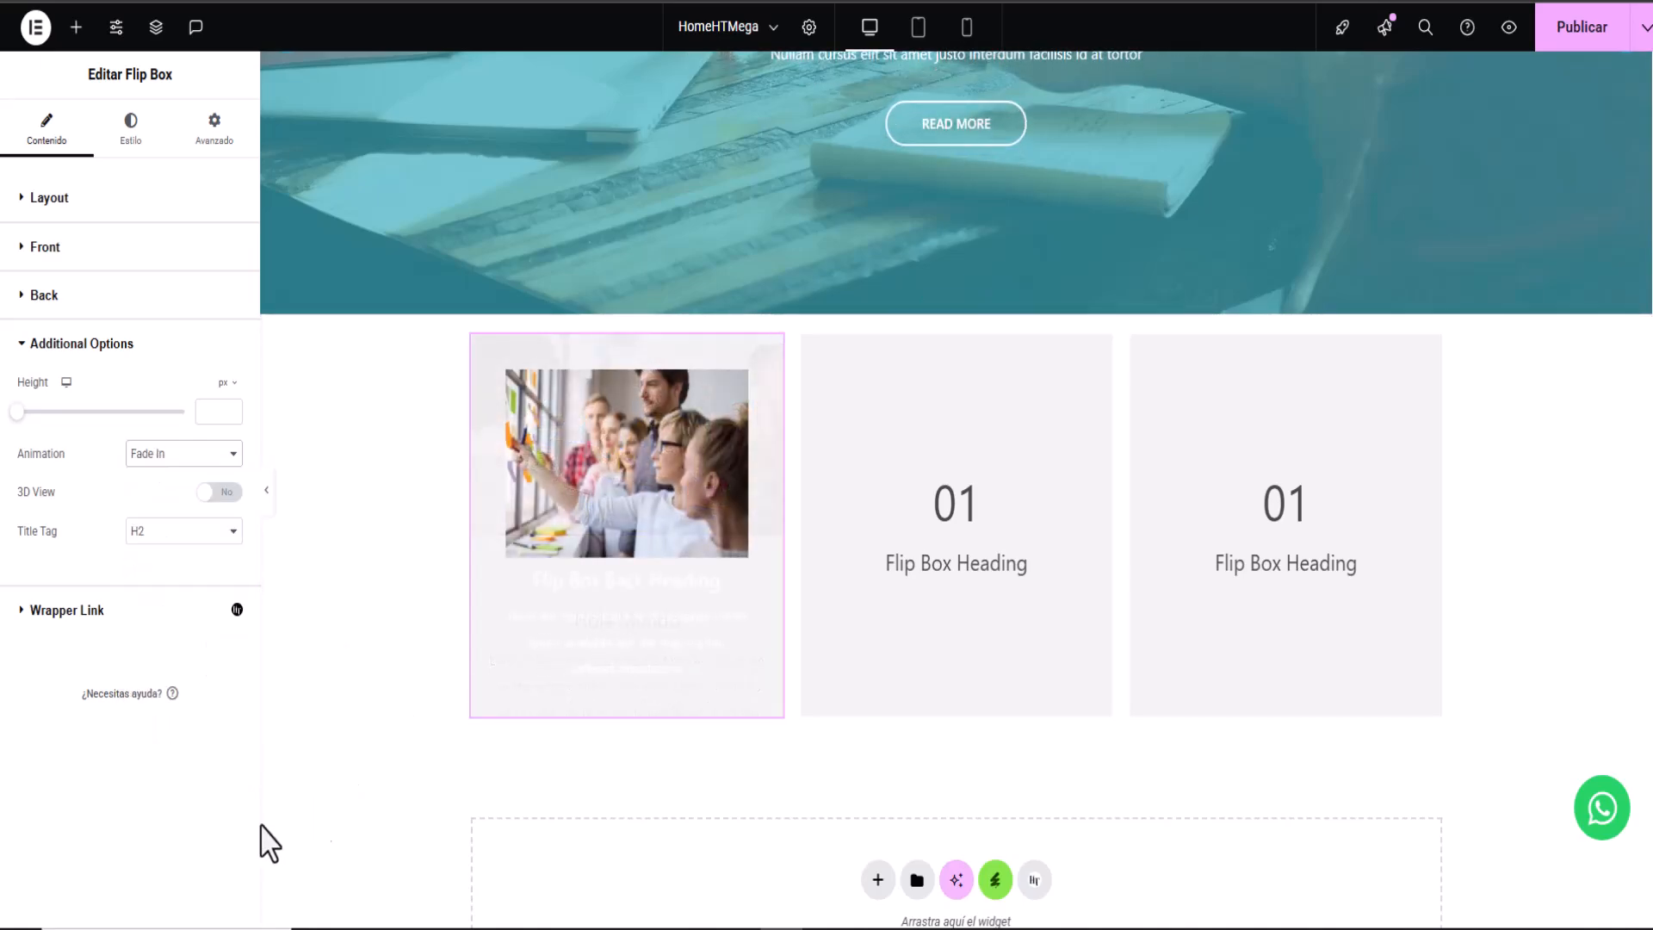
Step: Try the Slide Left and Slide Top animations on the first Flip Box
click(149, 457)
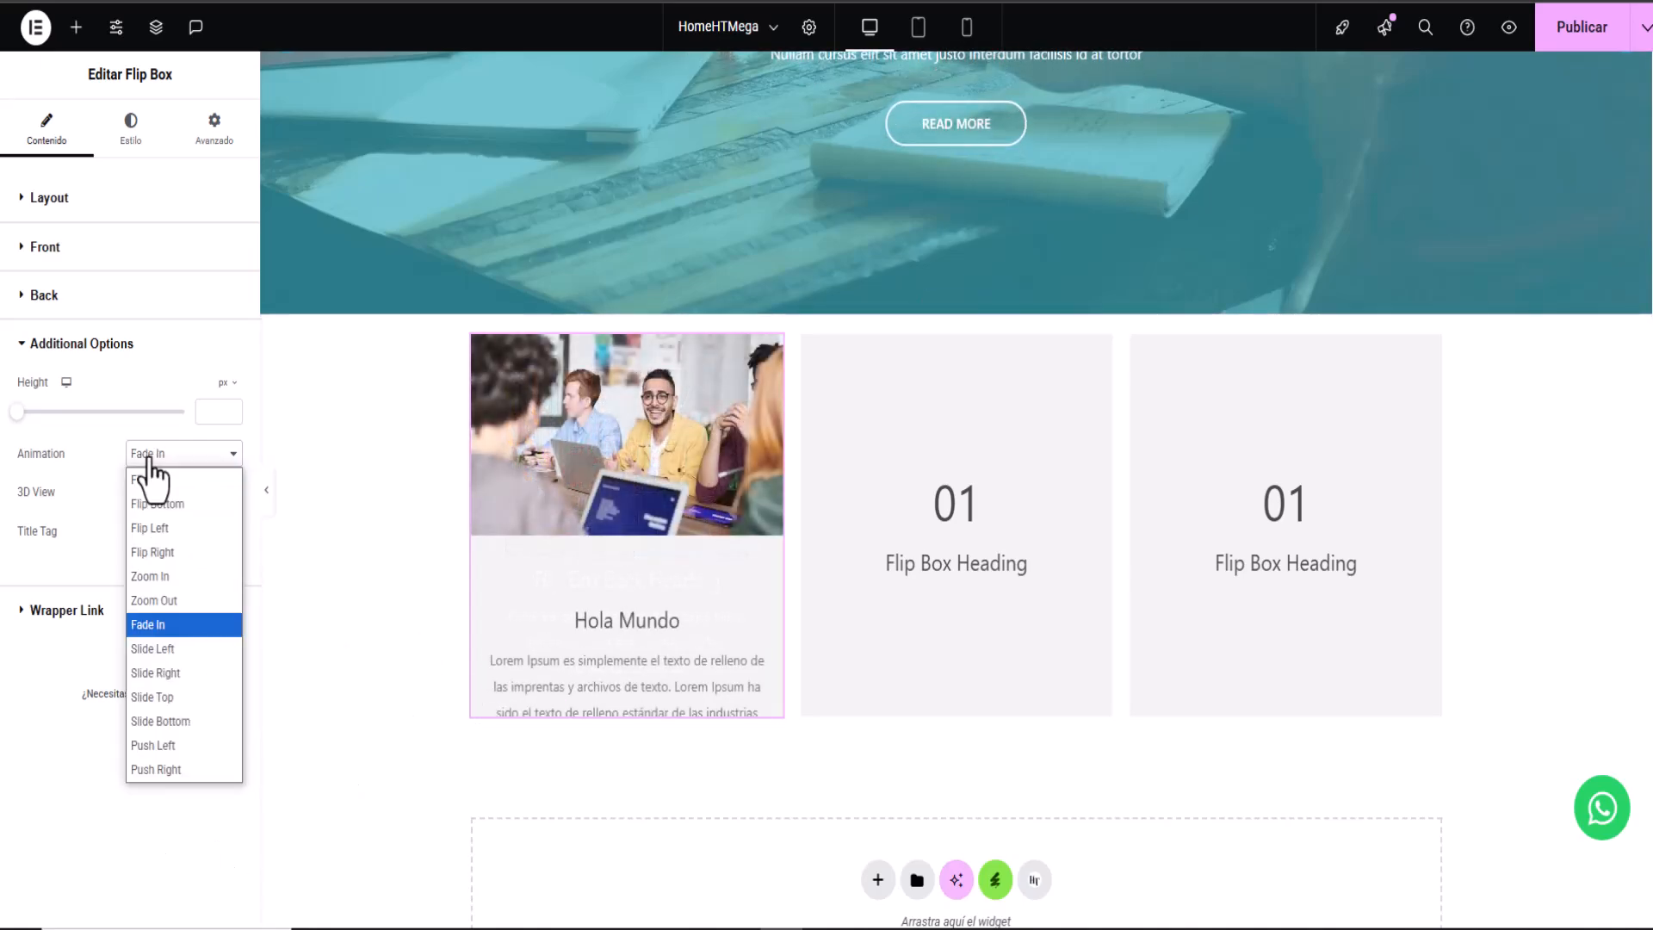
click(175, 648)
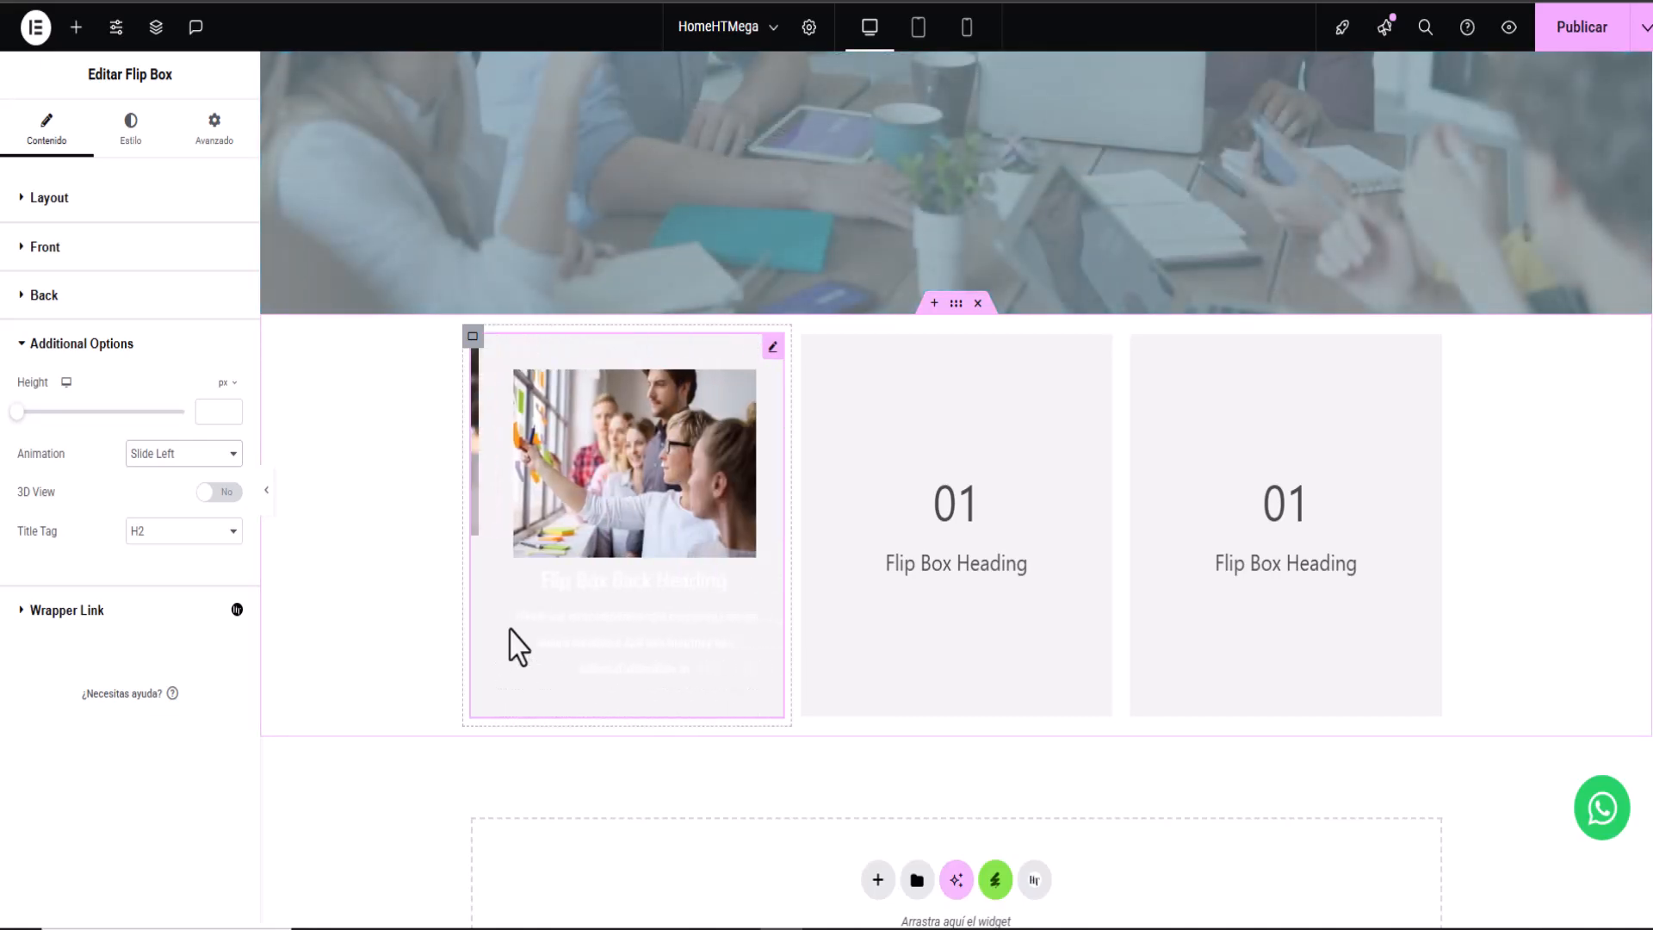
click(149, 457)
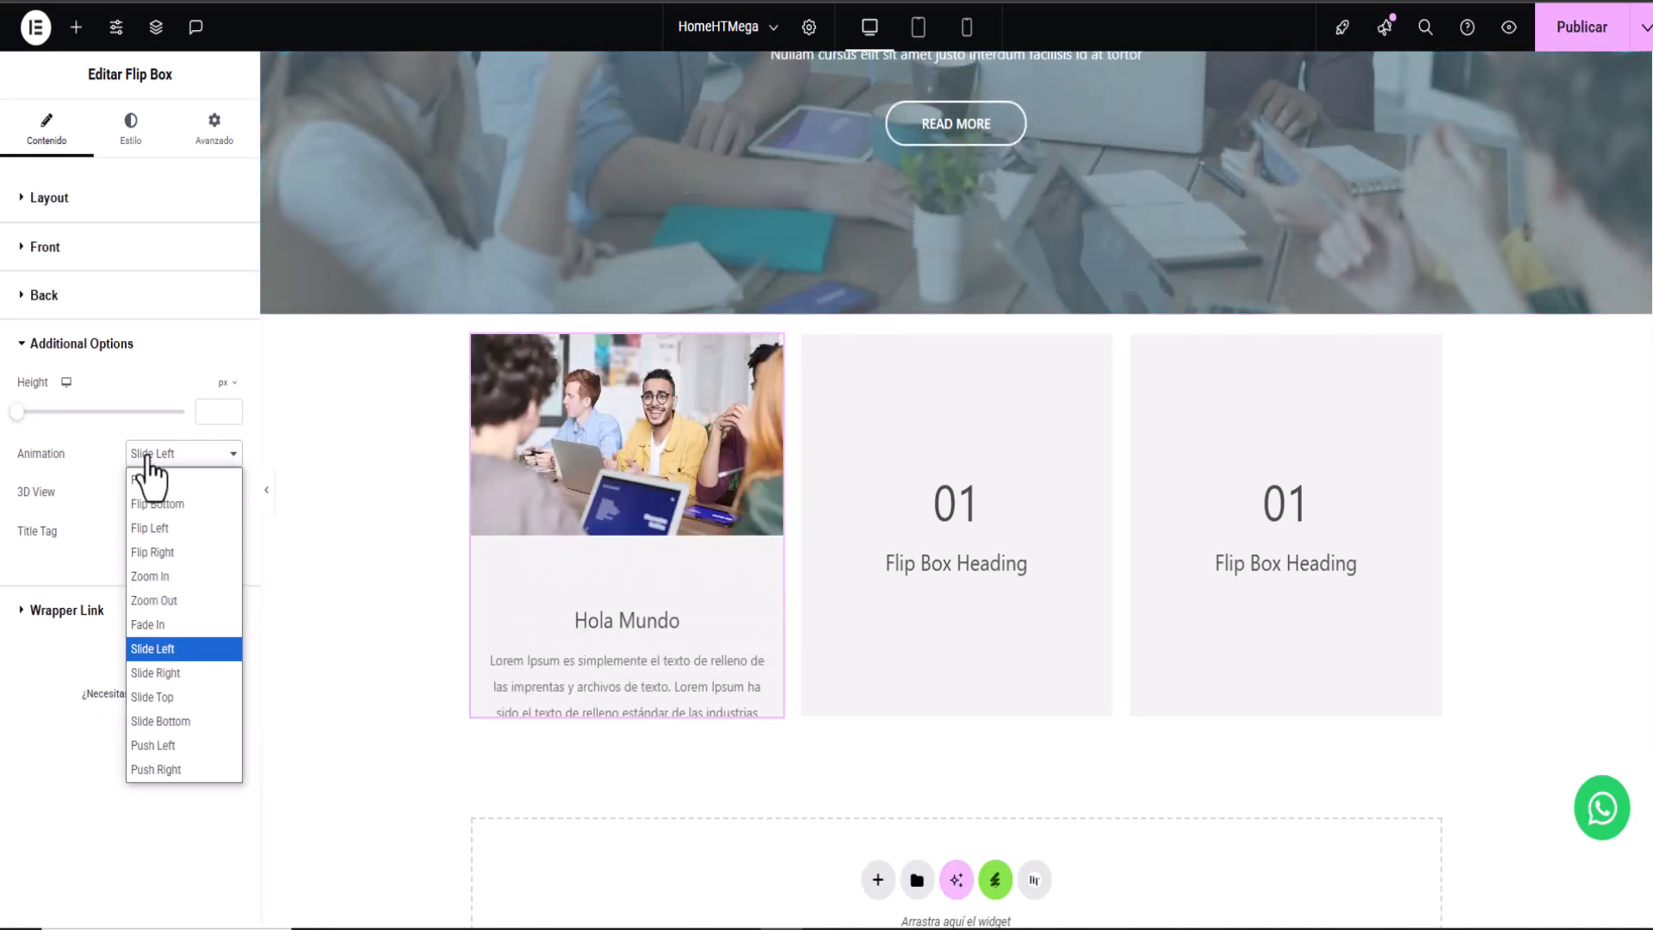
click(172, 706)
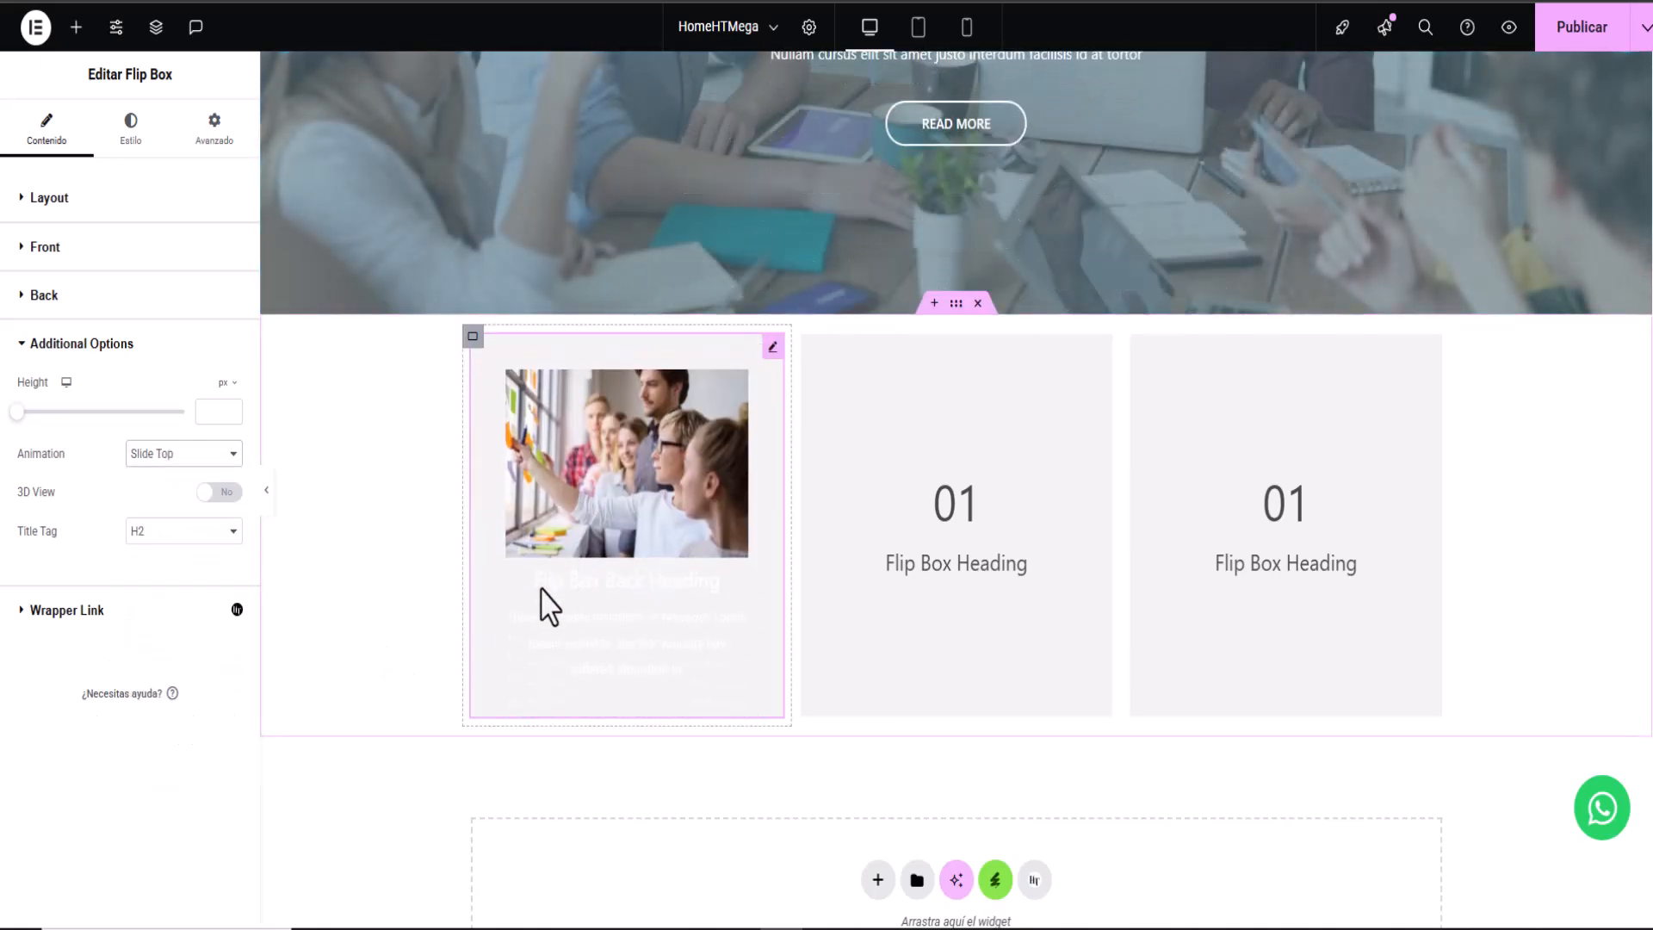
Step: Set the first Flip Box's animation to Slide Bottom and collapse the additional options
click(149, 459)
click(190, 722)
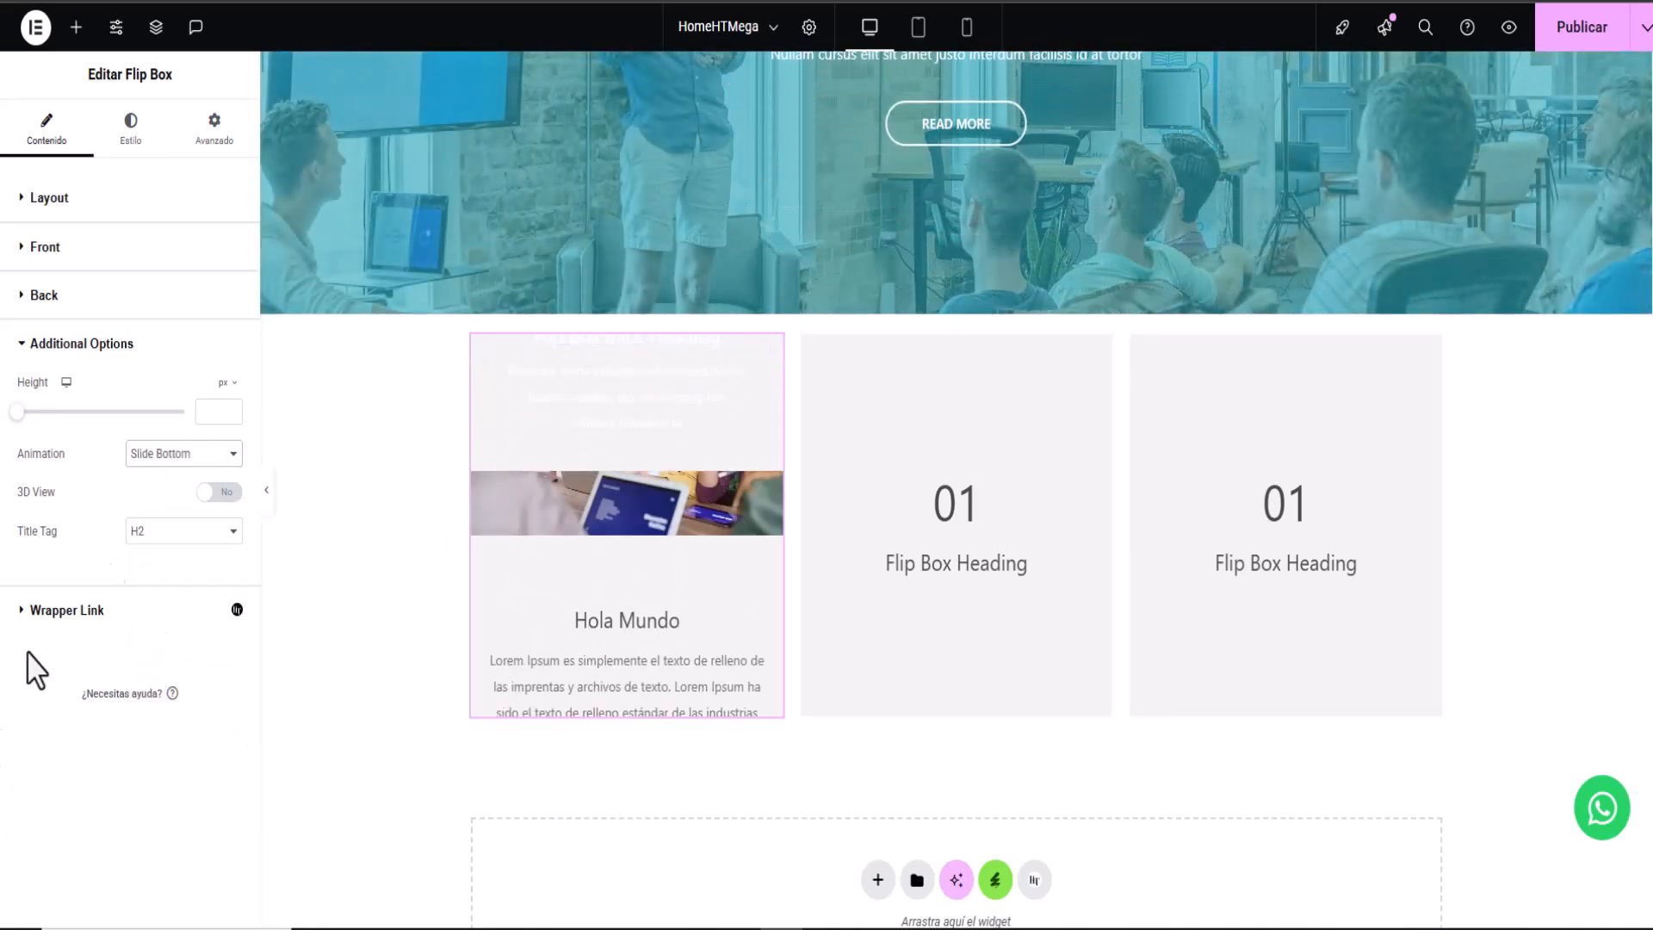
click(147, 461)
click(146, 462)
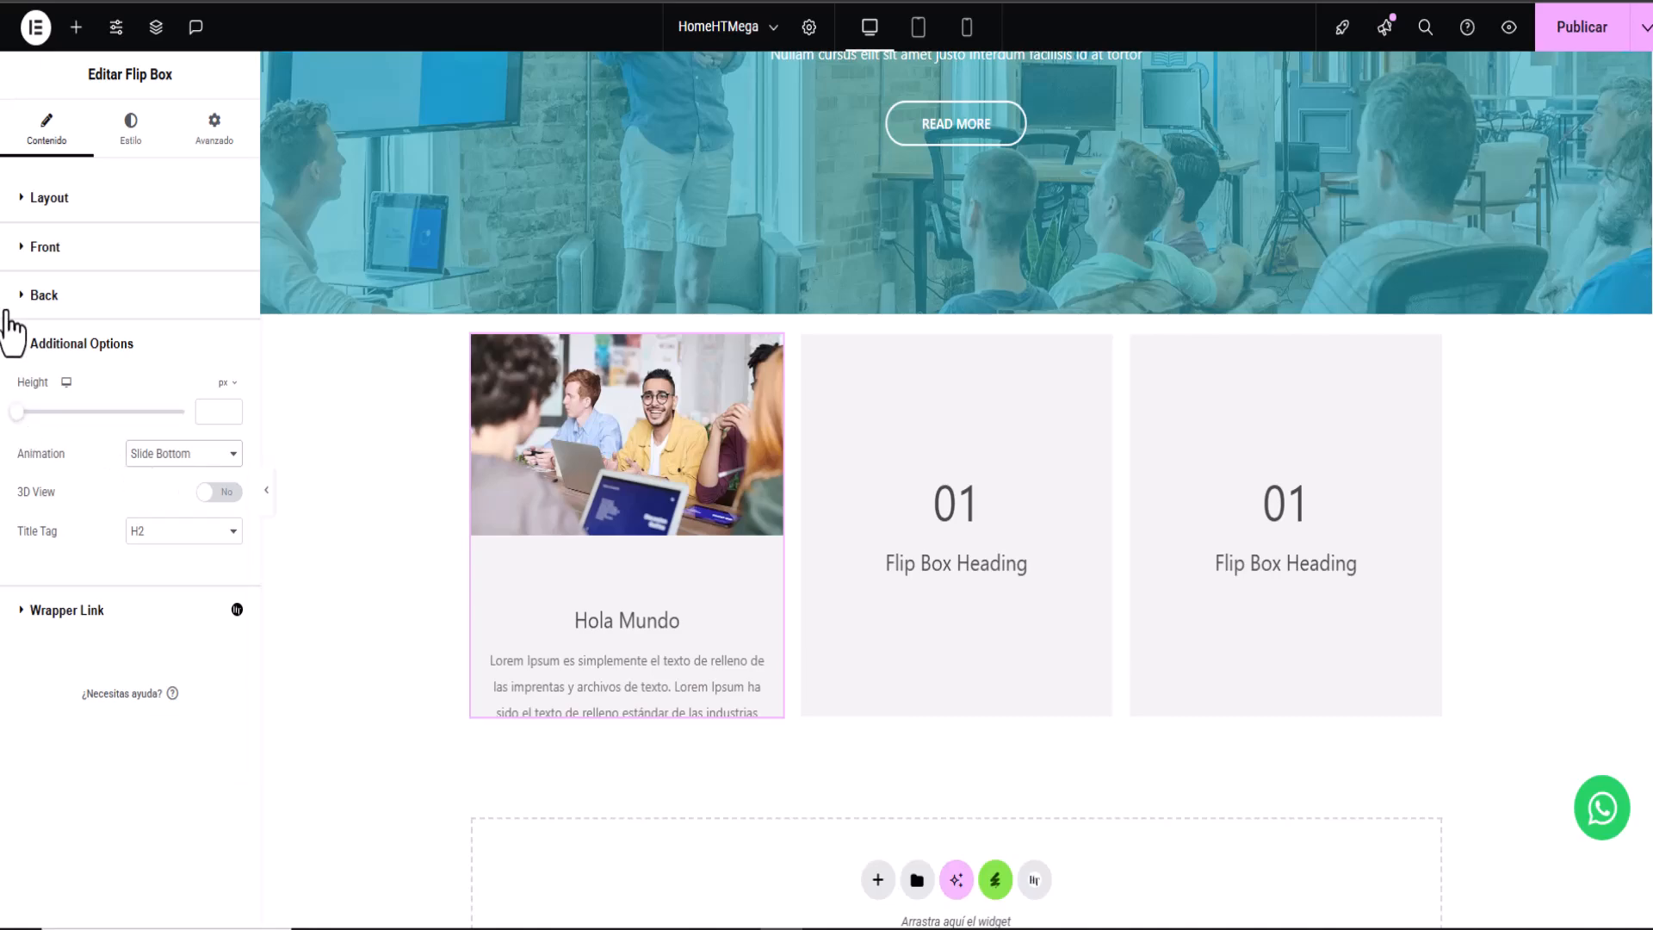
click(19, 349)
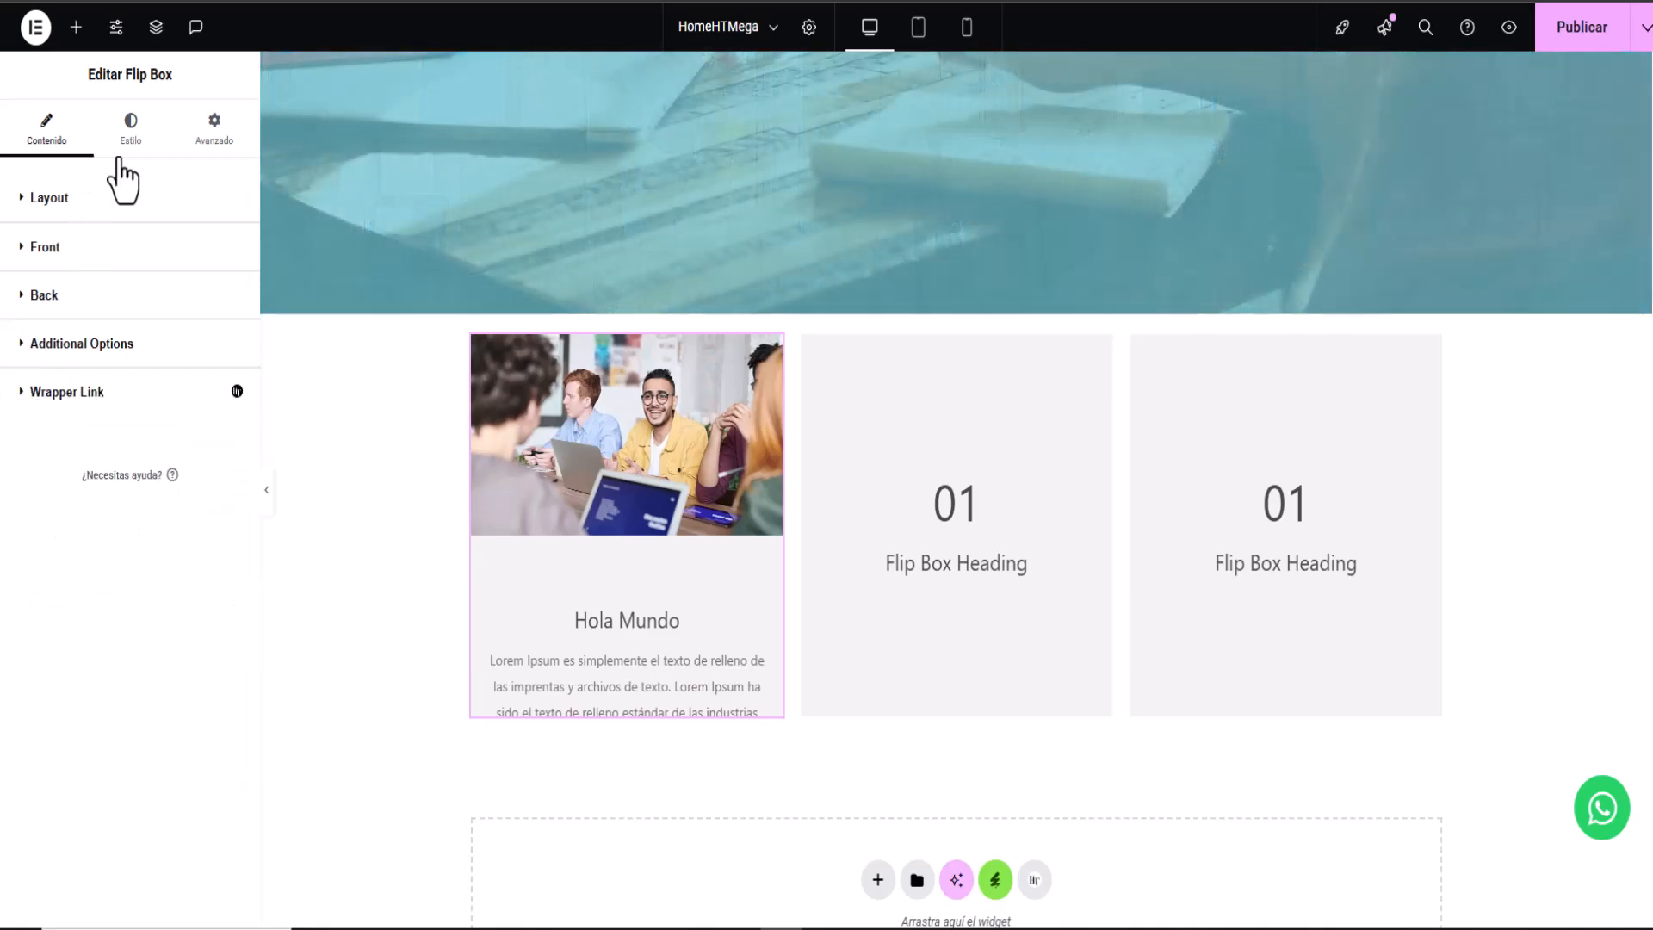
Step: Set the title color on the first Flip Box's front side to red (#F00404) in its style settings
click(131, 129)
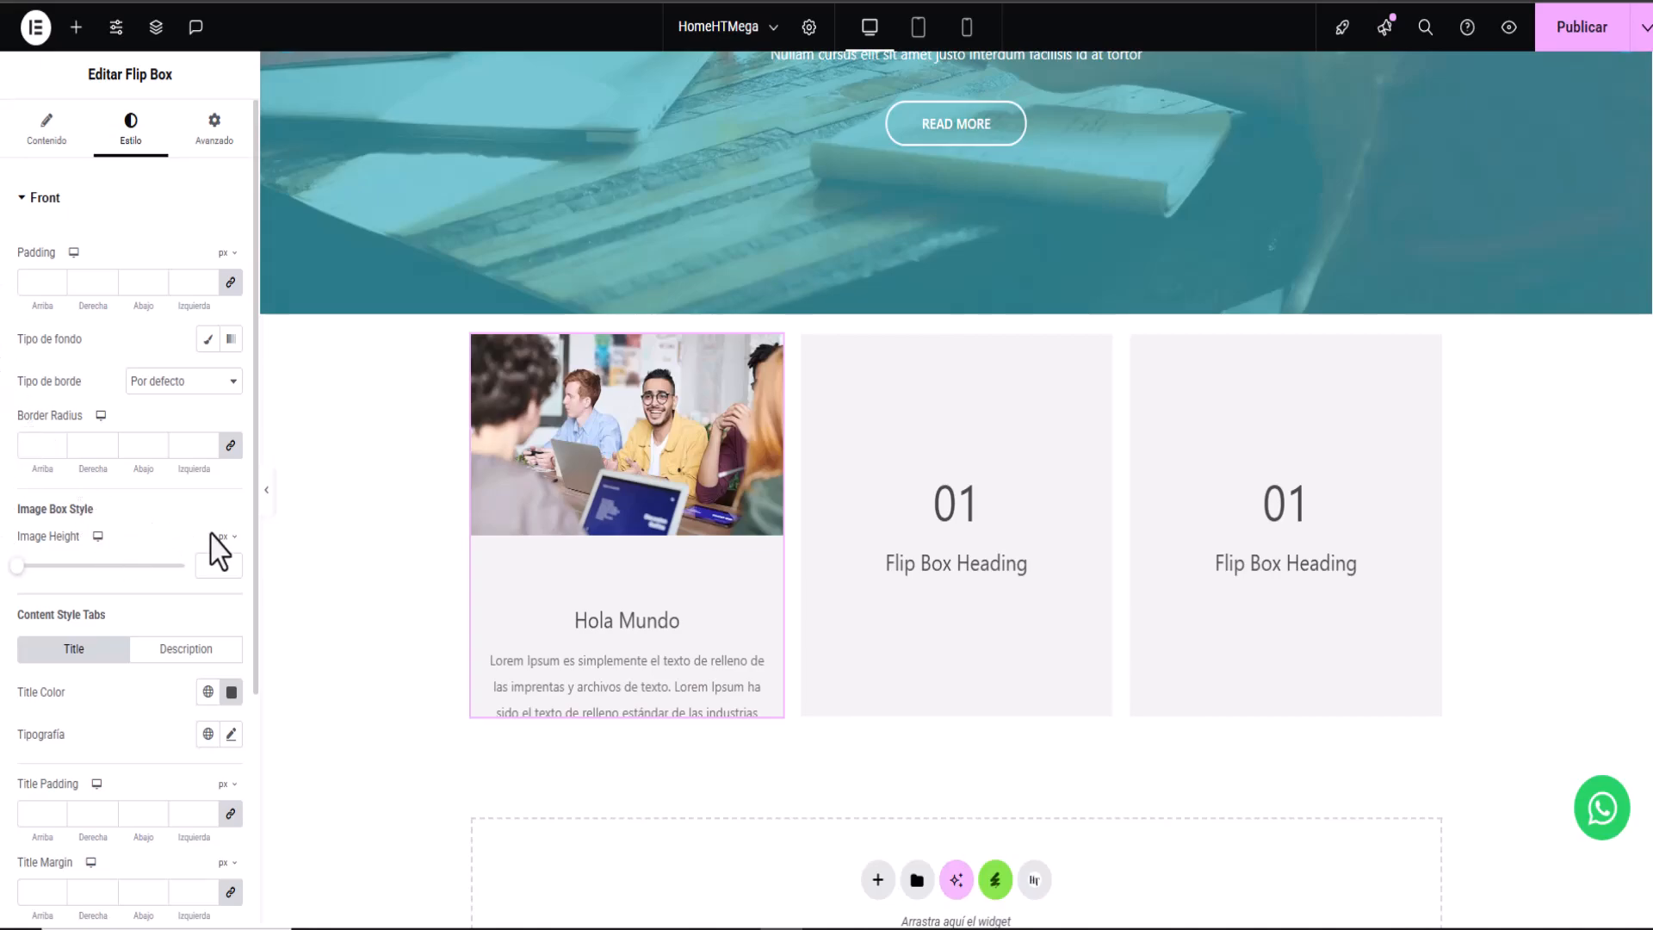
click(231, 692)
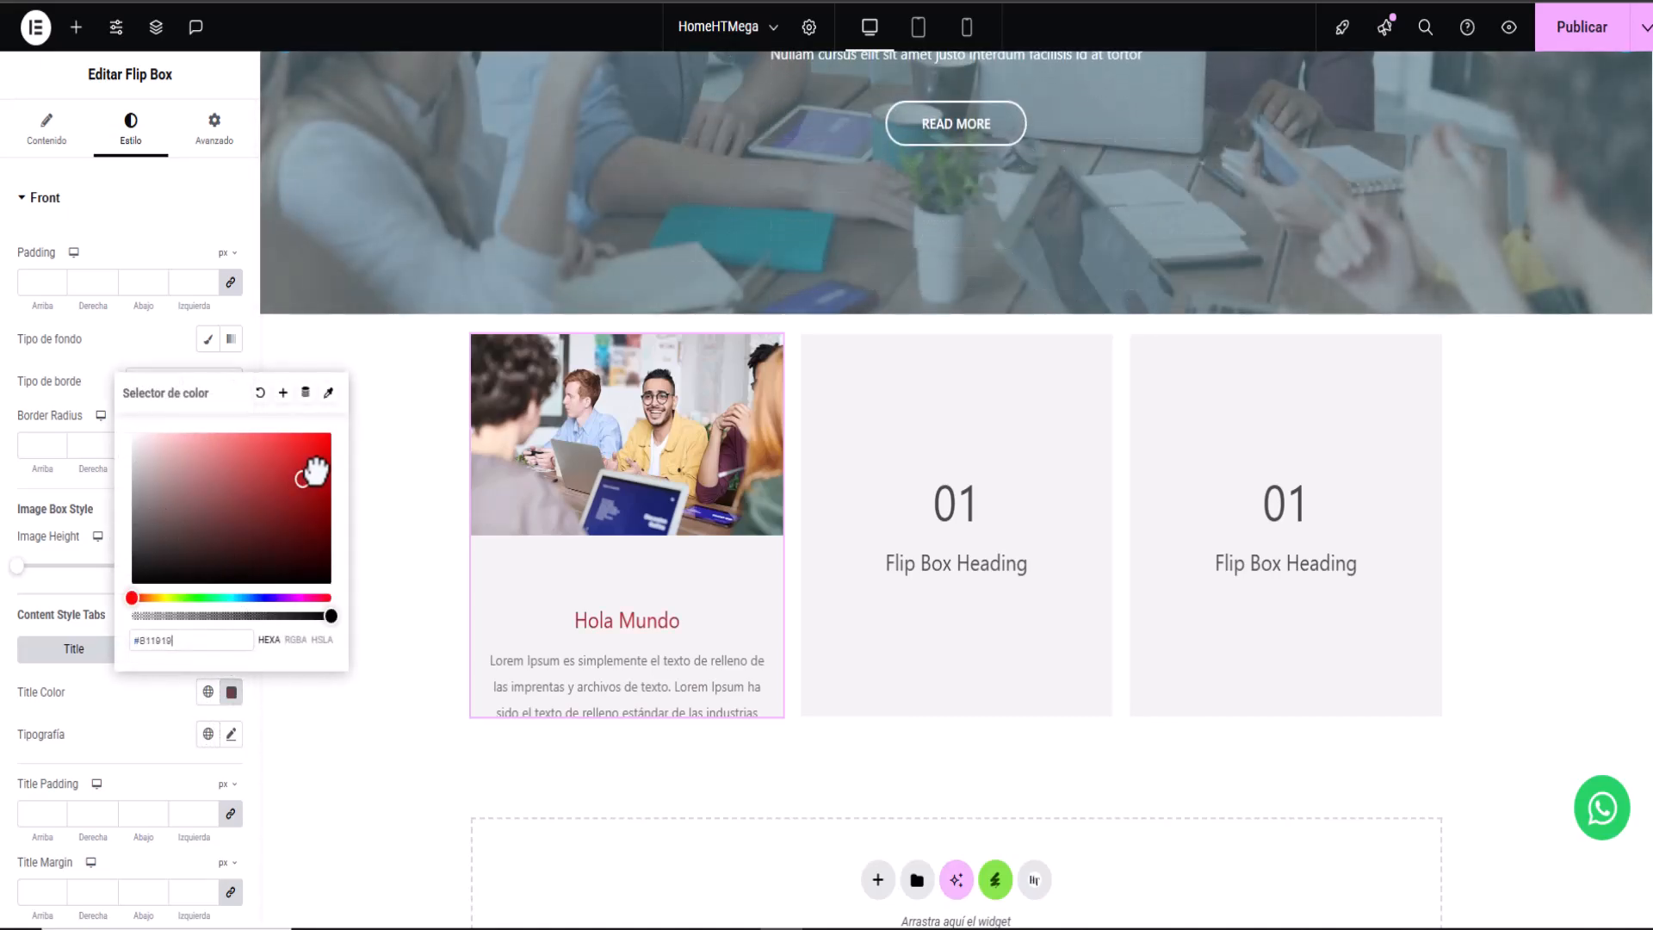
click(154, 344)
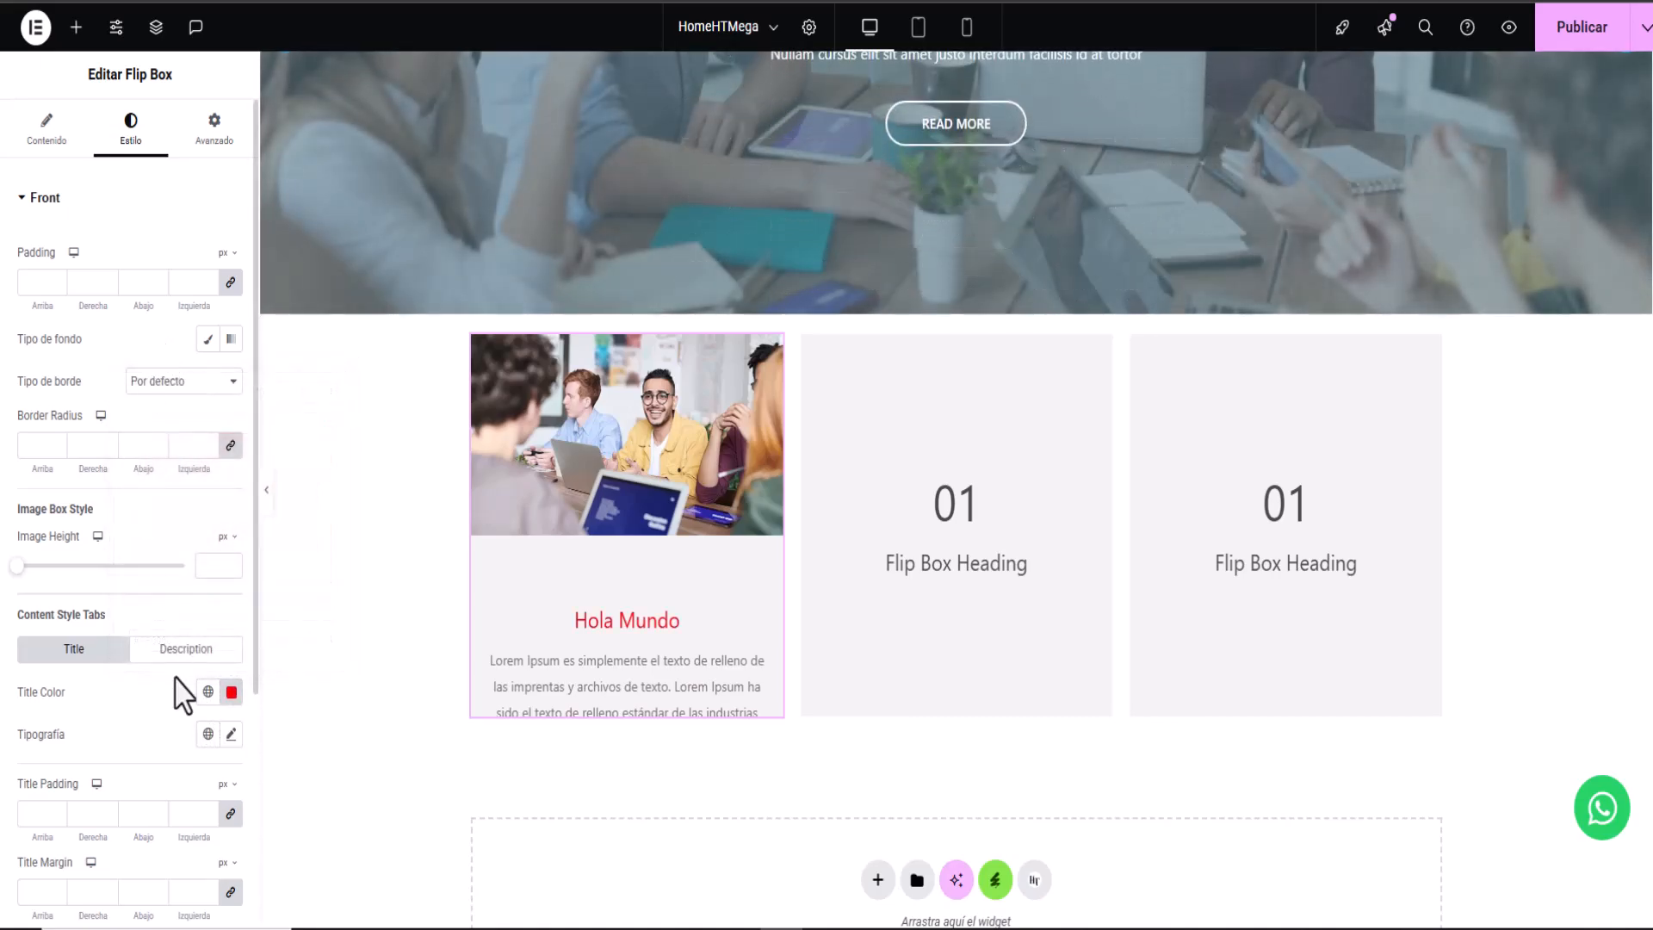
Step: Set the front title's typography to uppercase (Mayúsculas) with weight 600 (Semi negrita)
click(231, 733)
scroll(100, 796, down, 3)
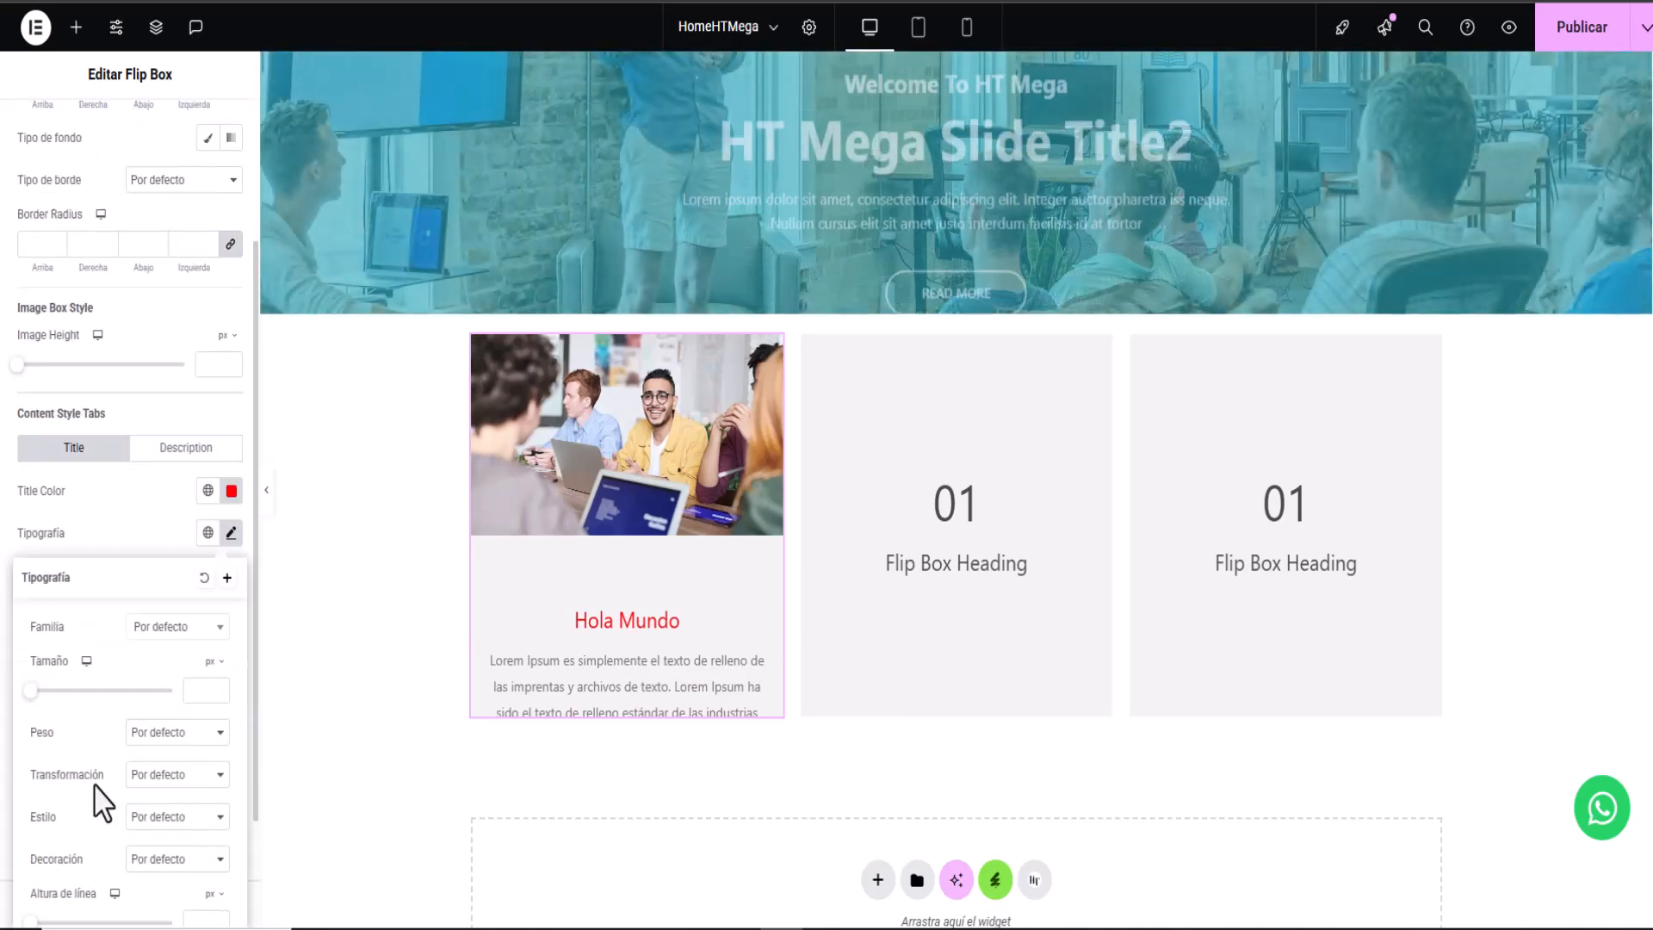
click(157, 776)
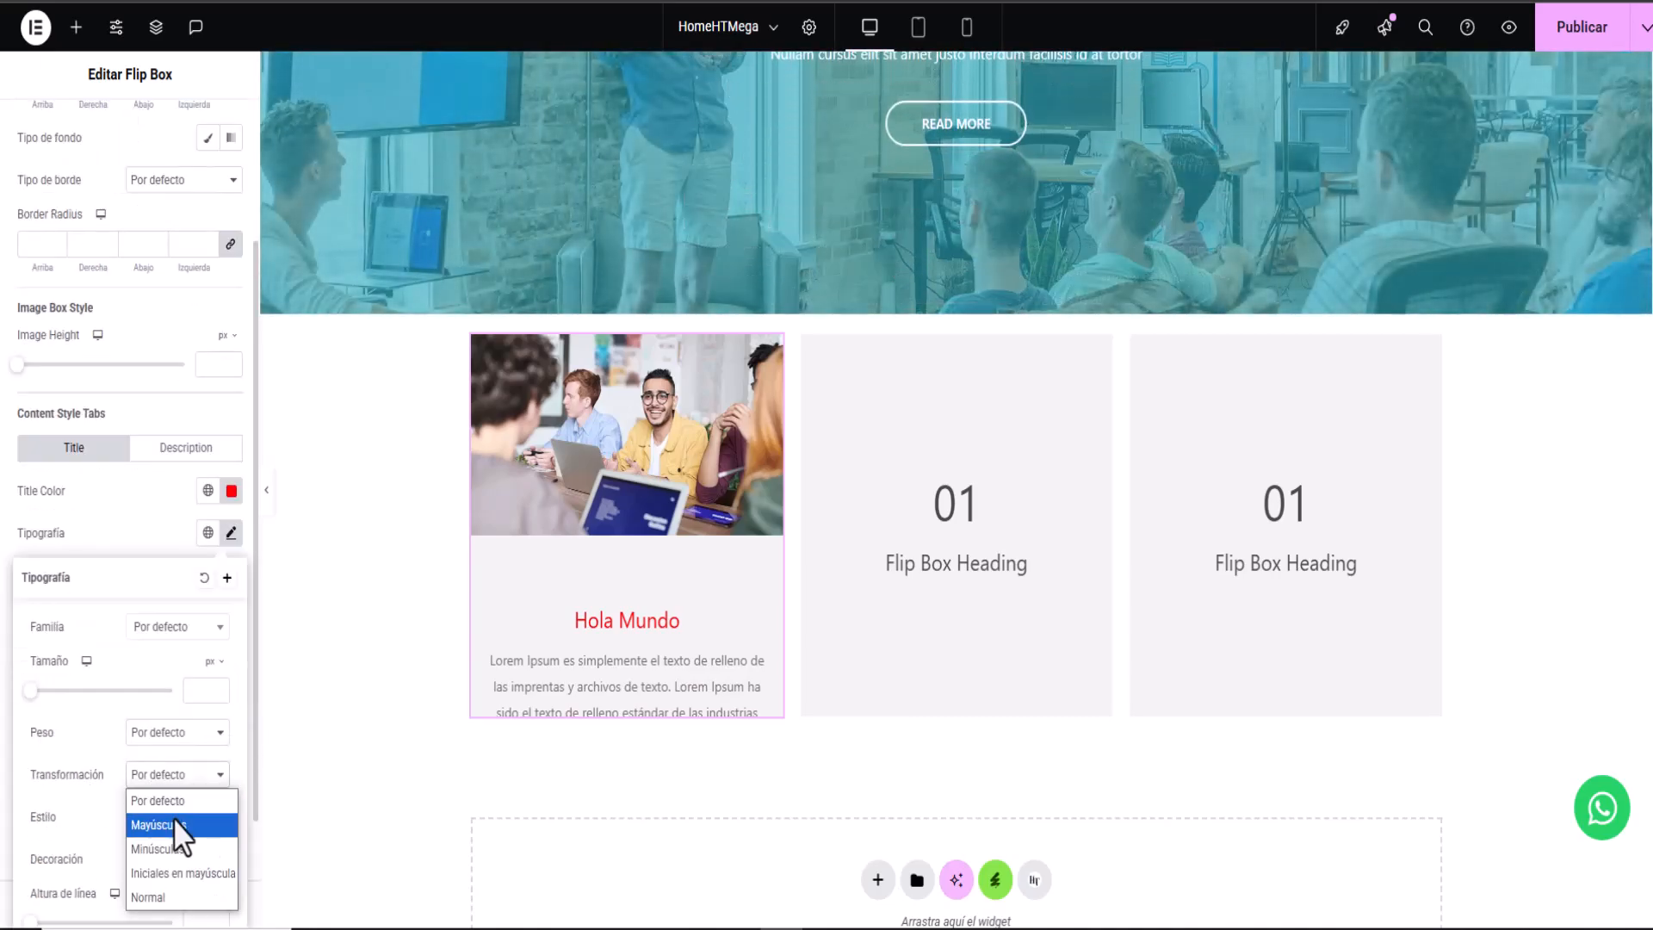
click(178, 826)
click(166, 733)
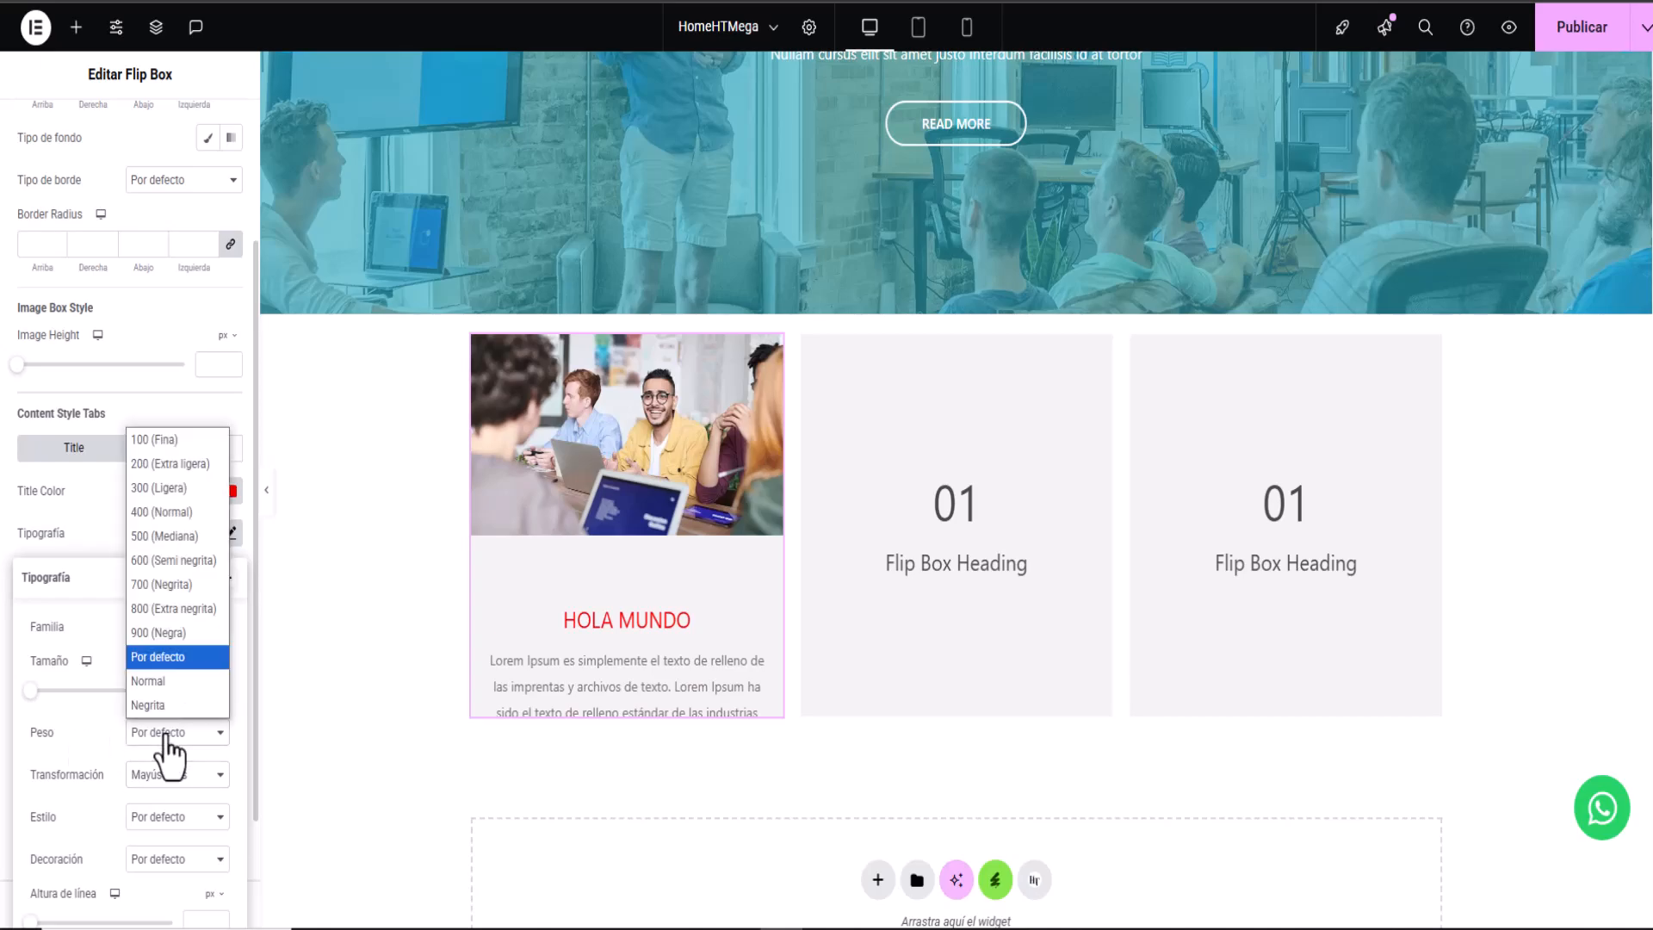
click(164, 561)
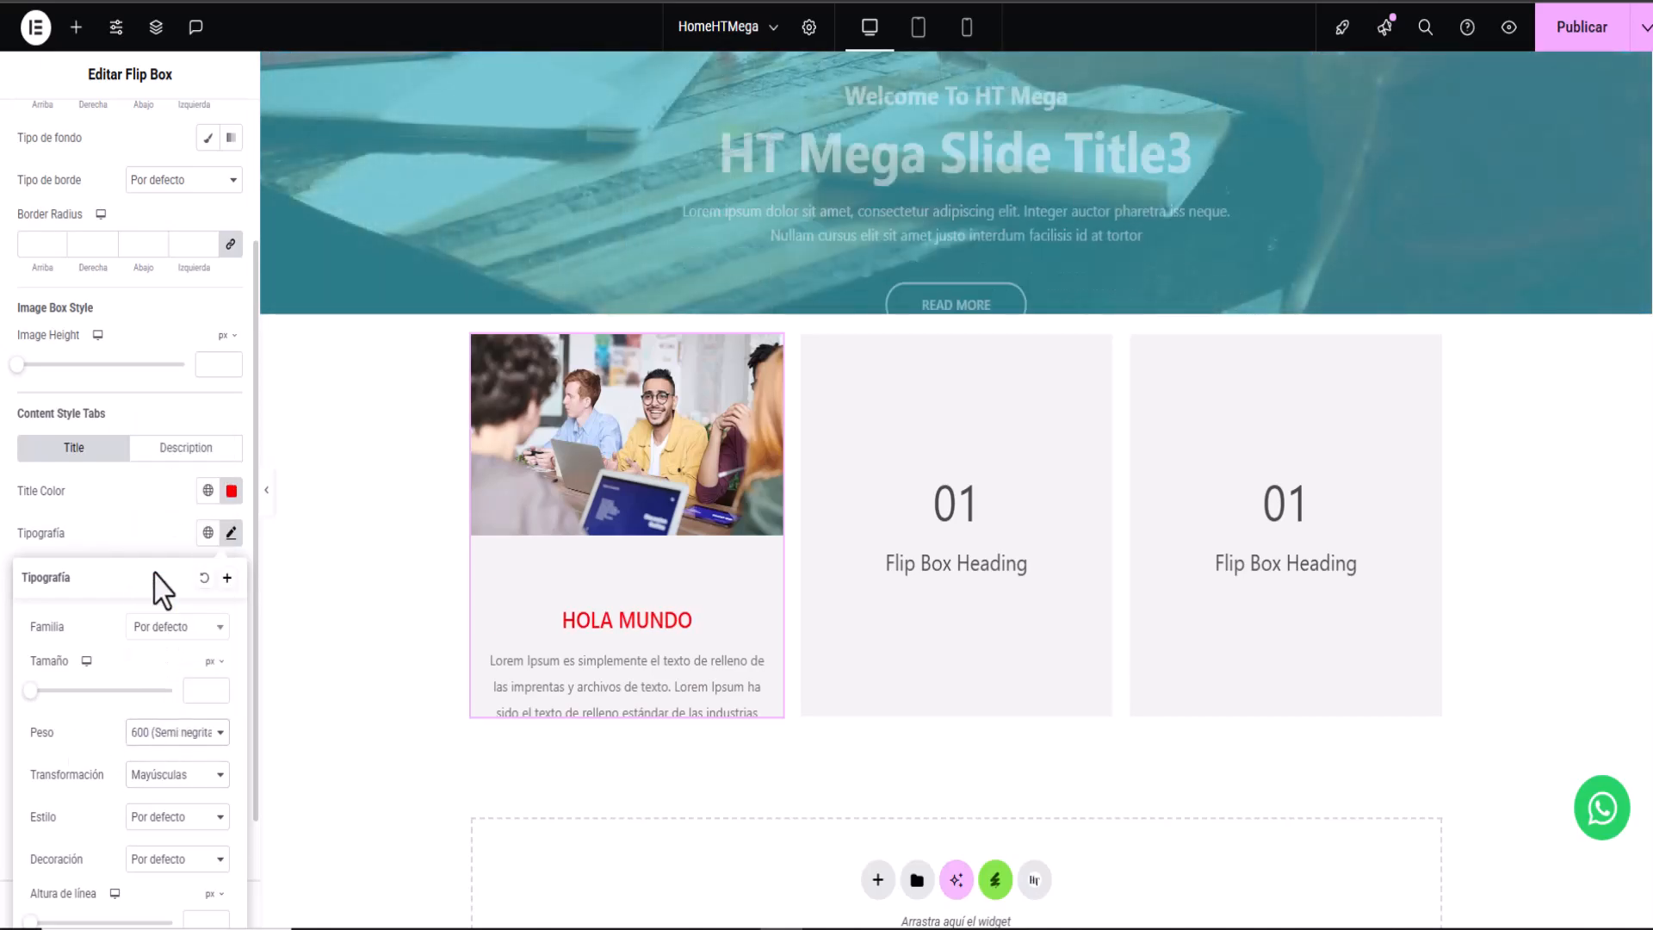
click(129, 534)
Step: Set the font size of the front description to 12 px
click(186, 448)
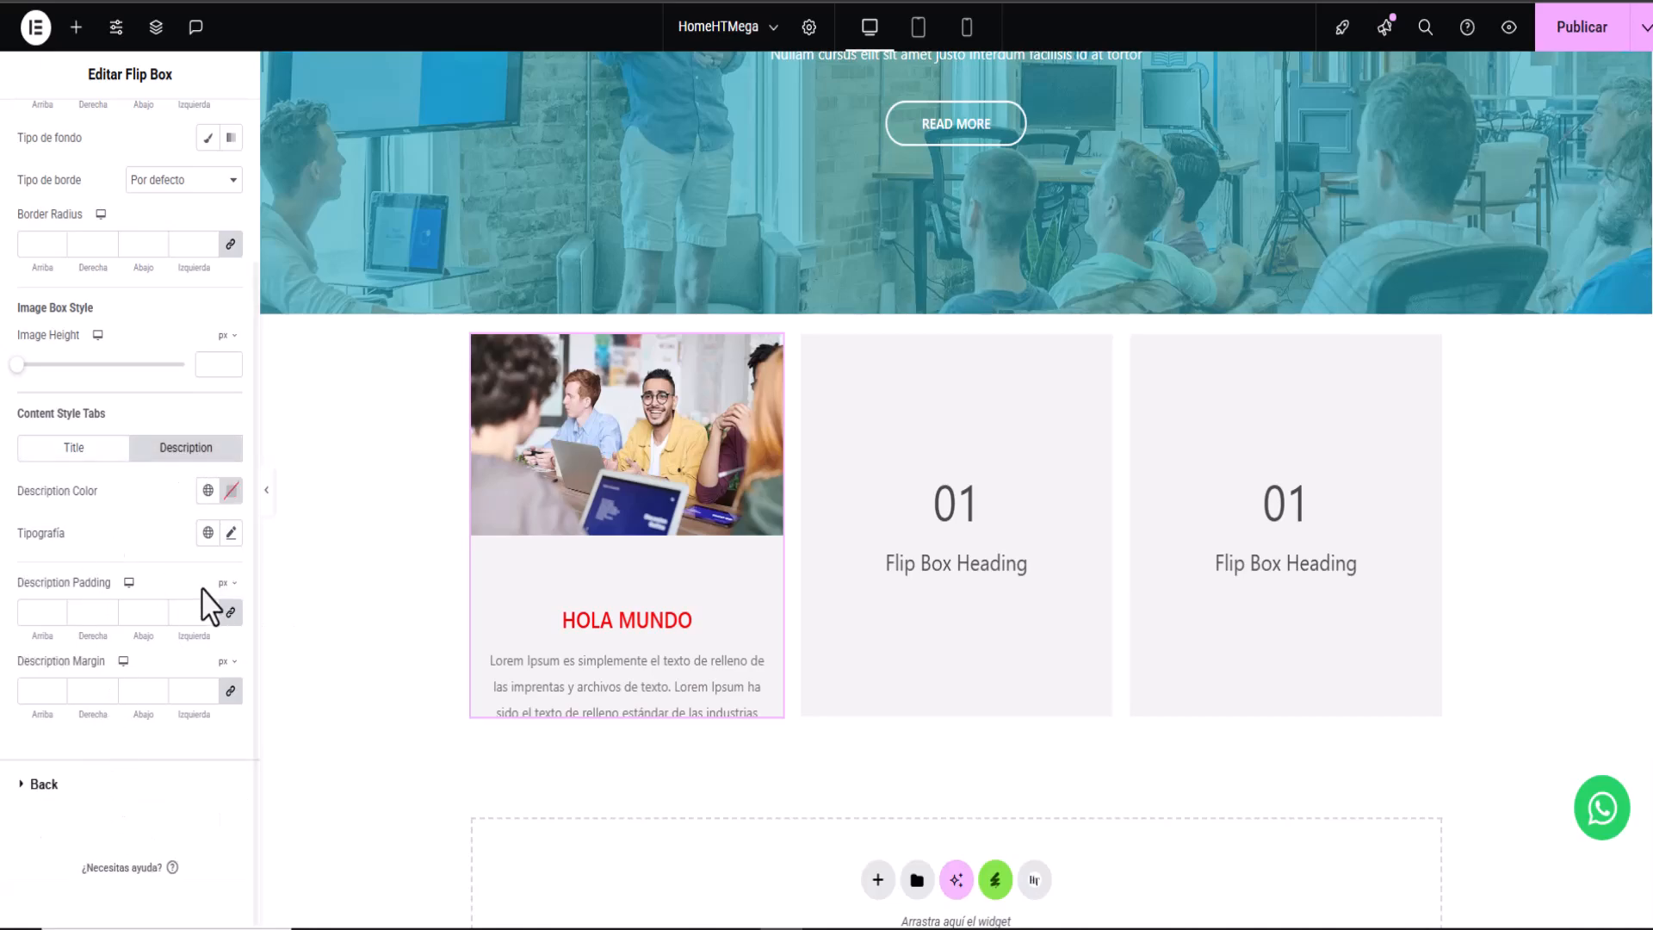
click(230, 534)
mouse_move(41, 690)
mouse_down()
mouse_move(58, 690)
mouse_move(36, 692)
mouse_up()
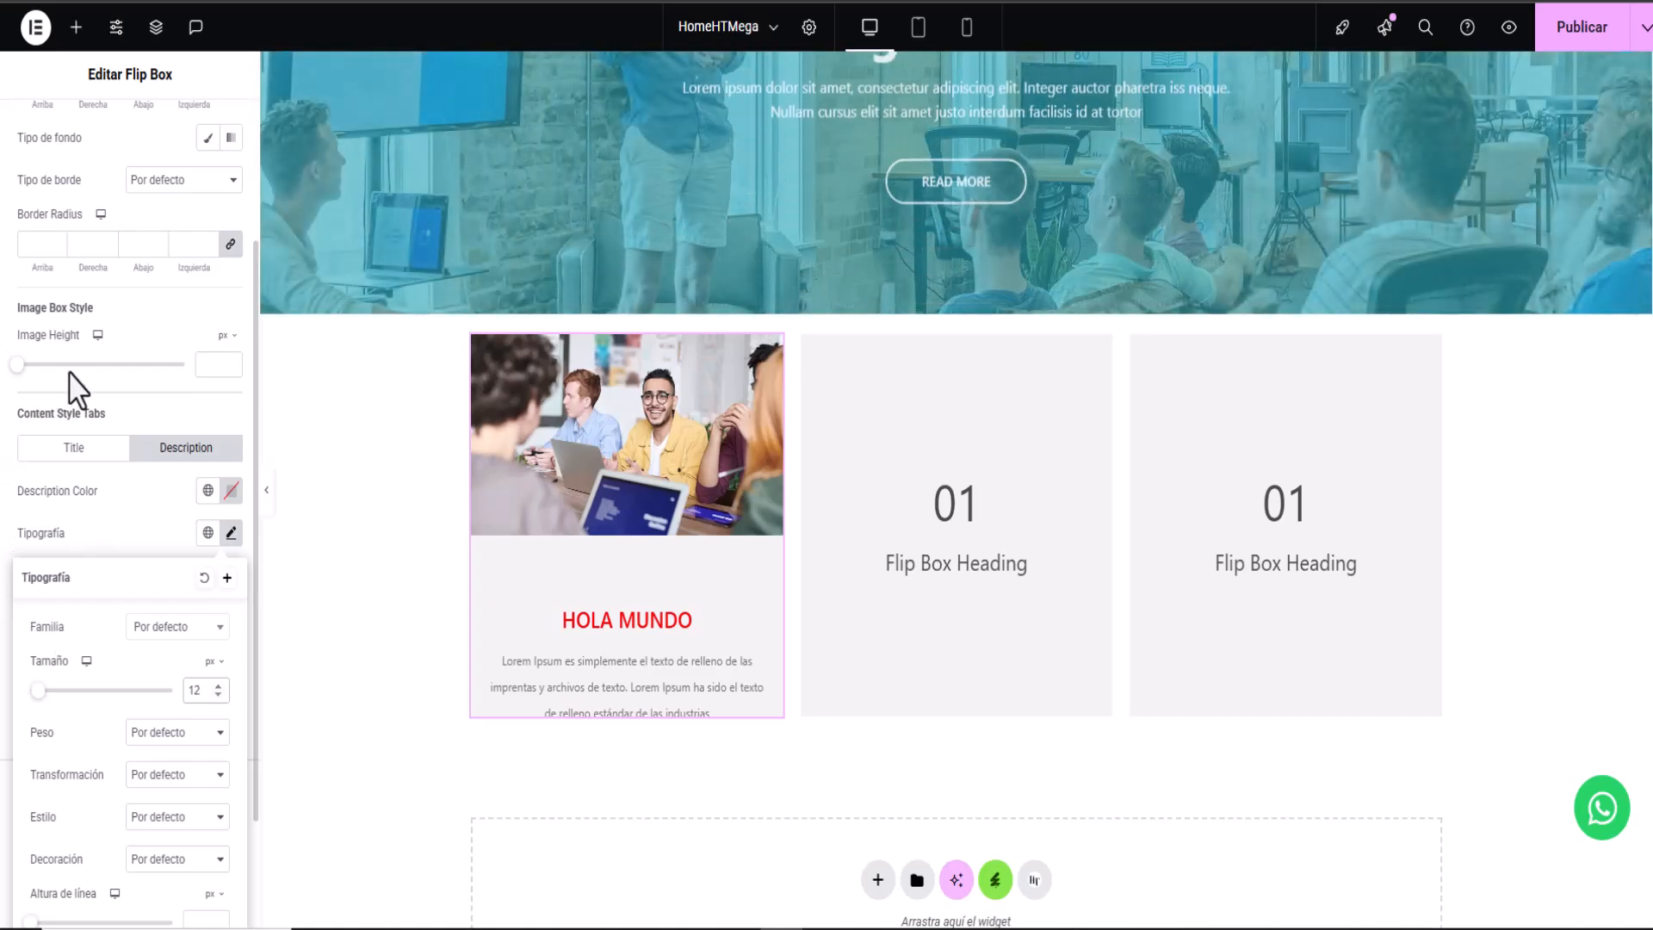
click(126, 412)
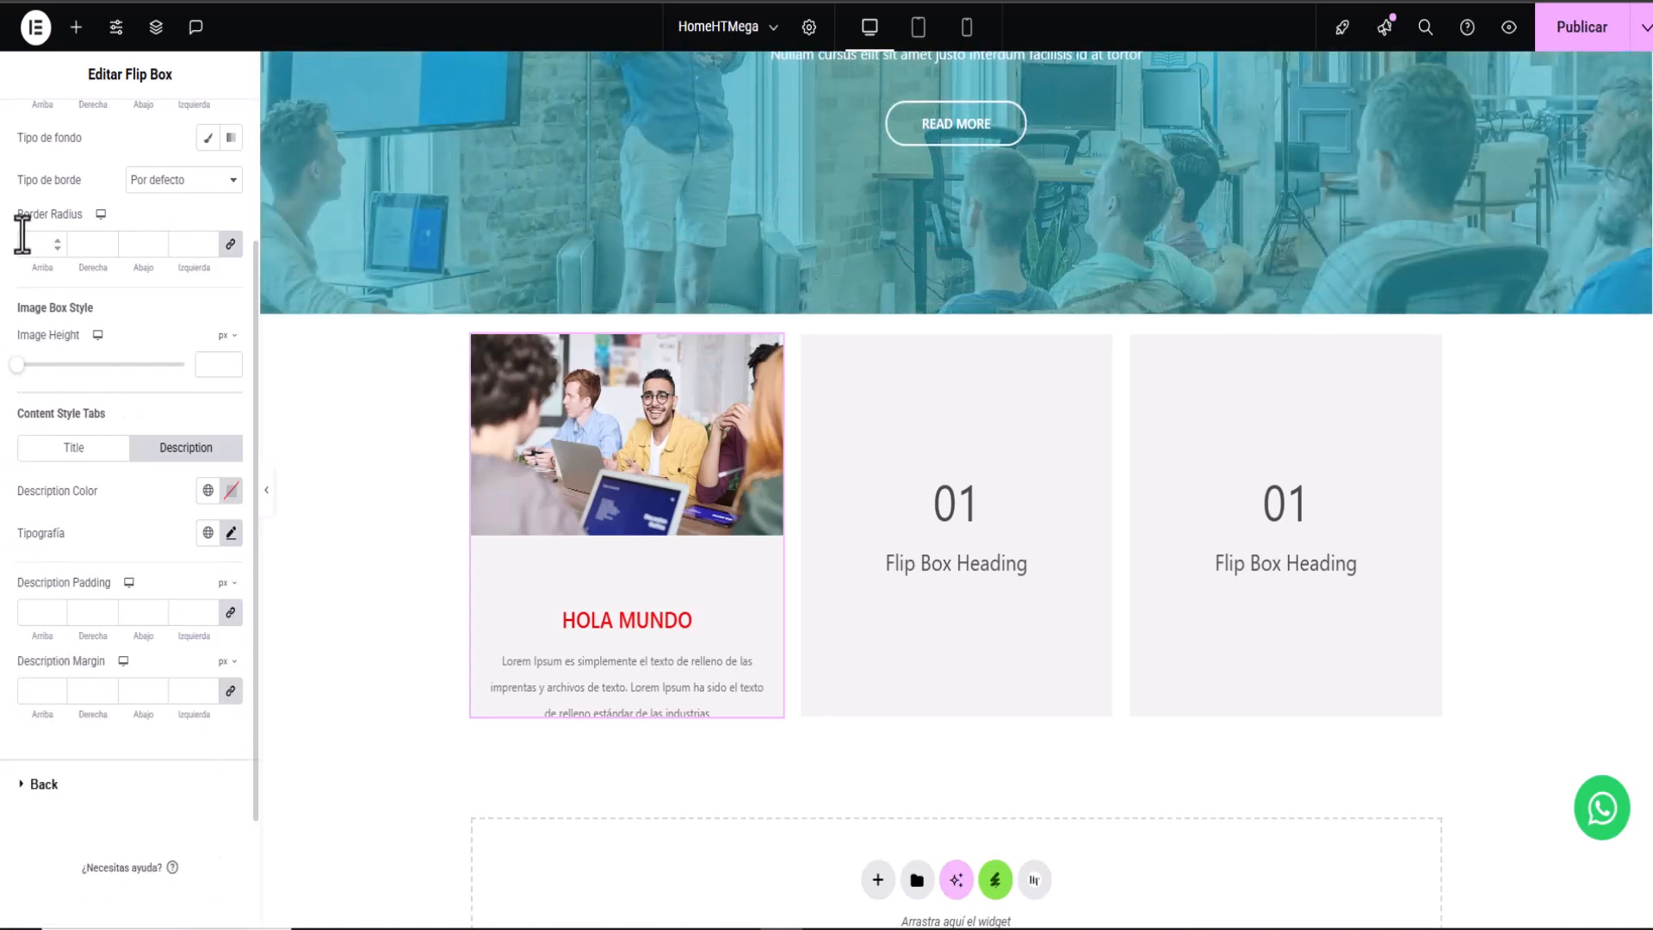
Step: Give the first Flip Box's front side a classic background in purple (#7325C2)
scroll(151, 353, up, 3)
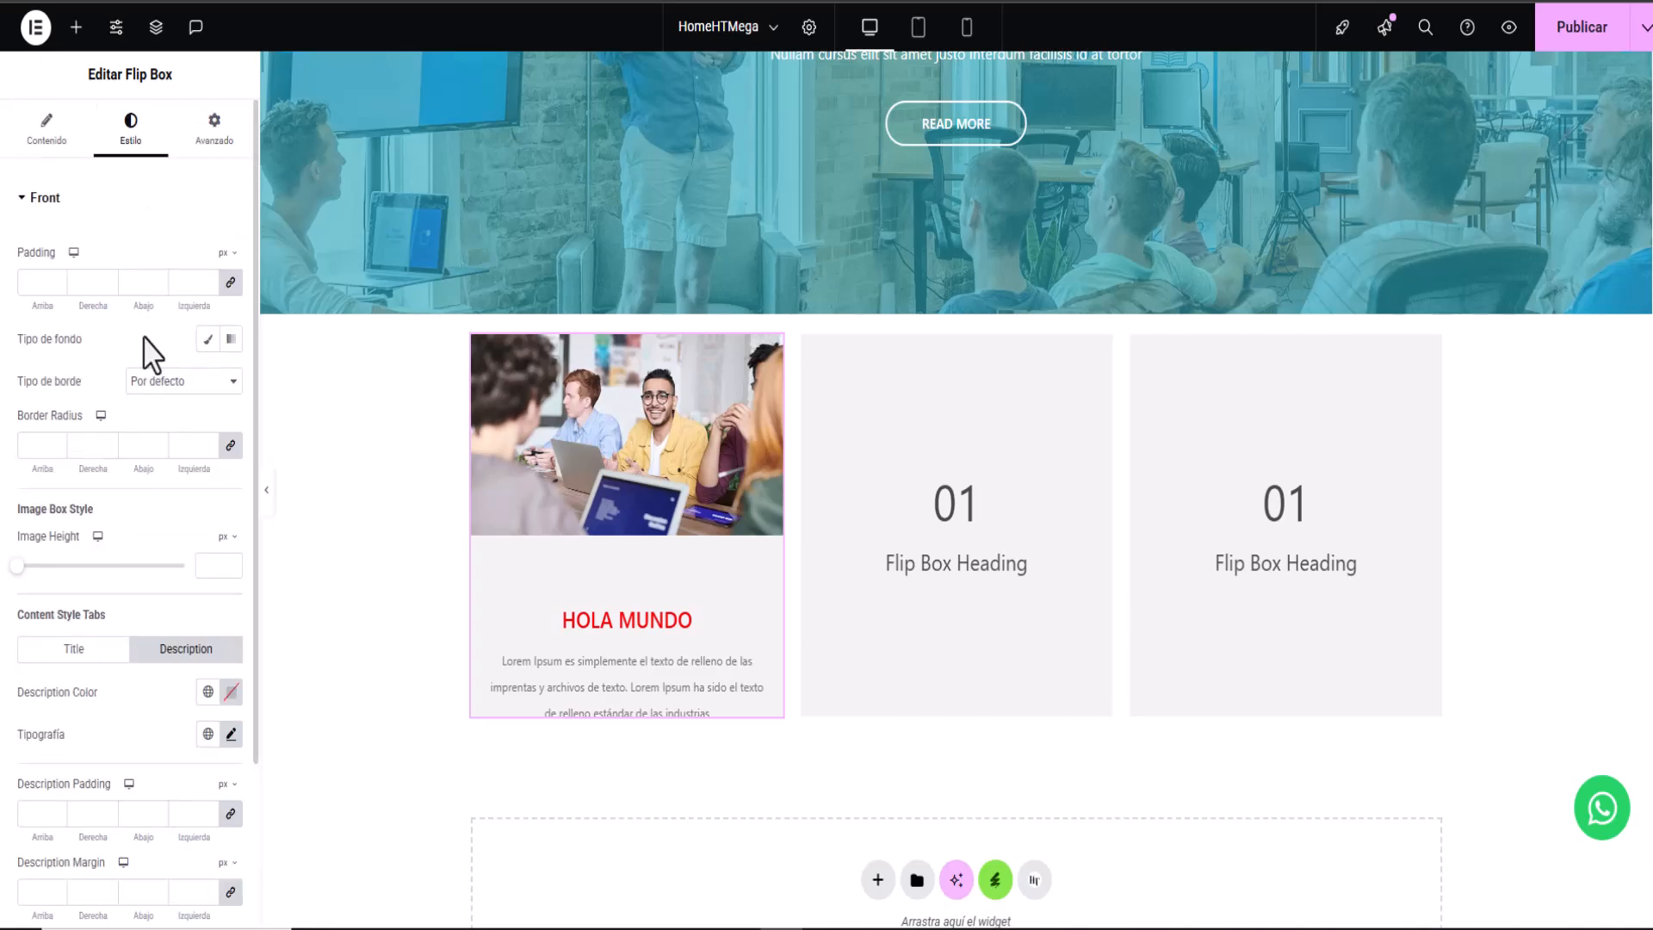
click(208, 339)
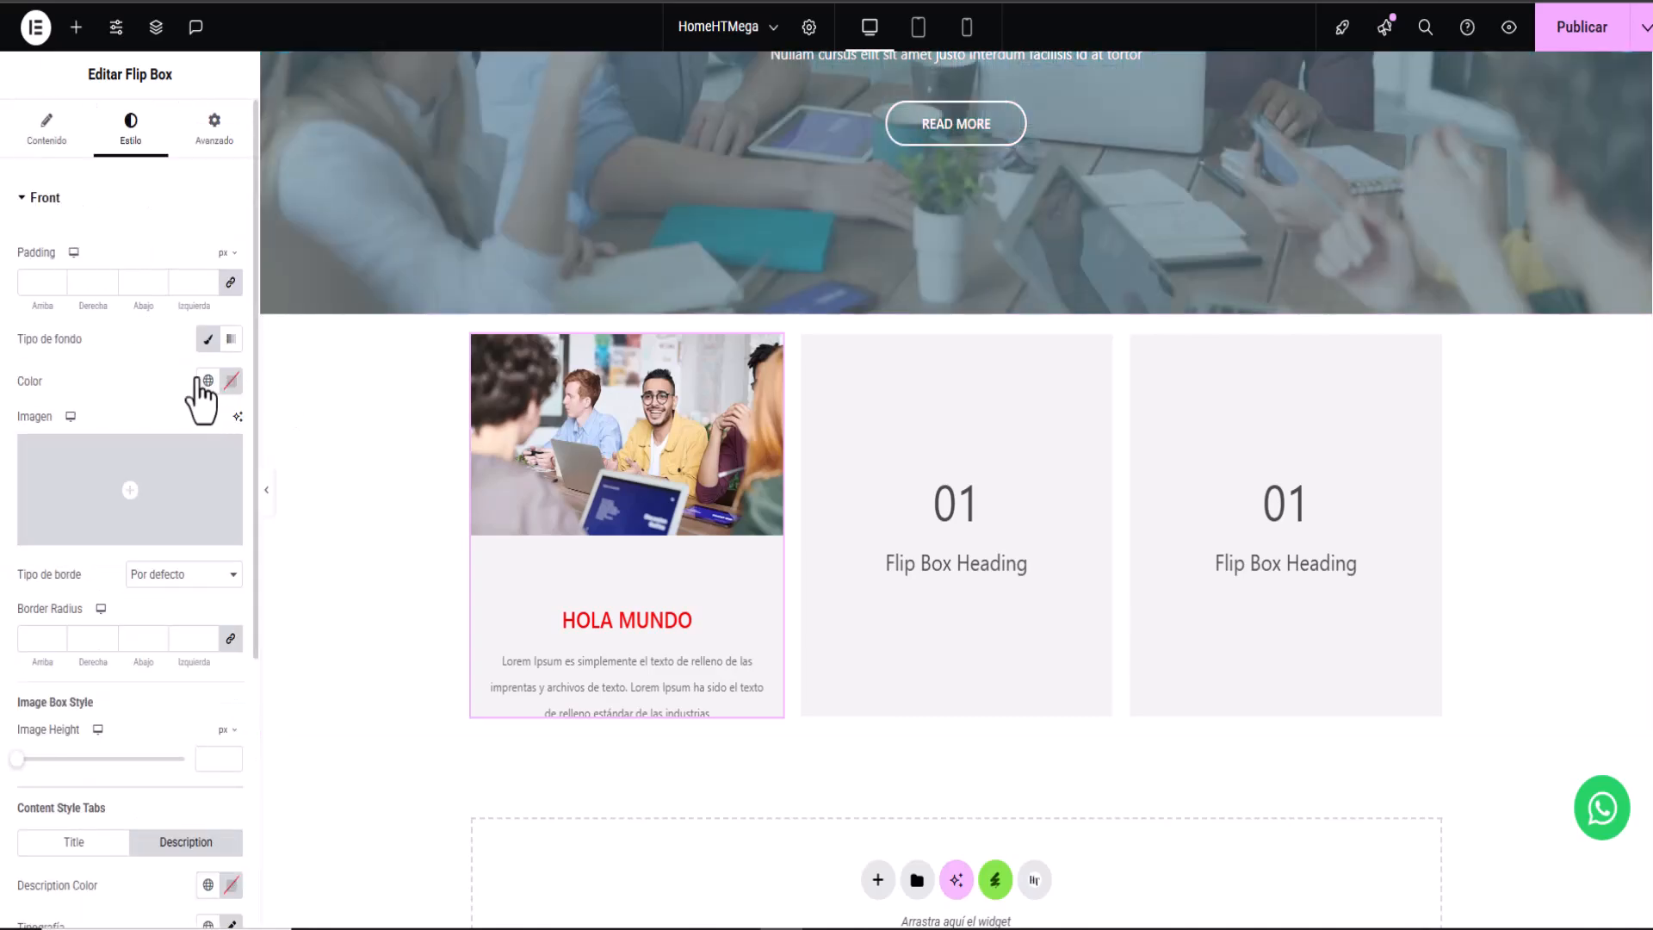
click(229, 380)
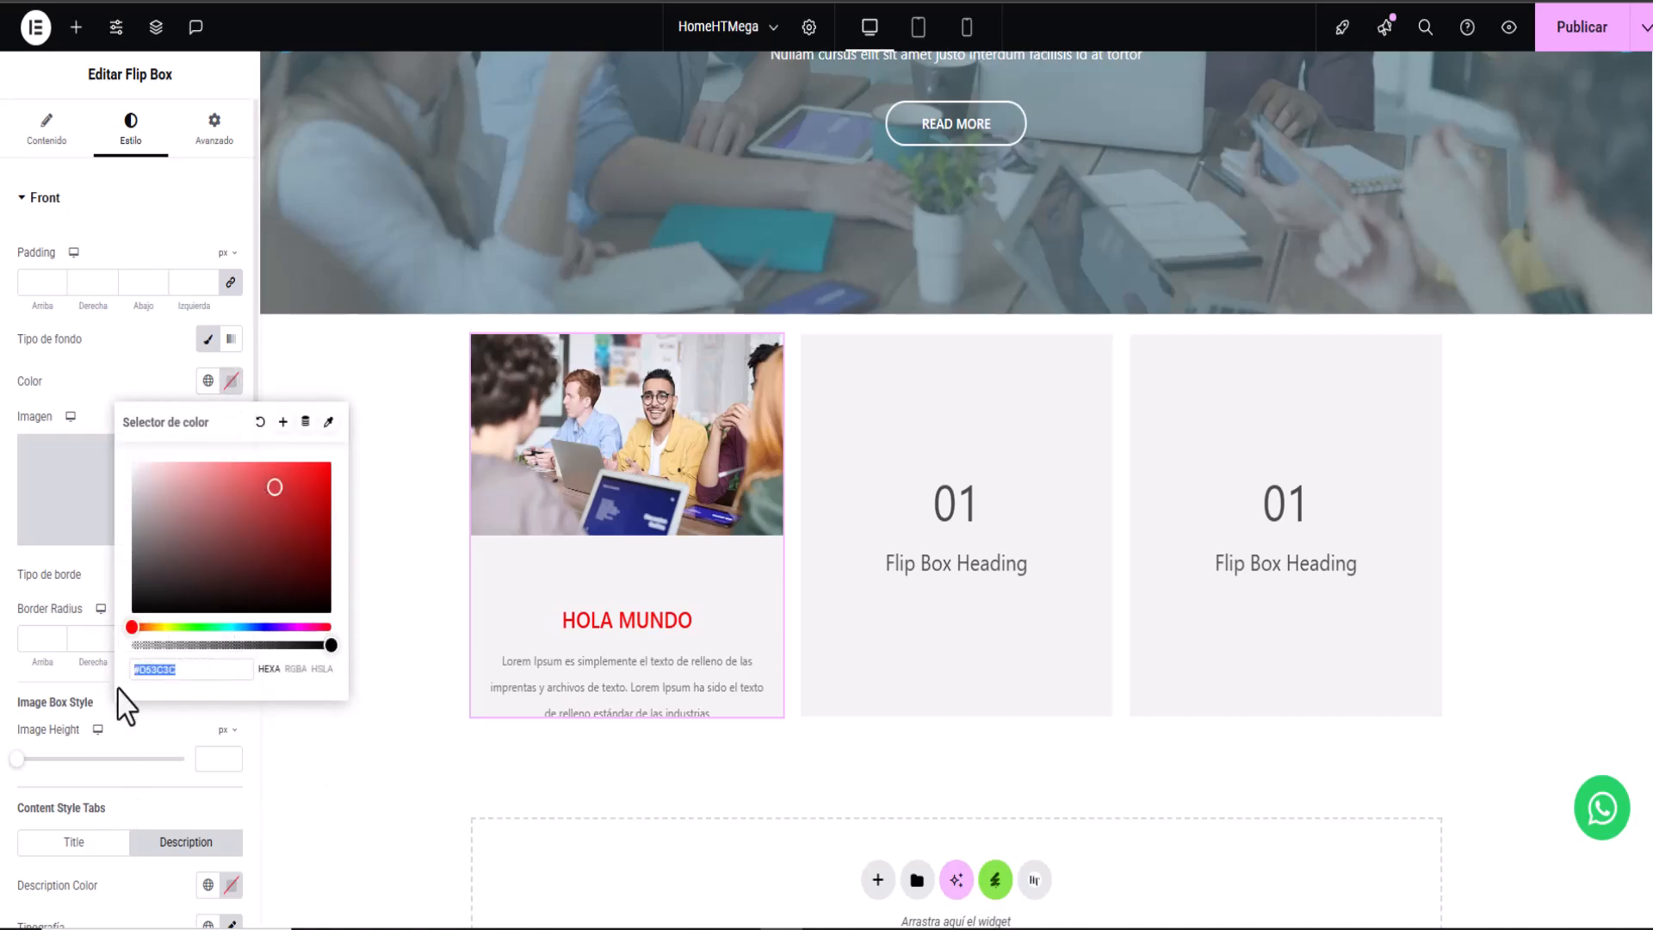
drag(133, 628, 231, 627)
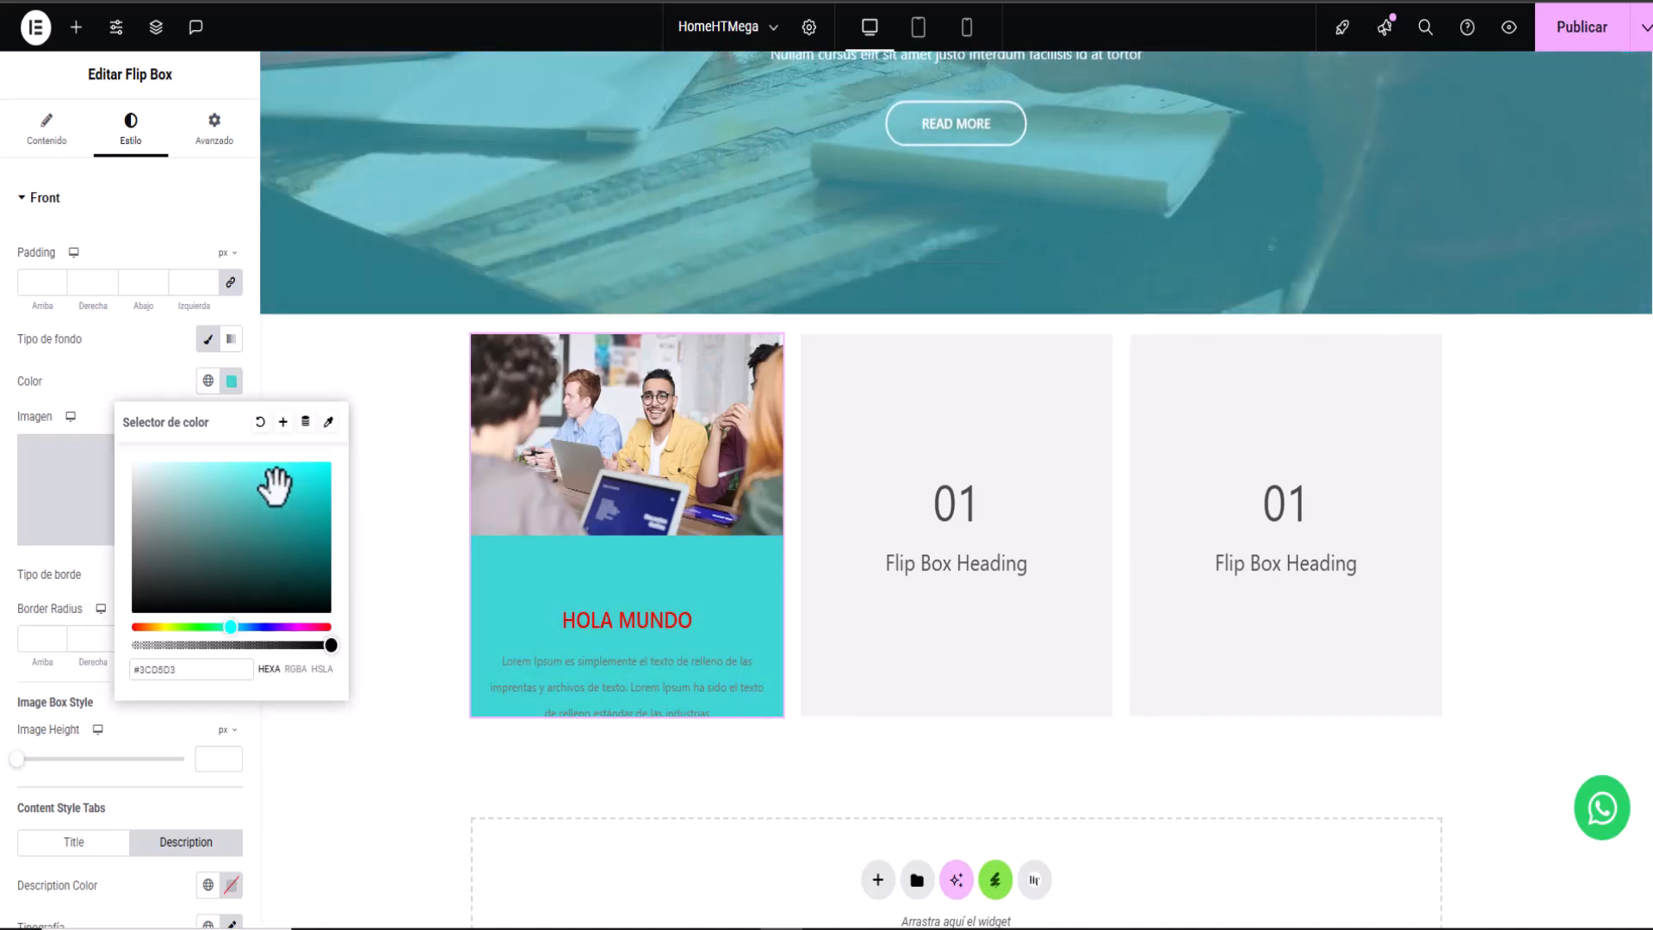
drag(276, 487, 280, 501)
drag(234, 626, 280, 628)
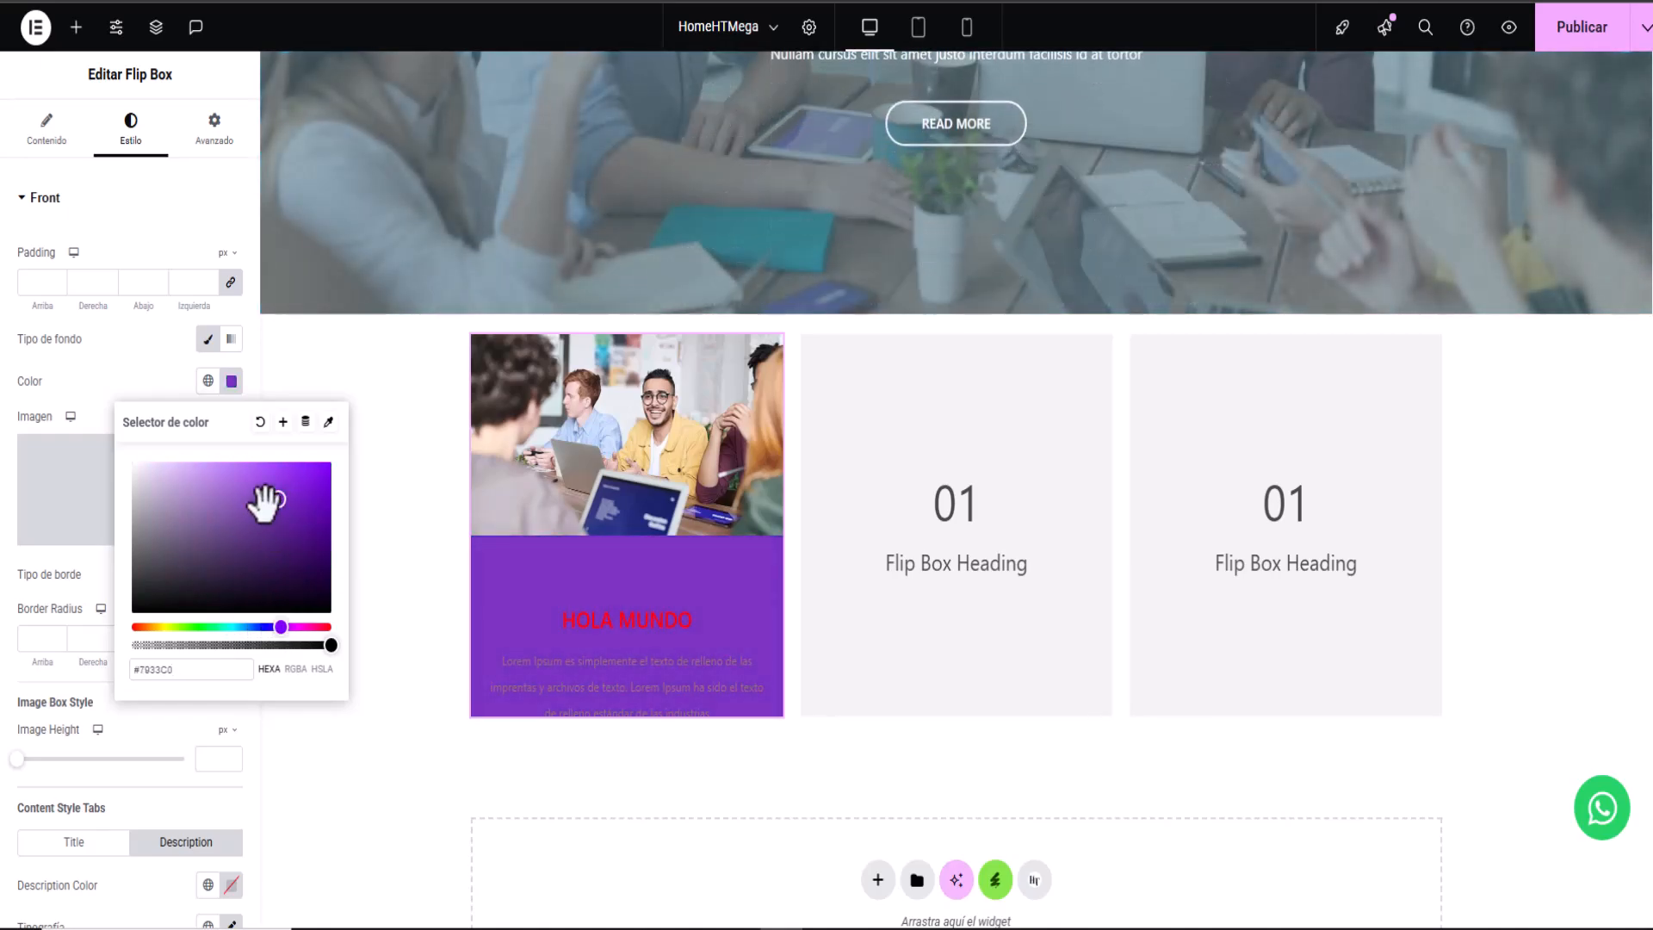
drag(289, 495, 293, 499)
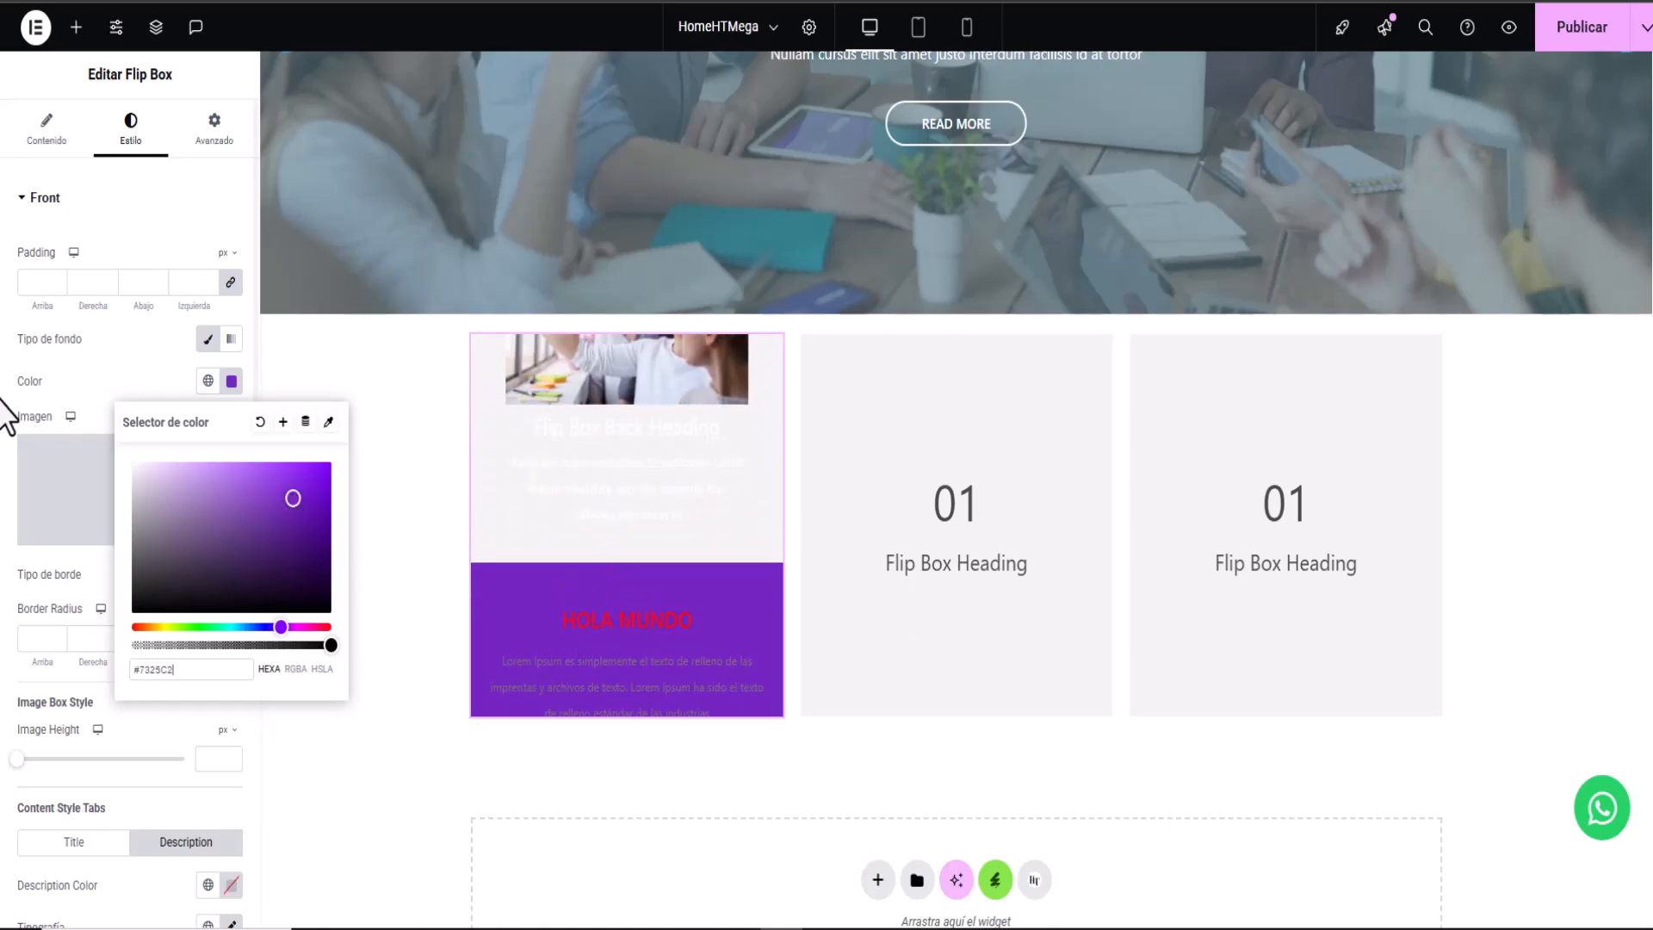
click(112, 377)
Step: Change the title color on the first Flip Box's front side to white
scroll(121, 421, down, 4)
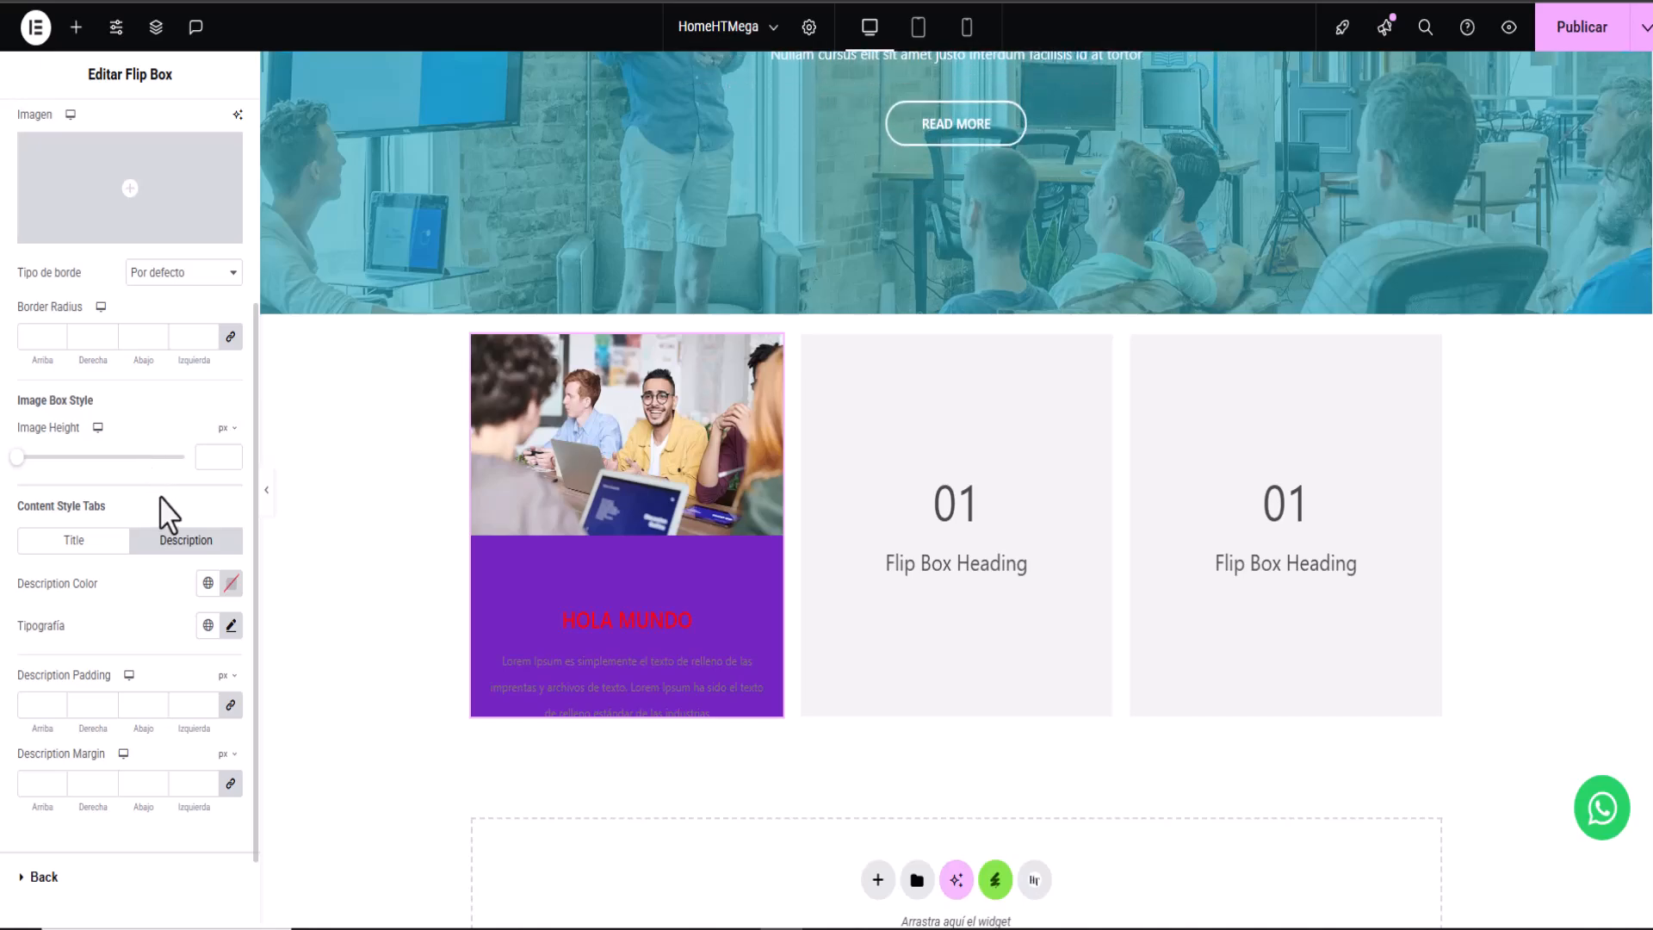
scroll(167, 505, down, 1)
scroll(167, 505, up, 5)
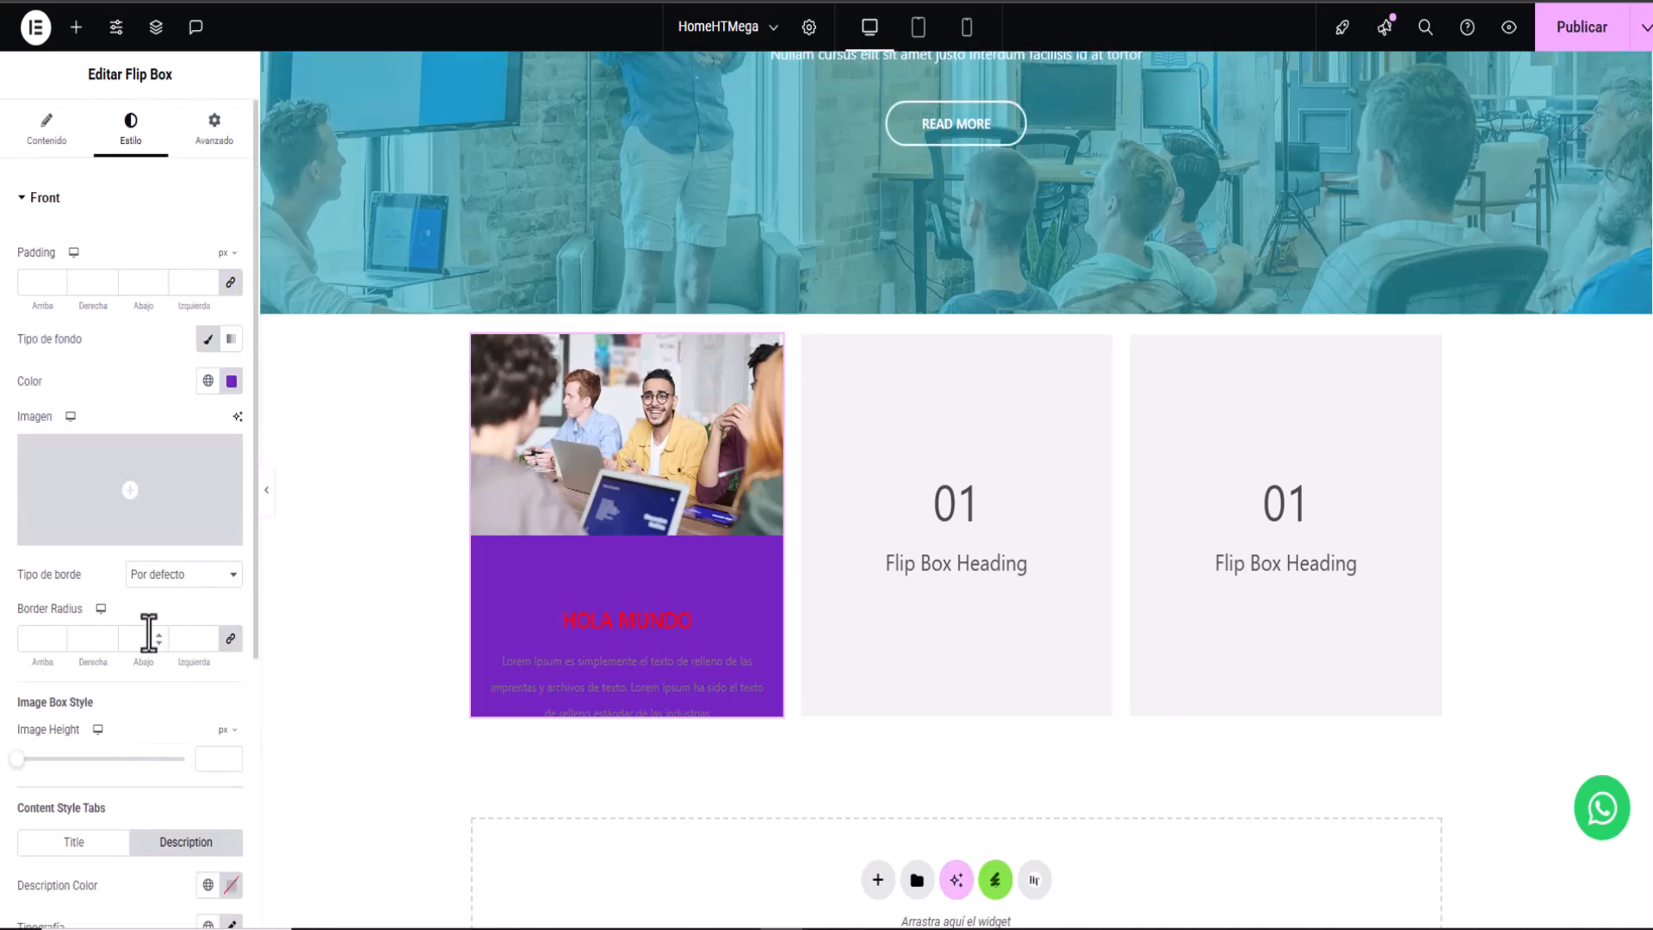
scroll(99, 619, down, 4)
click(74, 542)
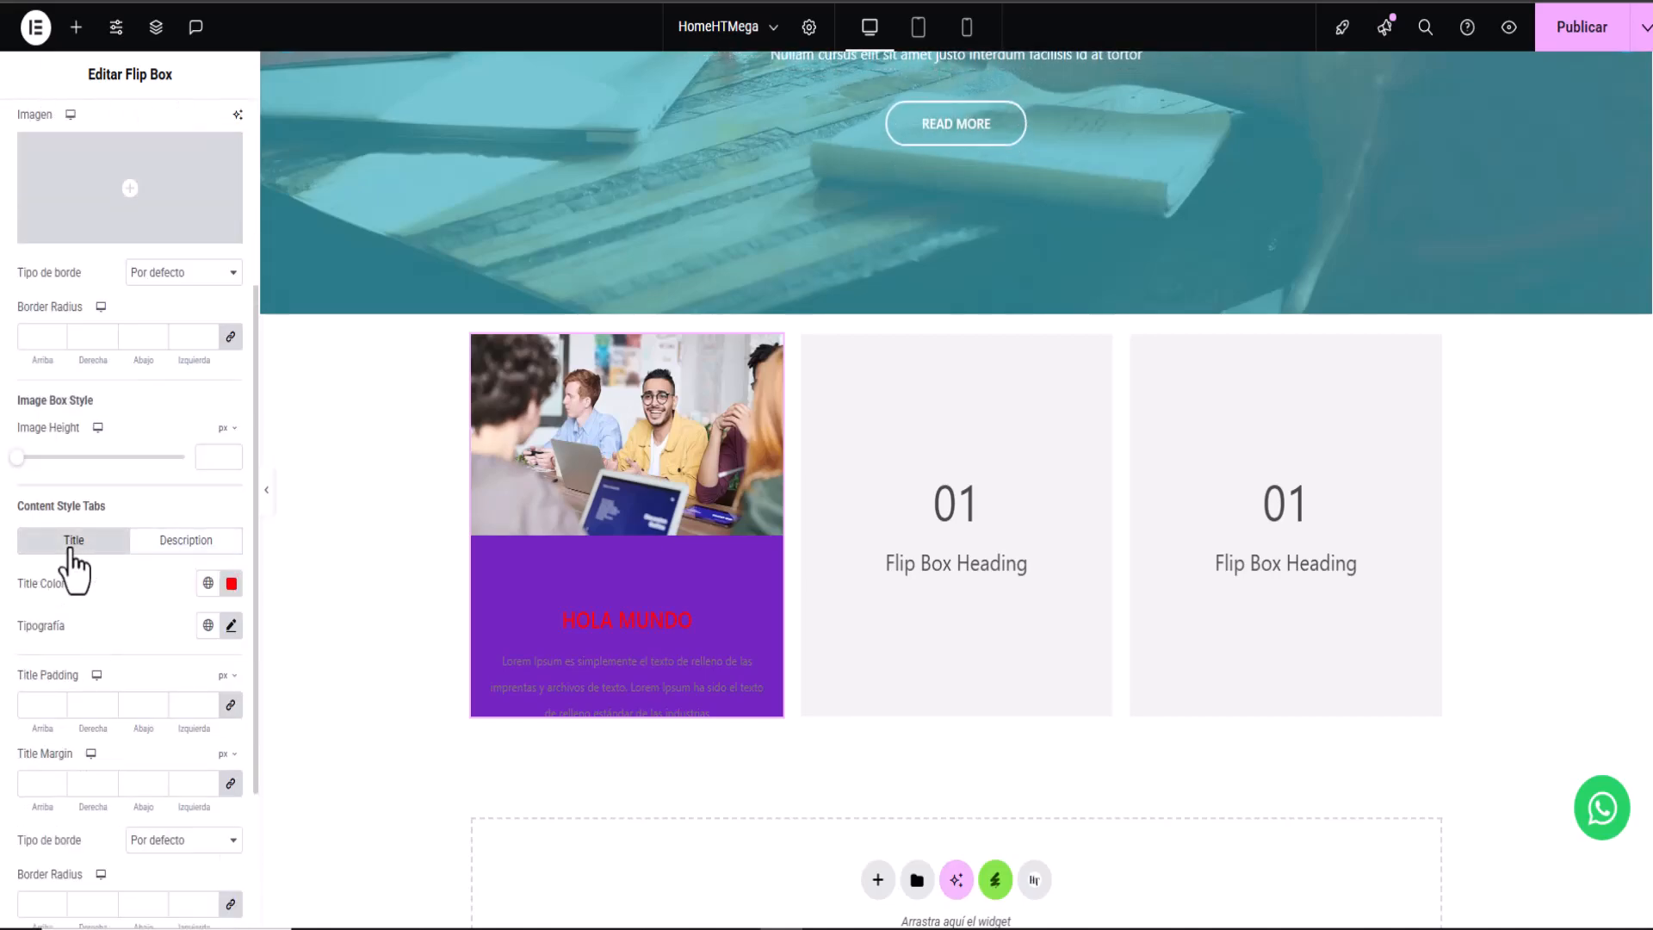
click(231, 584)
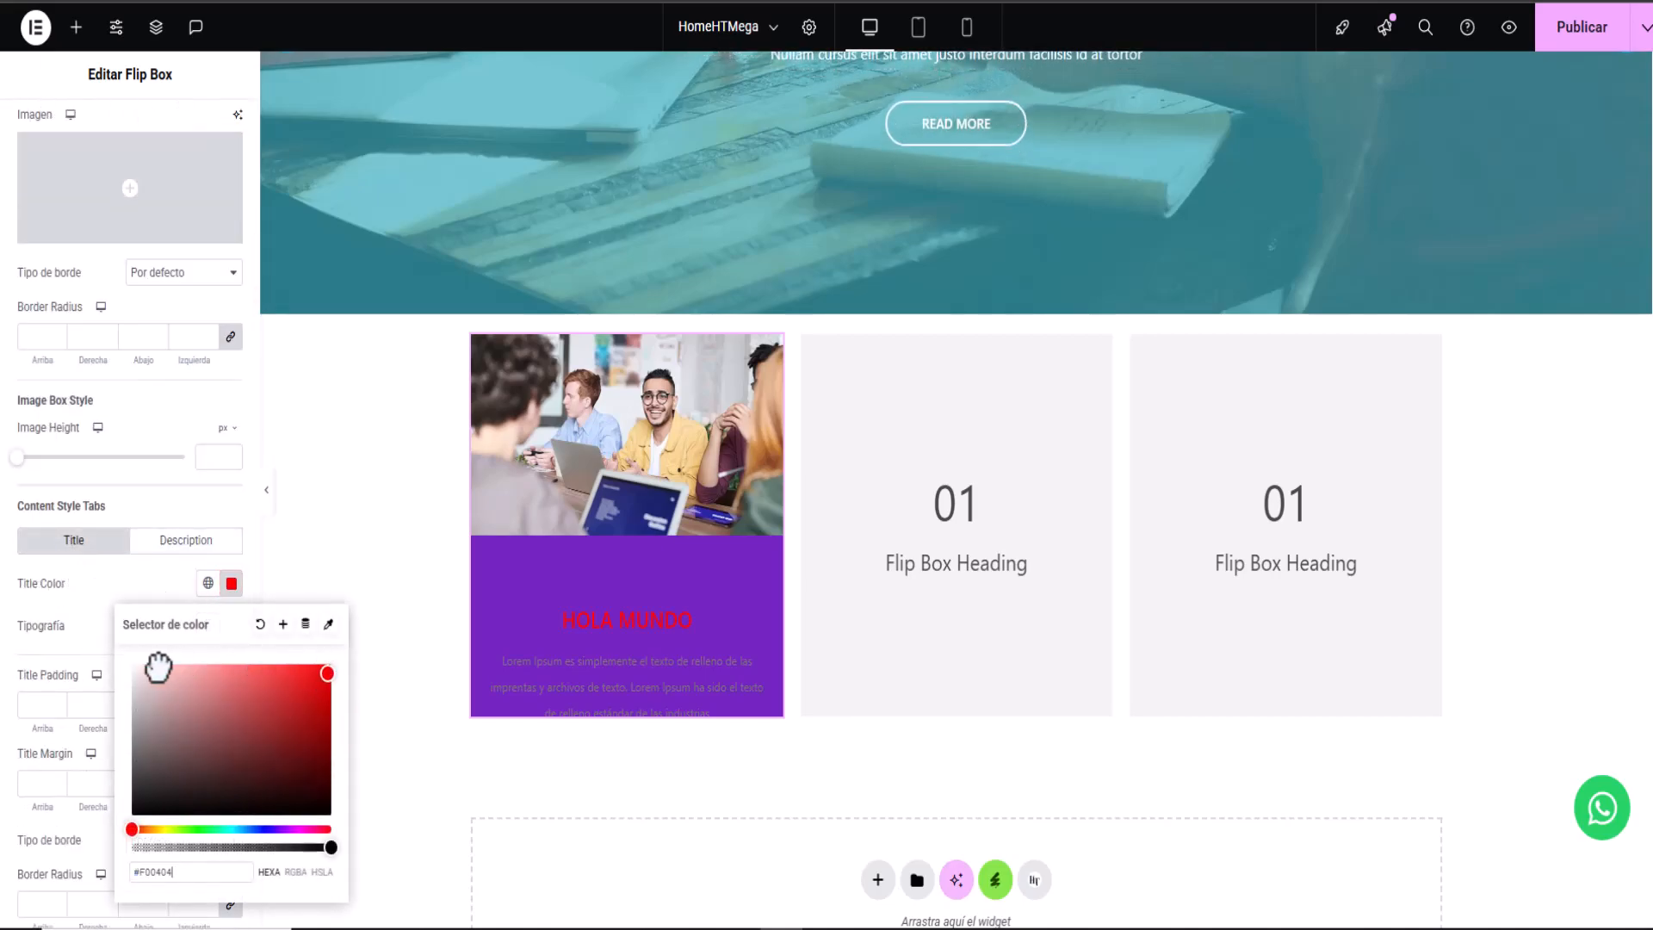
click(103, 598)
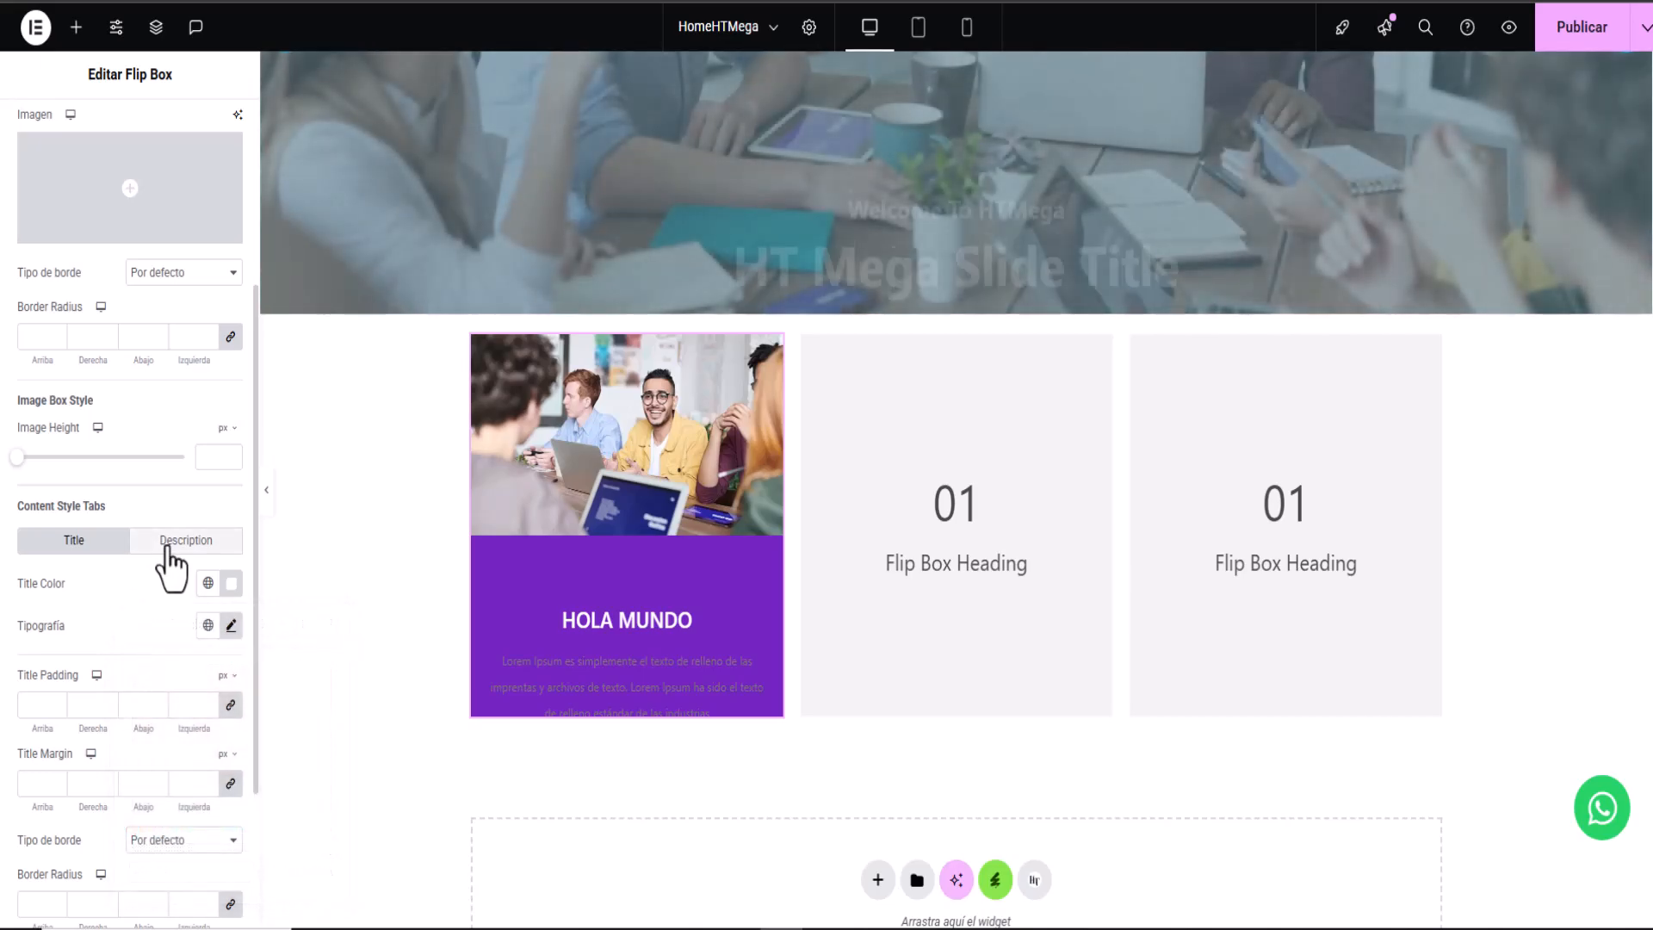
Step: Set the description color on the first Flip Box's front side to near-white (#F9F9F9)
click(173, 544)
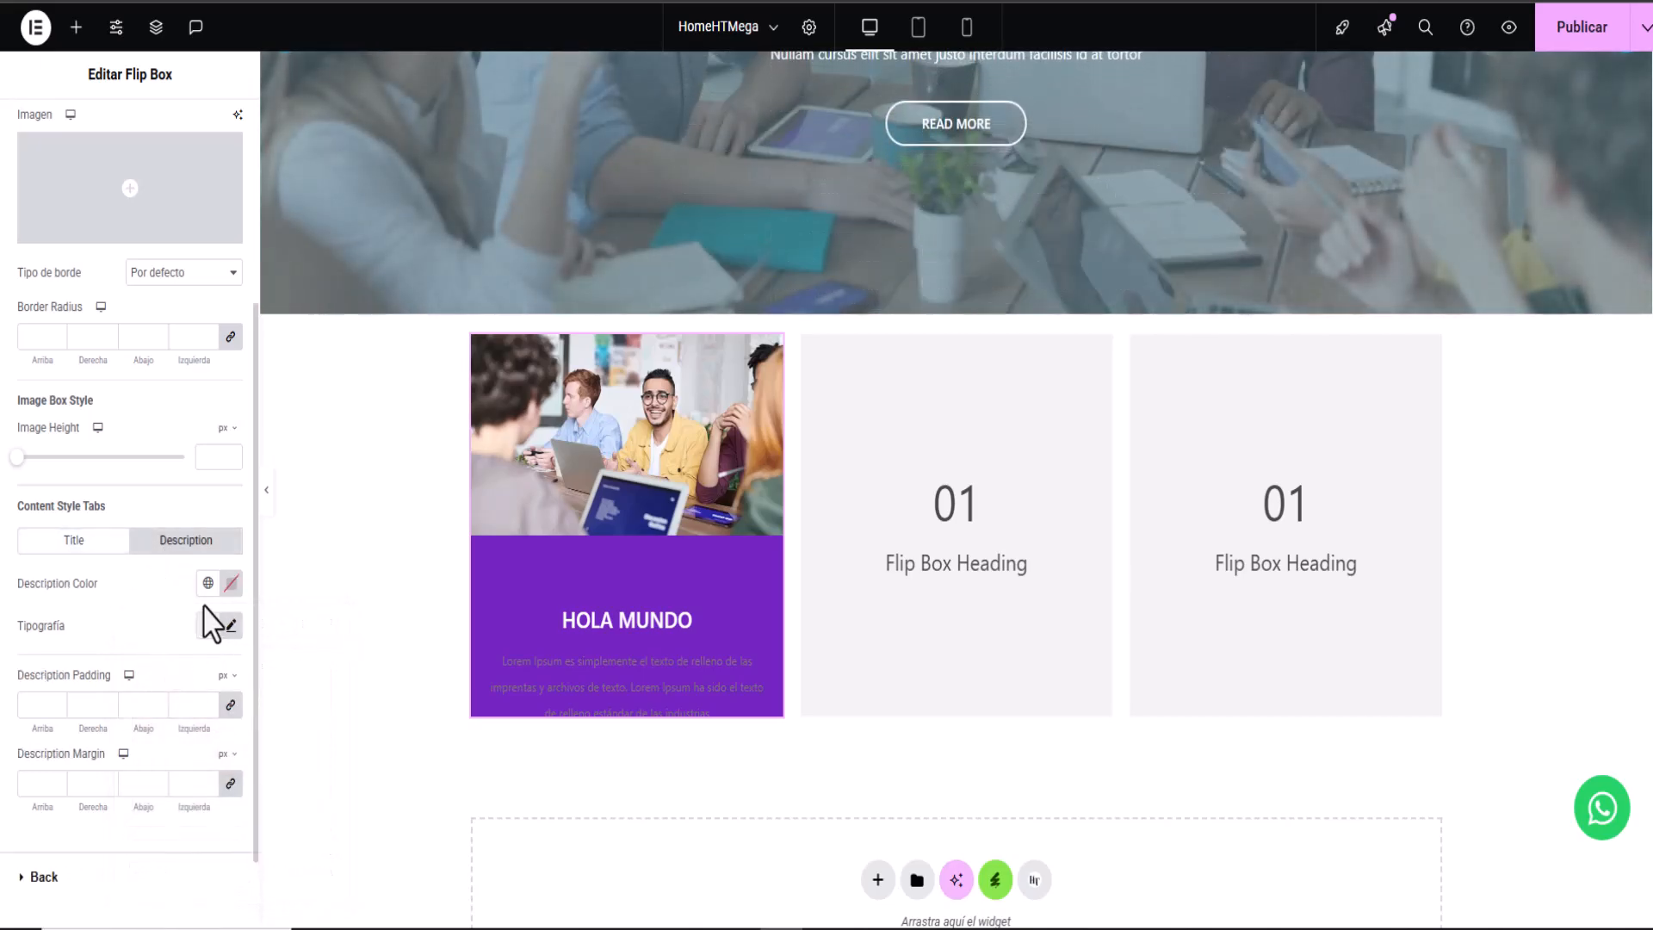
click(231, 587)
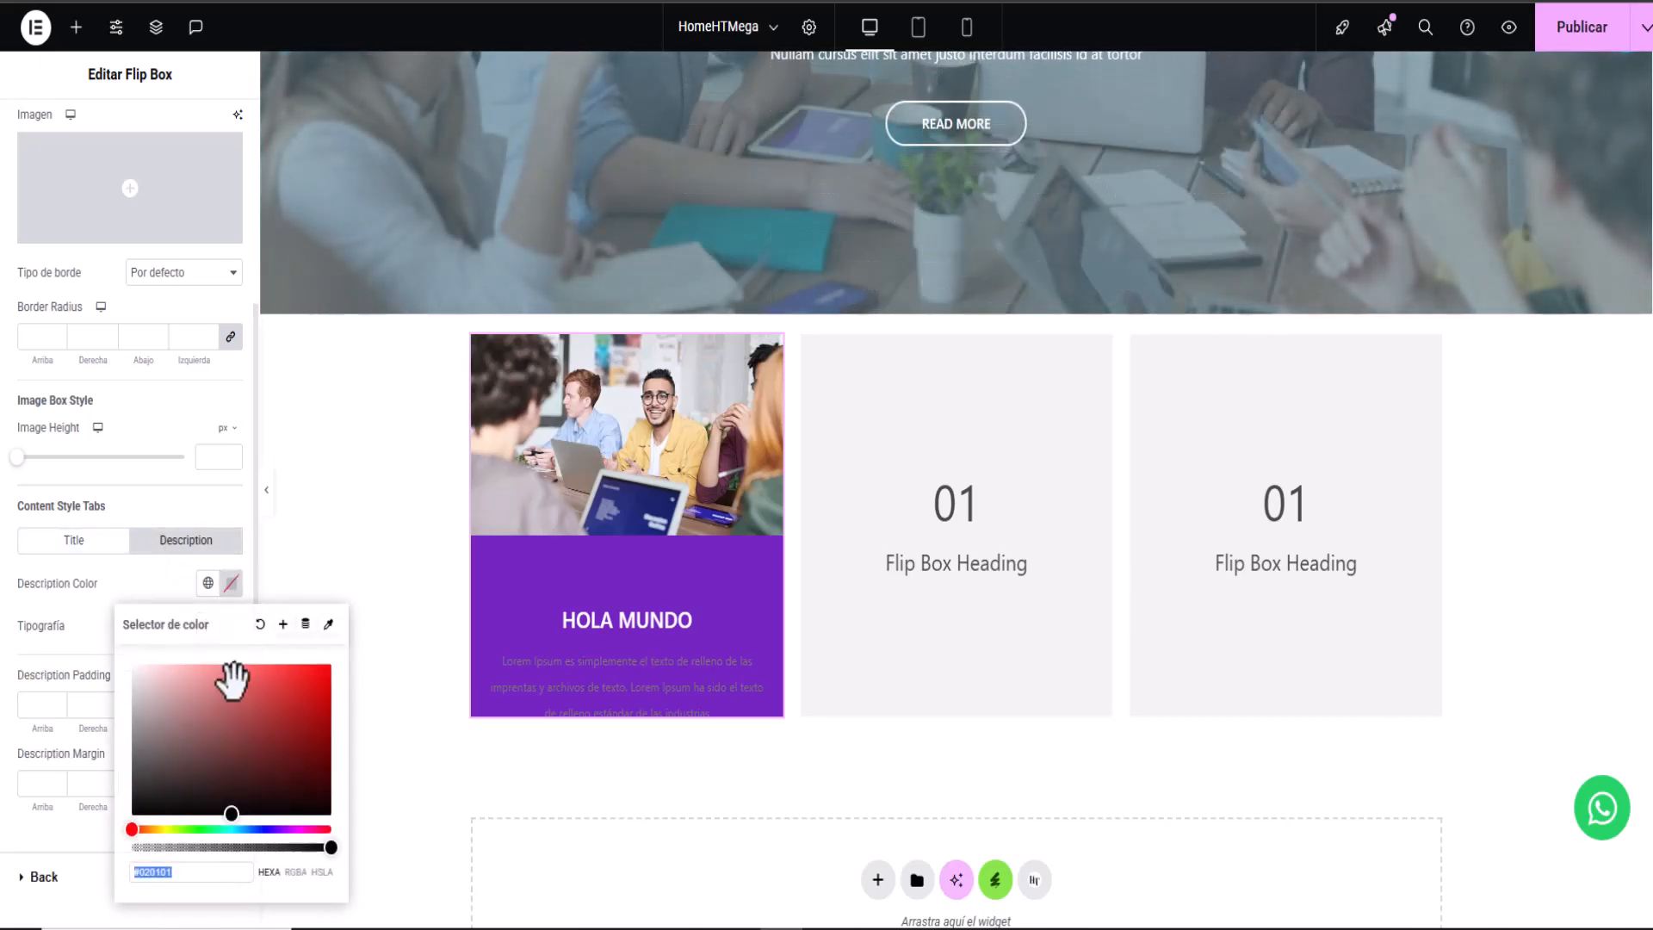
drag(230, 807, 132, 664)
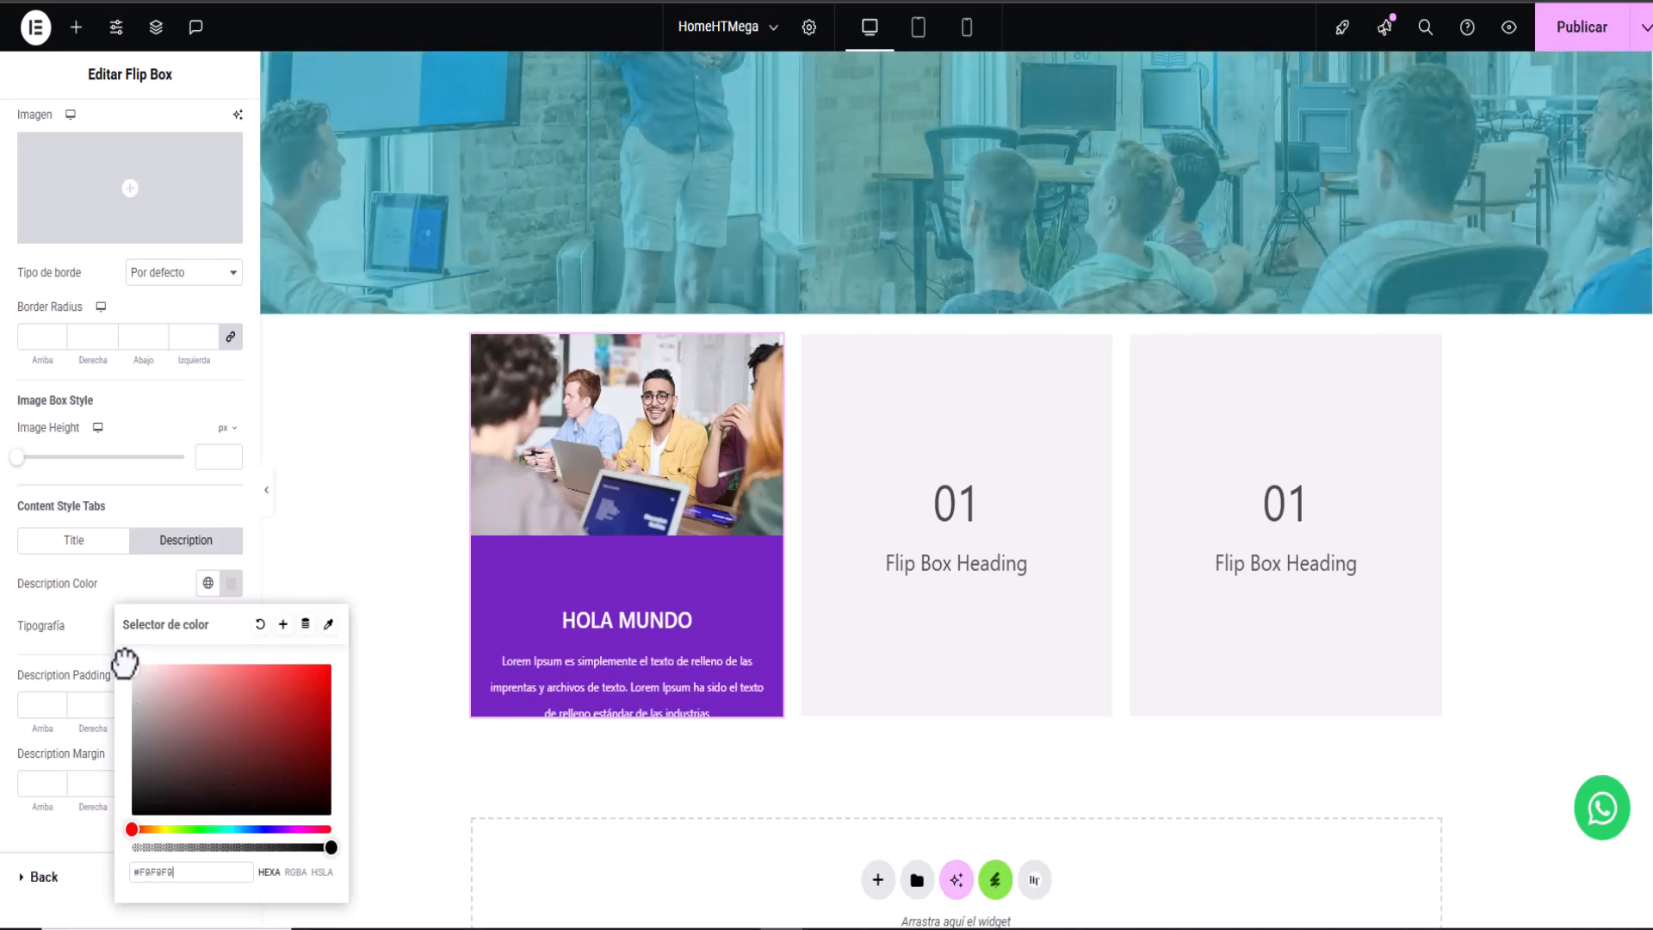
click(119, 575)
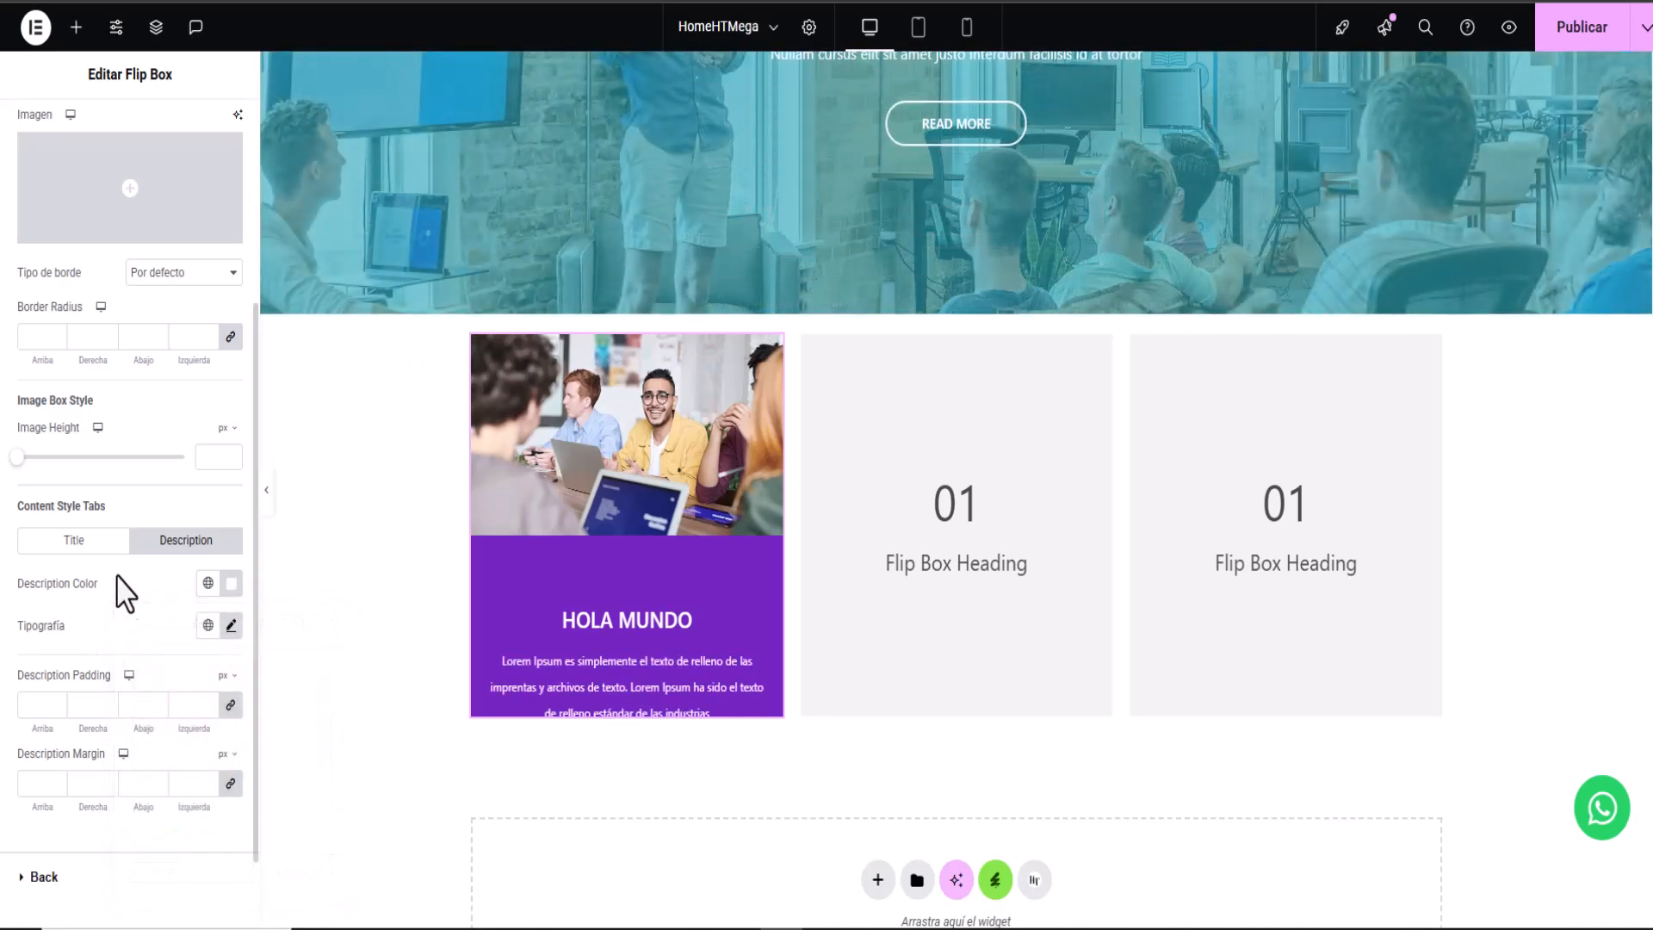
Step: Give the first Flip Box's back side a classic background in the same purple as its front, pasting the copied color code
mouse_move(652, 635)
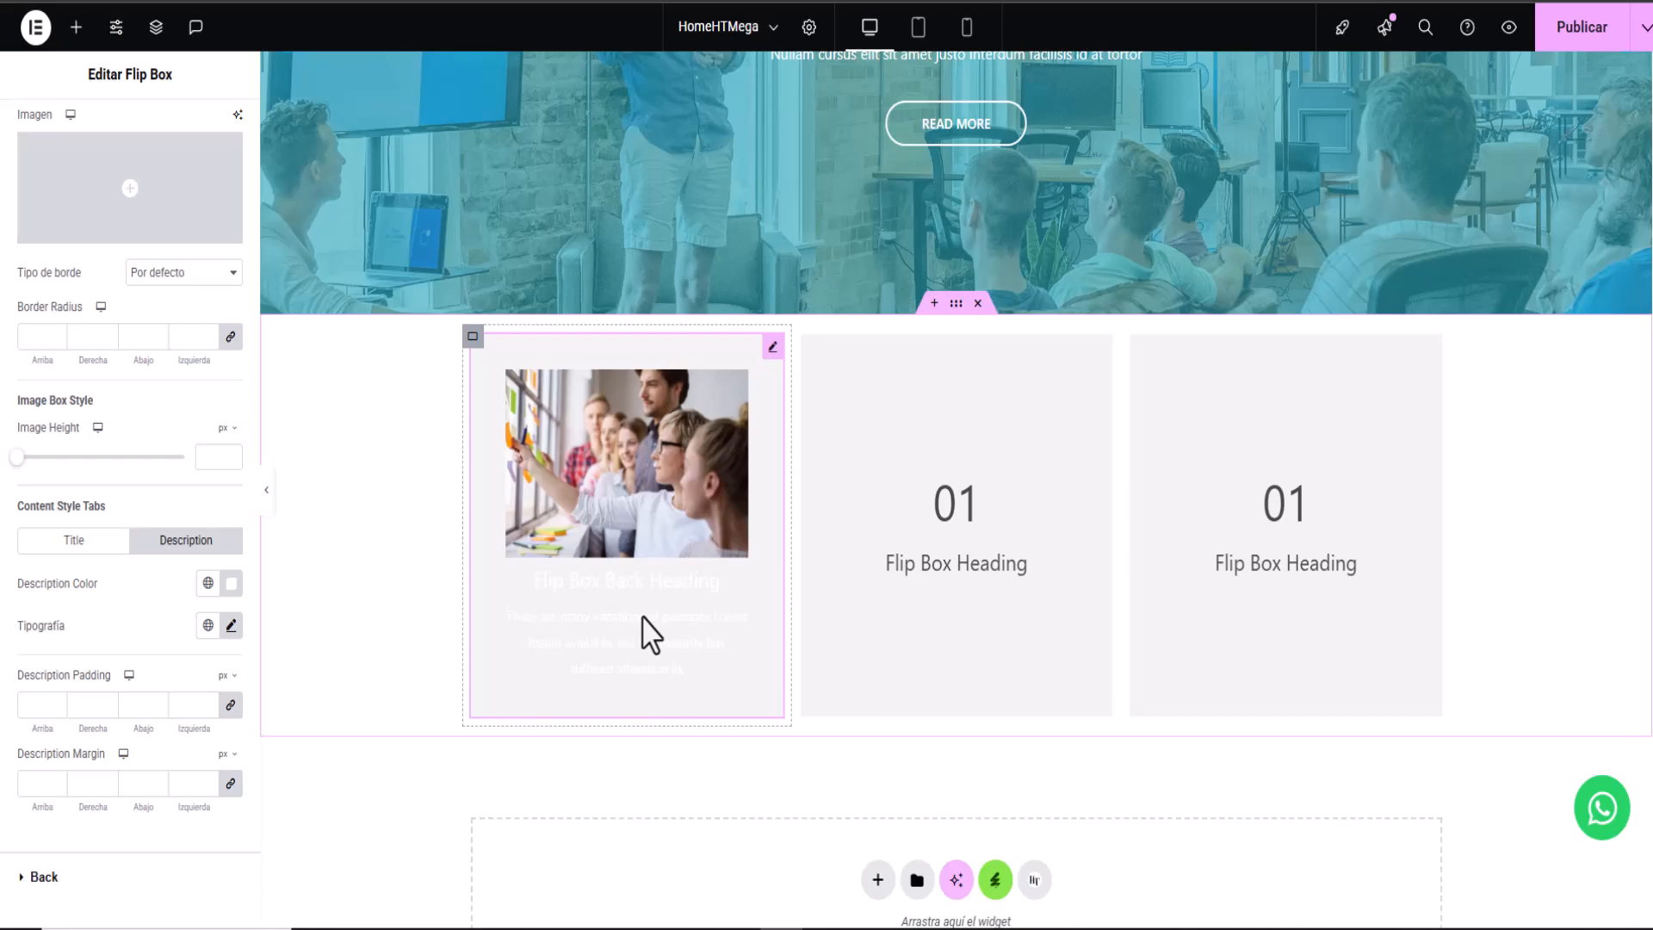
scroll(129, 344, up, 4)
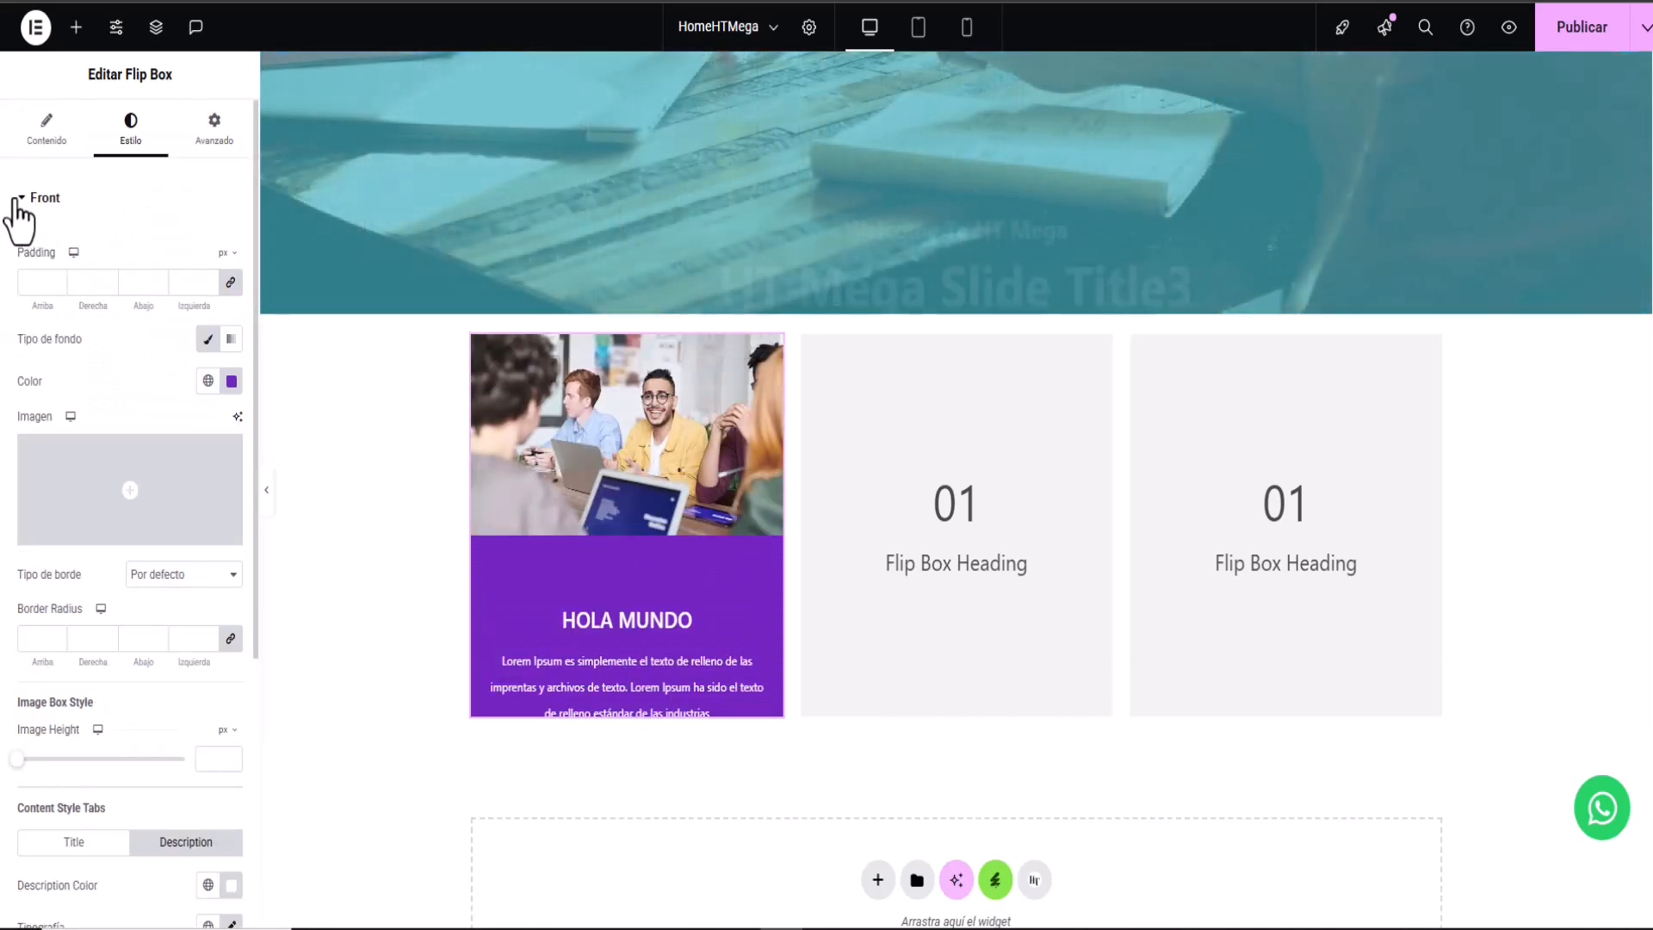
click(17, 198)
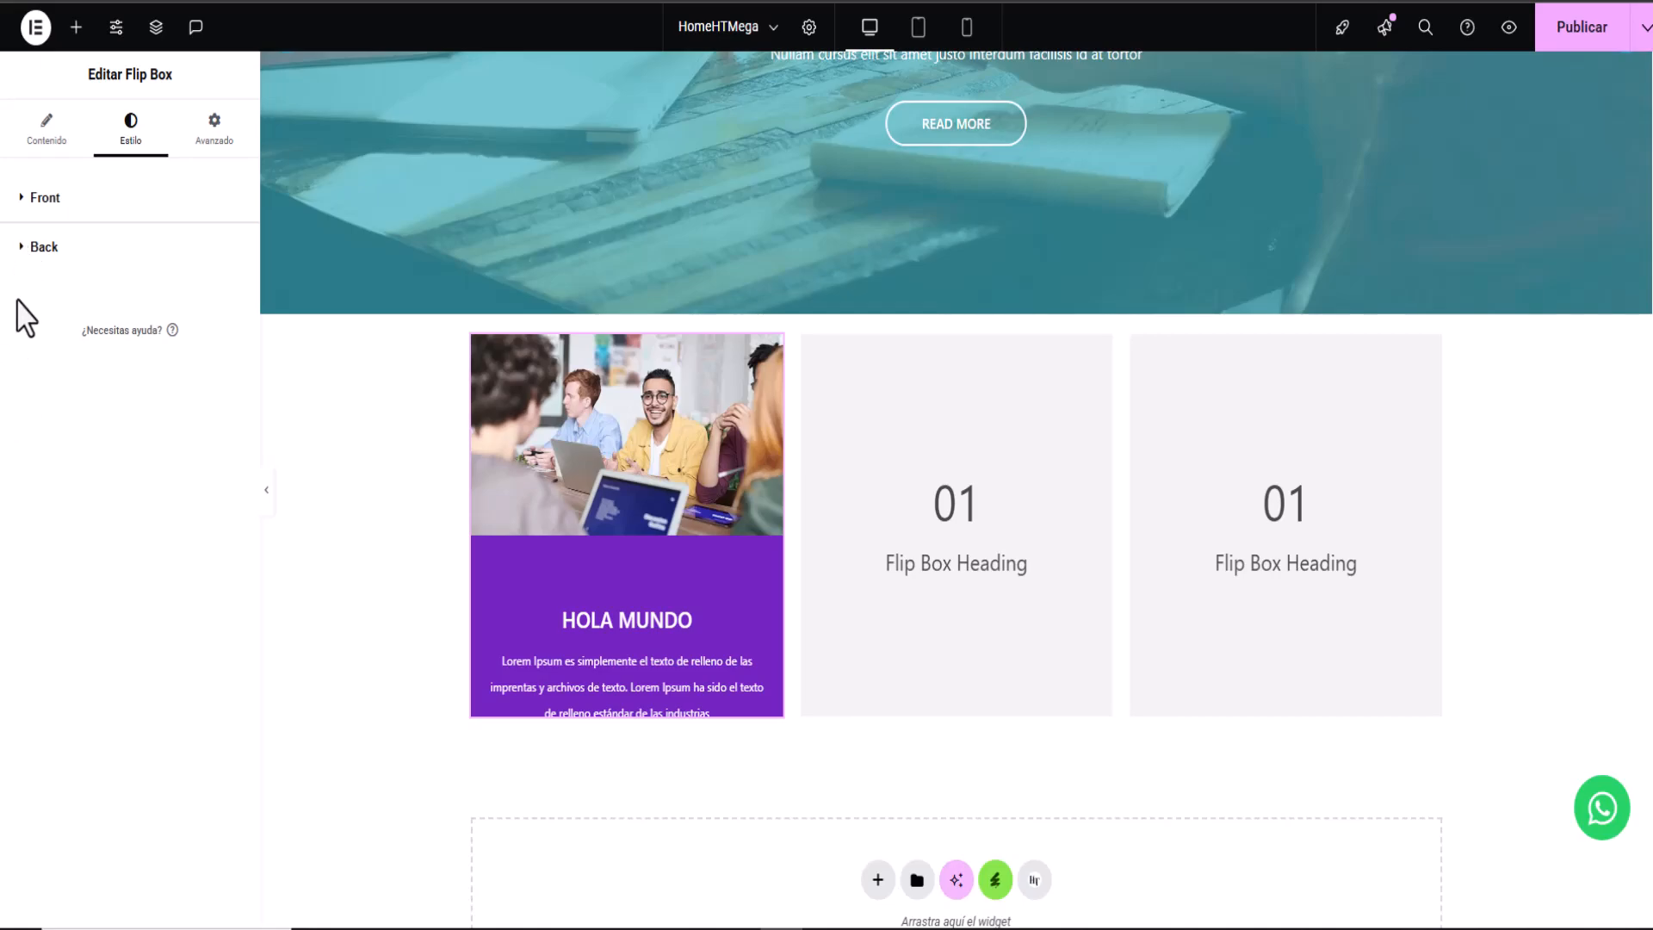
click(24, 259)
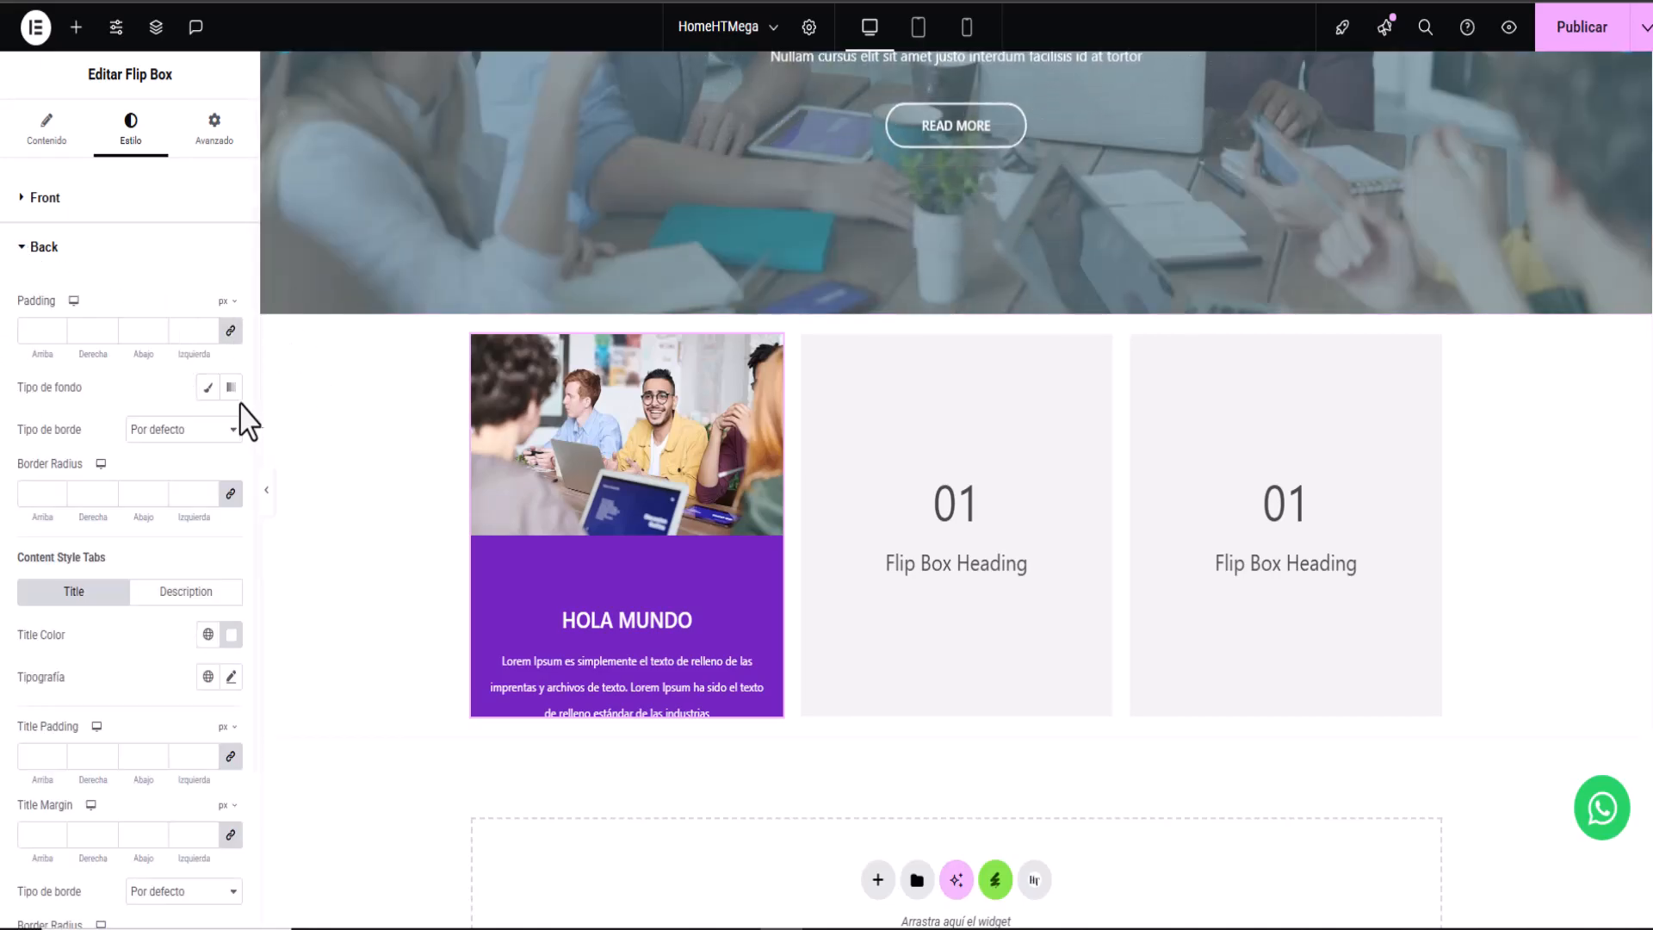
click(231, 432)
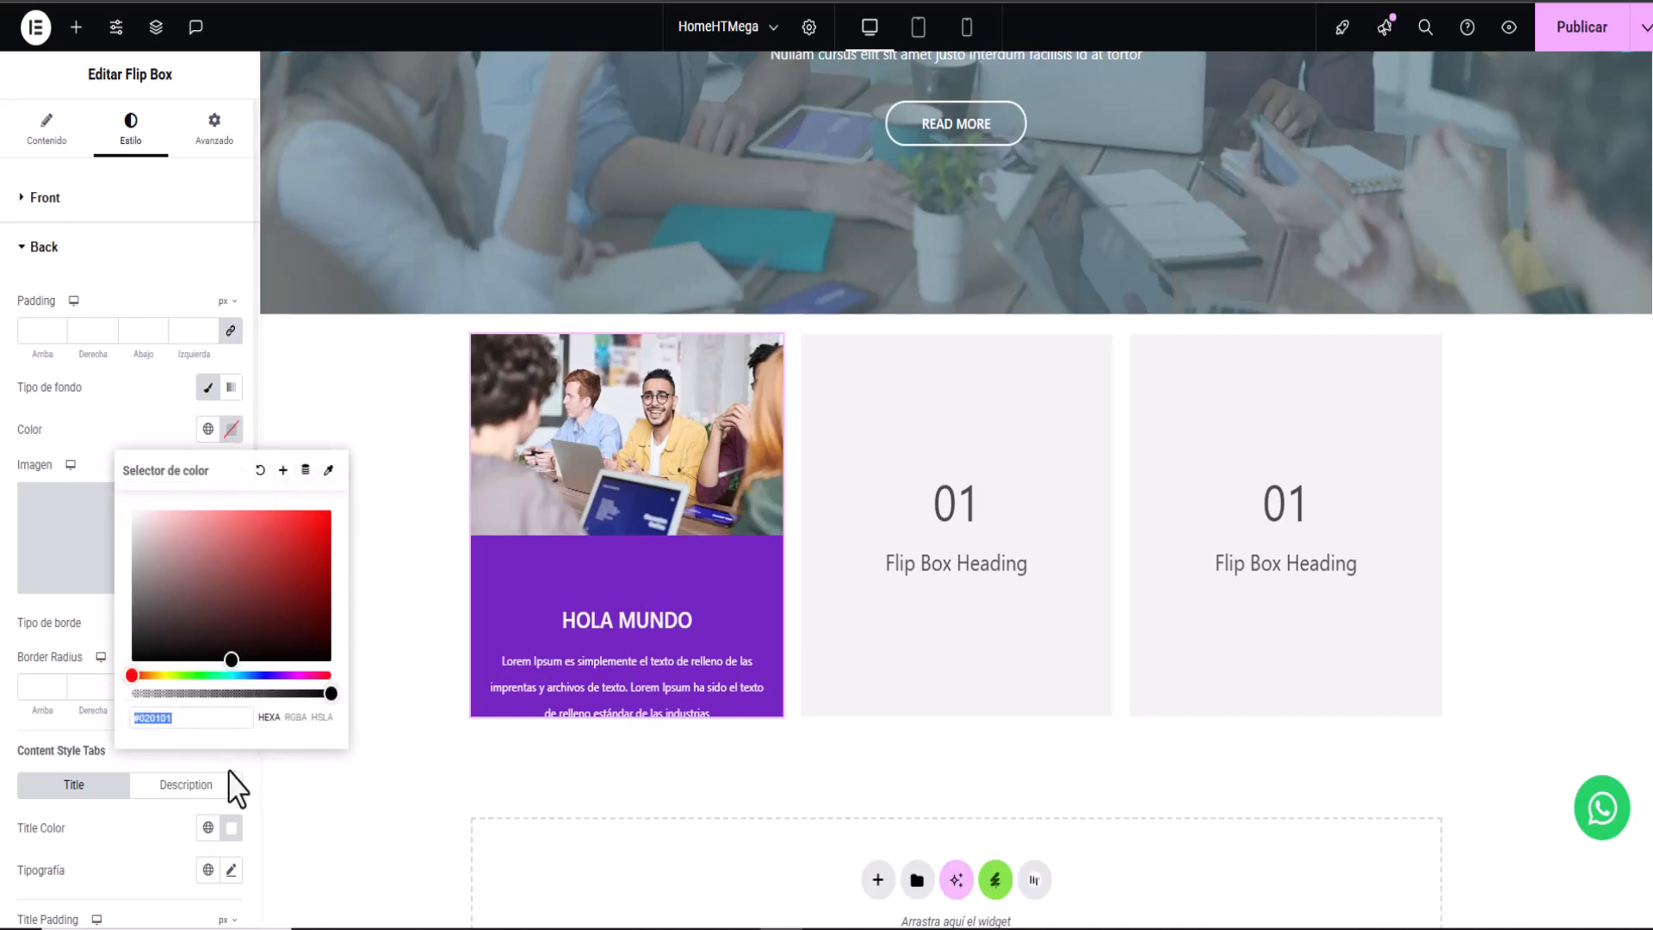
right_click(194, 723)
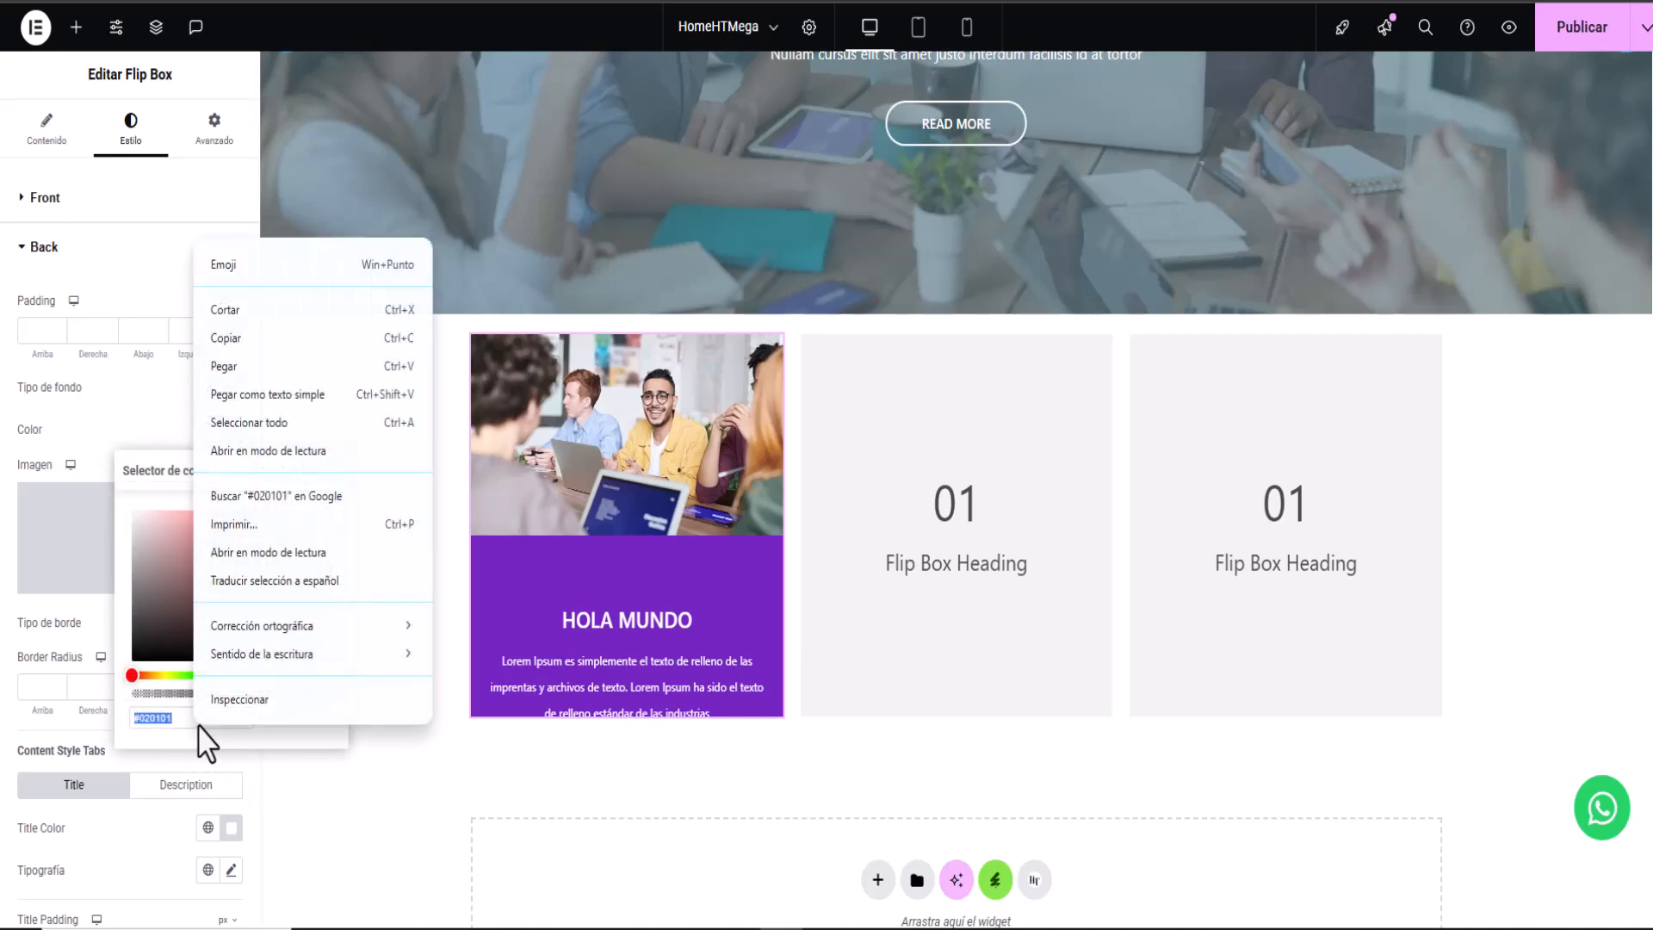
click(231, 366)
click(94, 428)
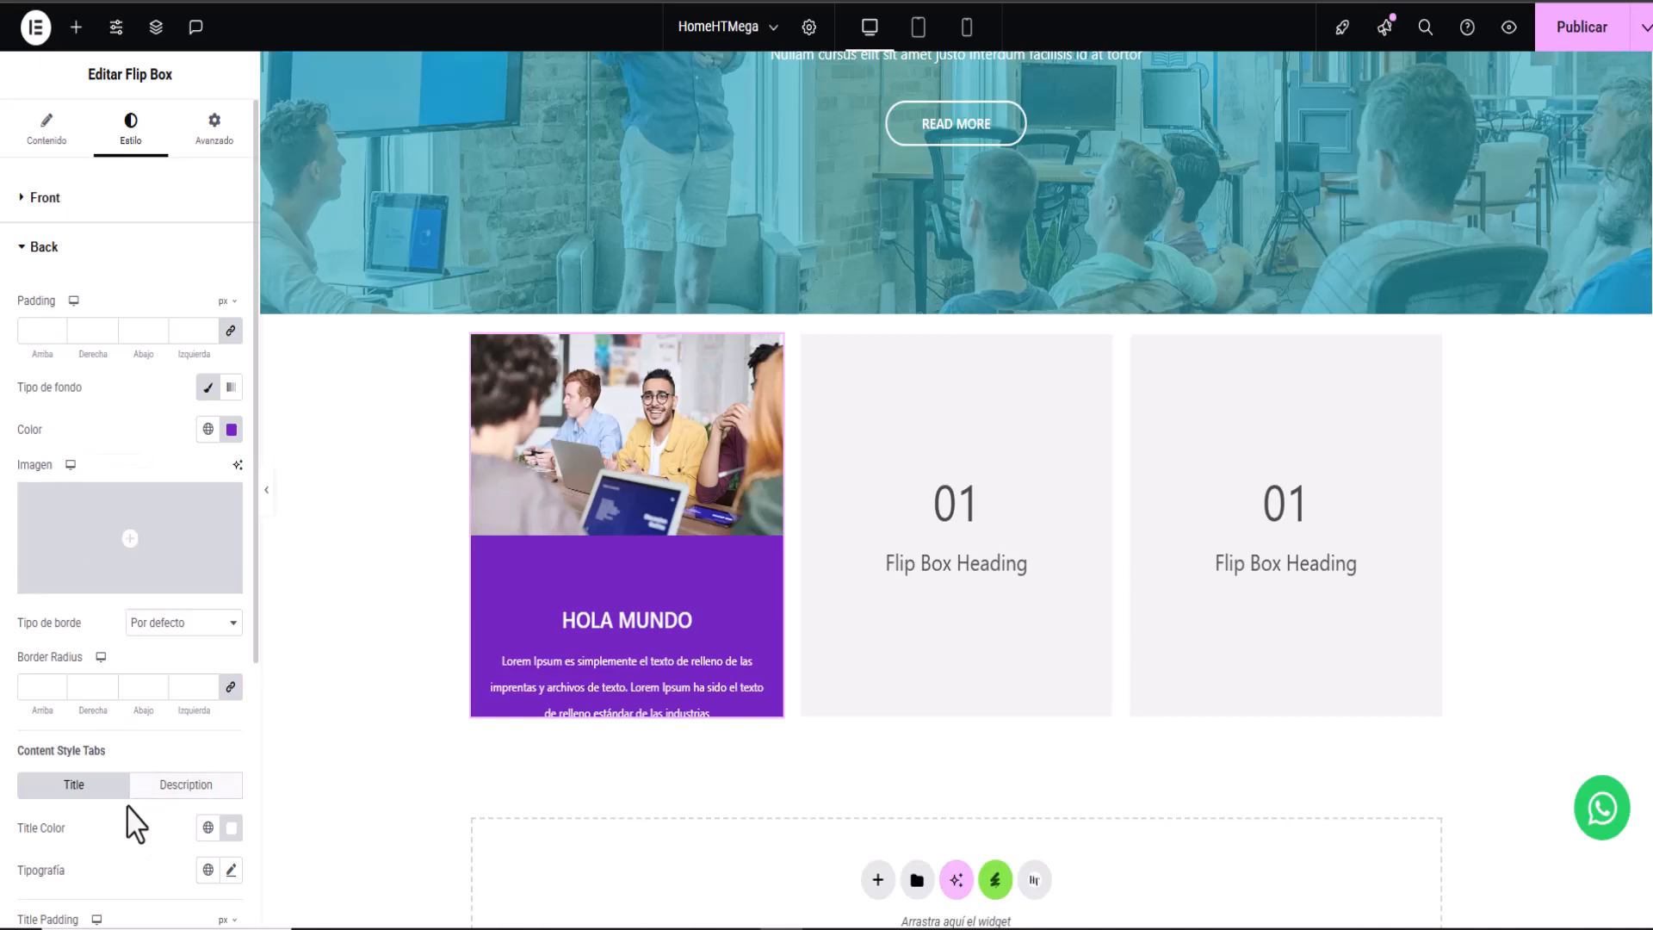
scroll(142, 828, down, 2)
mouse_move(680, 626)
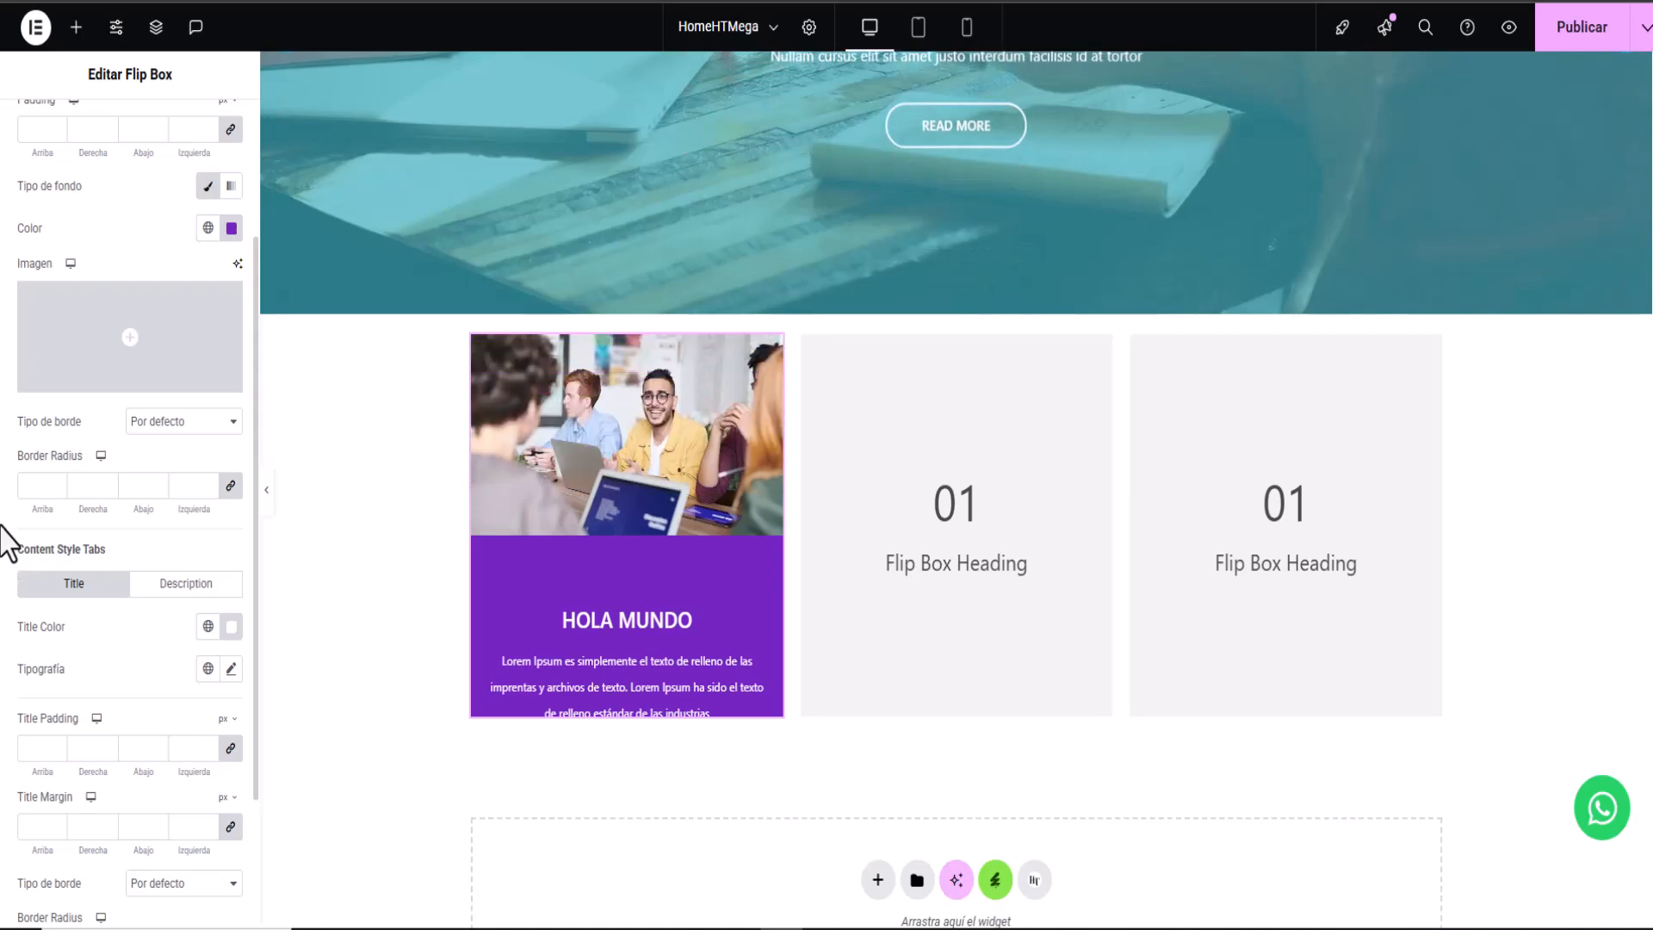
Step: Delete the unstyled Flip Boxes from the second and third columns
mouse_move(909, 489)
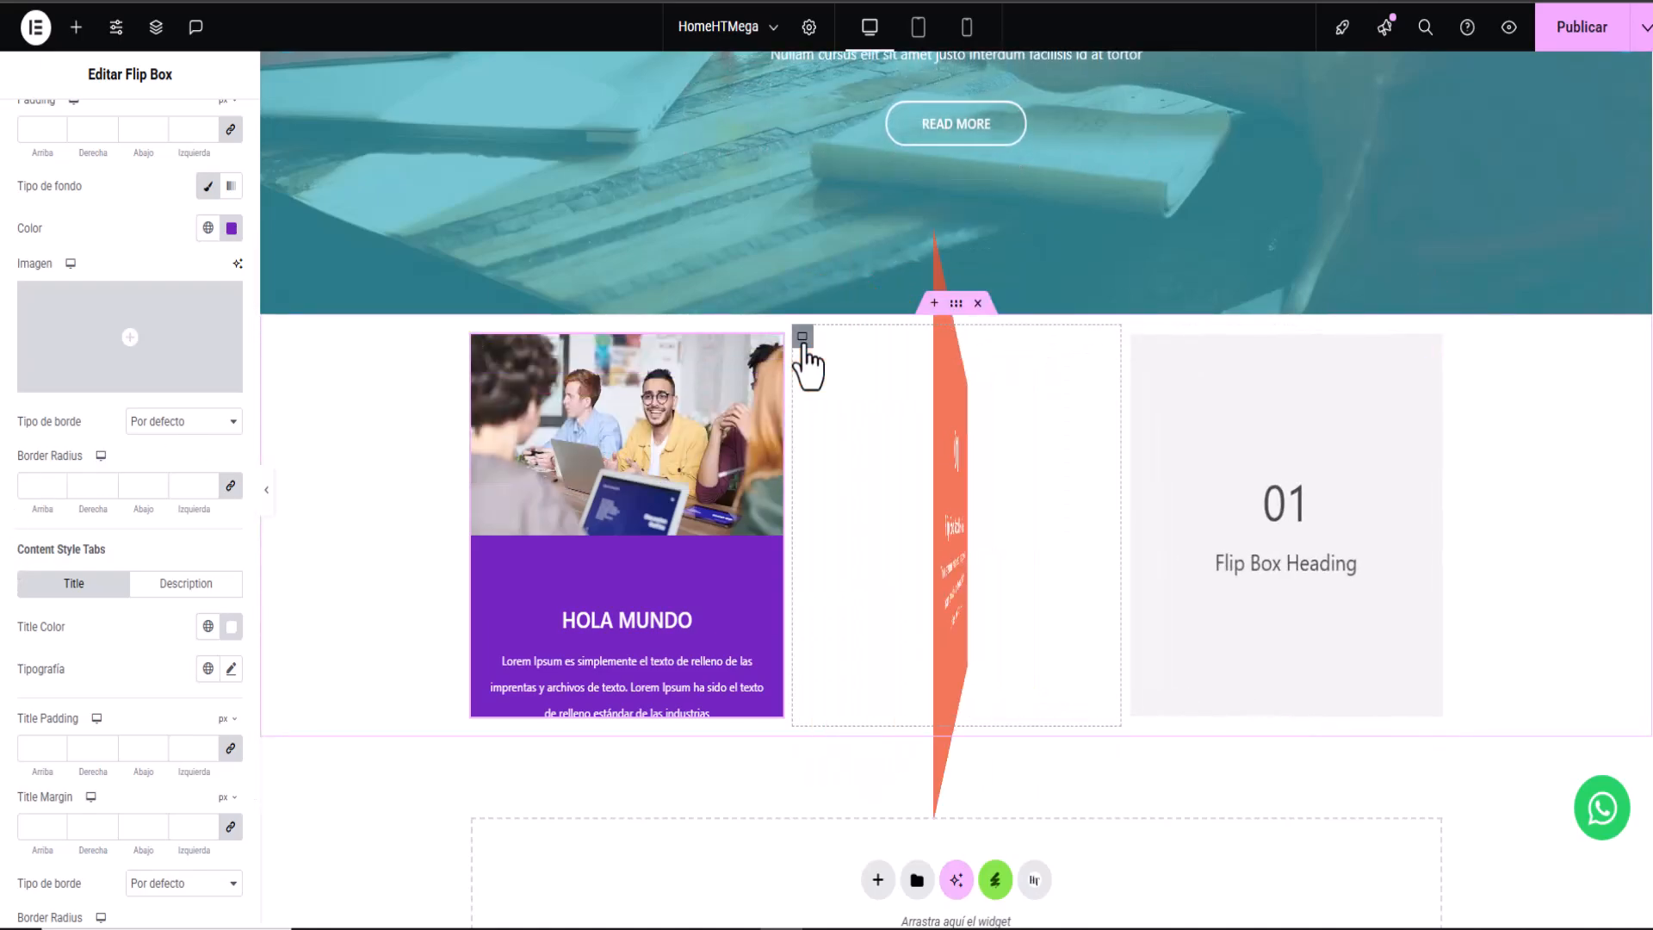
right_click(1102, 714)
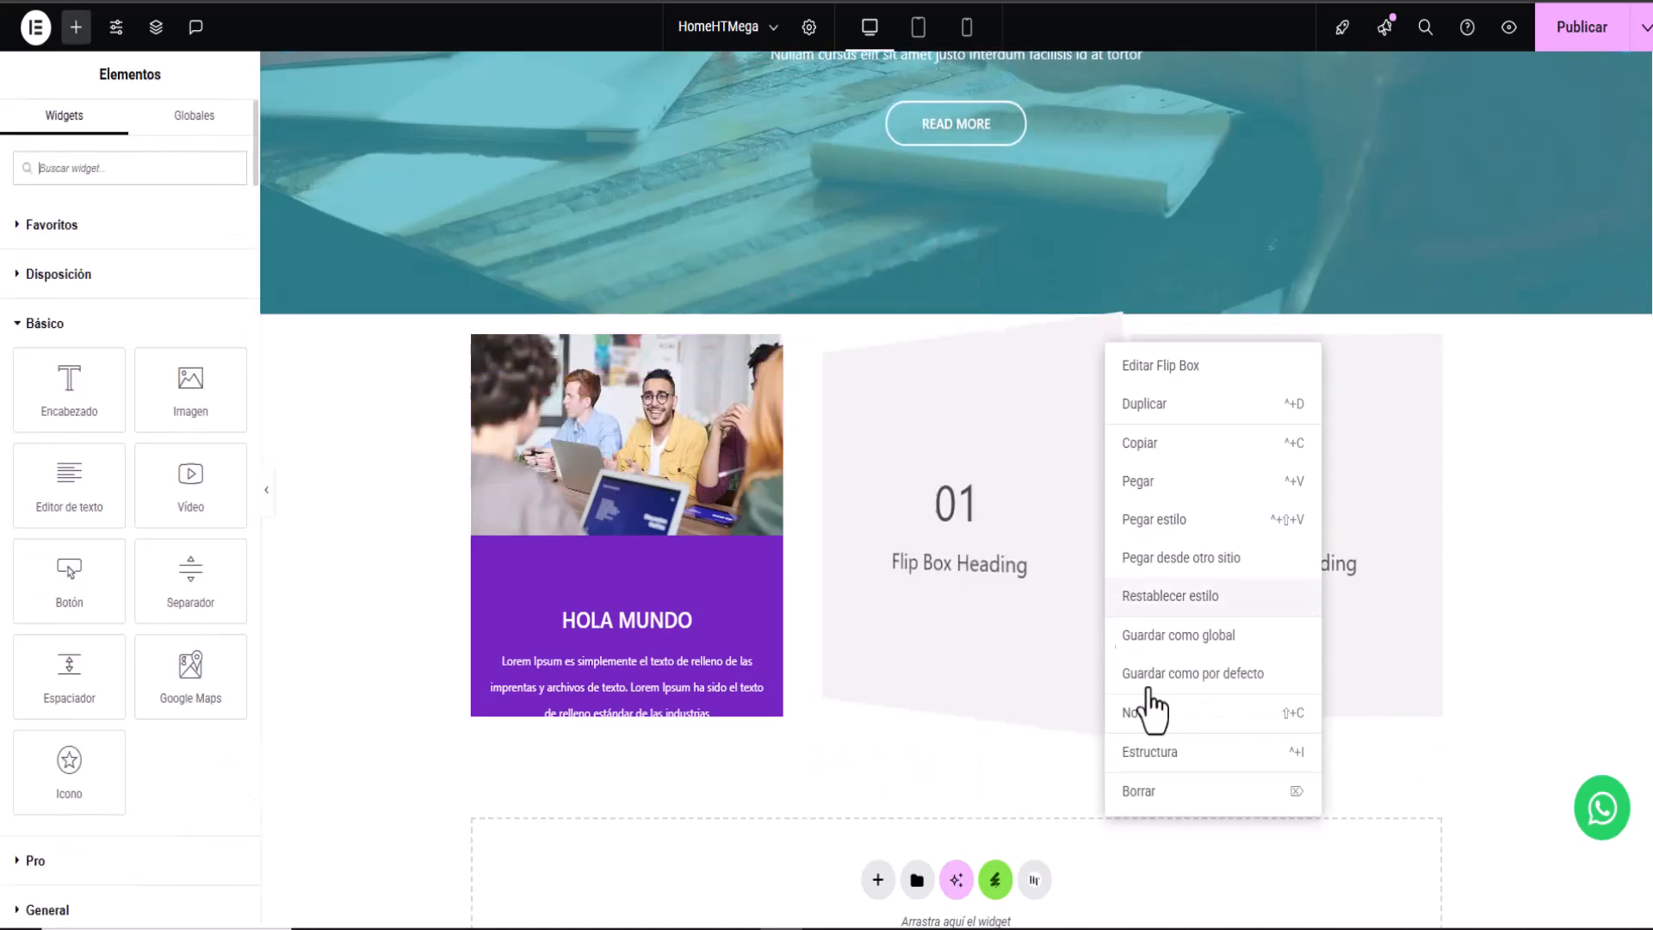
click(1156, 790)
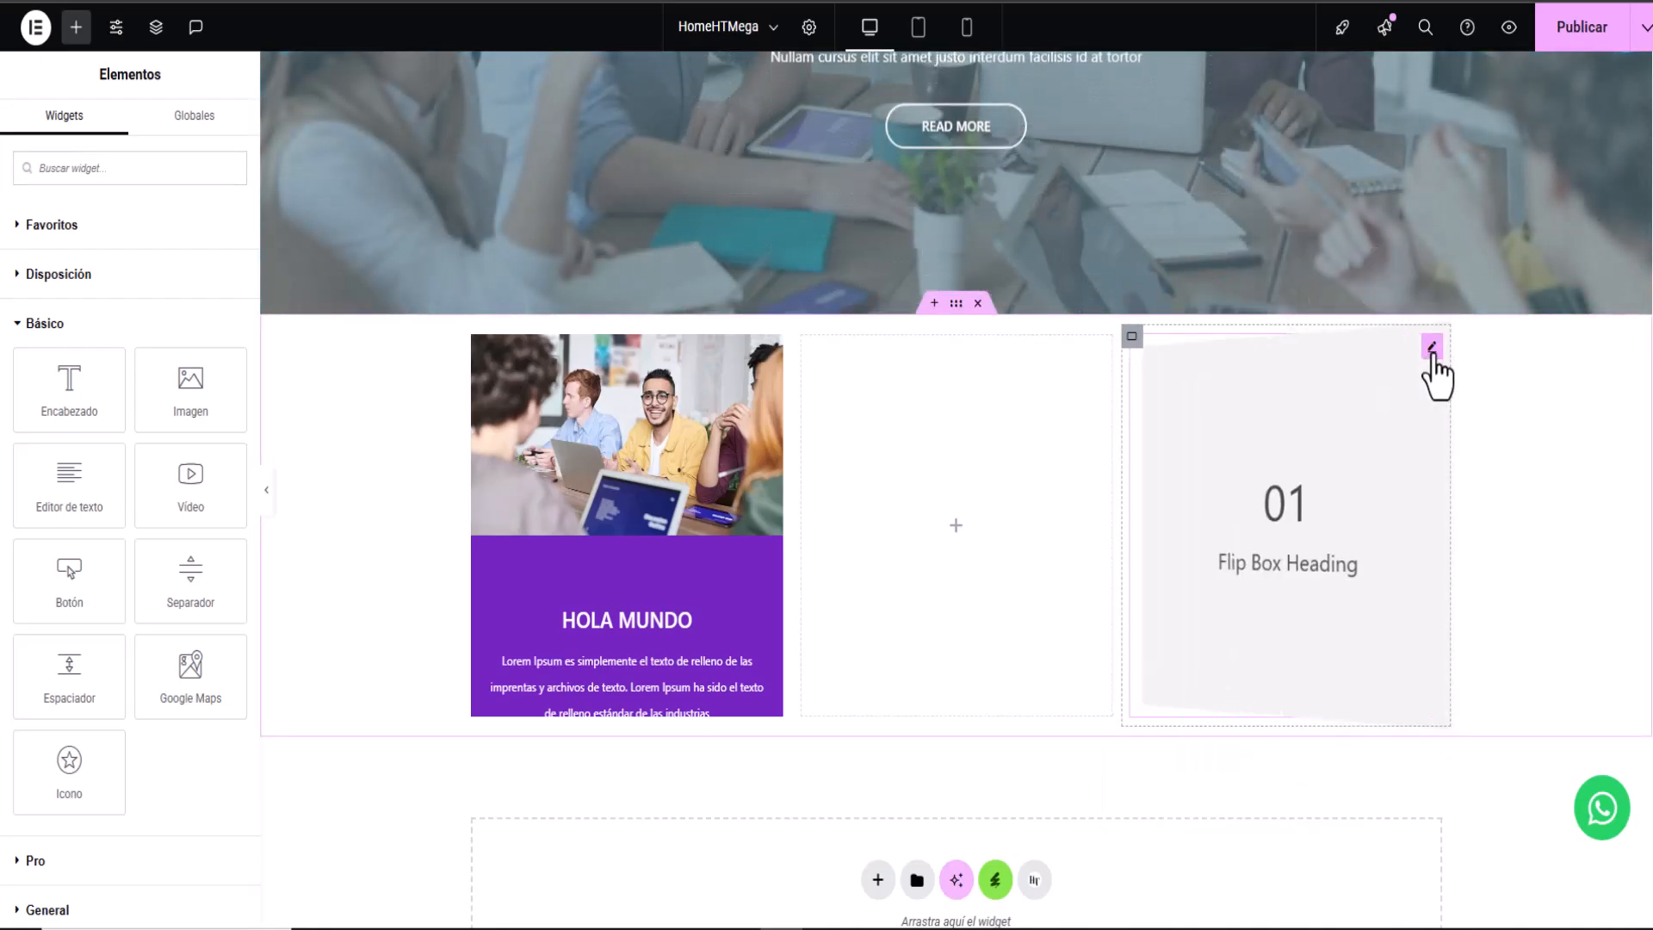
right_click(1435, 362)
click(1463, 801)
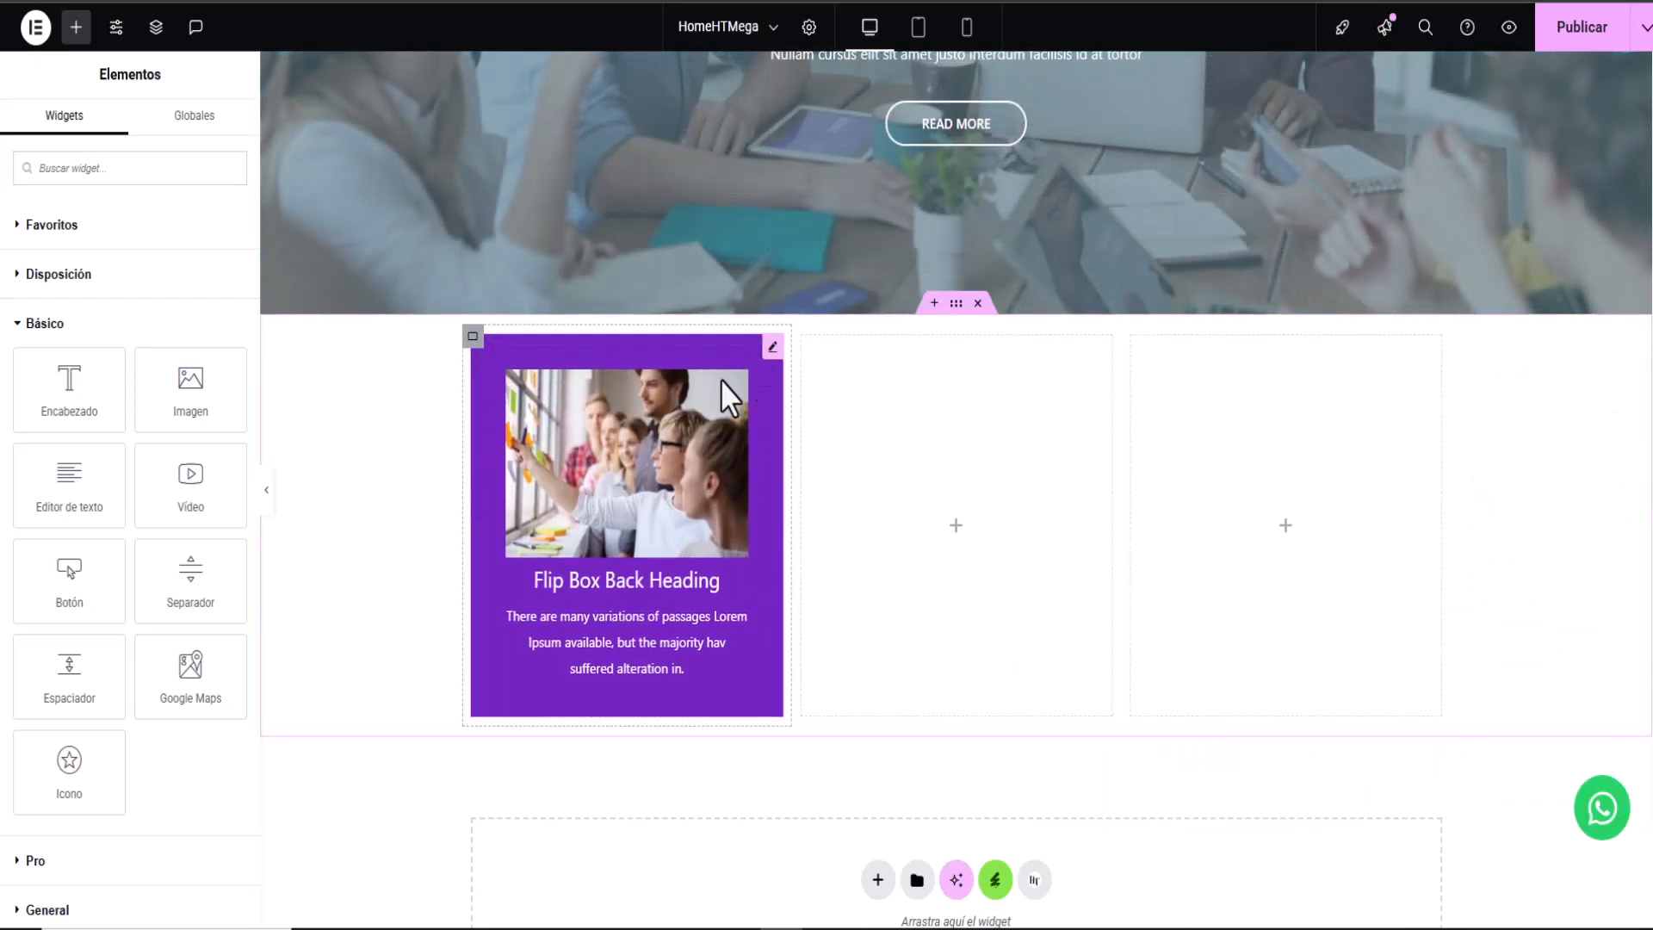
Step: Copy the styled Flip Box from the first column and paste it into the empty second and third columns
right_click(775, 357)
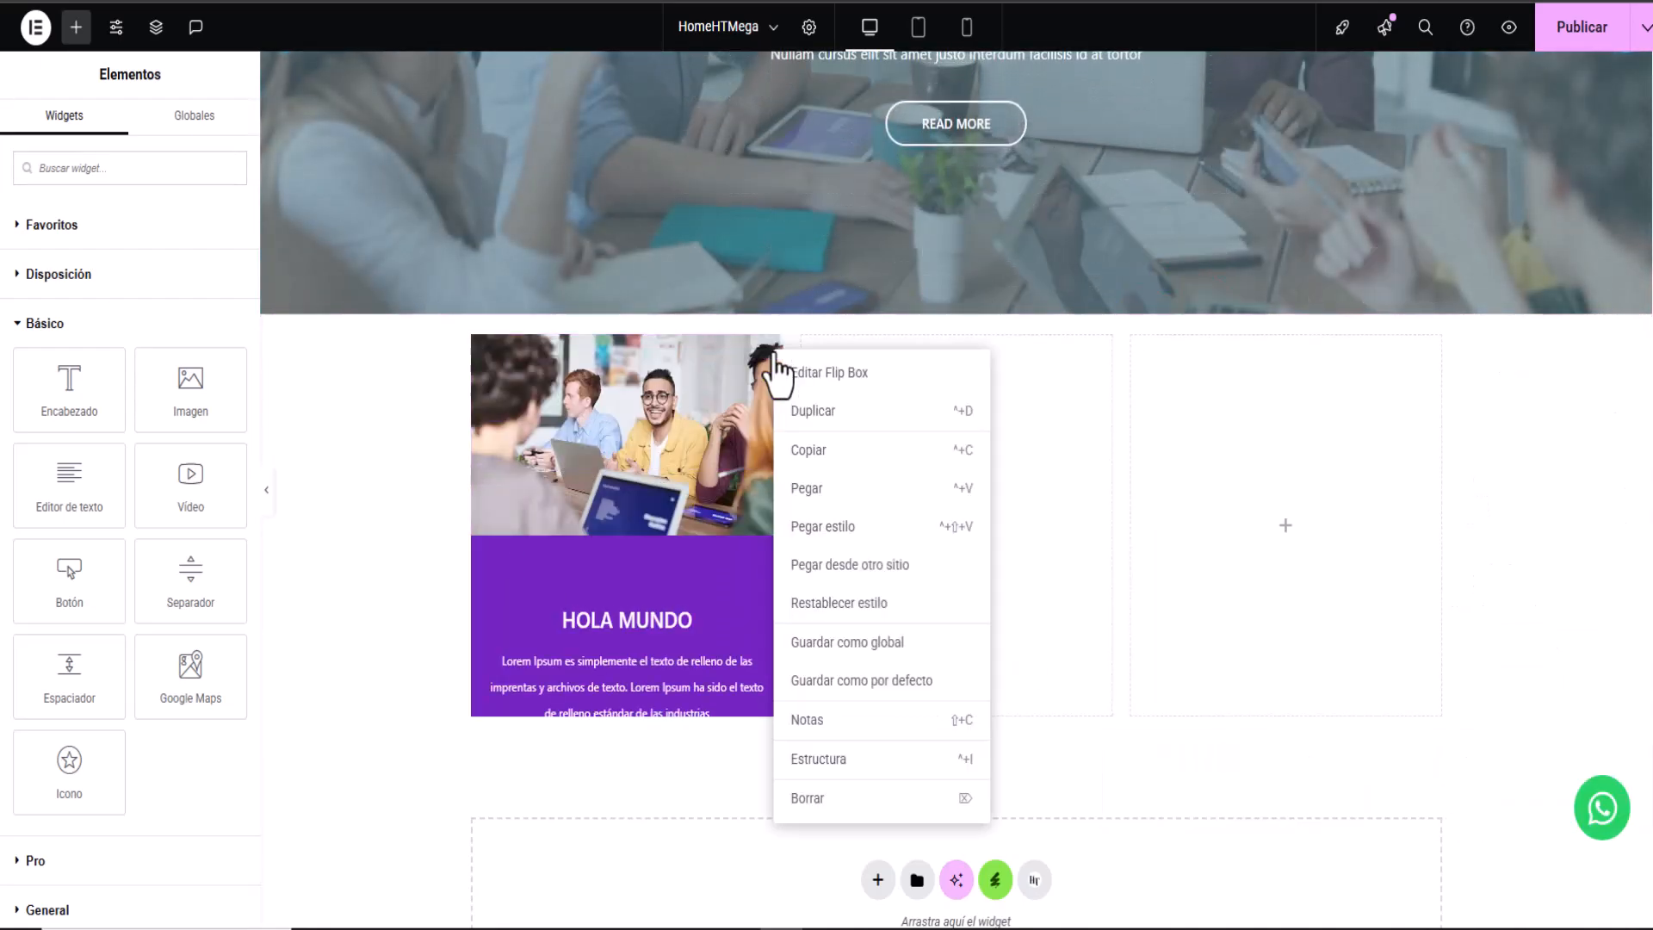
click(829, 456)
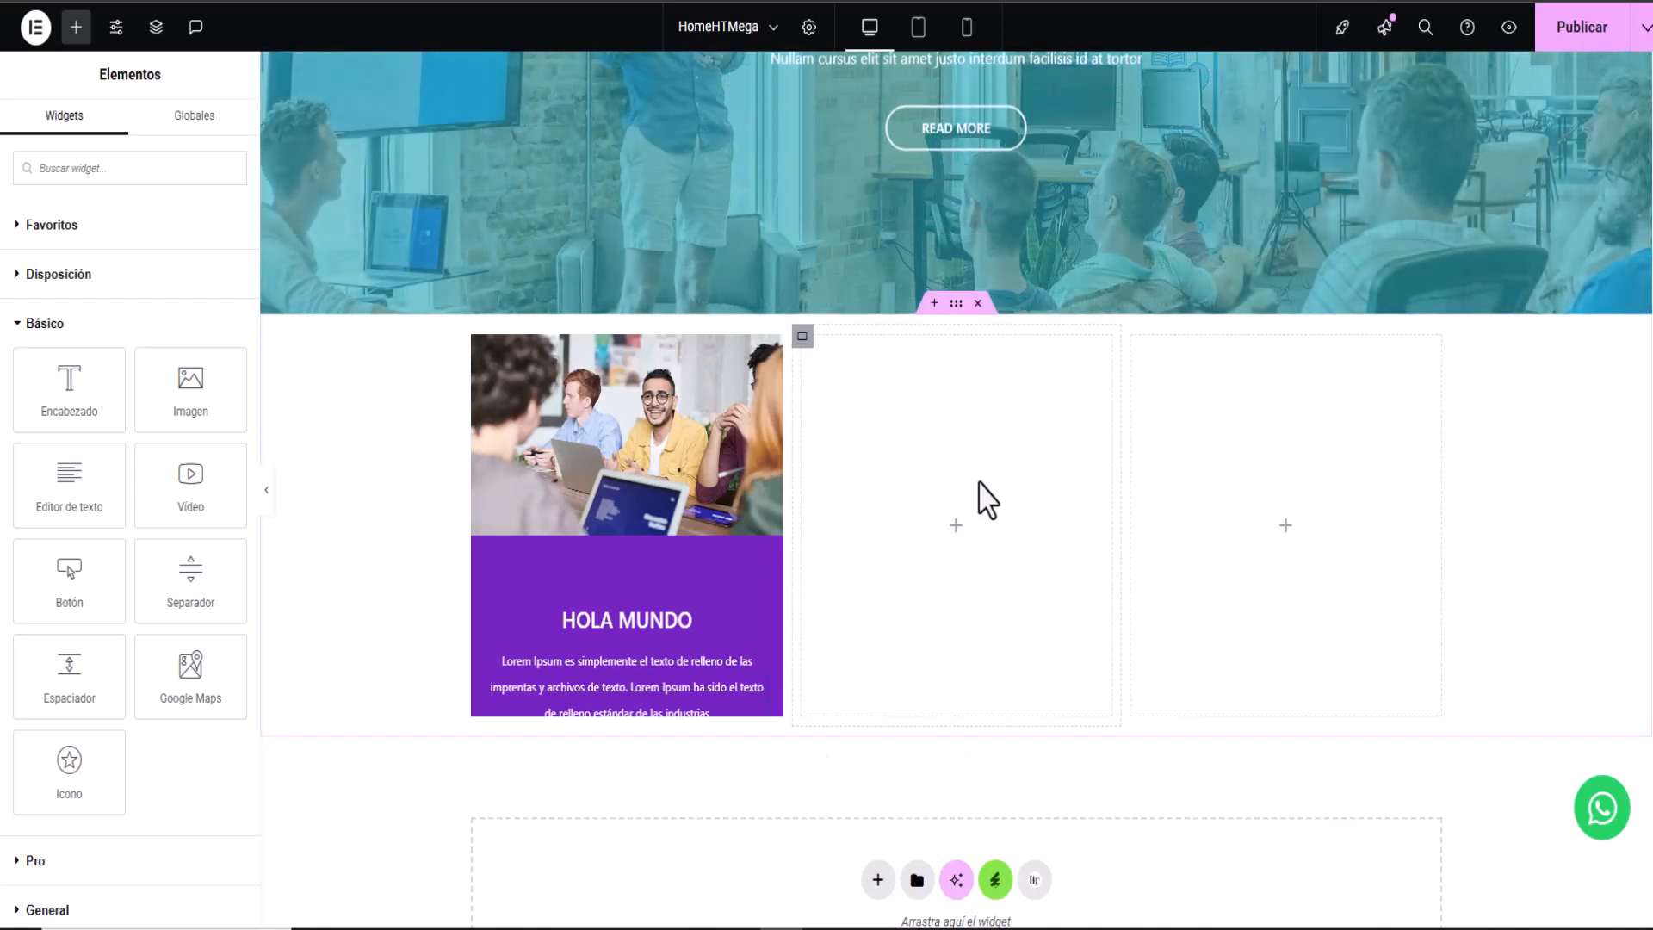
right_click(983, 486)
click(1016, 553)
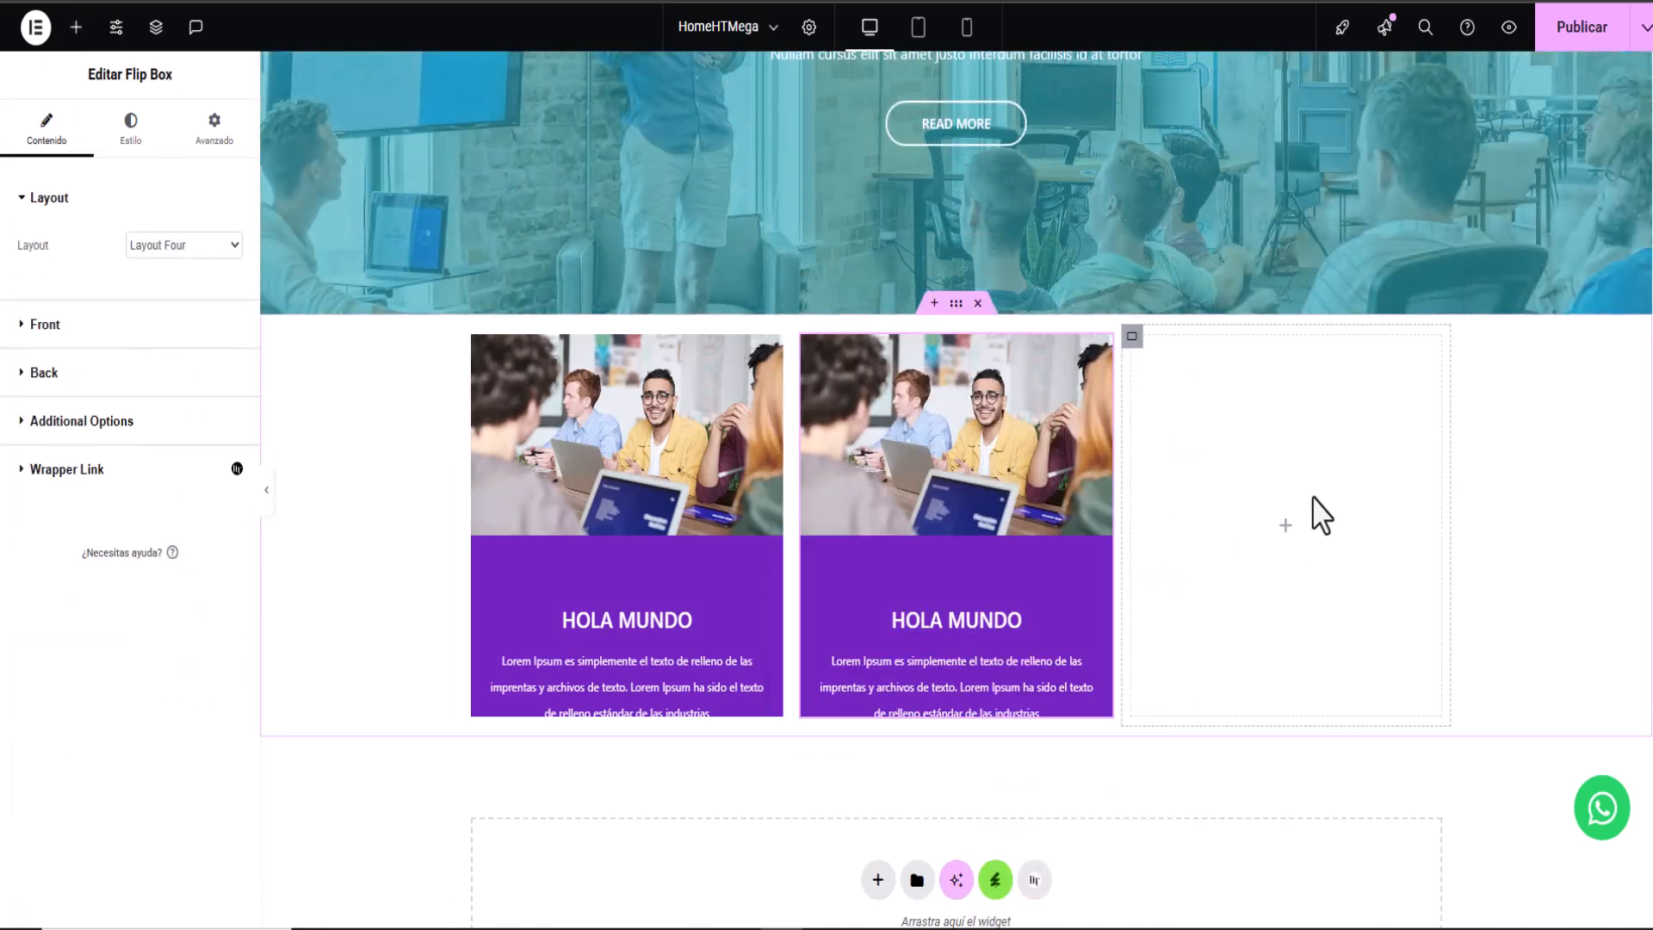
right_click(1315, 513)
click(1330, 554)
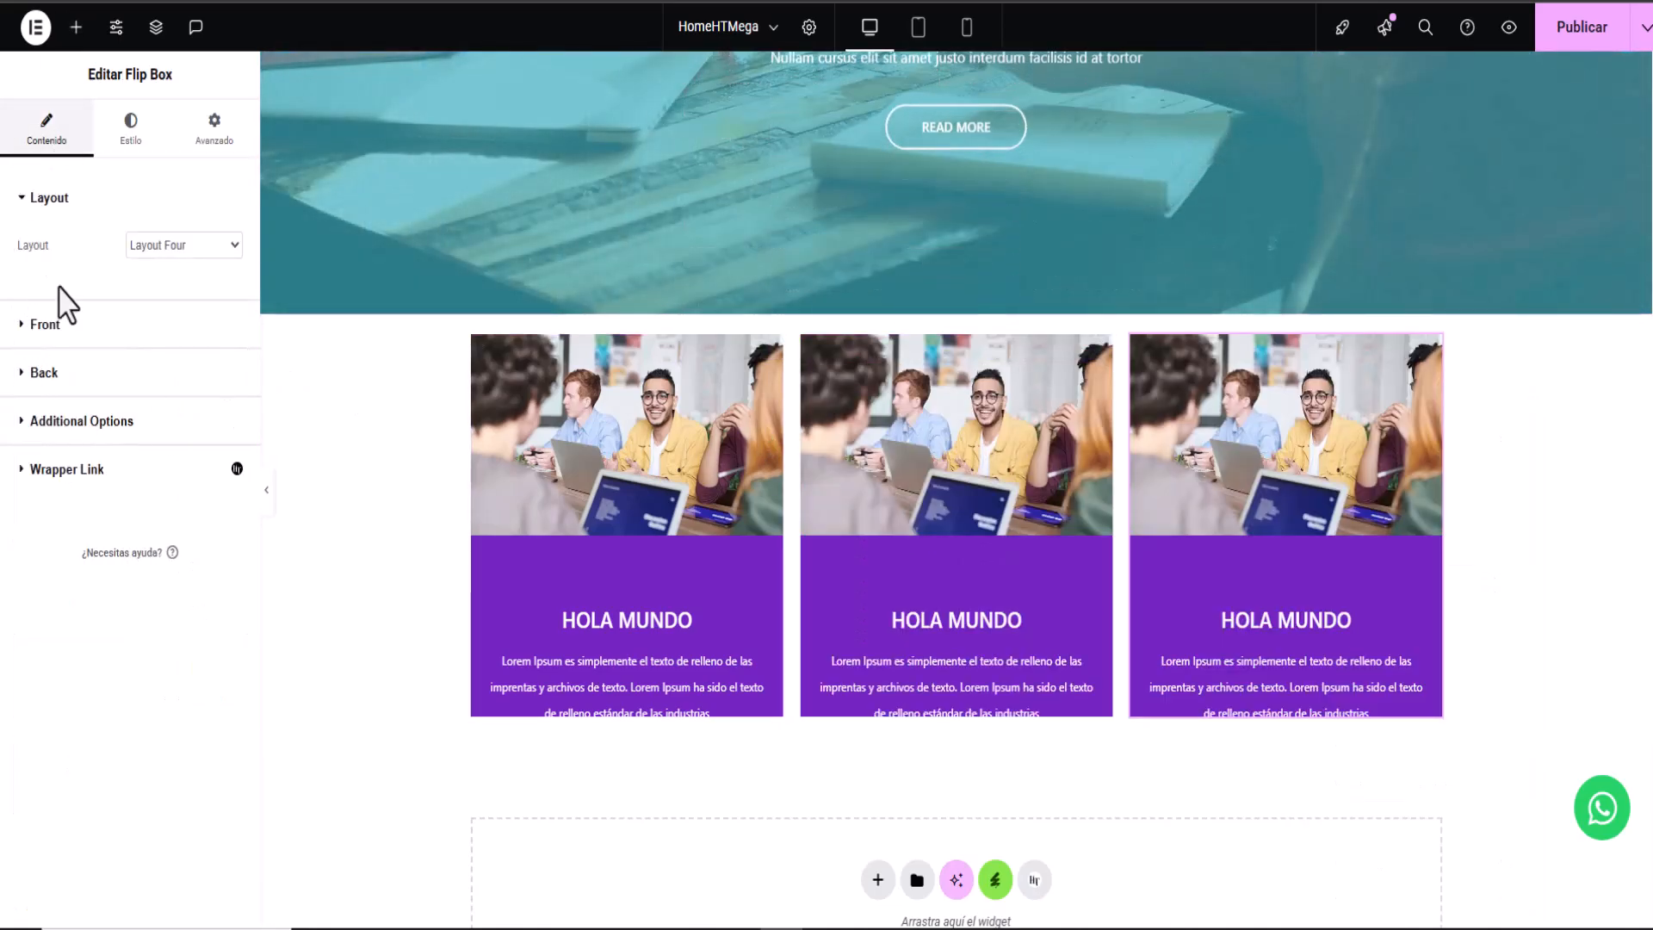
Step: Replace the third Flip Box's front background image with the library photo of smiling colleagues seated around a table with a laptop
click(47, 332)
click(133, 529)
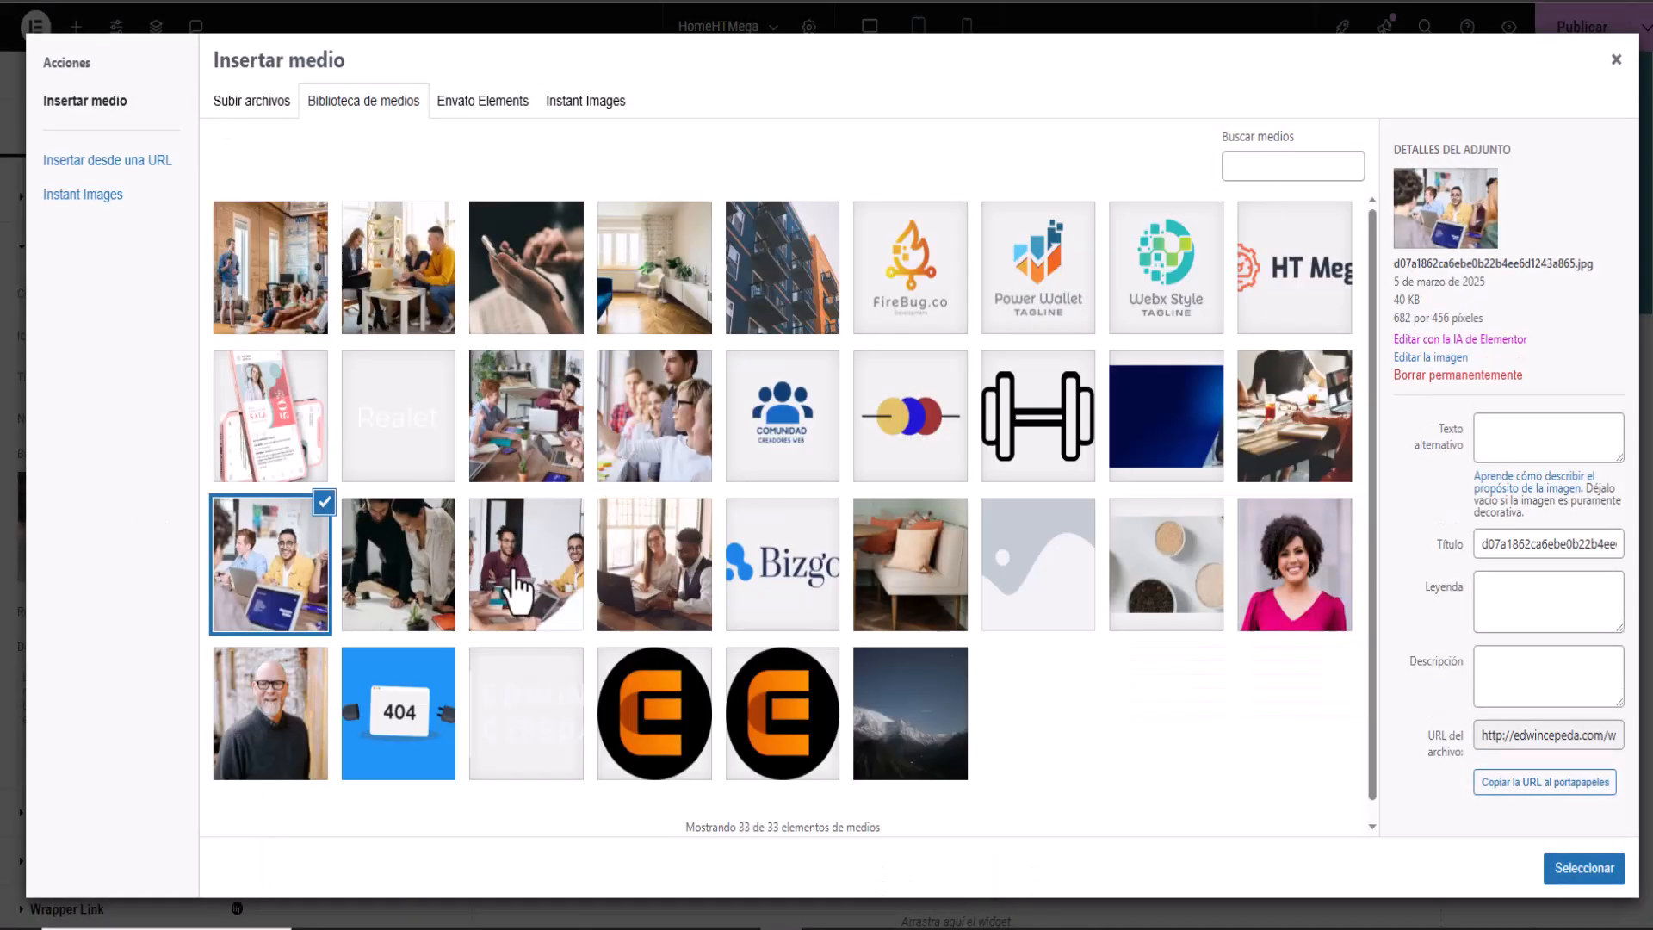
click(516, 590)
click(1567, 869)
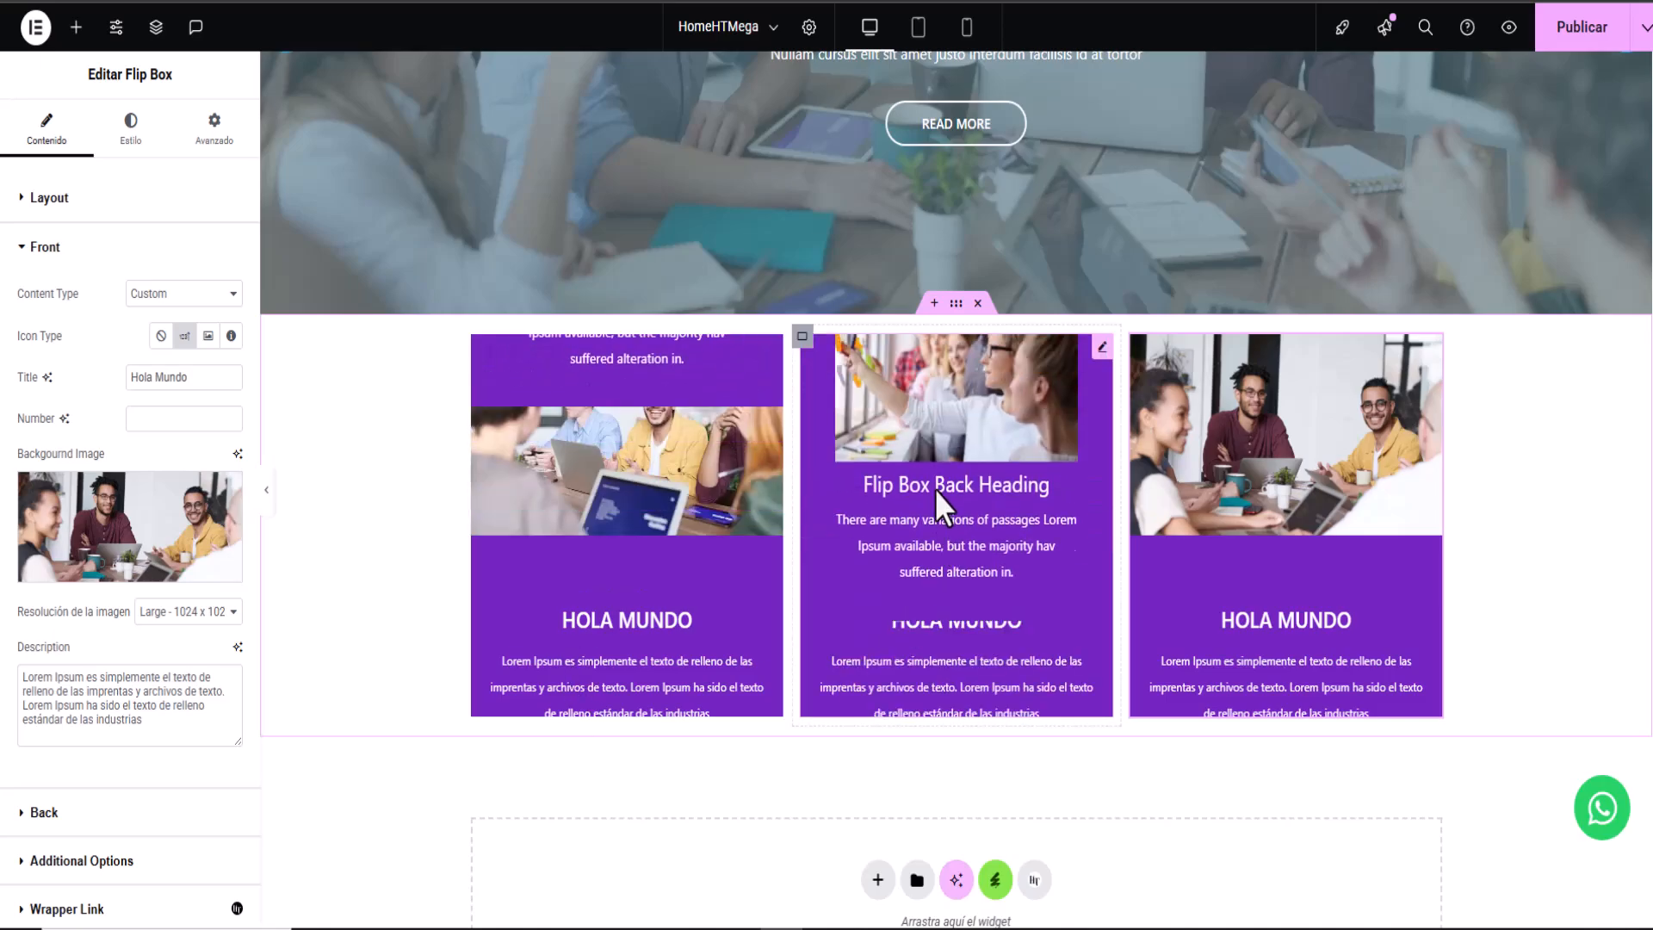
Step: Replace the second Flip Box's front background image with the library photo of two people leaning over a desk
click(1100, 350)
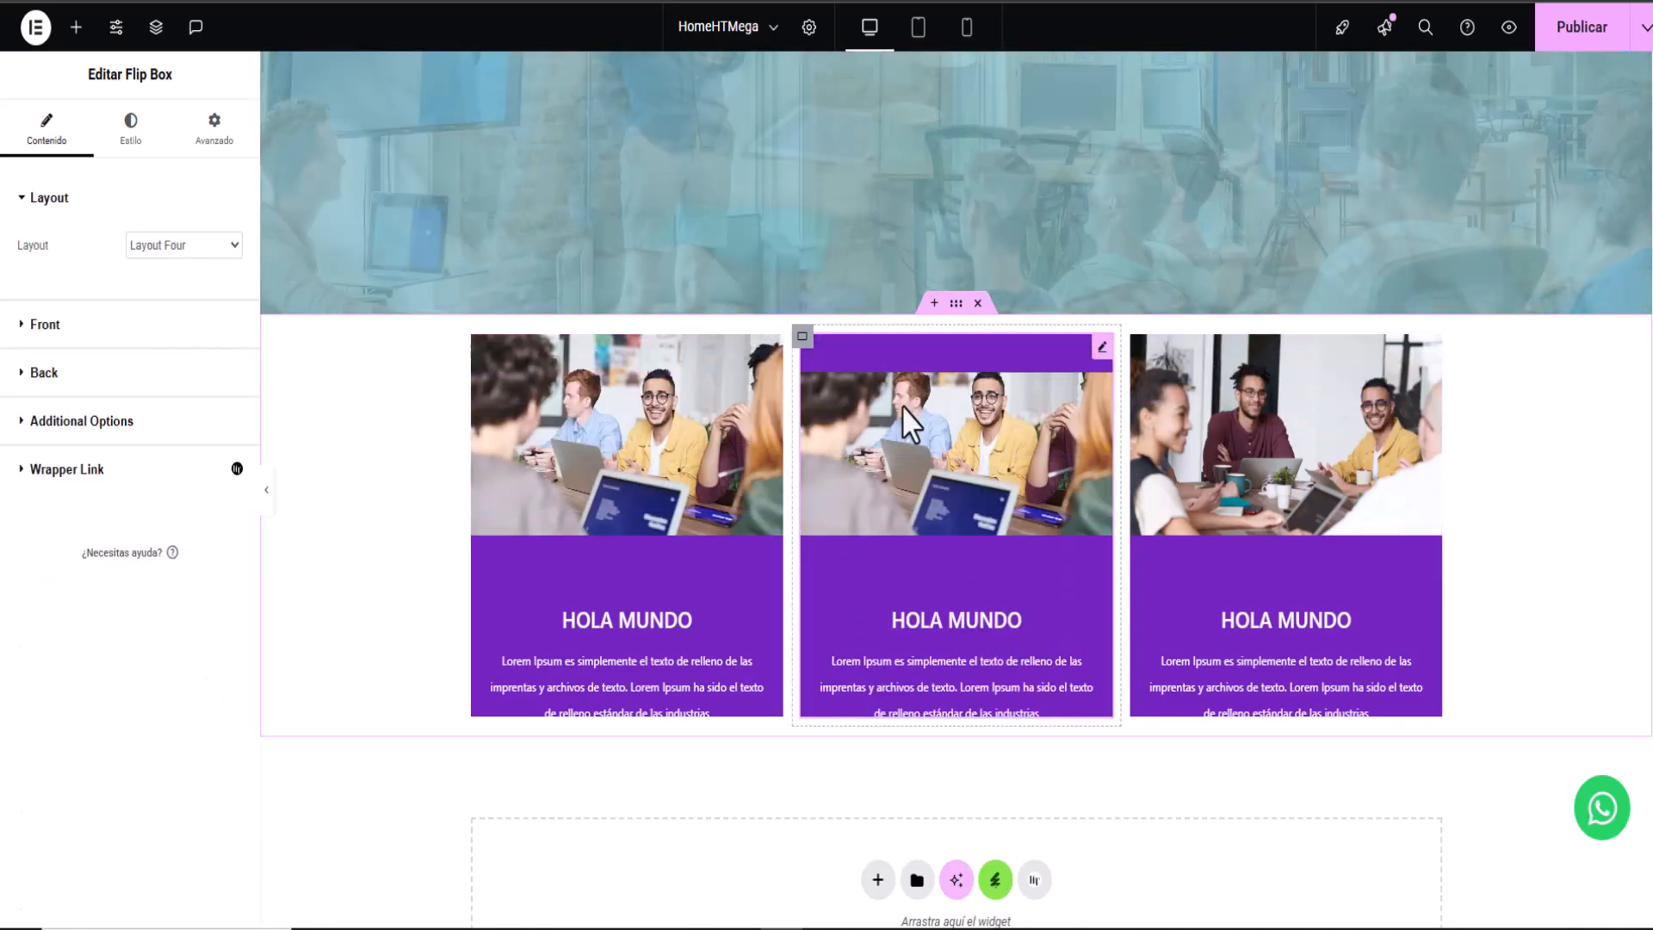
click(45, 329)
click(111, 542)
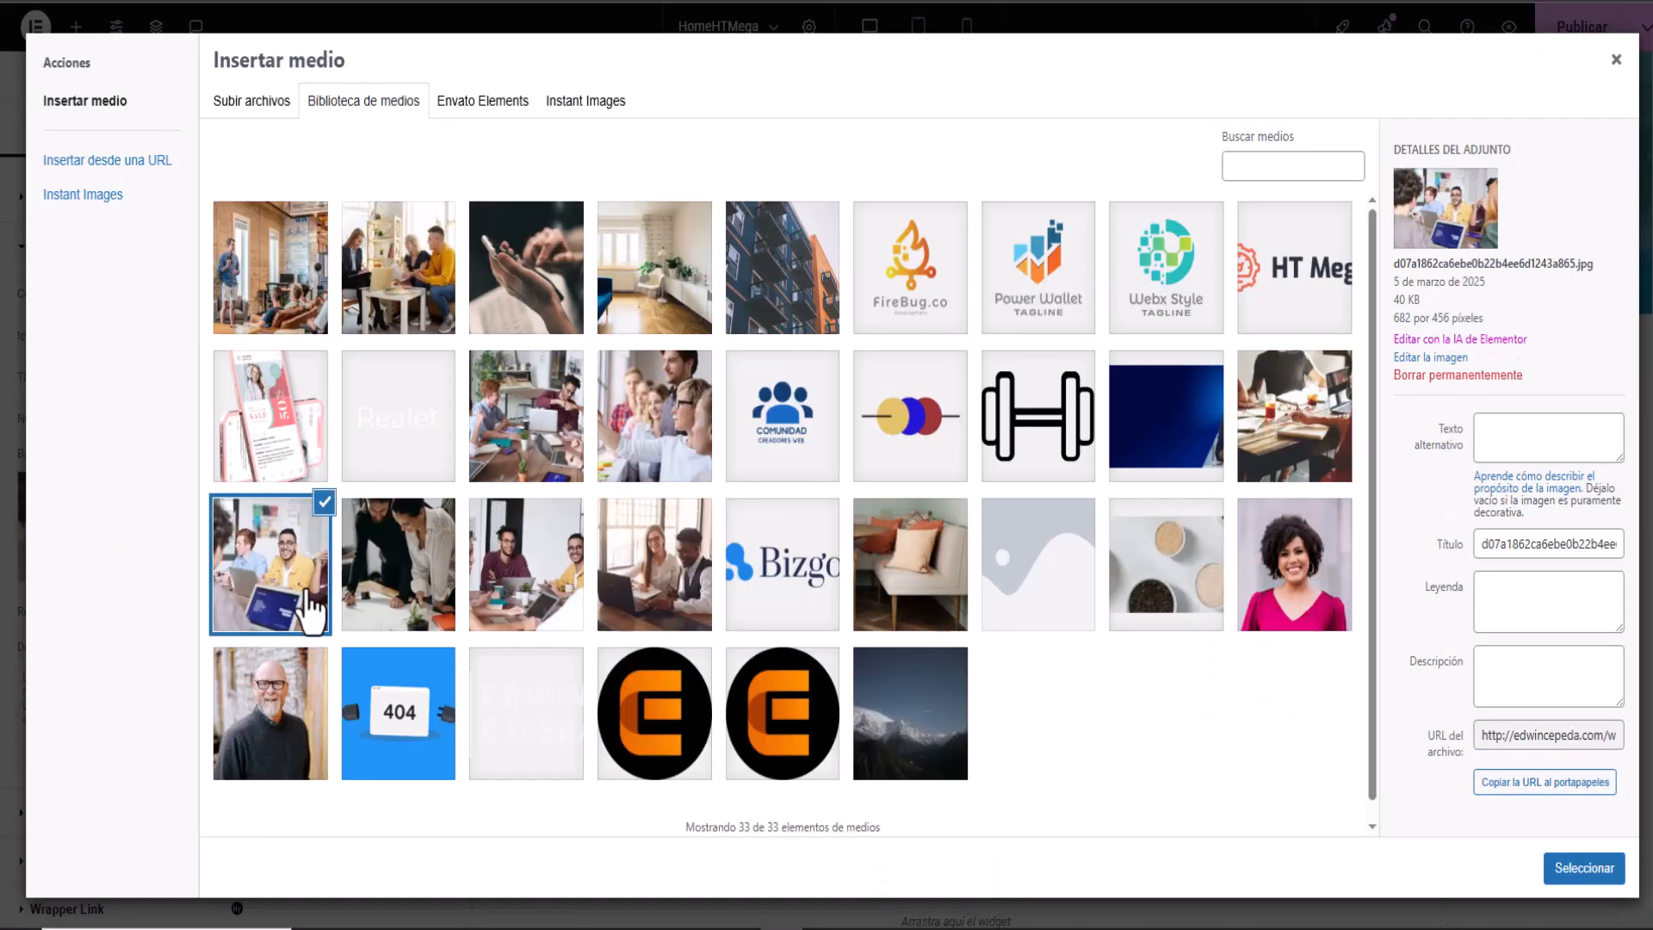
click(386, 612)
click(1547, 868)
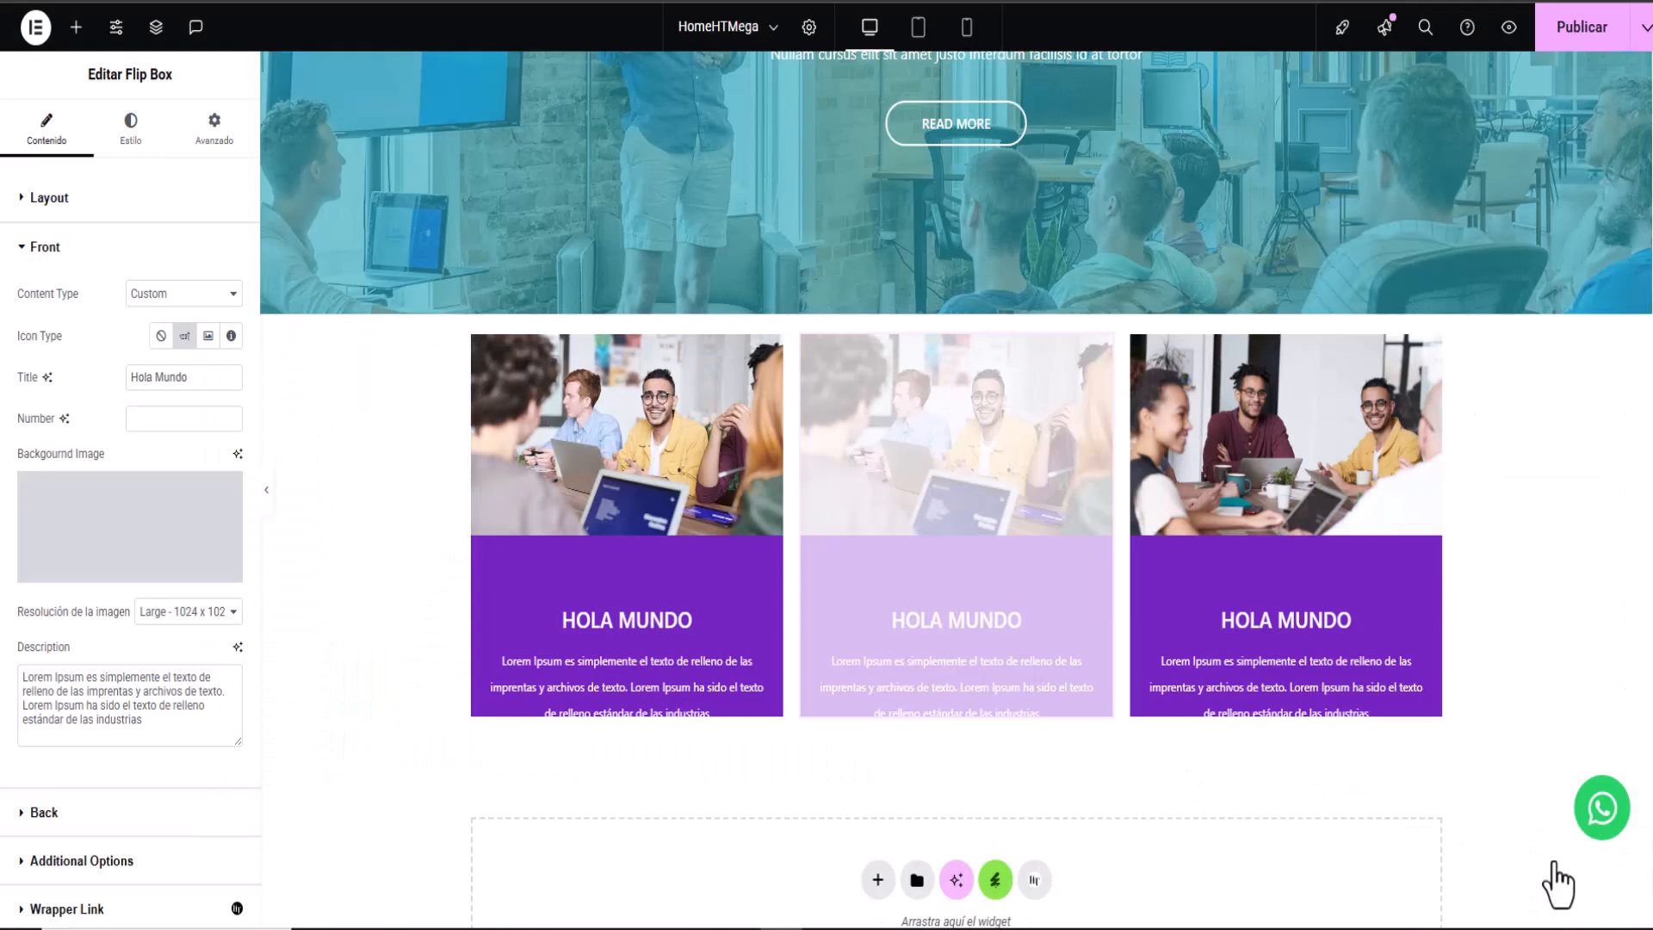
Step: Replace the second Flip Box's back image with the library photo of three people seated around a small table, one in yellow
click(40, 258)
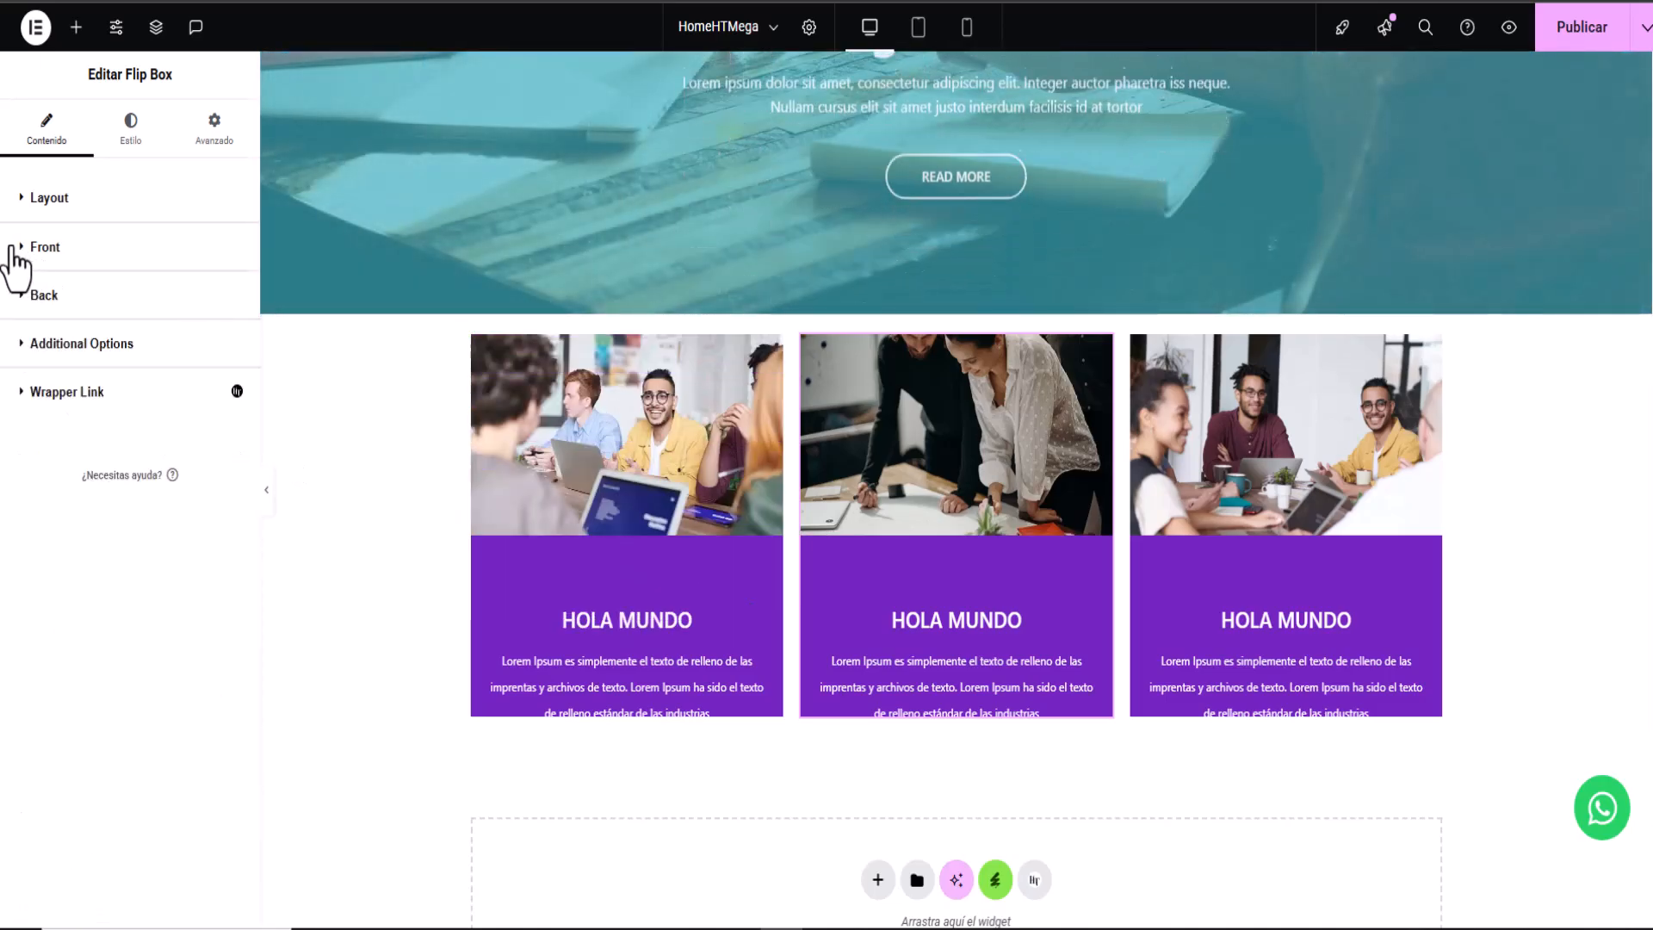
click(17, 302)
click(179, 544)
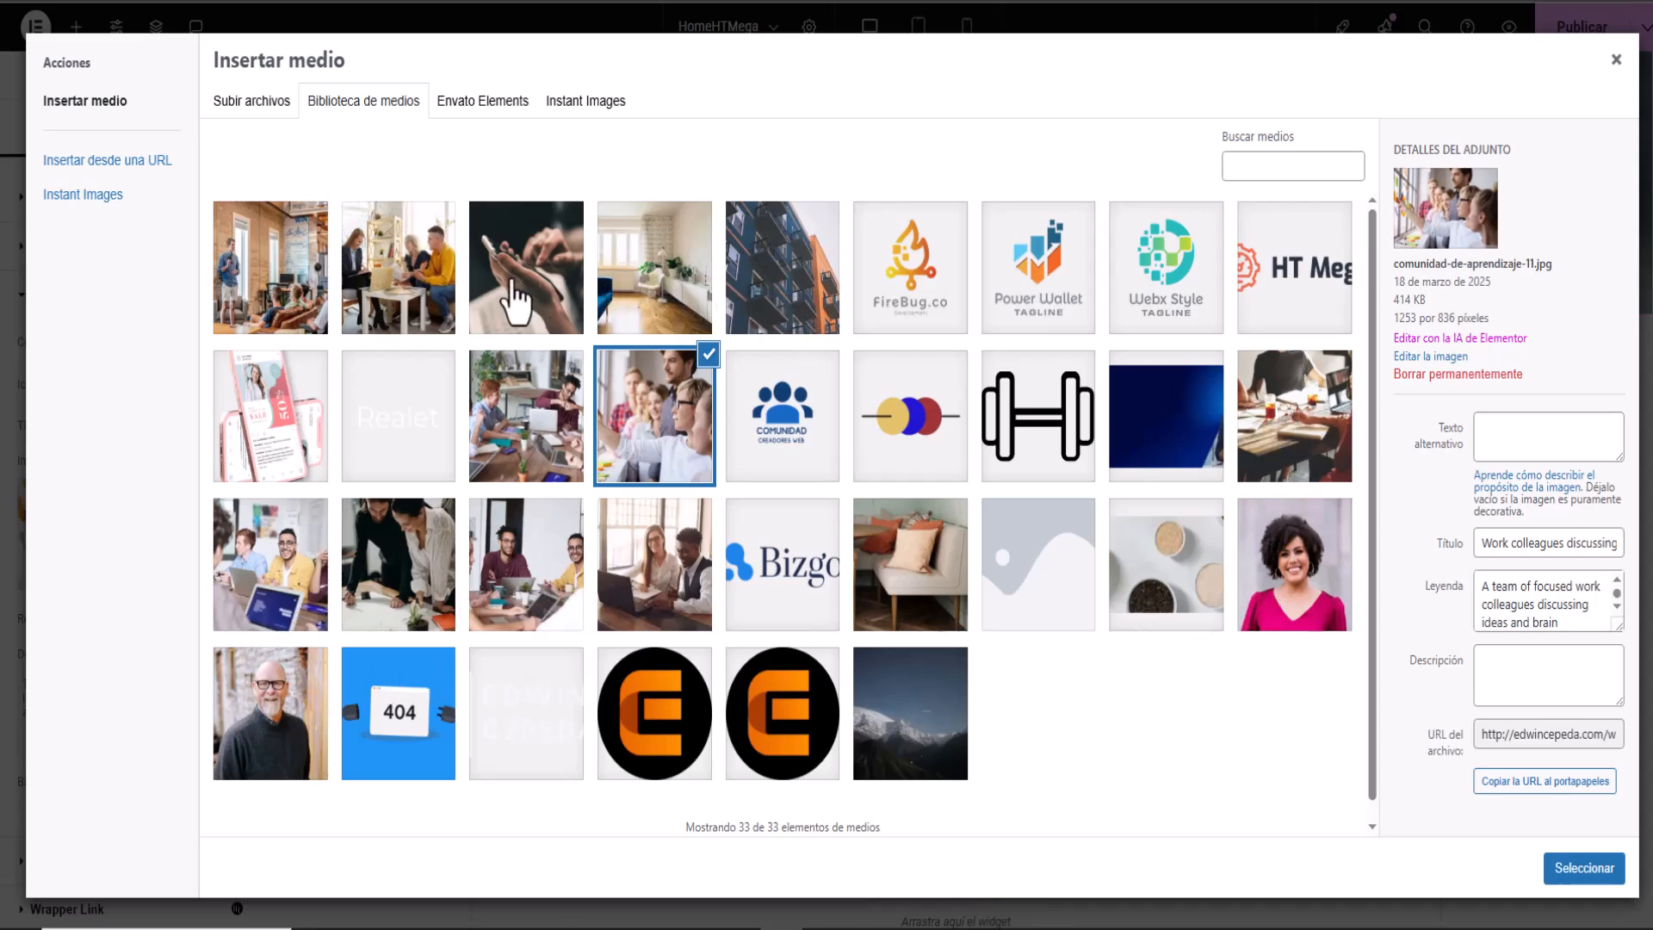
click(370, 297)
click(1546, 867)
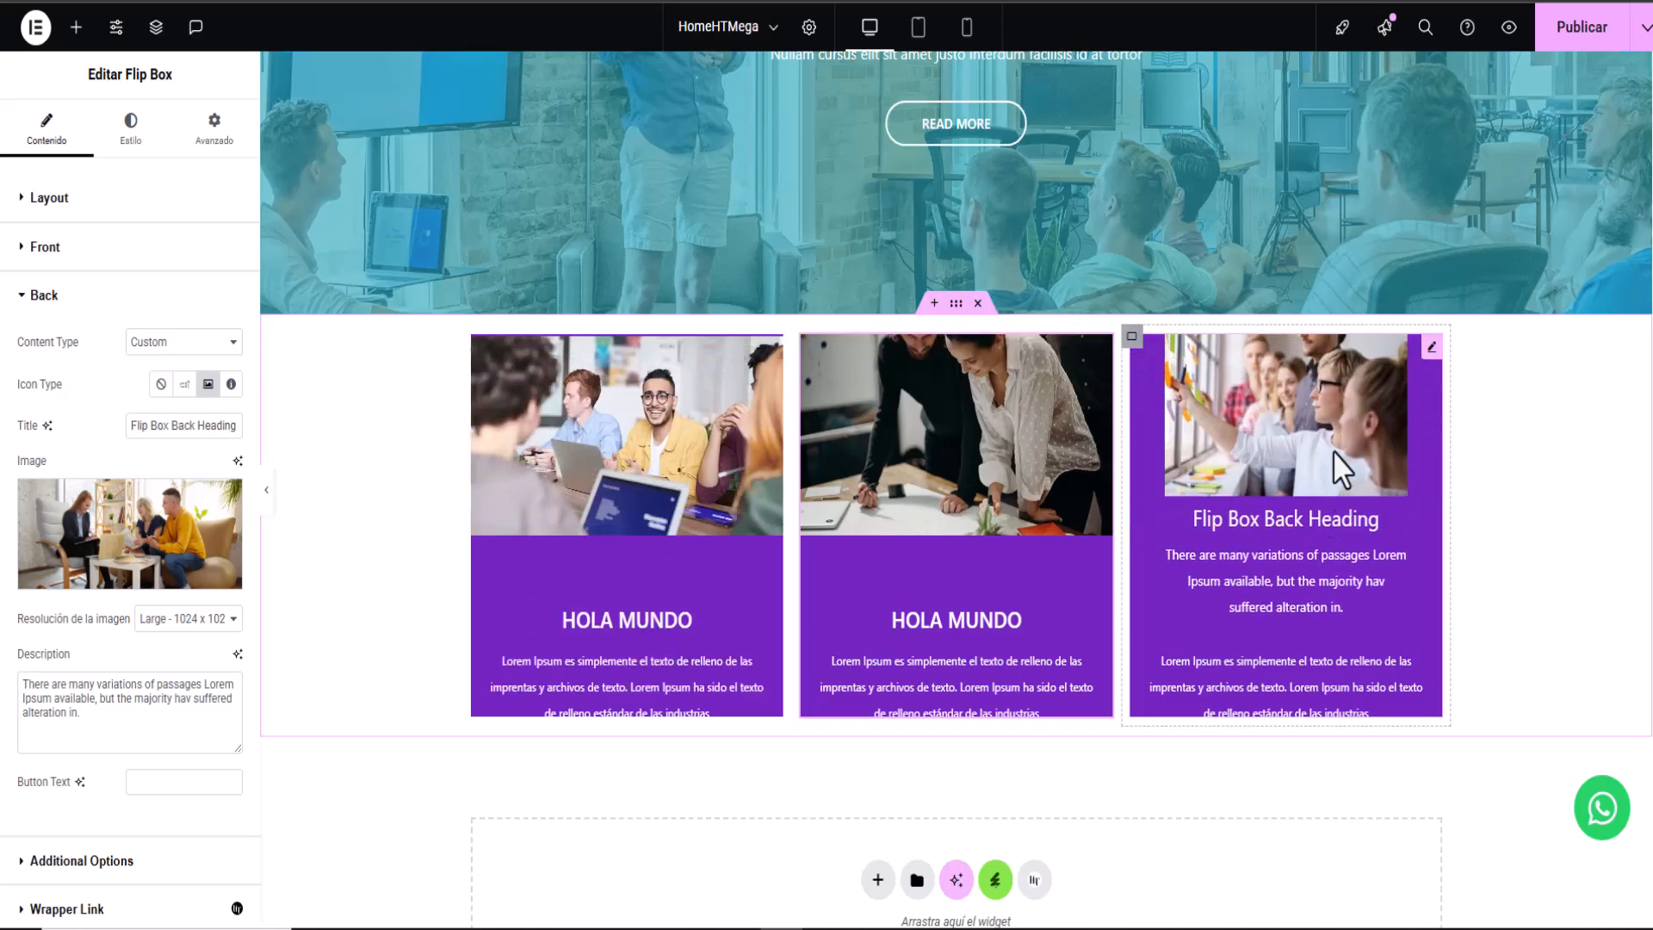
Step: Replace the third Flip Box's back image with the library photo of people working at a table with red drinks
click(1339, 365)
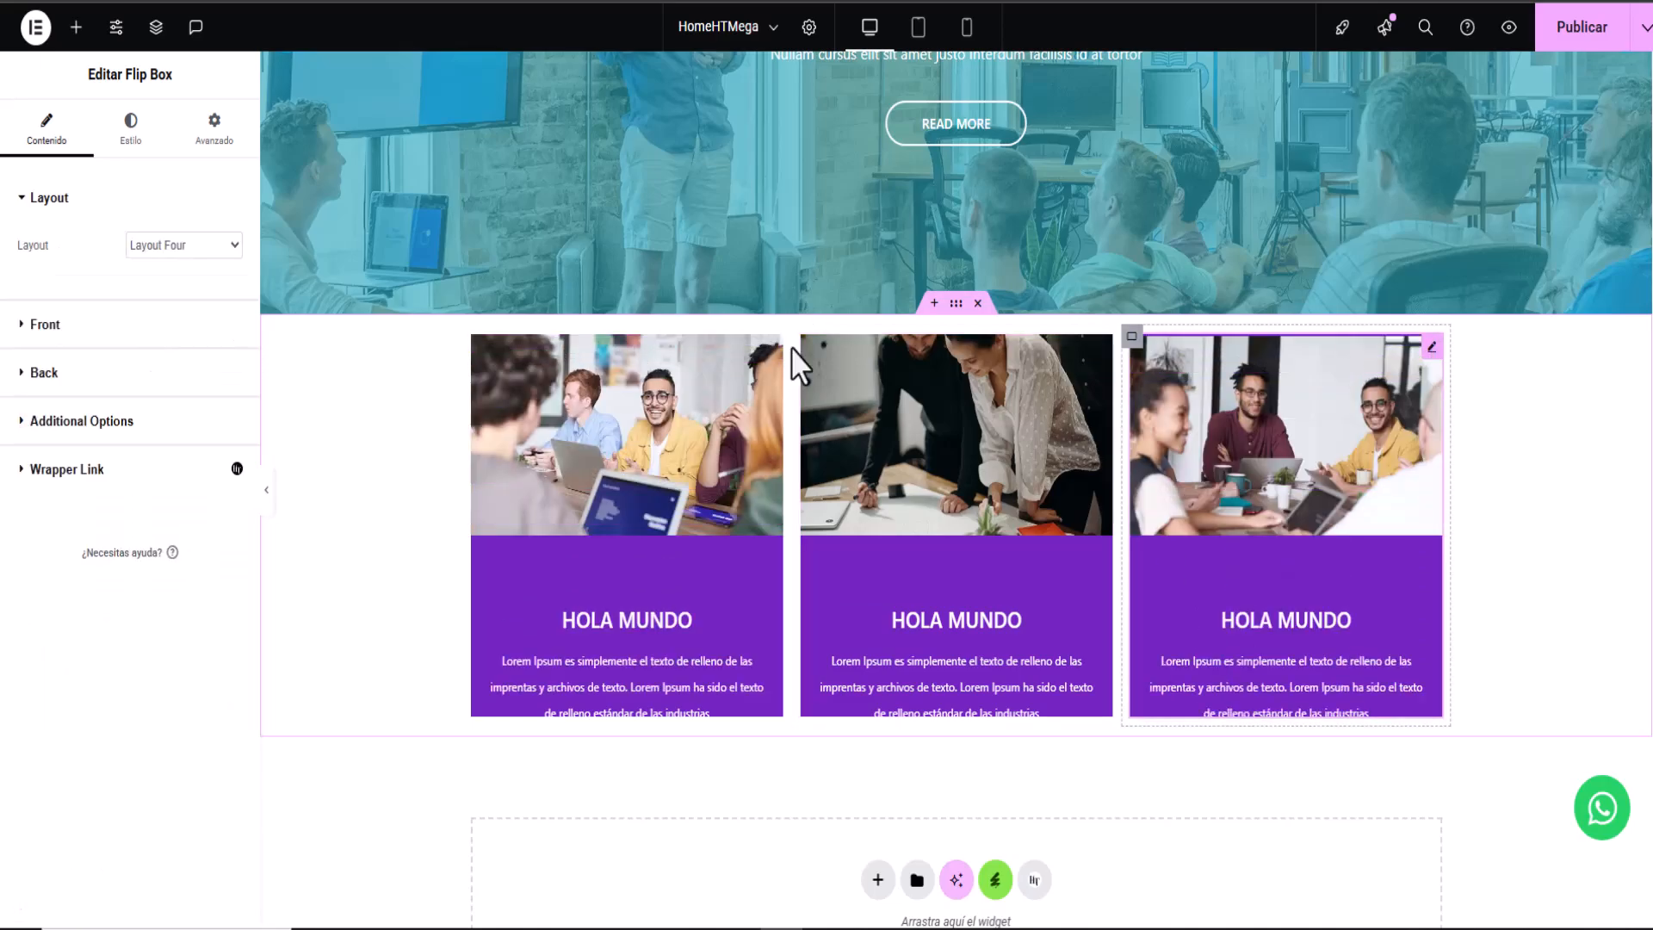
click(49, 376)
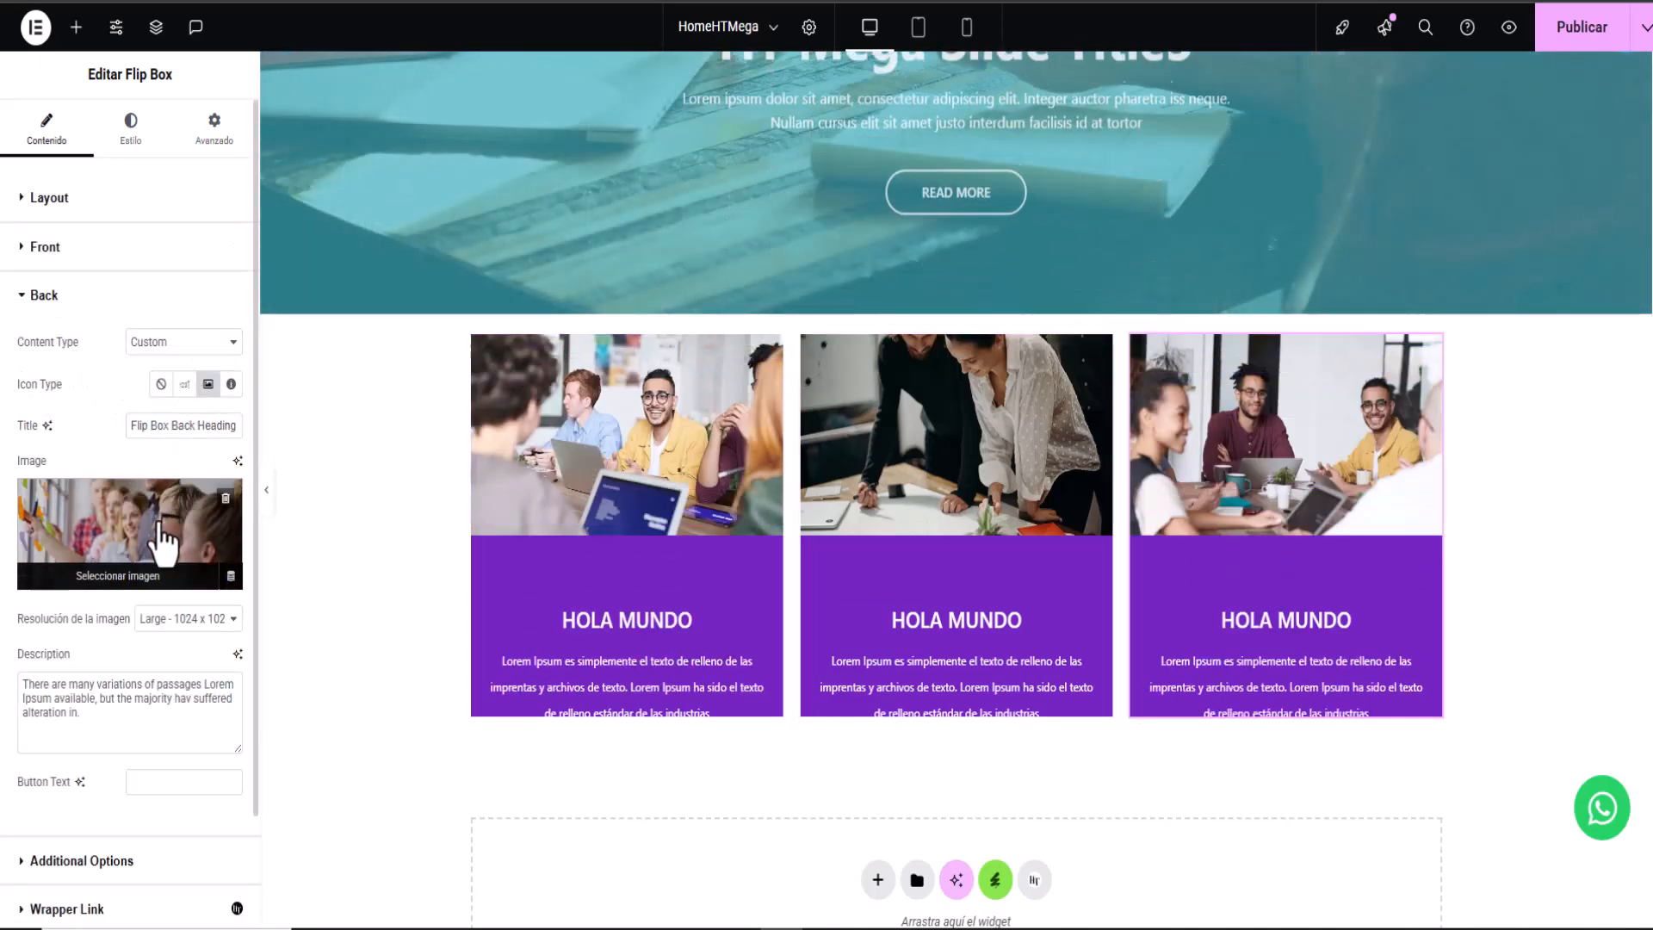
click(63, 546)
click(1274, 444)
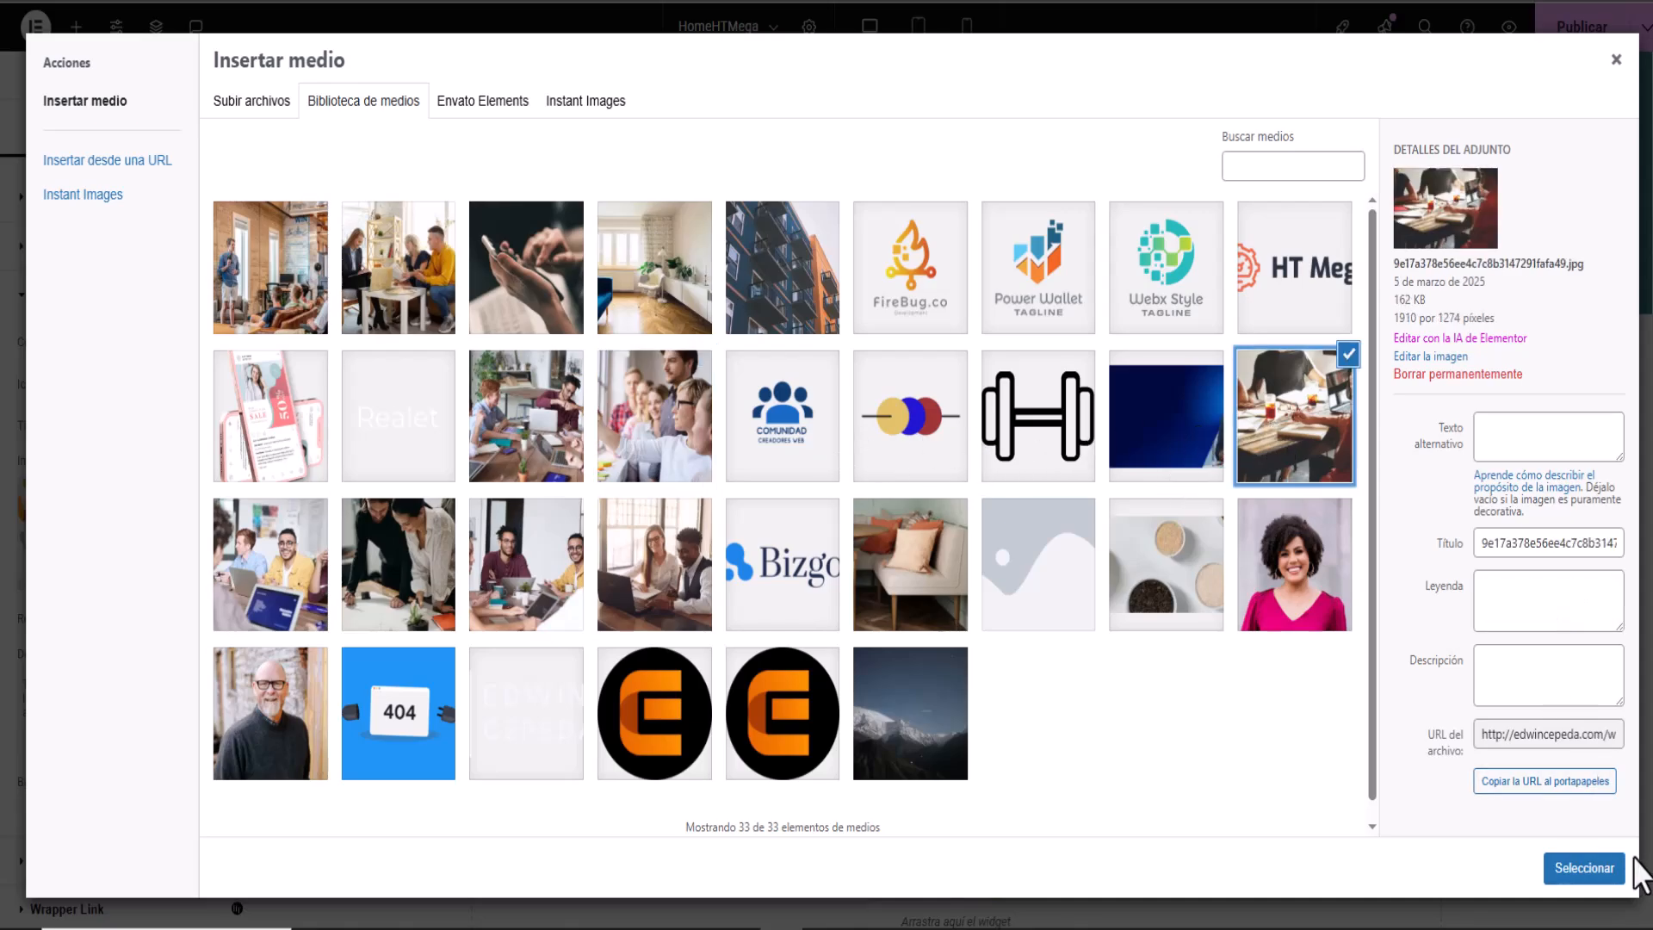
click(1584, 867)
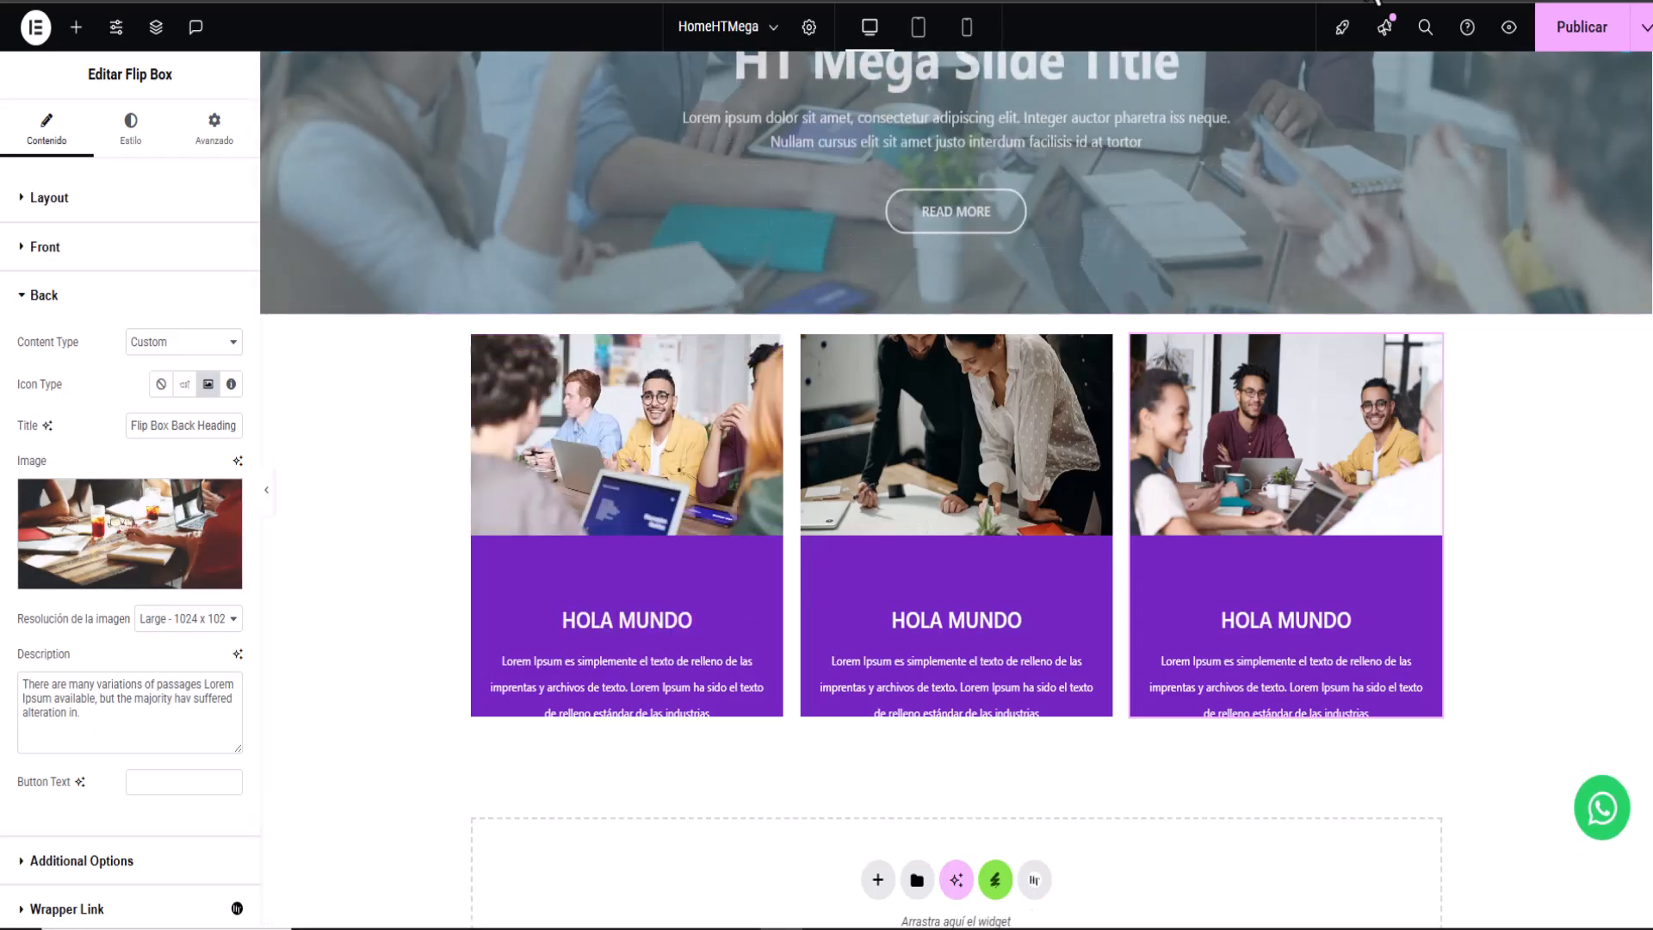
Step: Publish the HomeHTMega page and review its live version down to the Flip Boxes
click(1583, 34)
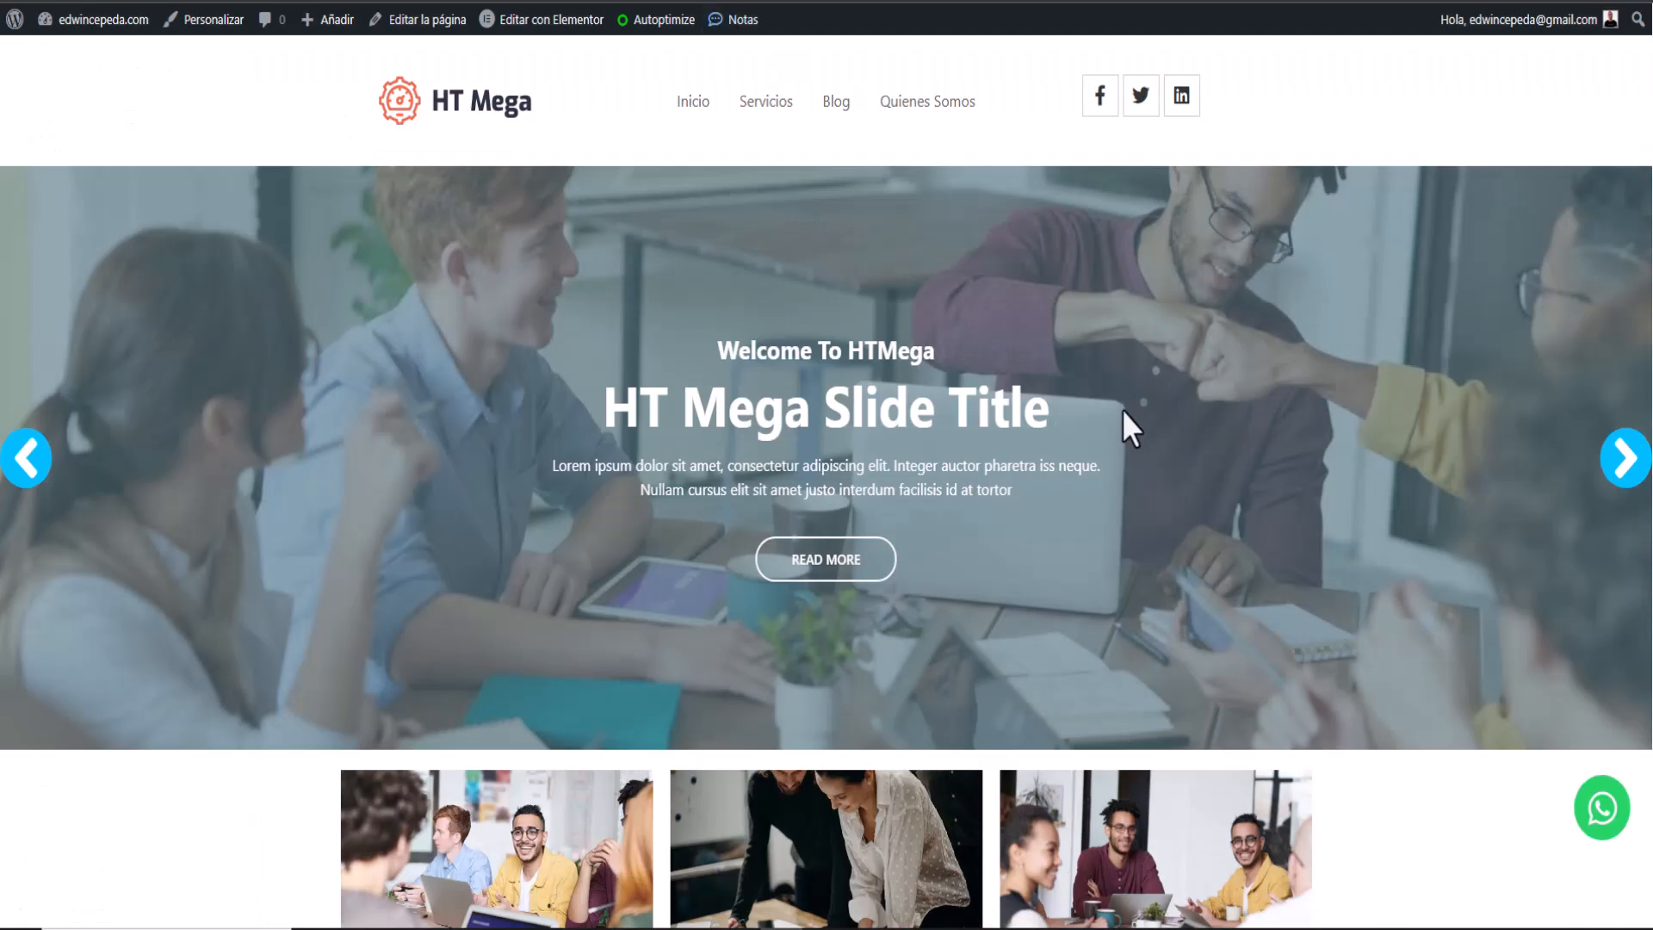
scroll(747, 420, down, 3)
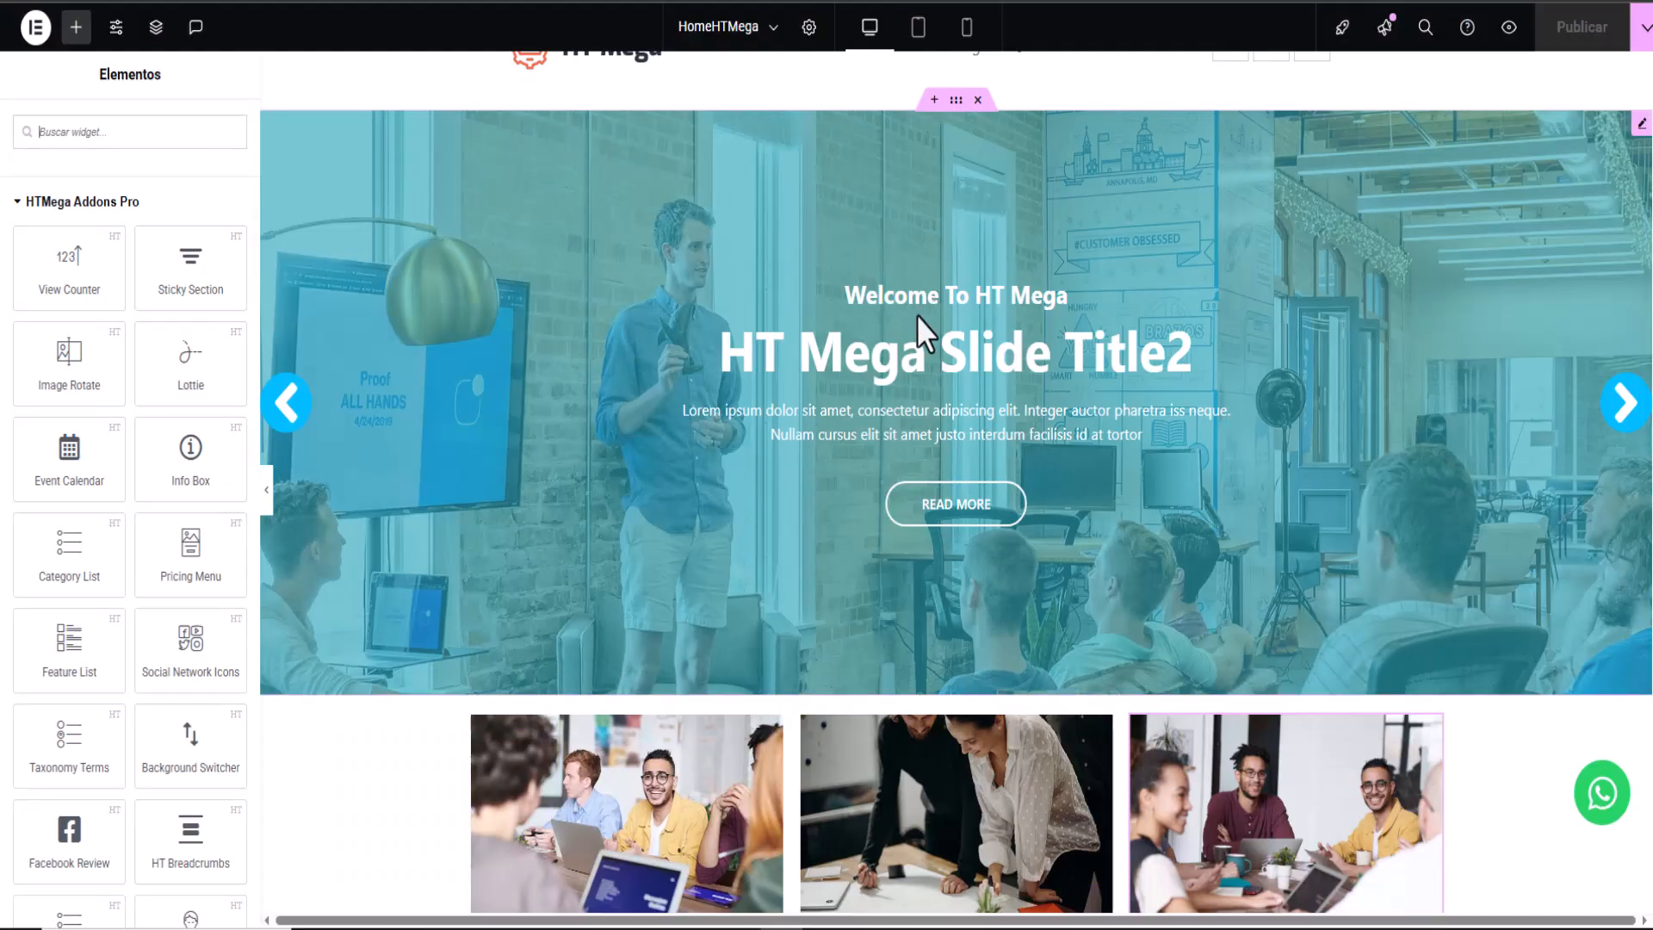
Step: Open the HT Mega library from the empty area below the Flip Boxes and show its Blocks templates
scroll(597, 327, down, 6)
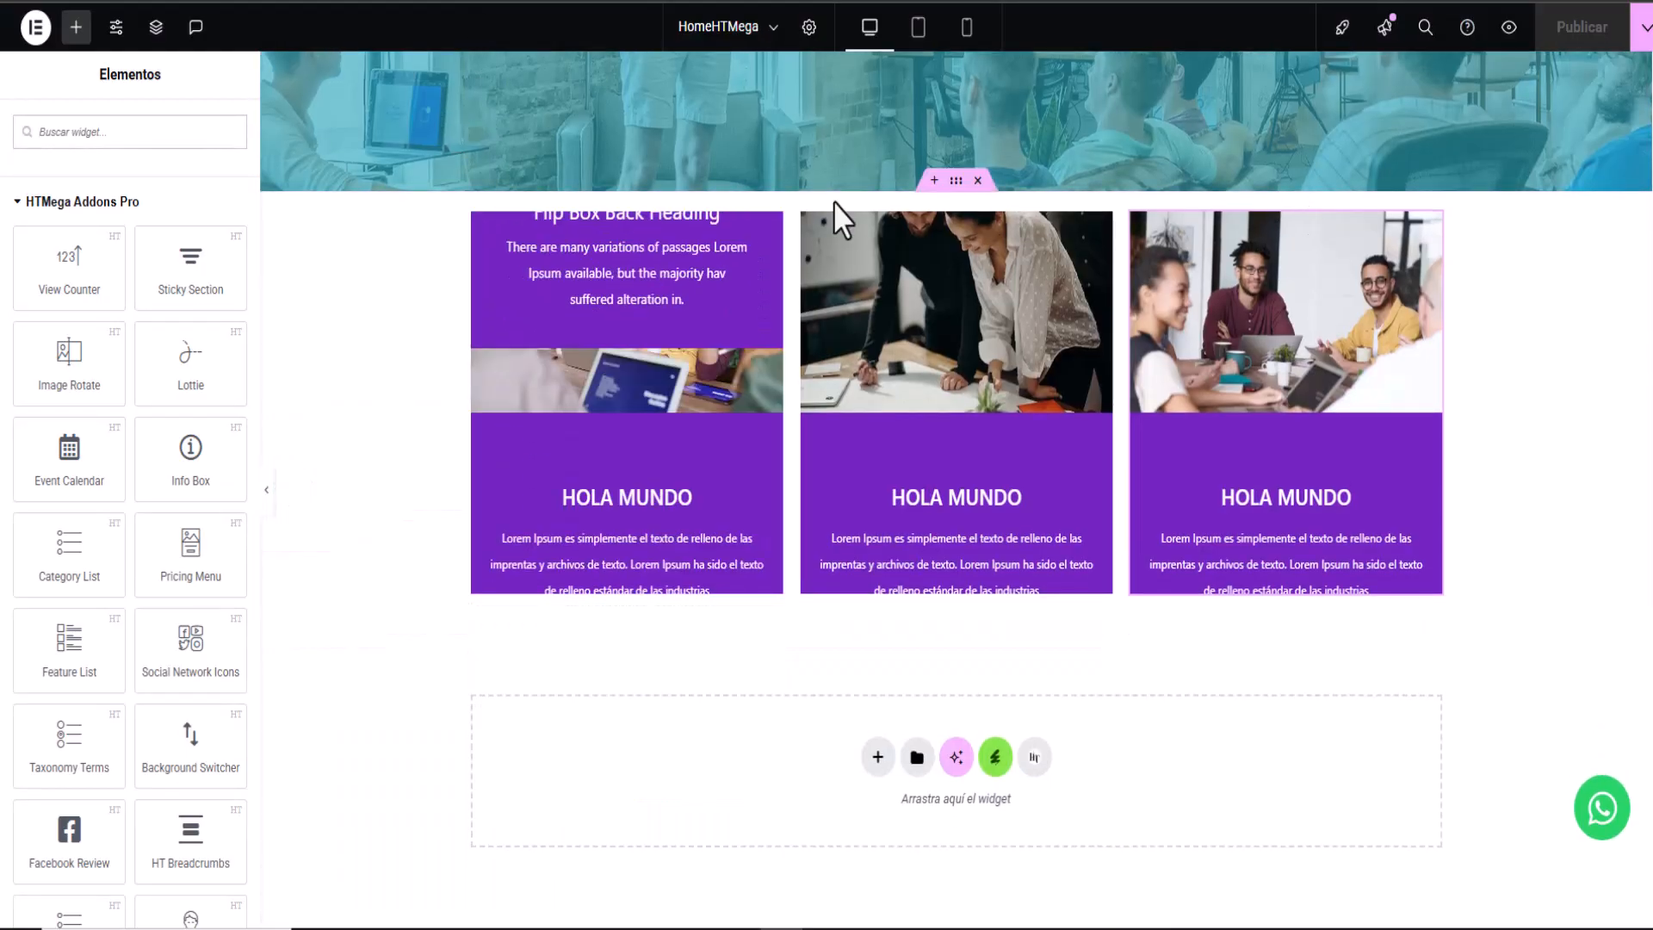
scroll(116, 620, down, 12)
scroll(186, 573, down, 4)
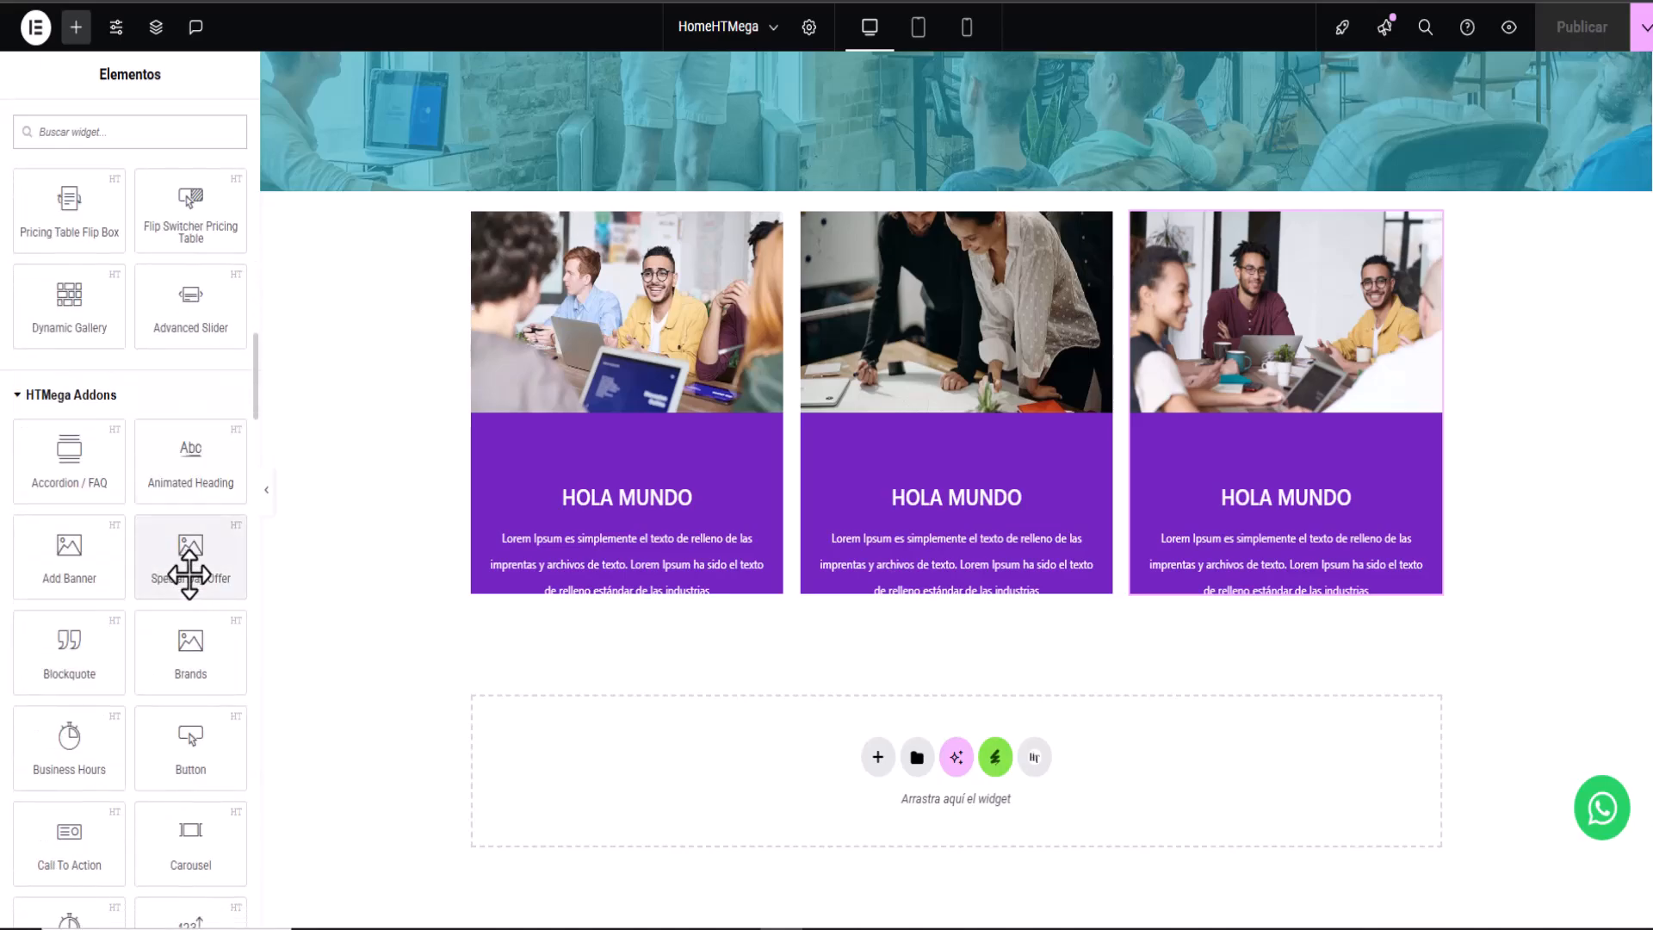
scroll(191, 575, up, 4)
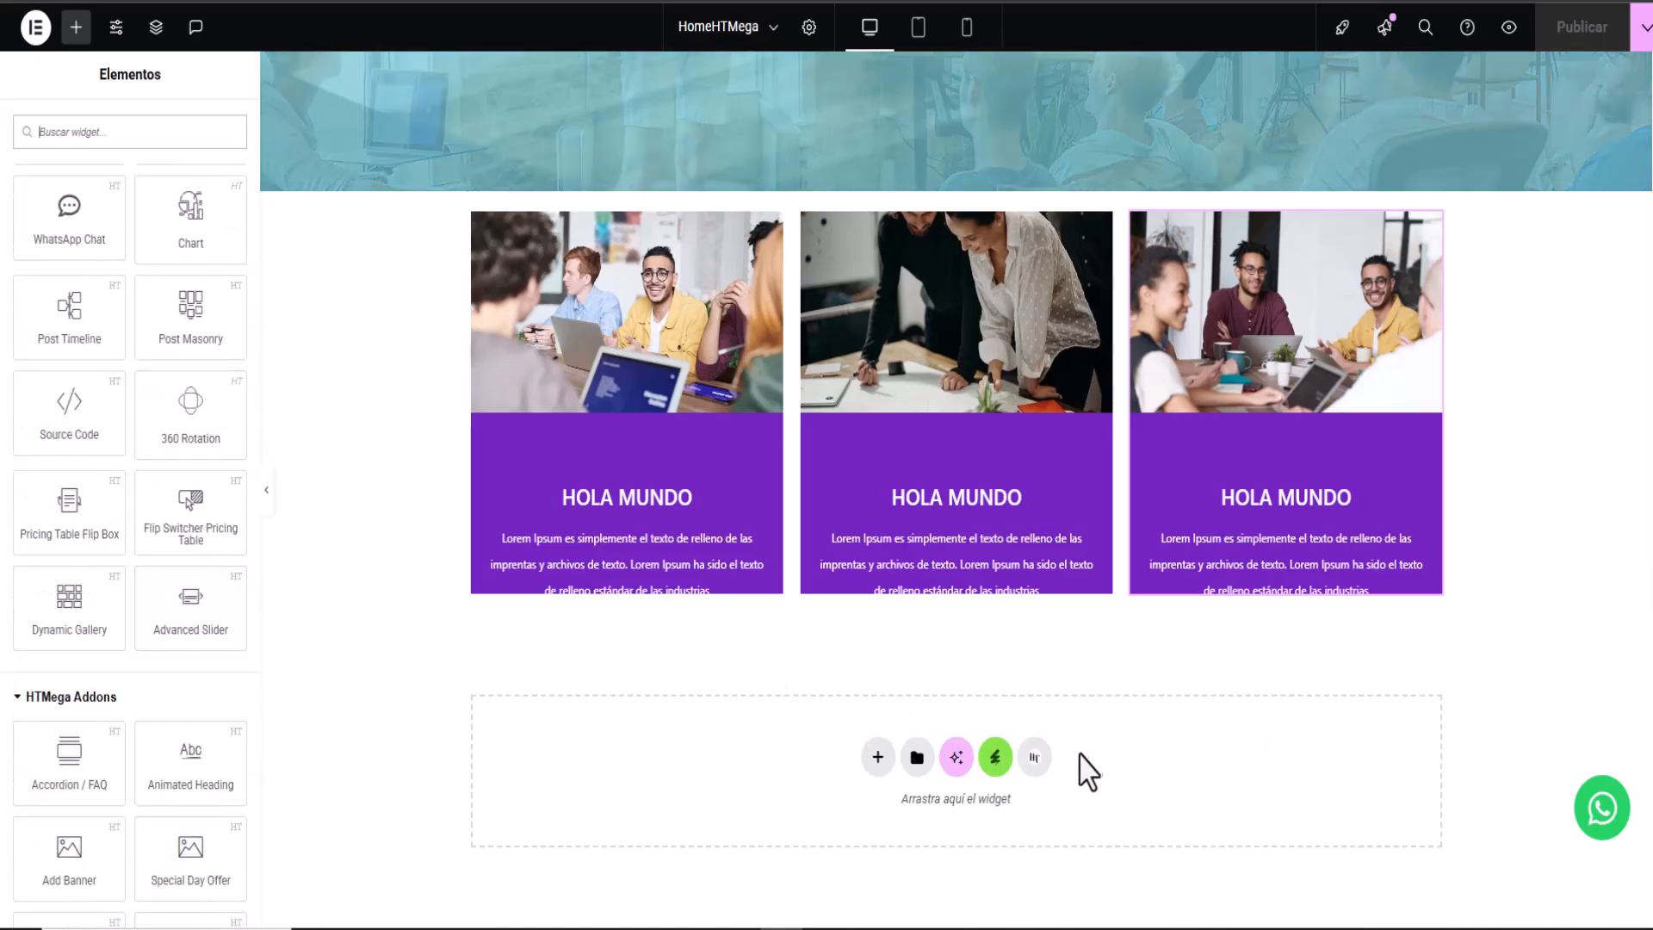
click(1033, 757)
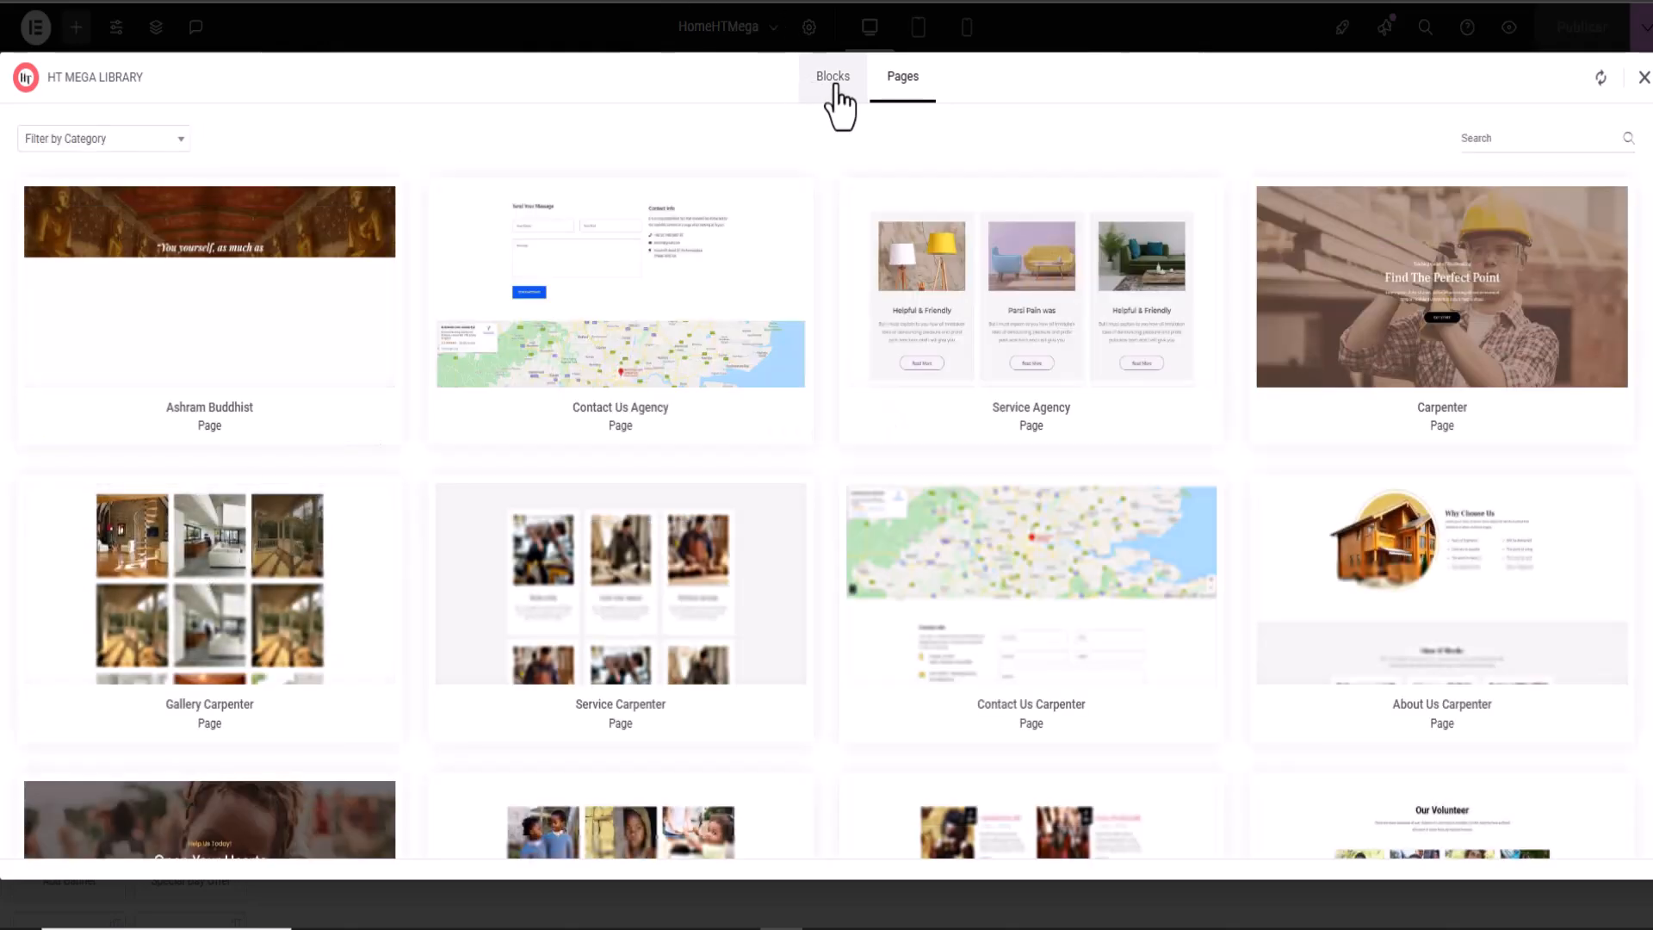
click(835, 95)
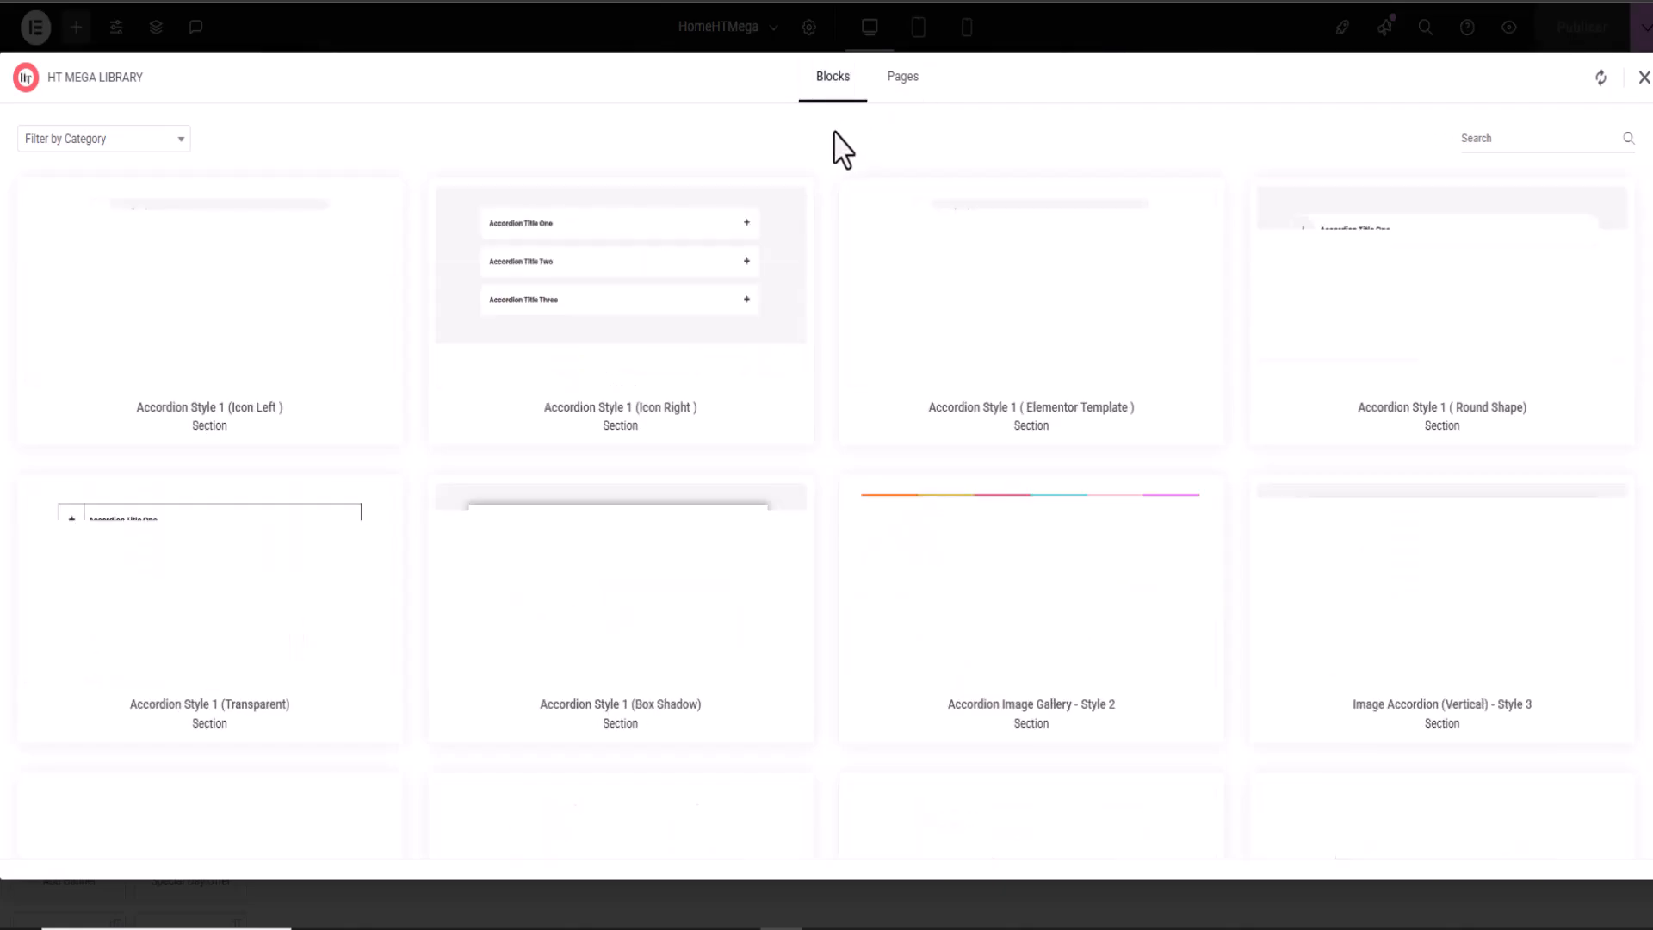
mouse_move(849, 401)
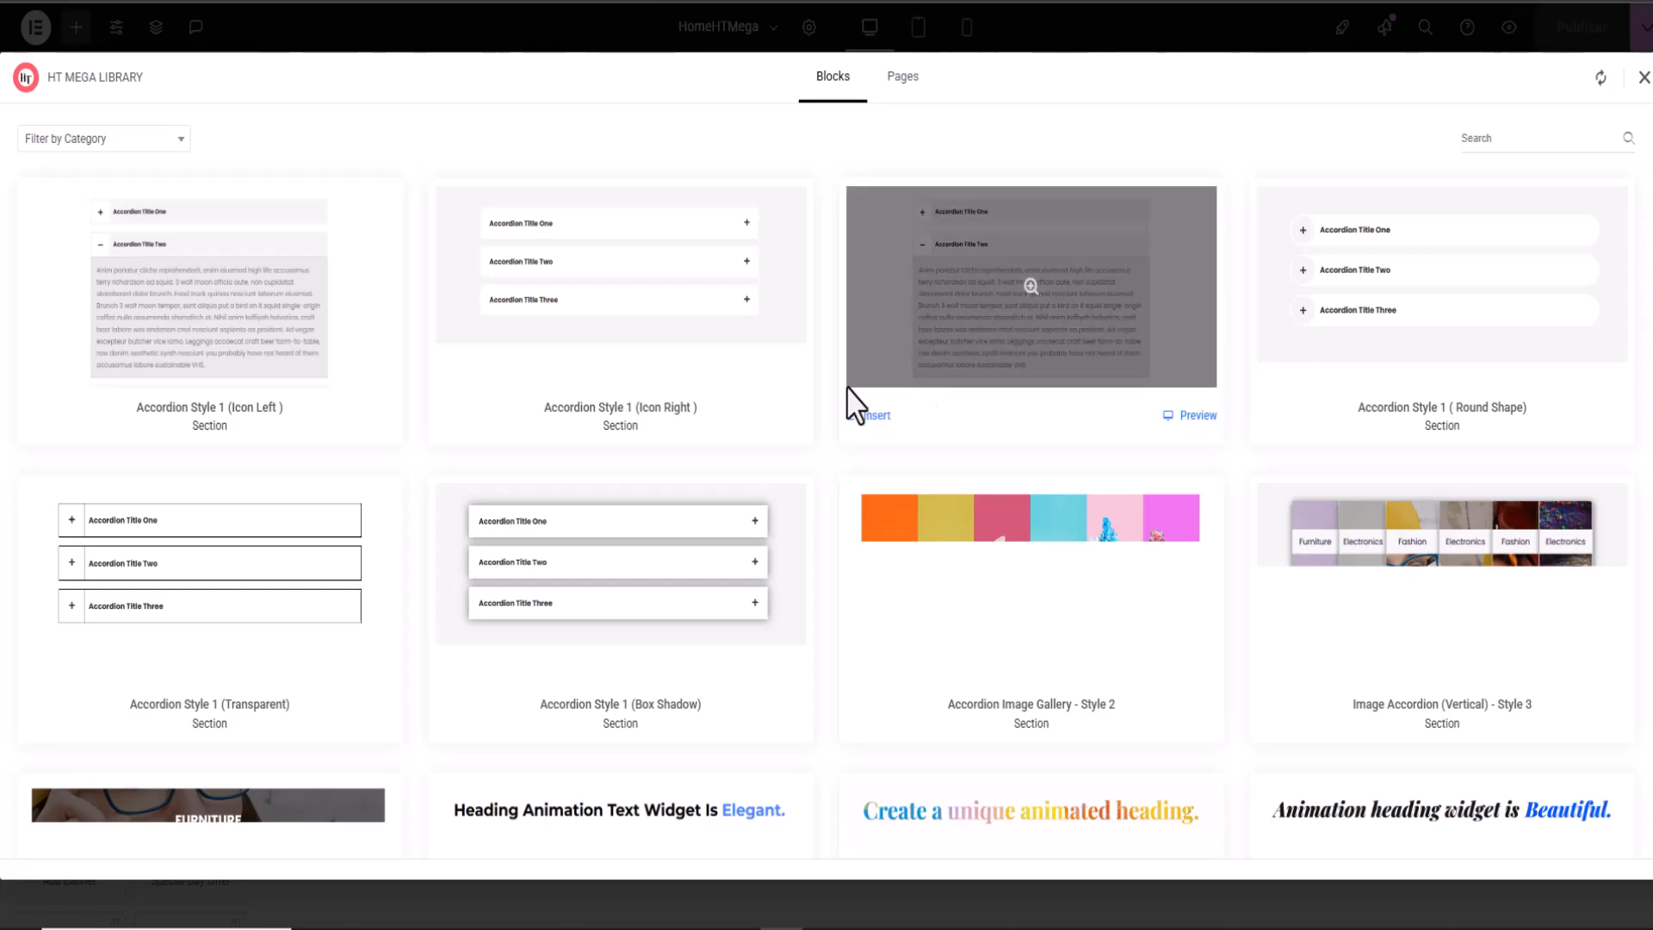
scroll(841, 465, down, 7)
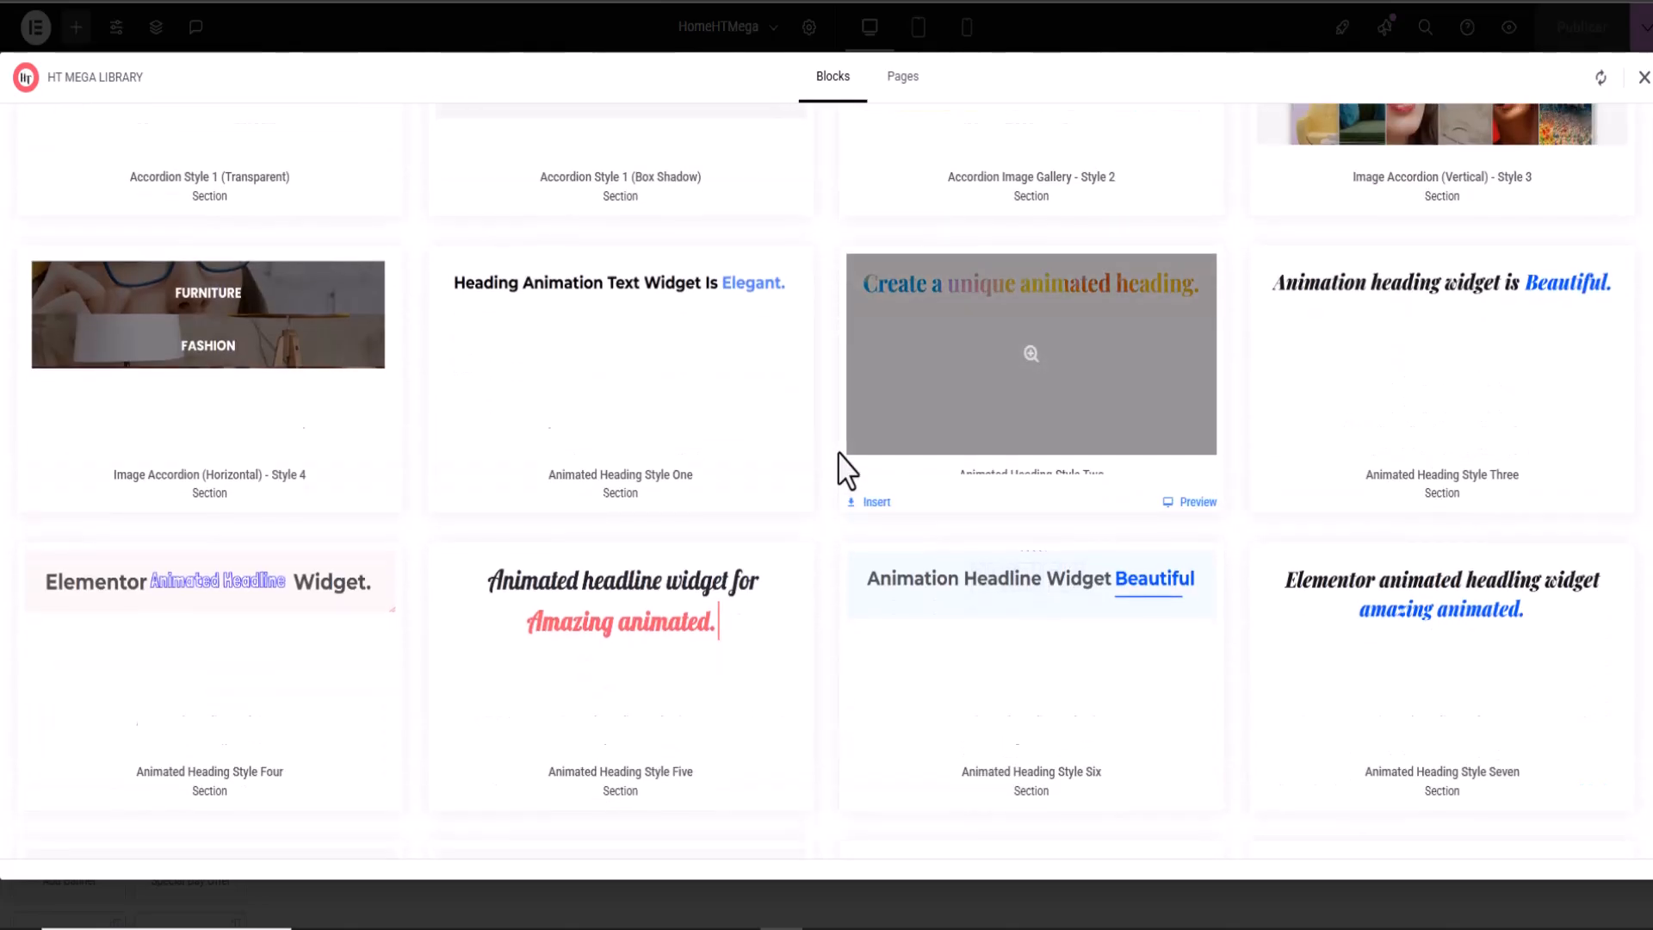
scroll(835, 461, up, 7)
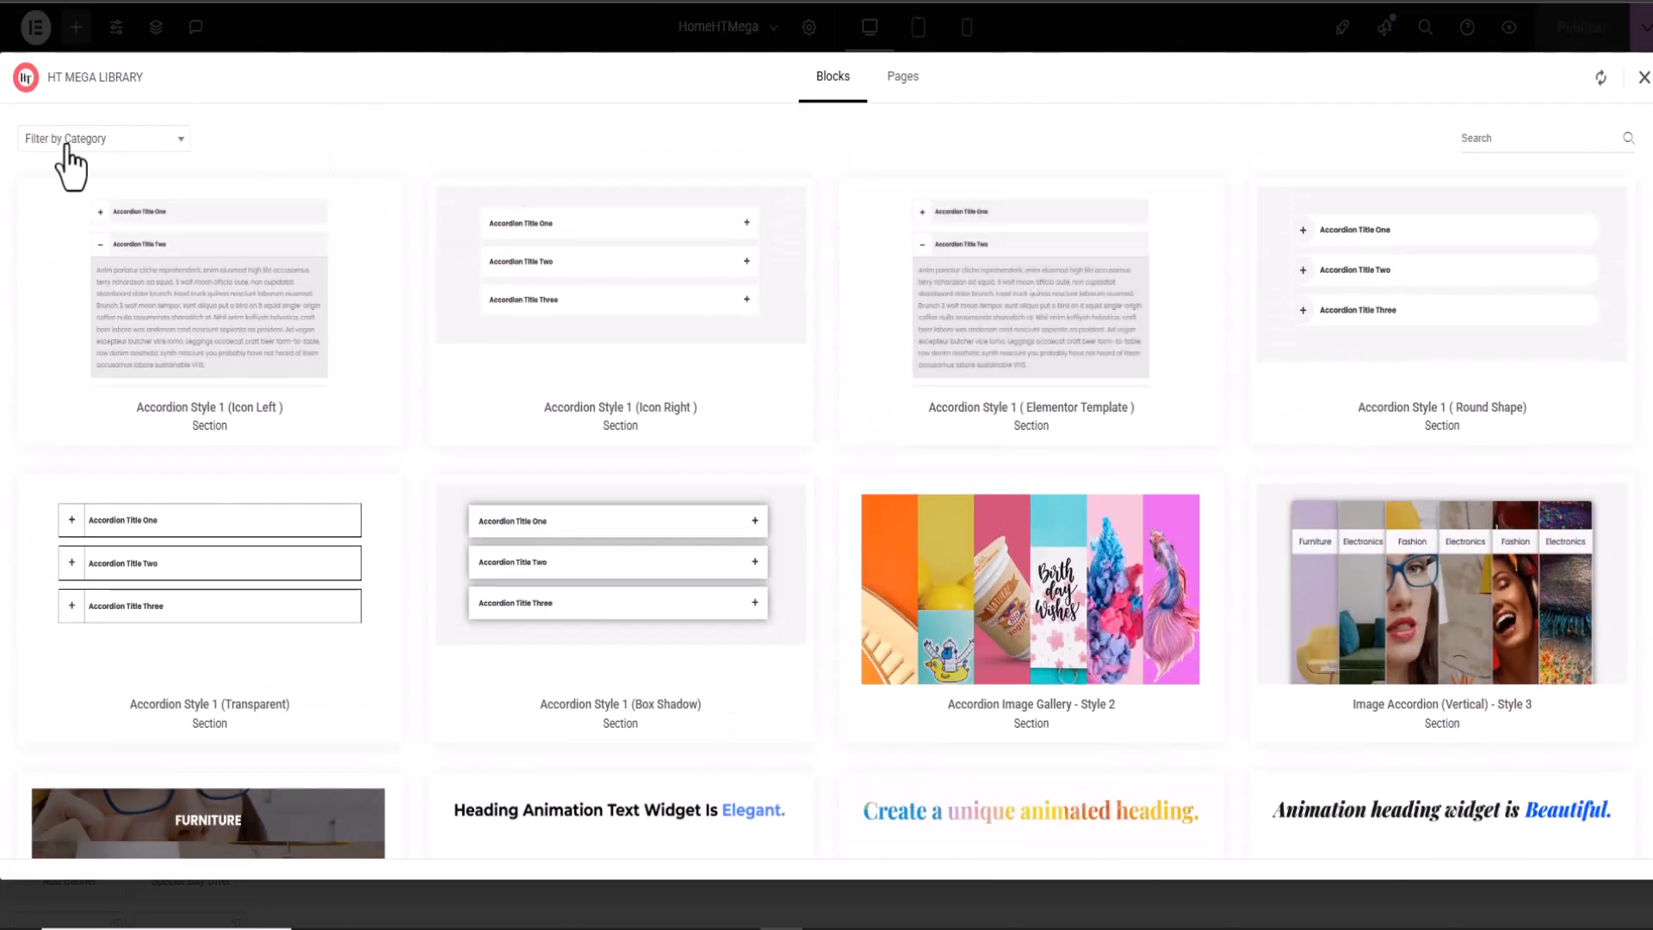
Step: Filter the library blocks by the Call to Action category and insert Call to Action Style Nine
click(146, 142)
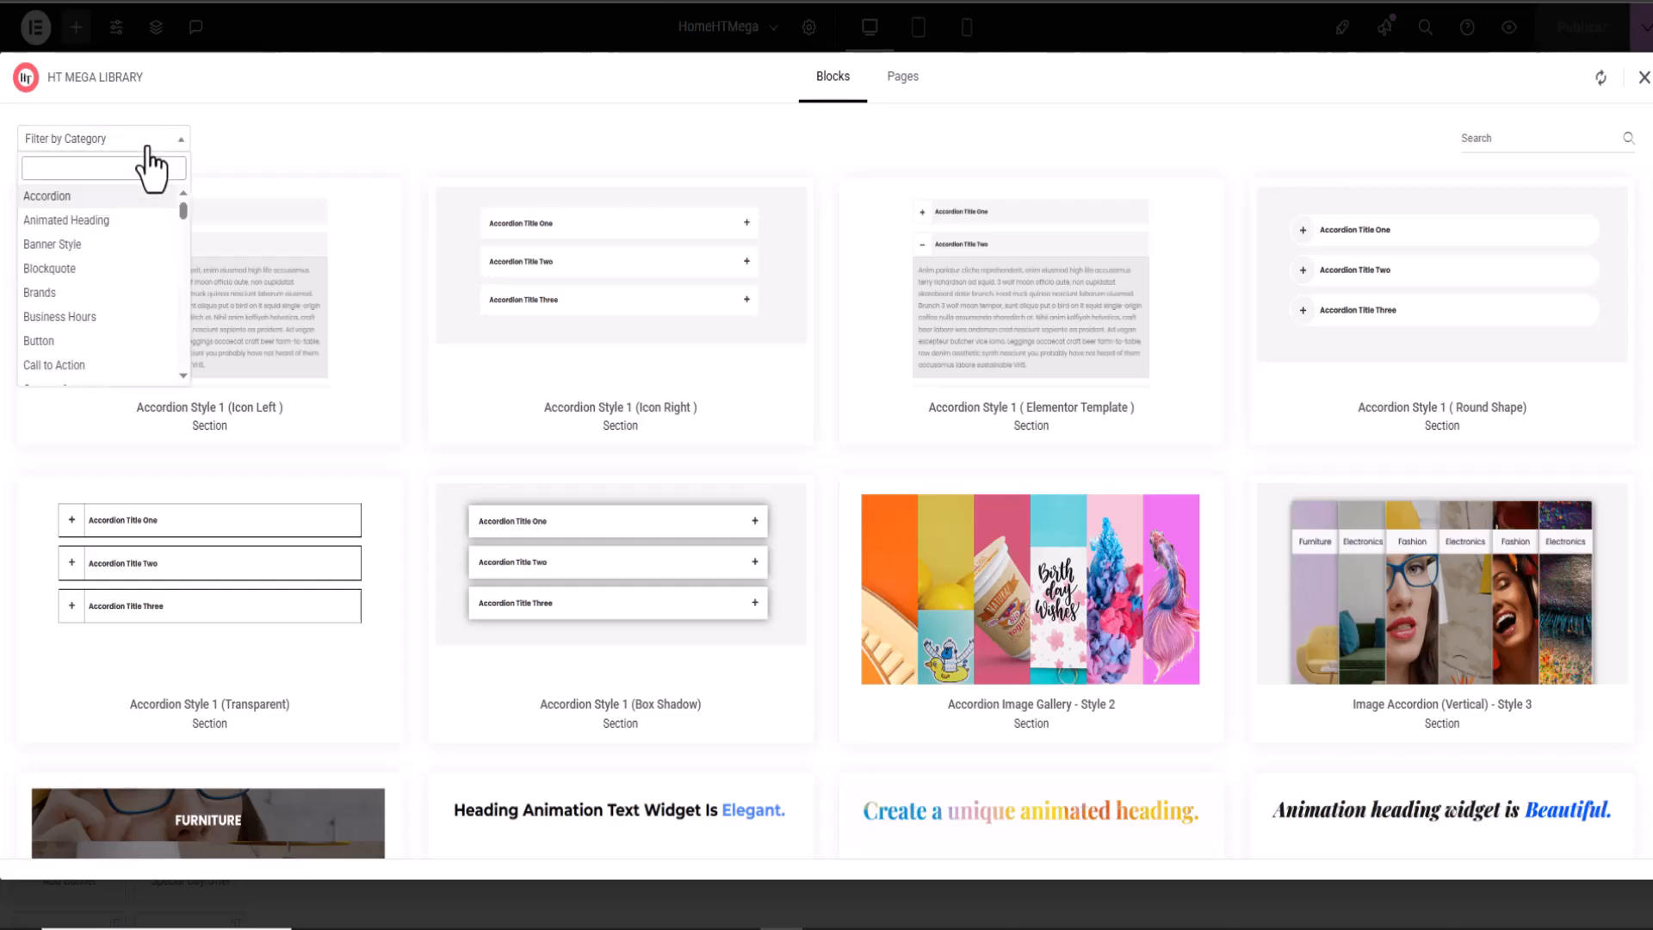
click(54, 365)
scroll(406, 366, down, 3)
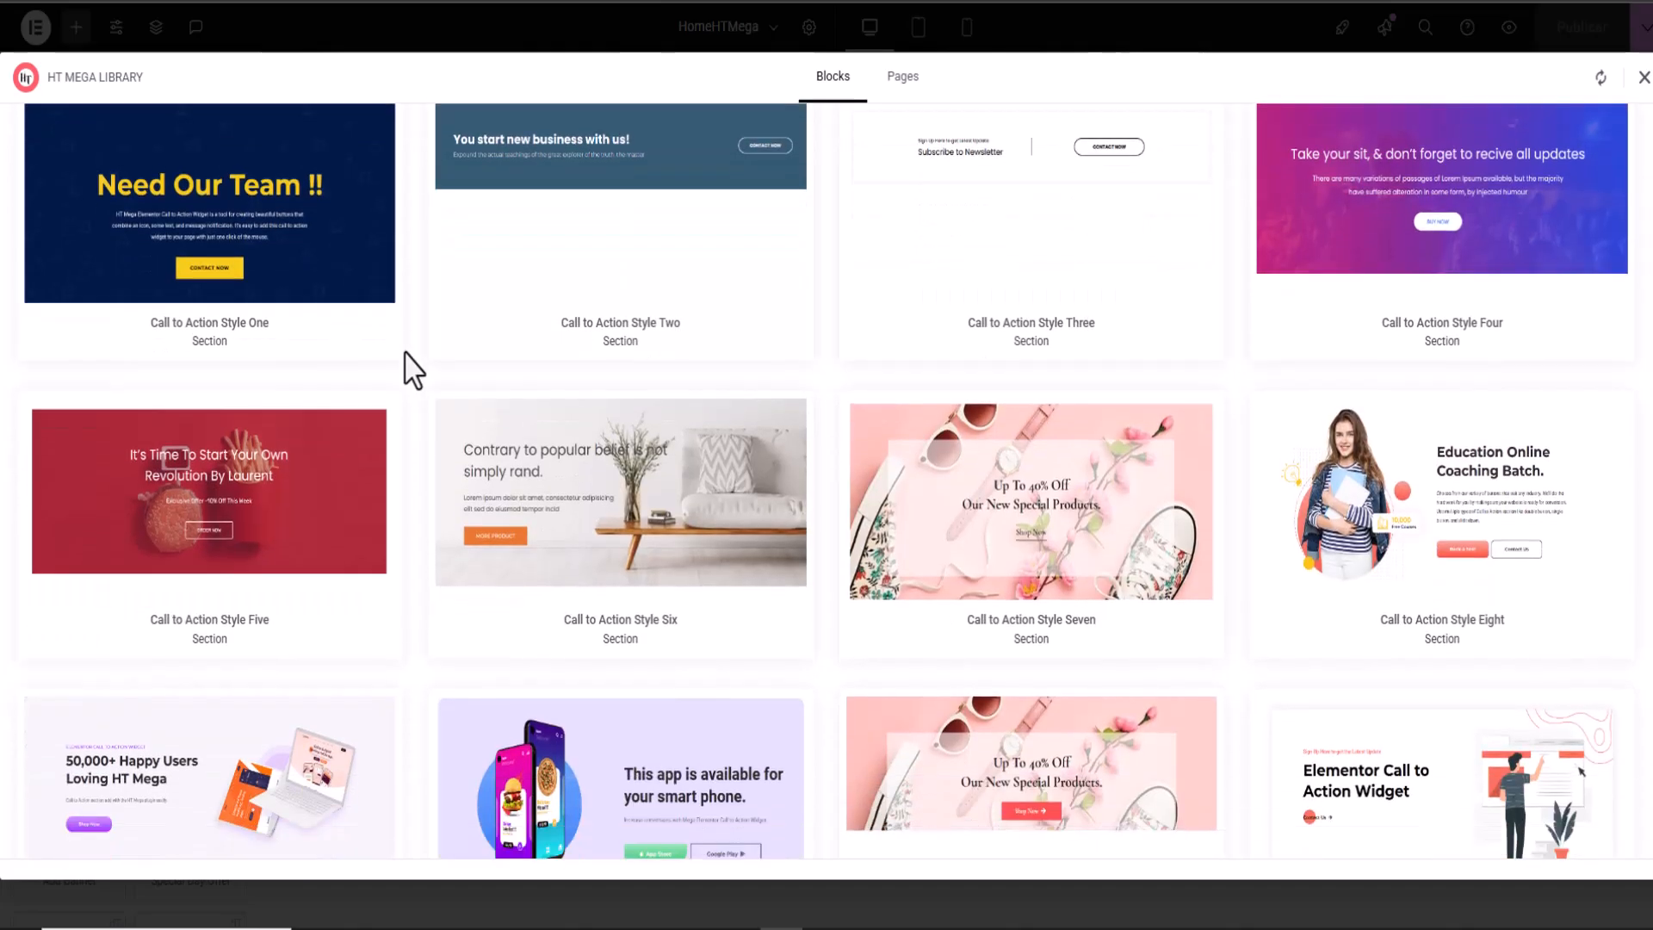
scroll(407, 366, down, 2)
scroll(413, 371, down, 1)
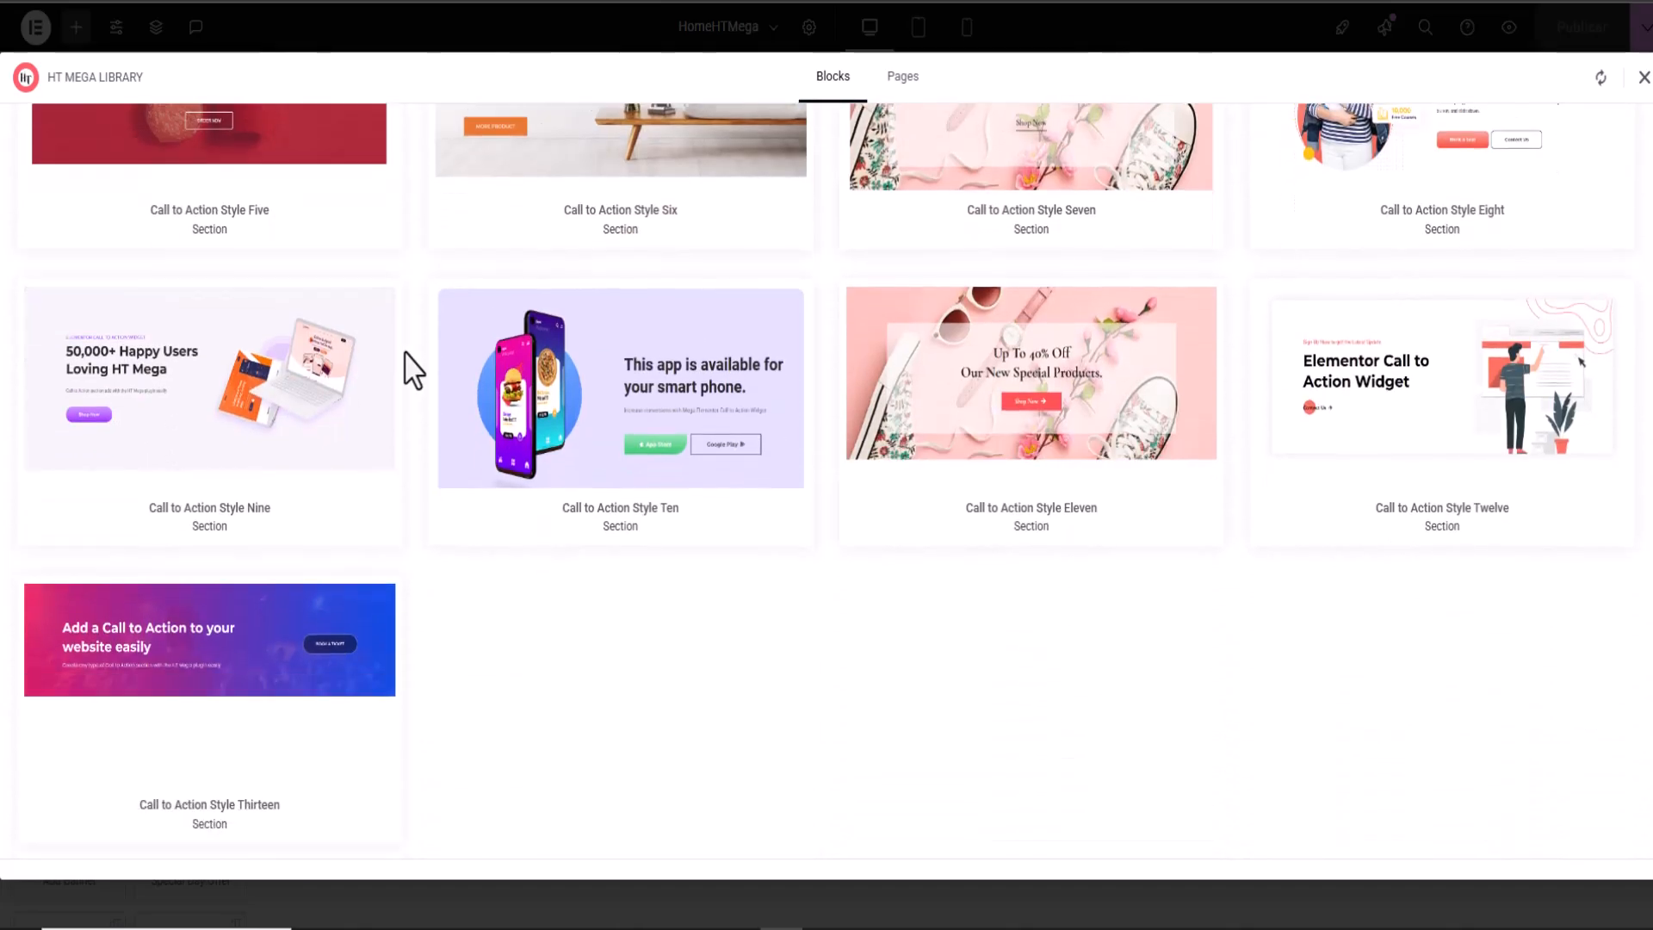
mouse_move(166, 472)
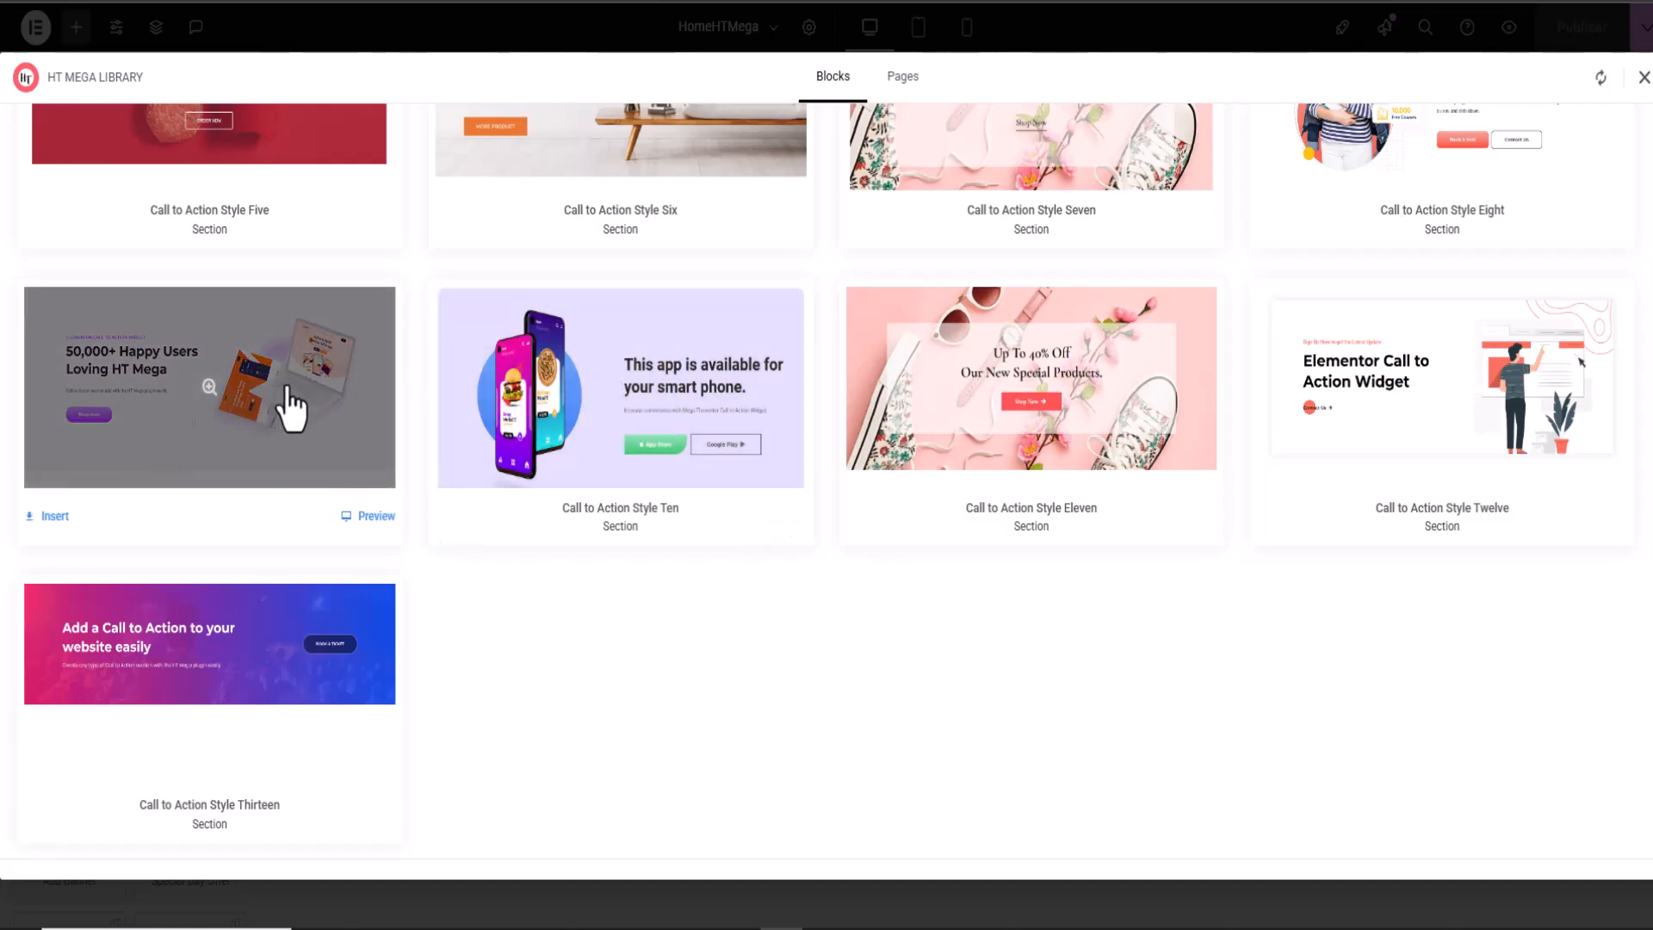
click(55, 517)
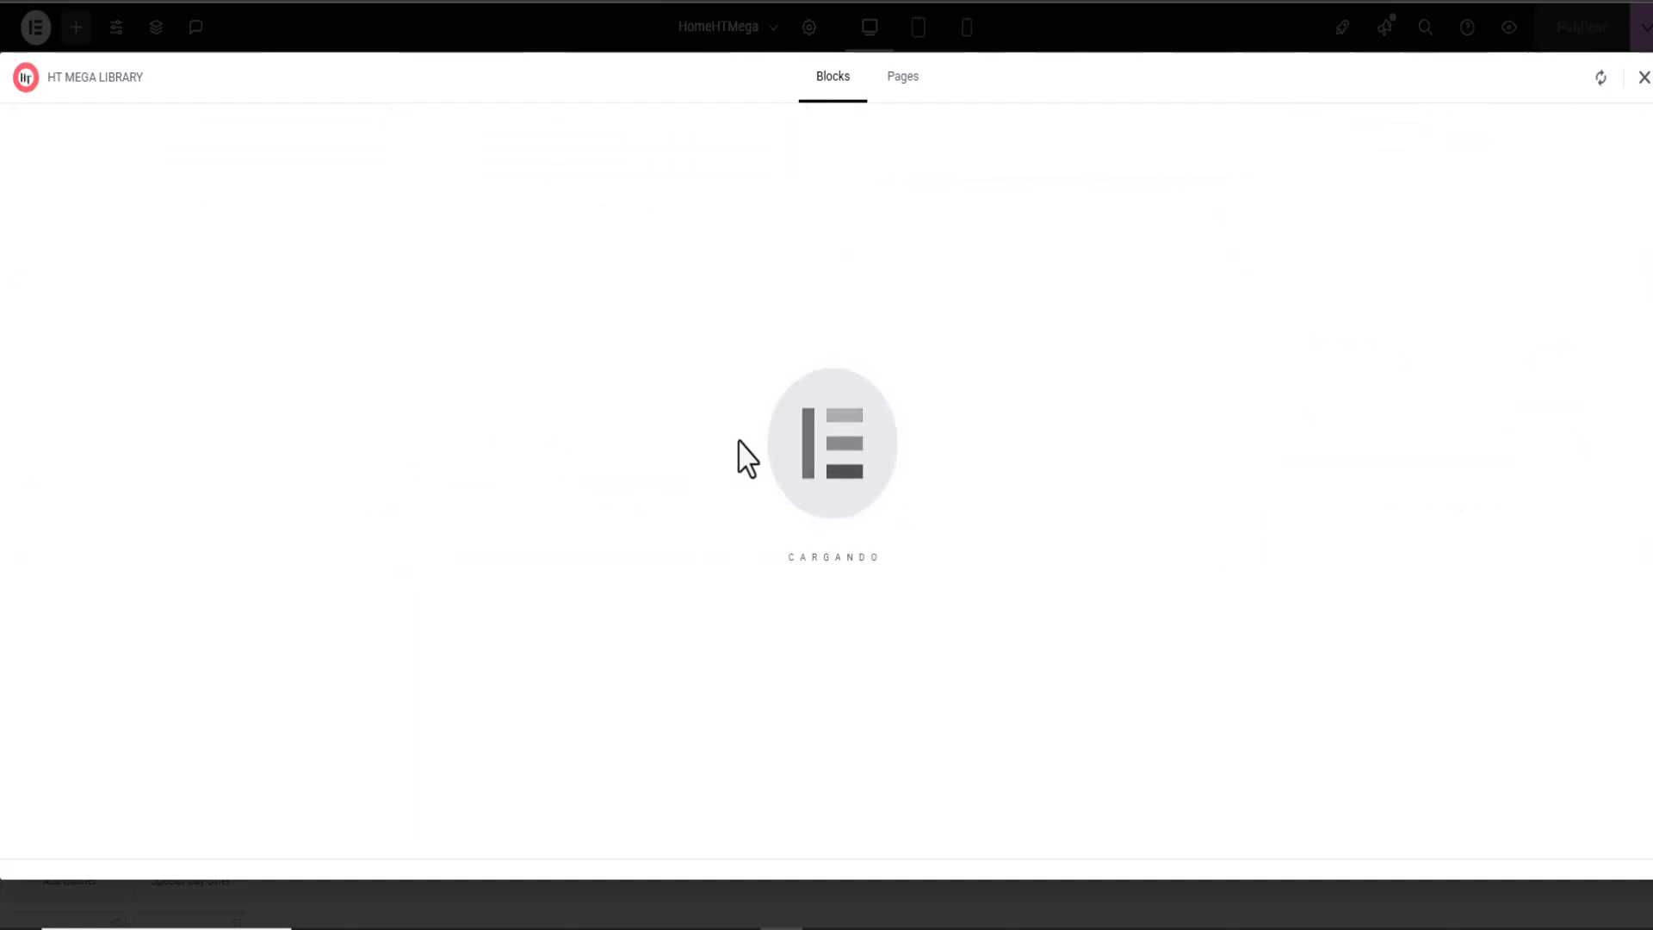
Step: Check the inserted call to action section below the Flip Boxes and publish the page
scroll(572, 332, down, 5)
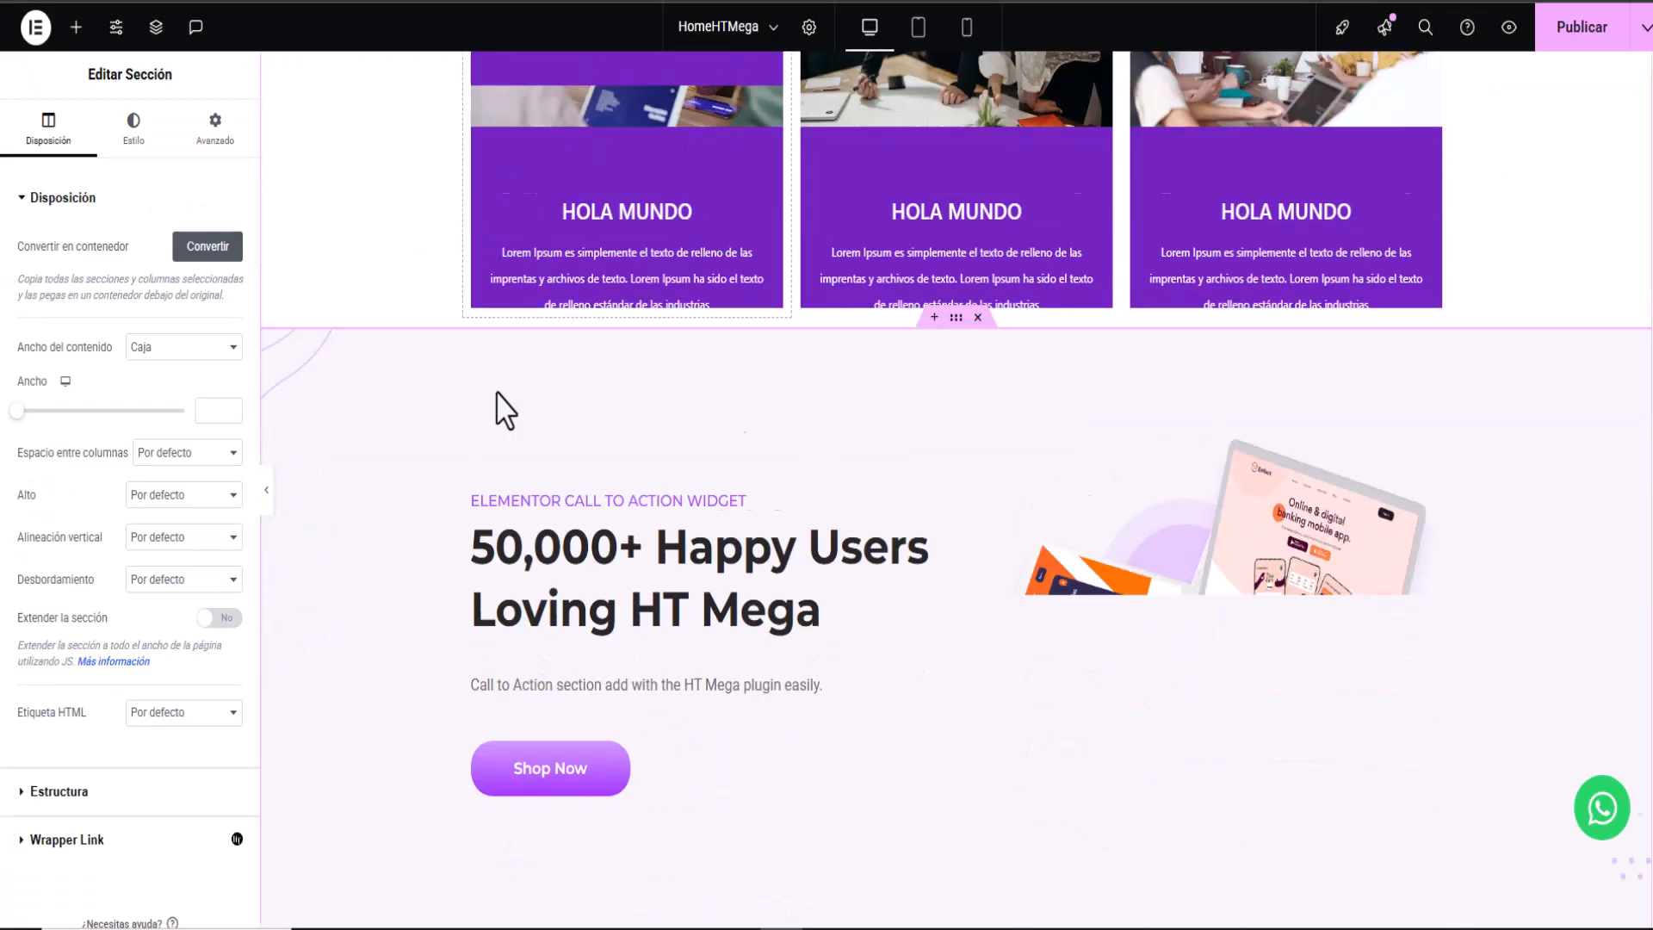
scroll(969, 564, down, 3)
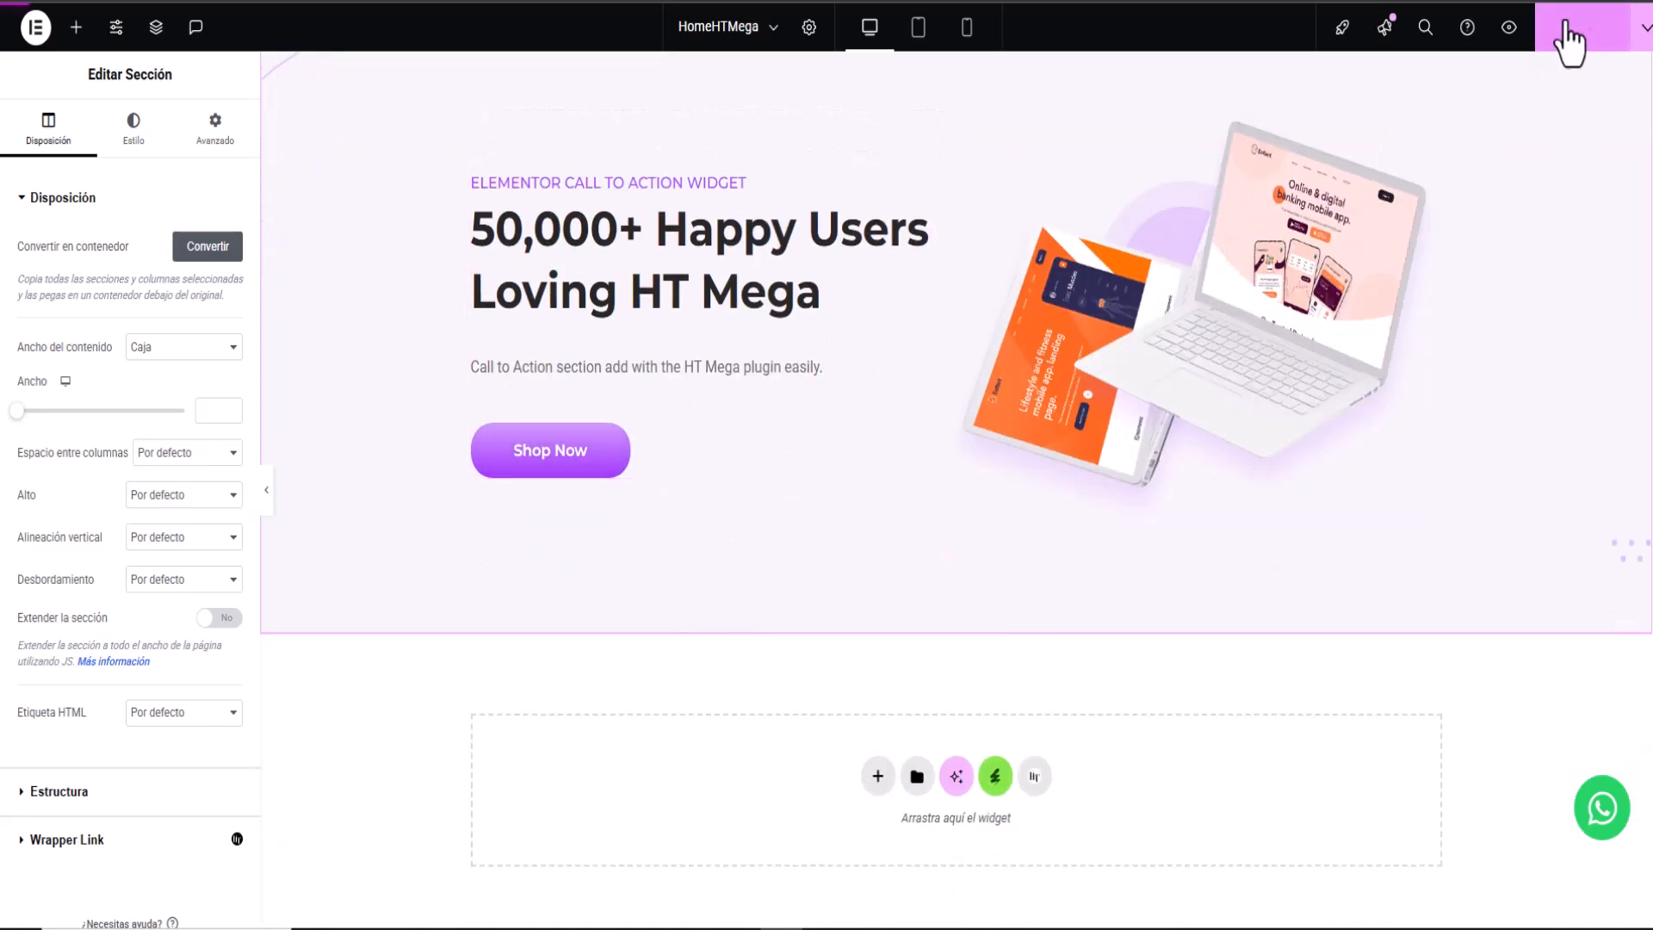
scroll(786, 528, up, 5)
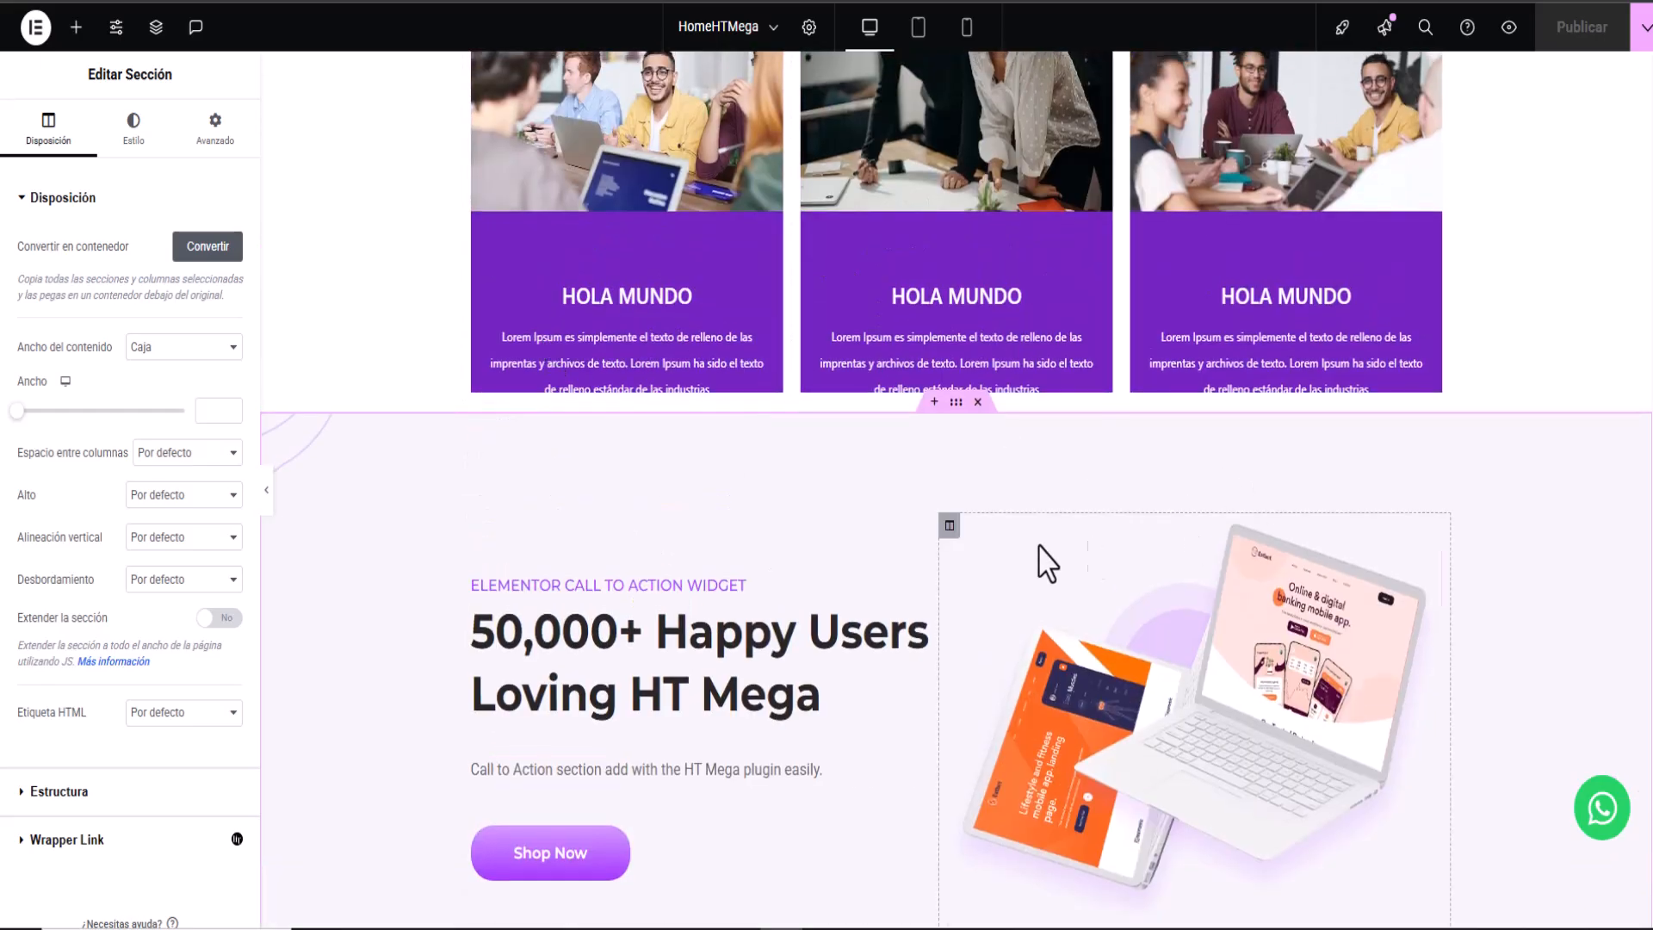
Step: Reopen the HT Mega library from the empty area below the call to action section and expand its category filter
scroll(947, 547, down, 5)
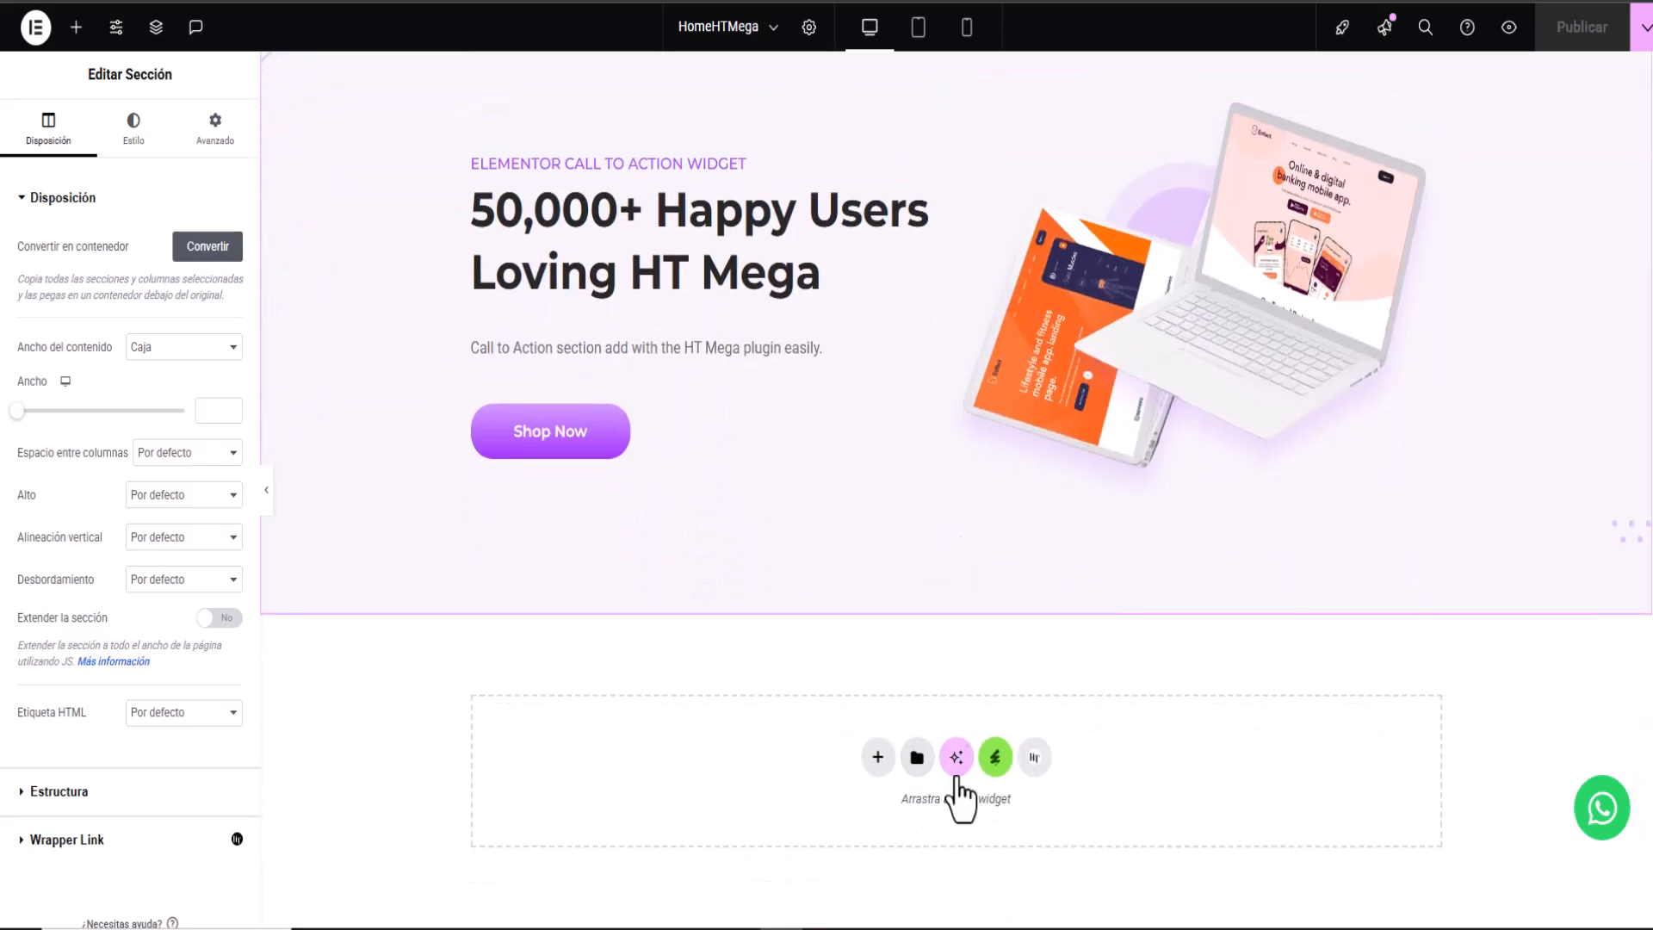
click(1033, 758)
click(126, 140)
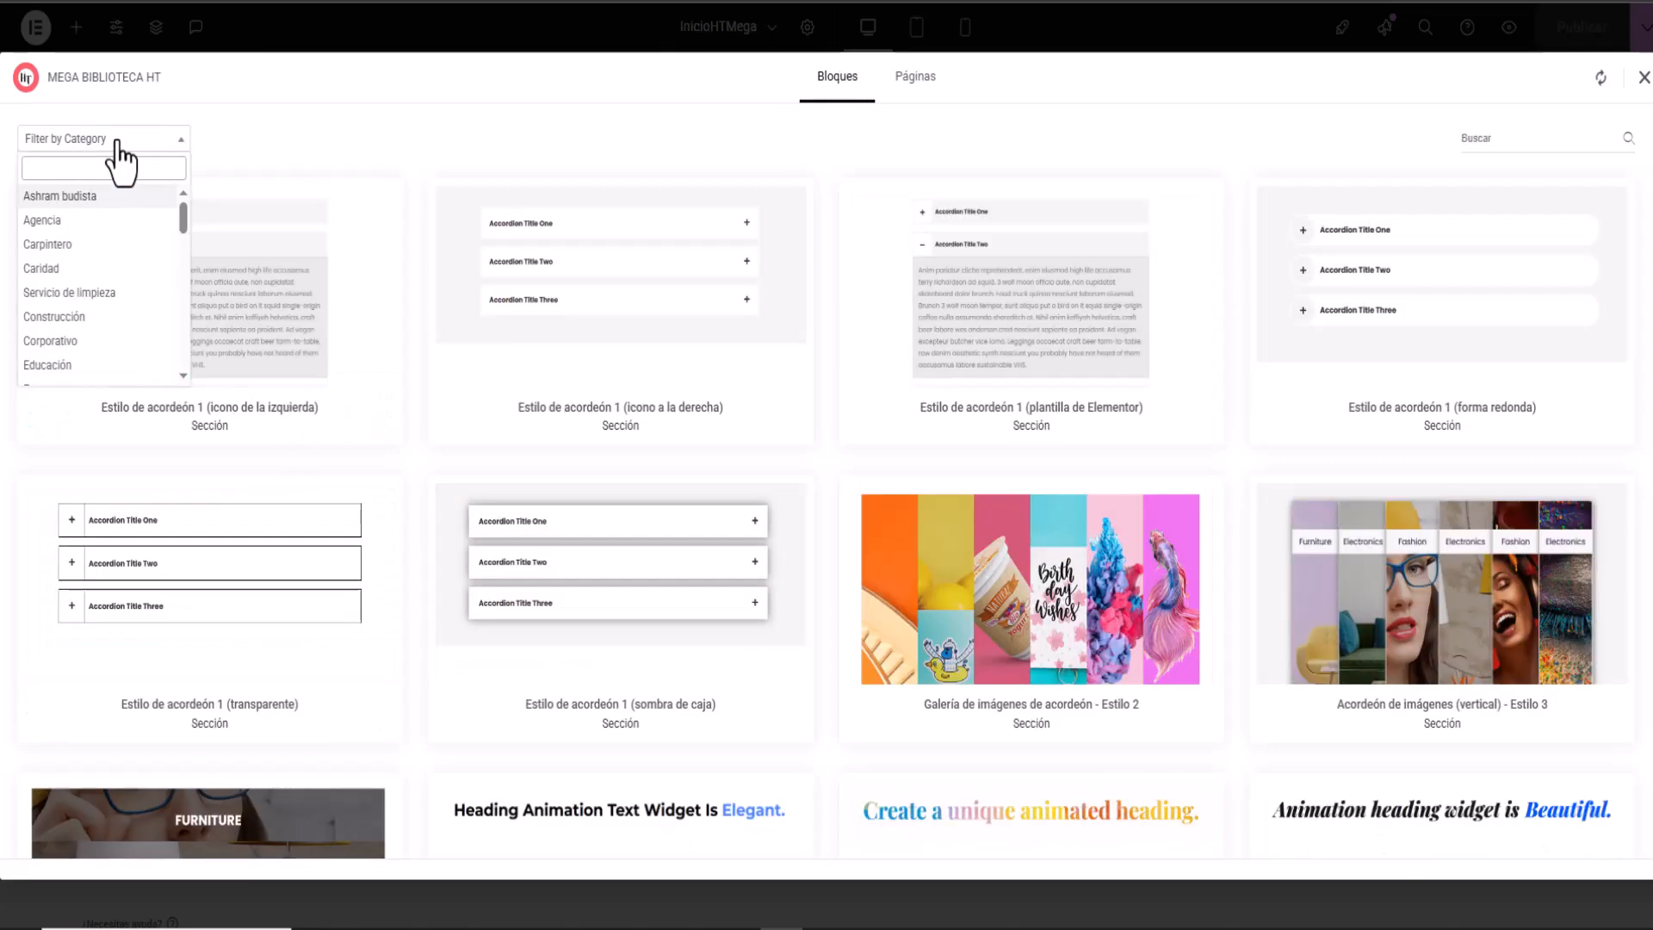
Step: Browse the HT Mega library's block templates from the accordions through carousels, pricing tables and services to the team members
scroll(494, 310, down, 20)
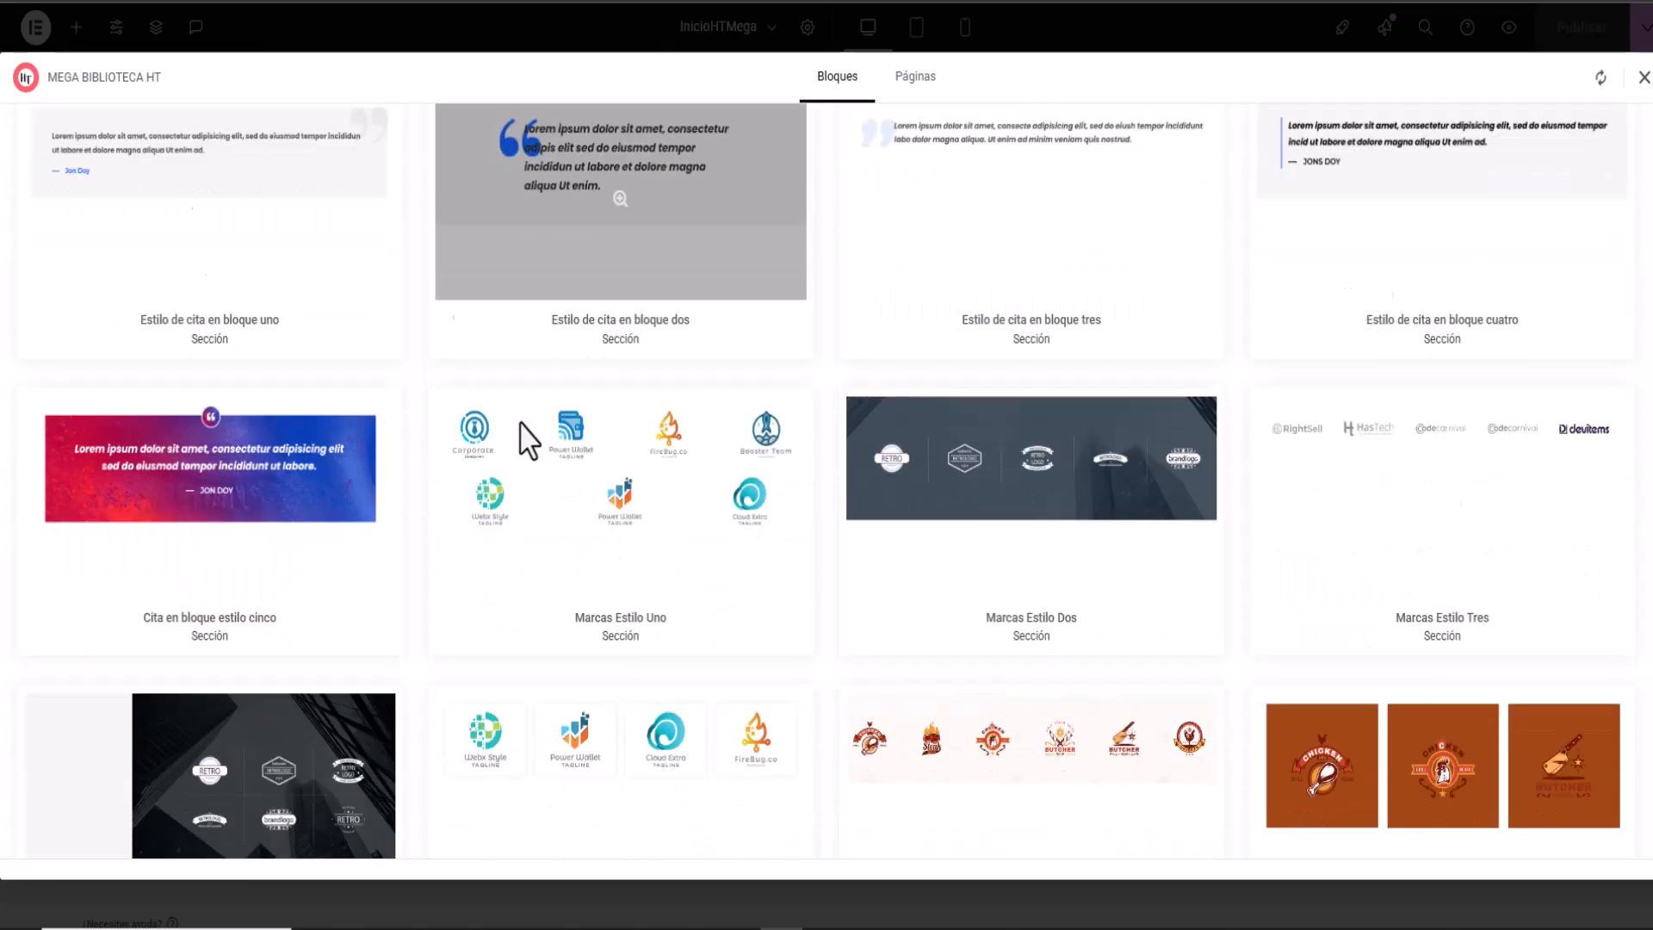
scroll(519, 422, down, 20)
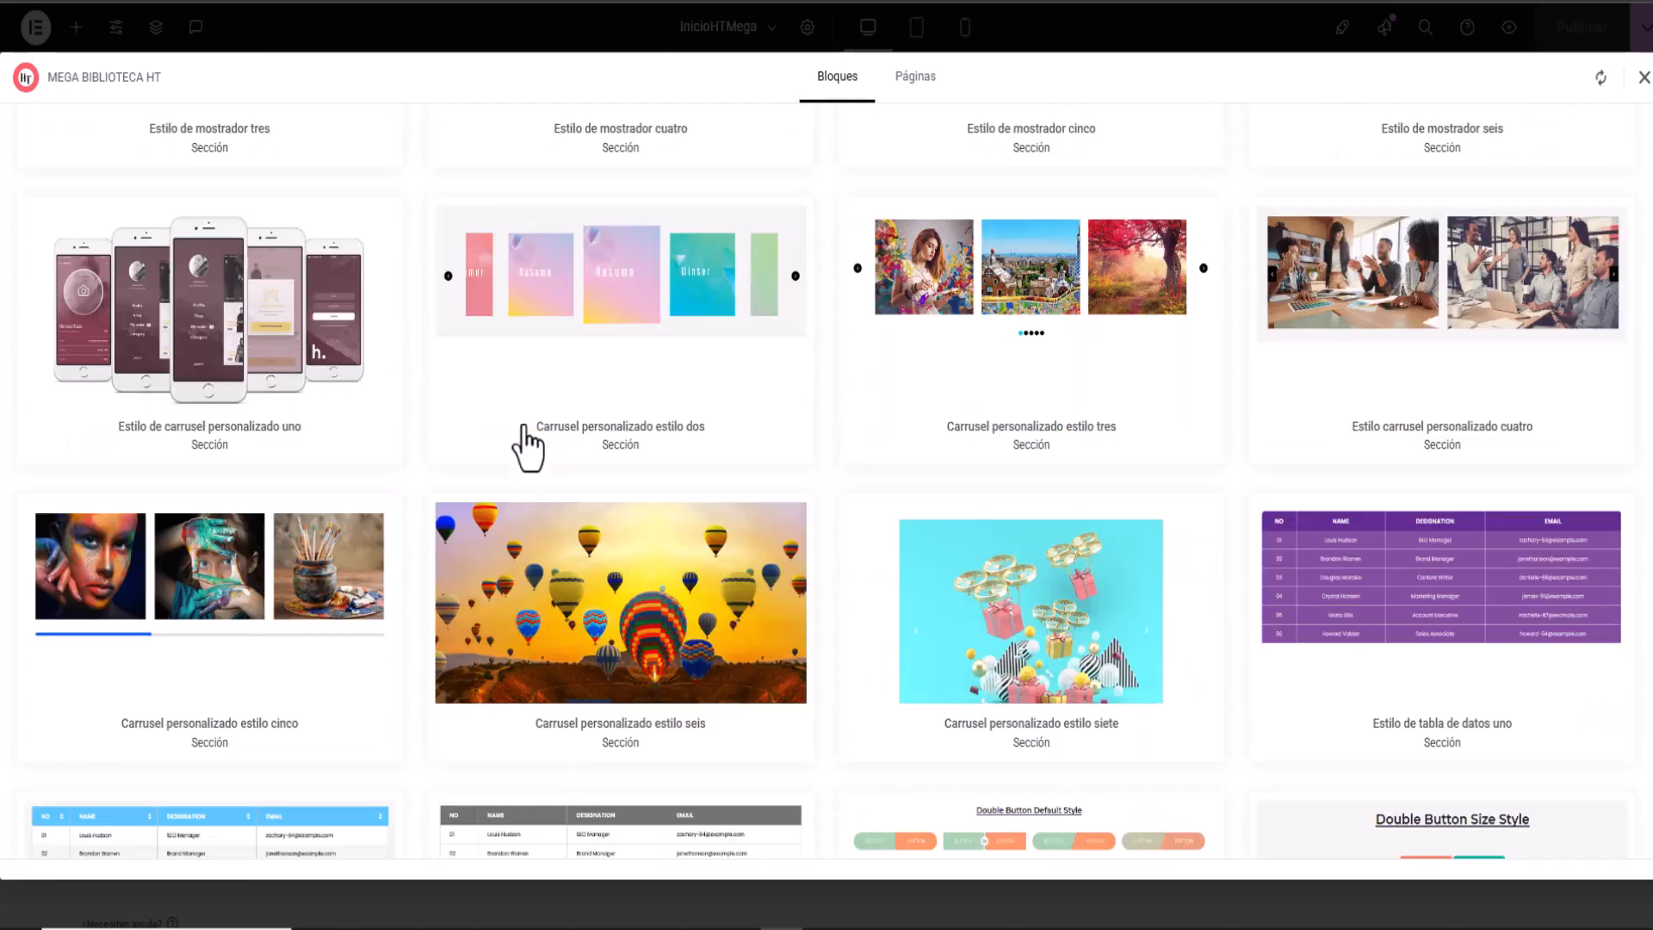
scroll(535, 460, down, 20)
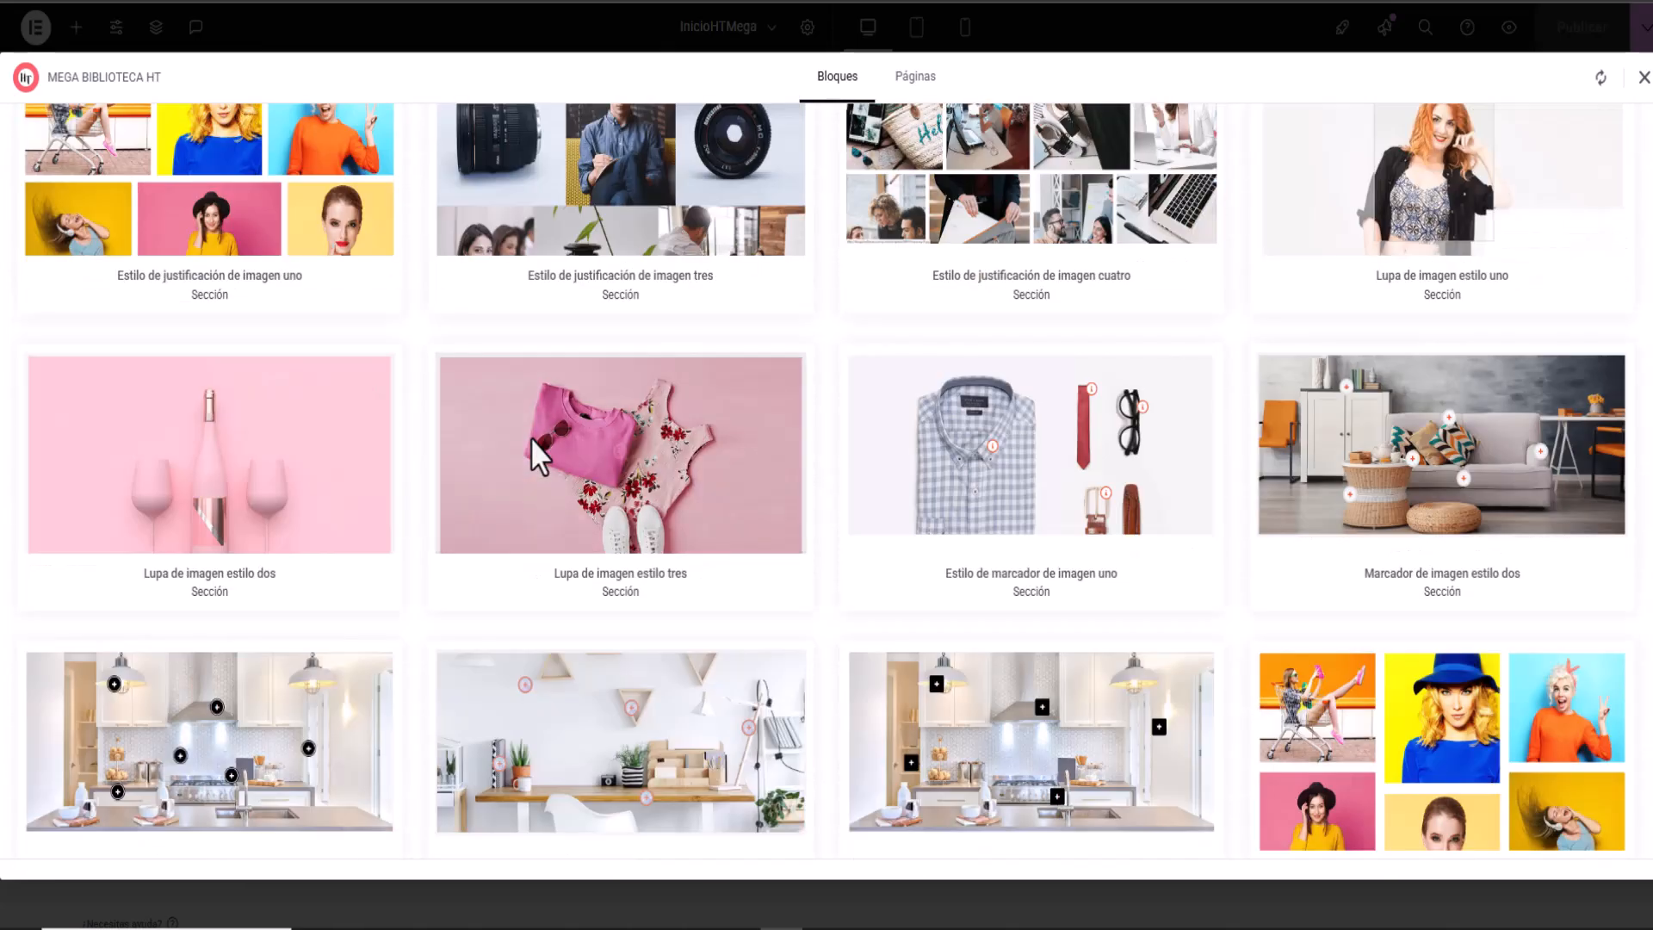
scroll(530, 447, down, 20)
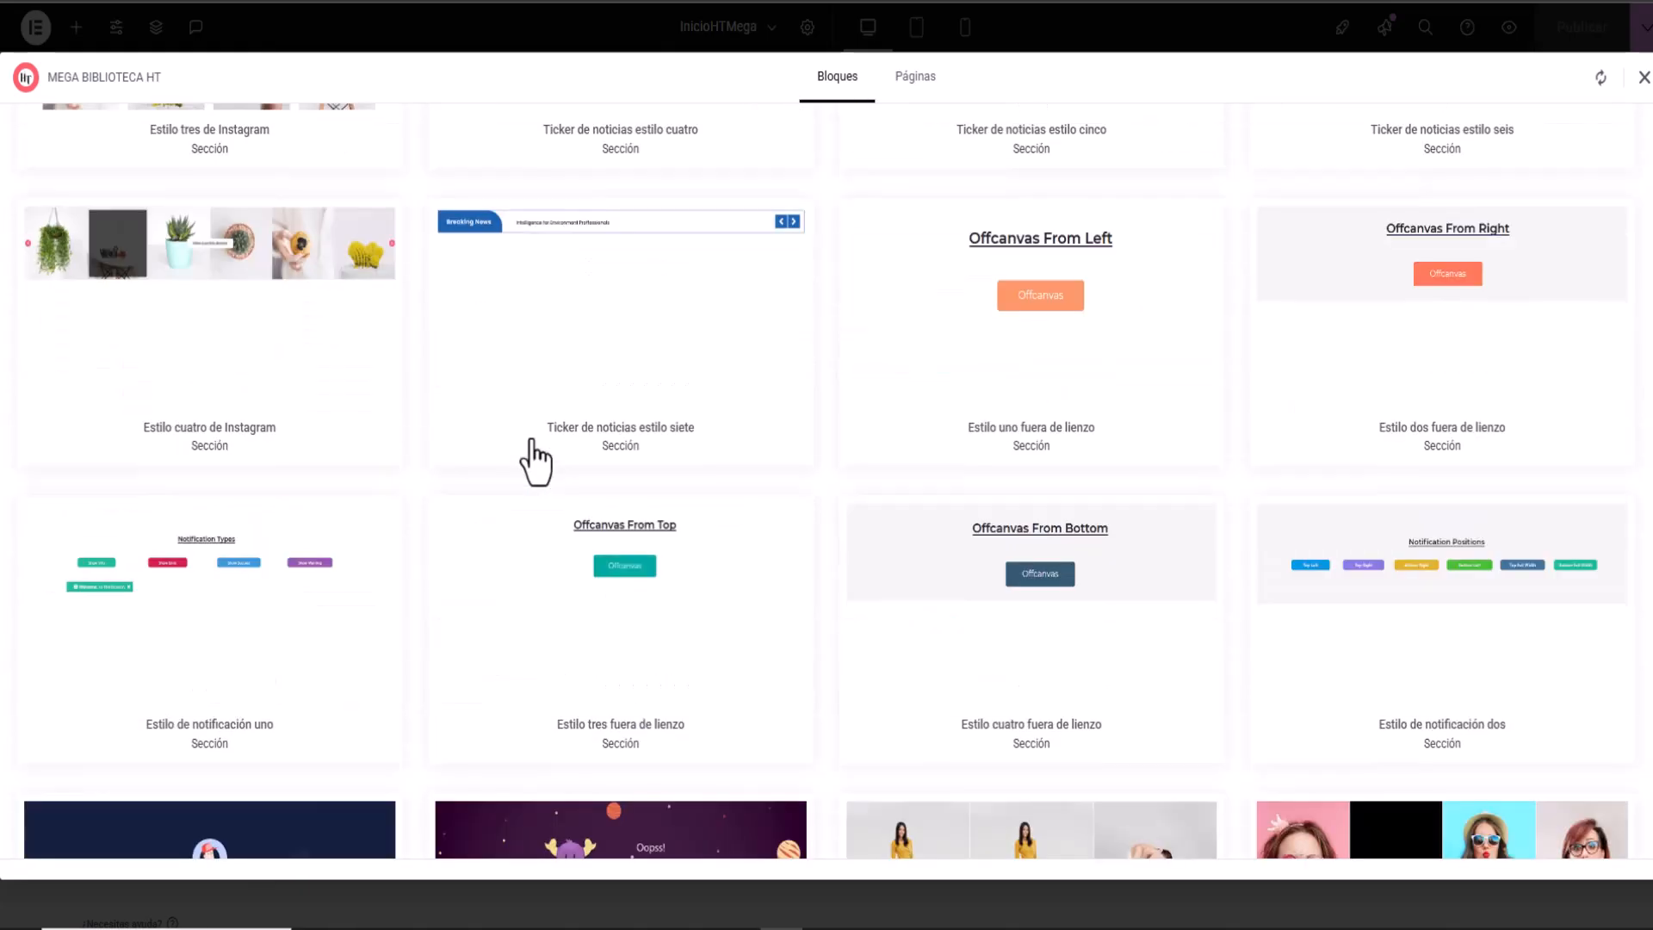
scroll(532, 452, down, 20)
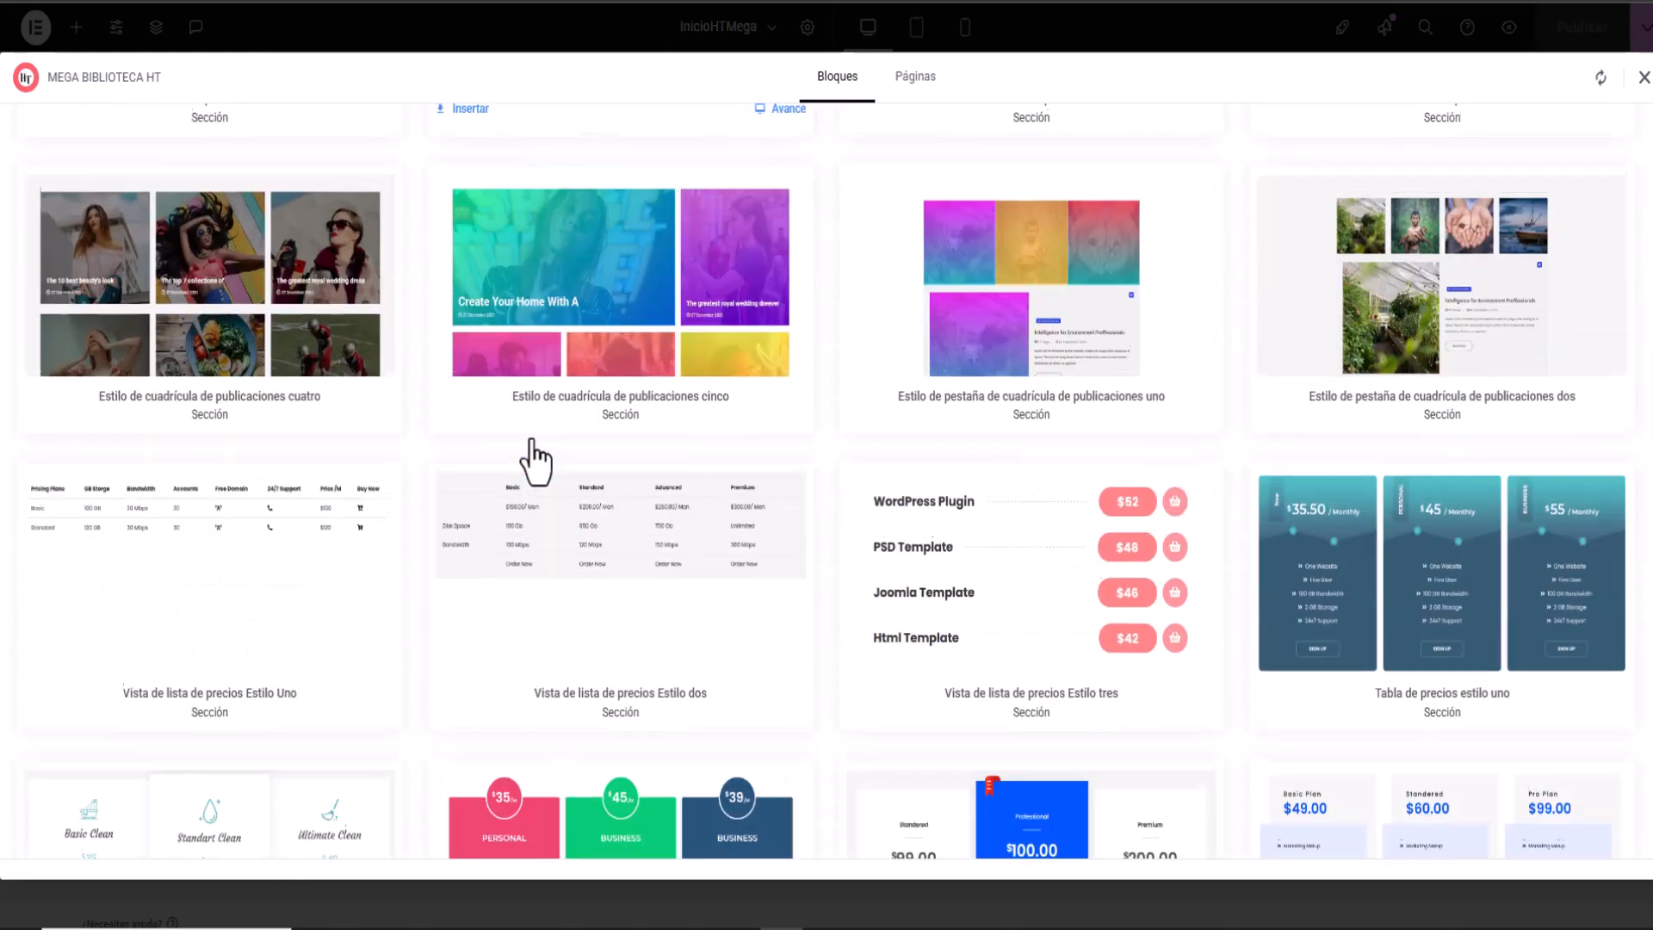
scroll(530, 438, down, 20)
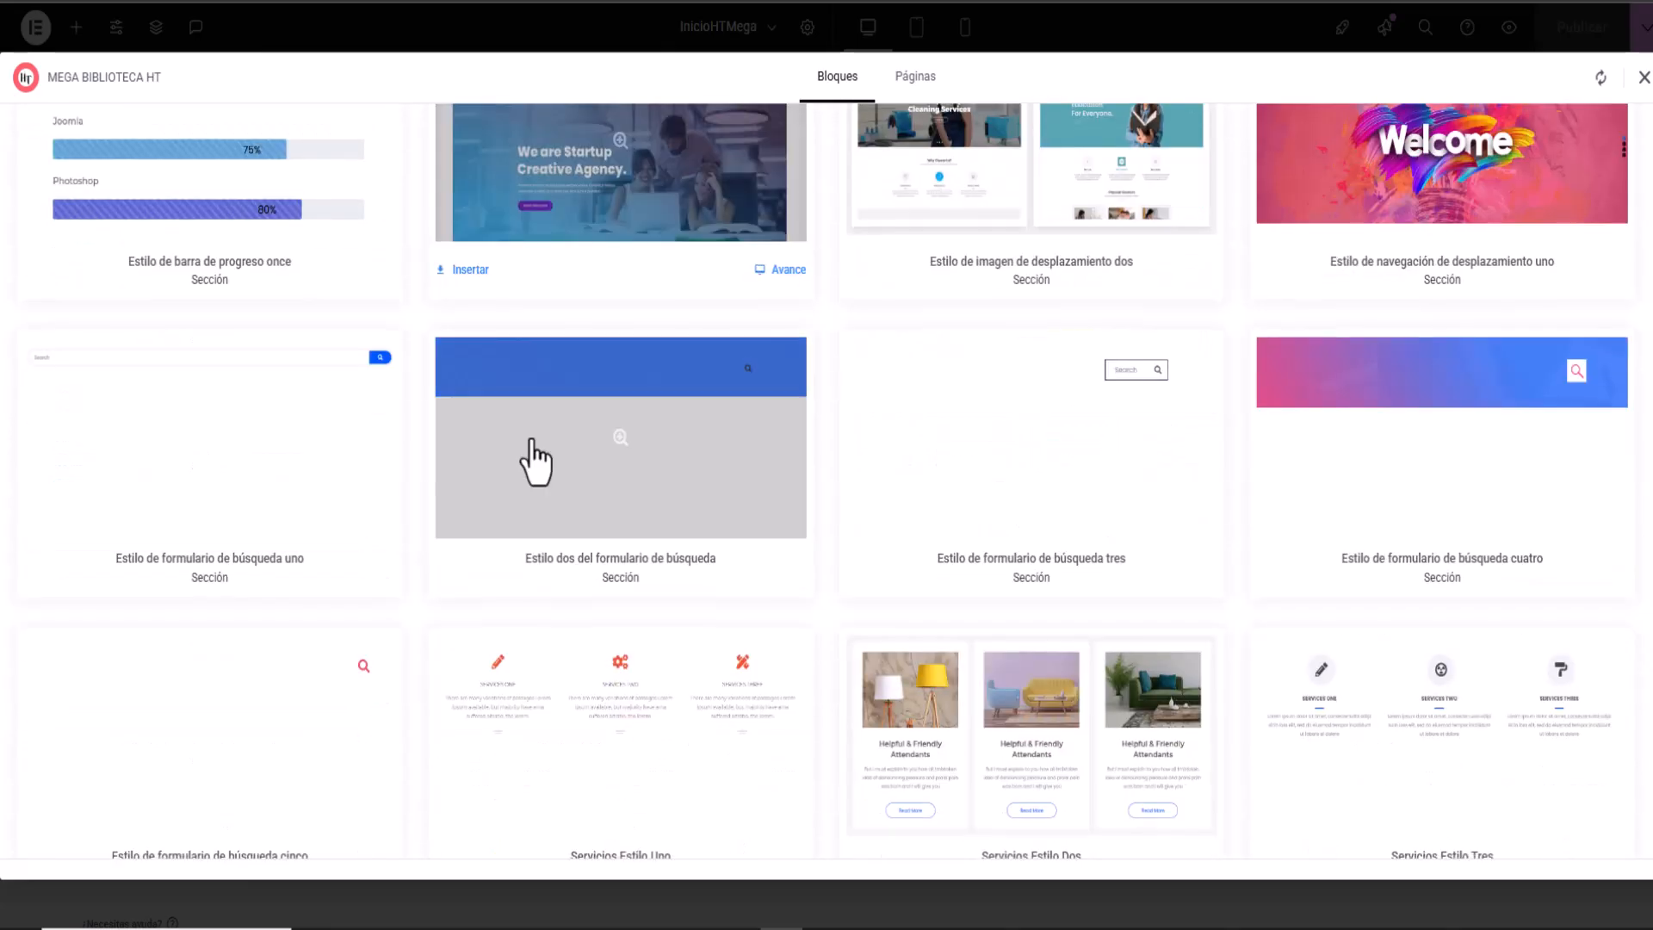
scroll(534, 465, down, 6)
scroll(534, 464, up, 5)
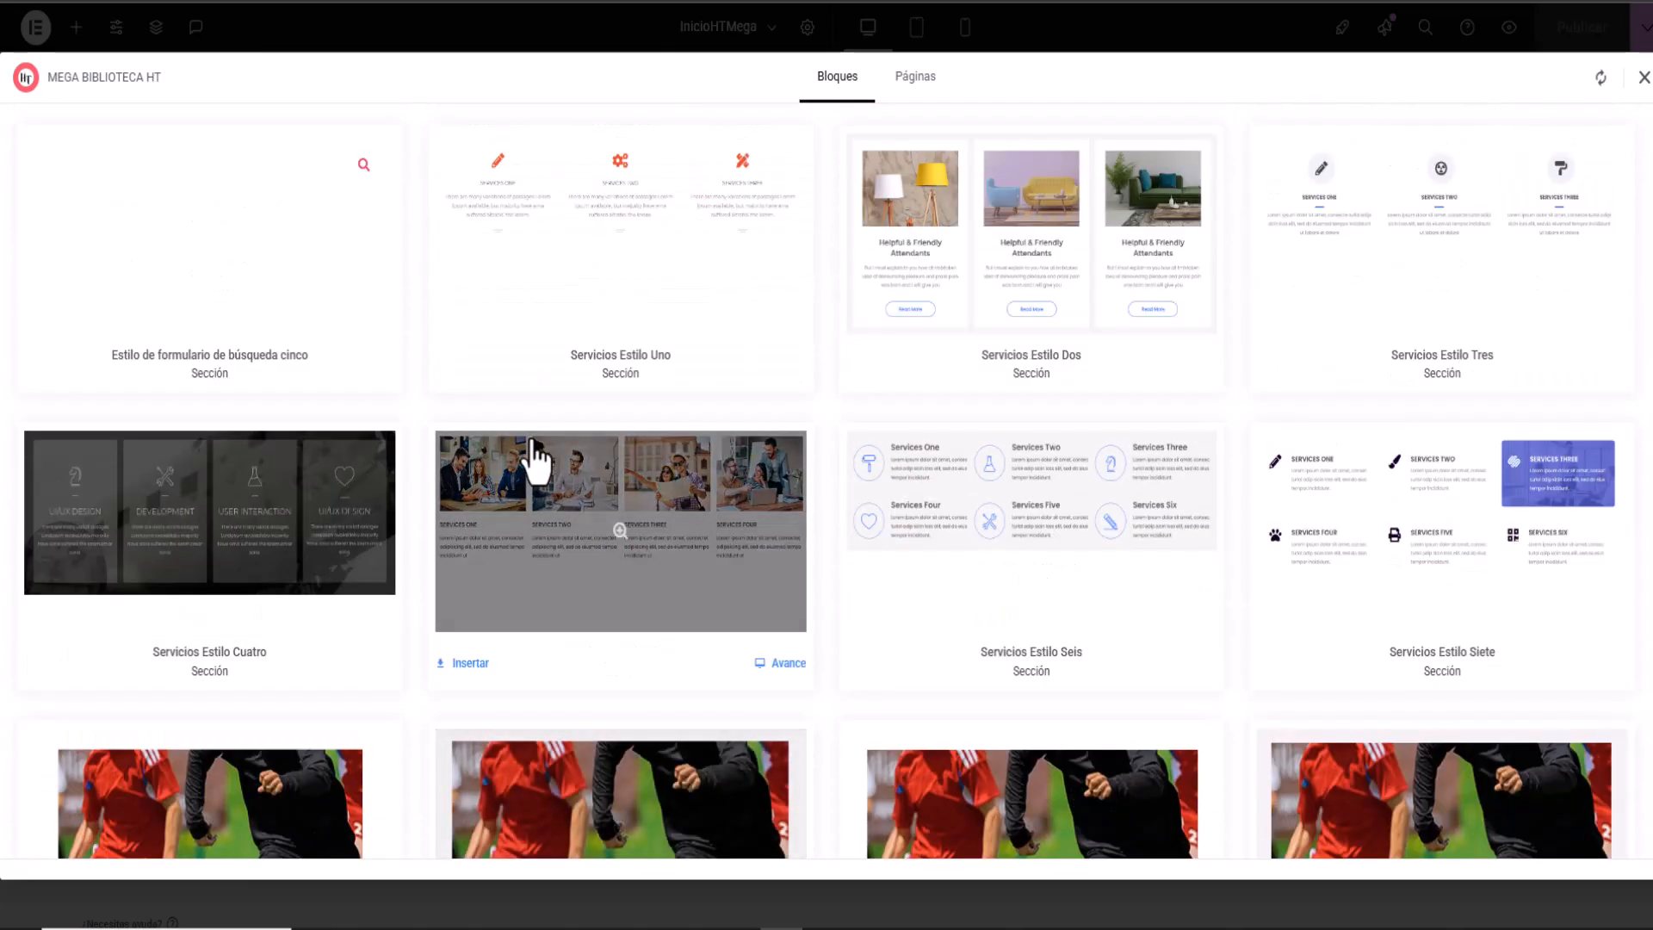
scroll(534, 464, down, 6)
scroll(533, 465, down, 20)
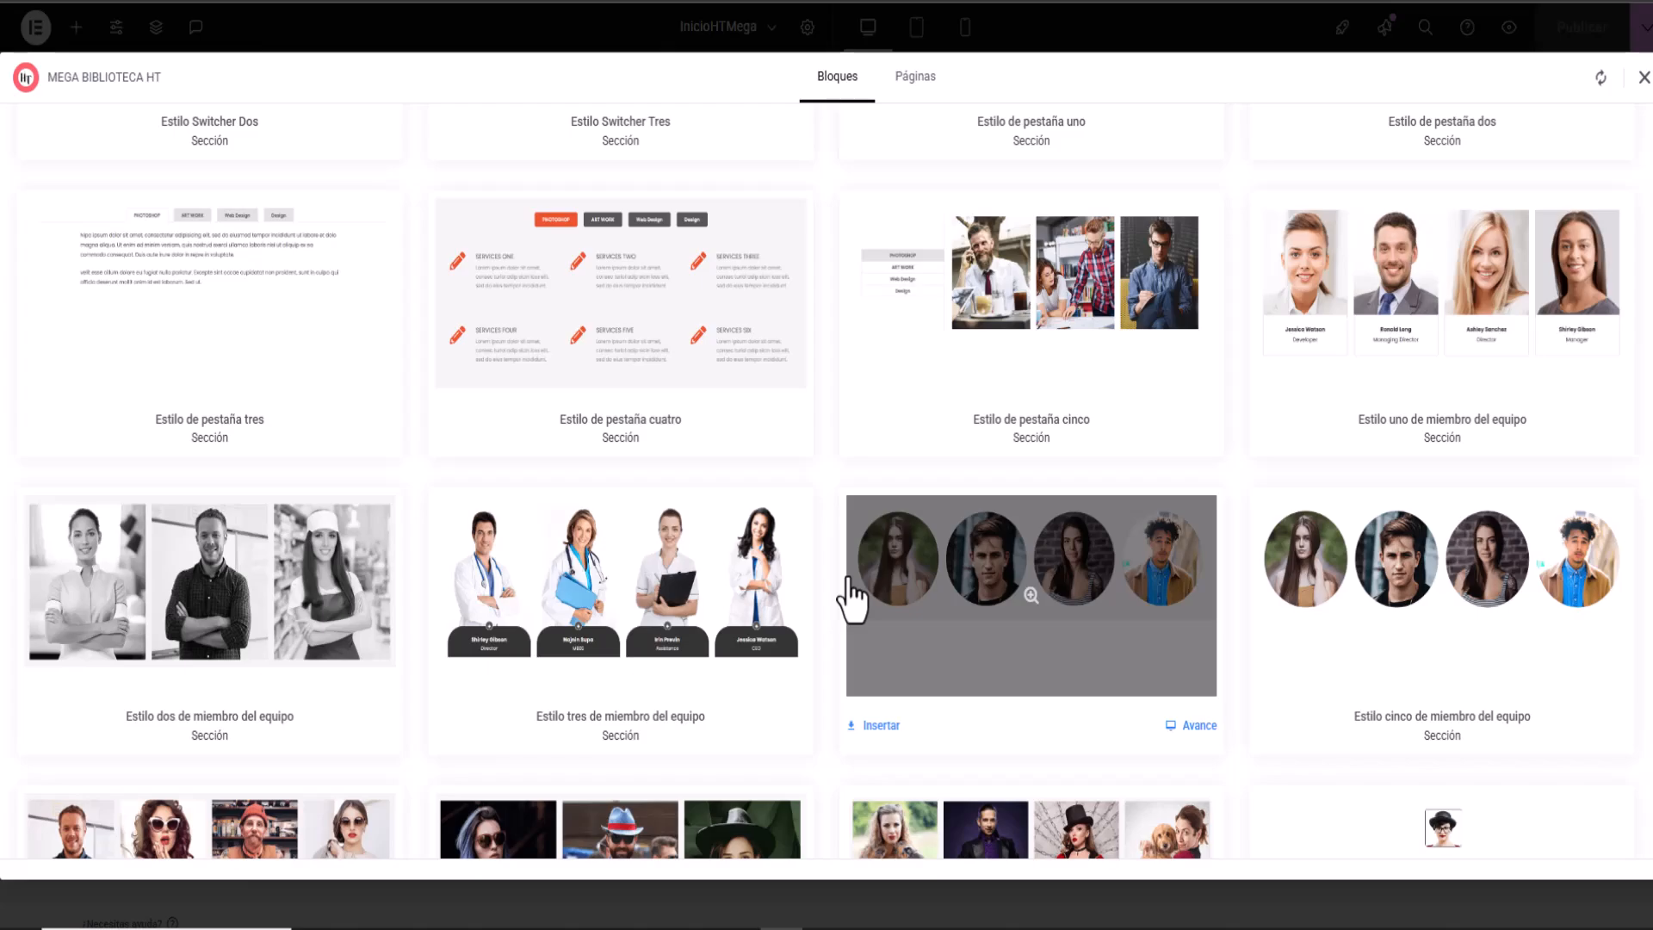
Step: Find the testimonial blocks in the library and insert Carrusel de testimonios estilo nueve below the call to action section
scroll(852, 599, down, 14)
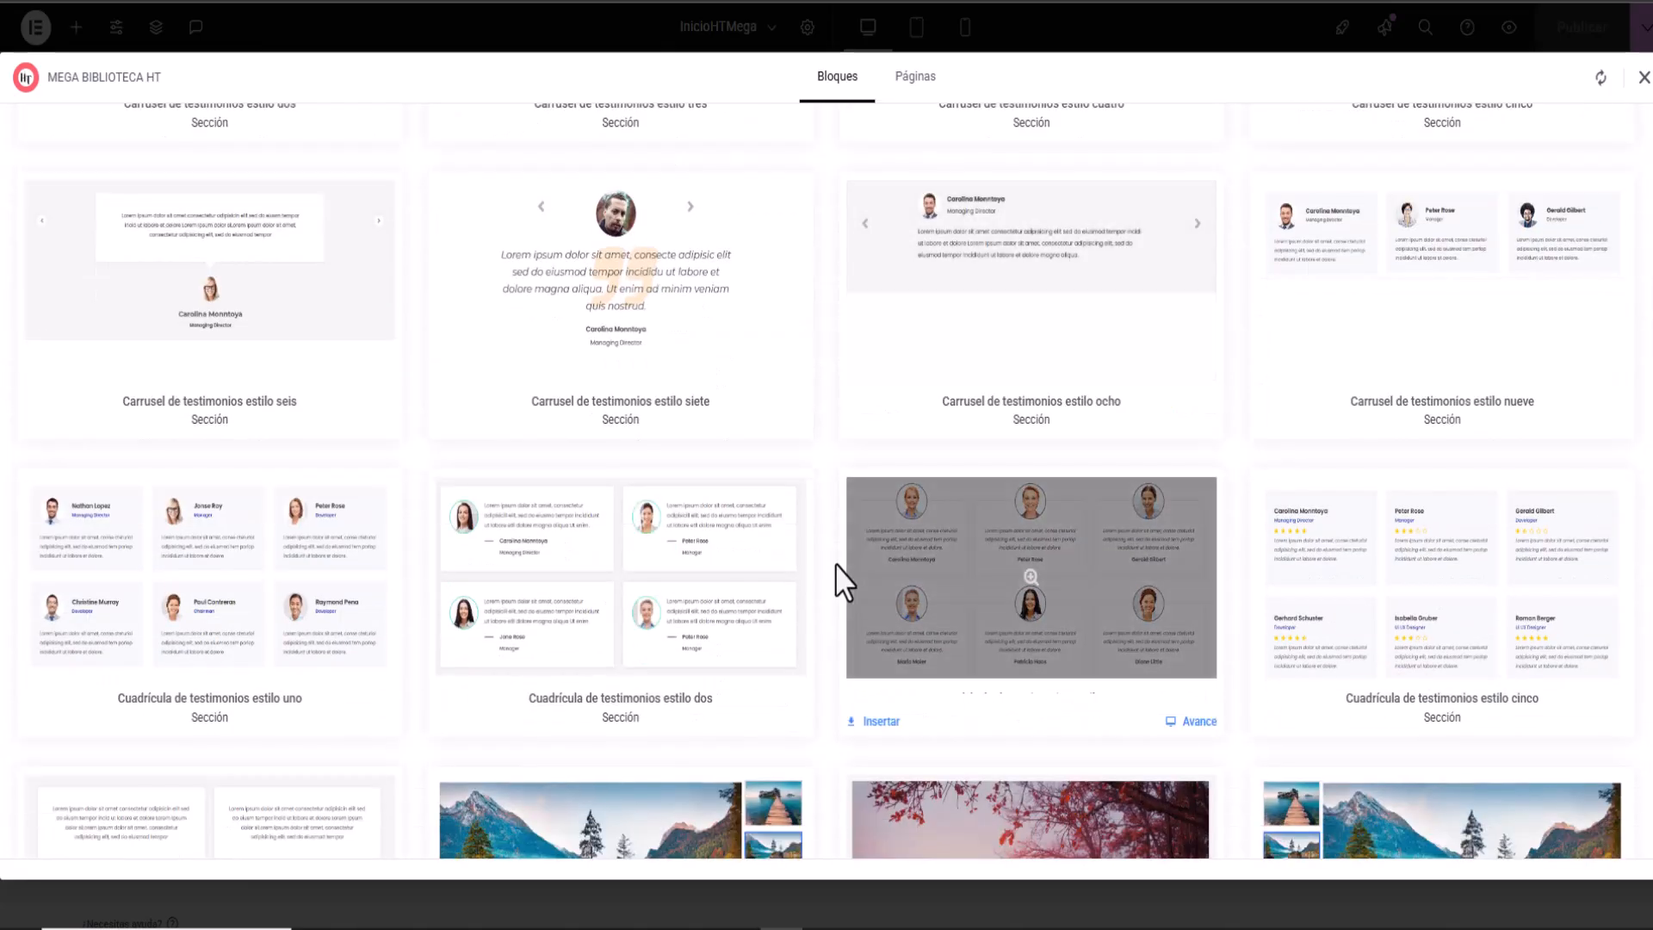
scroll(839, 575, up, 3)
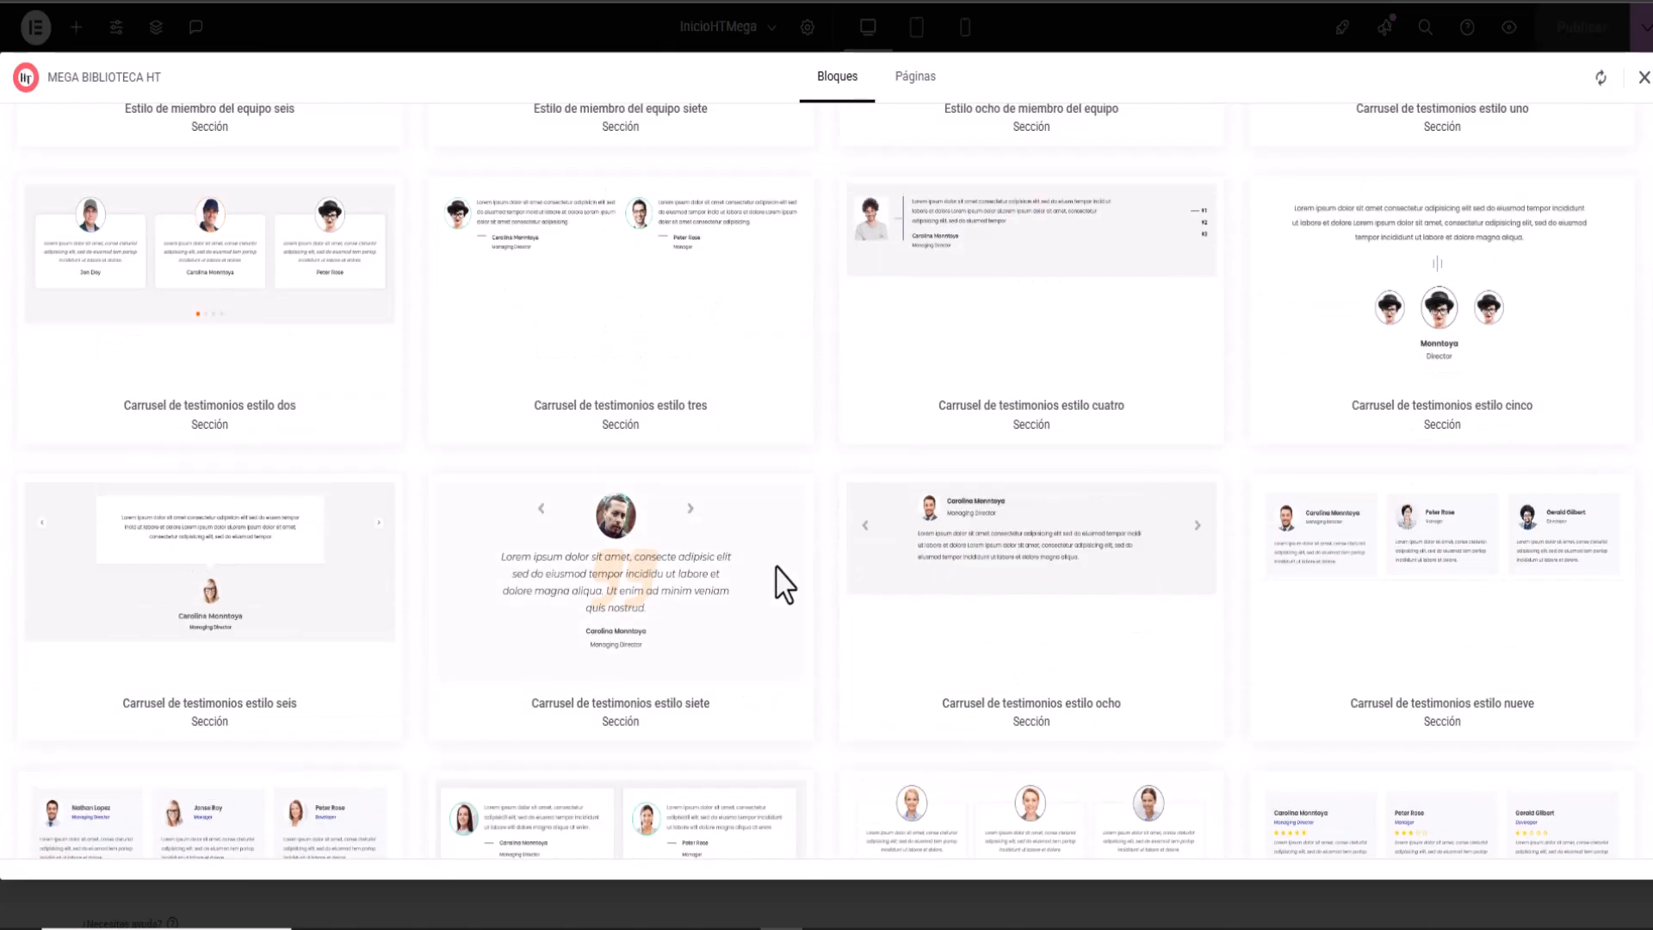
scroll(856, 517, up, 3)
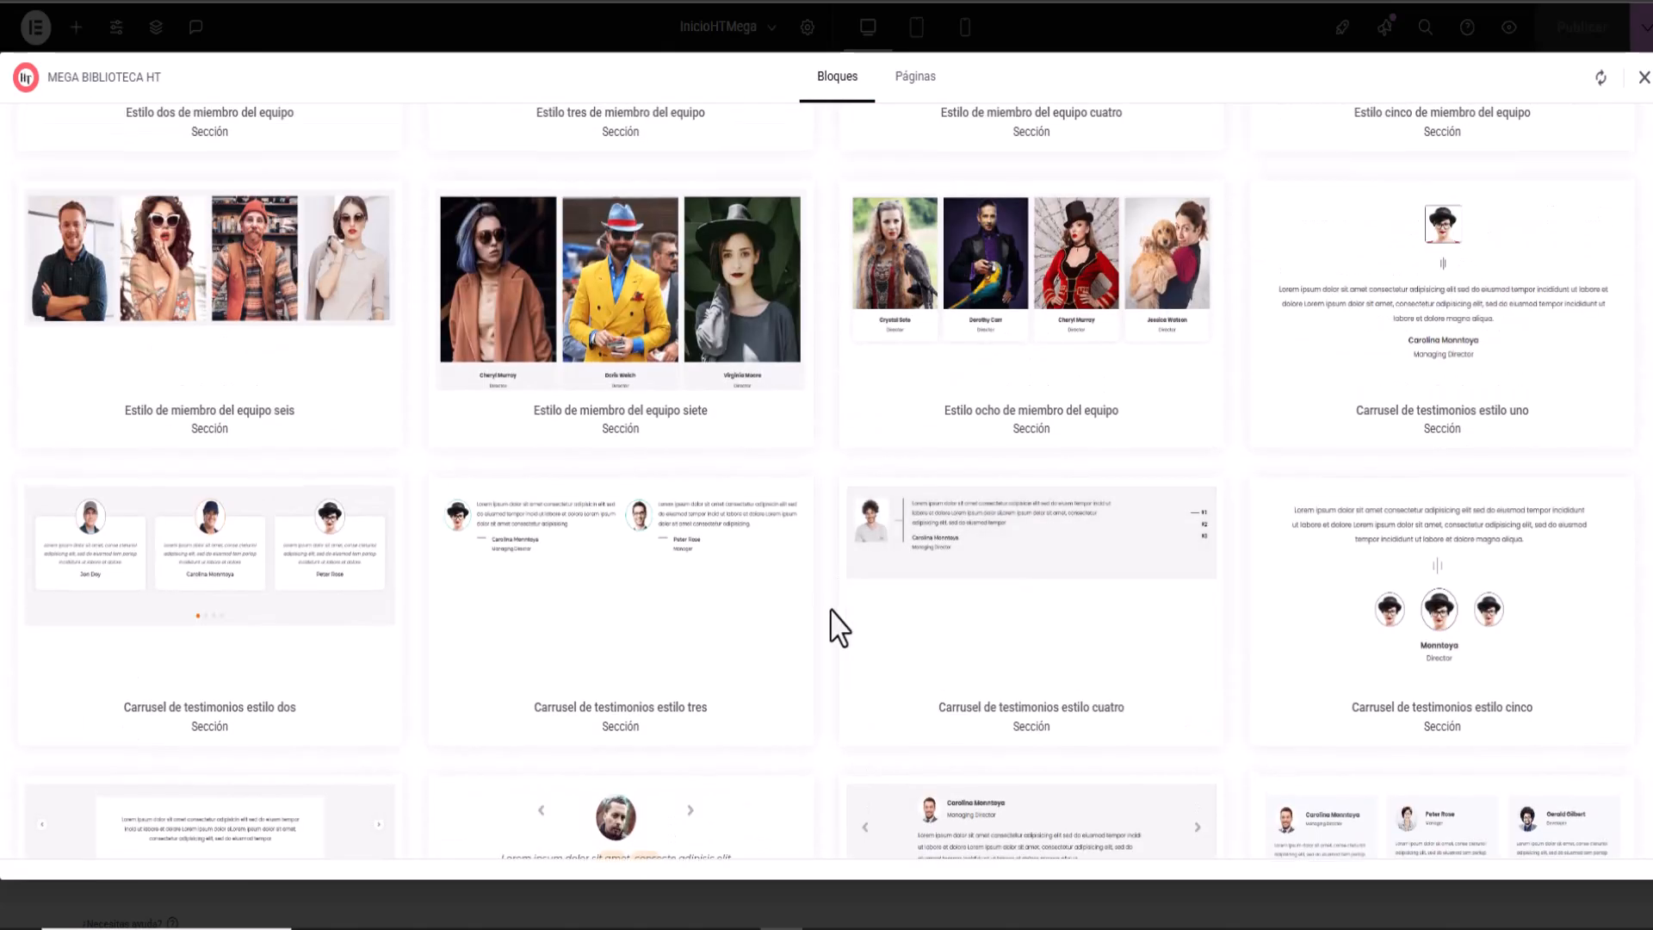
scroll(839, 628, down, 3)
mouse_move(1472, 483)
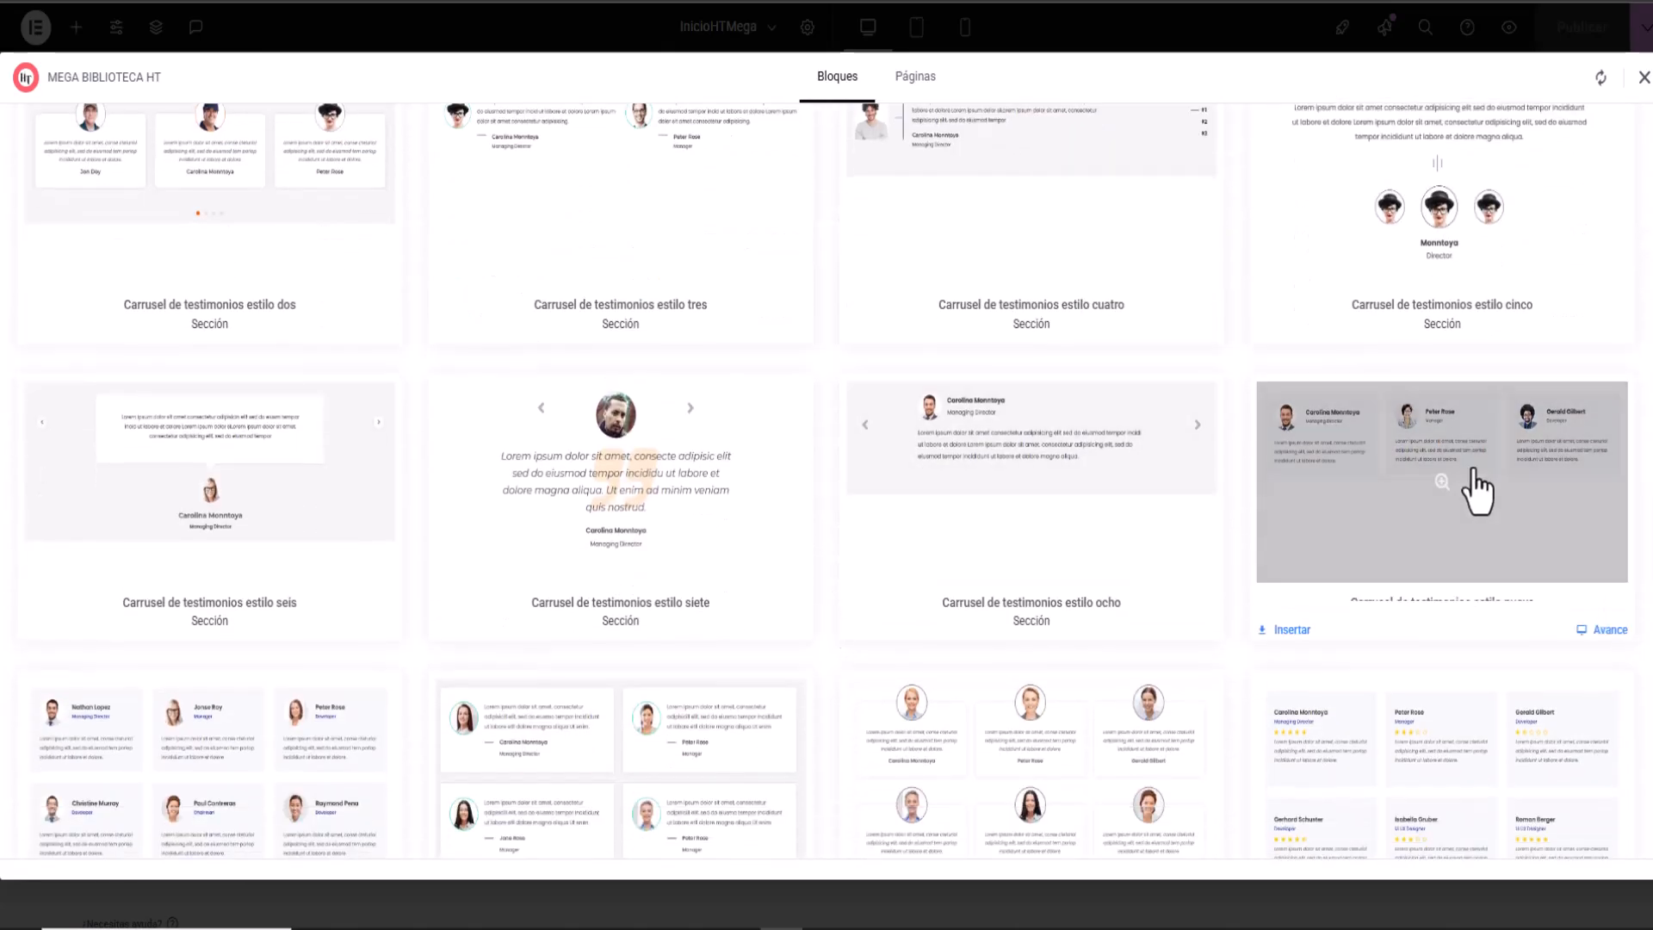
click(1293, 611)
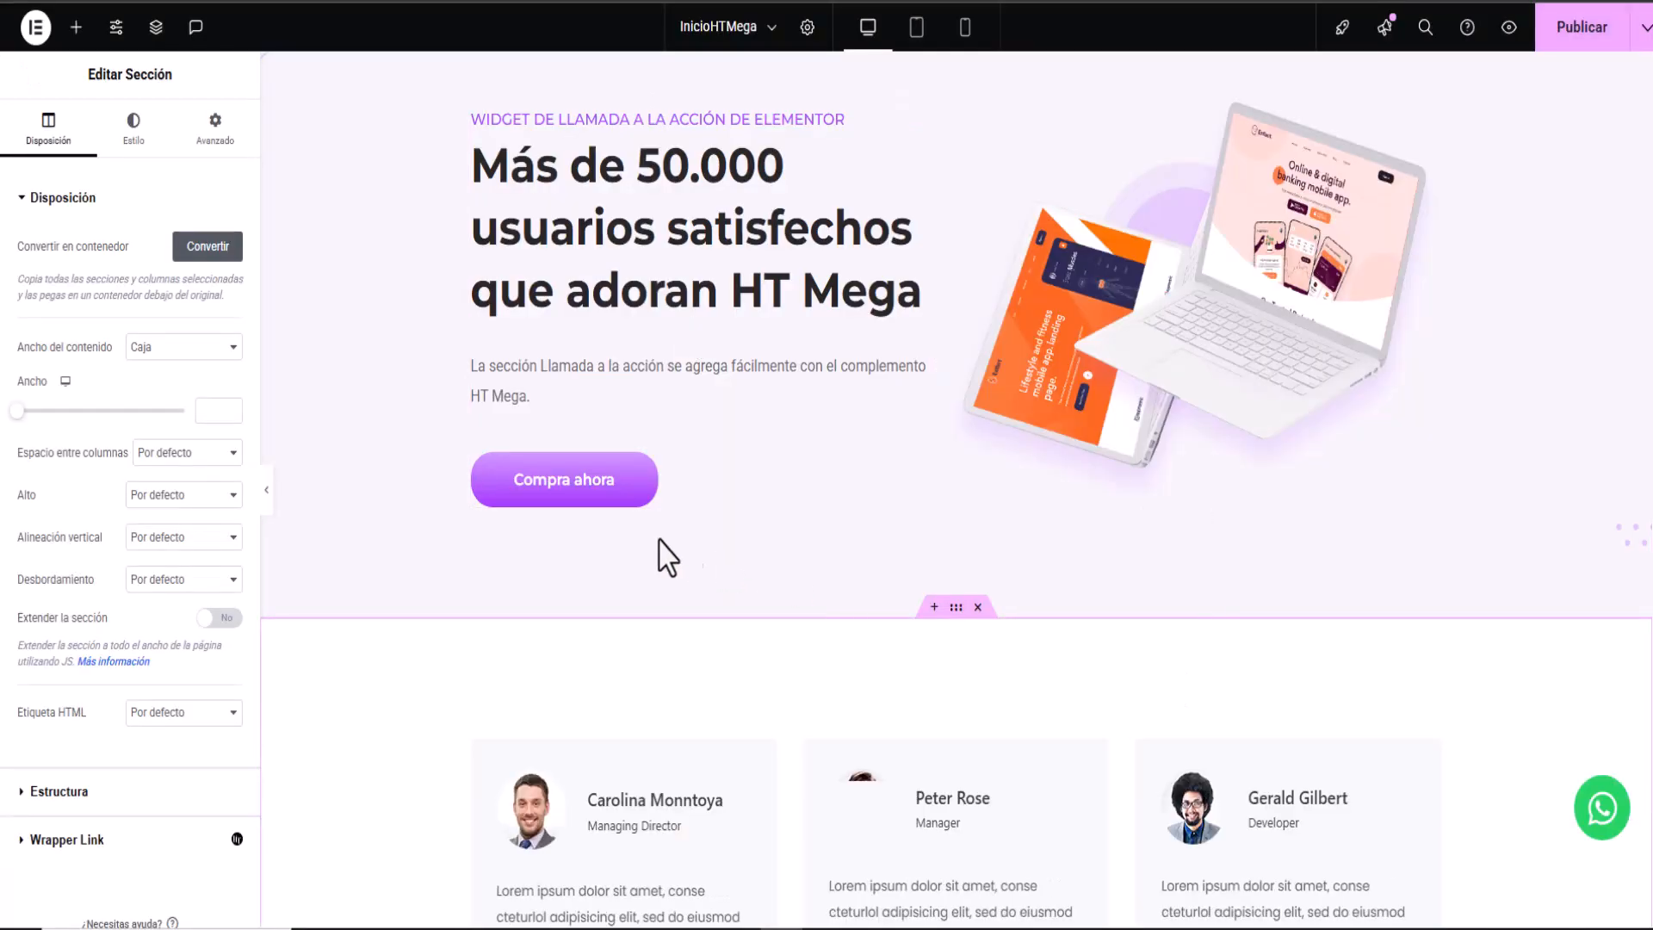
Step: Insert the Marcas Estilo Tres block from the HT Mega library into the empty area below the testimonials
scroll(693, 555, down, 3)
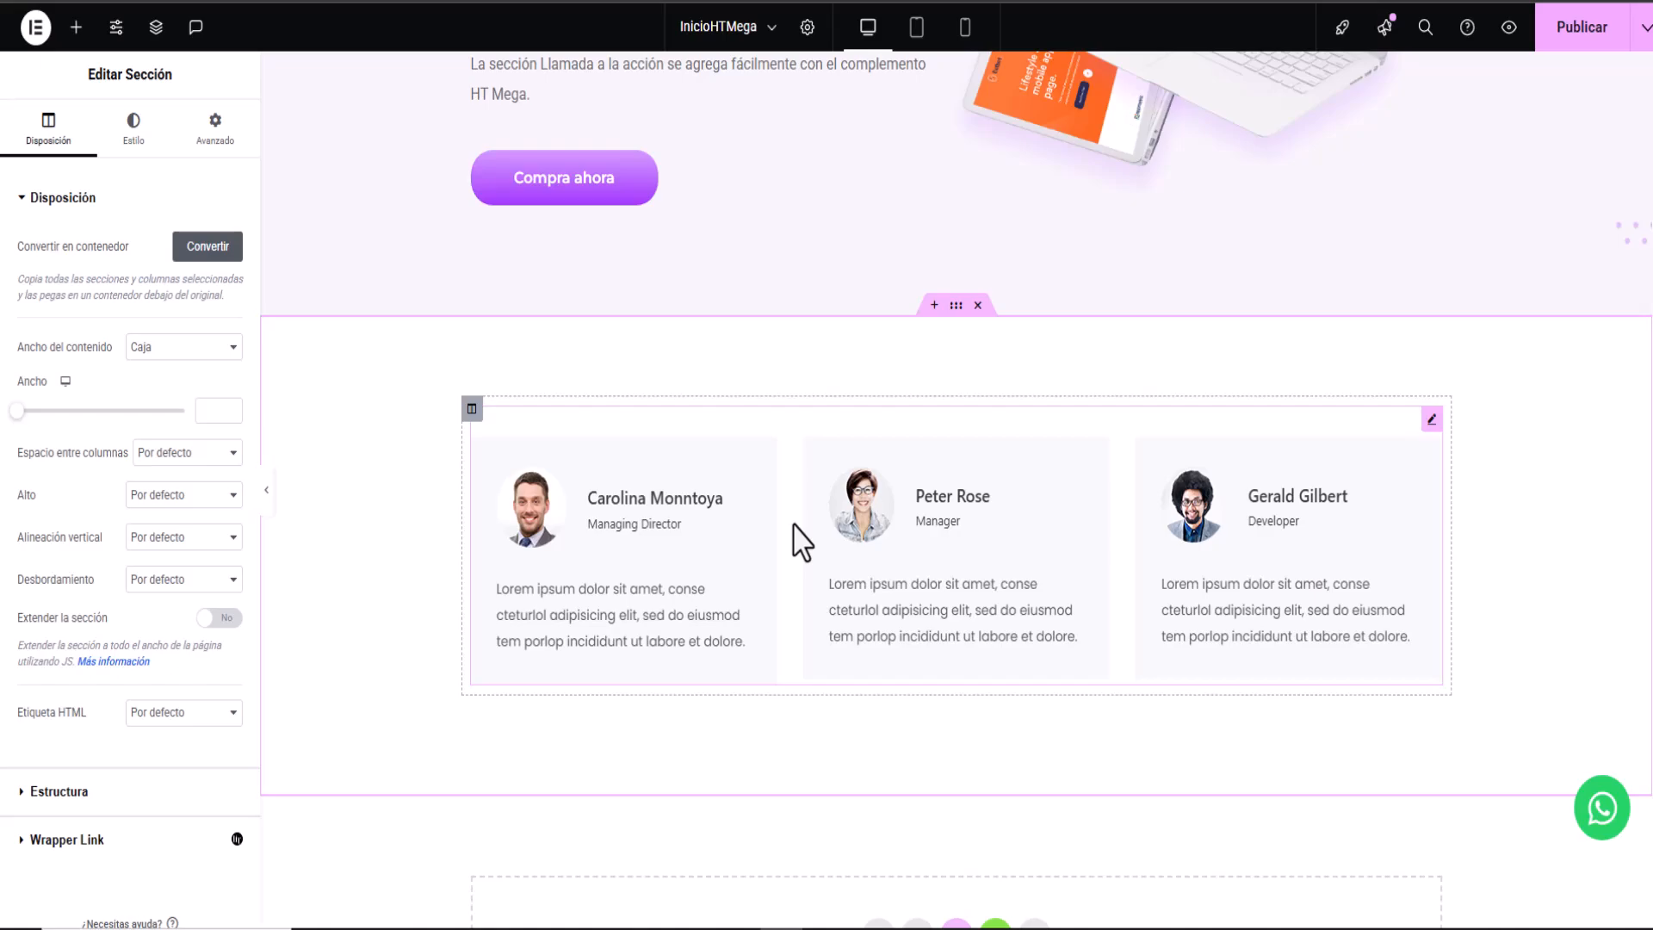
scroll(796, 540, down, 2)
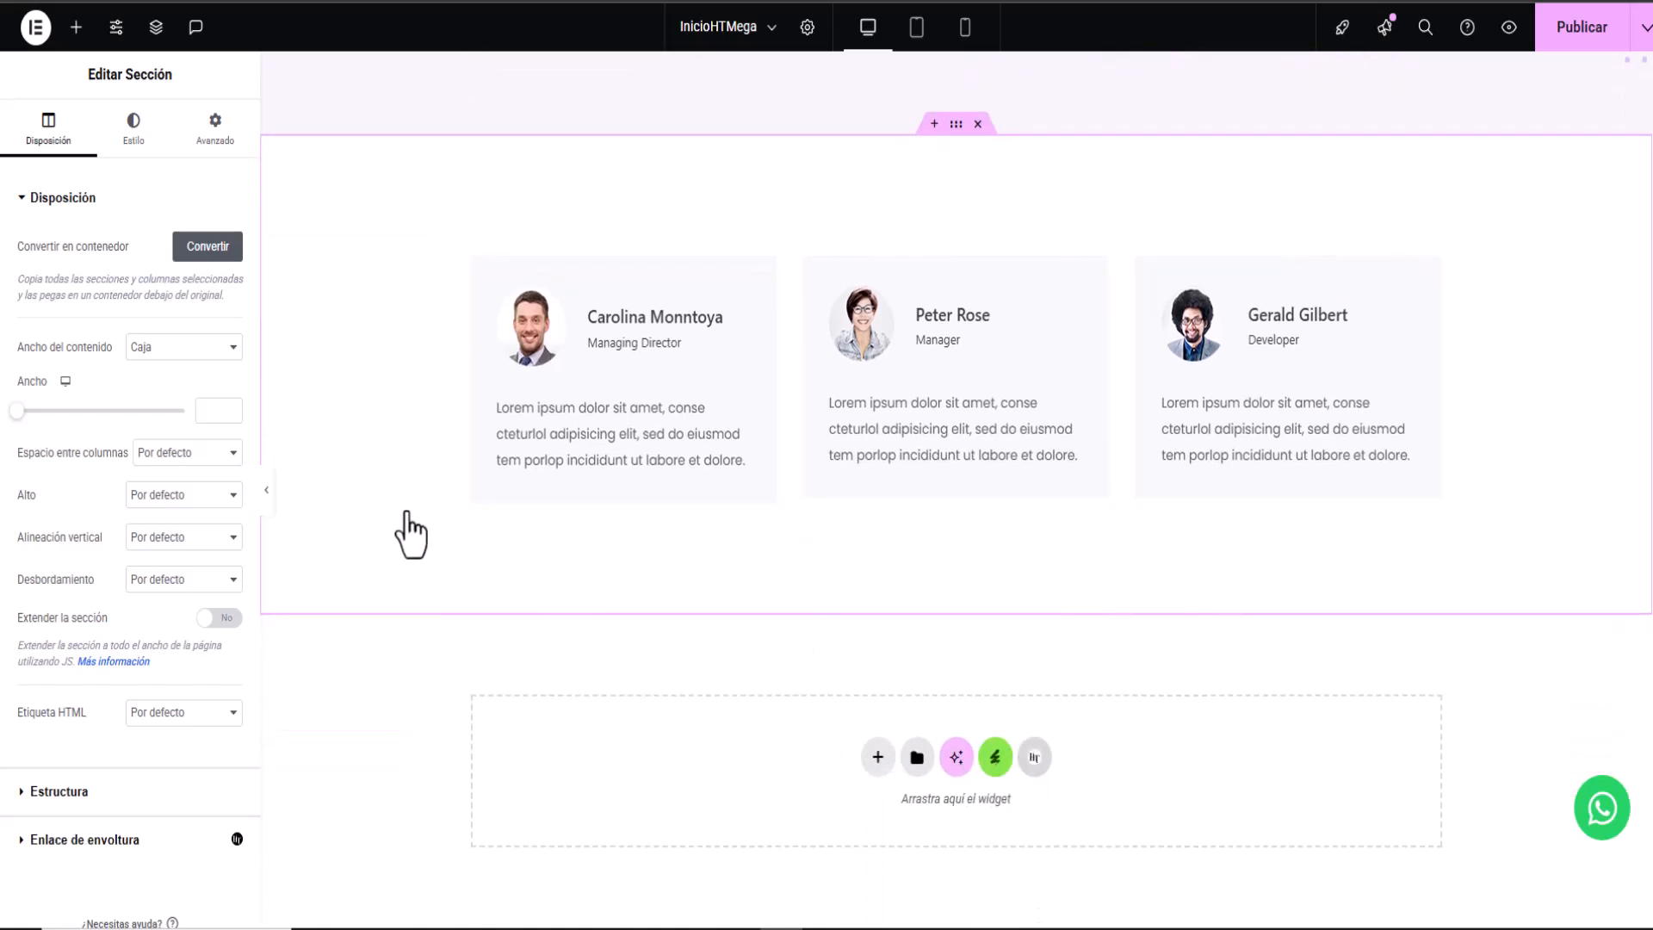
click(1034, 757)
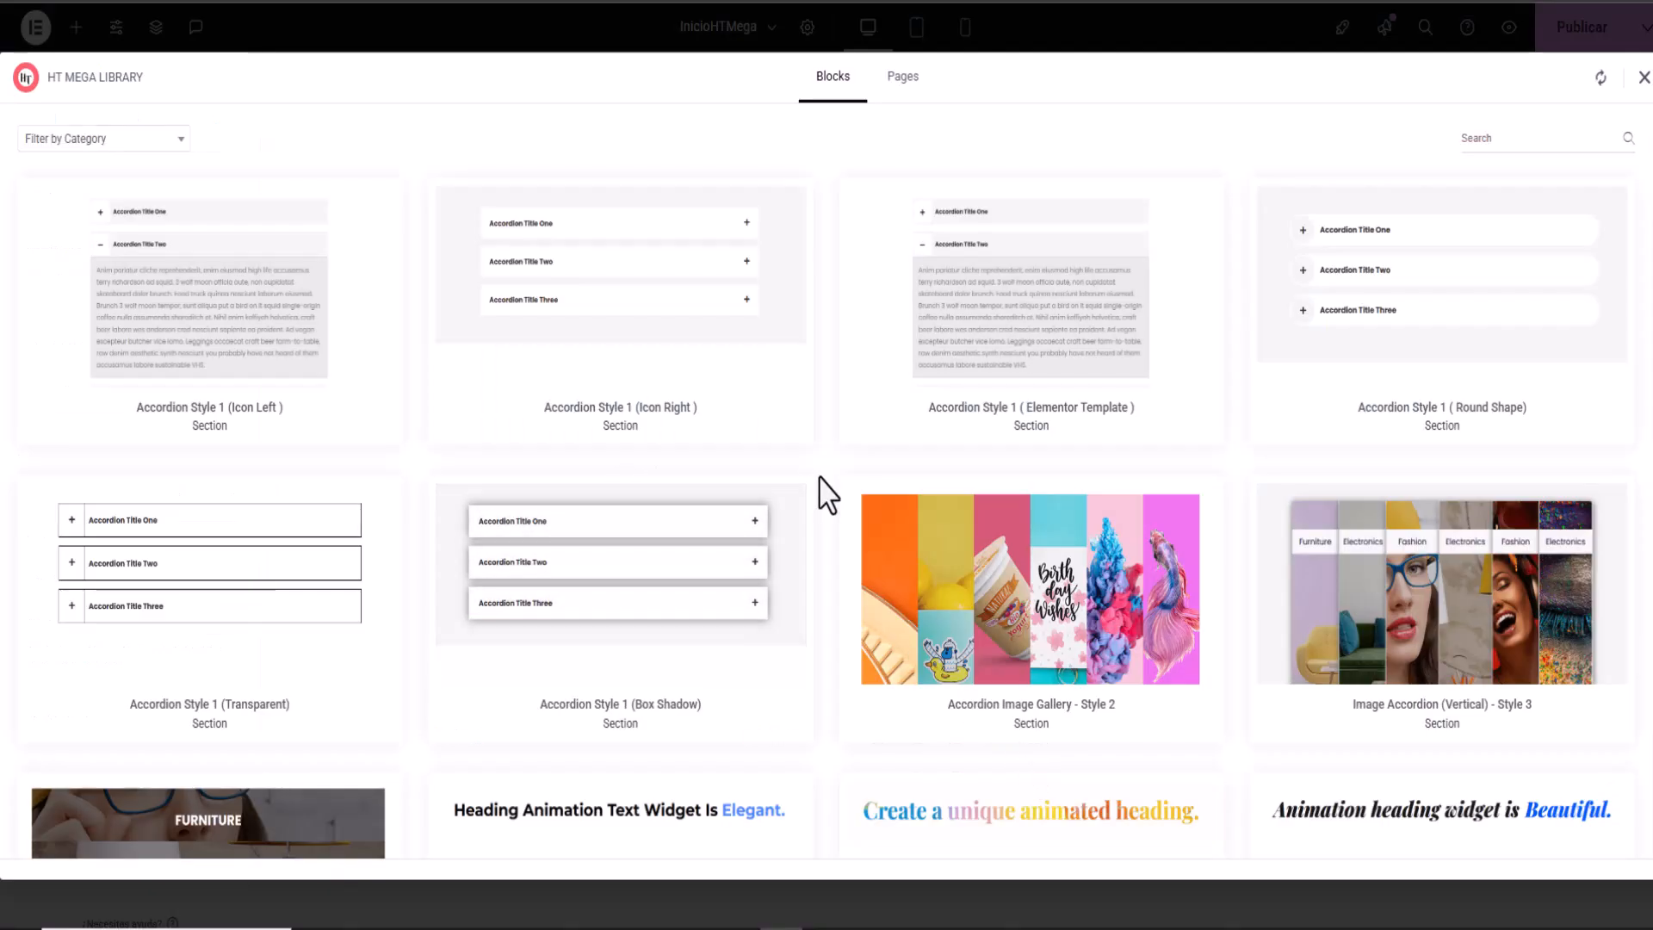
scroll(818, 491, down, 10)
scroll(818, 495, down, 10)
scroll(830, 489, up, 4)
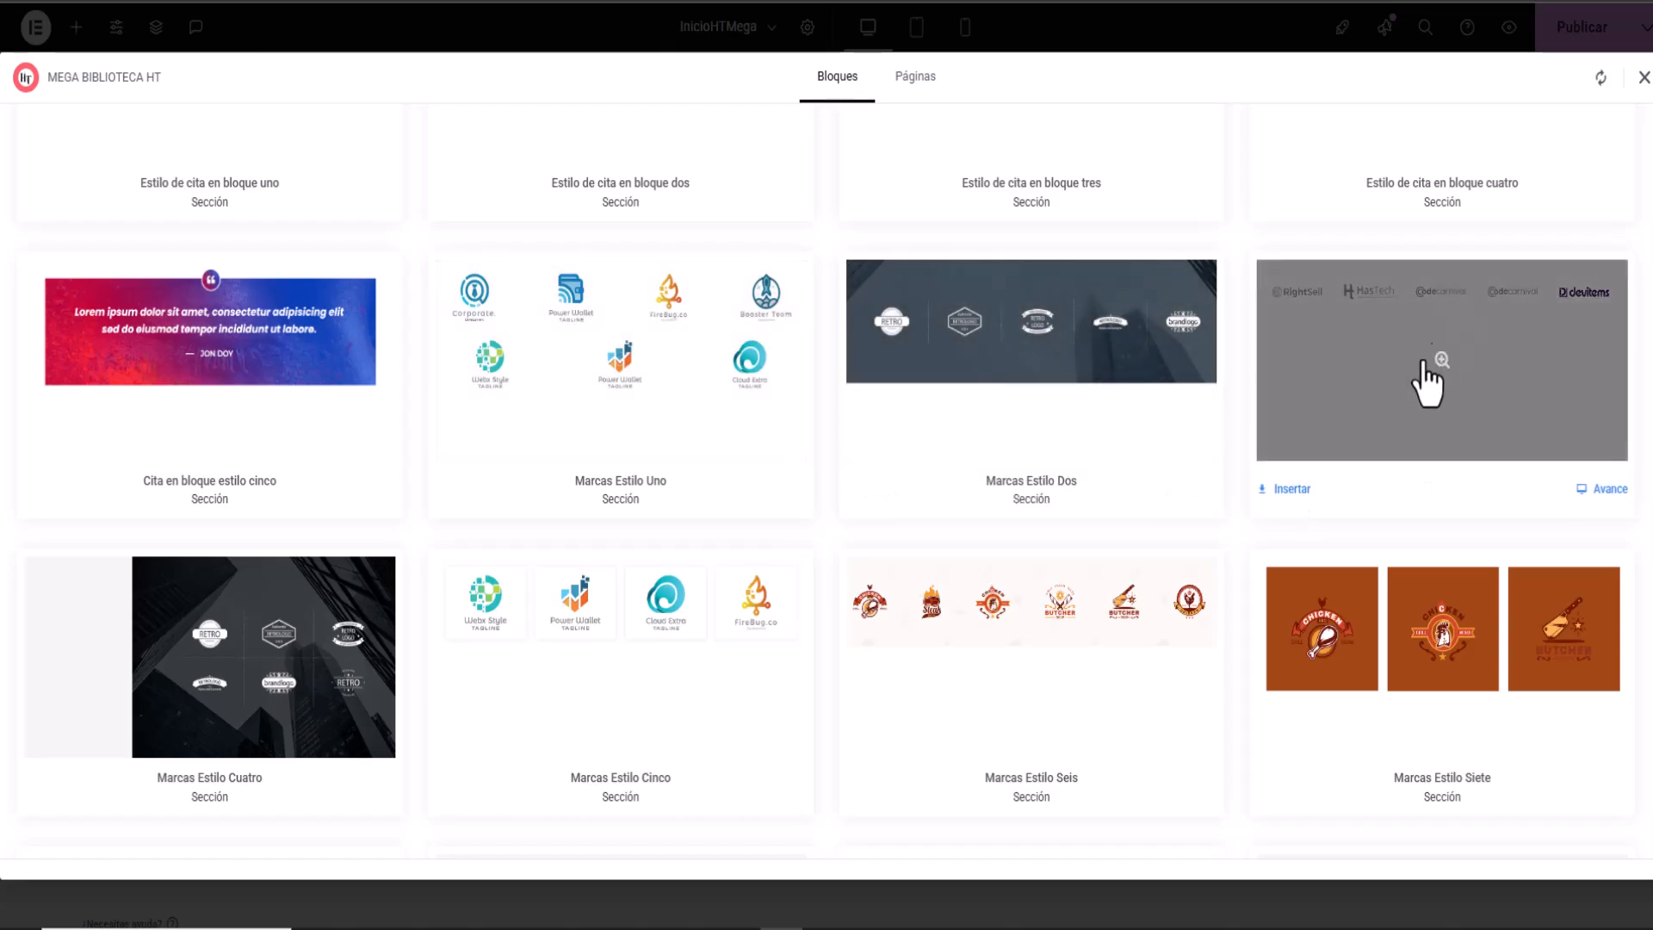
click(1292, 490)
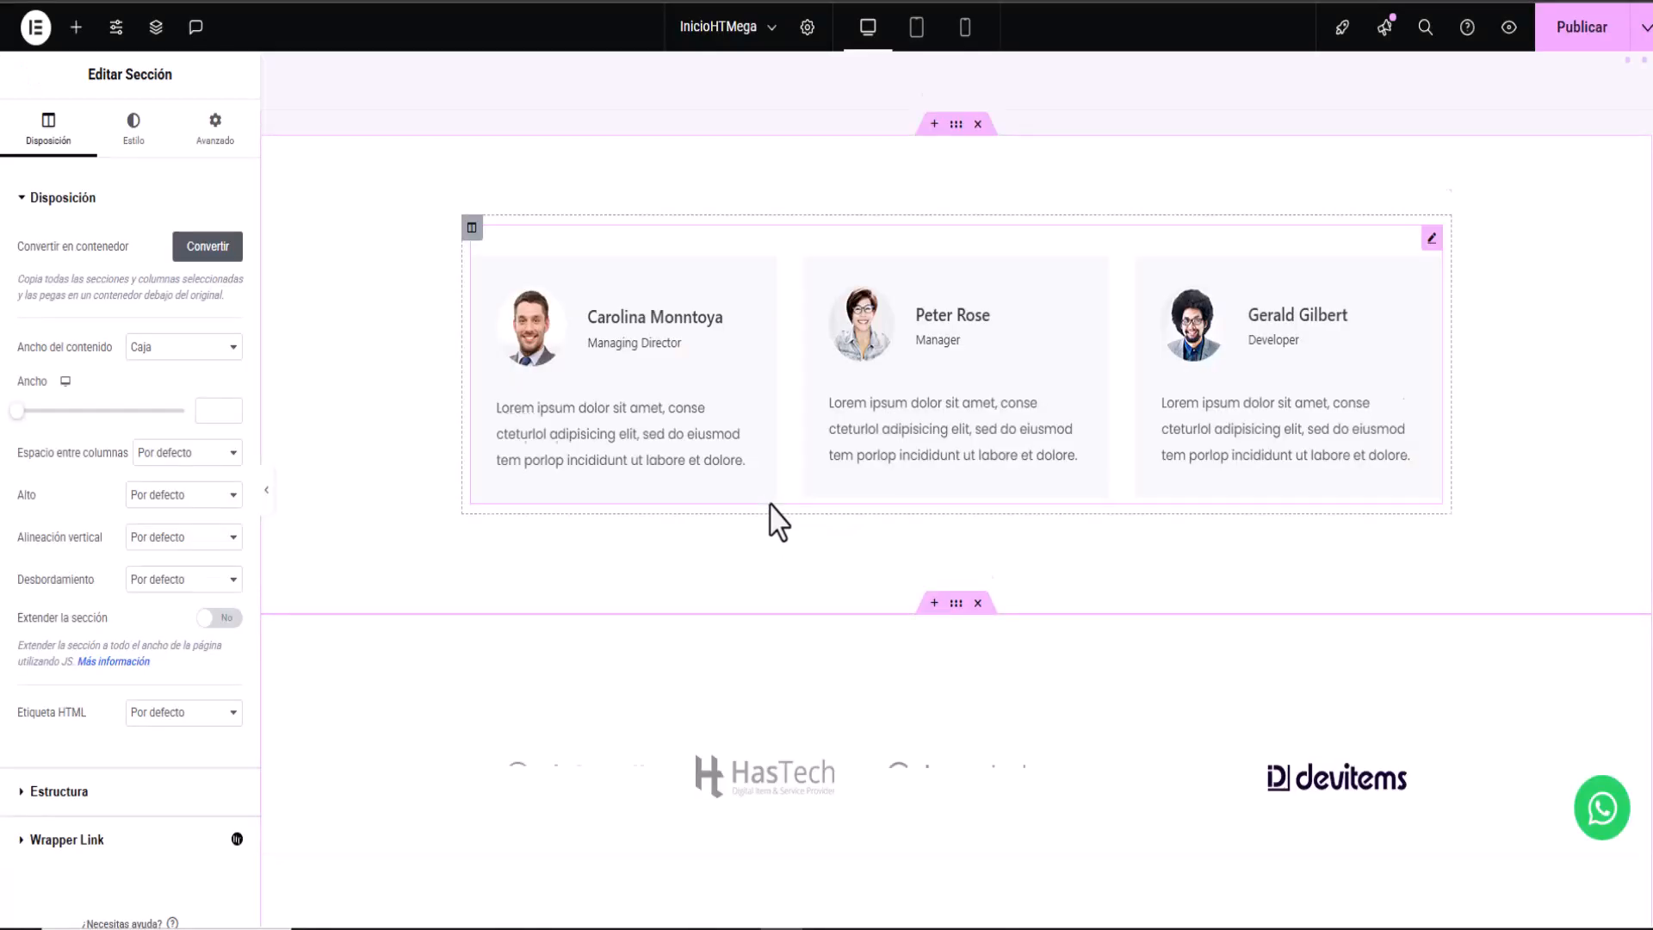
Step: Reopen the HT Mega library from the empty area below the brand logos and search the blocks for "foo"
scroll(985, 657, down, 2)
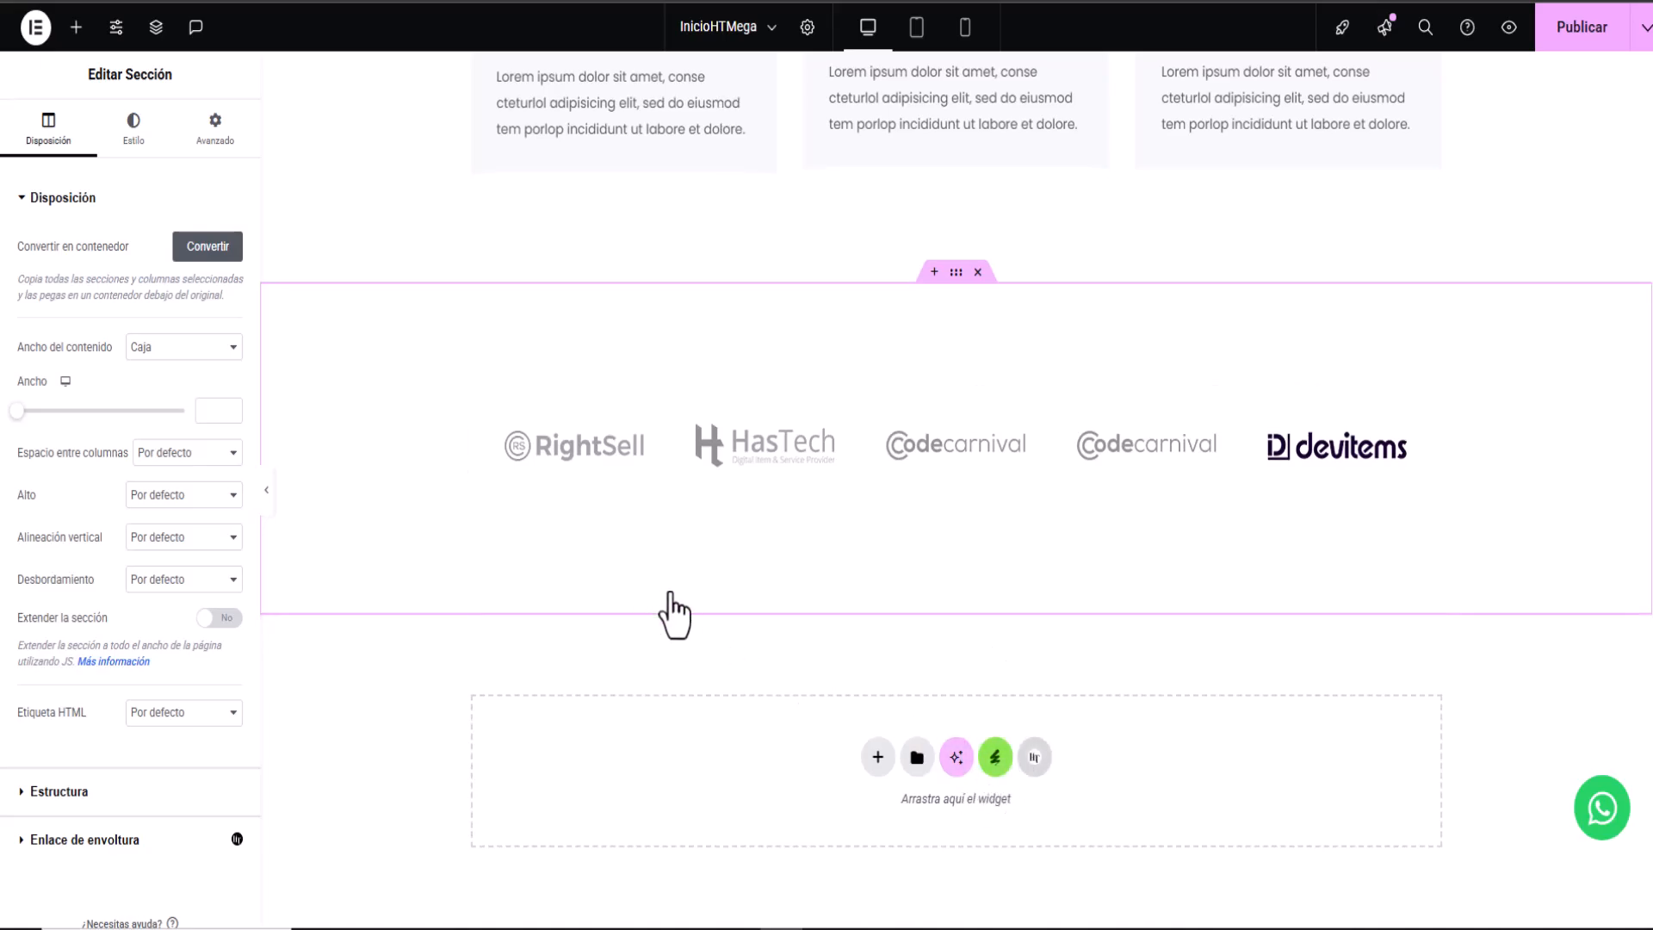
click(1033, 757)
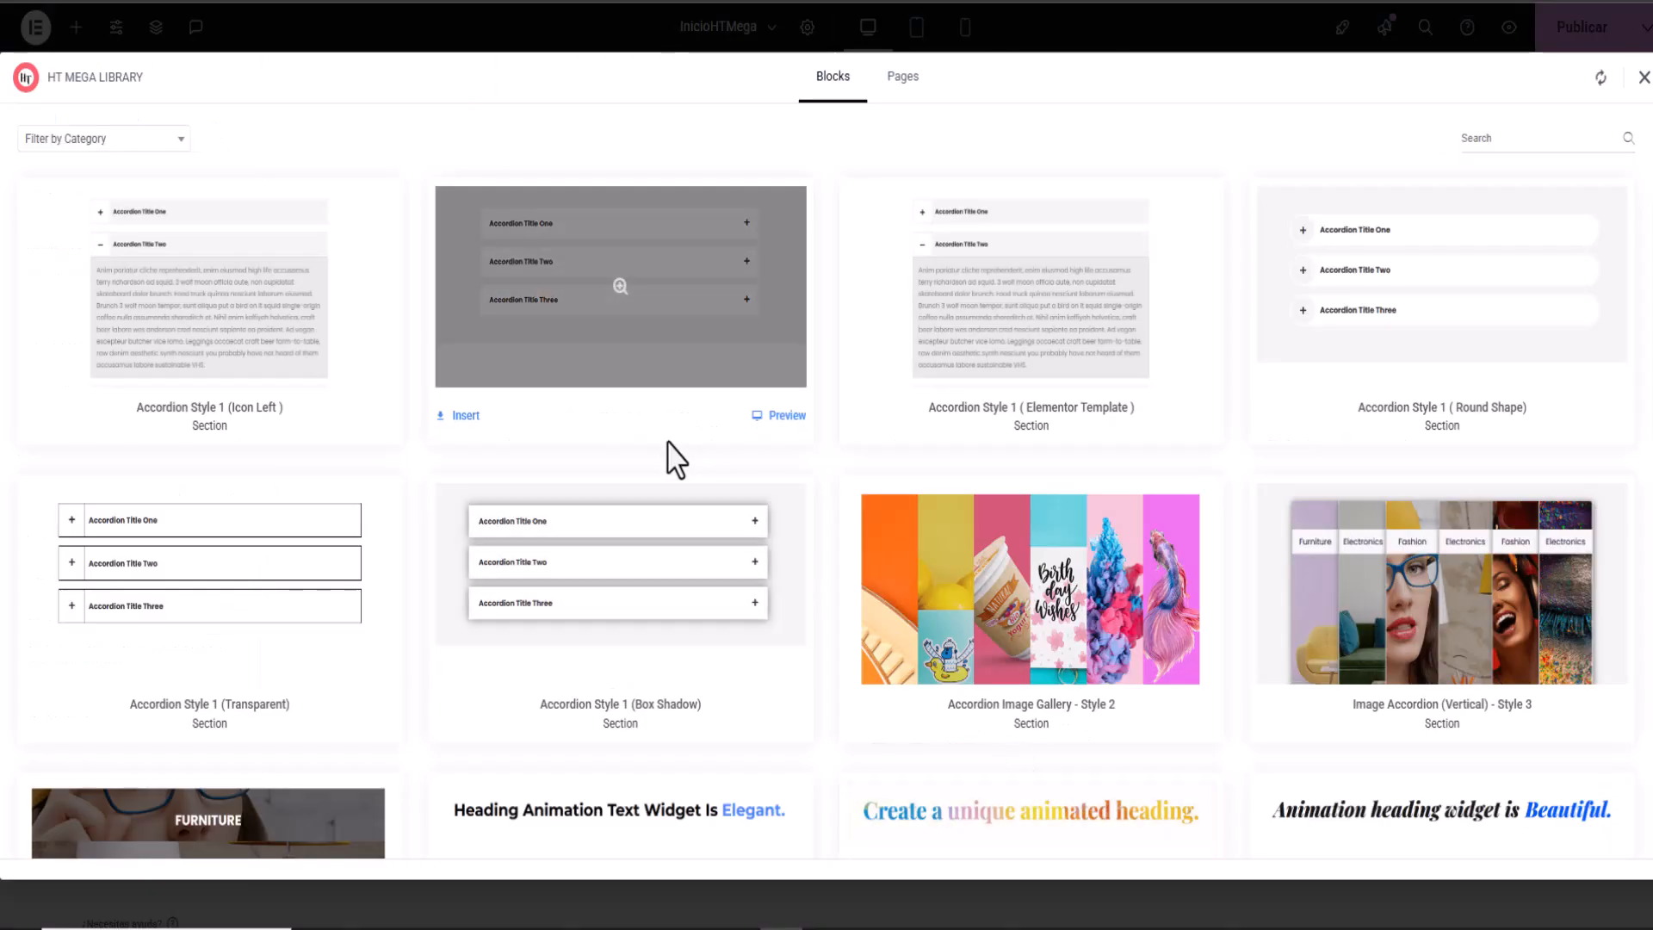
scroll(834, 465, down, 10)
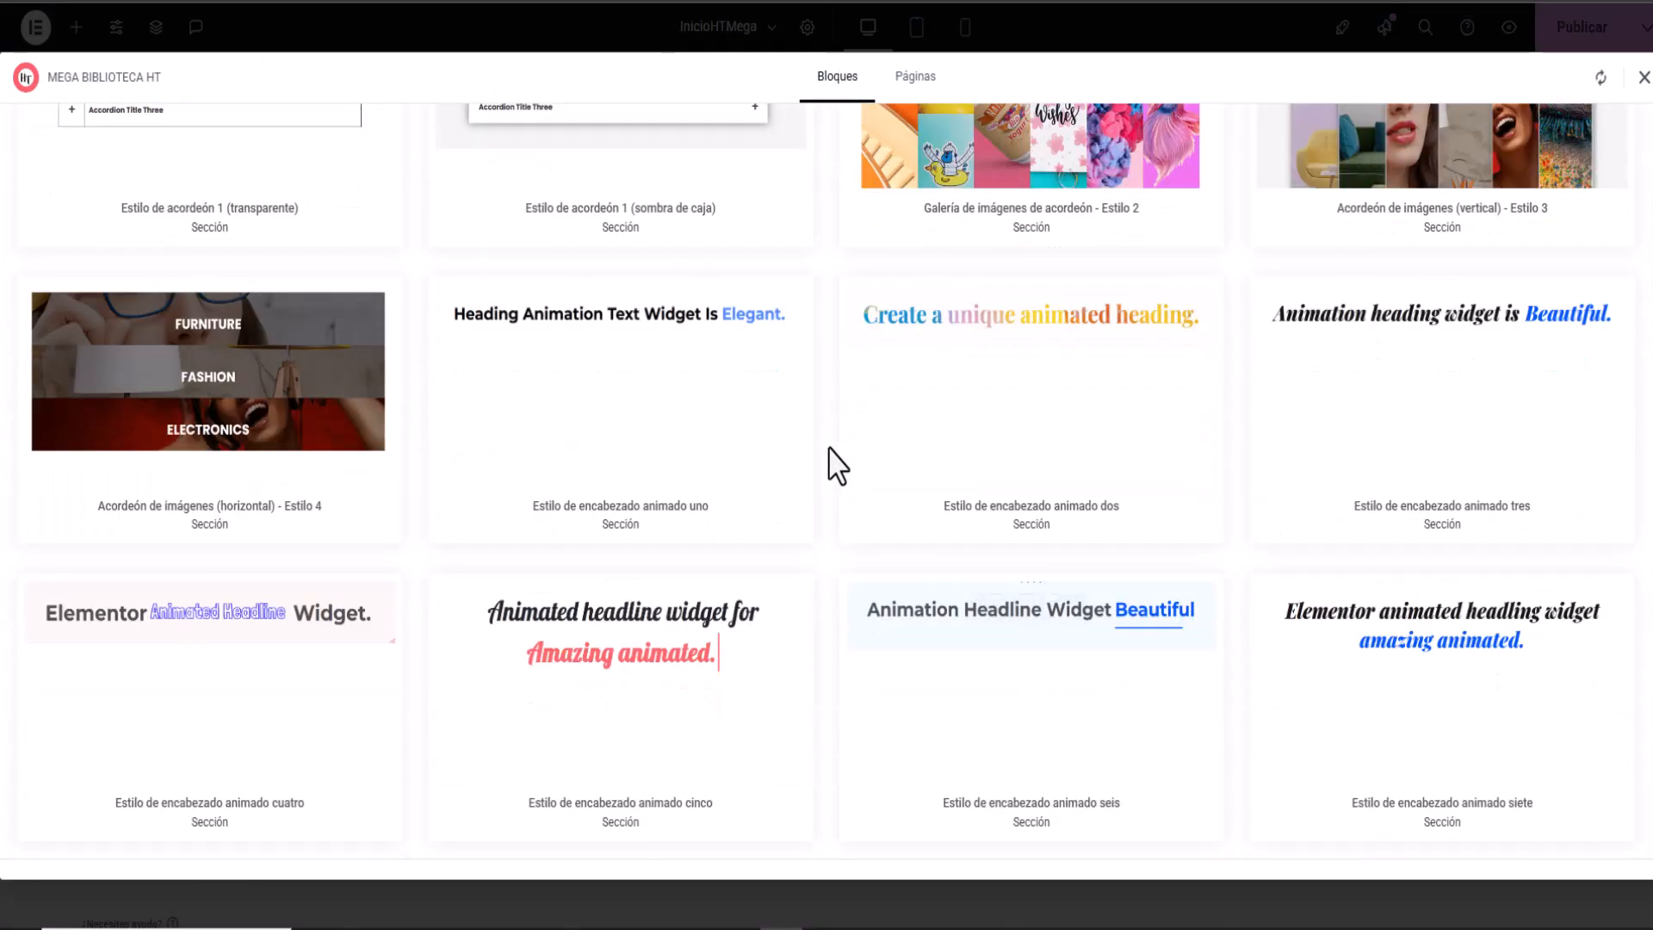
scroll(834, 464, up, 5)
scroll(834, 465, down, 12)
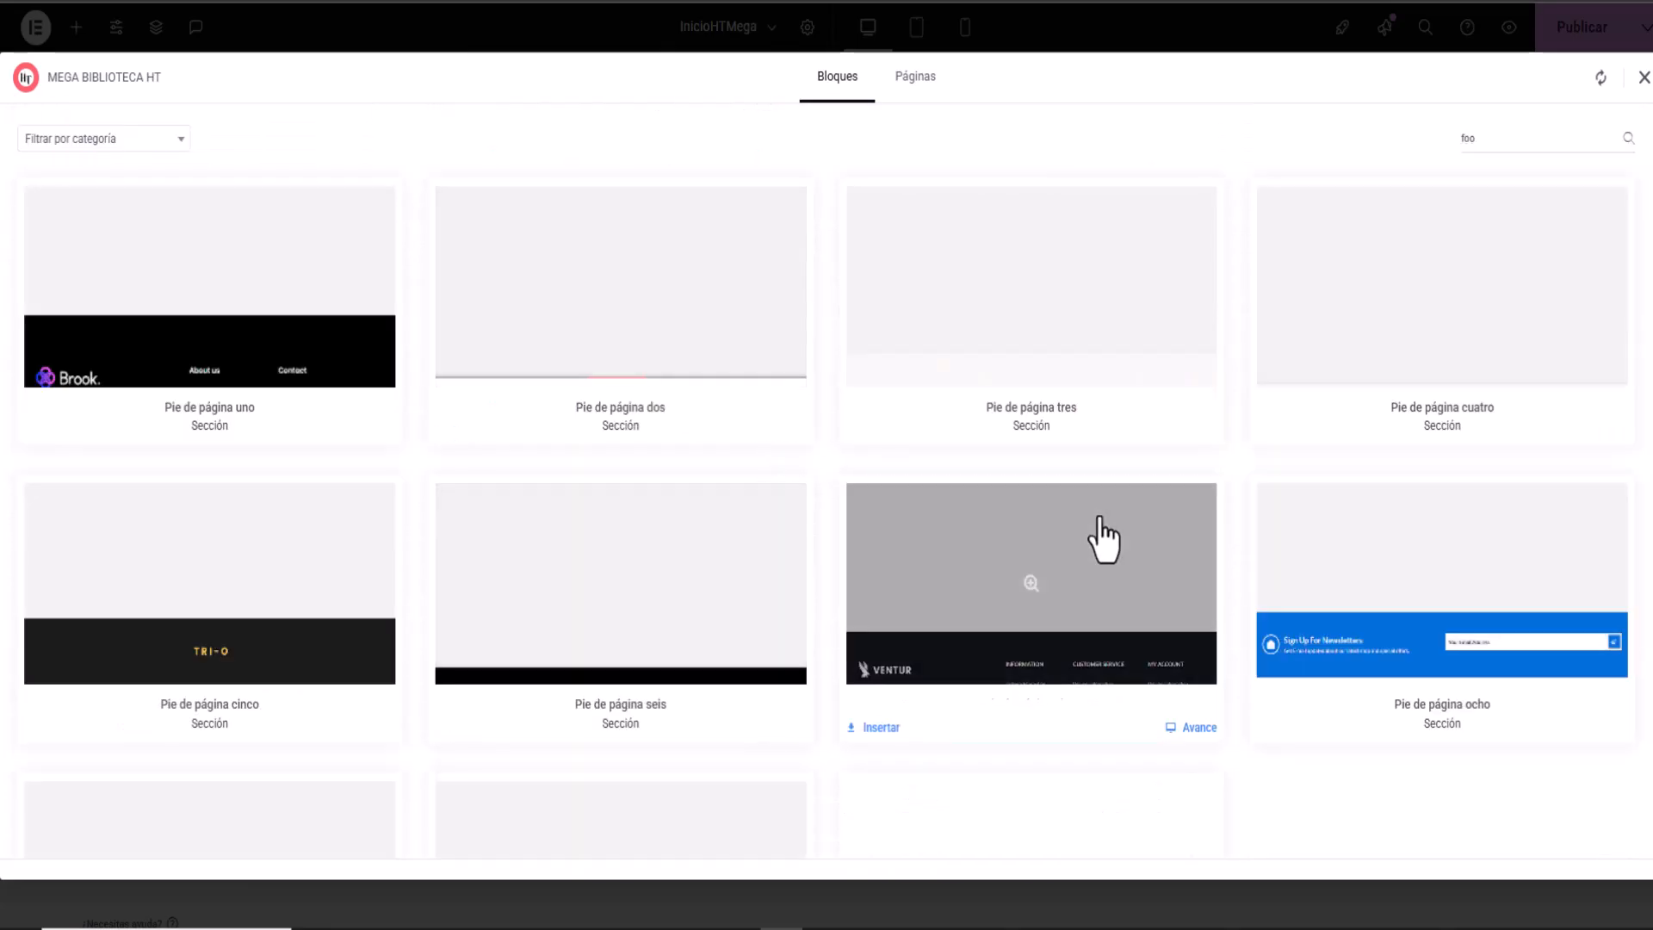
scroll(841, 585, down, 2)
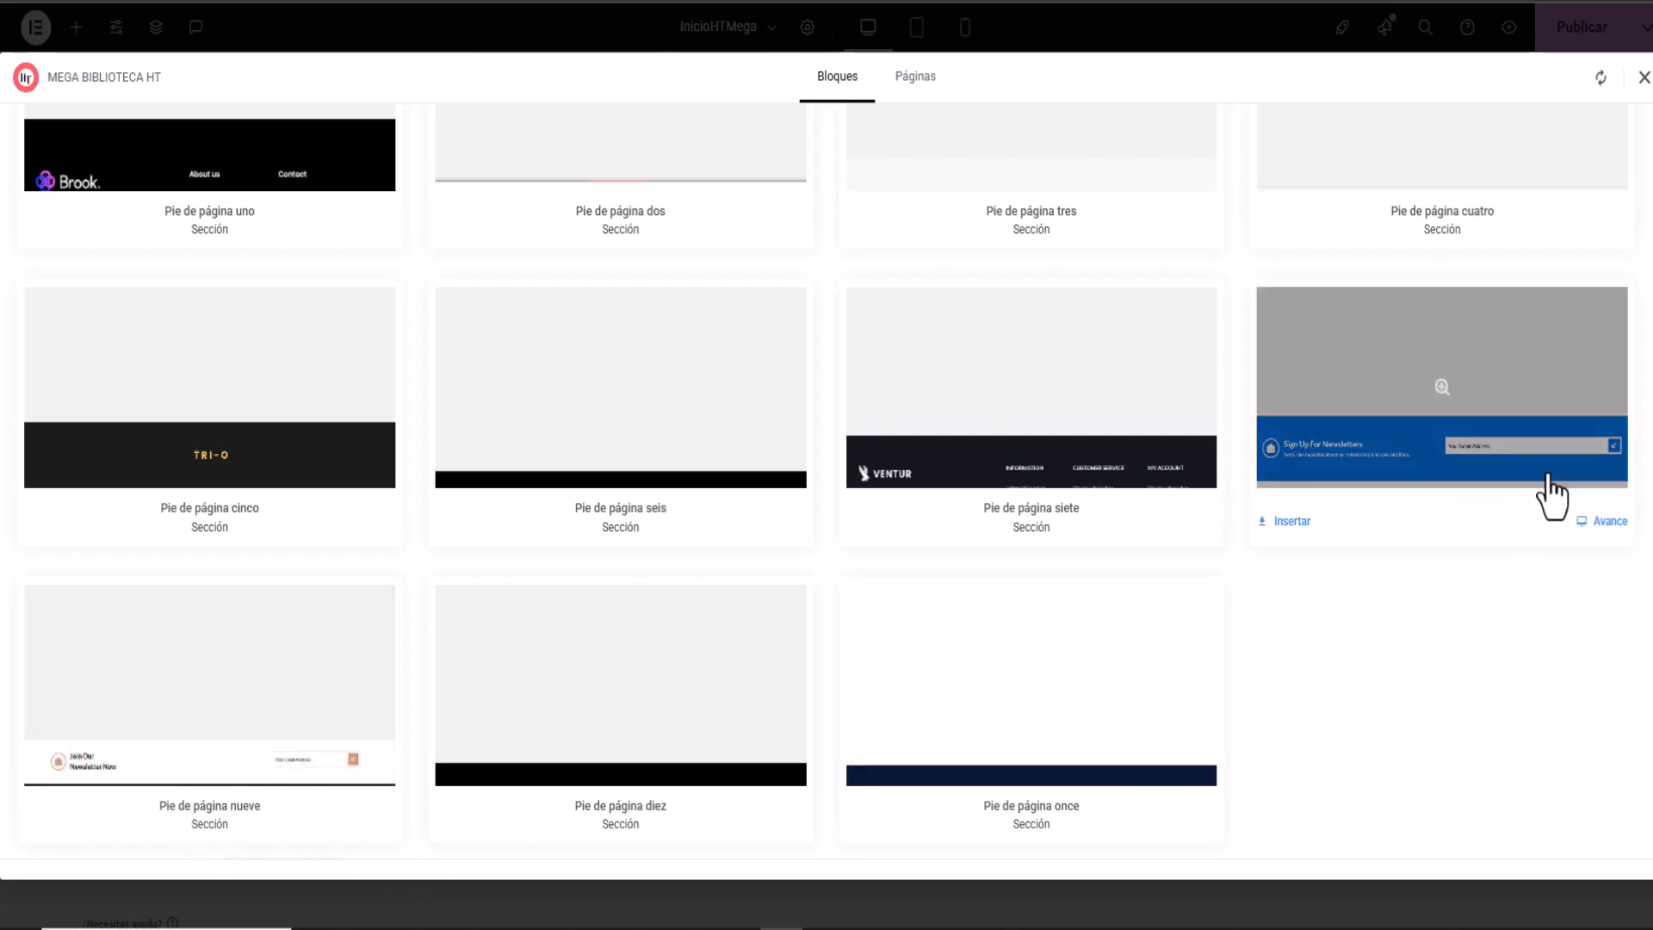
Step: Preview the Pie de página ocho footer block and insert it below the brand logos
mouse_move(1458, 518)
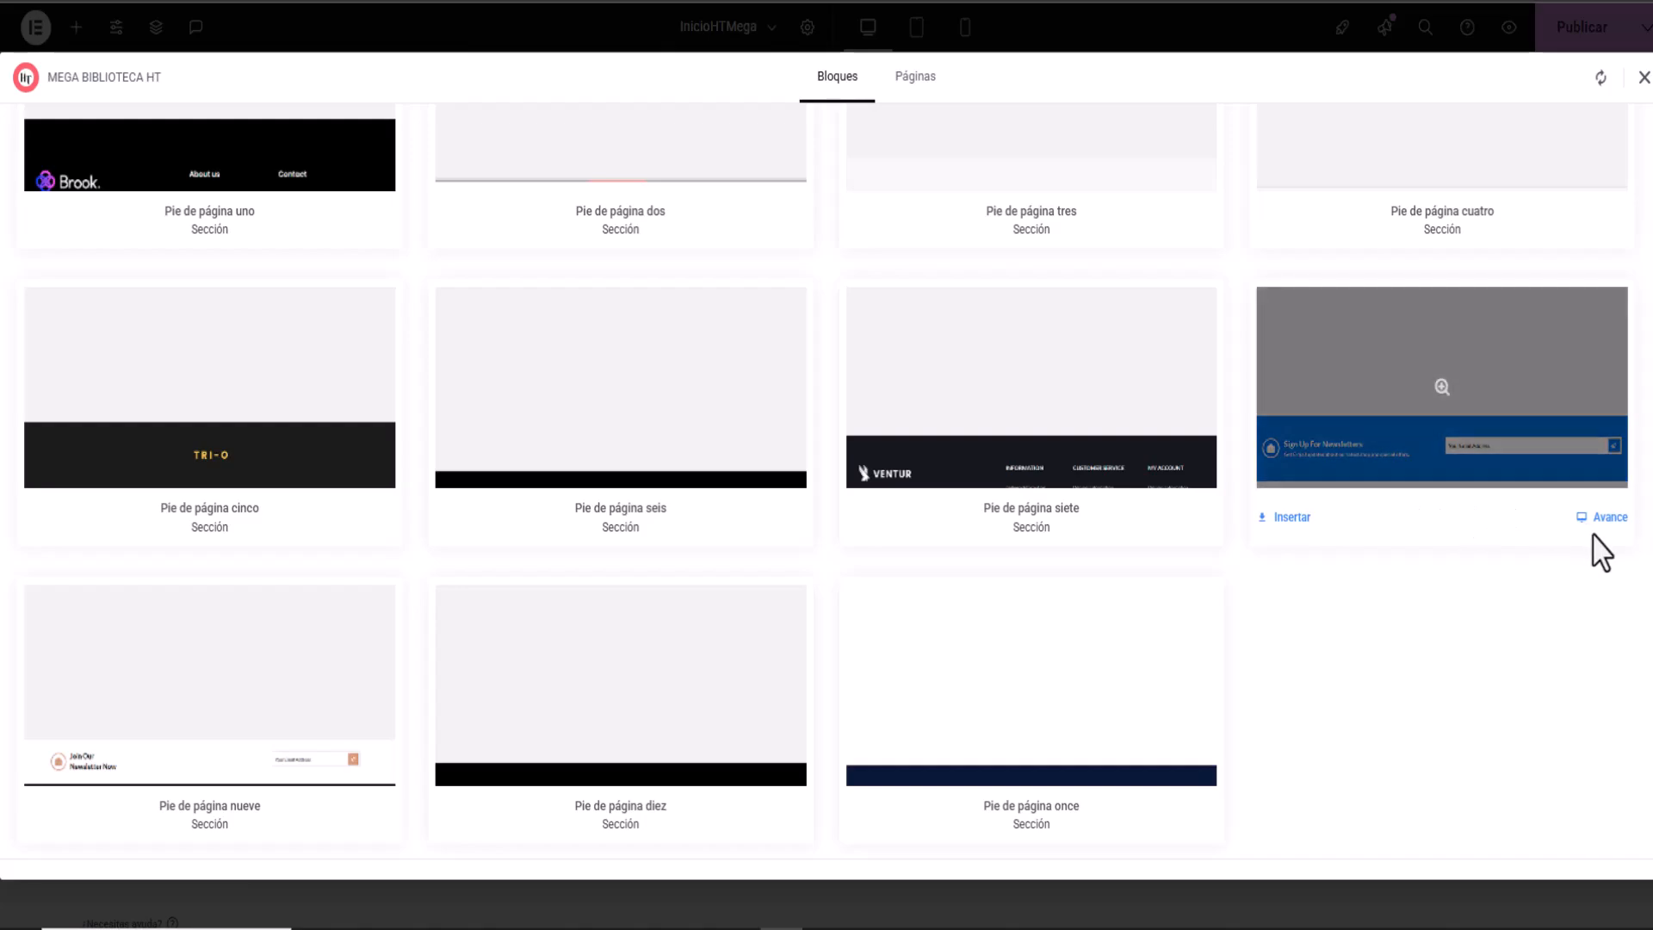
click(1606, 518)
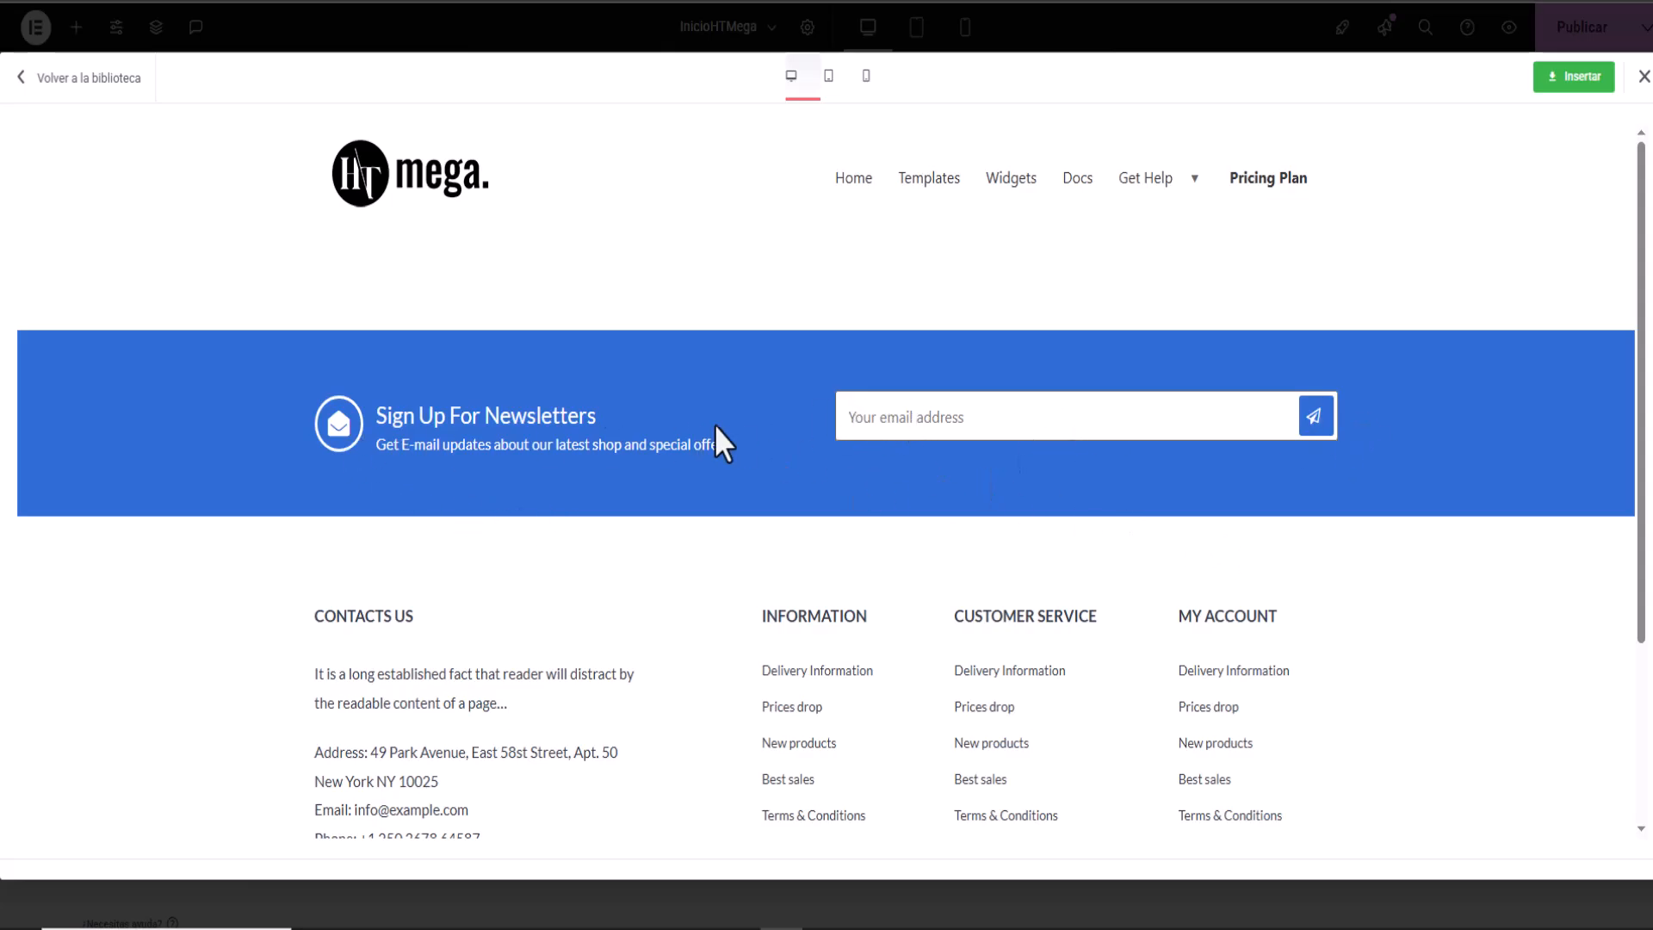
click(1593, 90)
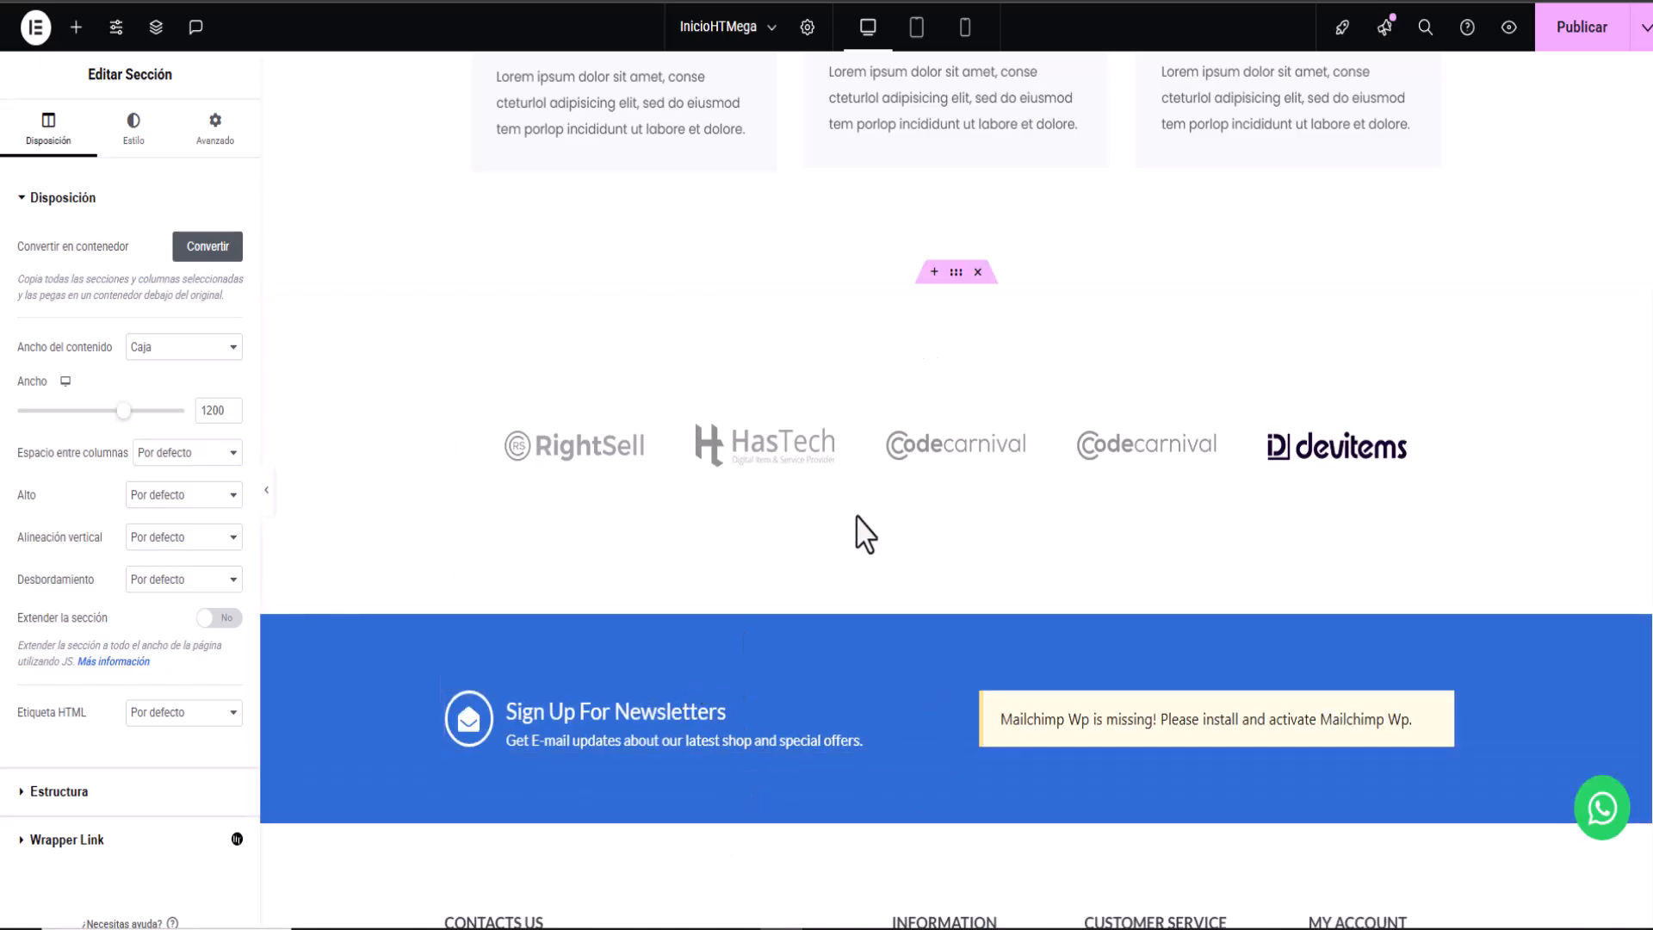
Step: Publish the page and review its live preview from the slider down to the footer
scroll(865, 516, up, 5)
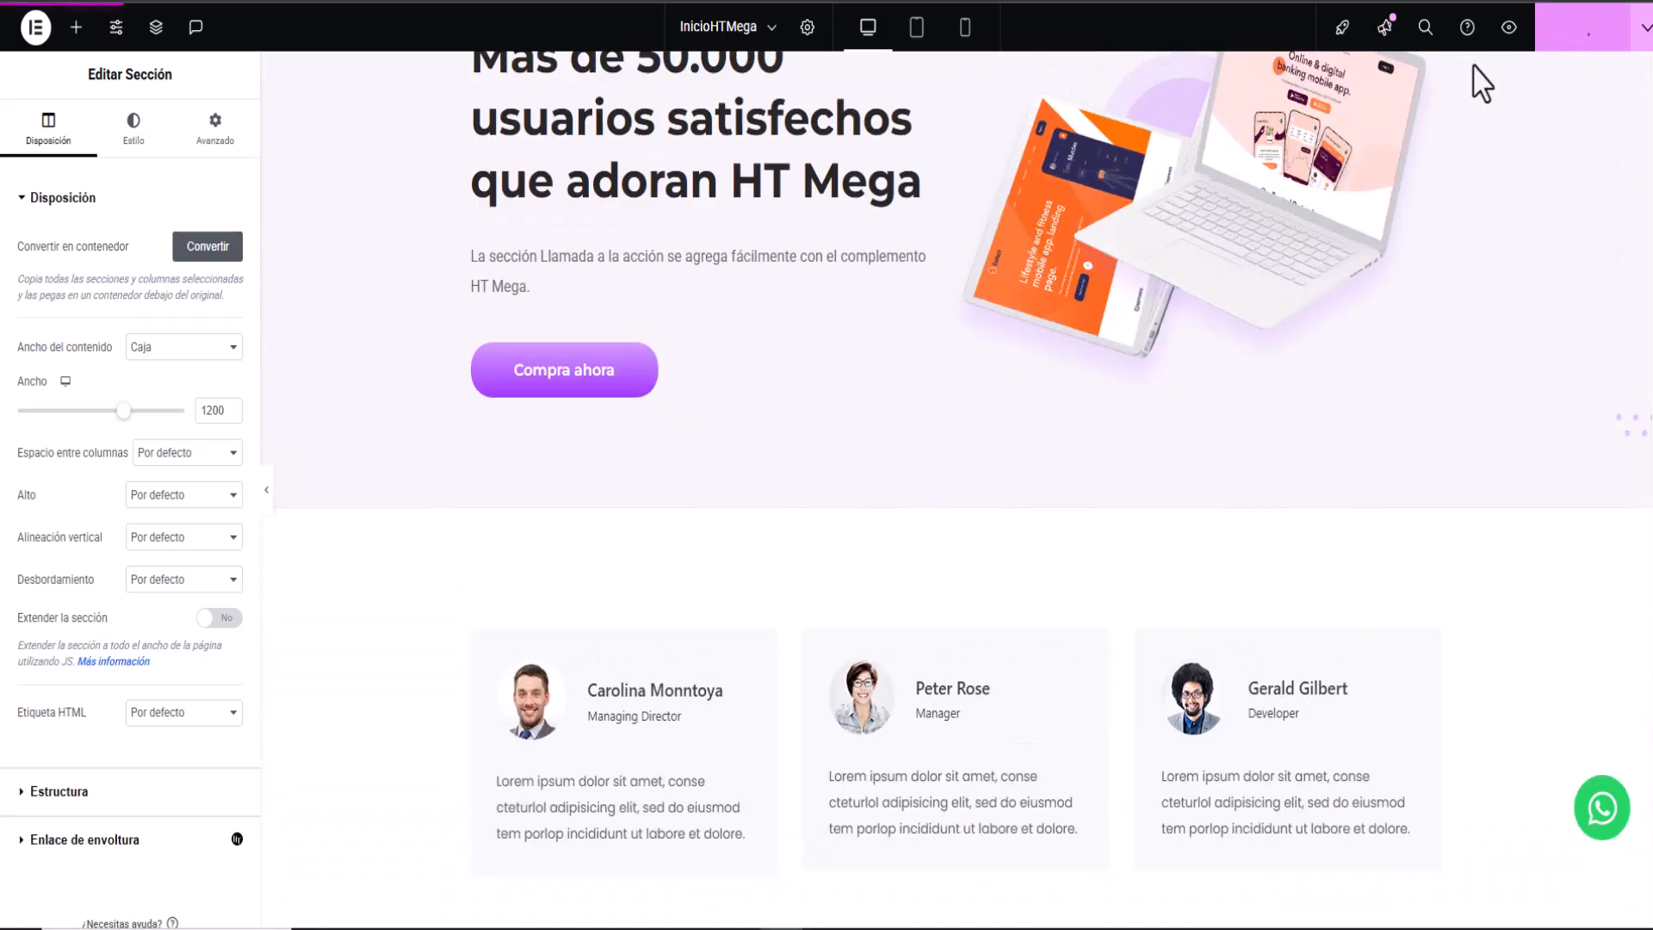
click(1508, 29)
scroll(525, 370, down, 5)
scroll(232, 413, up, 5)
scroll(277, 480, down, 10)
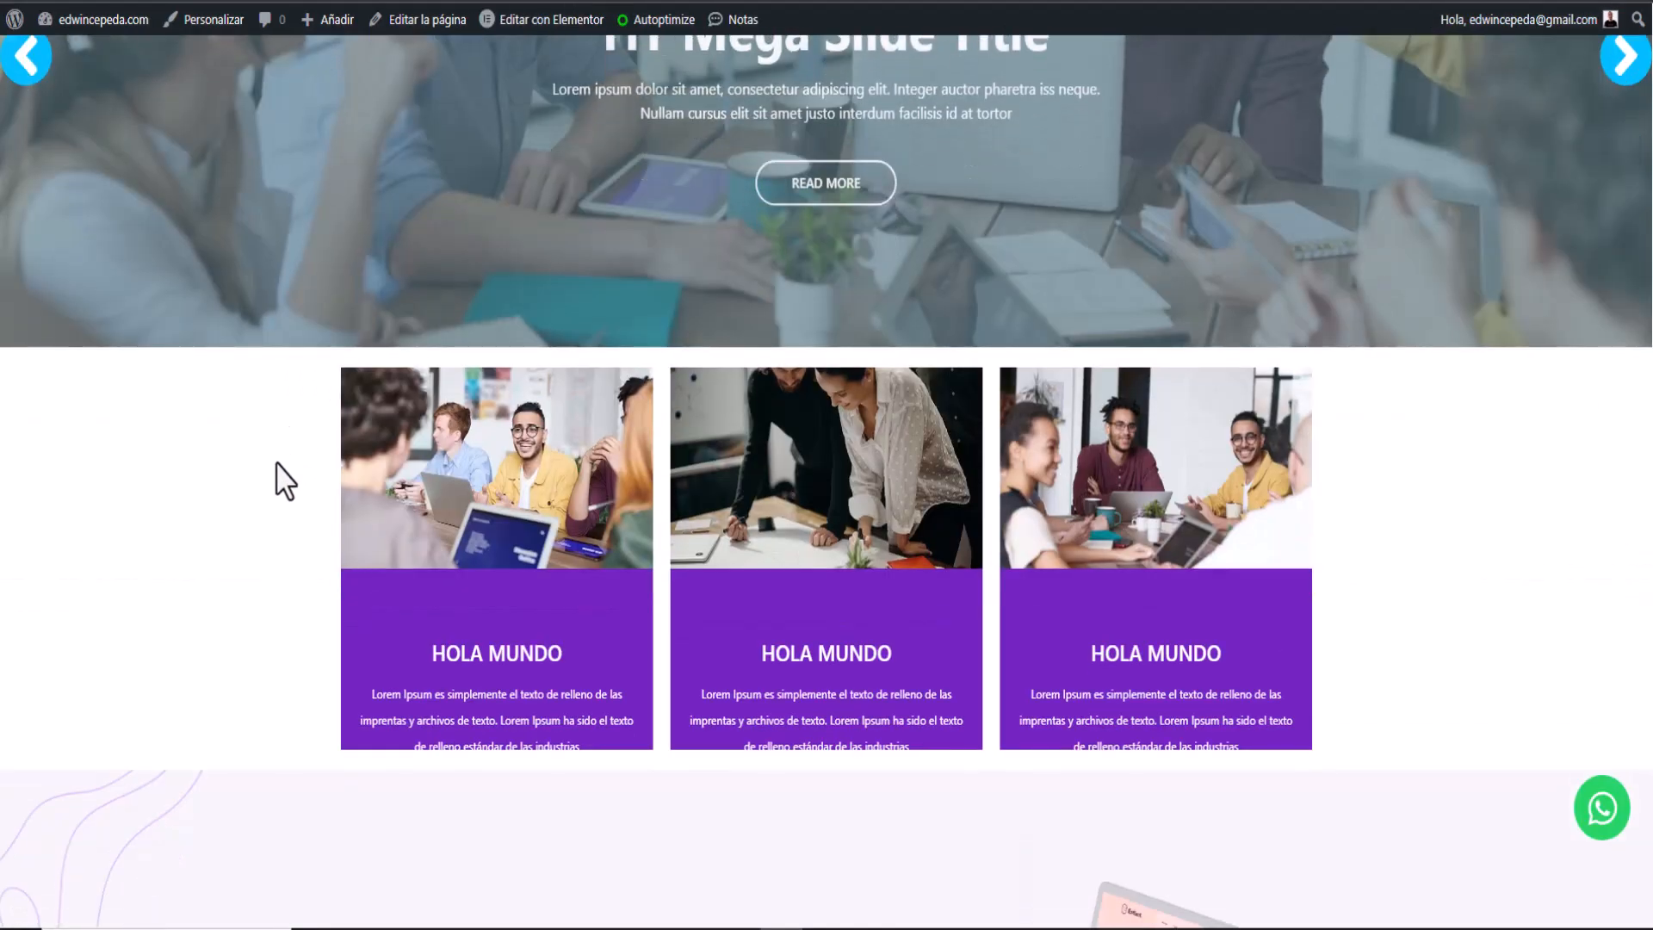
scroll(276, 479, down, 10)
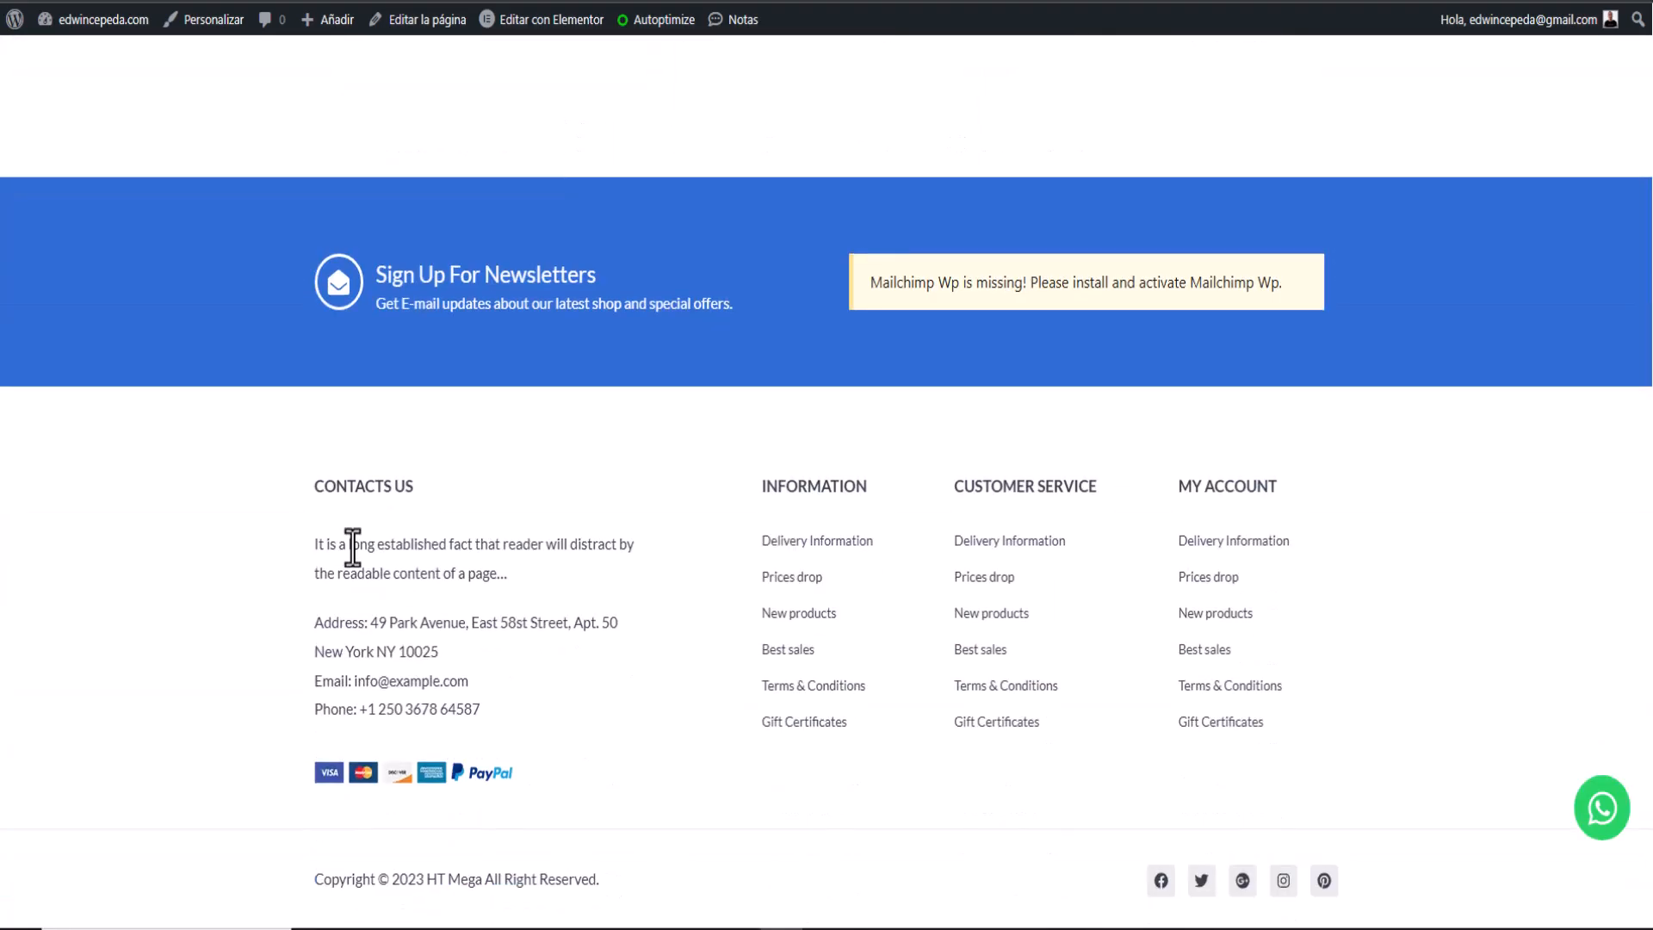
scroll(353, 545, up, 20)
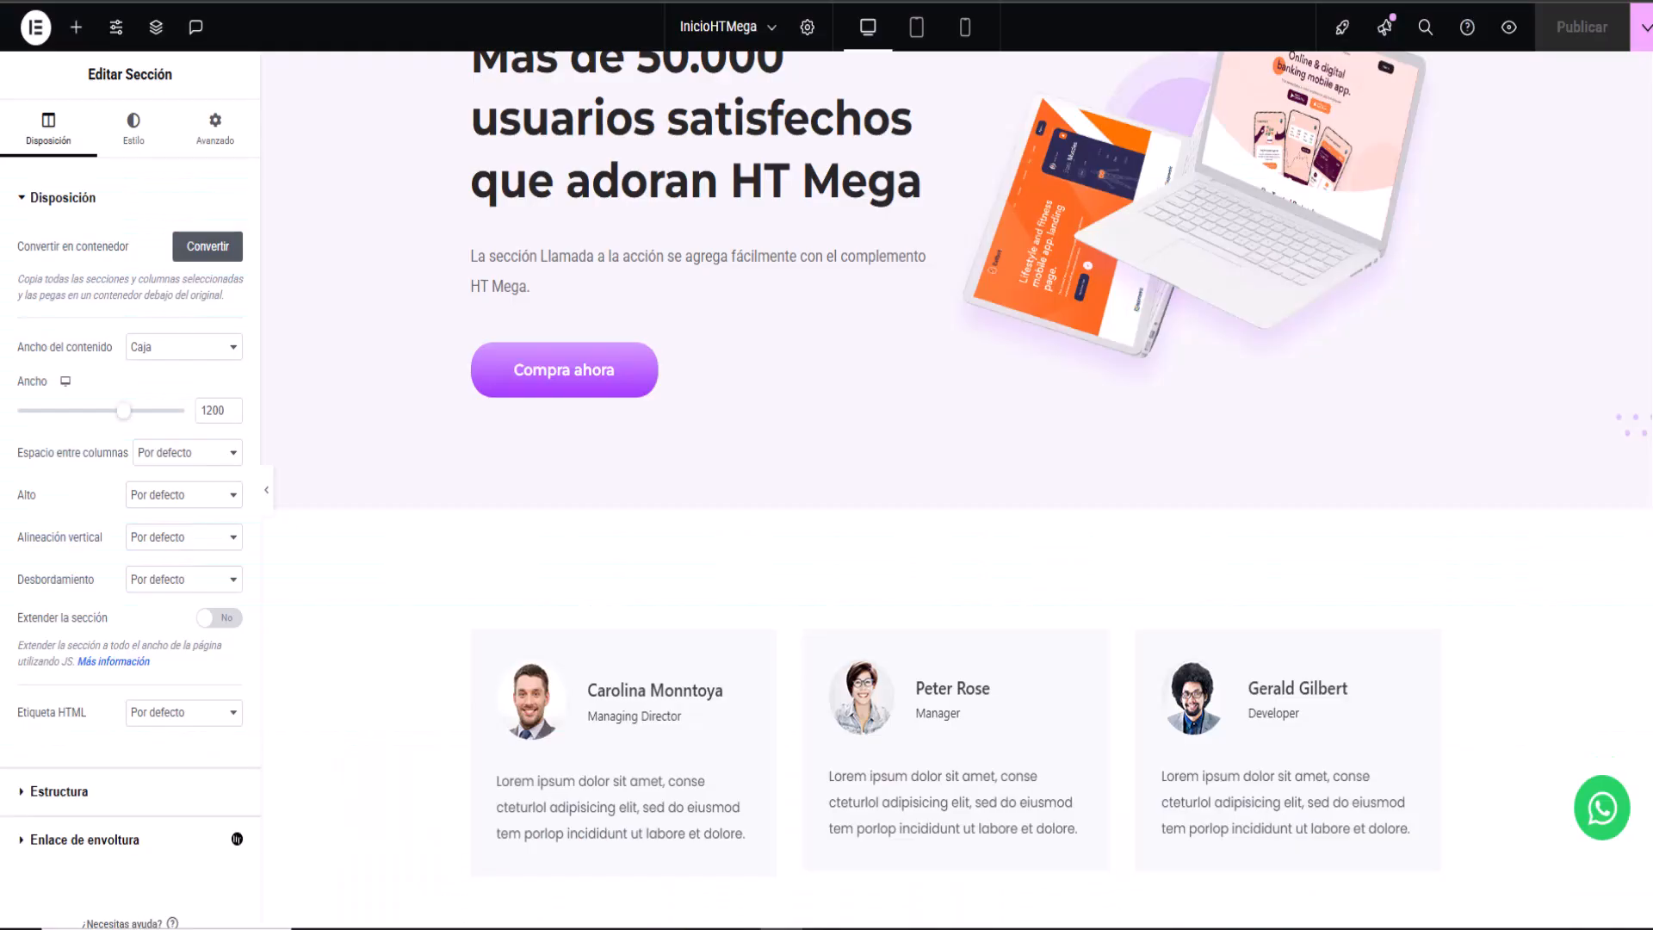
Step: Delete the footer section holding the Contacts Us, Information, Customer Service and My Account columns
scroll(800, 498, down, 5)
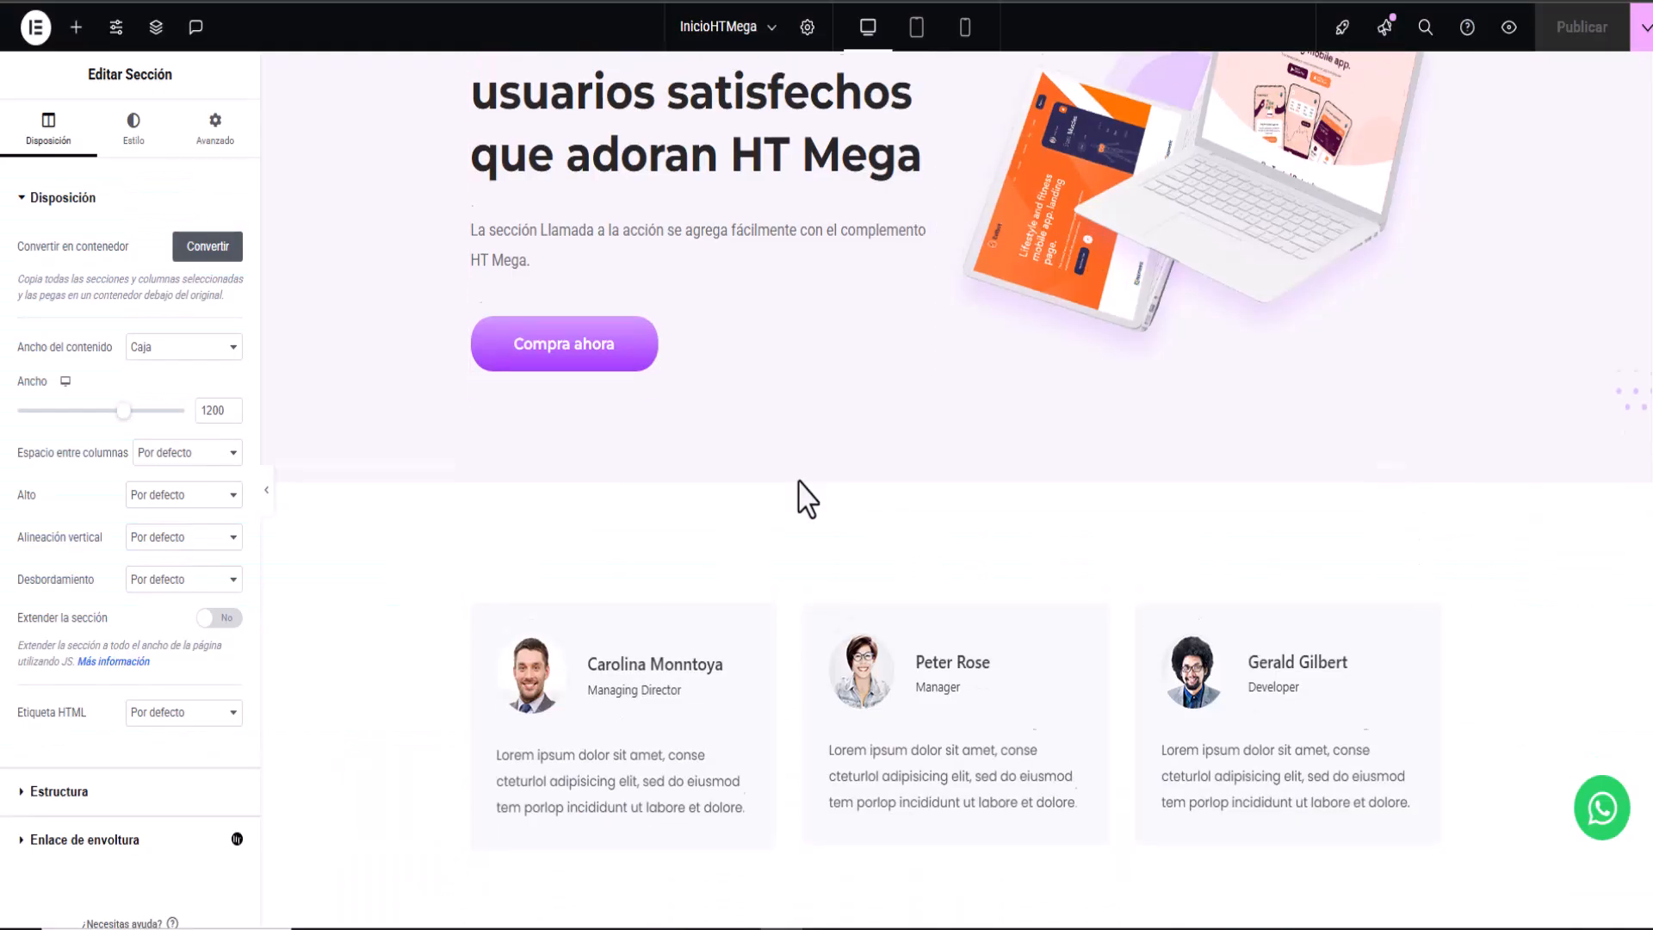
scroll(1086, 667, down, 5)
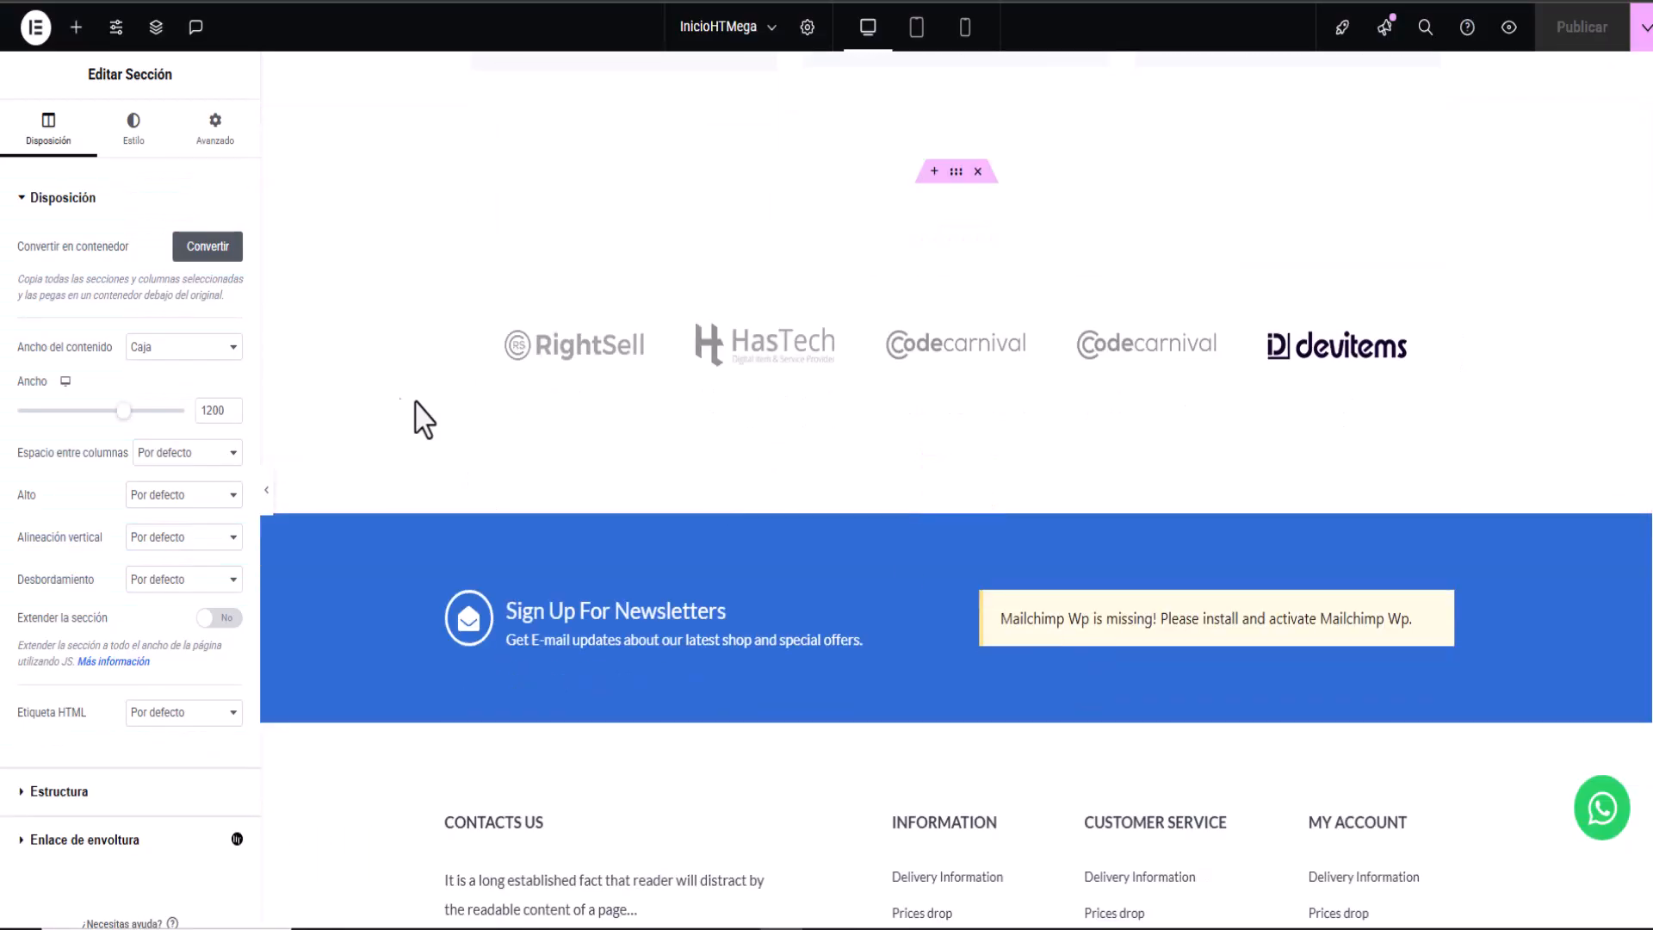
scroll(542, 452, down, 5)
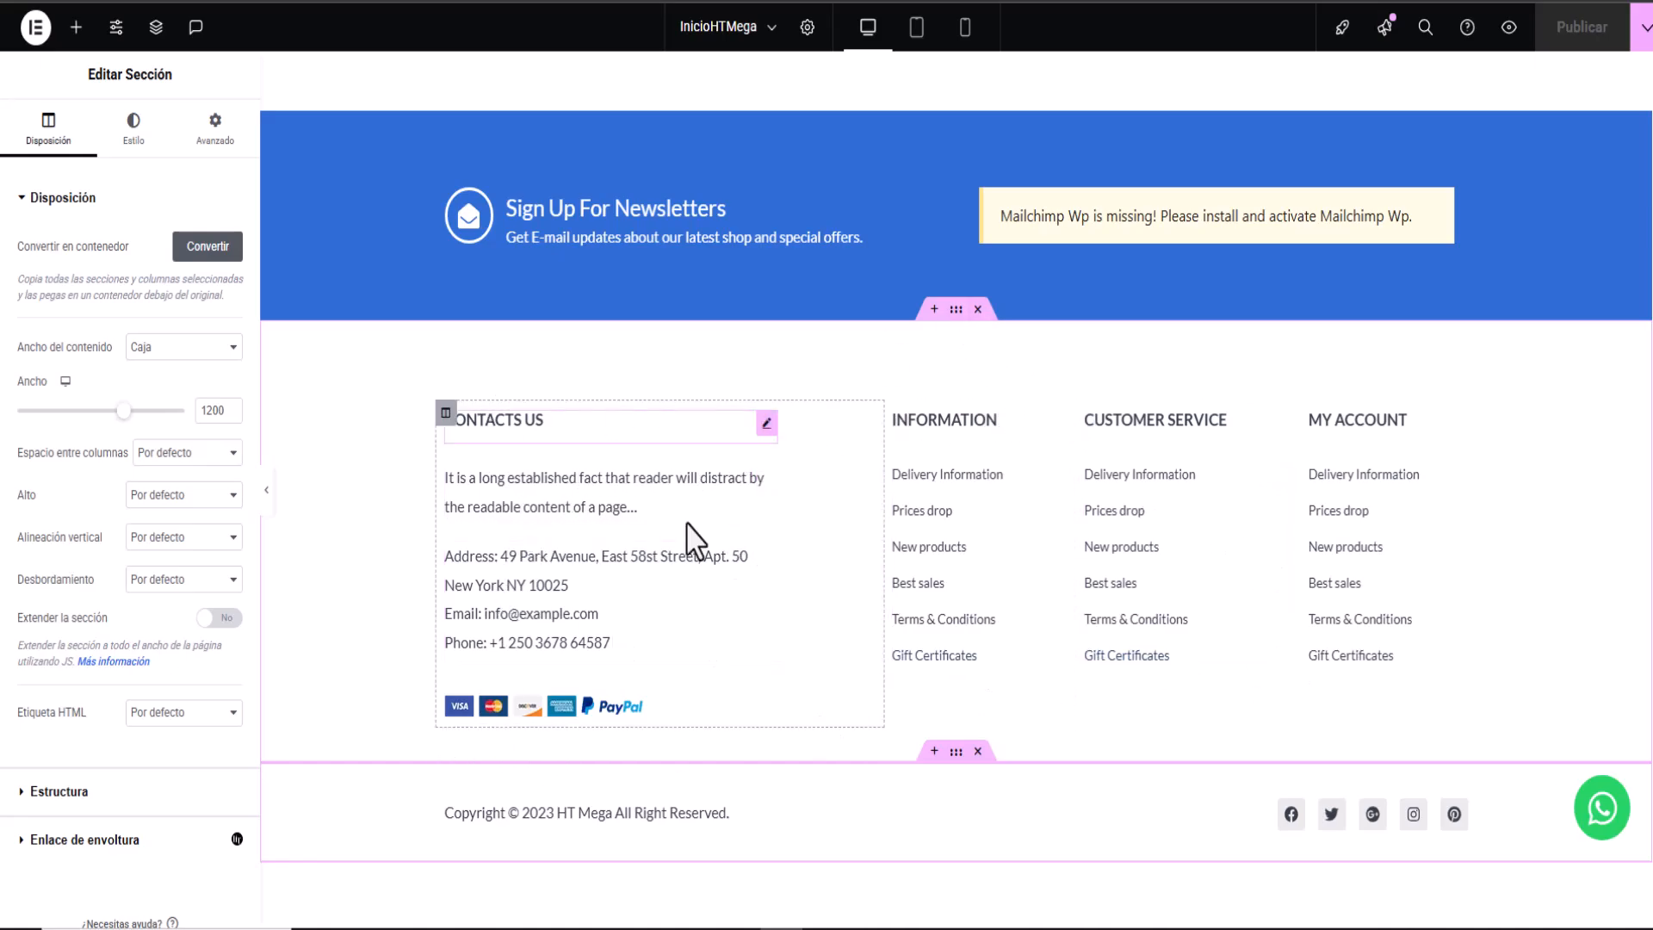
click(978, 309)
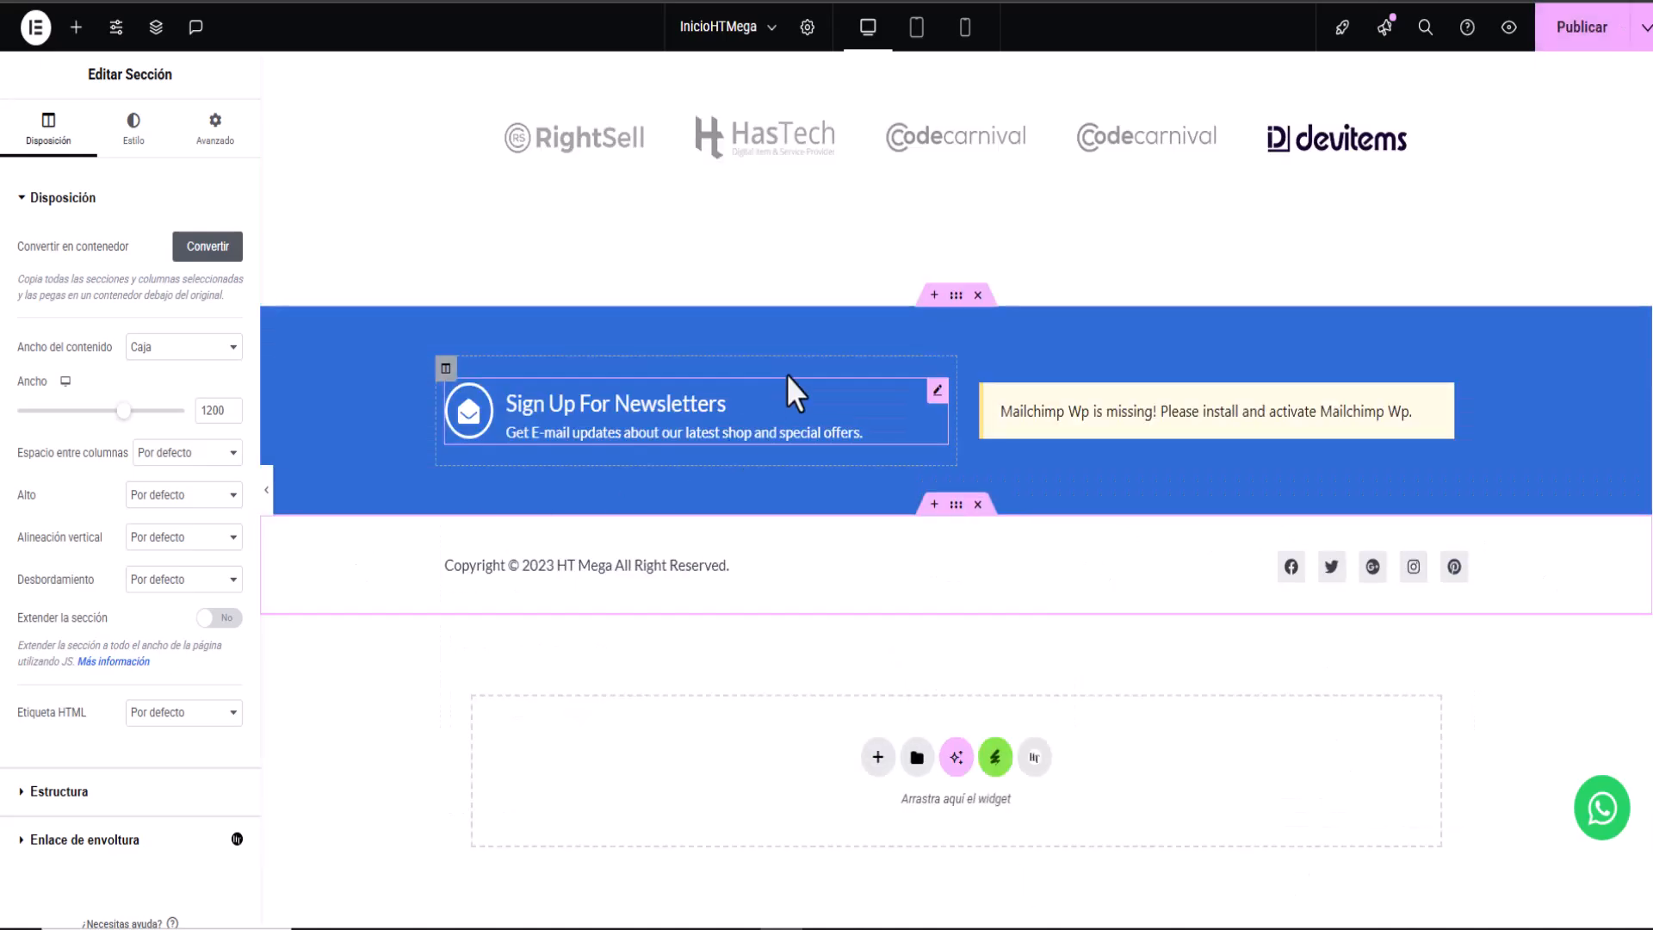
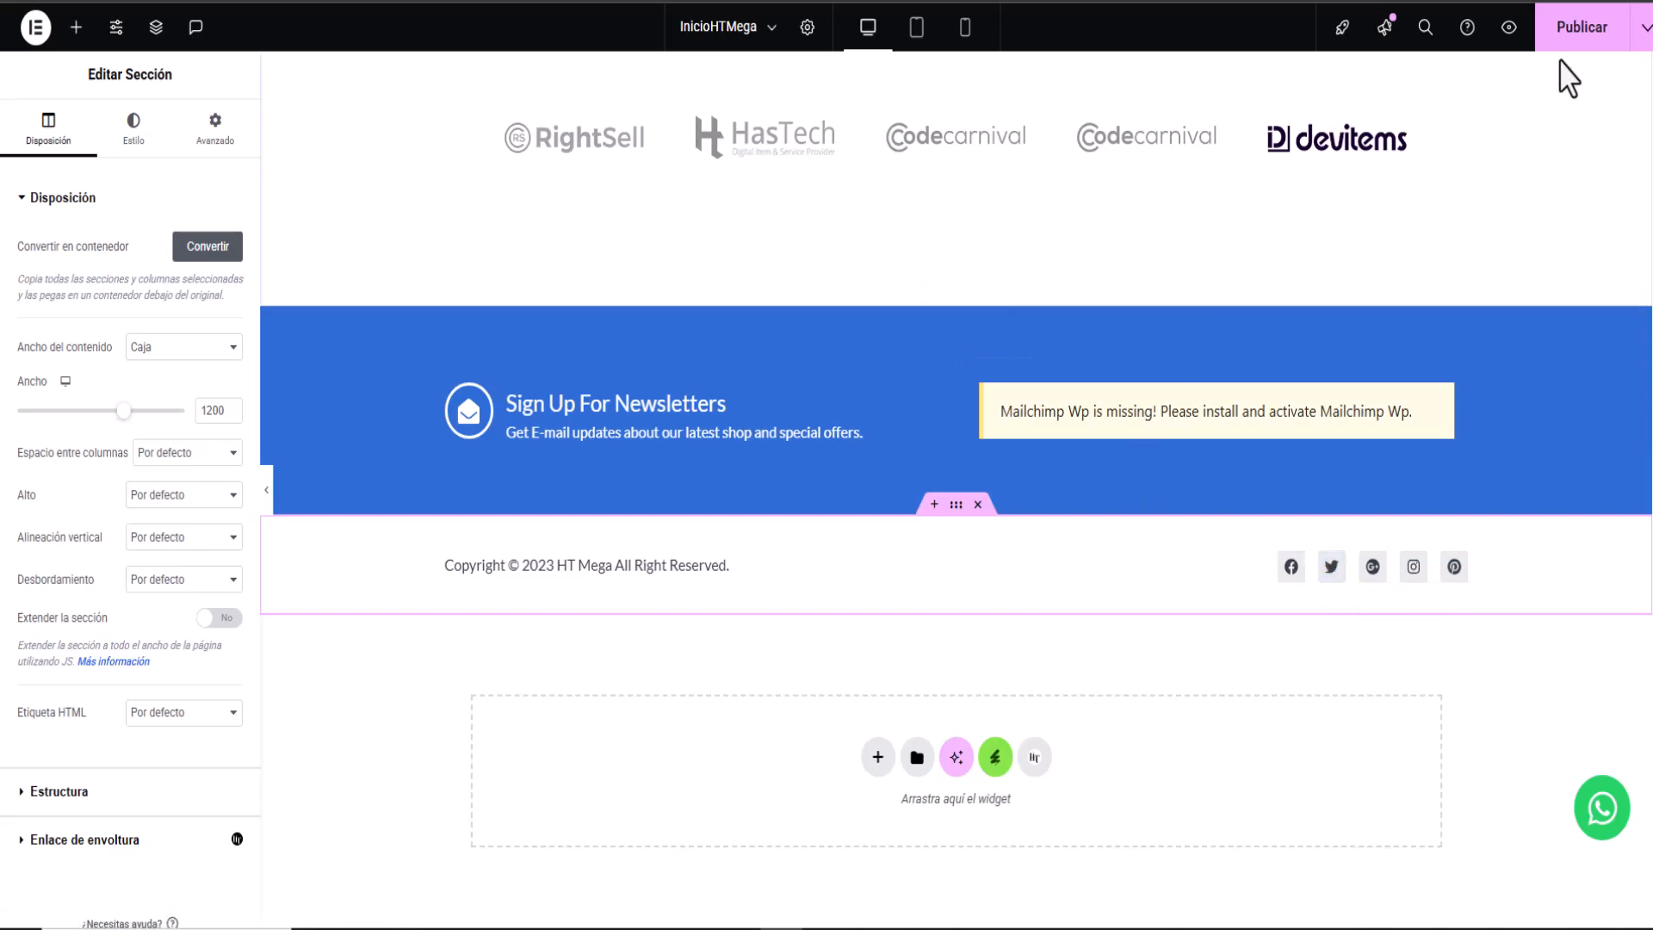
Step: Publish the page and check its layout from the header down to the newsletter and copyright footer
click(1584, 34)
scroll(988, 413, up, 20)
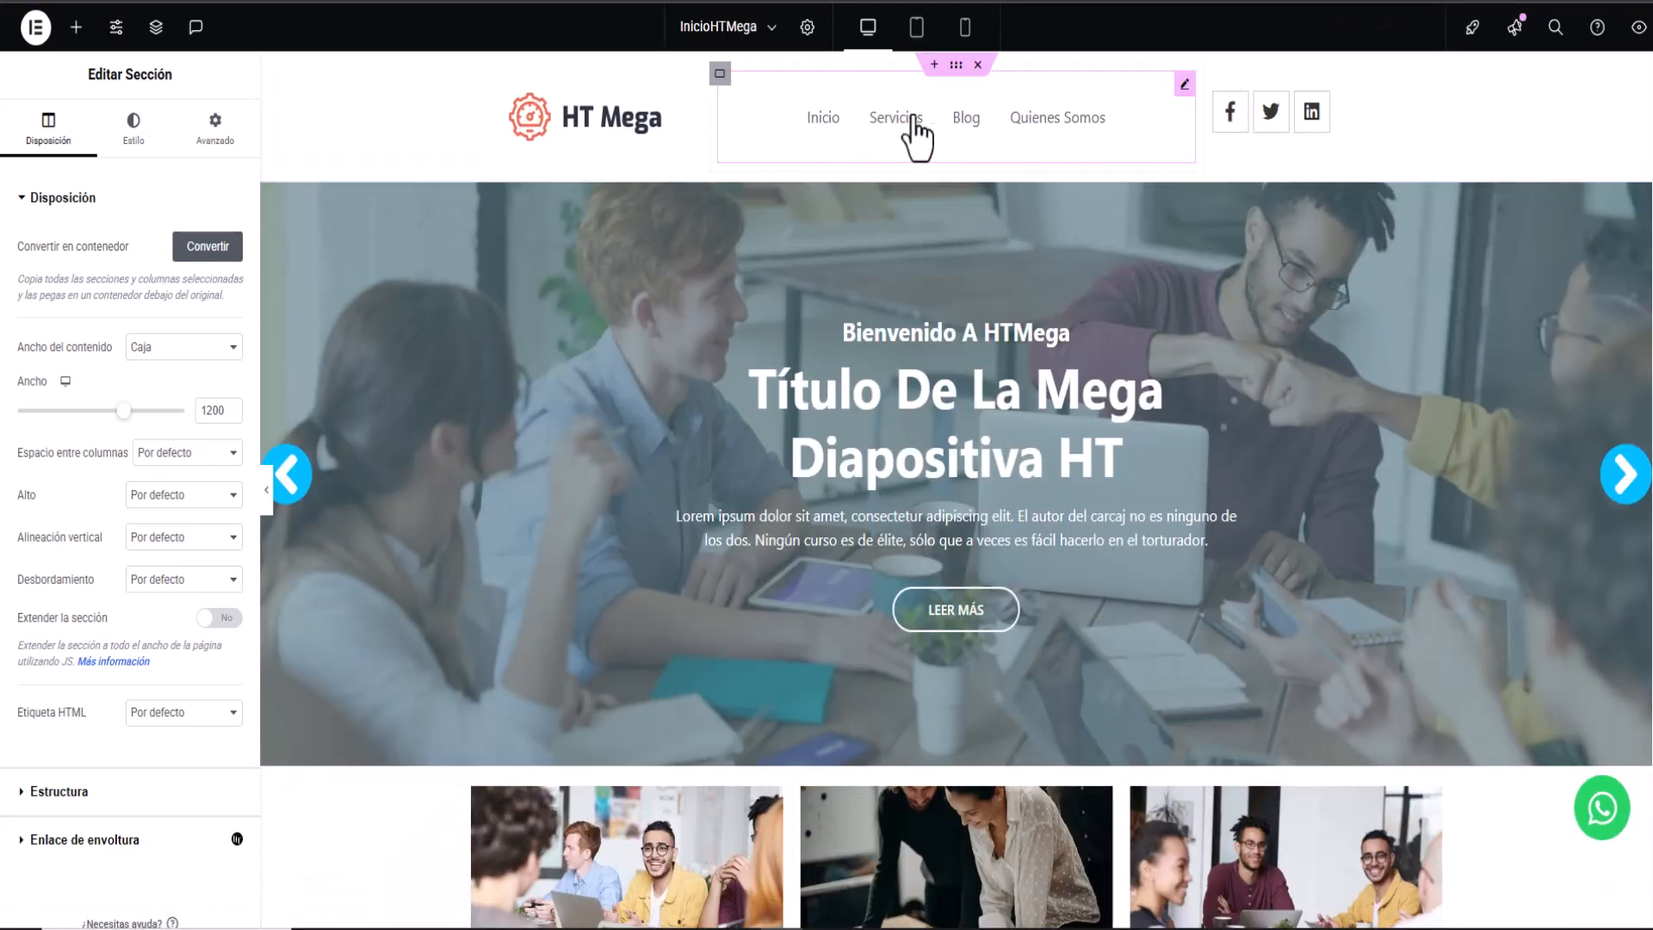
scroll(835, 448, down, 20)
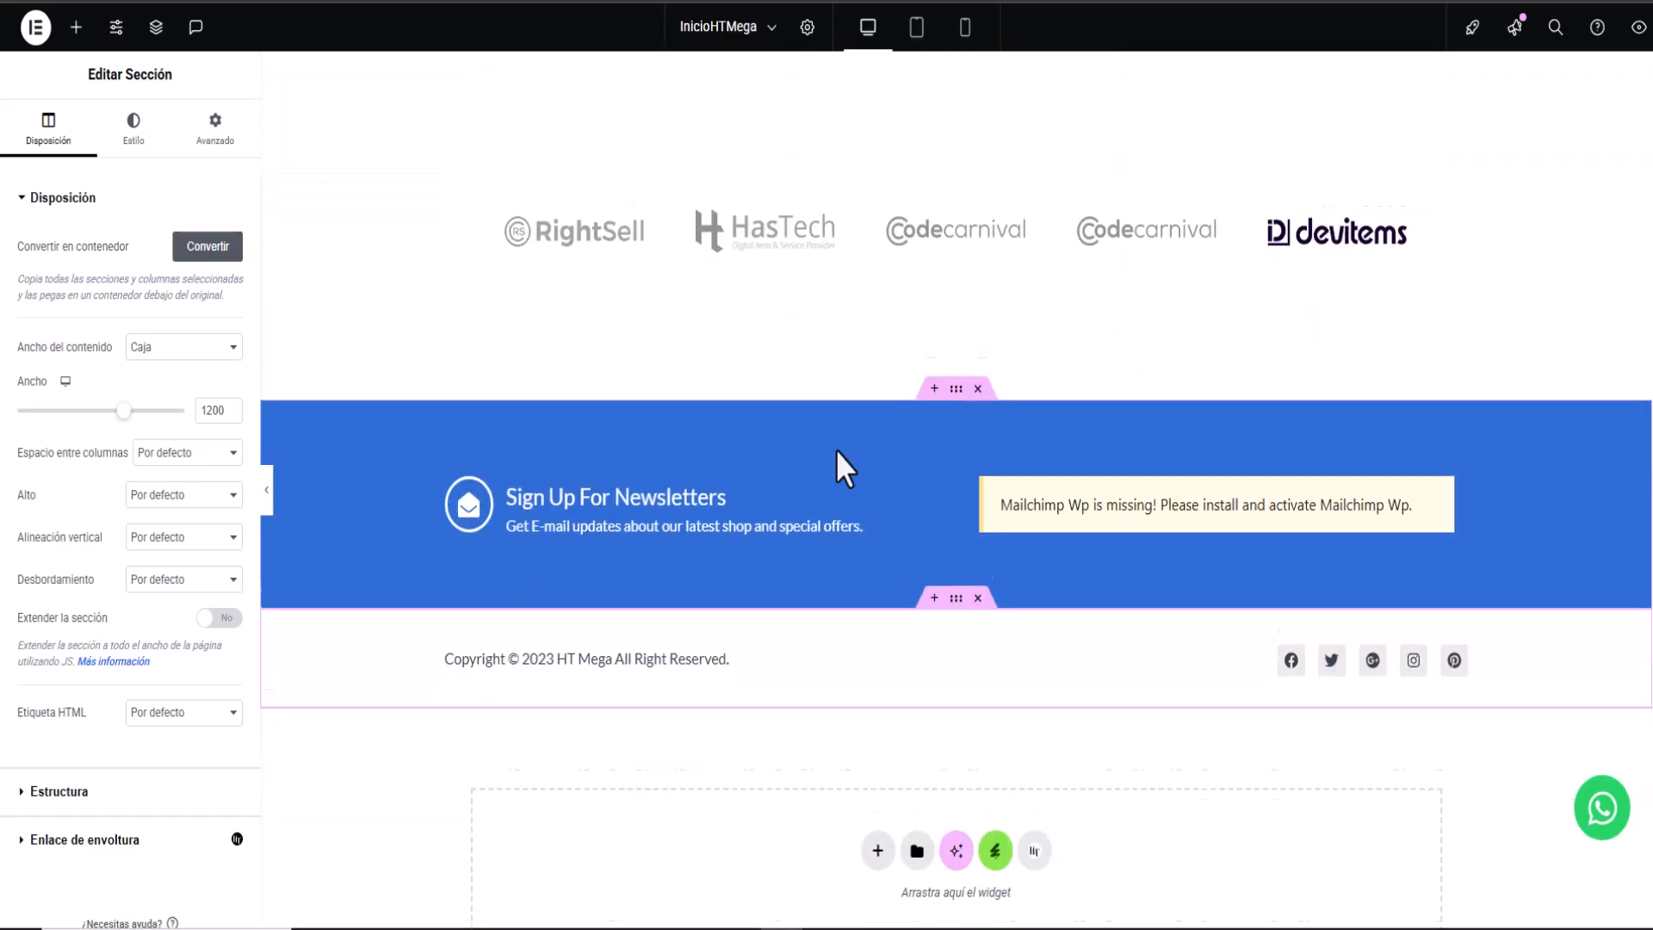
Step: Open the HT Mega library from the empty area below the footer and browse the page templates as far as the education designs
scroll(840, 460, down, 1)
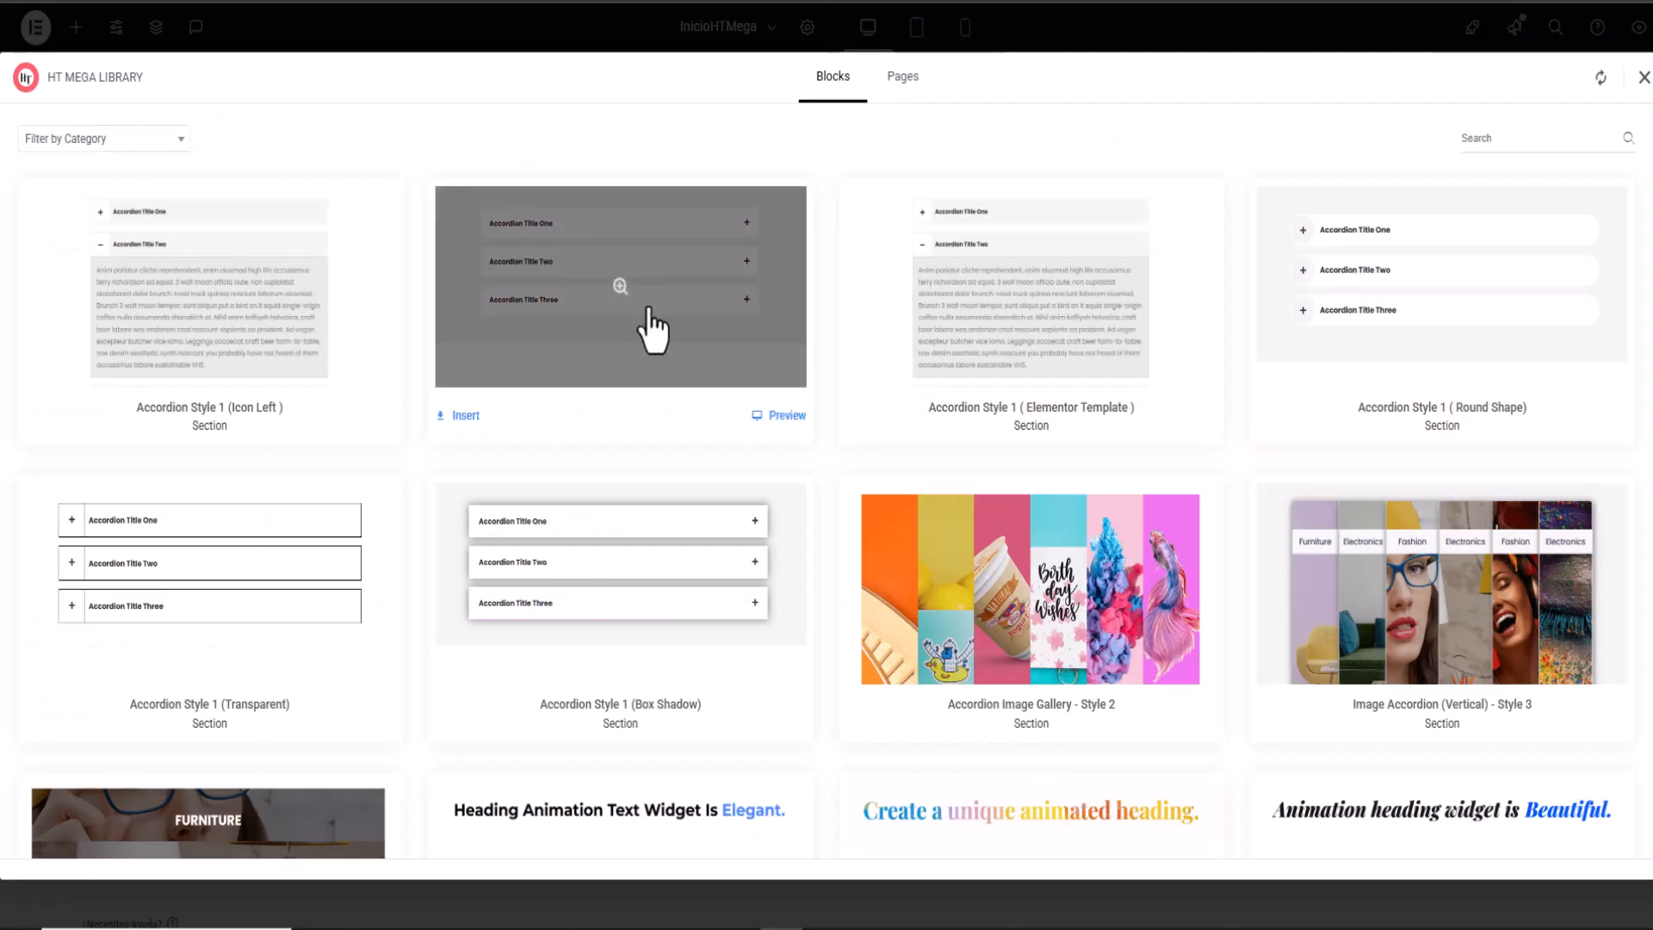
click(901, 86)
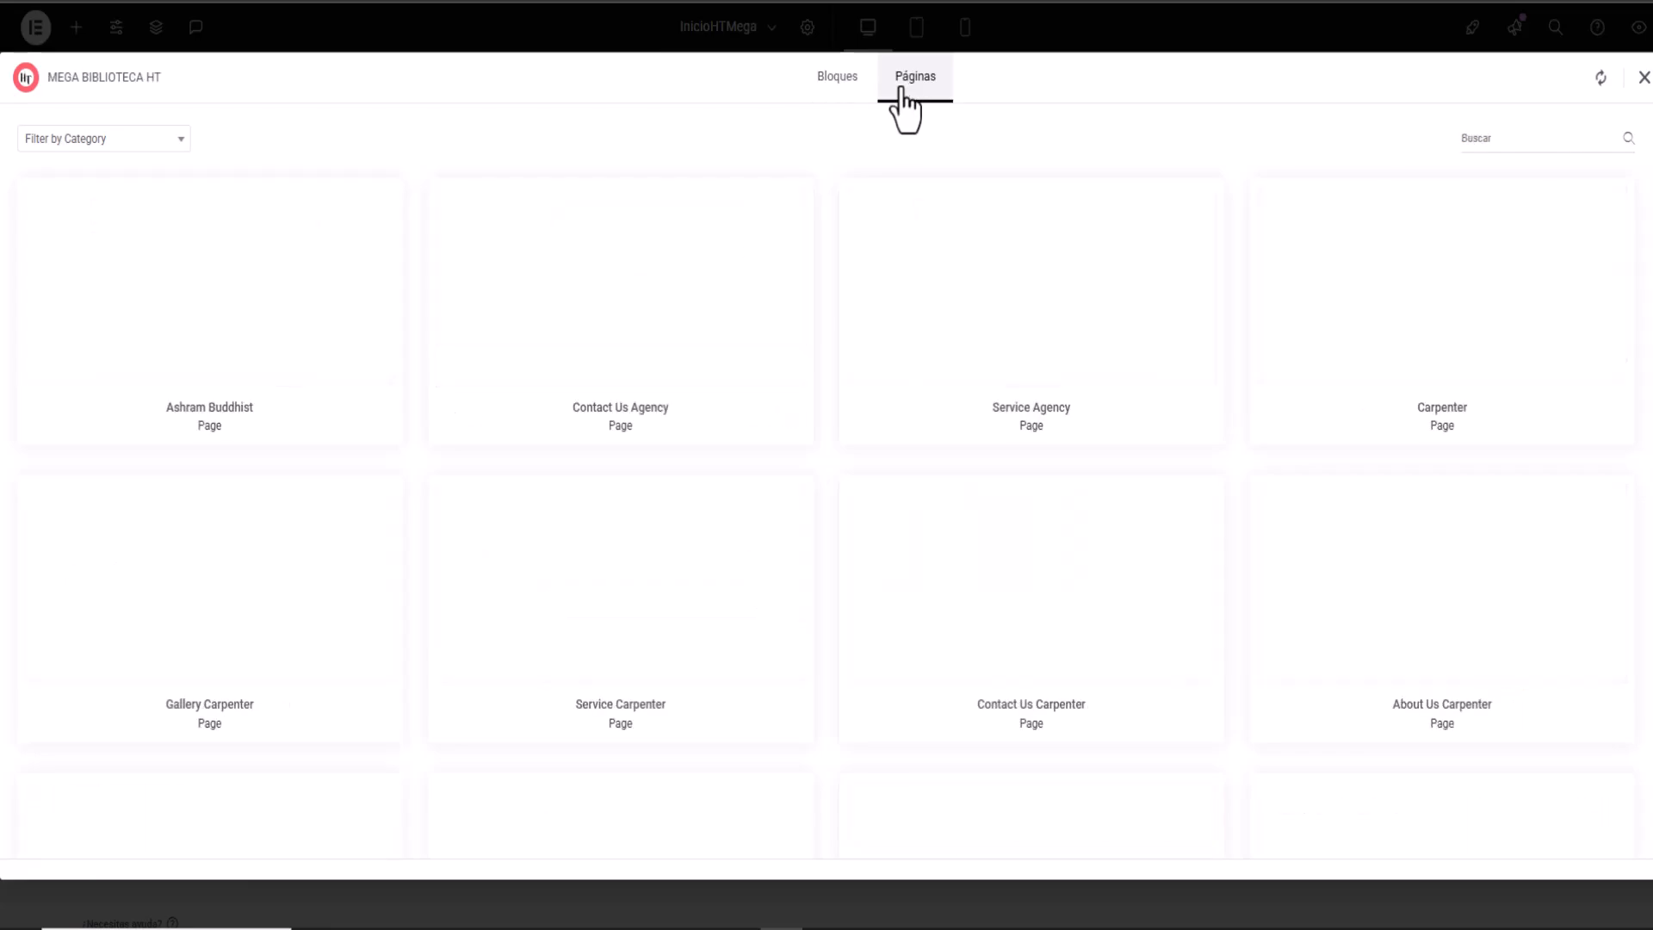
scroll(834, 469, down, 15)
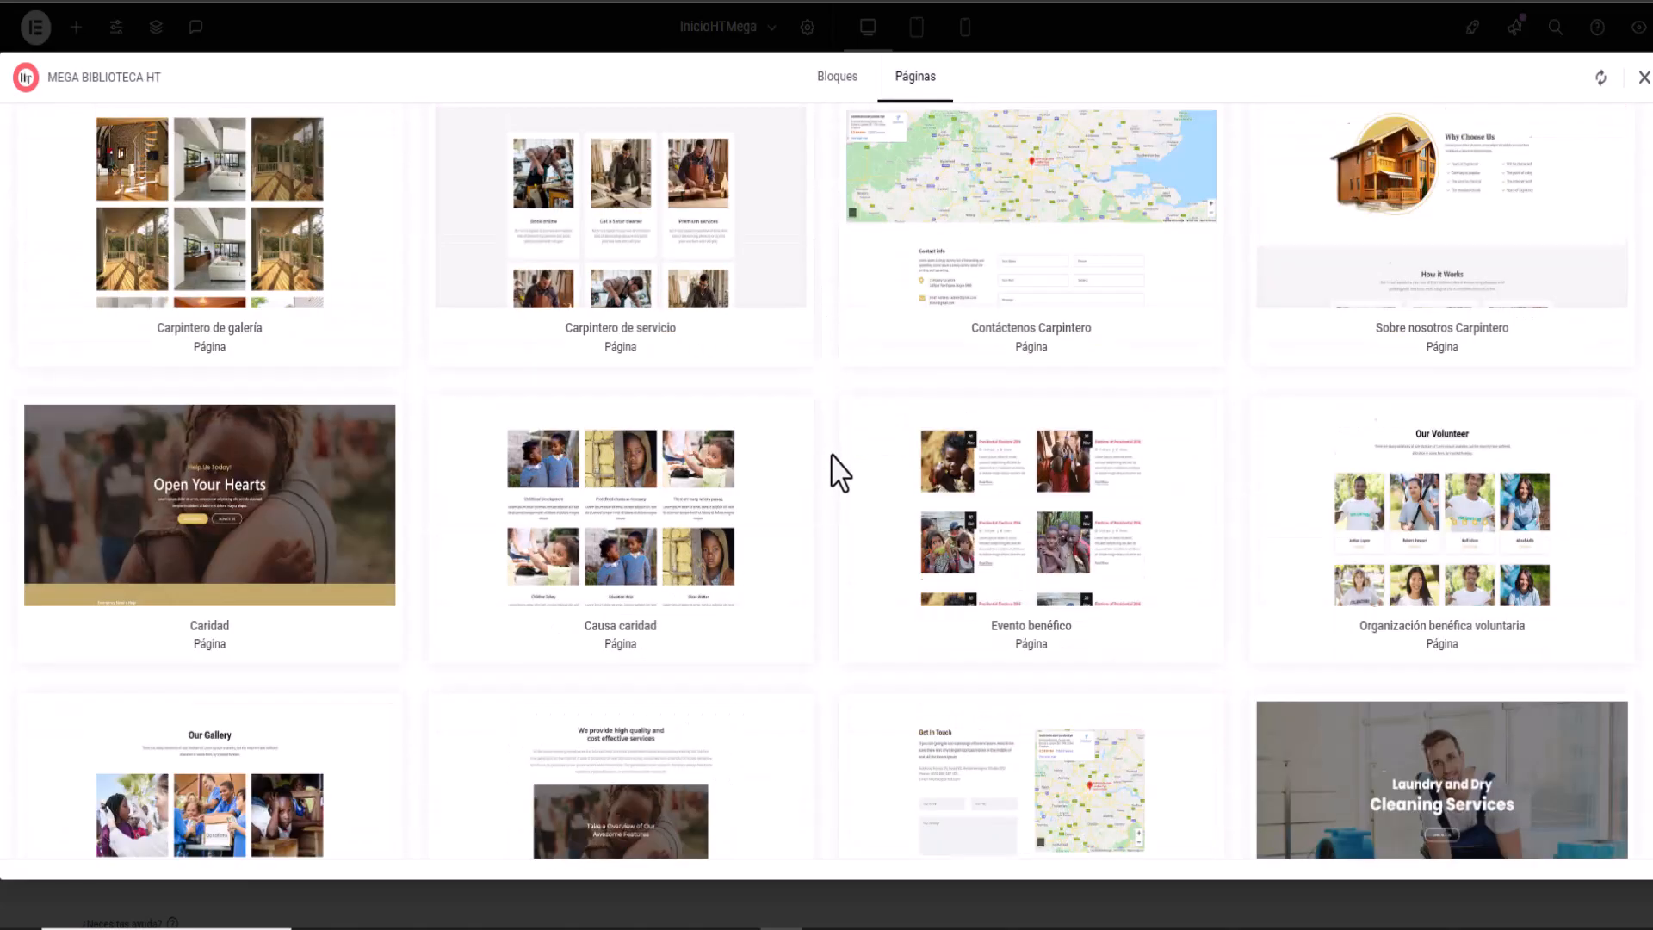
scroll(834, 465, down, 12)
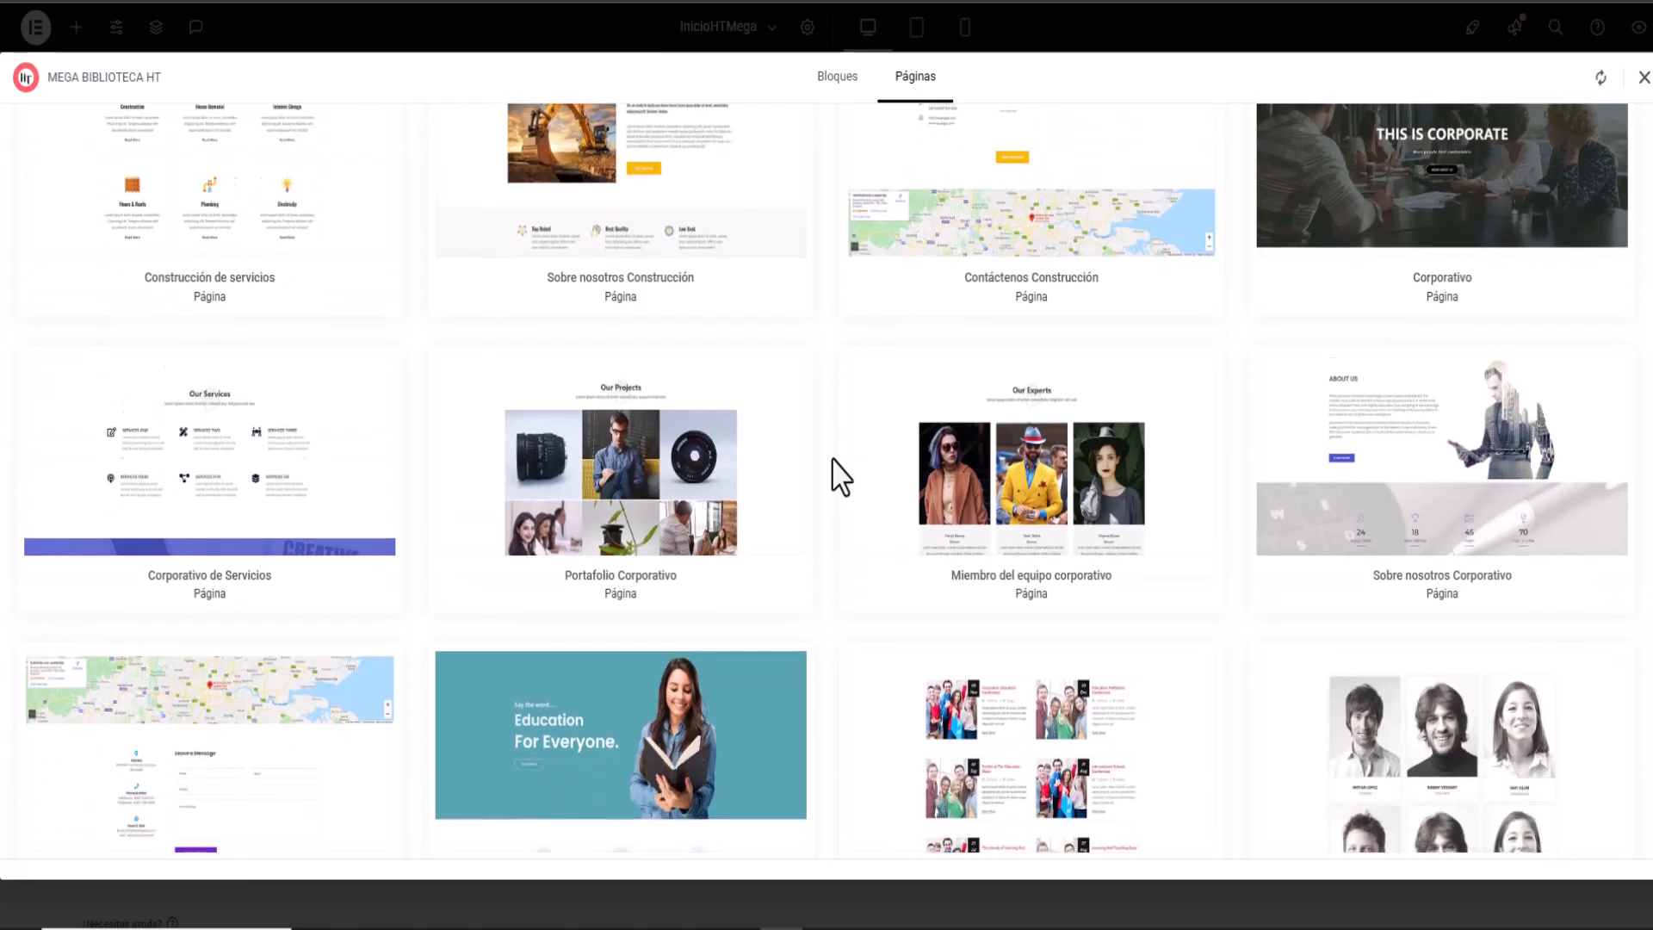
scroll(839, 478, up, 5)
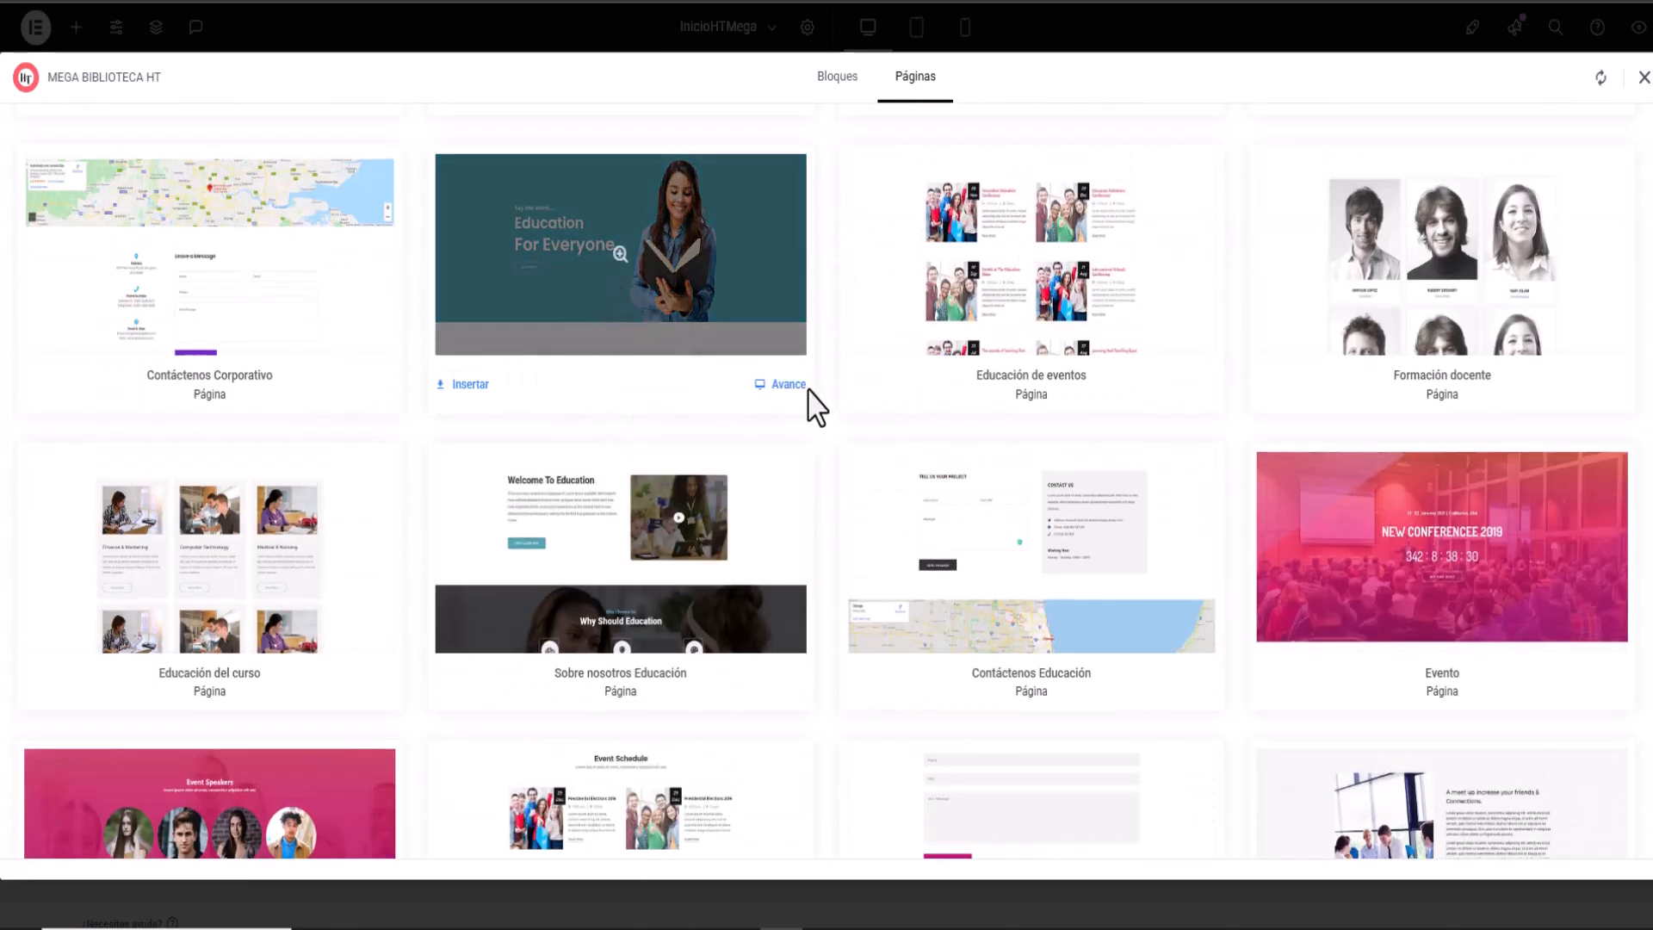
Step: Preview the "Education For Everyone" page template down to its Latest Blog section and insert it below the footer
click(785, 384)
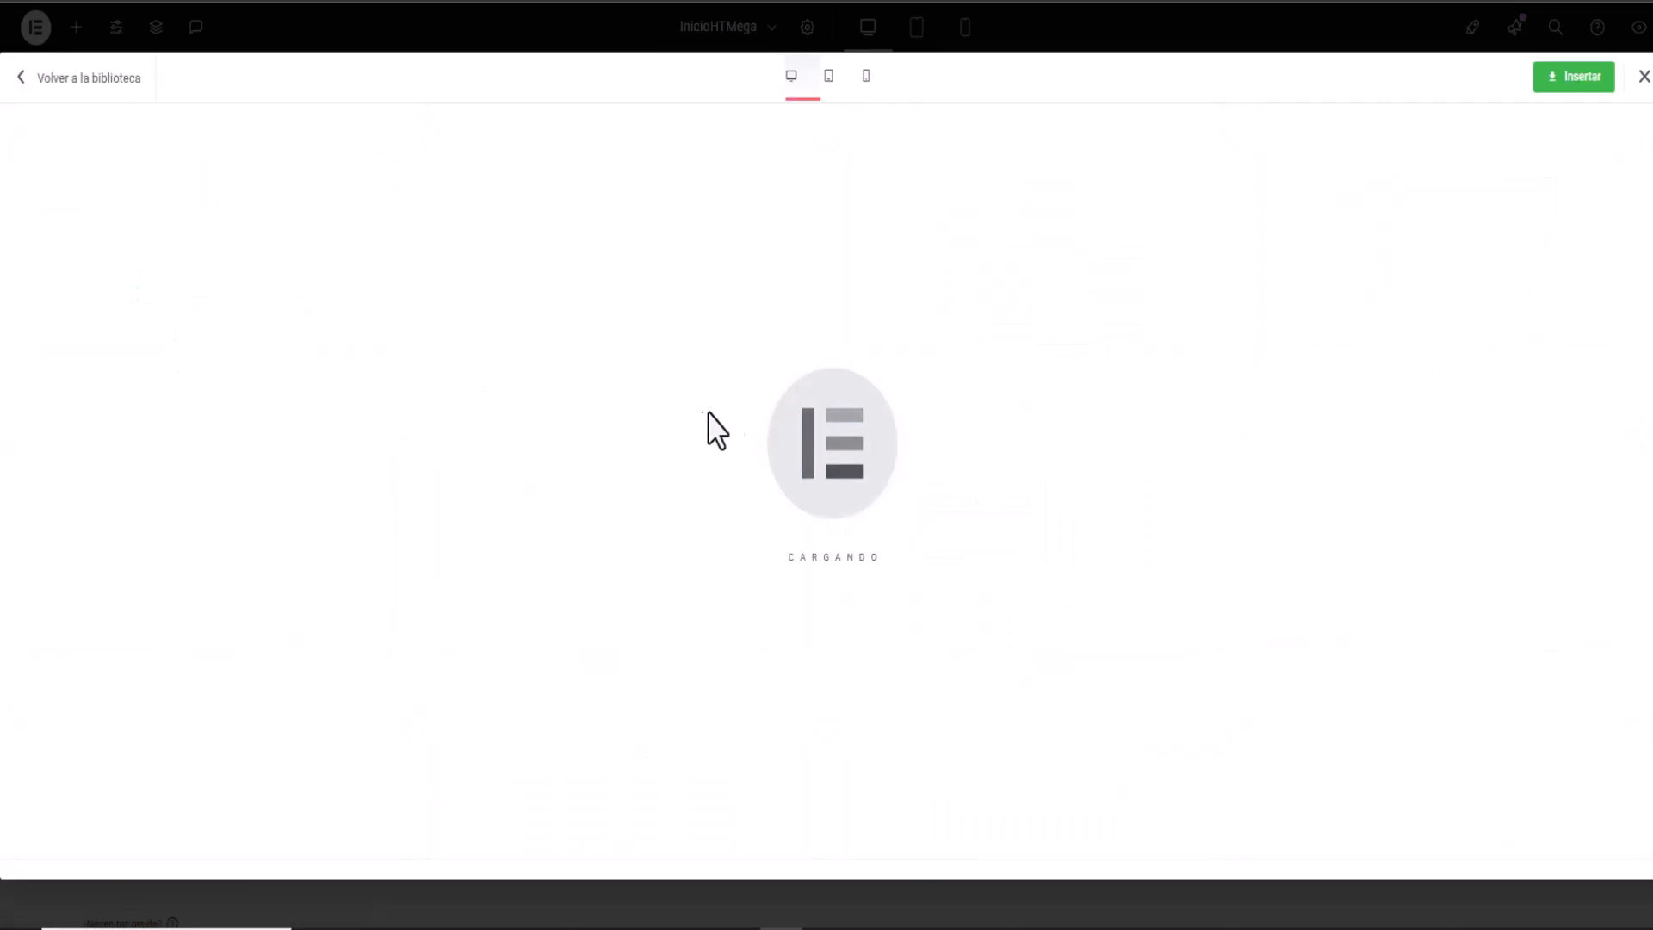
scroll(713, 411, down, 15)
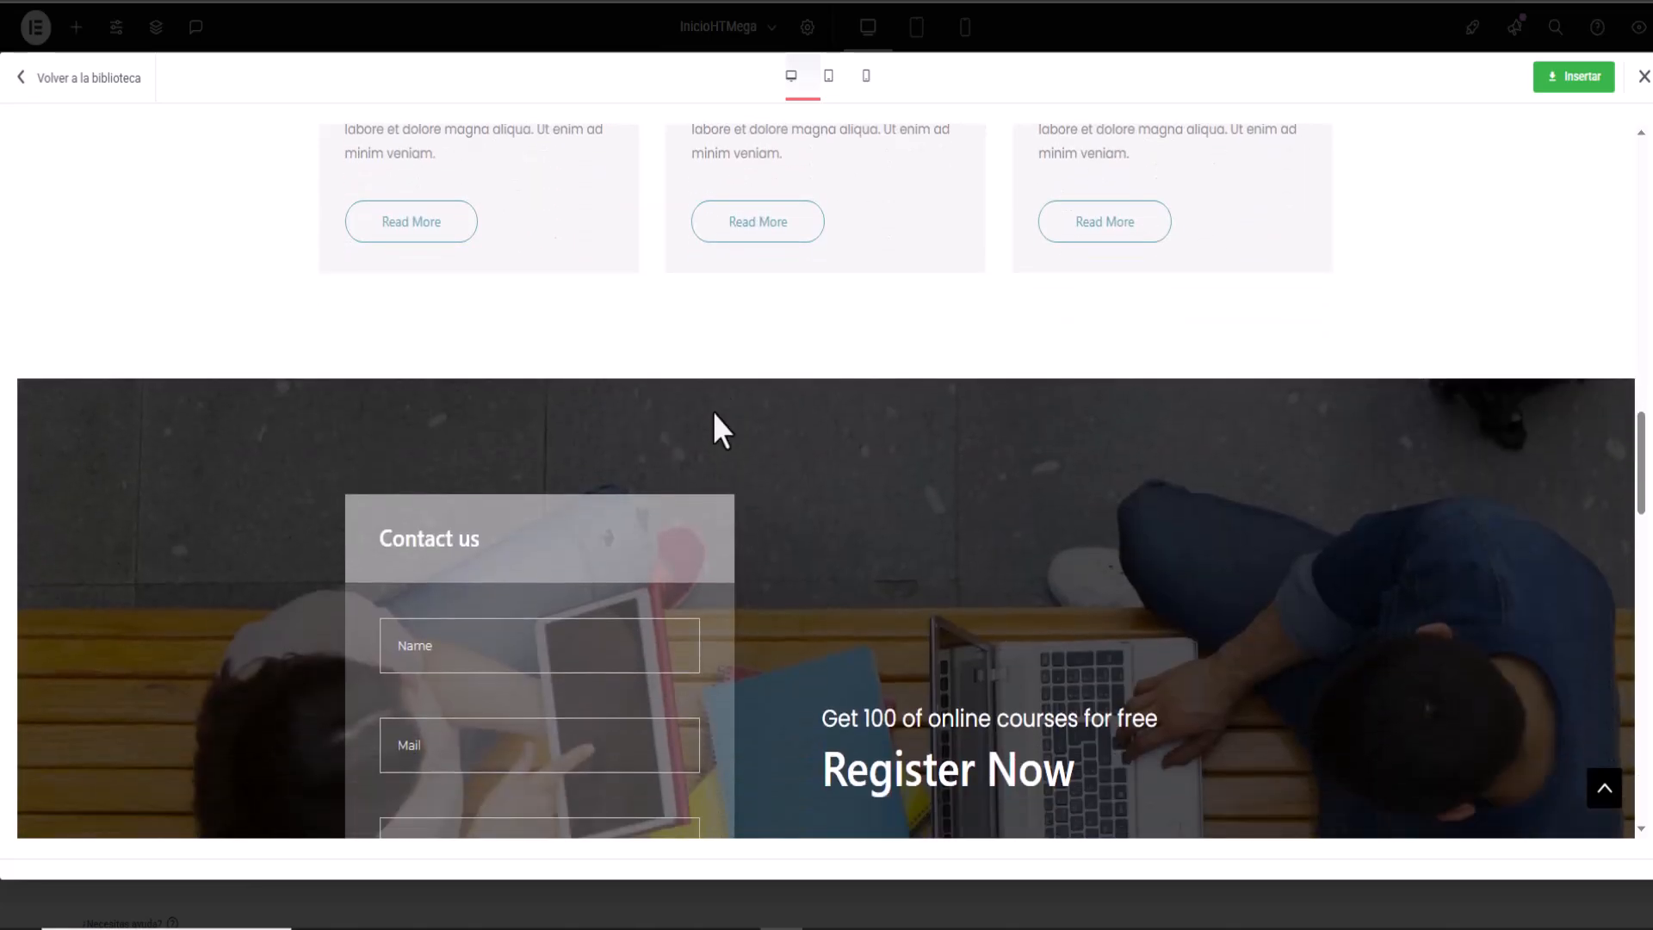
scroll(713, 411, down, 12)
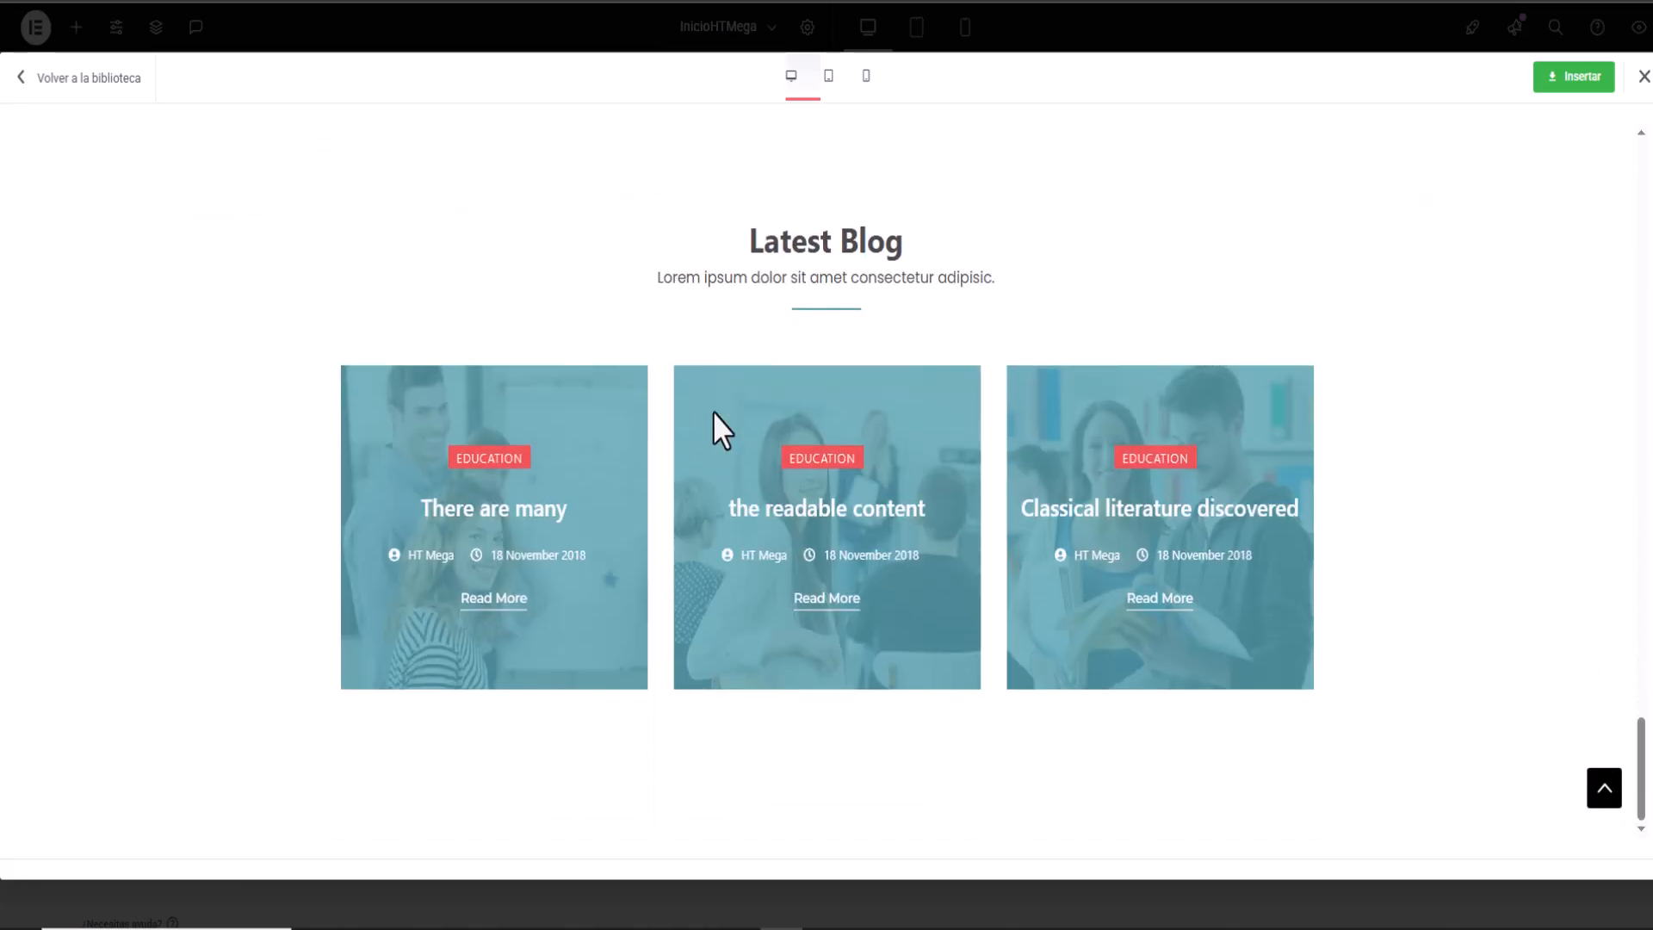
click(1576, 82)
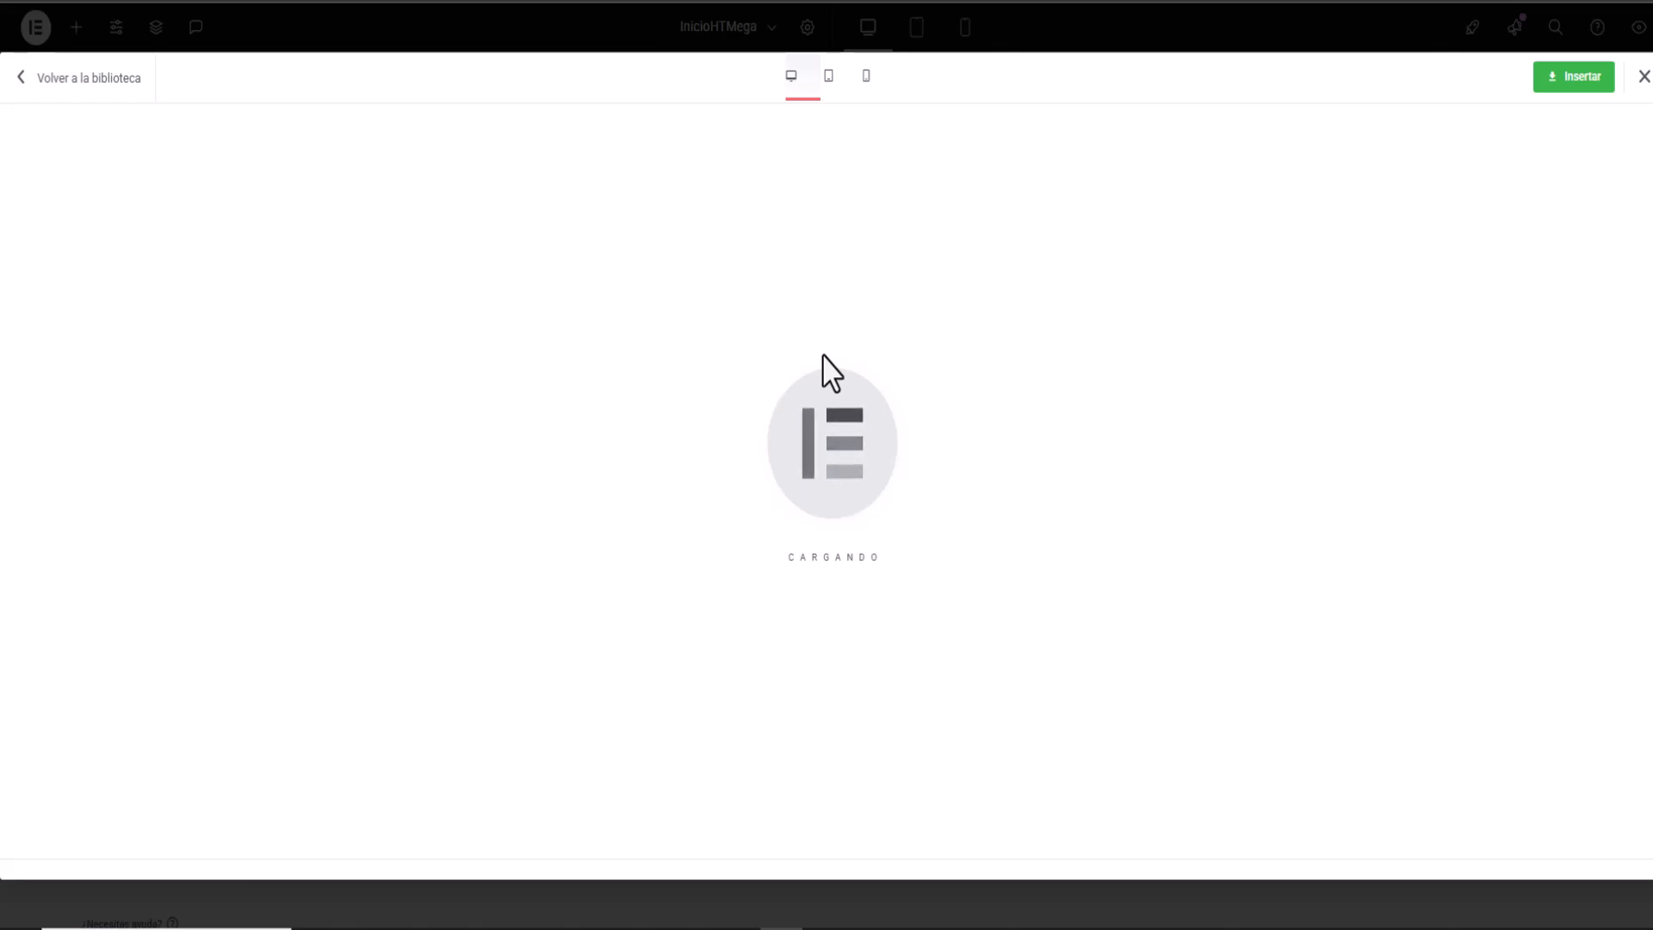
Step: Review the inserted education template from the Register Now section to Latest Blog and back up to the course cards
scroll(826, 371, down, 15)
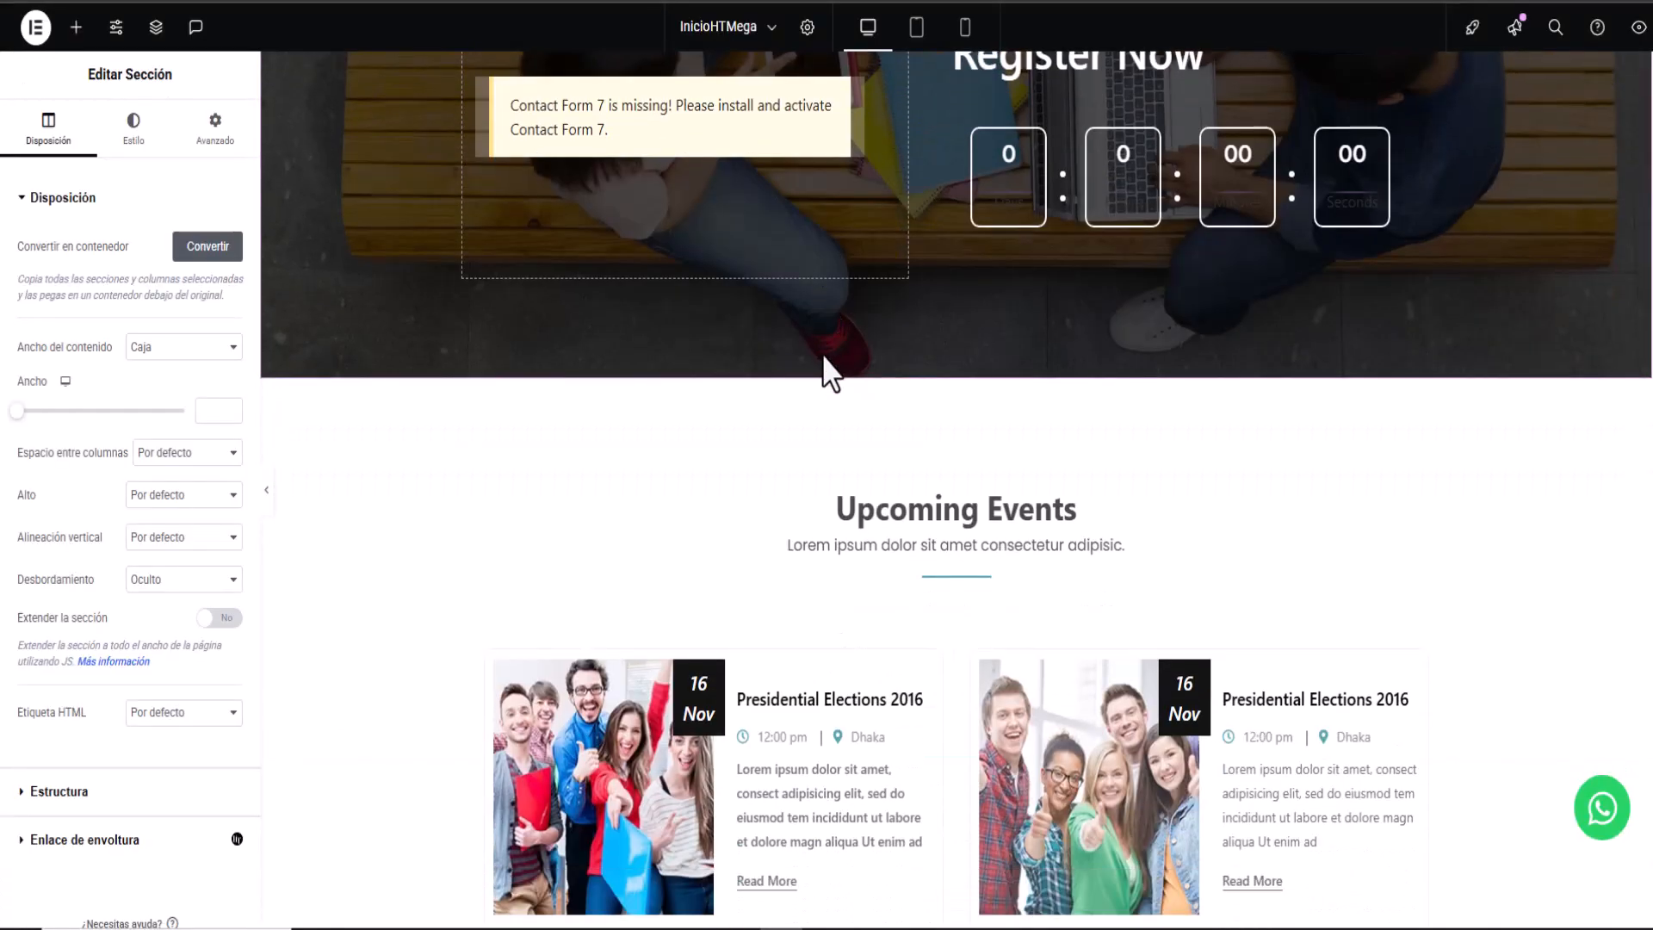
scroll(824, 358, down, 4)
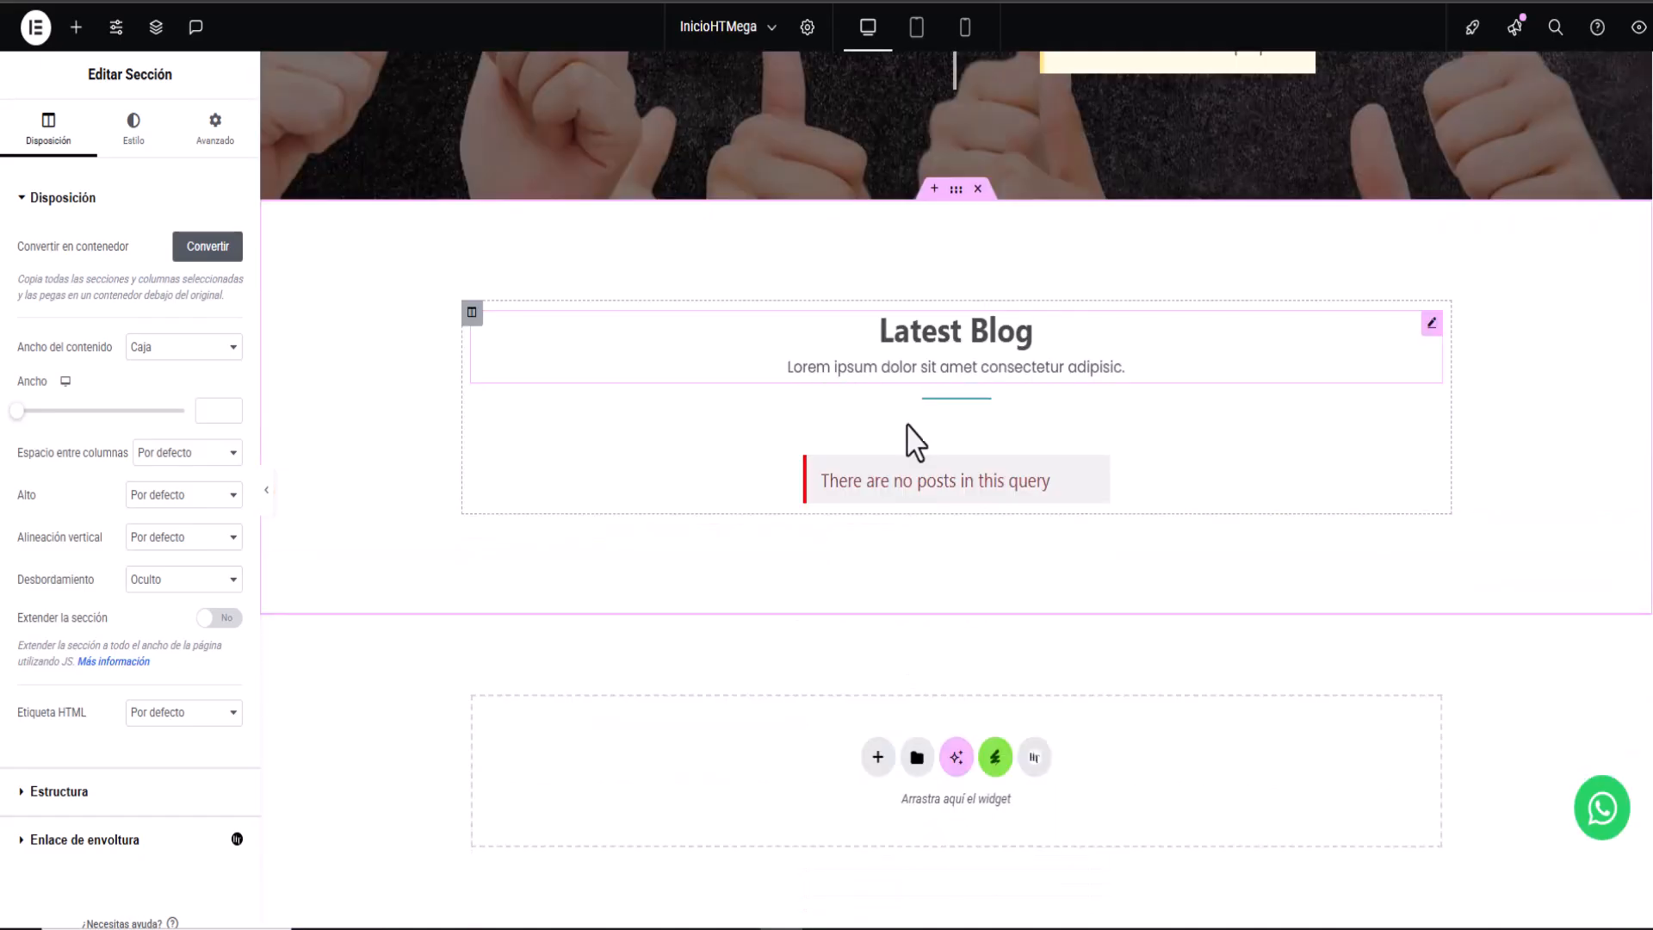
scroll(1029, 517, up, 16)
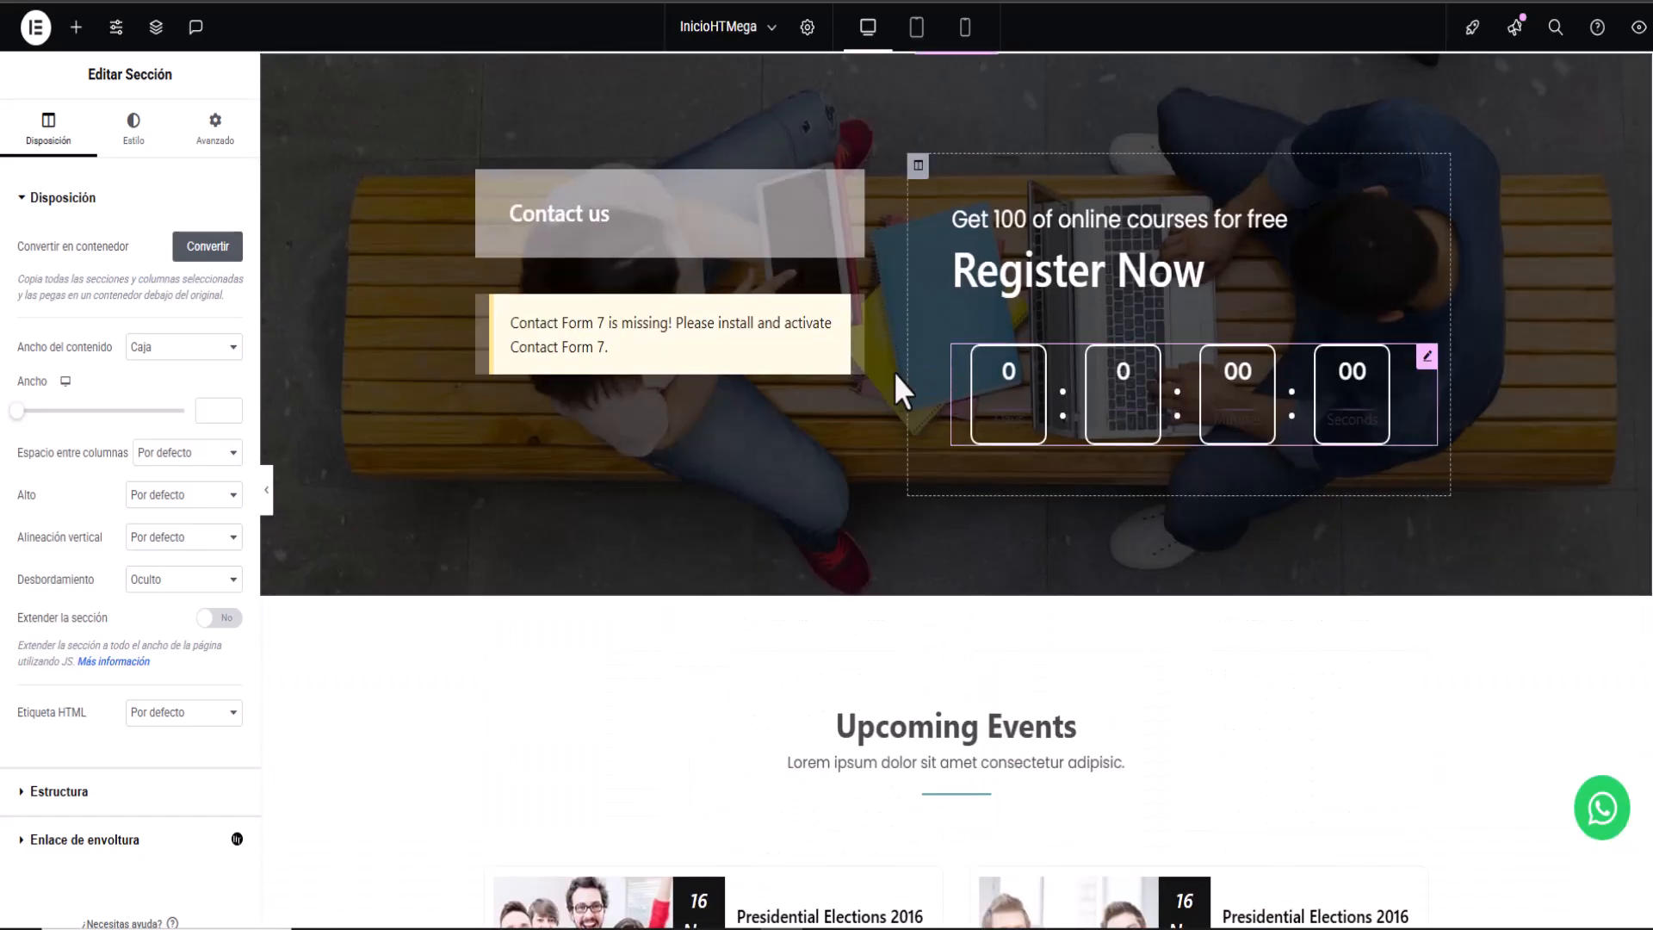
scroll(982, 344, up, 2)
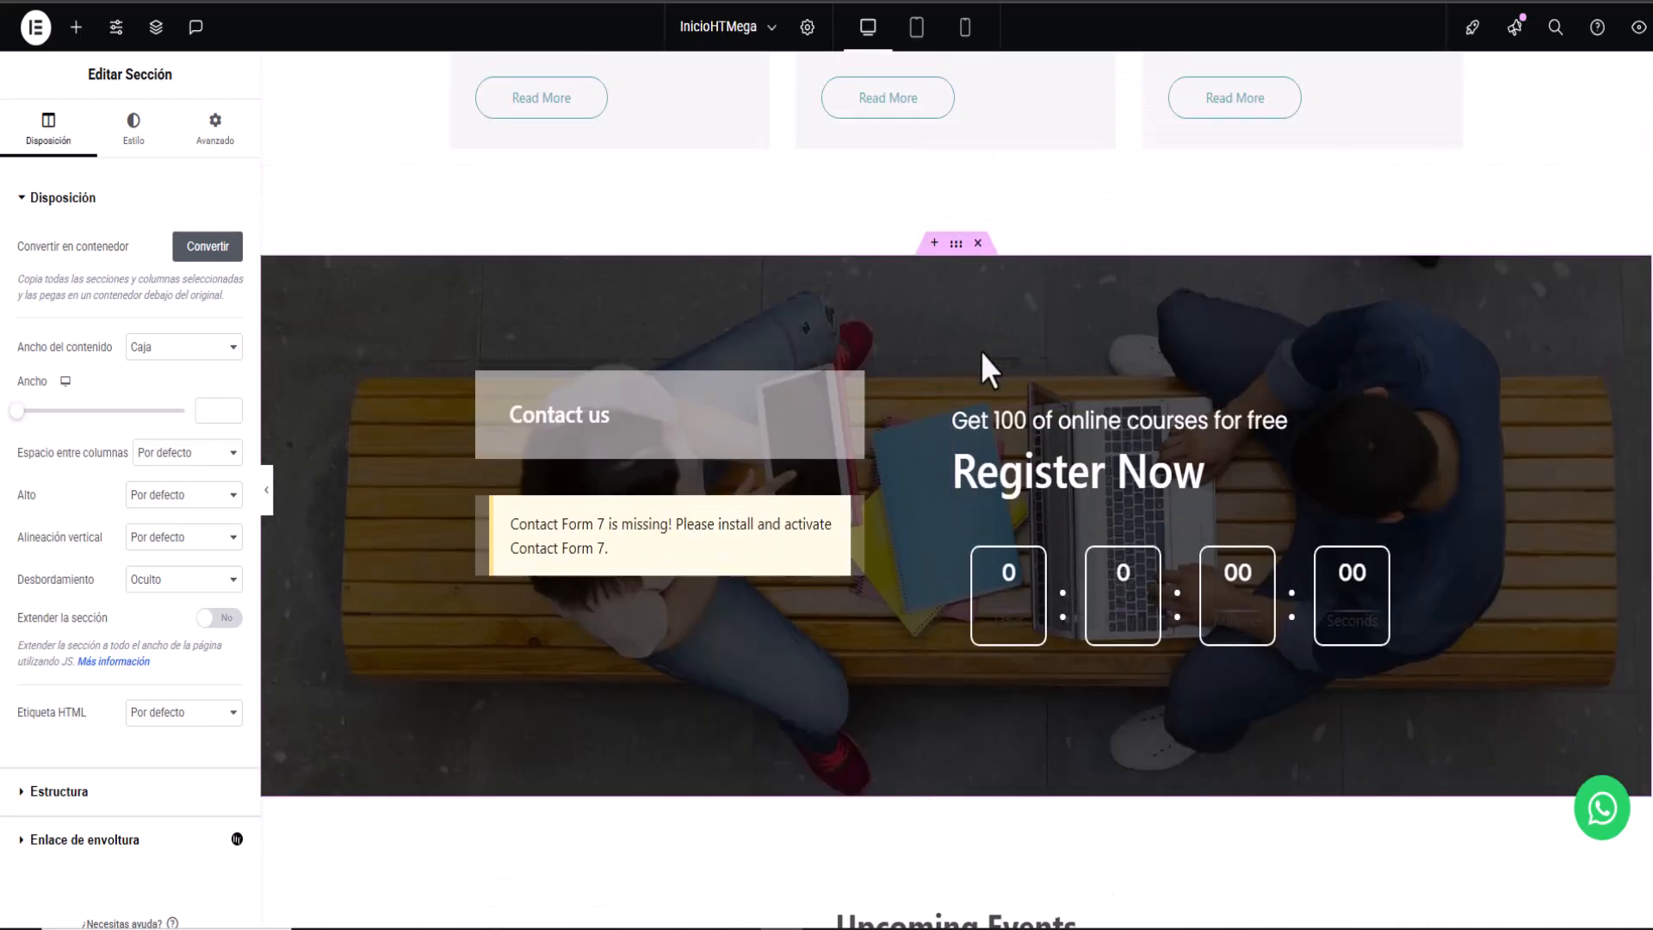
scroll(982, 362, up, 5)
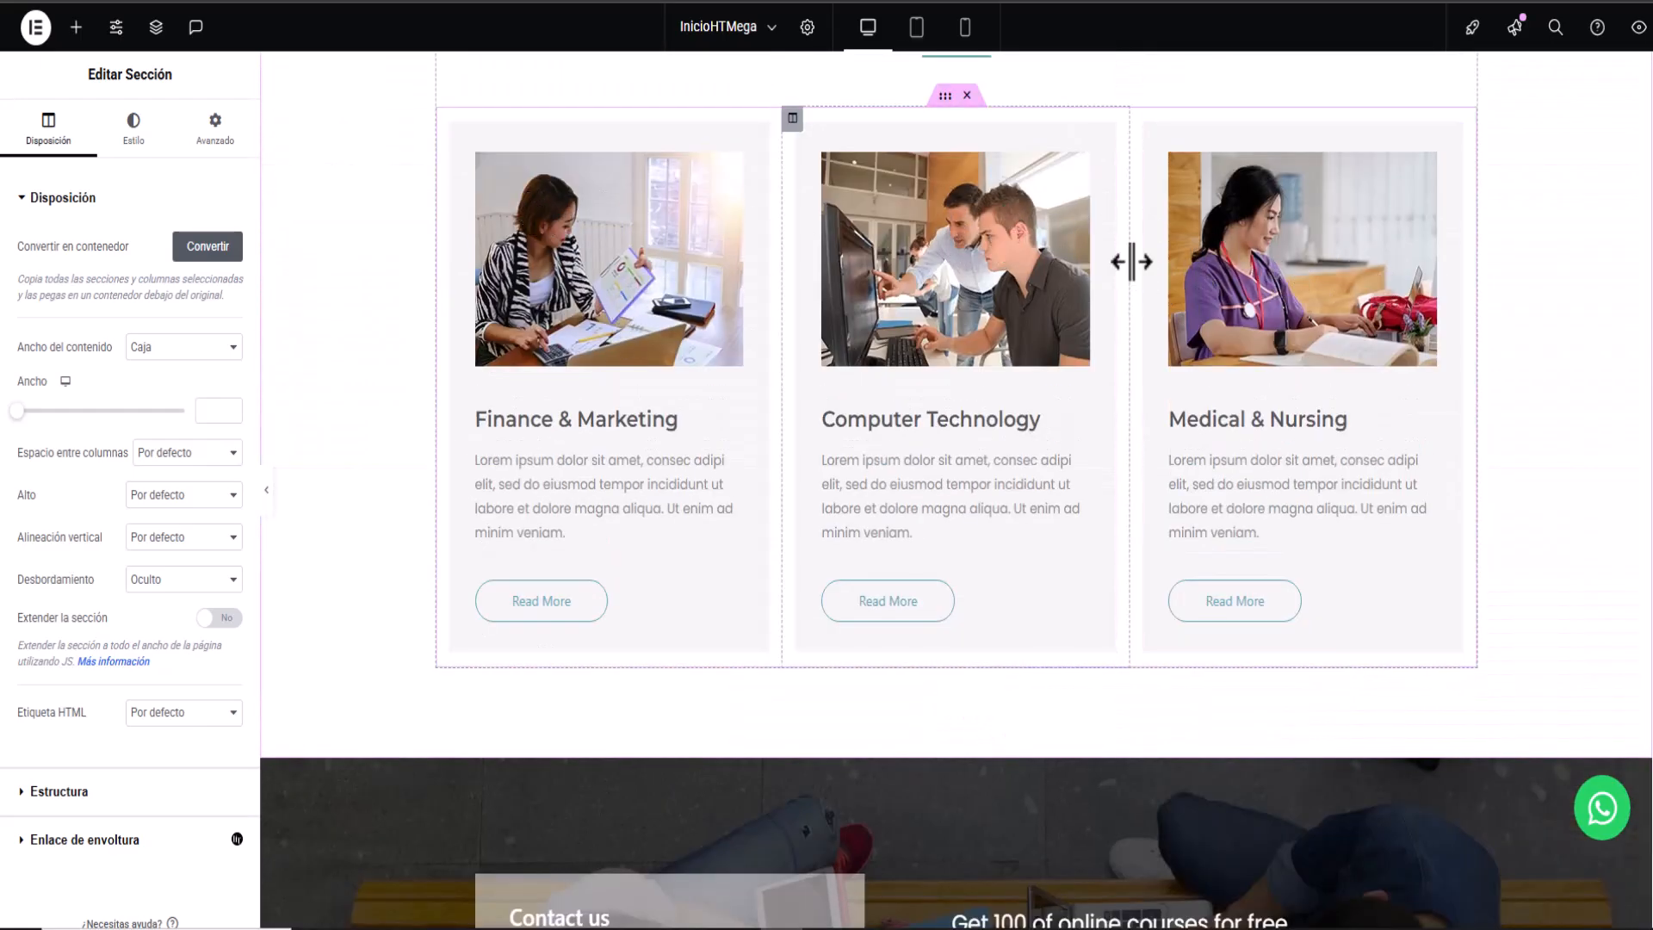
Step: Show the widget list, collapse the Básico category and look at the Complementos HTMega Pro widgets
scroll(952, 398, up, 3)
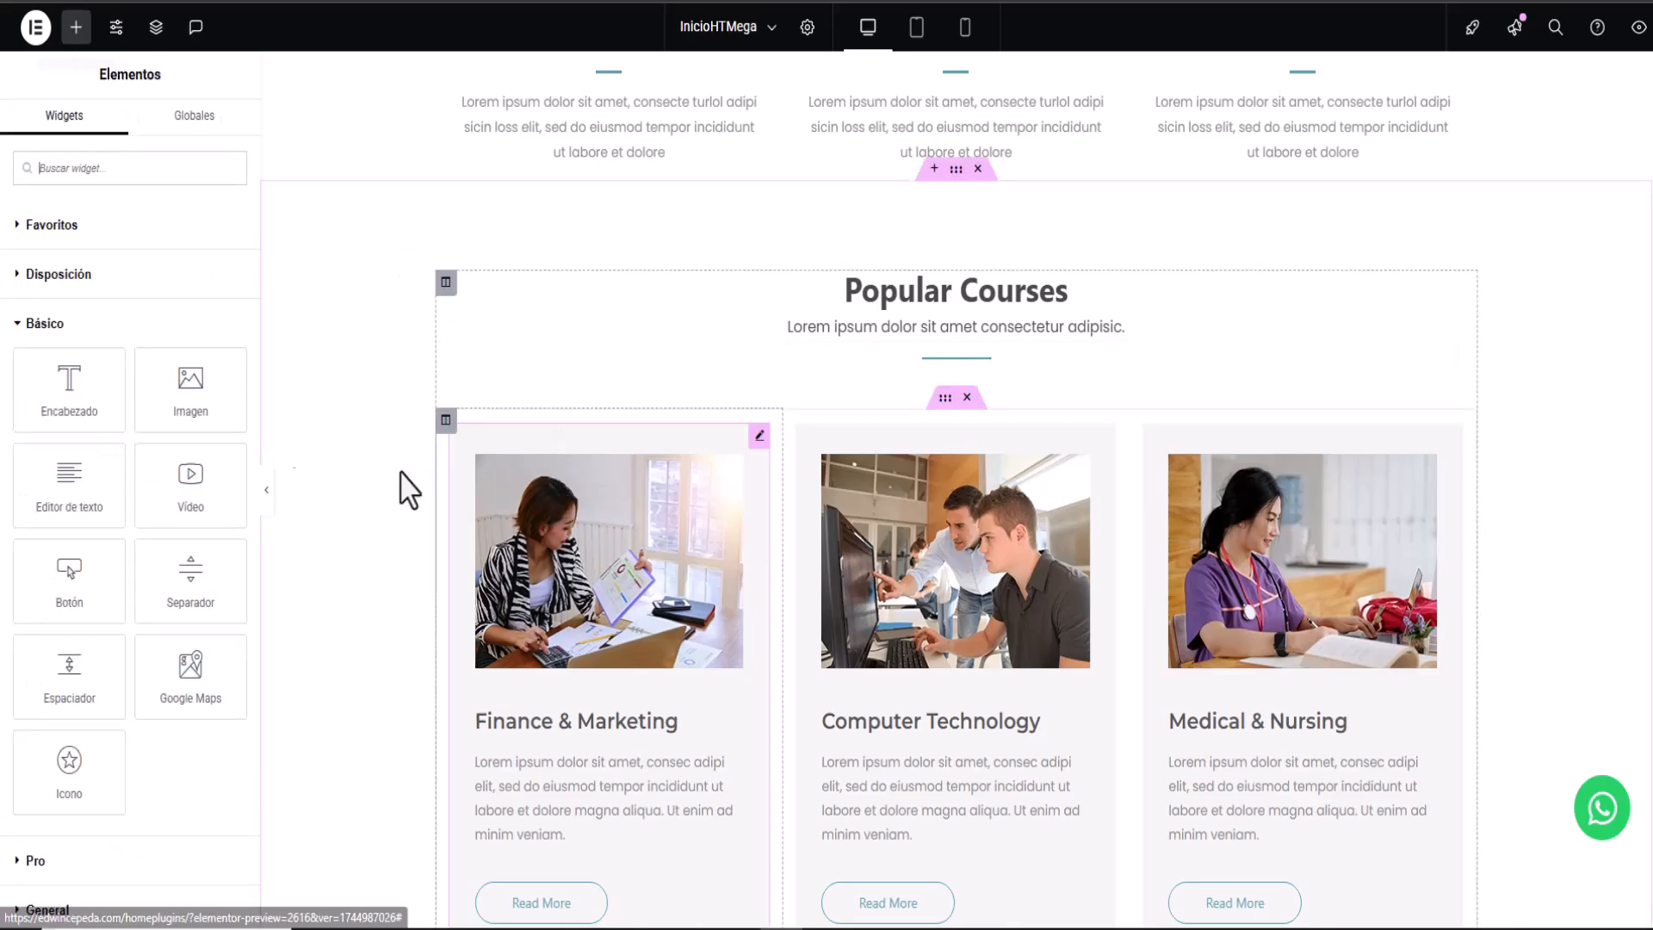
click(11, 325)
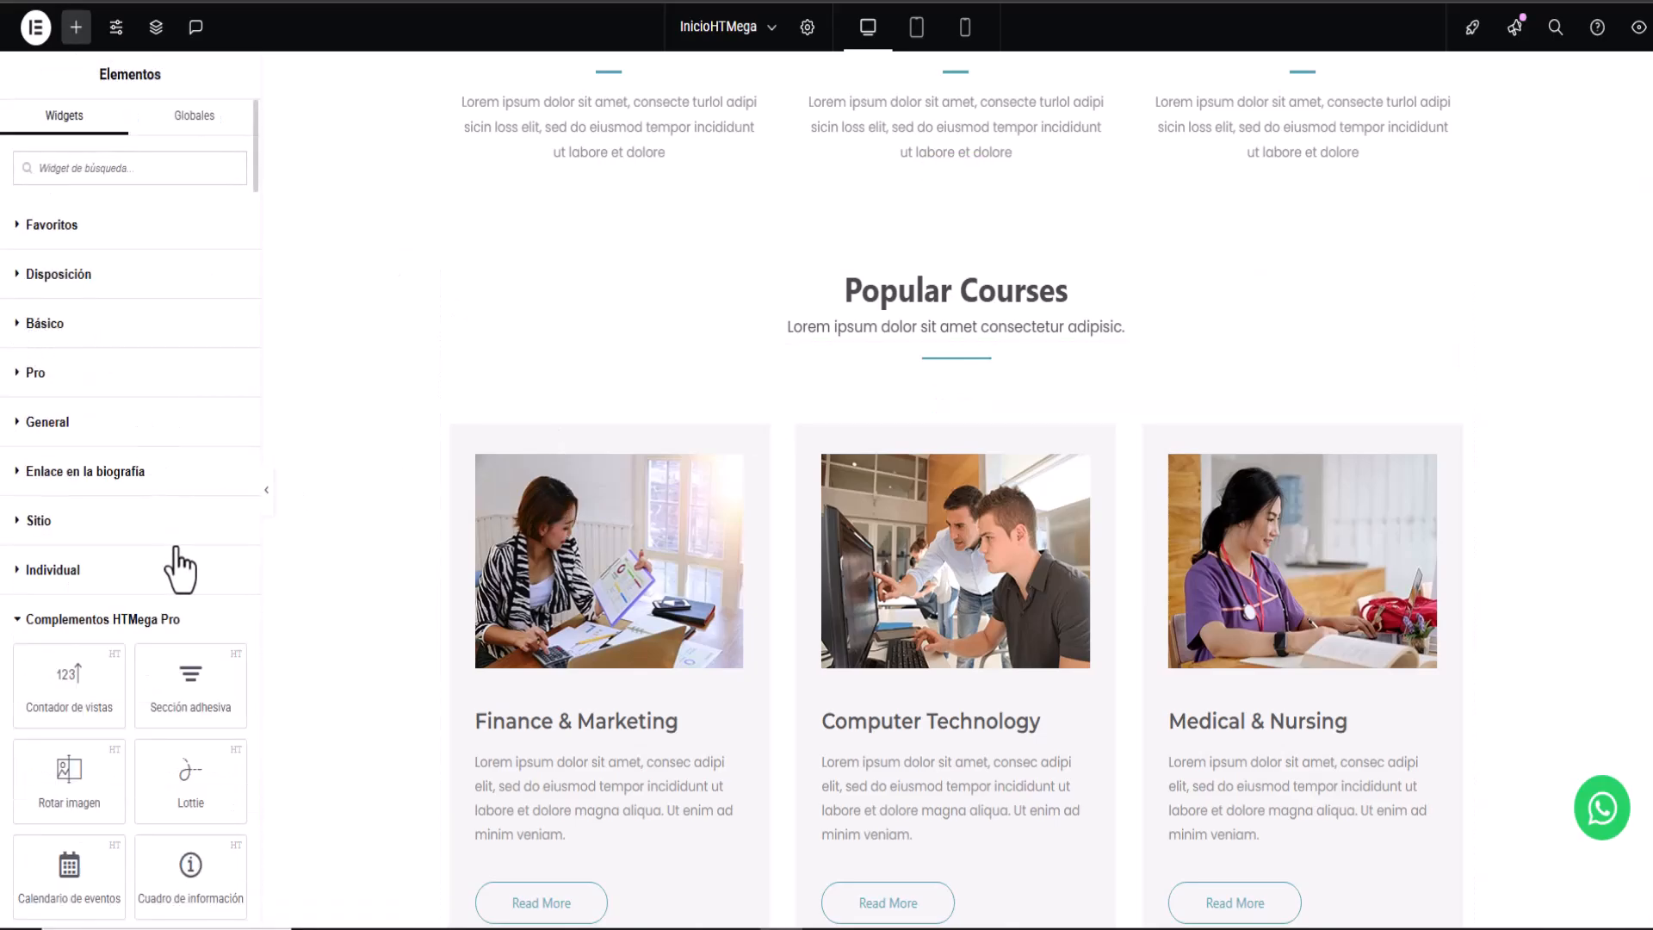
scroll(176, 564, down, 1)
scroll(839, 578, down, 1)
Step: Review the page from the Best Lab features down to Latest Blog, and back up through all sections to the header
scroll(833, 575, up, 5)
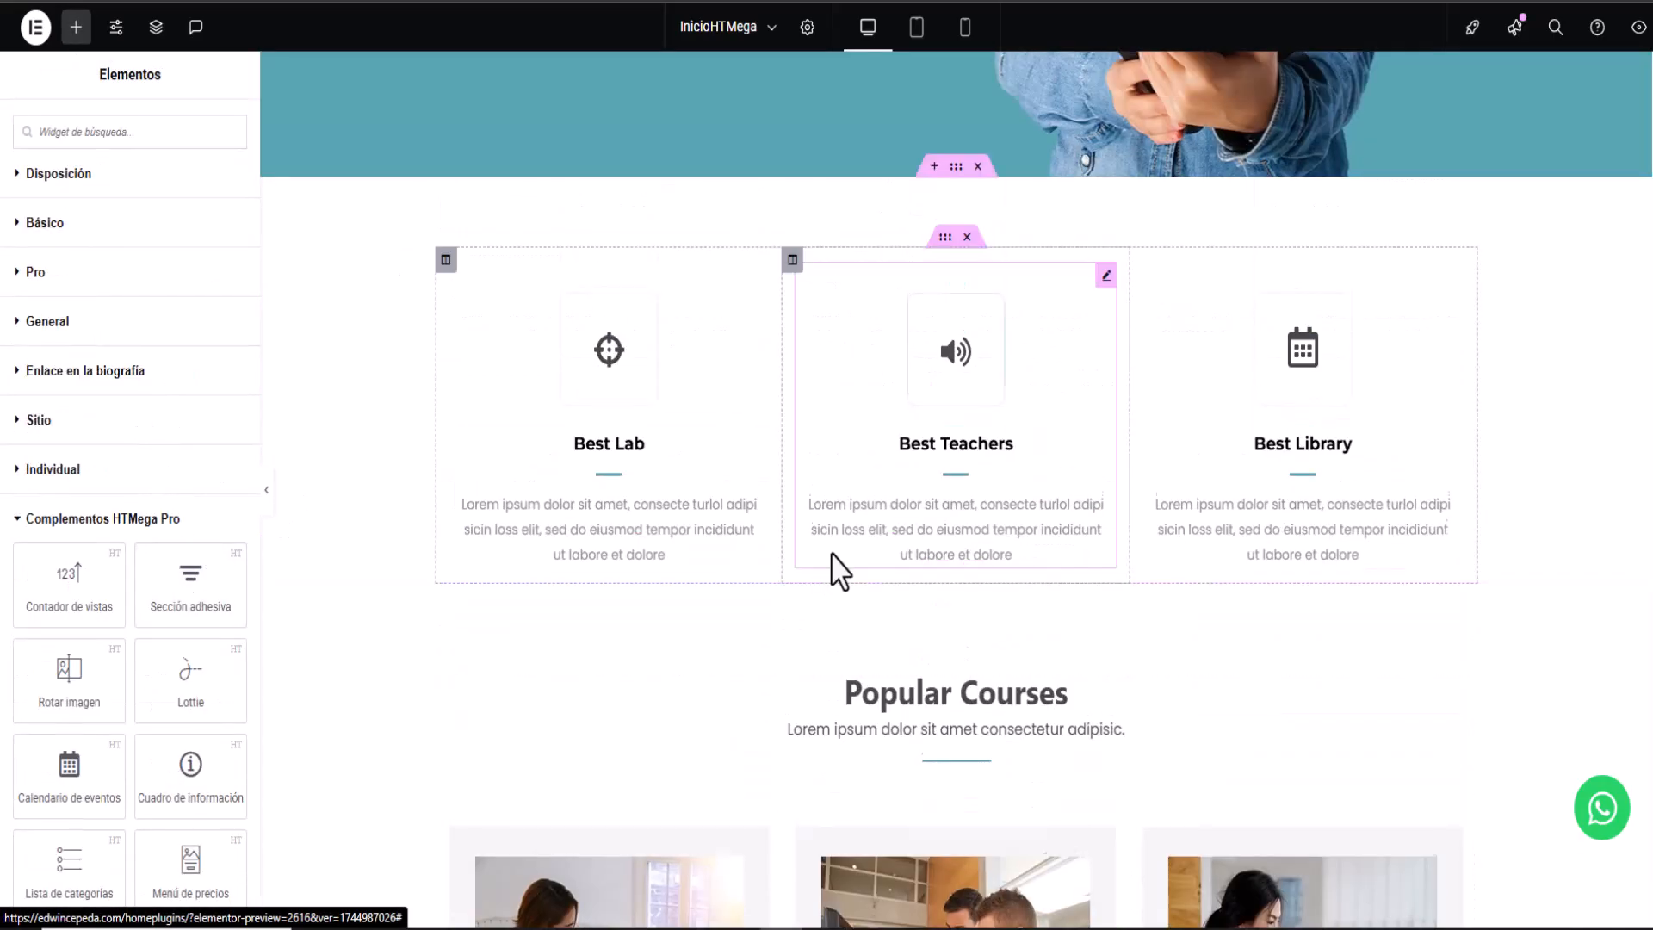
scroll(832, 575, down, 20)
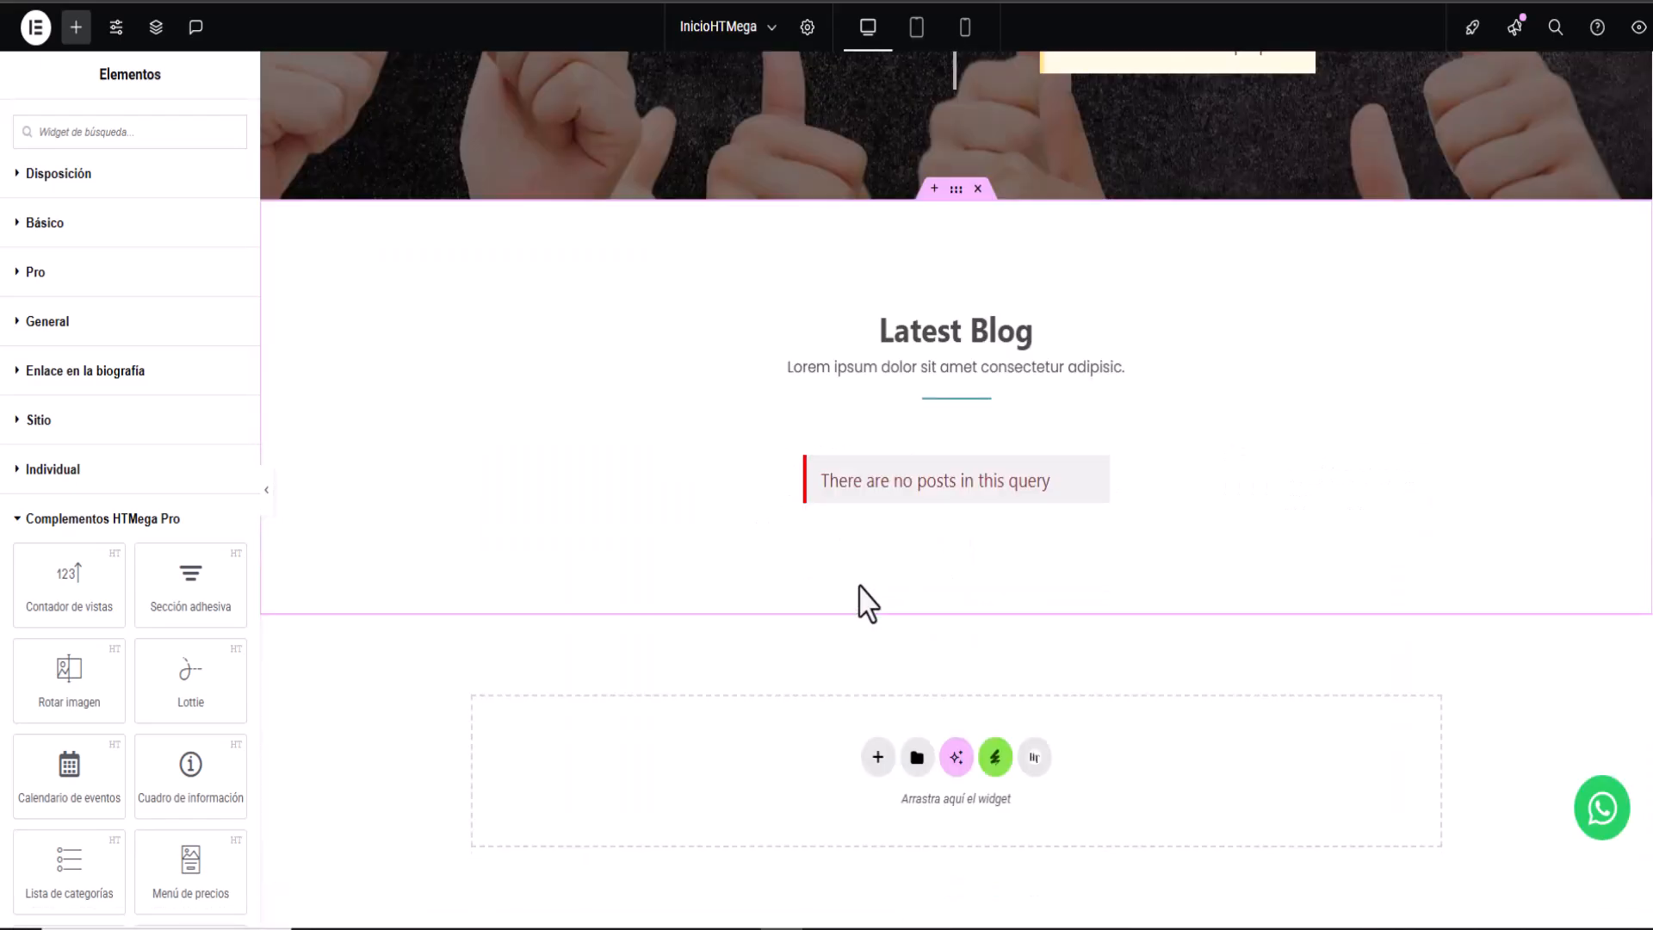
scroll(483, 590, up, 1)
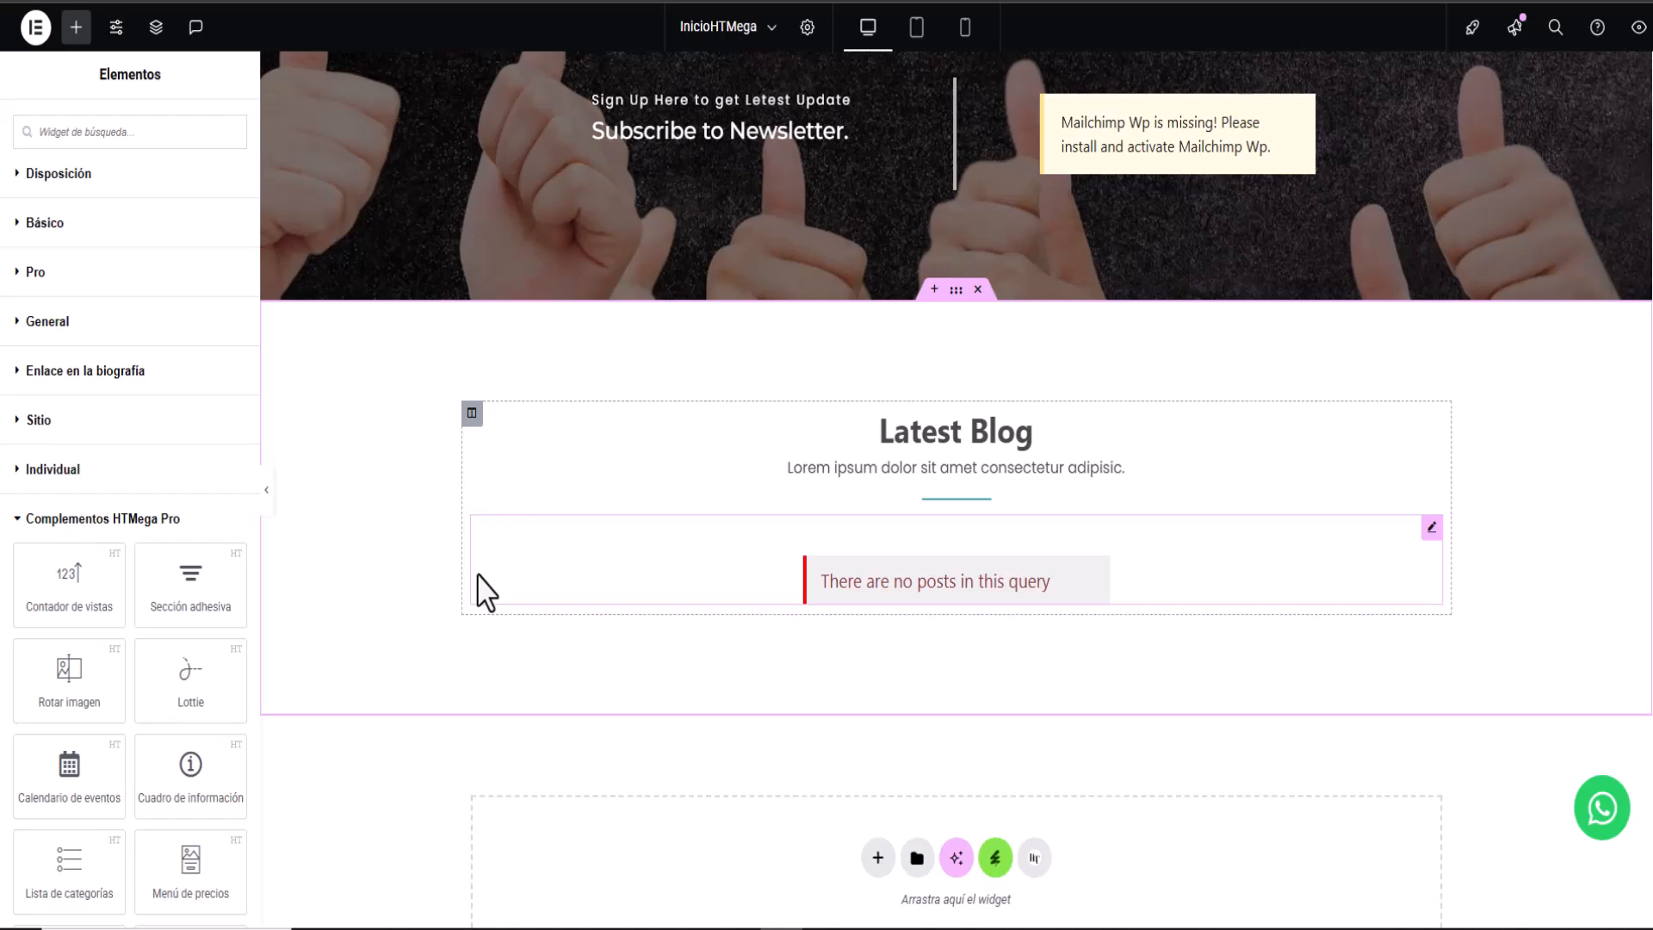
scroll(548, 723, up, 10)
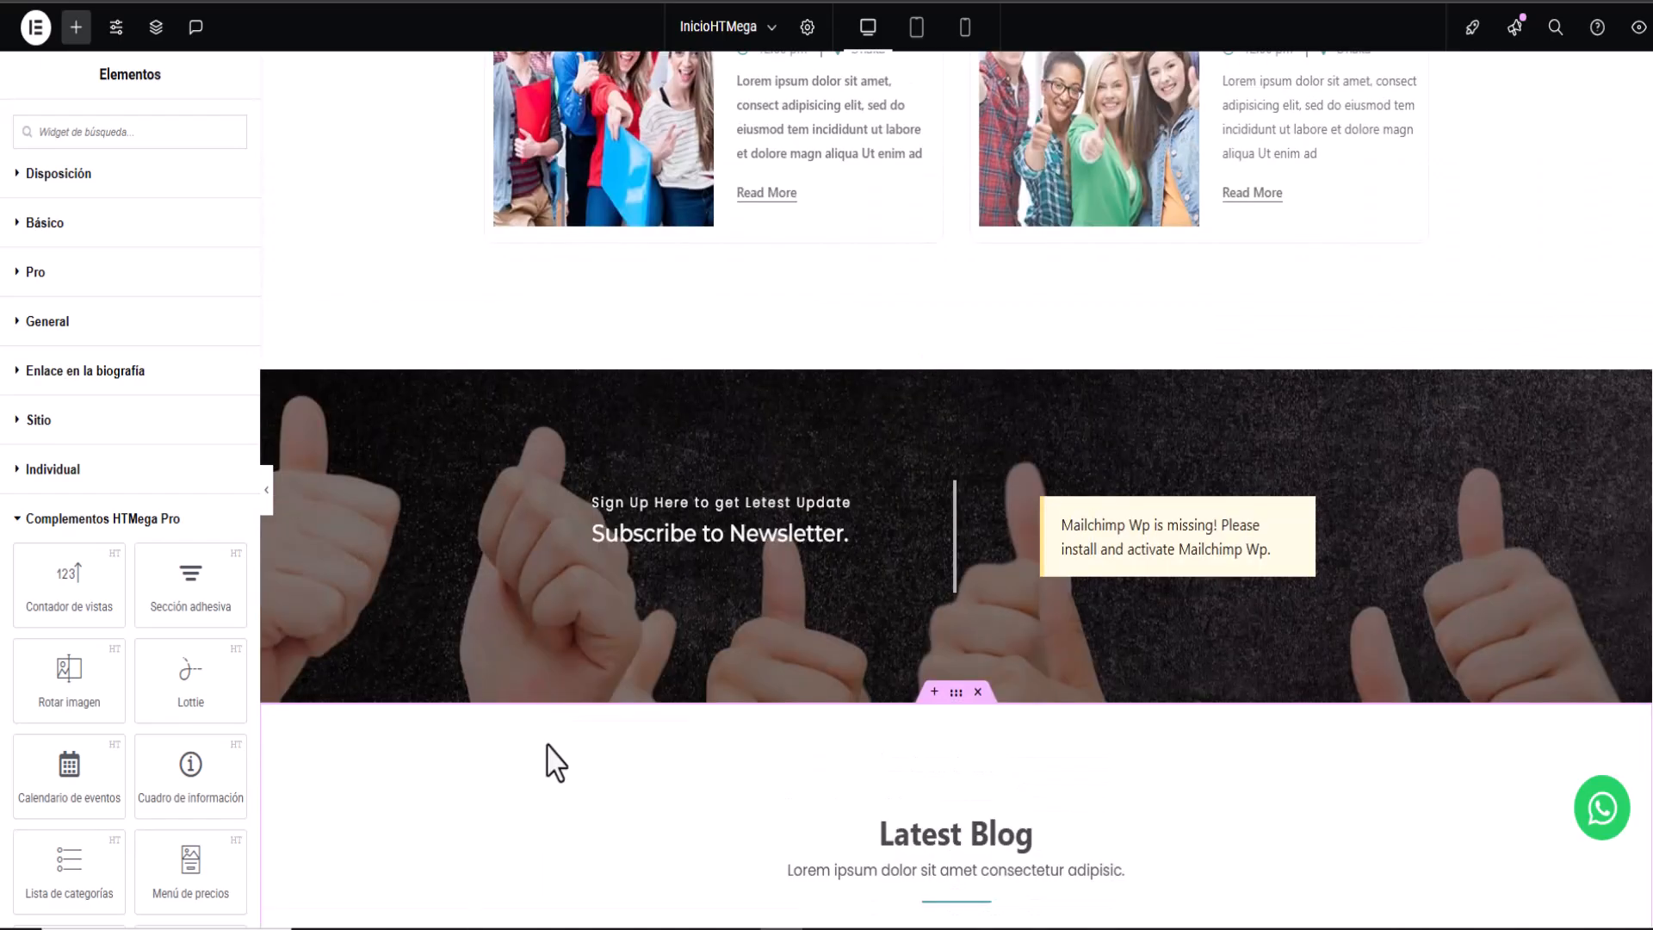
scroll(556, 762, up, 15)
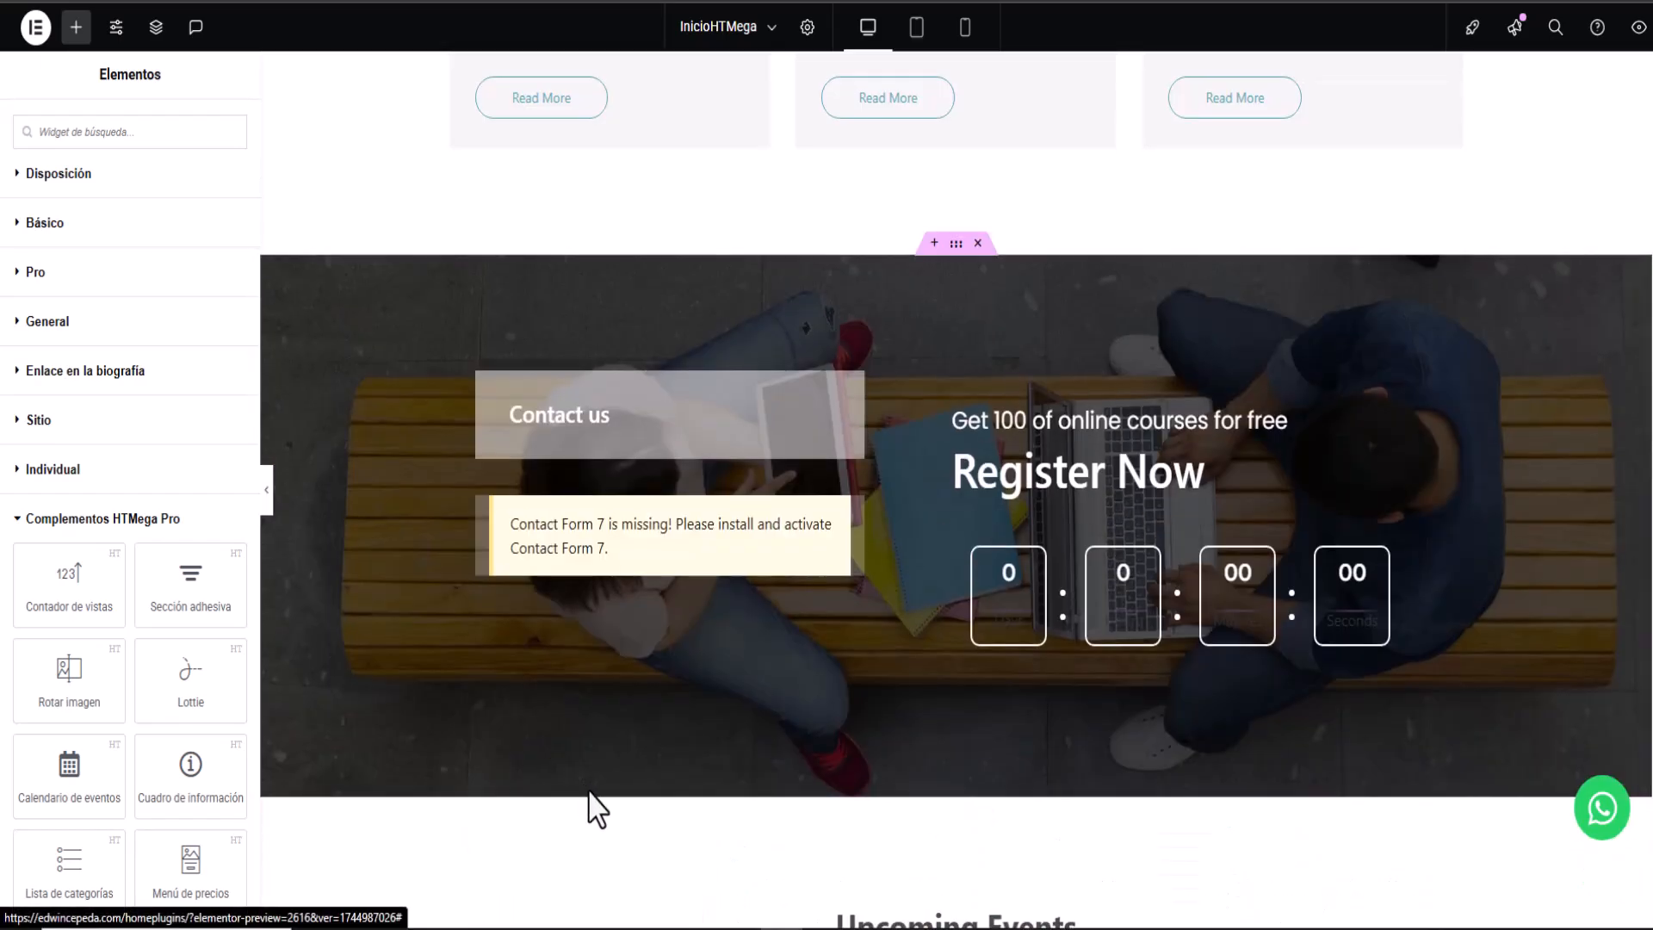
scroll(591, 796, up, 15)
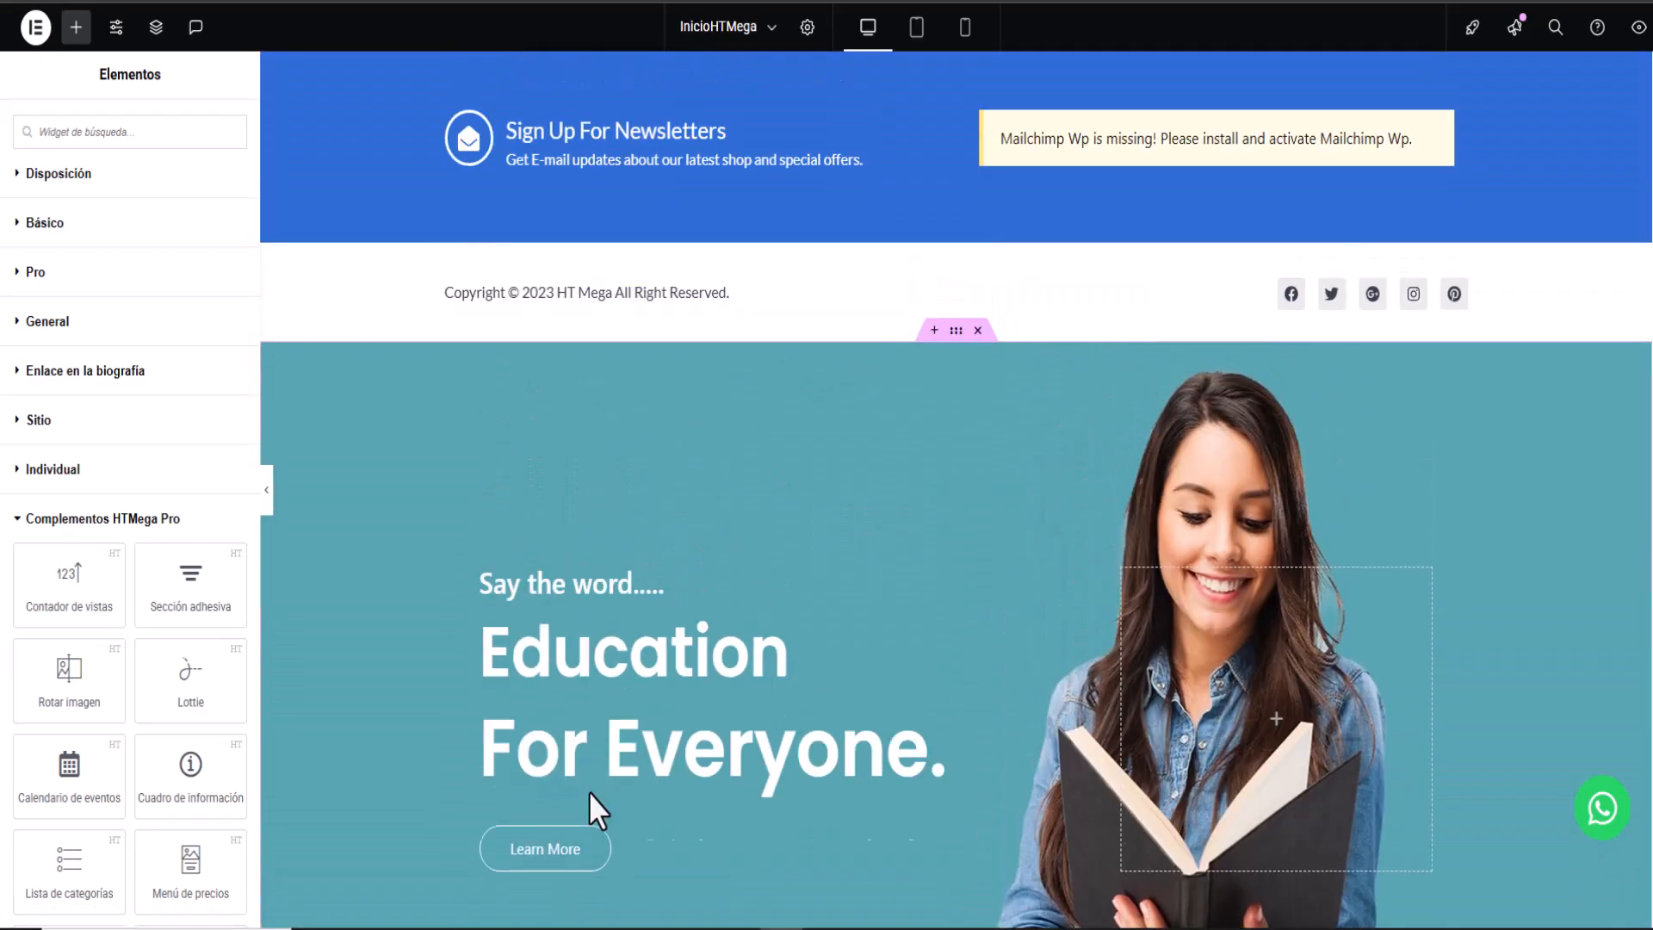
scroll(516, 585, up, 1)
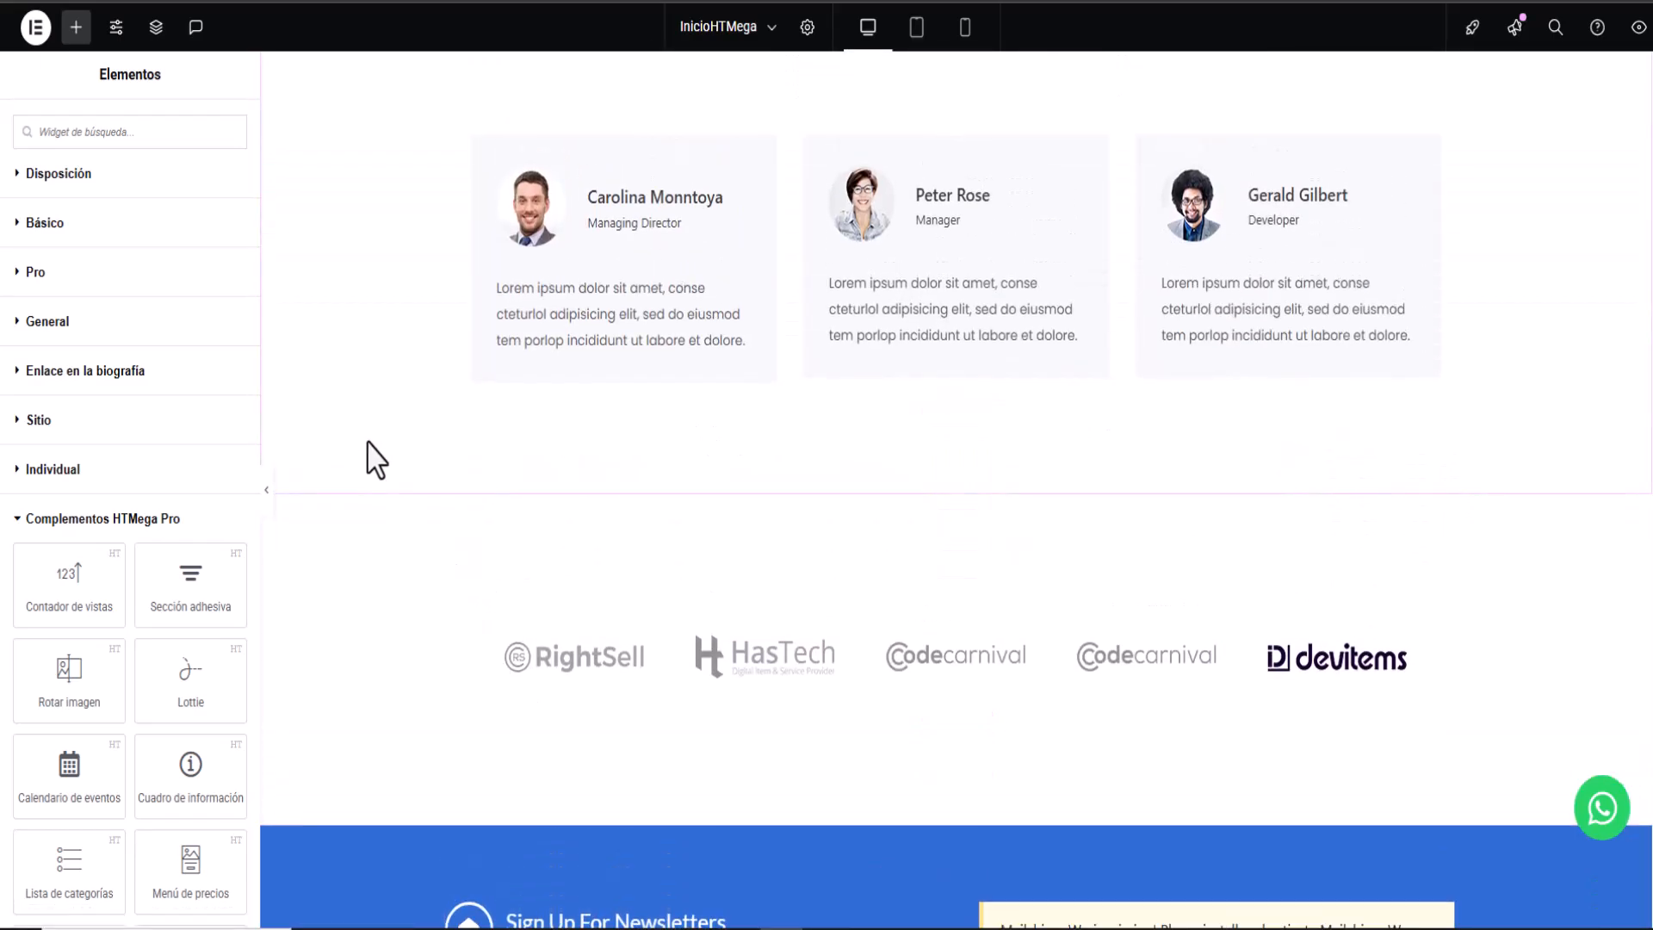
scroll(376, 459, up, 5)
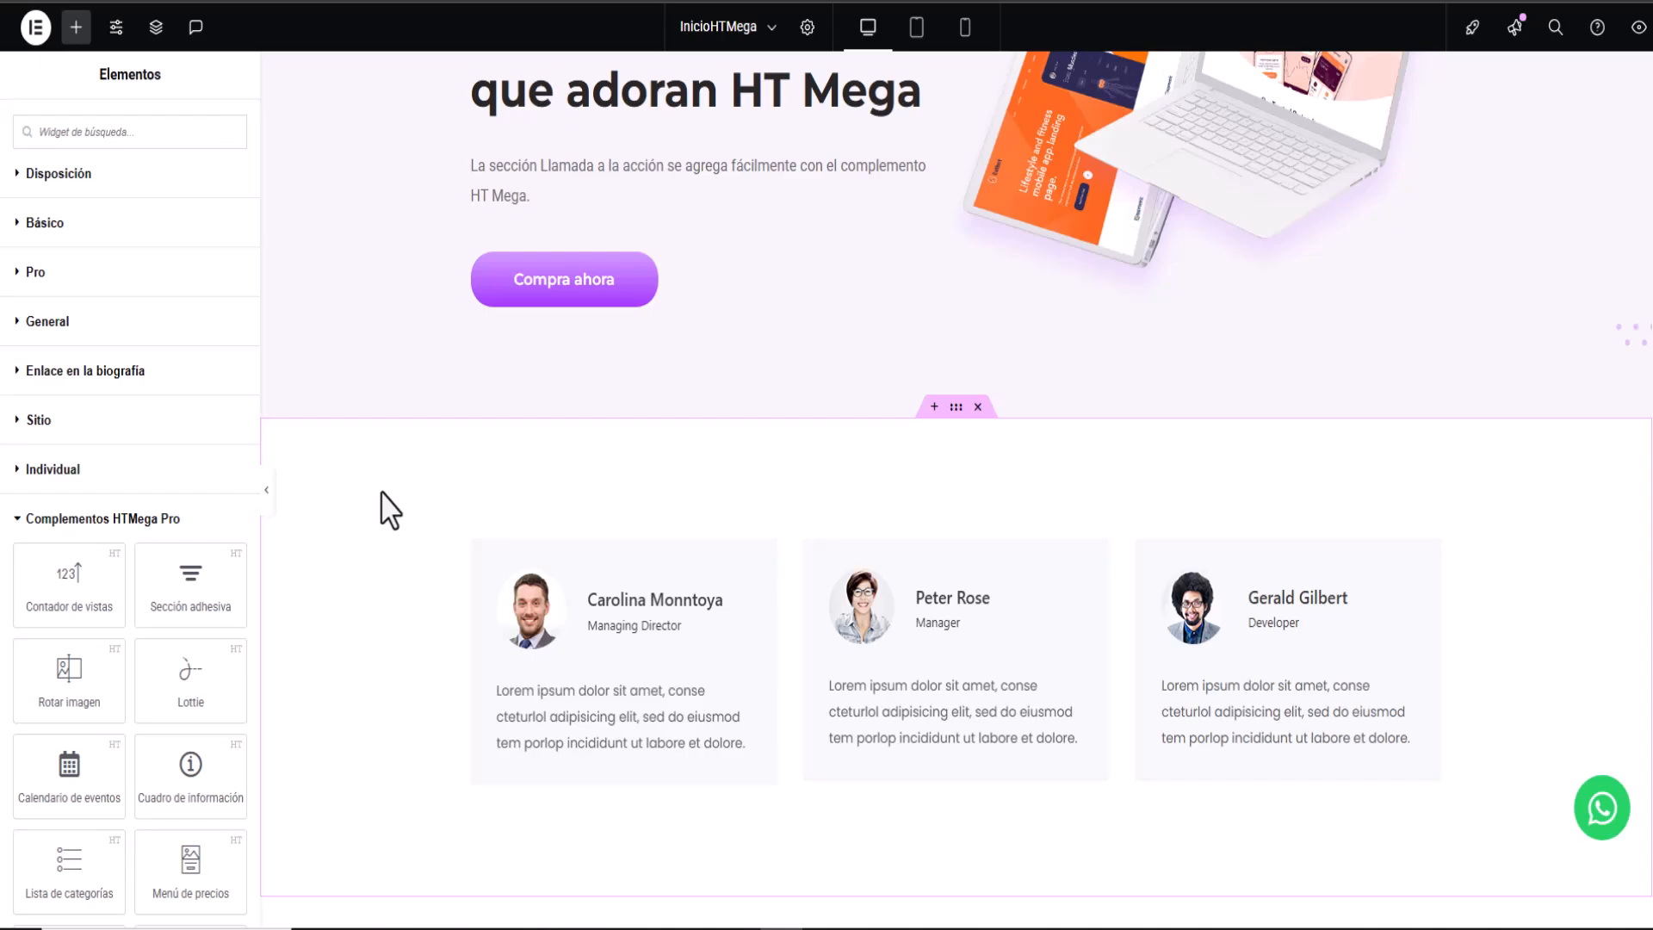
scroll(390, 511, up, 10)
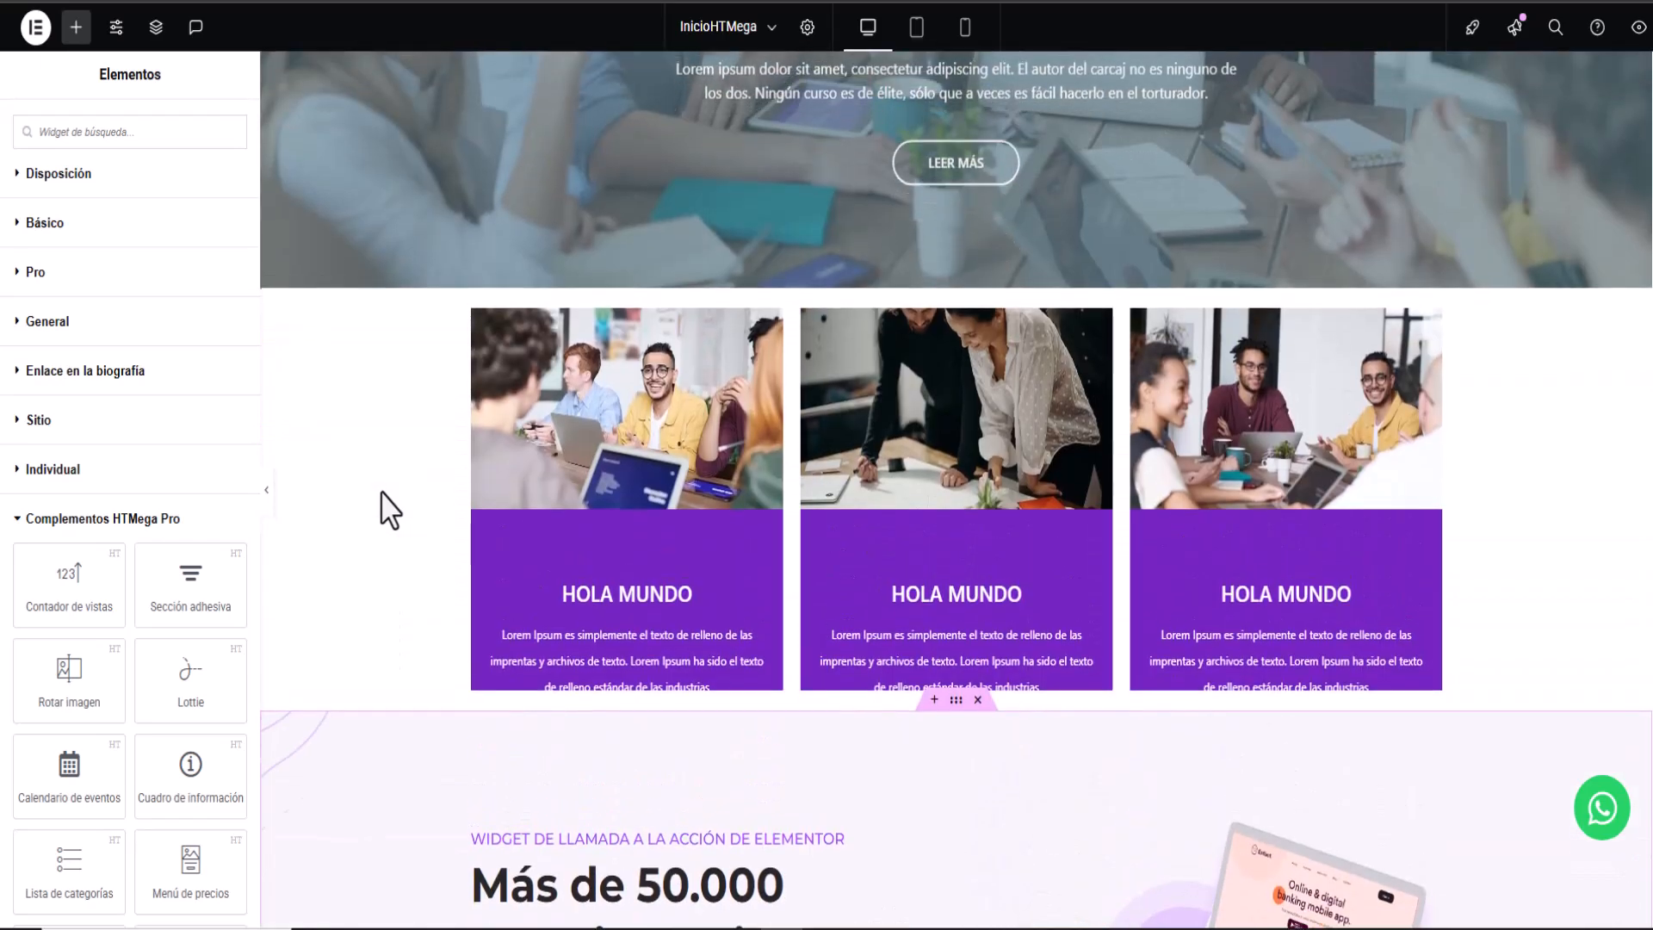
scroll(390, 511, up, 3)
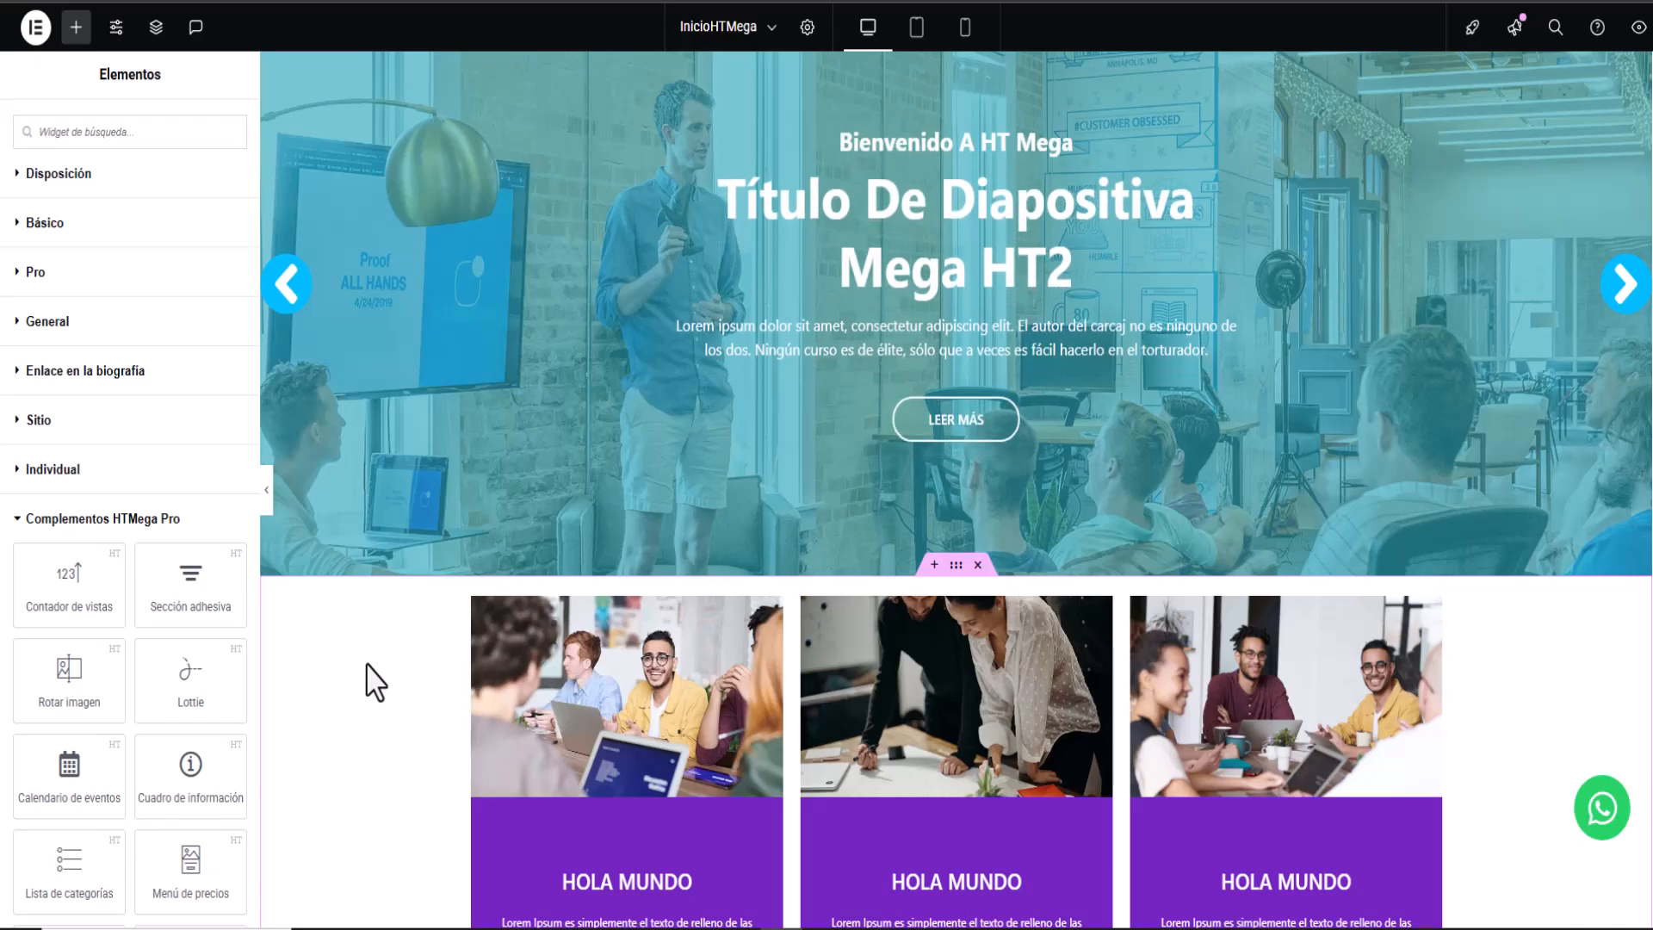
scroll(366, 665, up, 3)
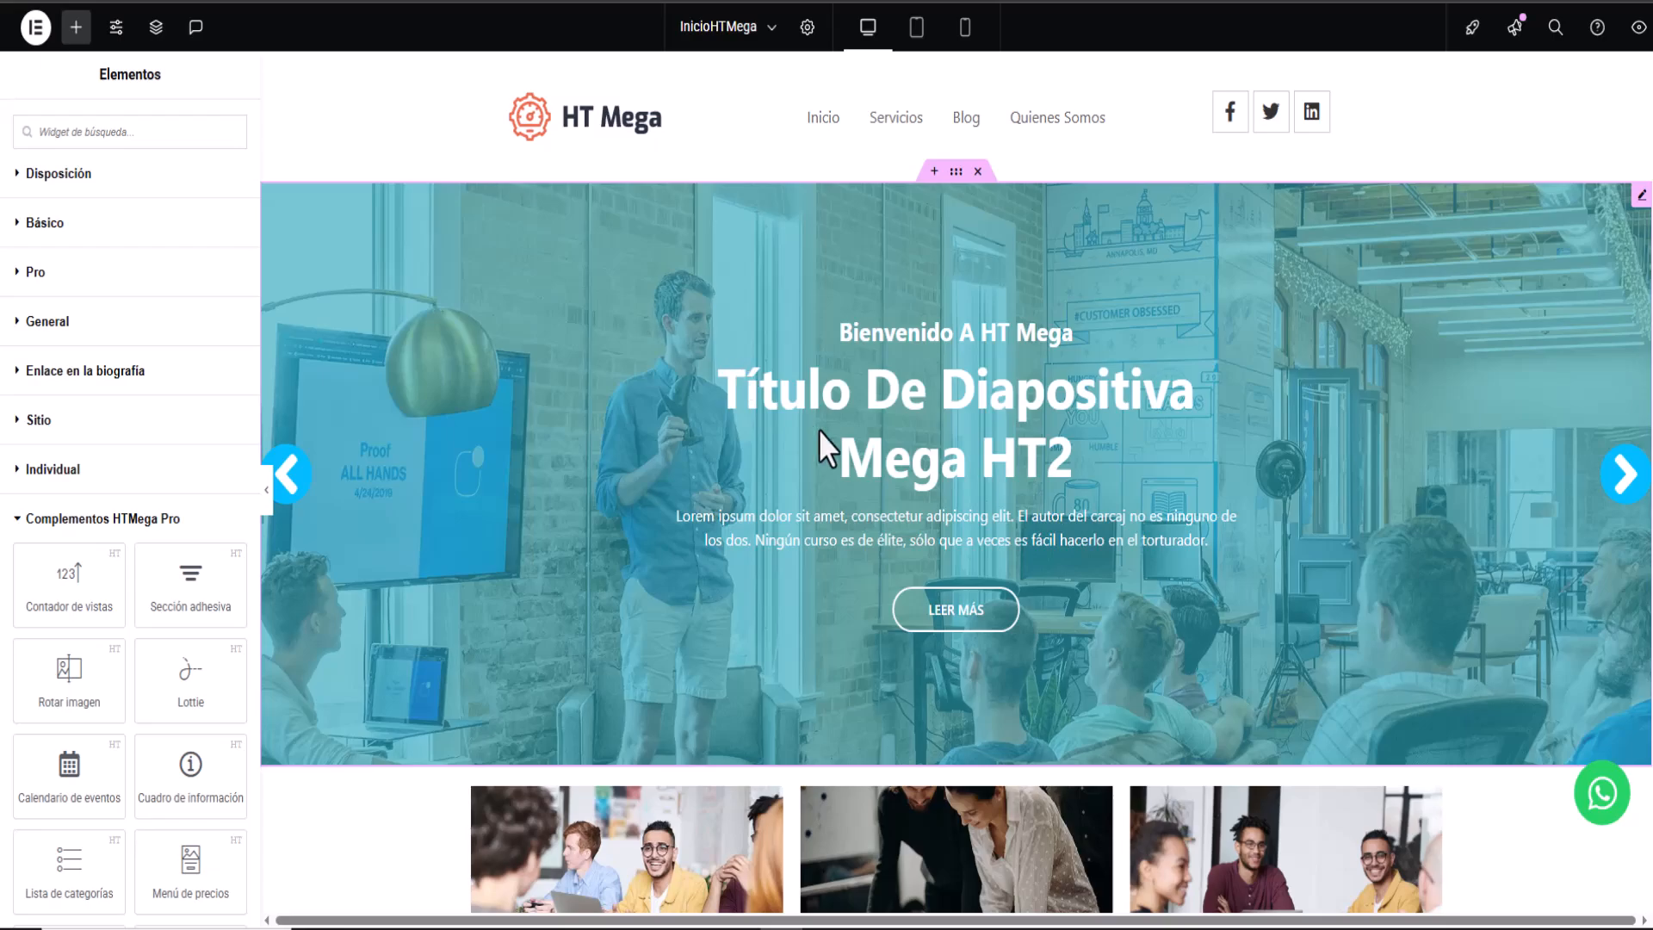
Step: Examine the complete page from the slider through testimonials, brands, footer and education sections to Latest Blog, ending back at the header
scroll(804, 435, down, 10)
scroll(641, 515, down, 4)
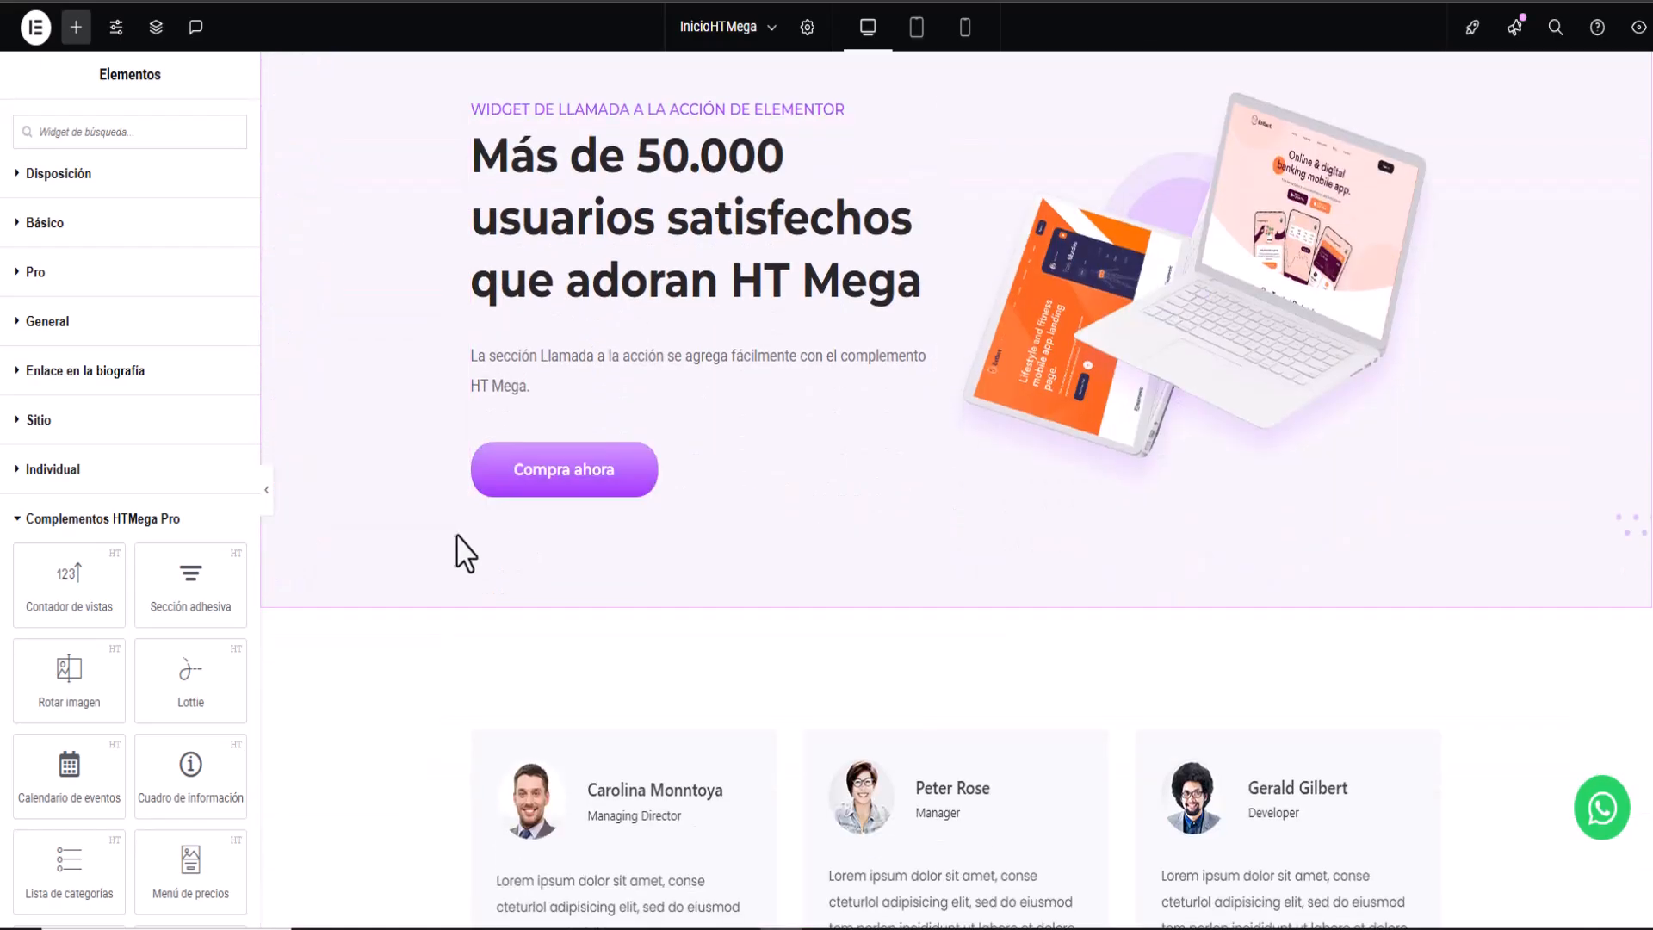
scroll(370, 564, down, 5)
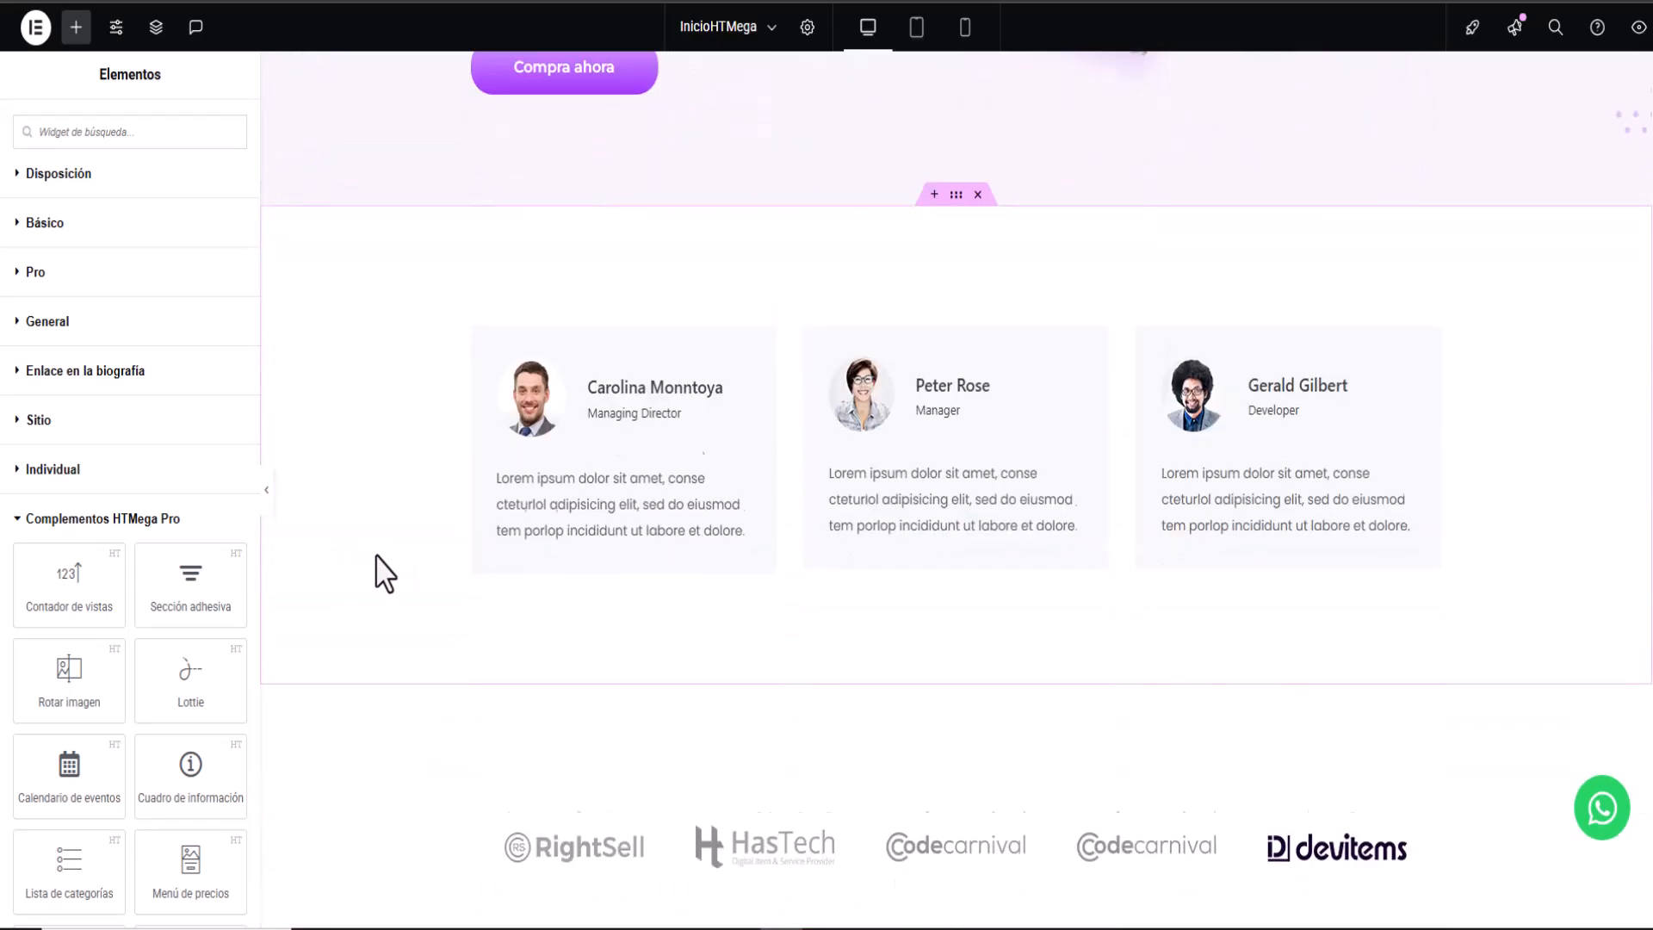
scroll(383, 573, down, 2)
scroll(384, 573, down, 1)
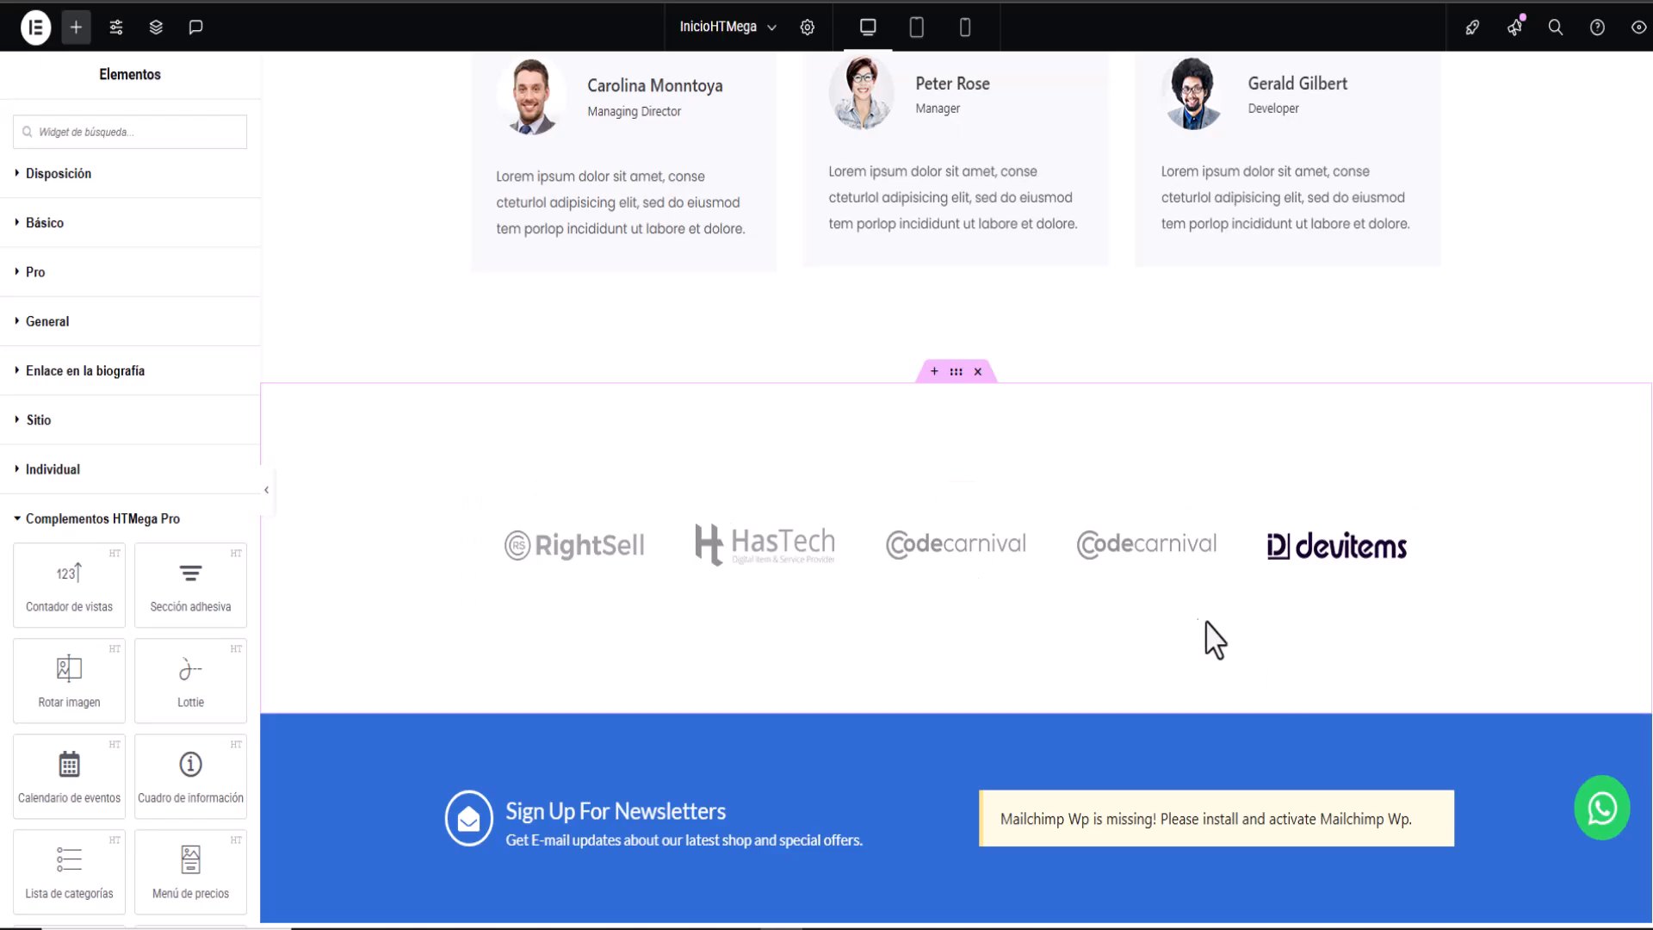
scroll(857, 571, down, 4)
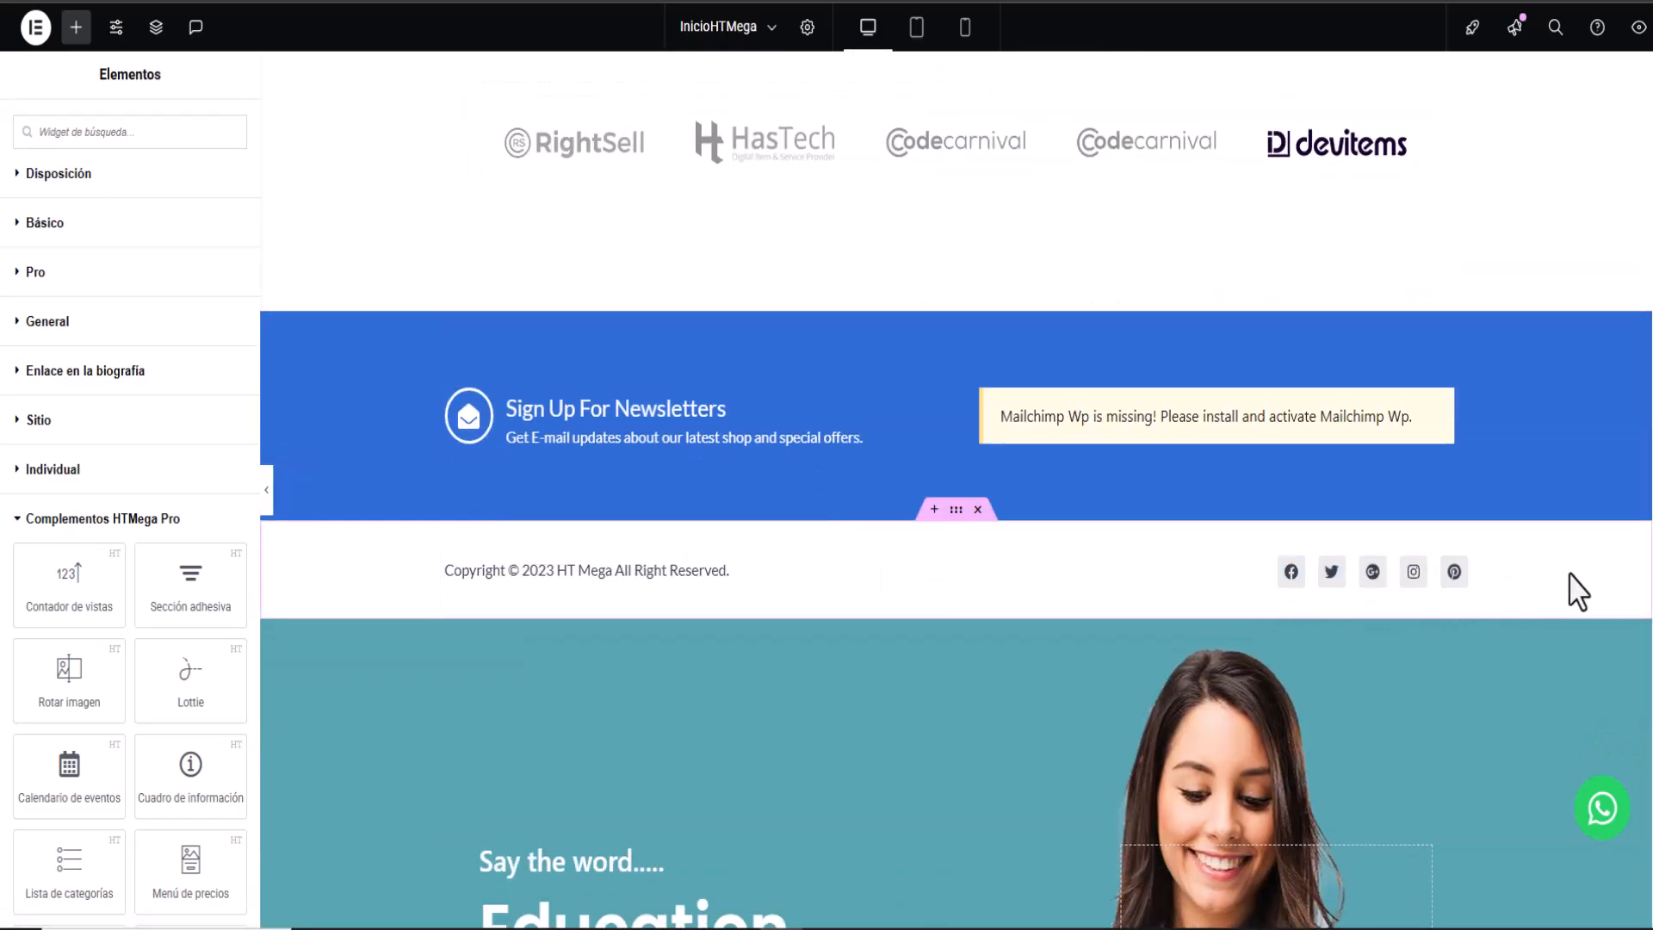
scroll(1552, 569, down, 8)
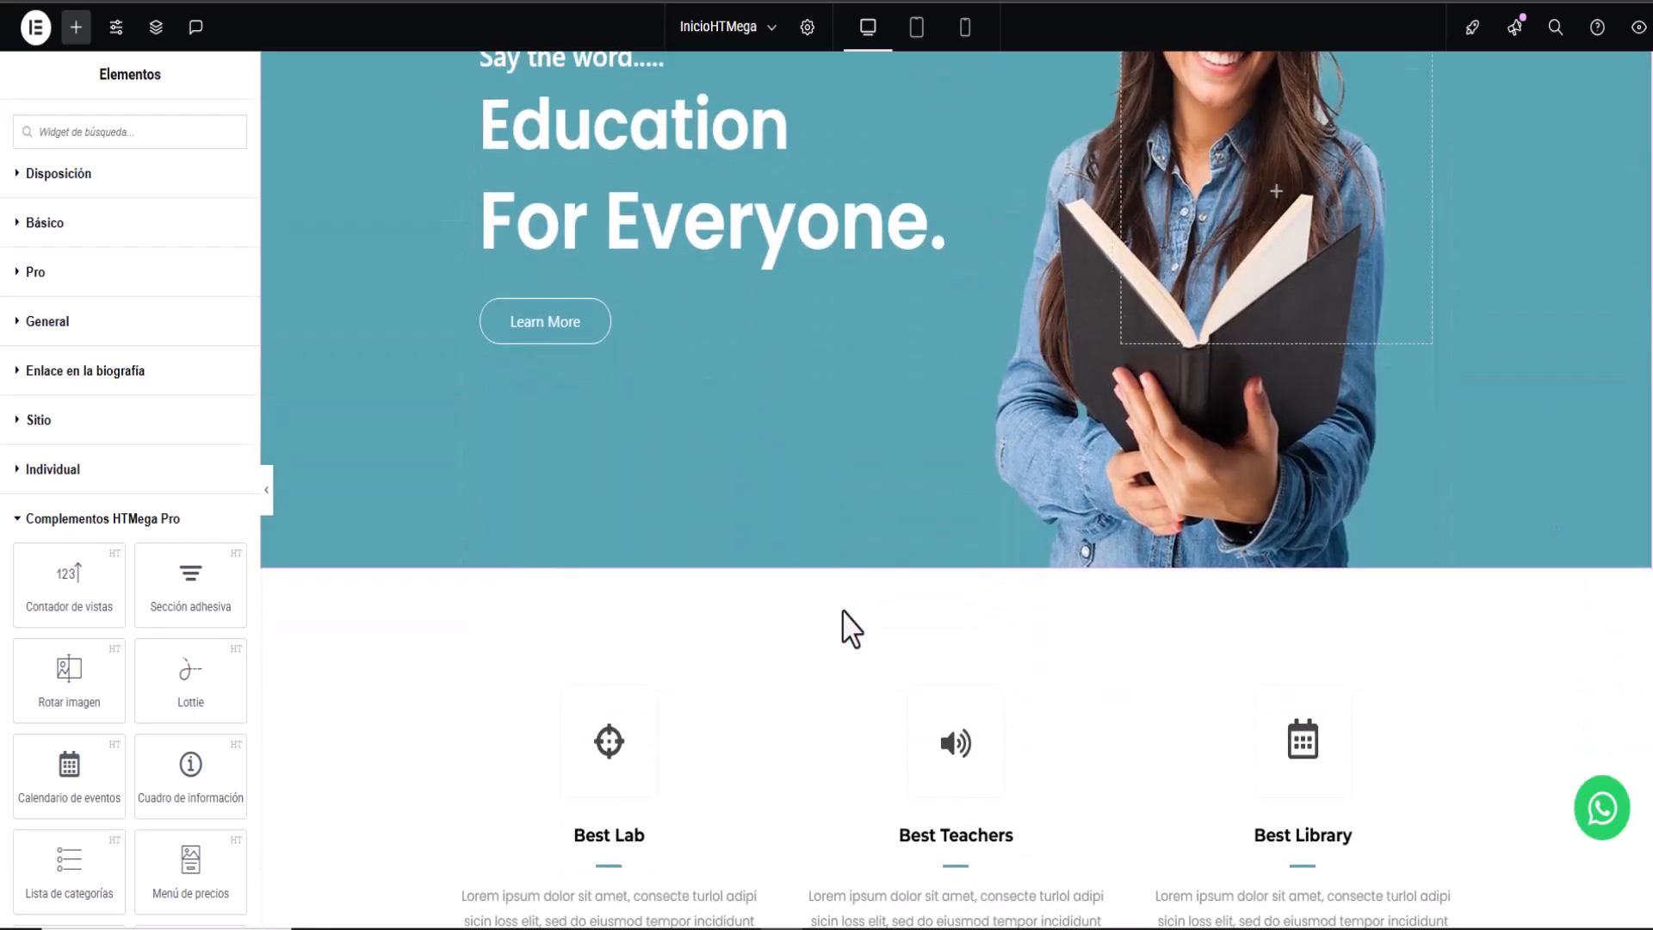
scroll(843, 613, down, 11)
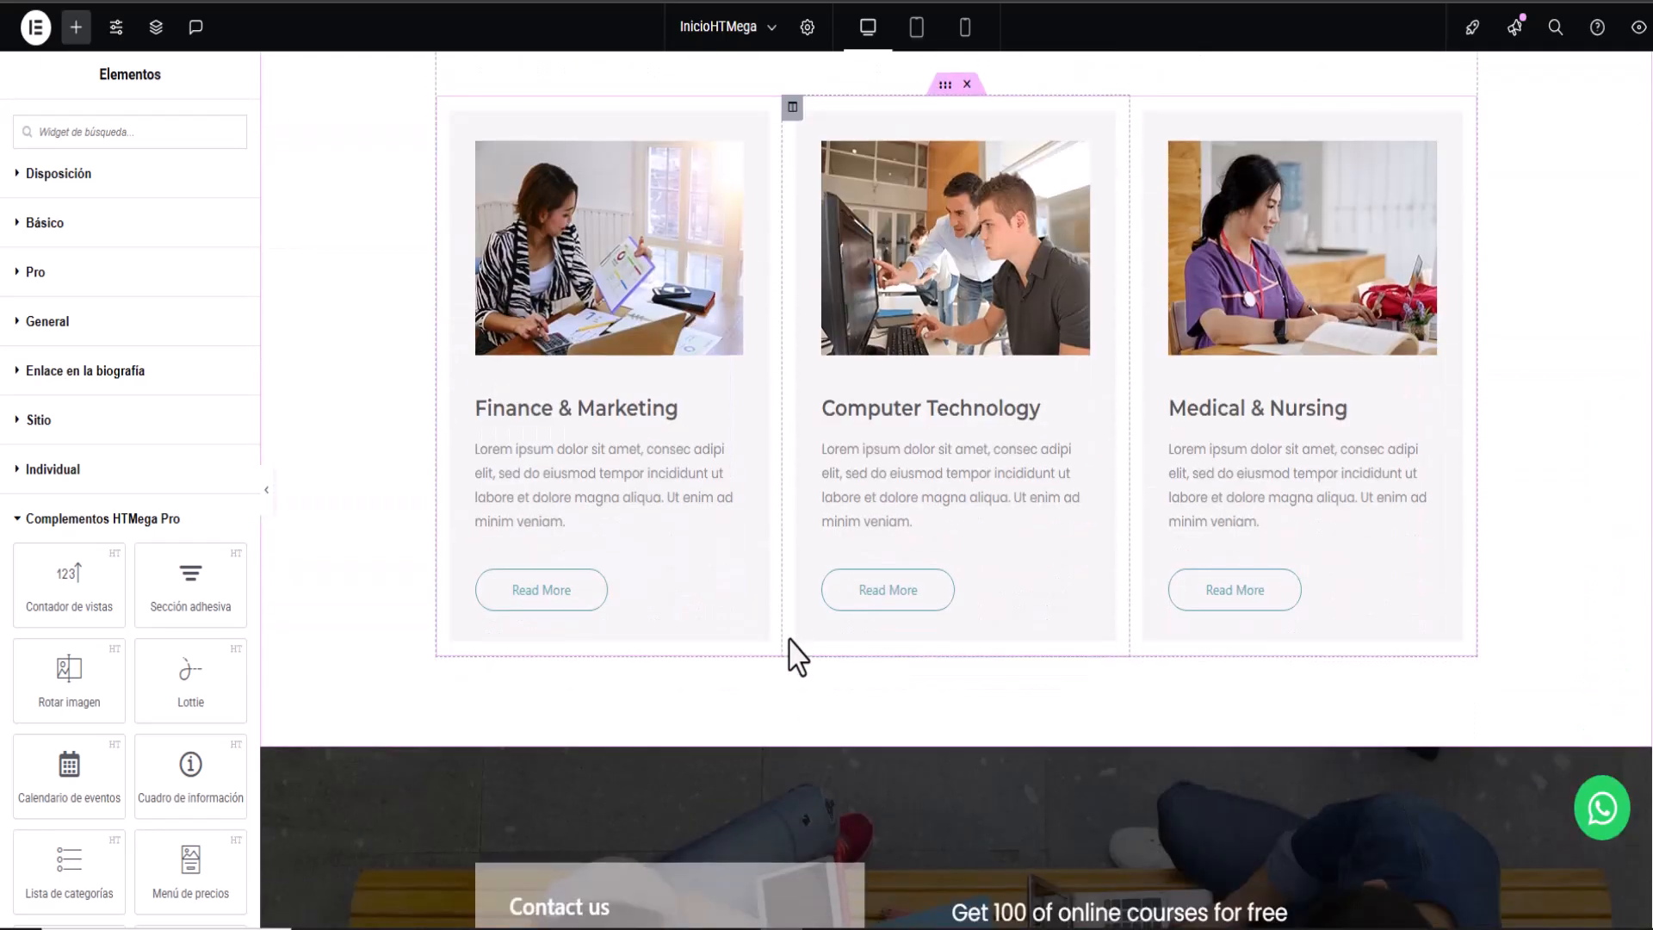
scroll(796, 656, down, 10)
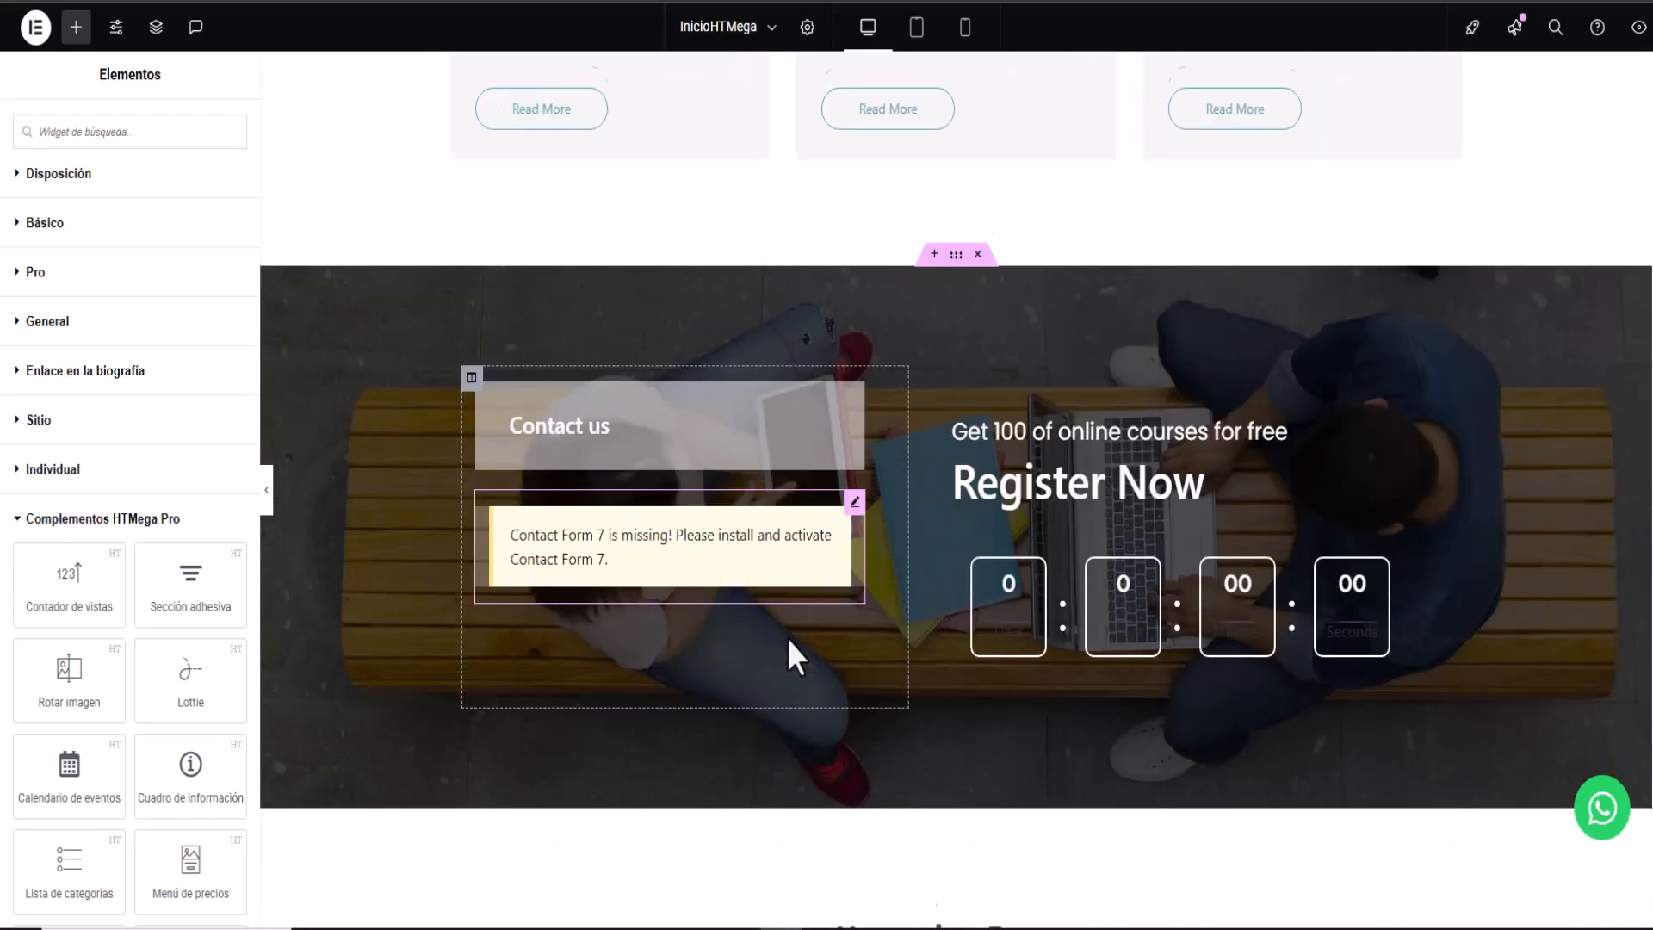
scroll(788, 646, down, 11)
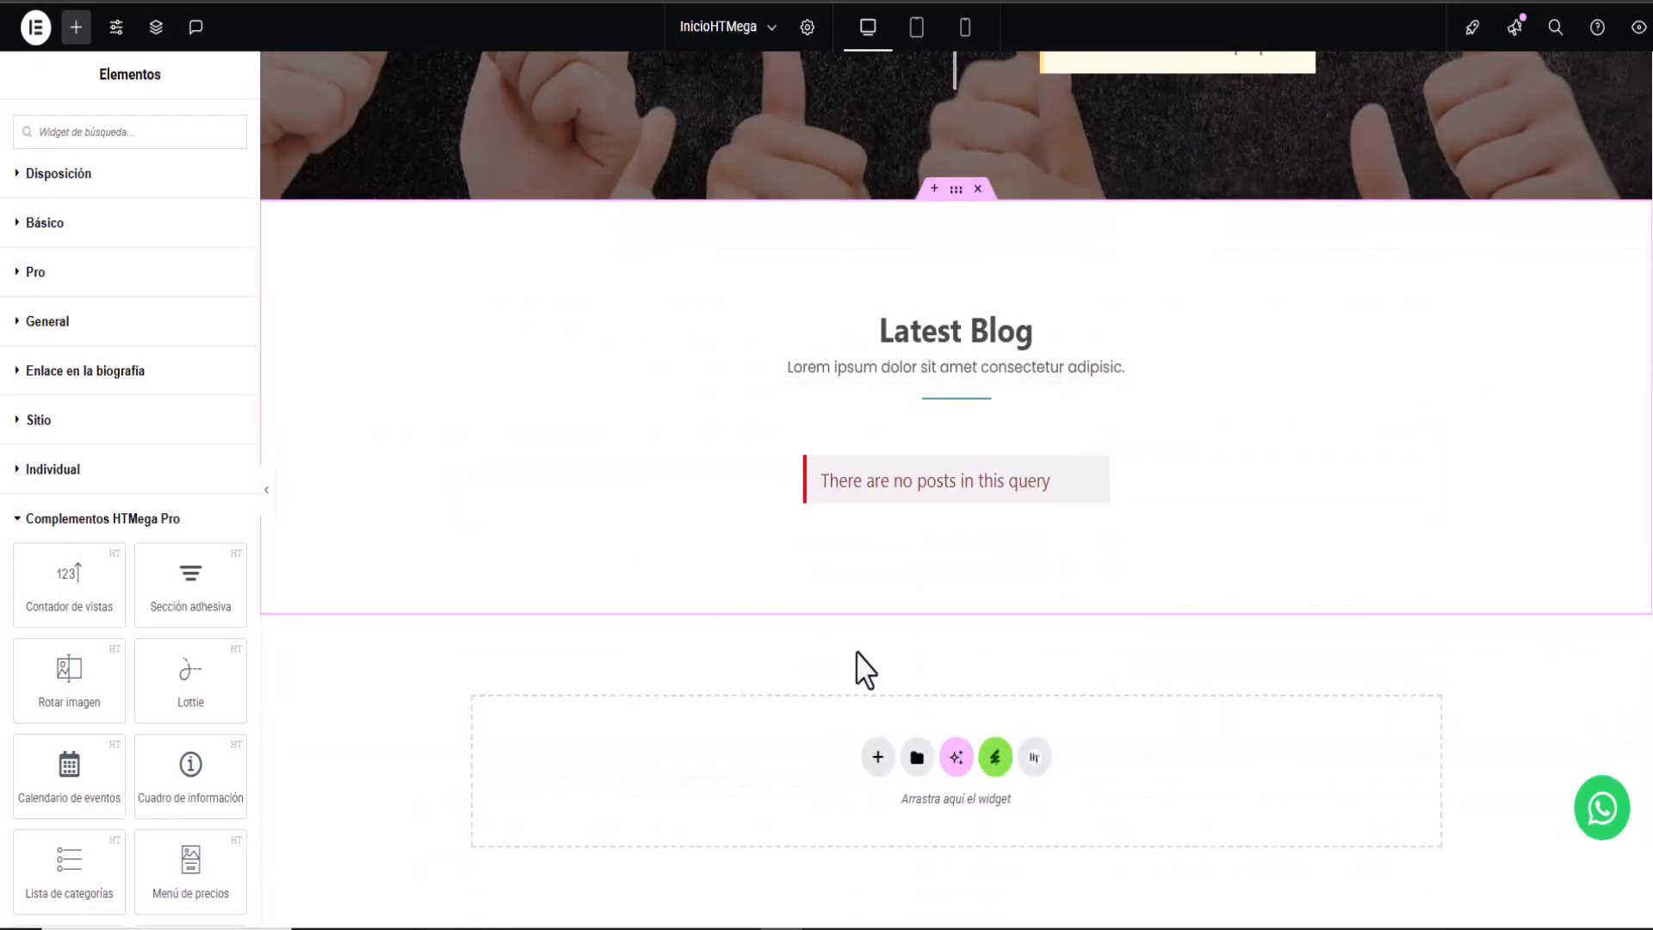
scroll(865, 669, up, 20)
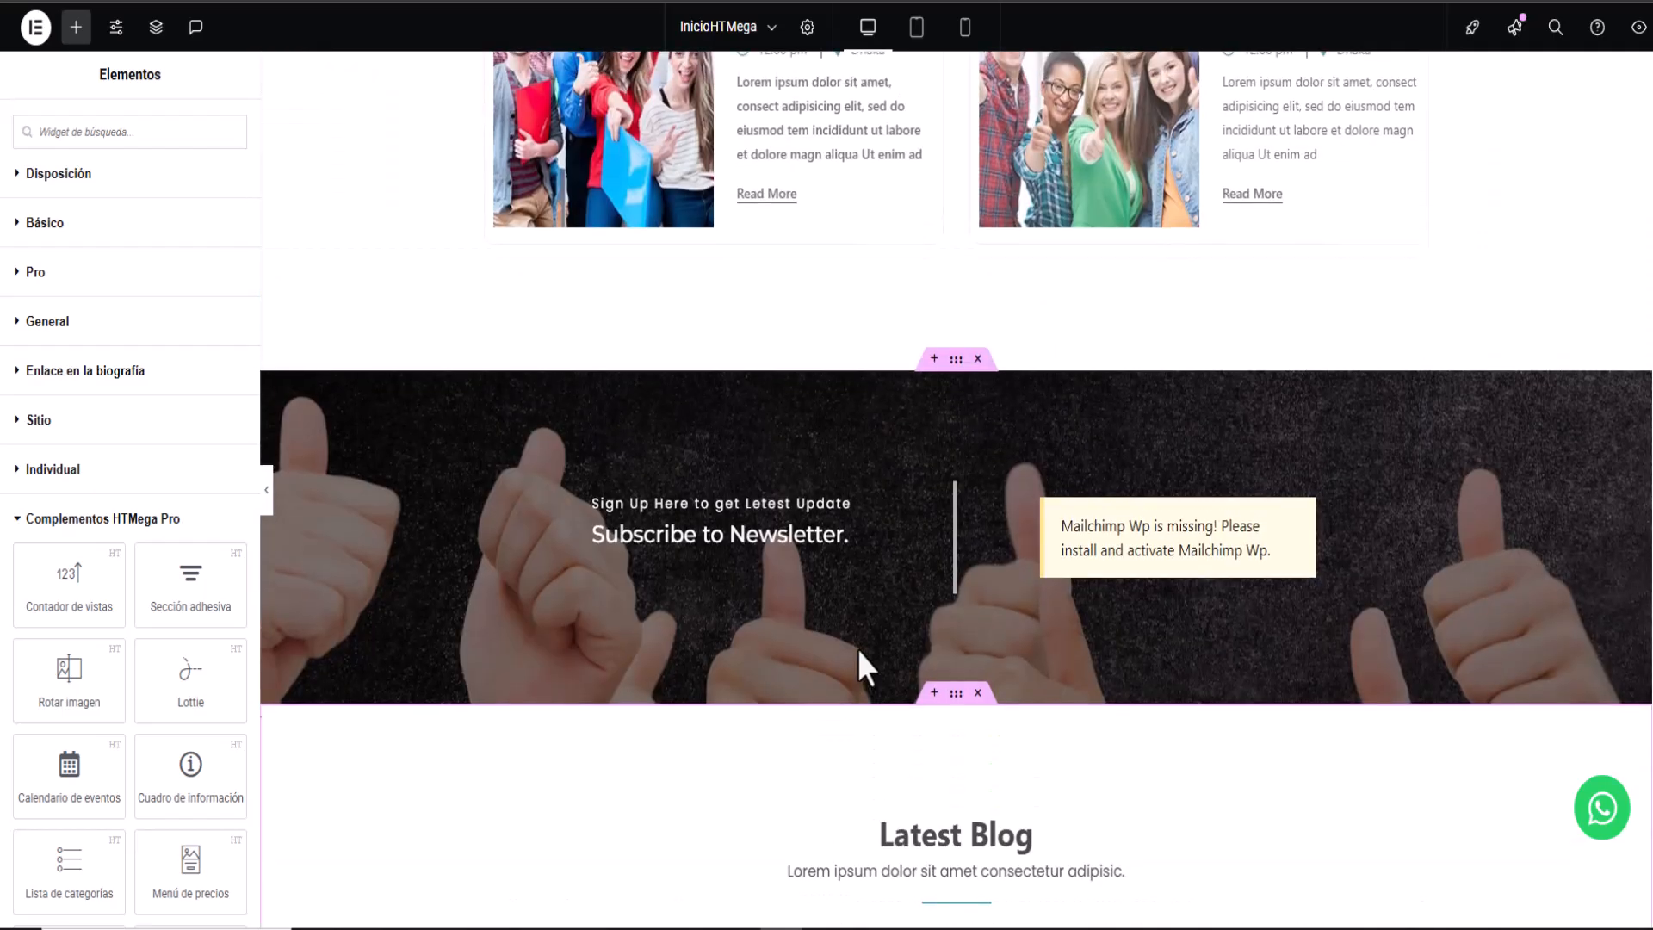
scroll(865, 670, up, 20)
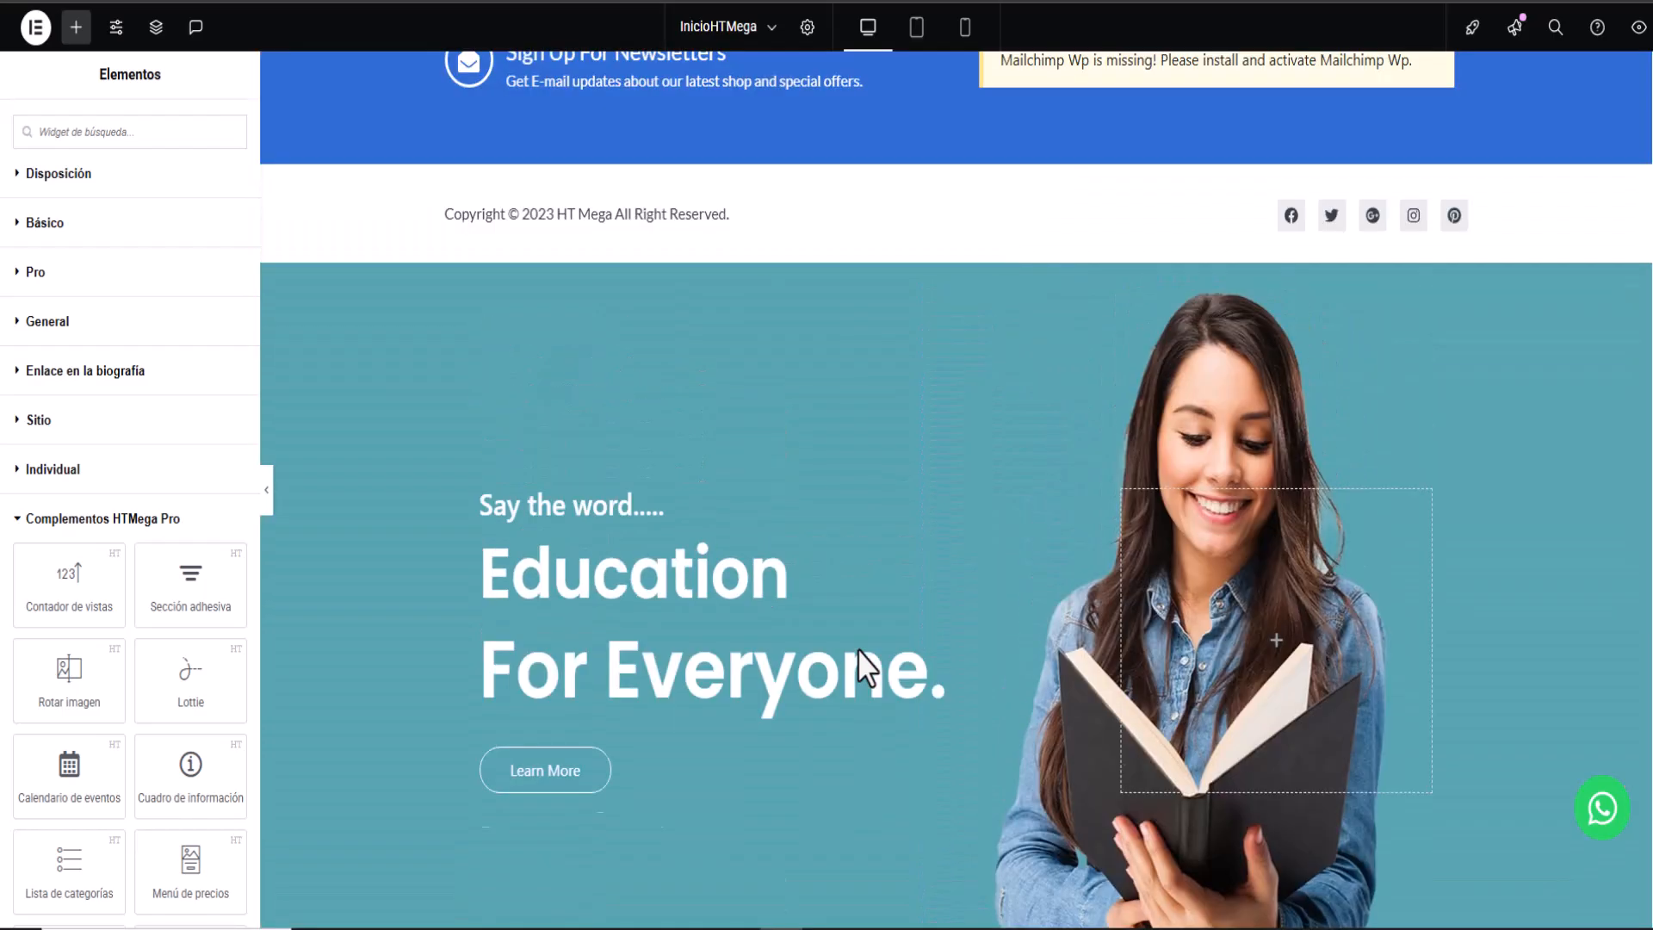
scroll(858, 648, up, 3)
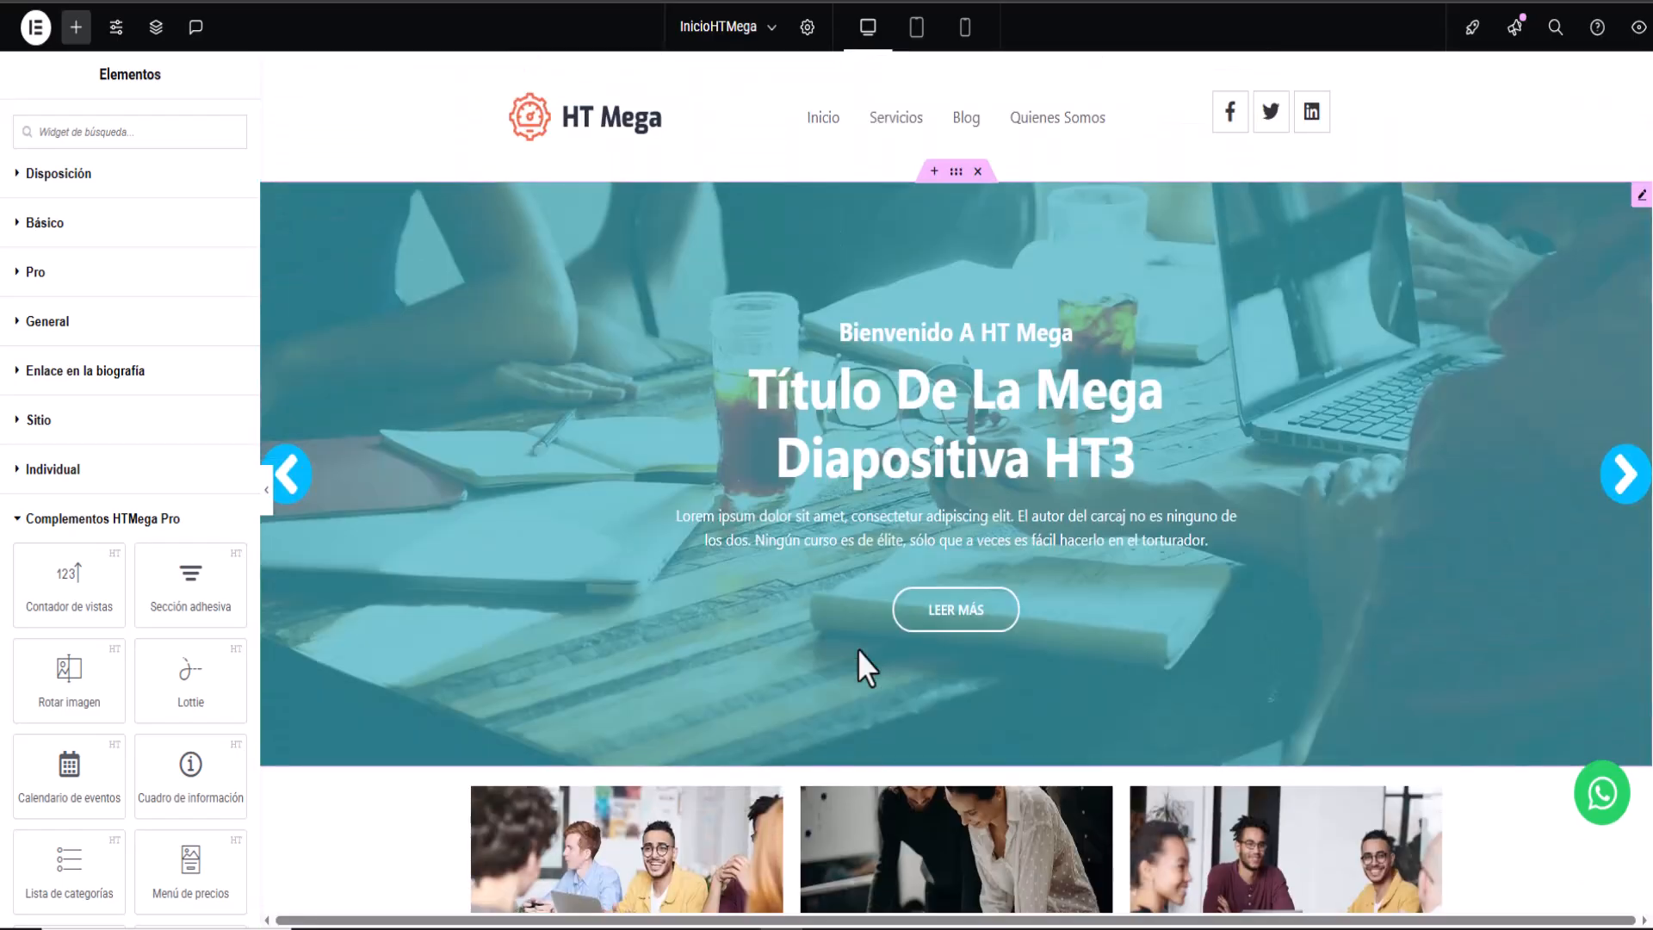